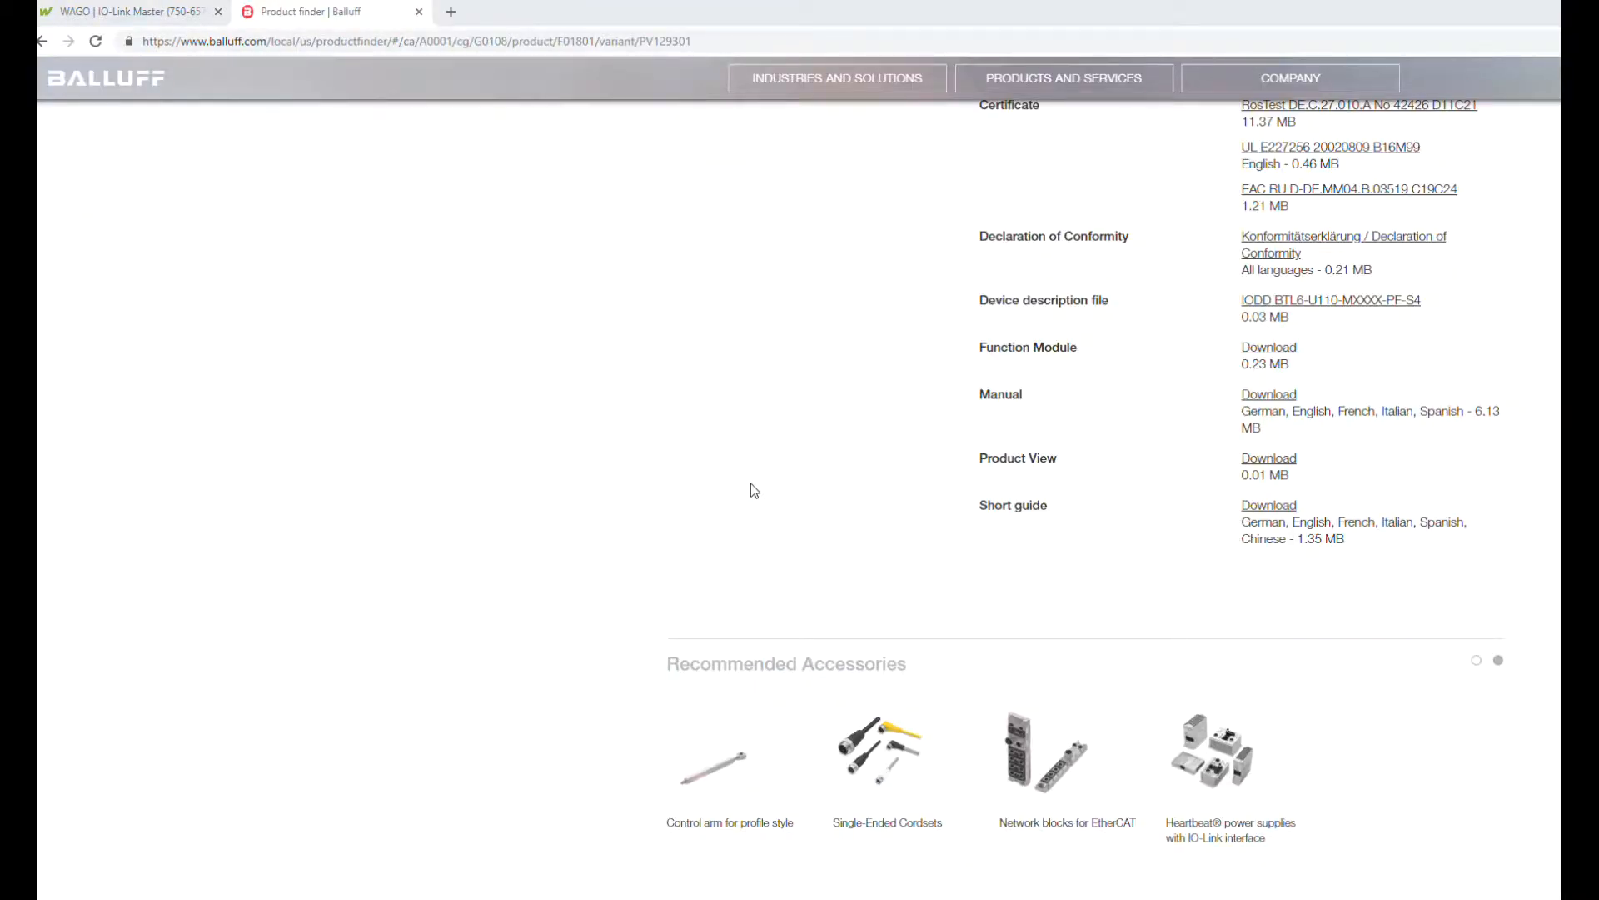
Find the BTL6-U110-M0400-PF-S4 sensor's download section and download the IODD device description file IODD BTL6-U110-MXXXX-PF-S4
scroll(618, 425, up, 13)
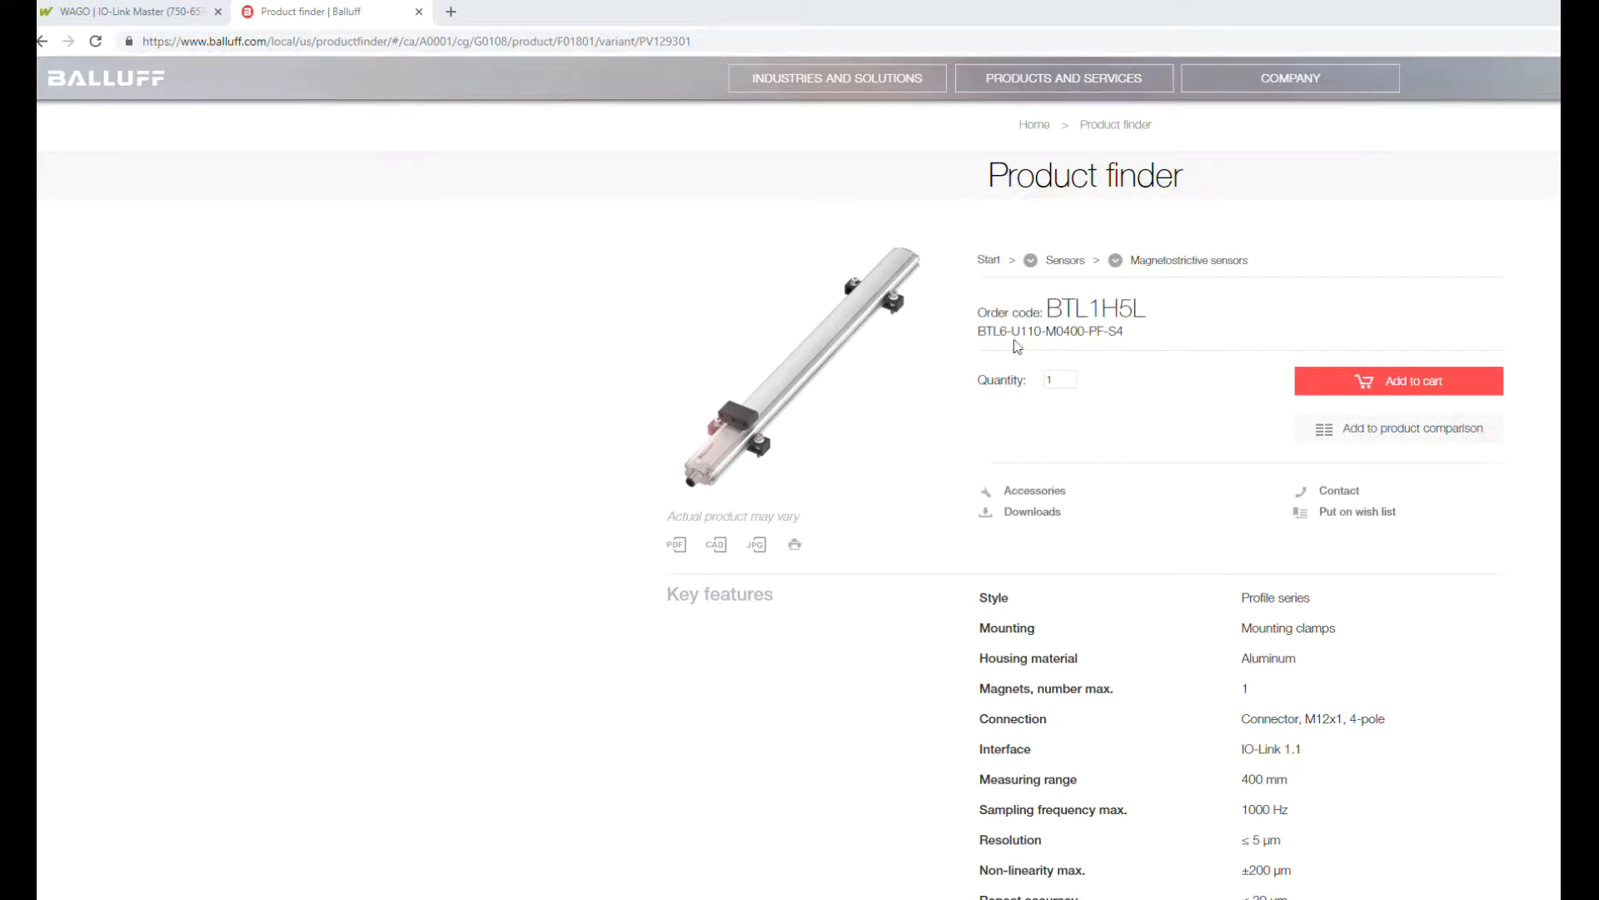
drag(977, 332, 1131, 346)
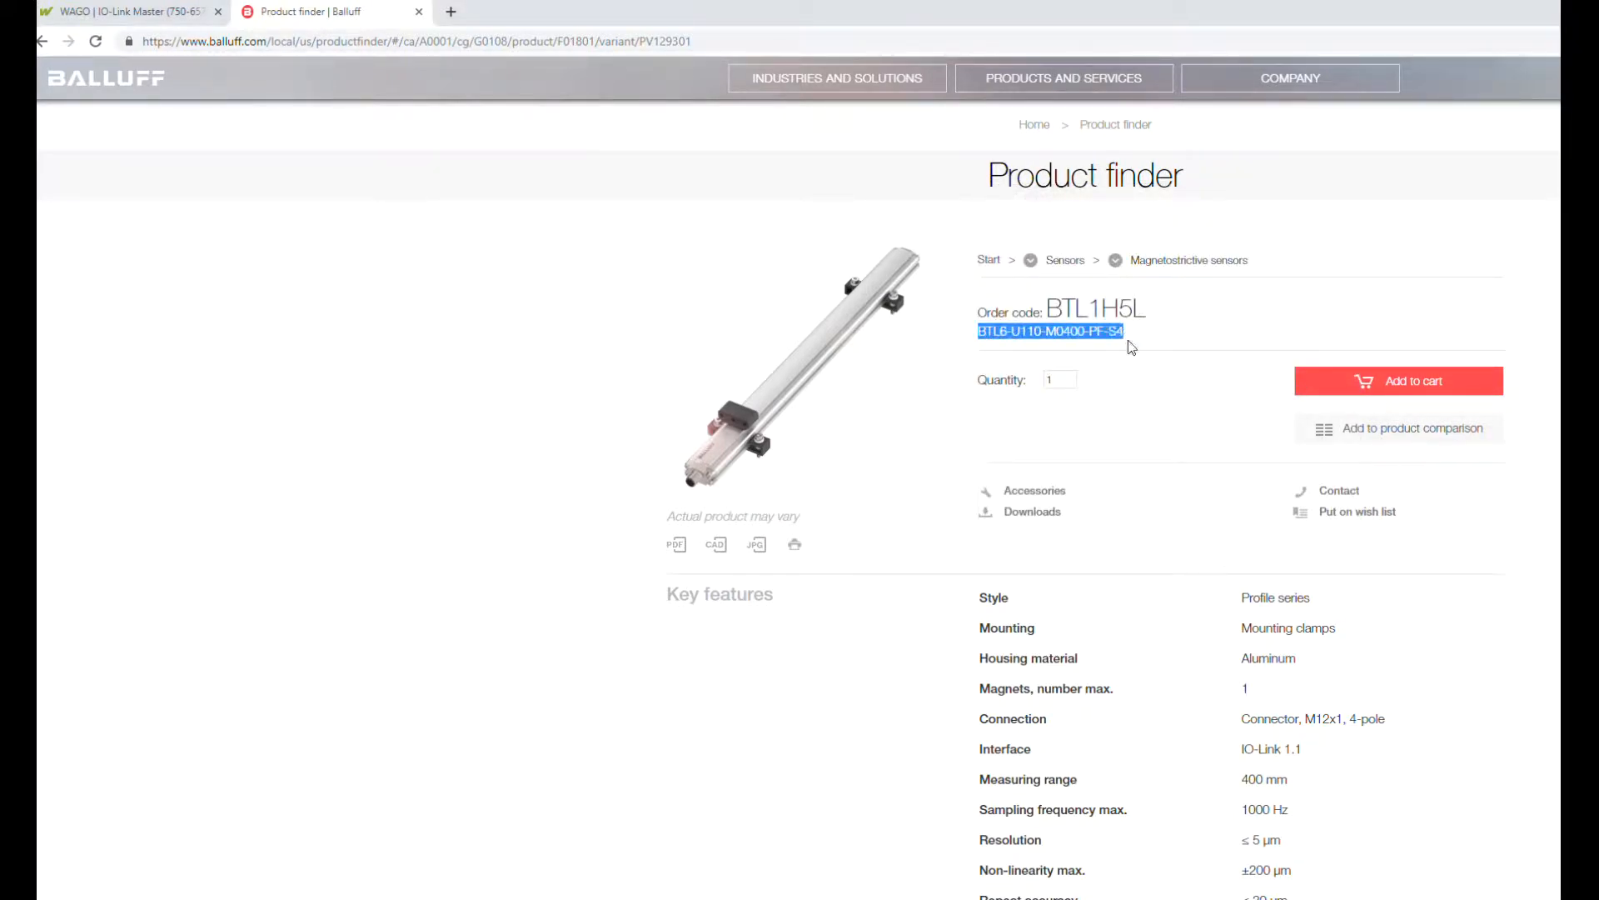
scroll(1163, 431, down, 4)
scroll(1164, 431, down, 6)
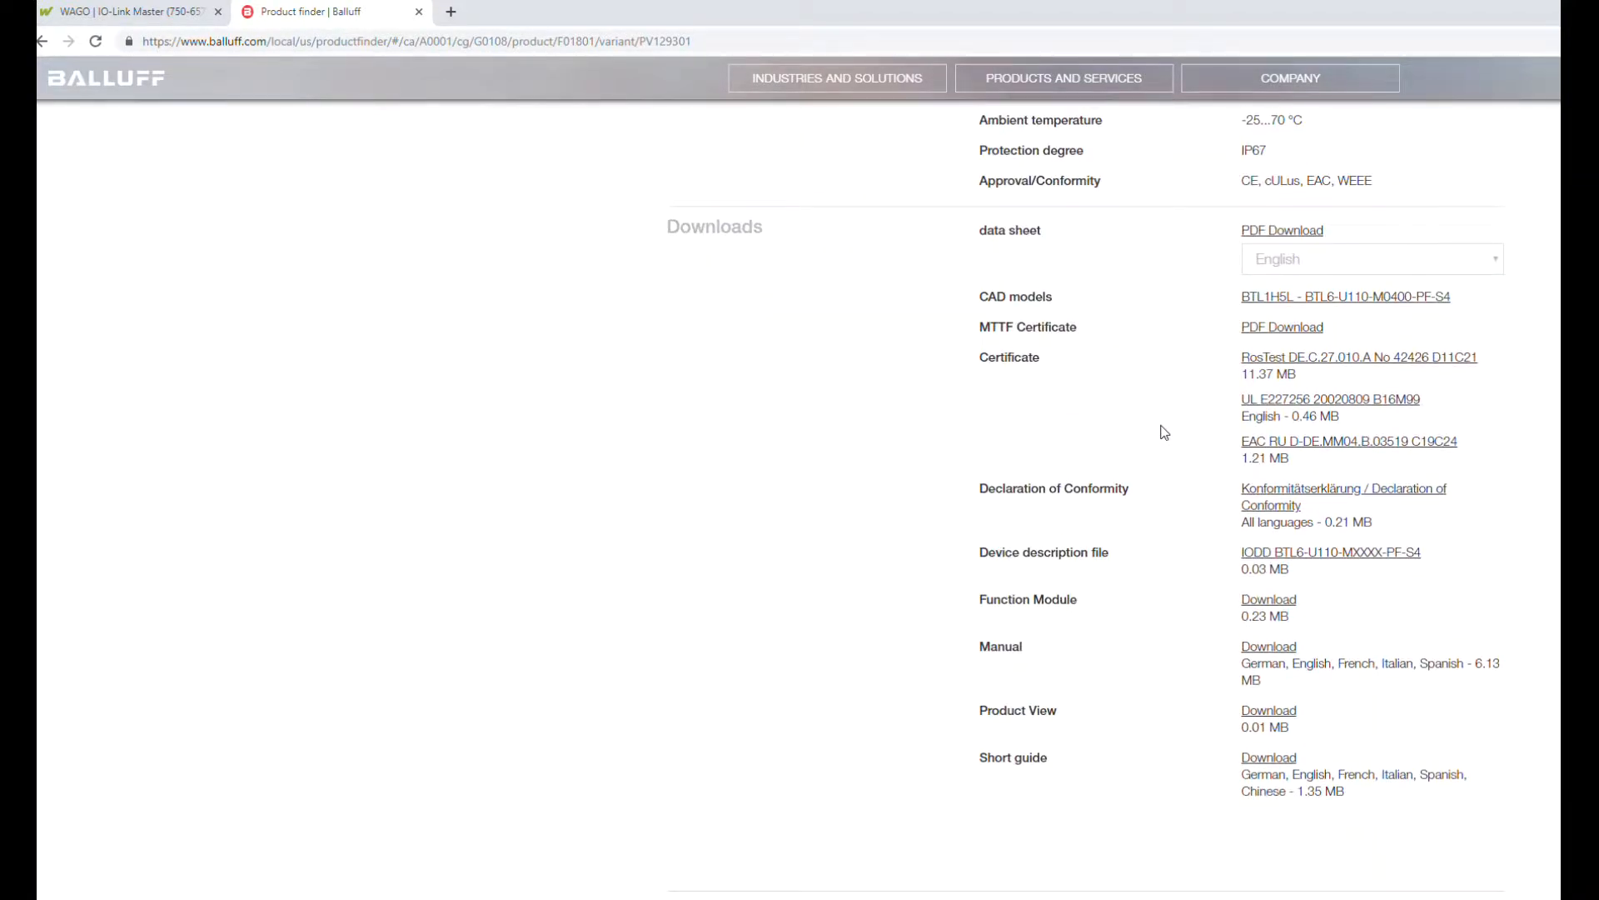
click(1302, 553)
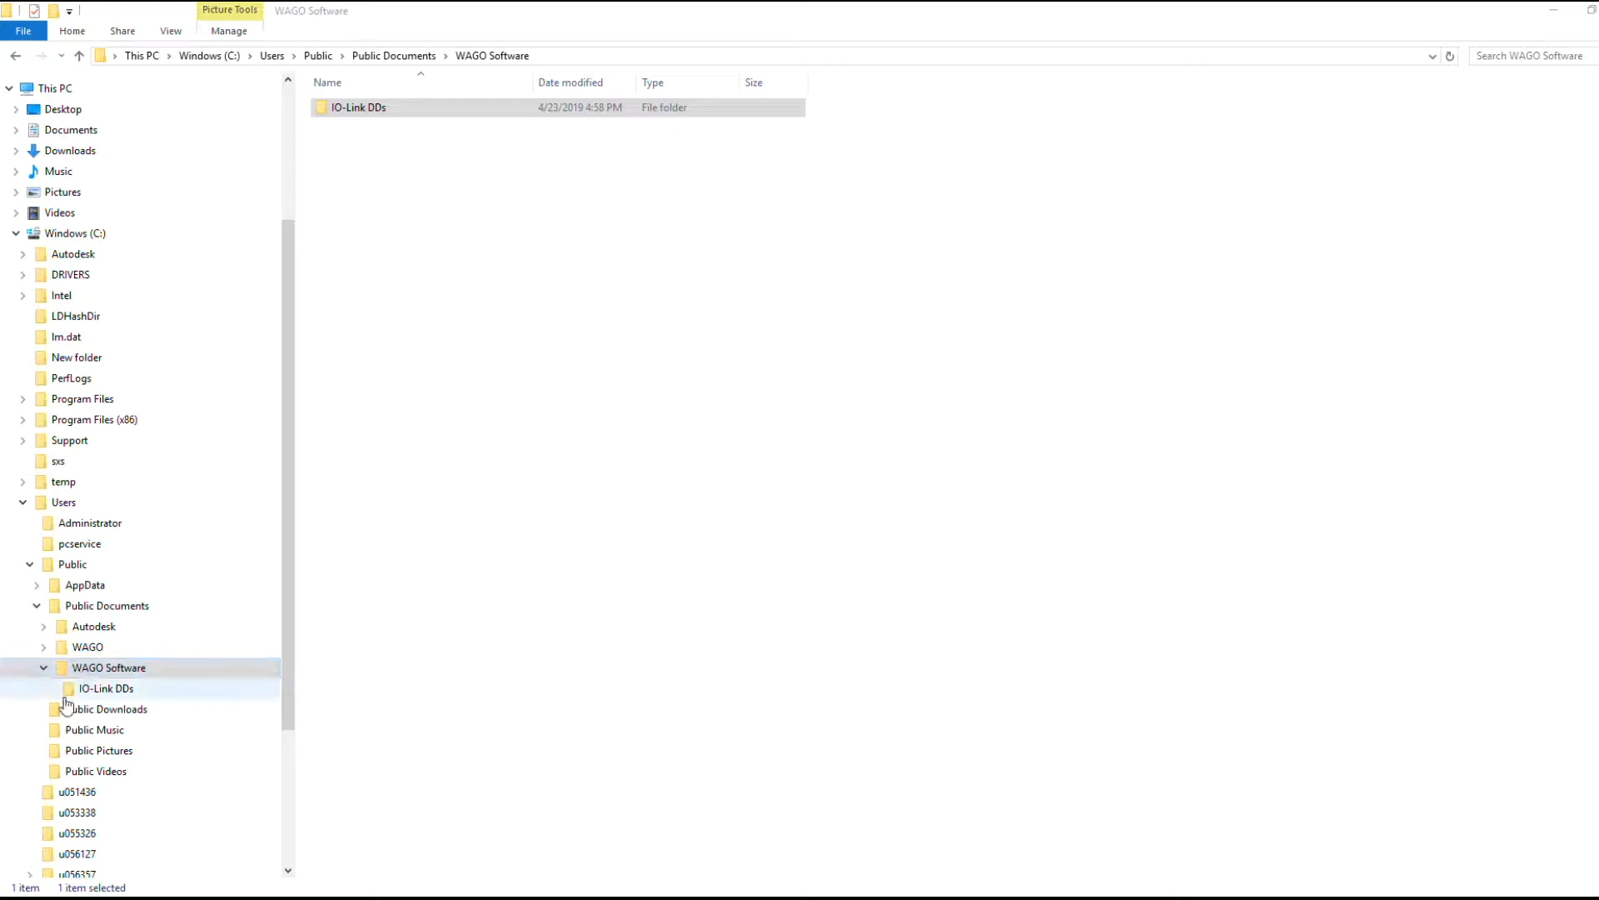
In File Explorer, open the IO-Link DDs folder inside WAGO Software under Public Documents
click(119, 688)
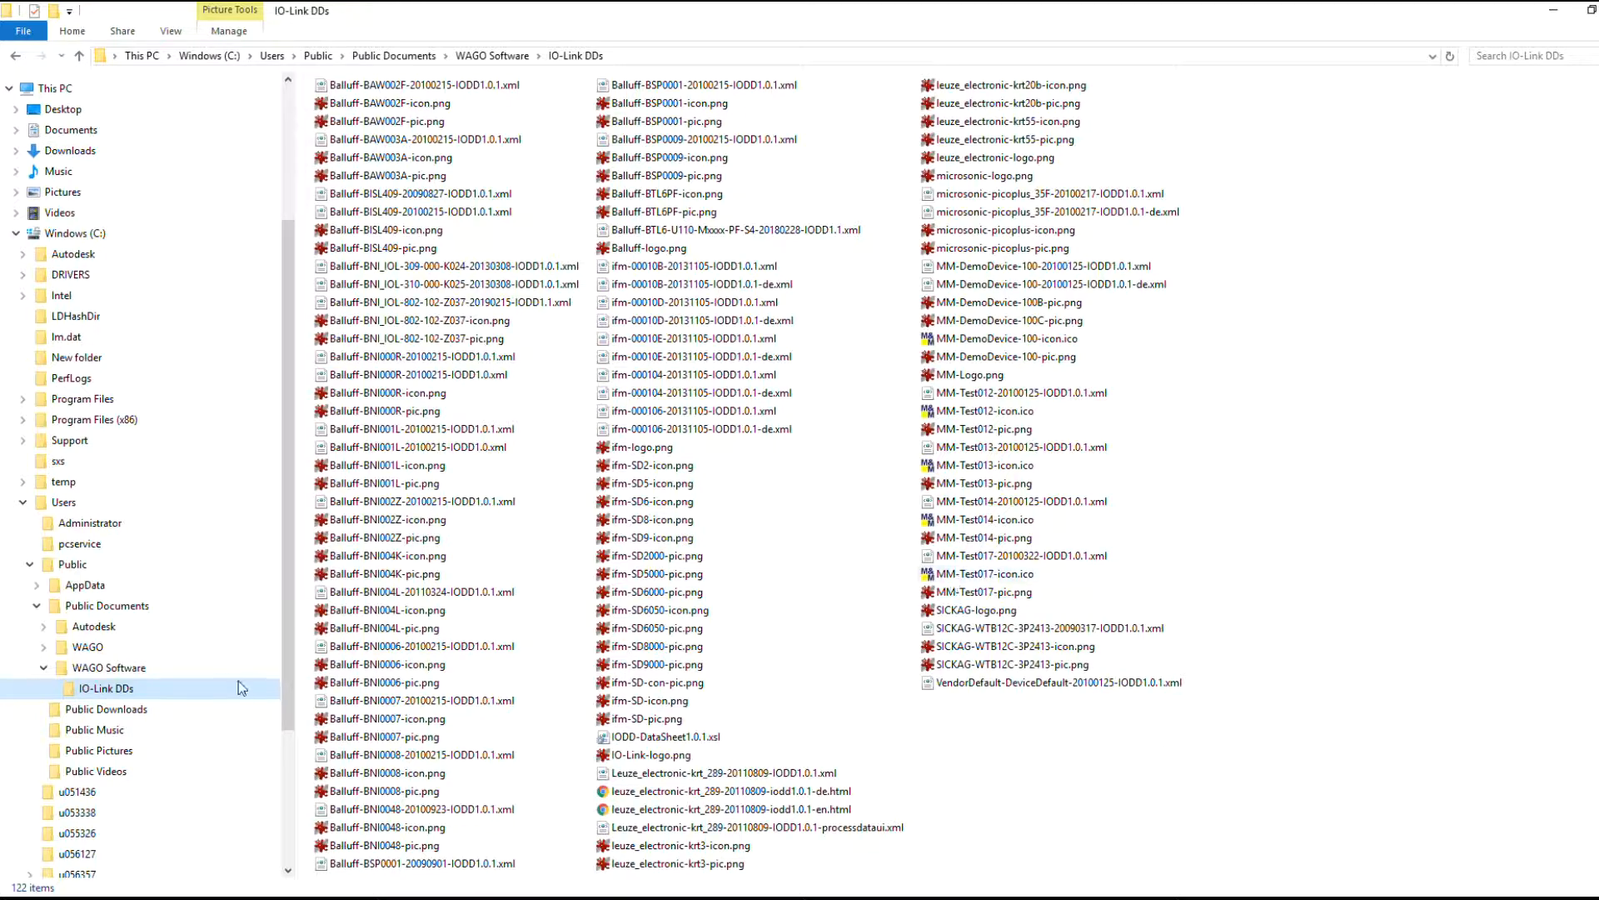
click(119, 672)
click(120, 691)
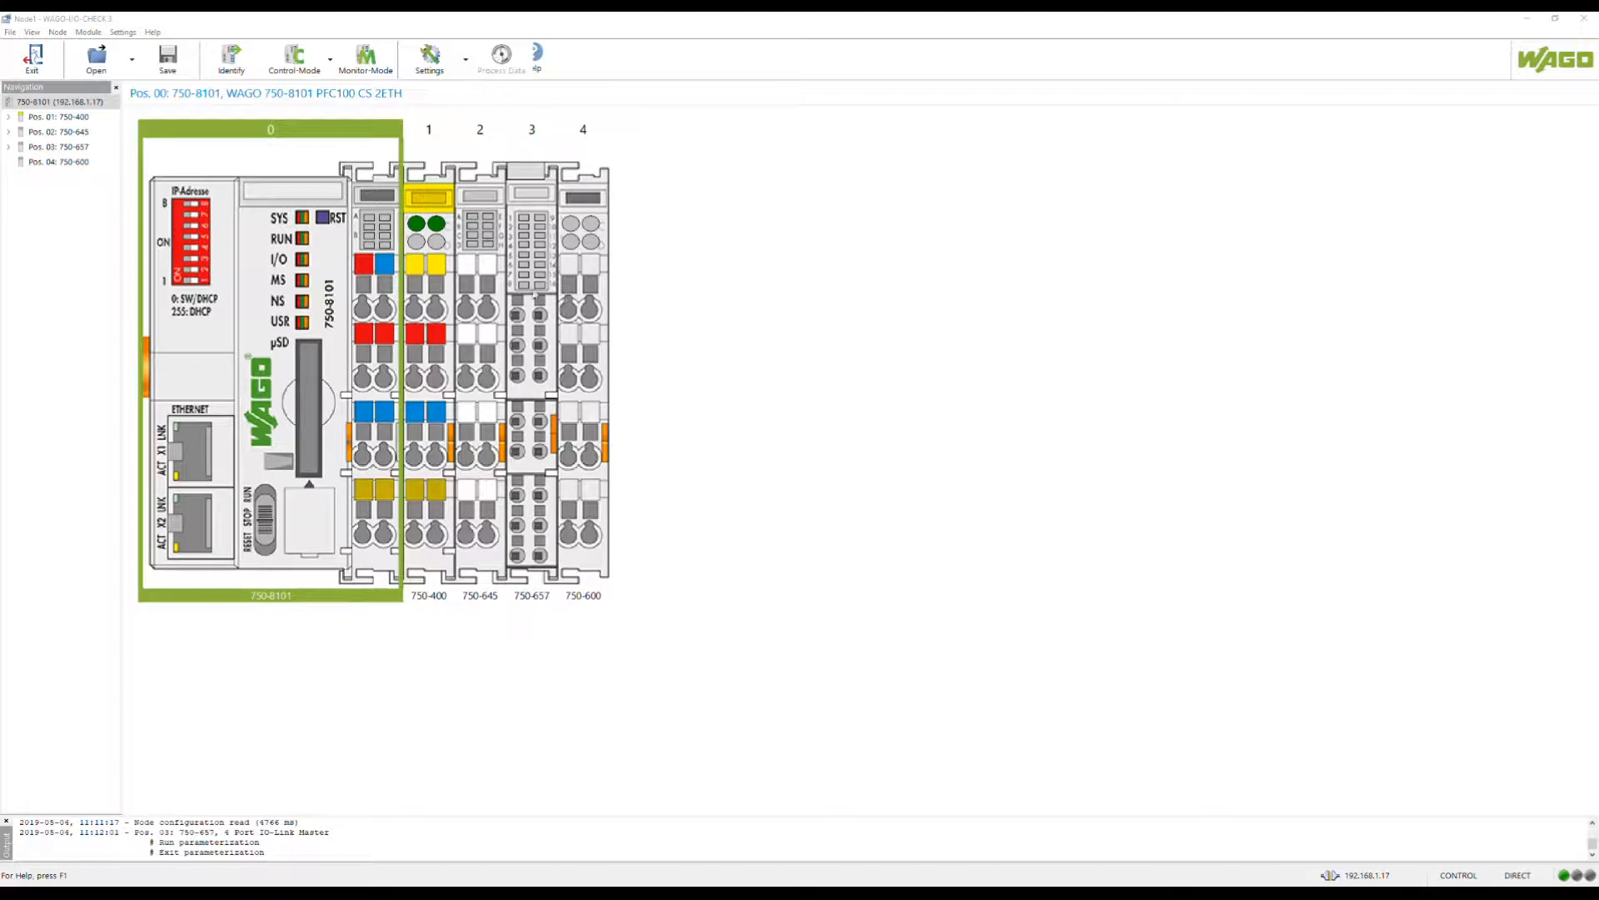
In WAGO-I/O-CHECK 3, open the settings of the 750-657 IO-Link Master at position 3 and move its window aside
click(533, 256)
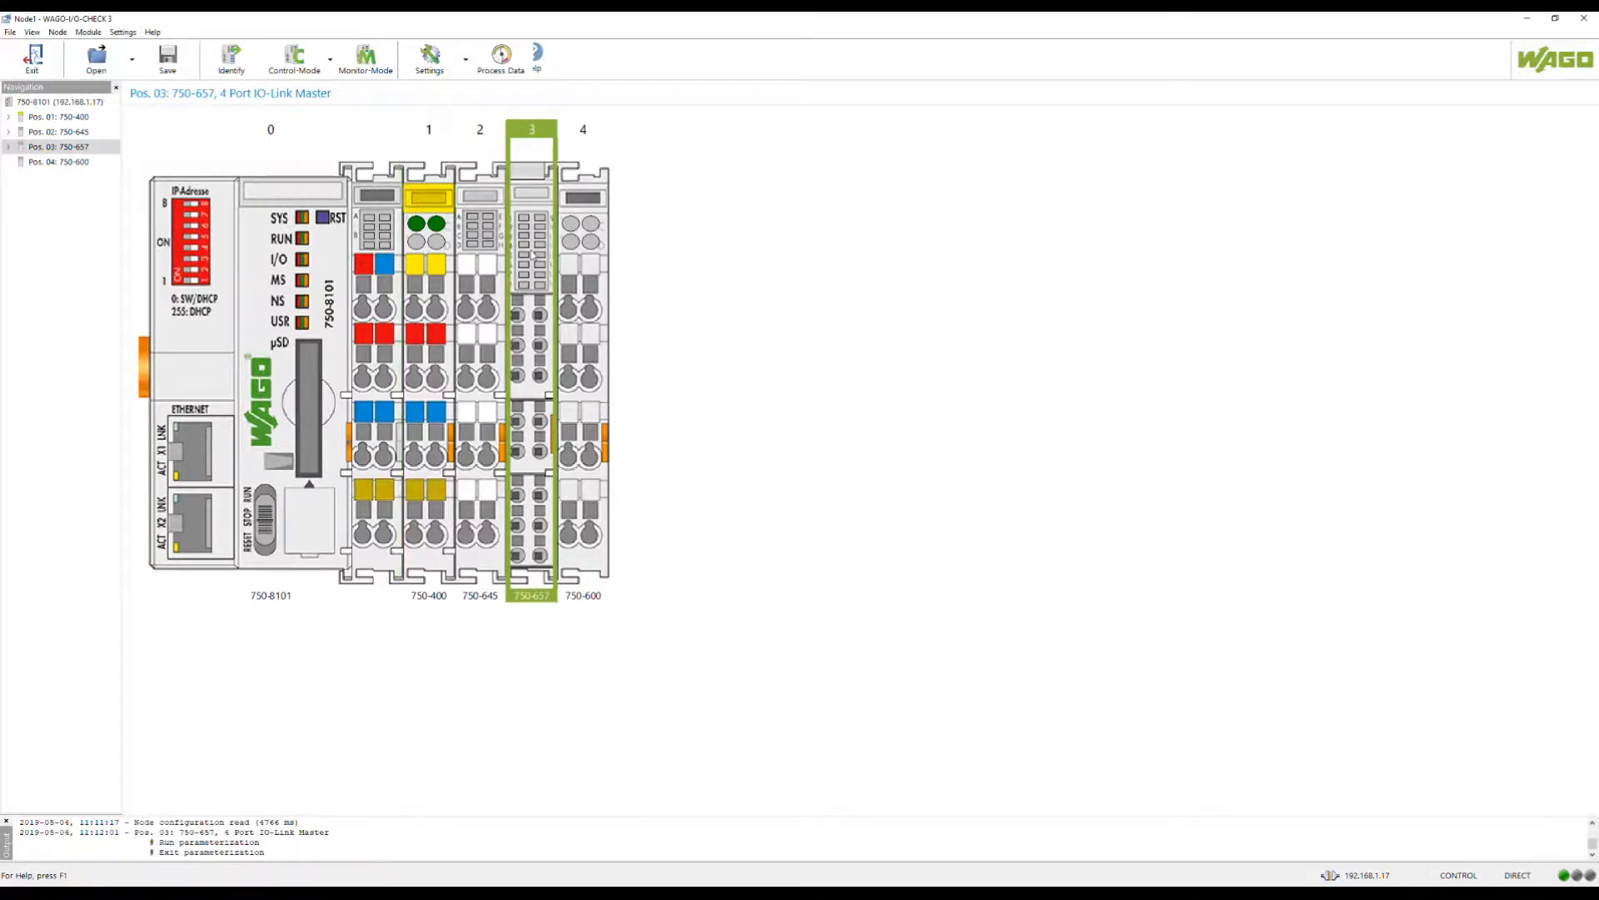
right_click(533, 255)
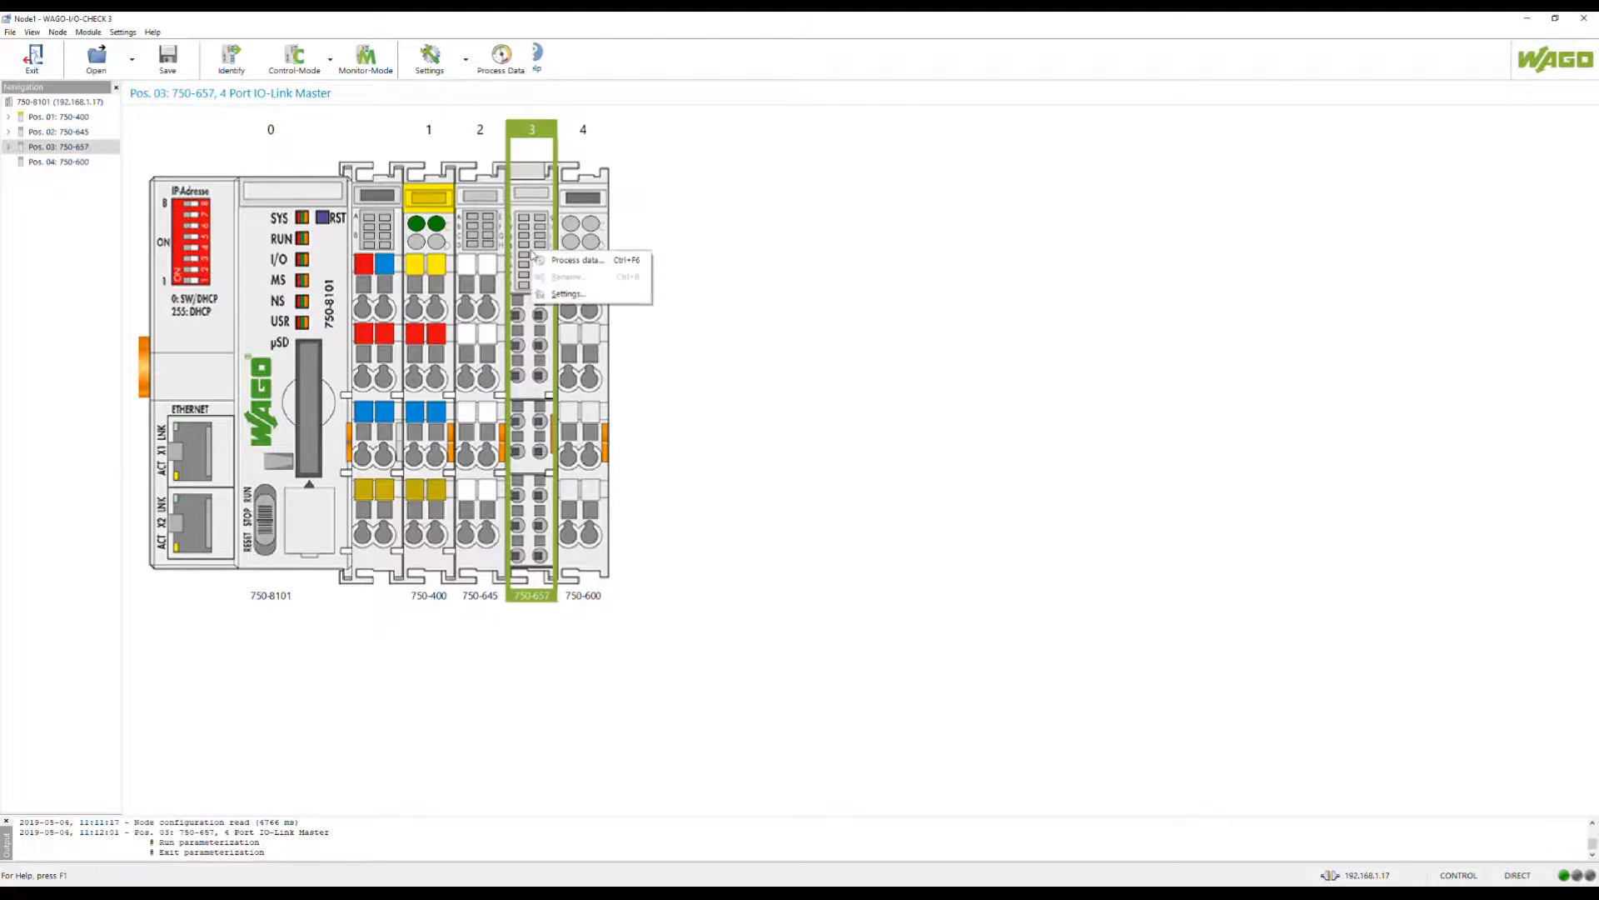
click(565, 294)
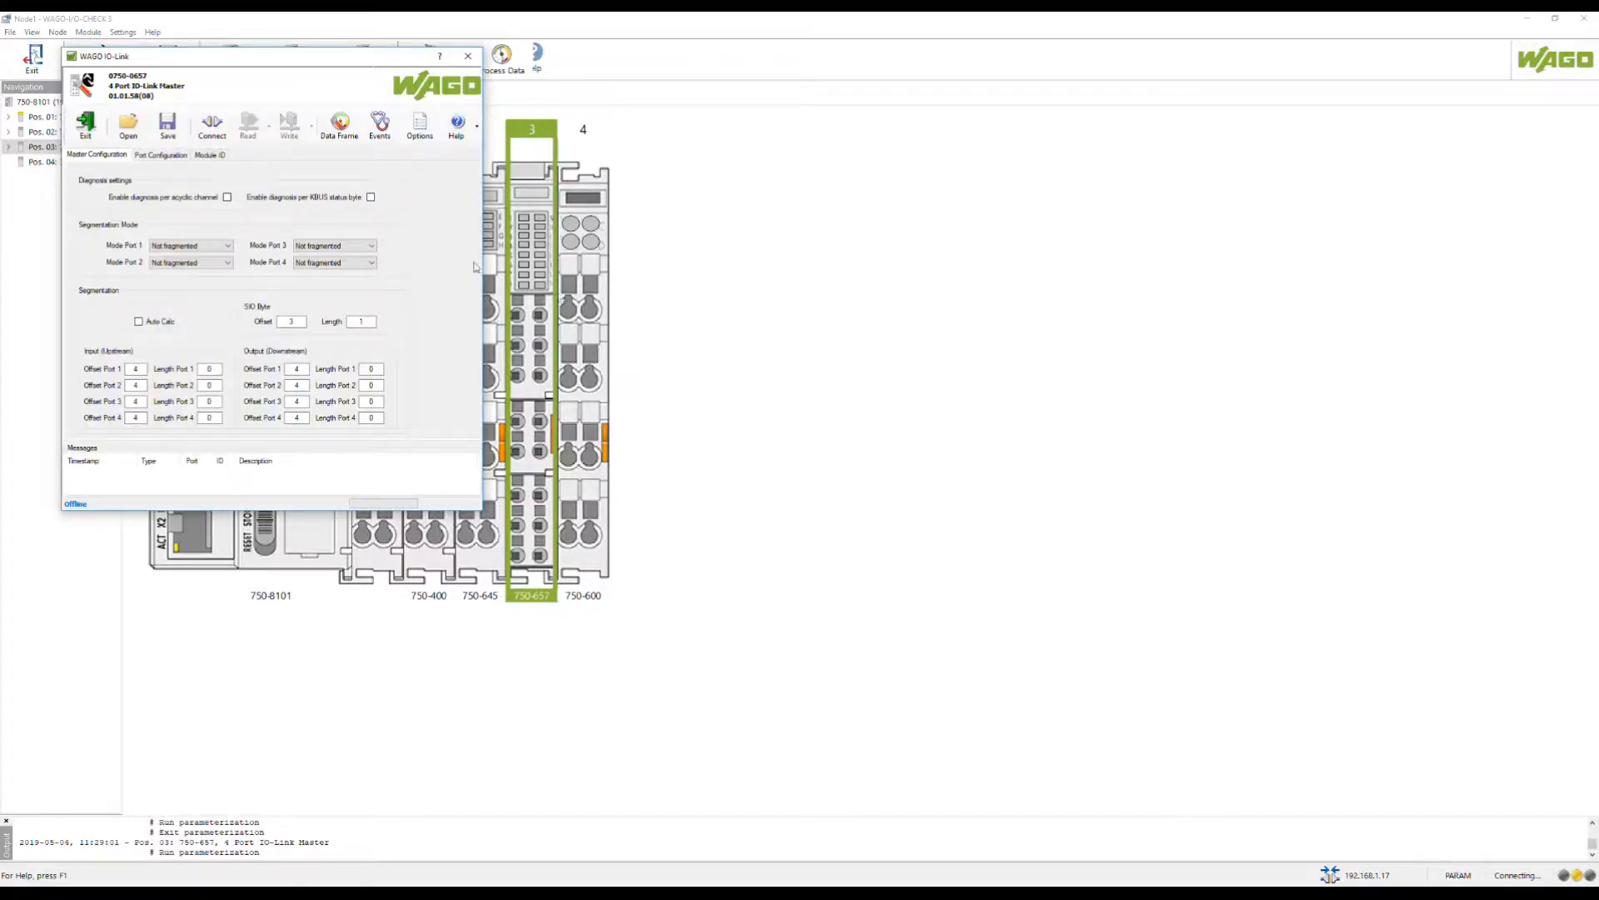
drag(321, 57, 813, 152)
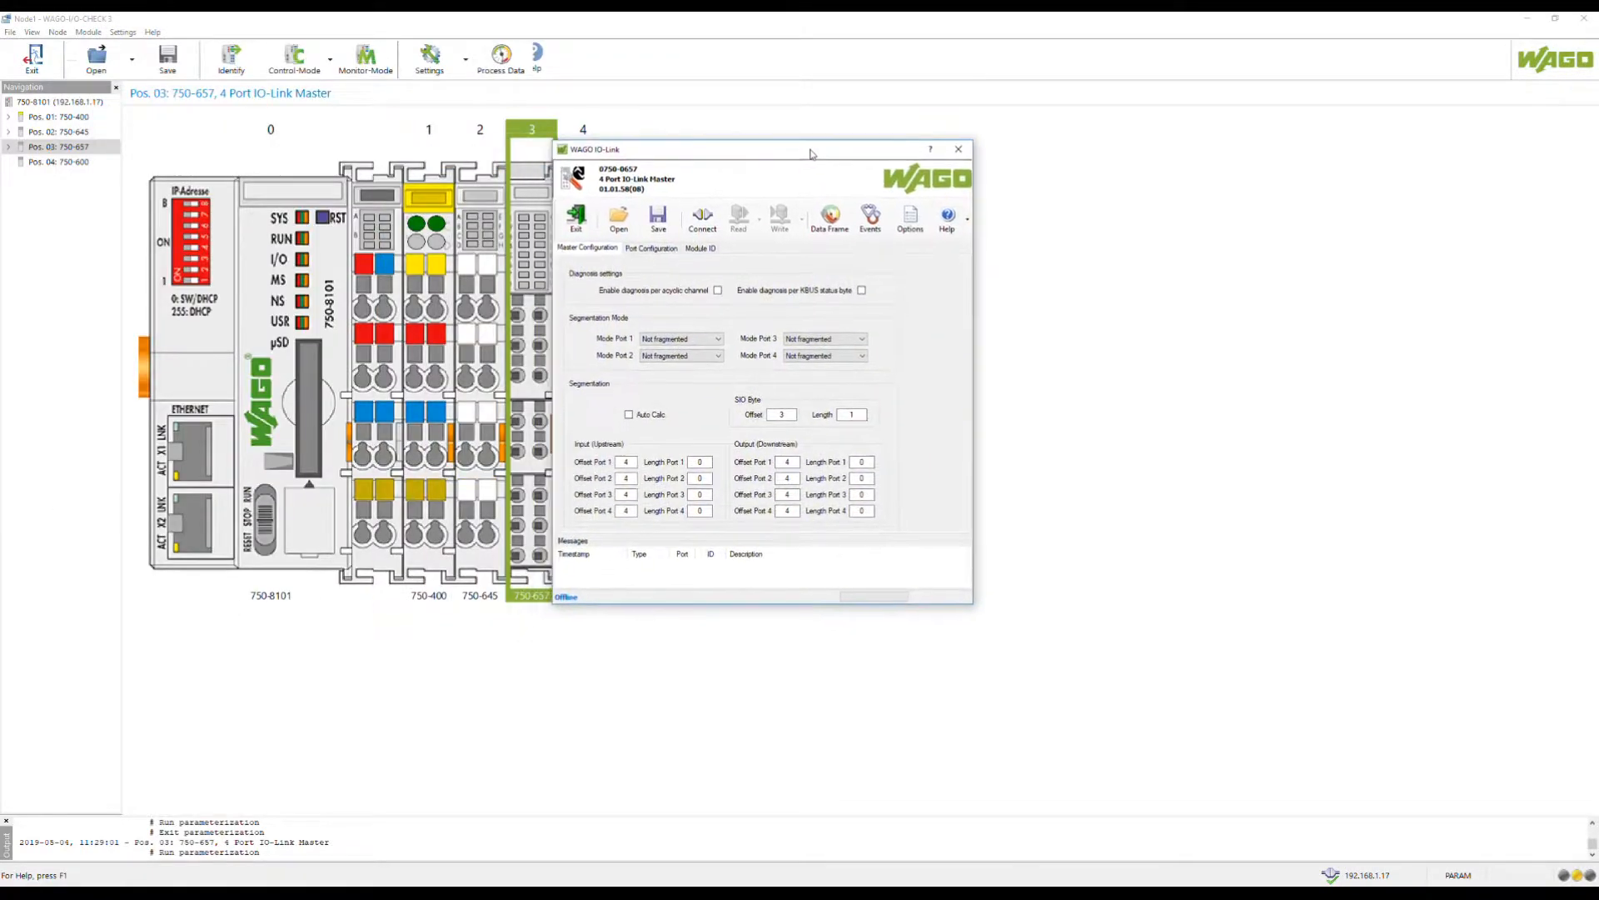
Review the configuration pages of Ports 1 to 4 and return to the master configuration
click(651, 248)
click(600, 260)
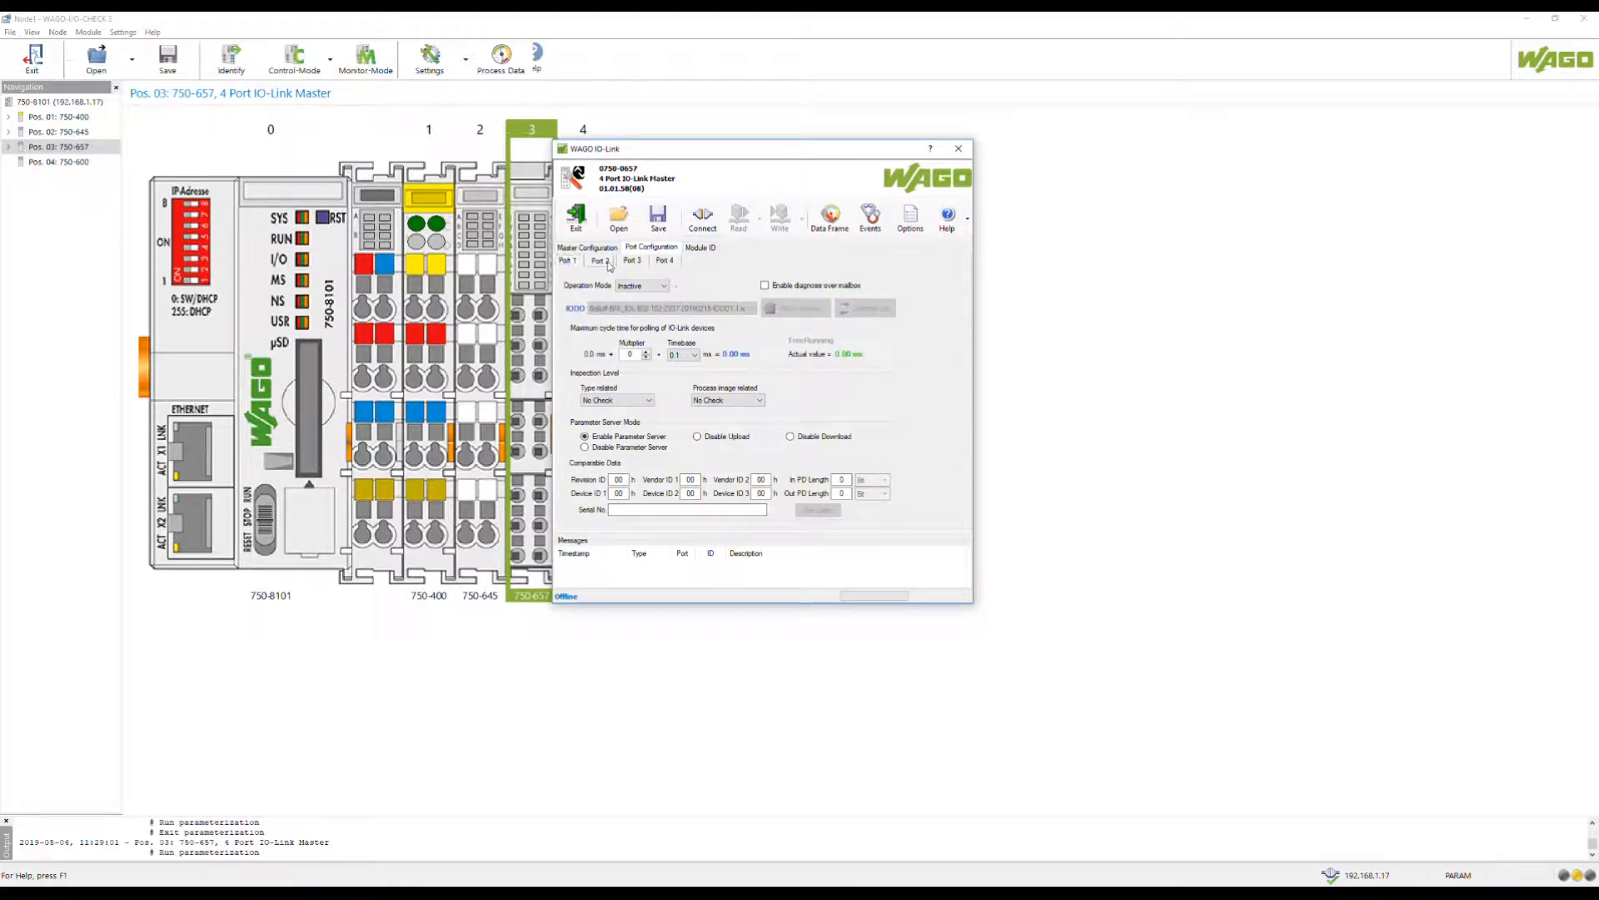
click(638, 263)
click(666, 262)
click(633, 261)
click(601, 262)
click(569, 261)
click(585, 248)
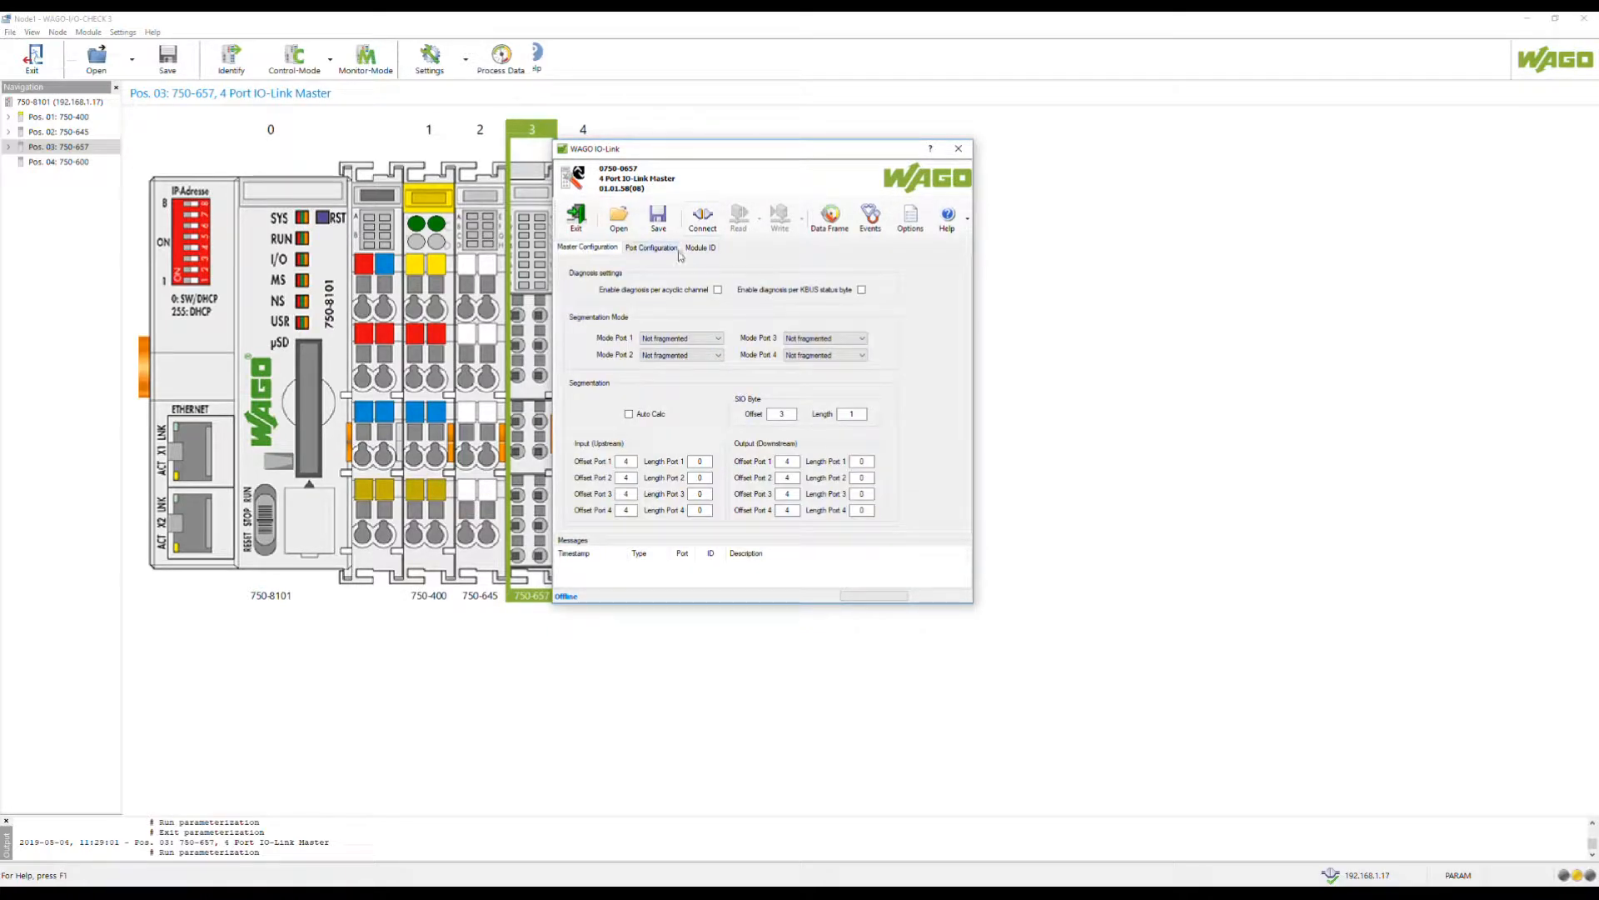
Apply a data frame with a 24-byte process image and a 2-byte mailbox
click(826, 224)
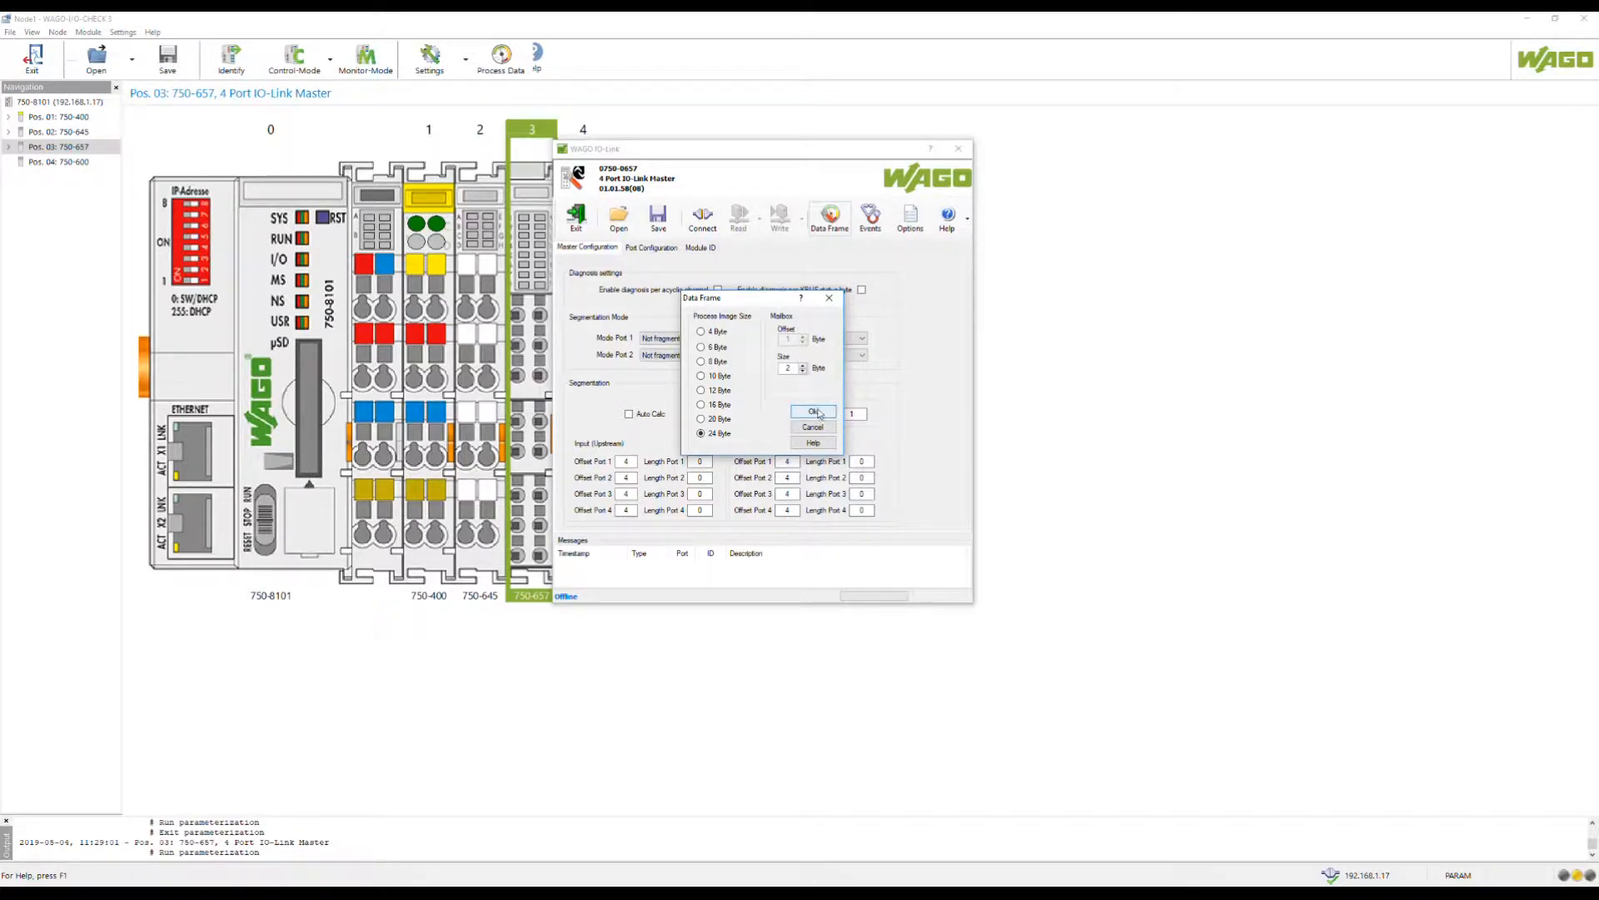
click(818, 414)
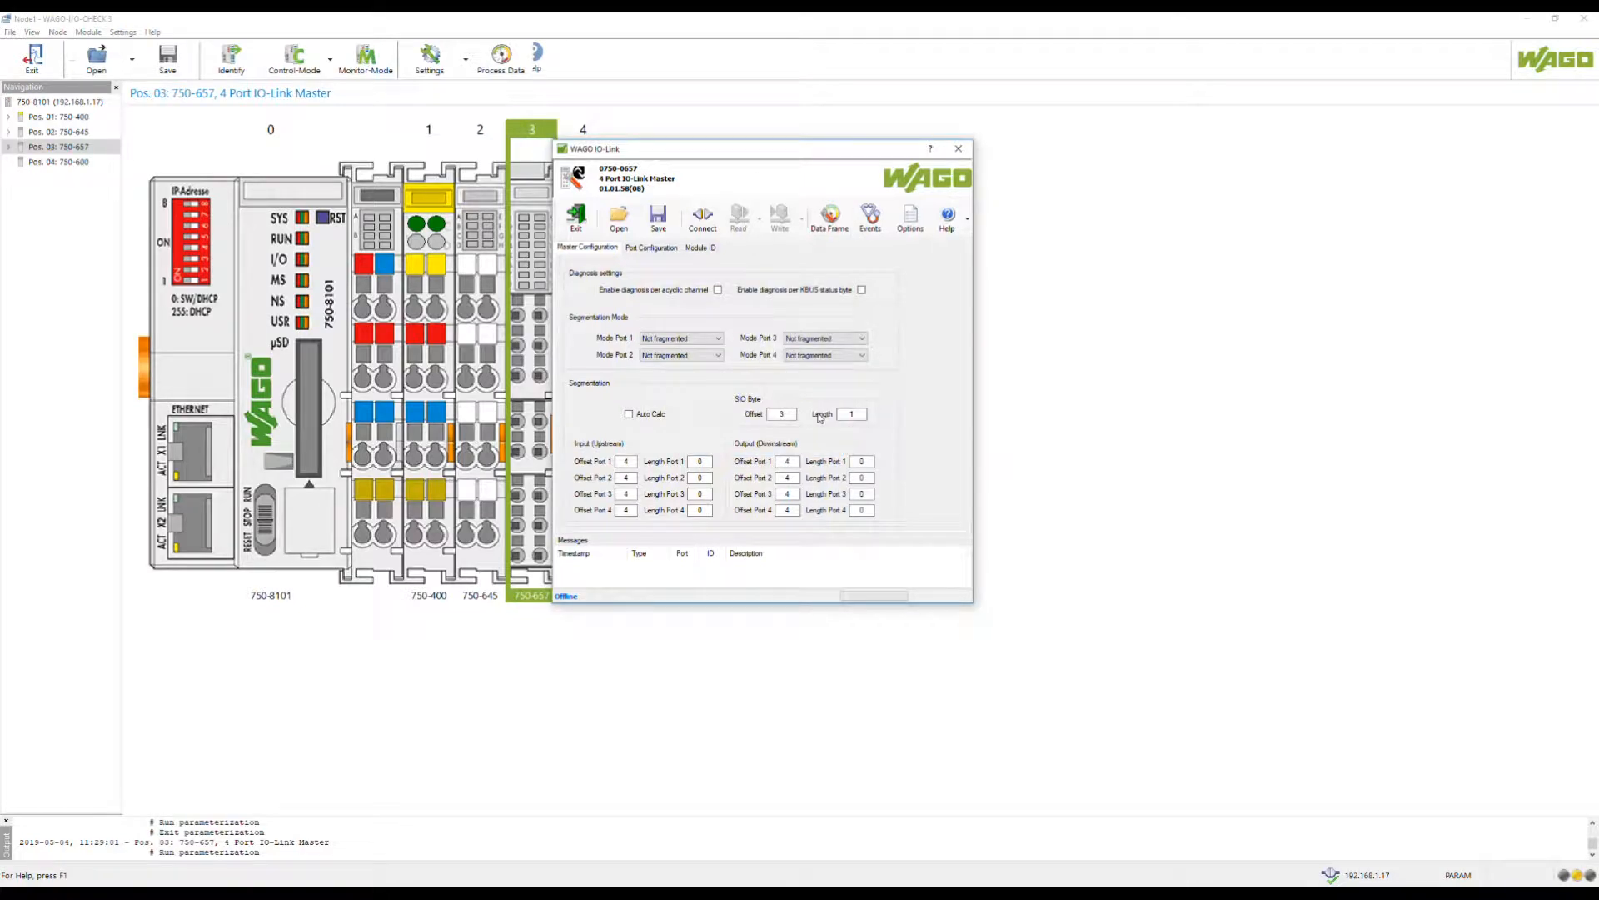
click(648, 248)
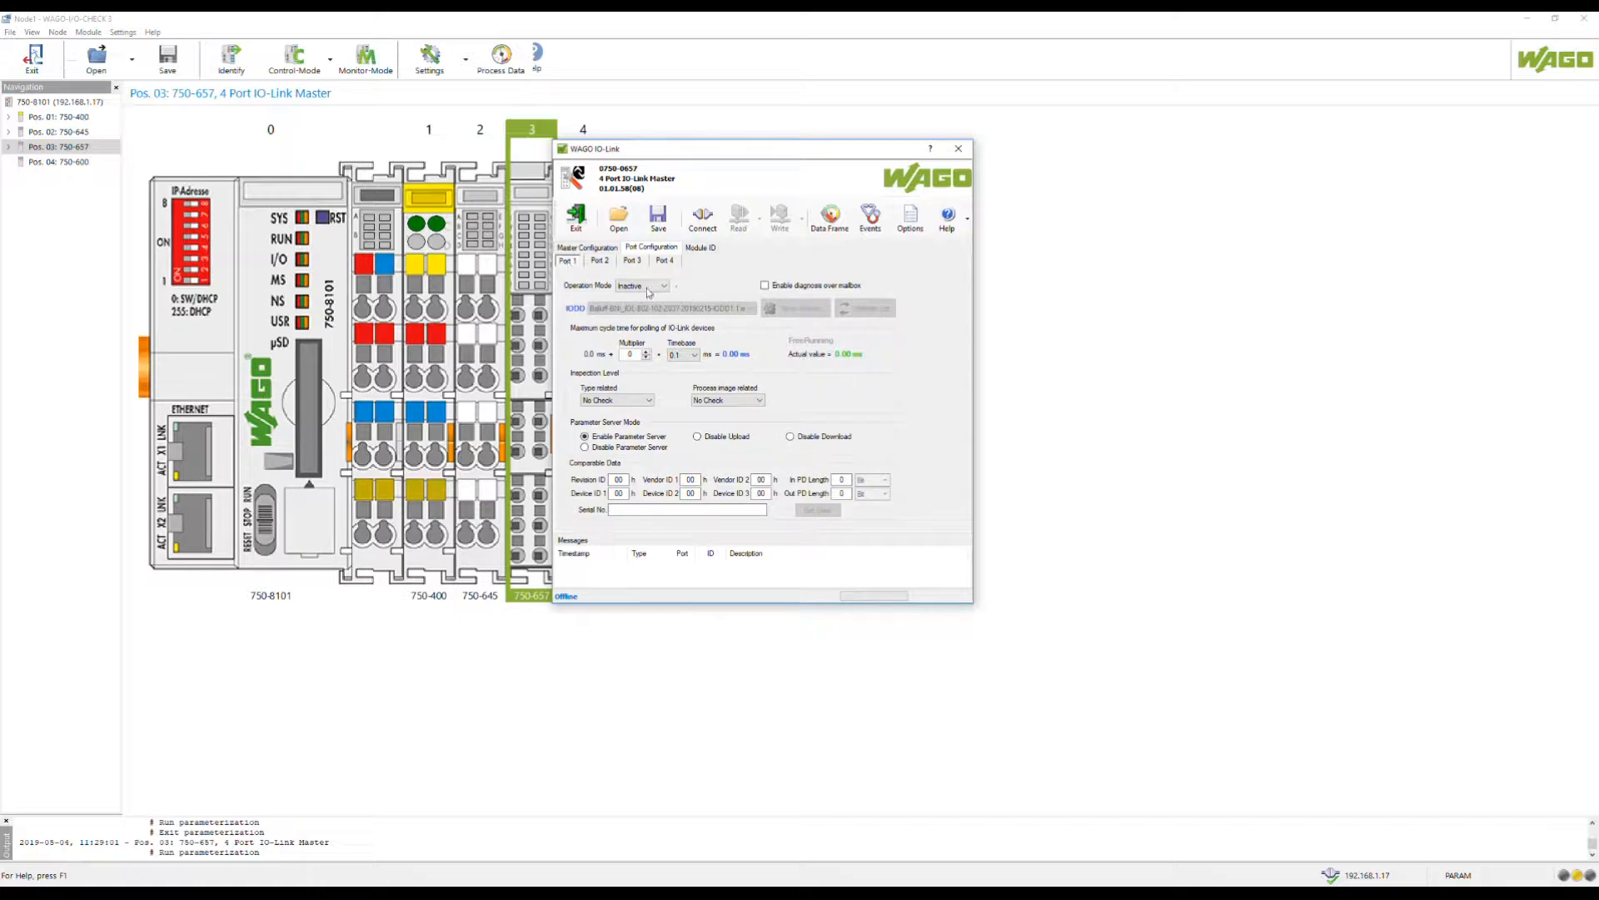
click(649, 287)
click(644, 323)
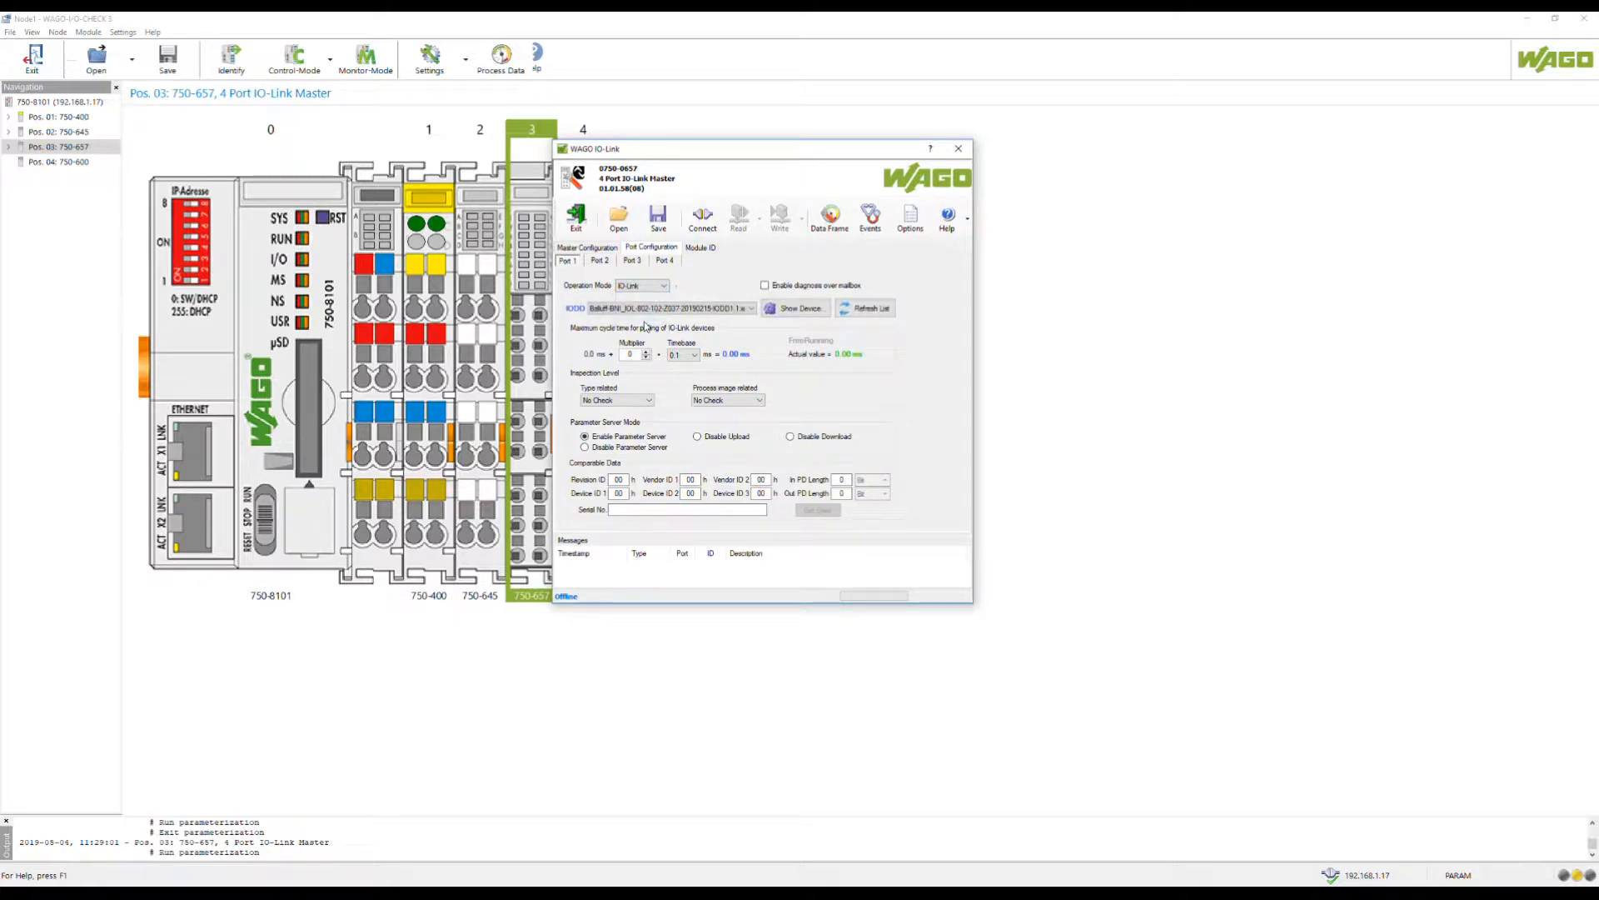
click(752, 309)
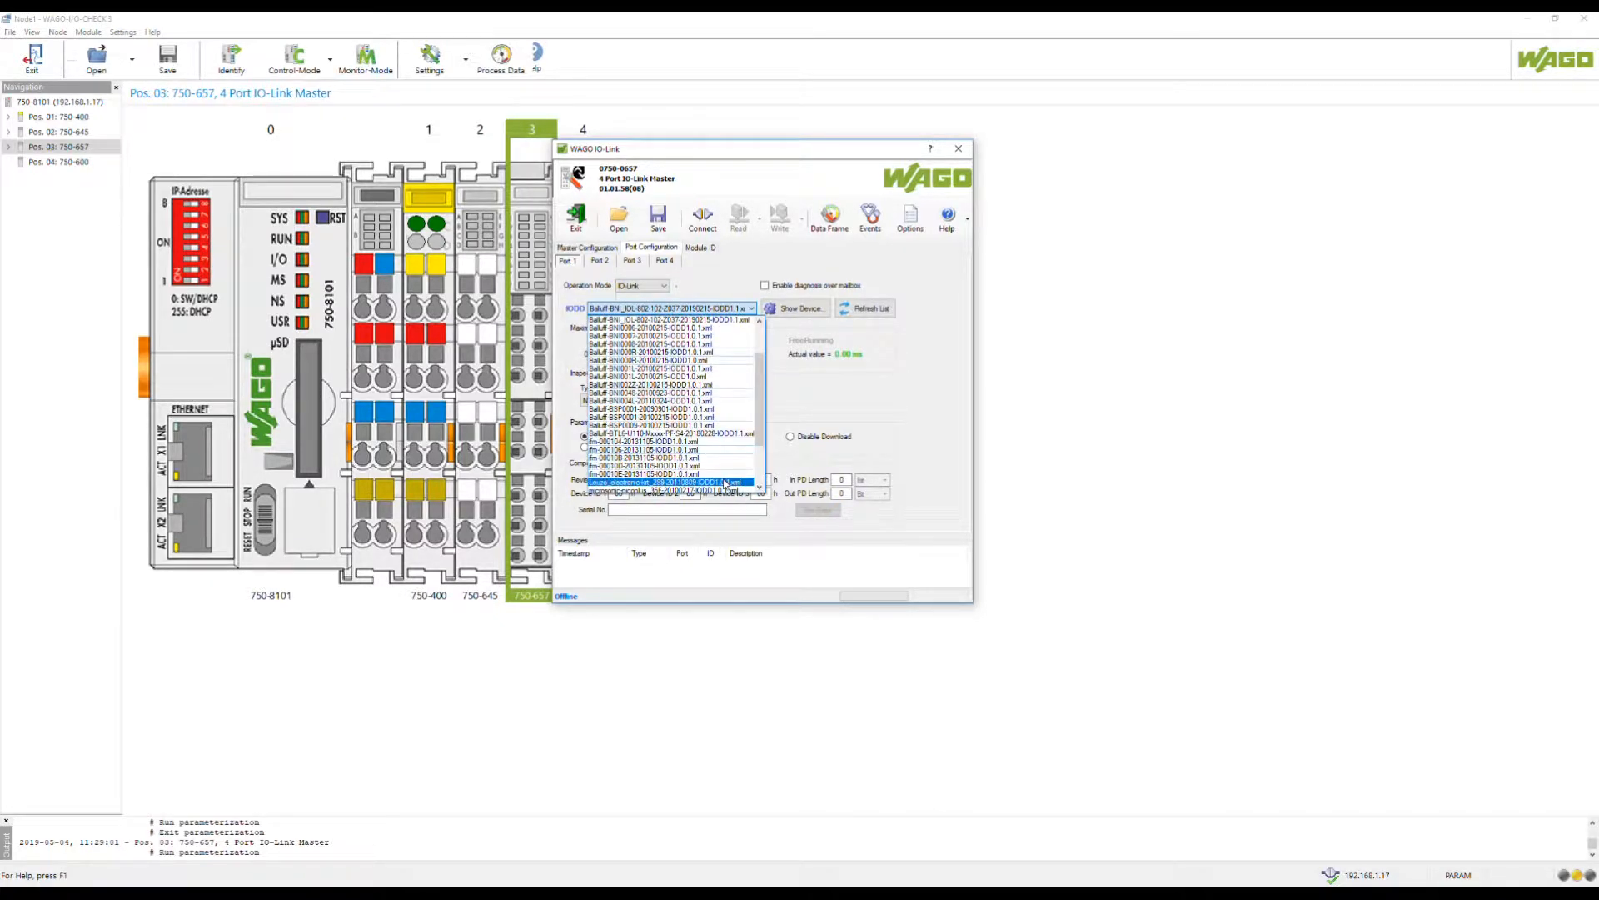
scroll(721, 471, down, 3)
scroll(714, 461, up, 5)
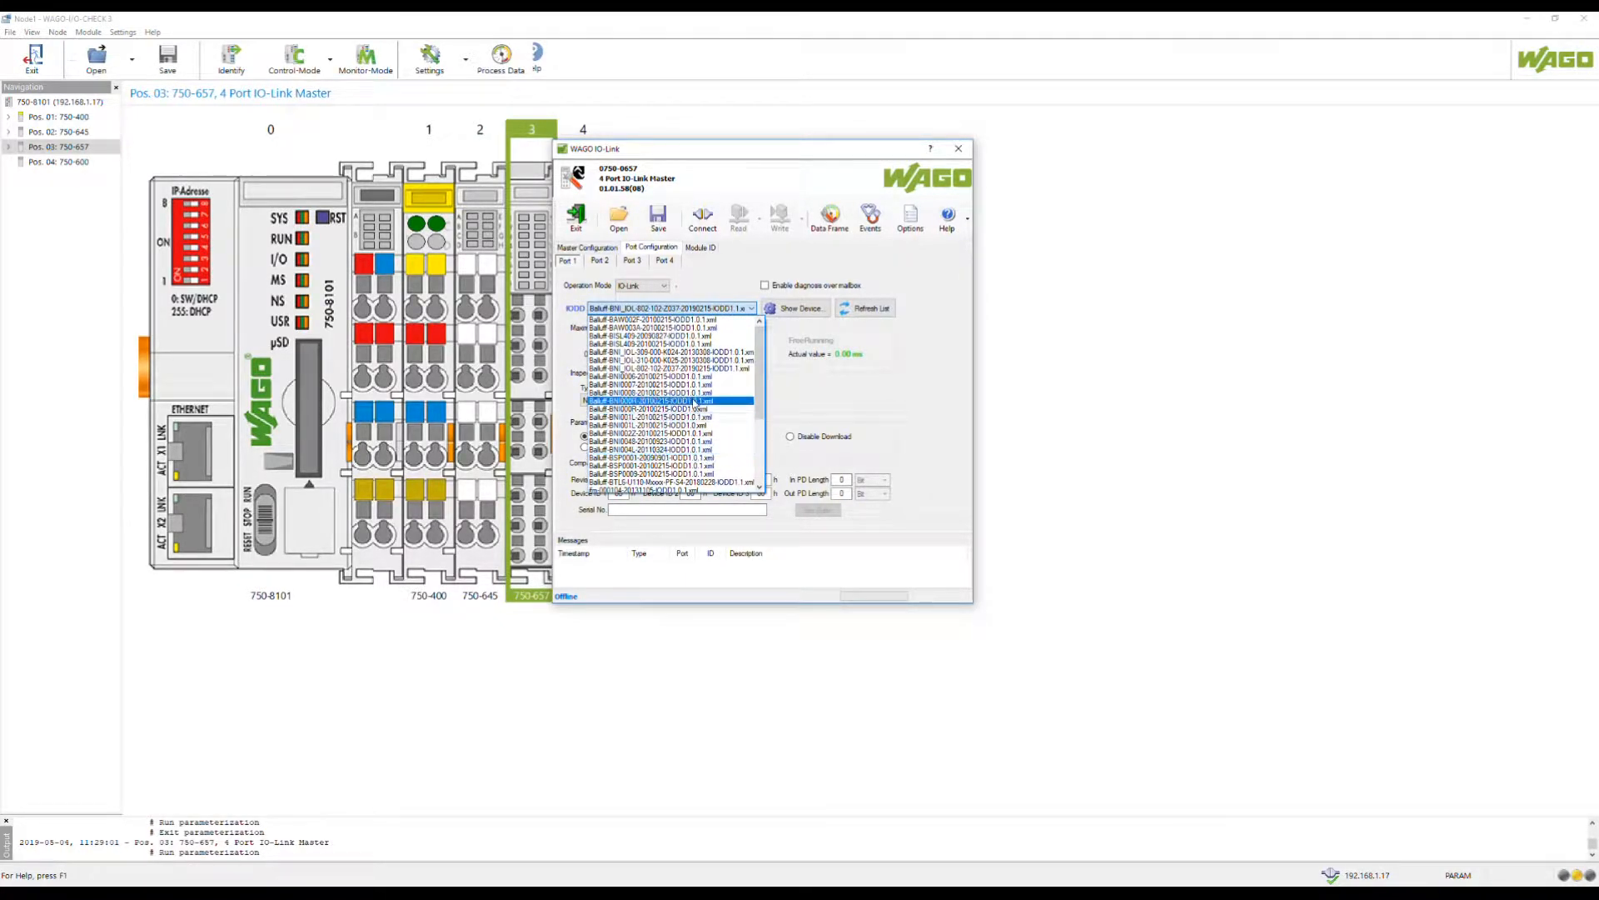
click(730, 368)
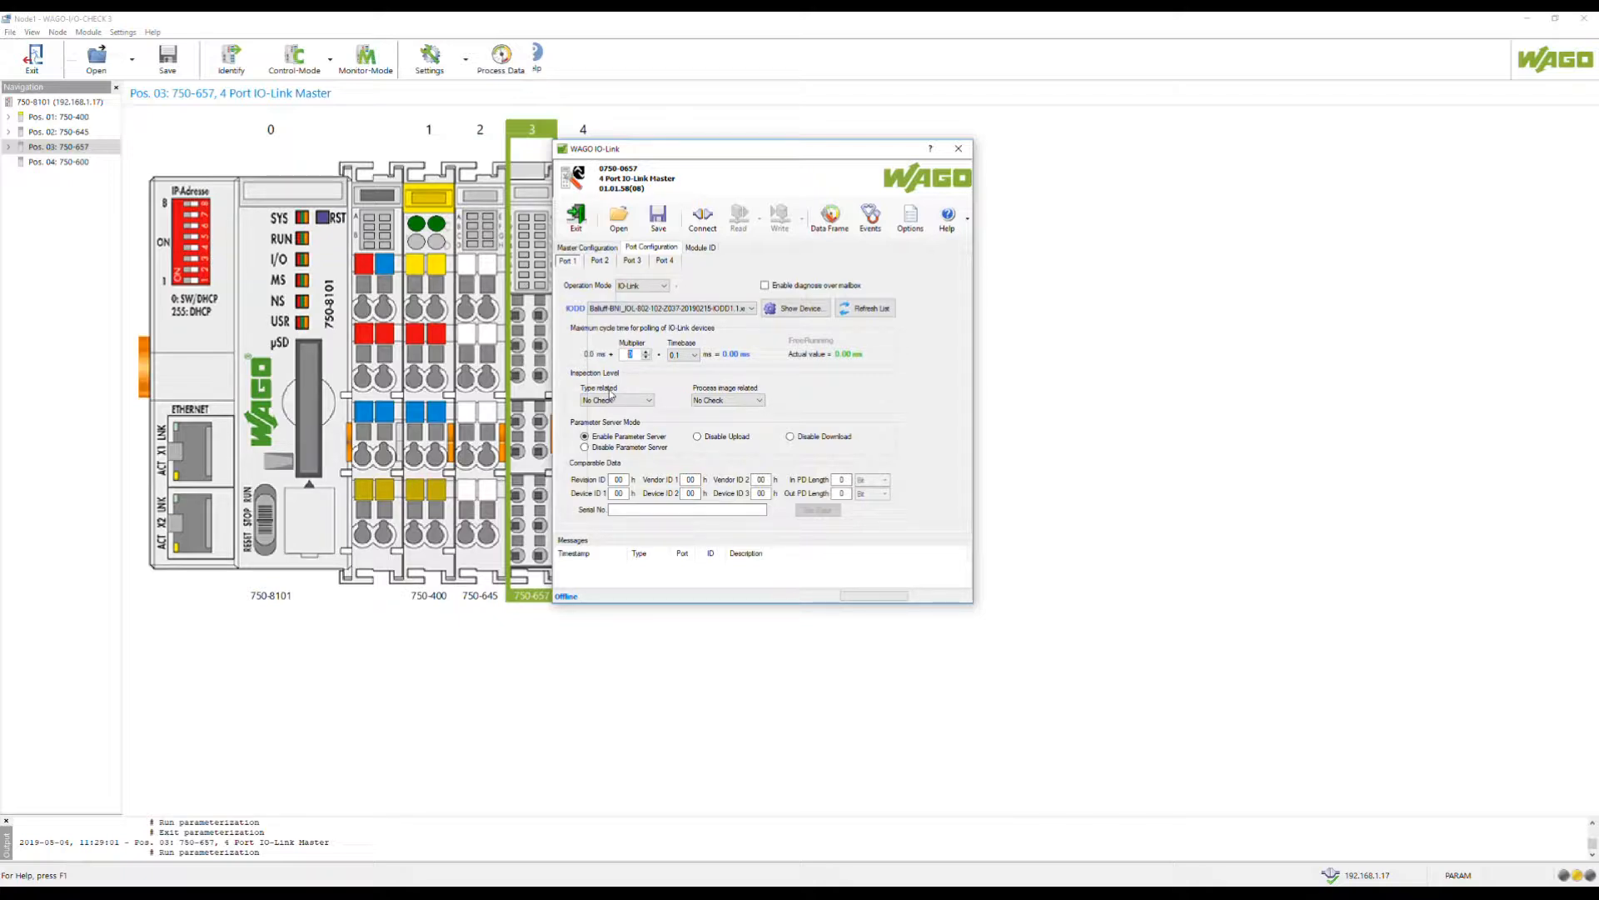
Set Port 1's maximum cycle time multiplier to 60 with a 0.4 timebase and disable the parameter server
text(60)
click(685, 355)
click(679, 375)
drag(771, 152, 888, 138)
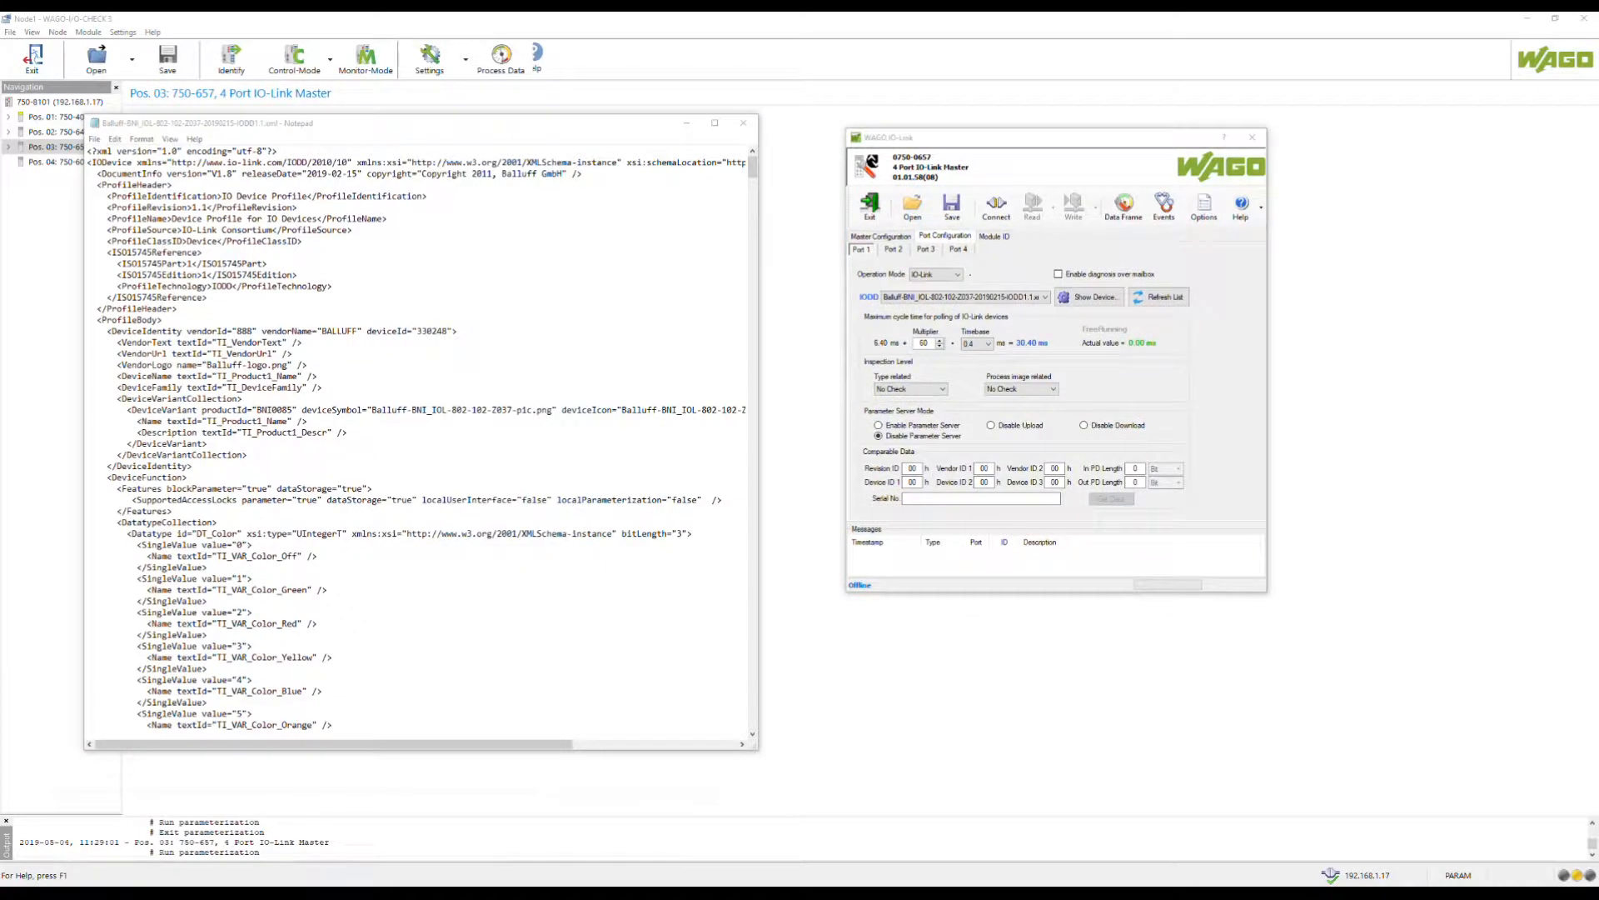
Search the Balluff IODD file in Notepad for "revision", downwards and upwards, to locate the profile revision
click(528, 289)
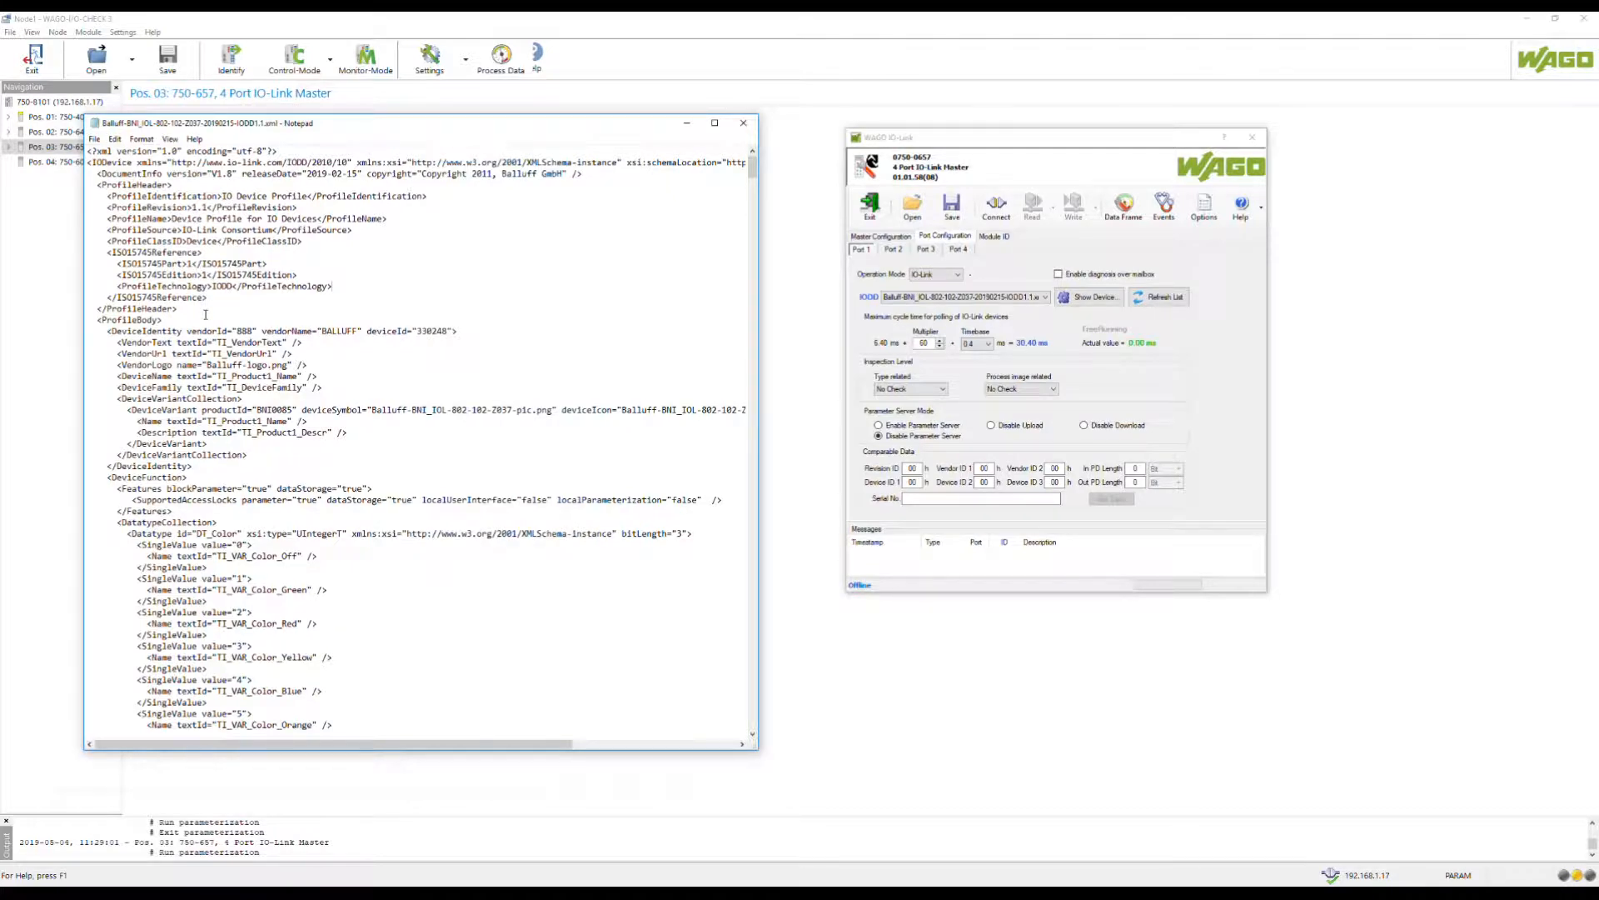
click(119, 139)
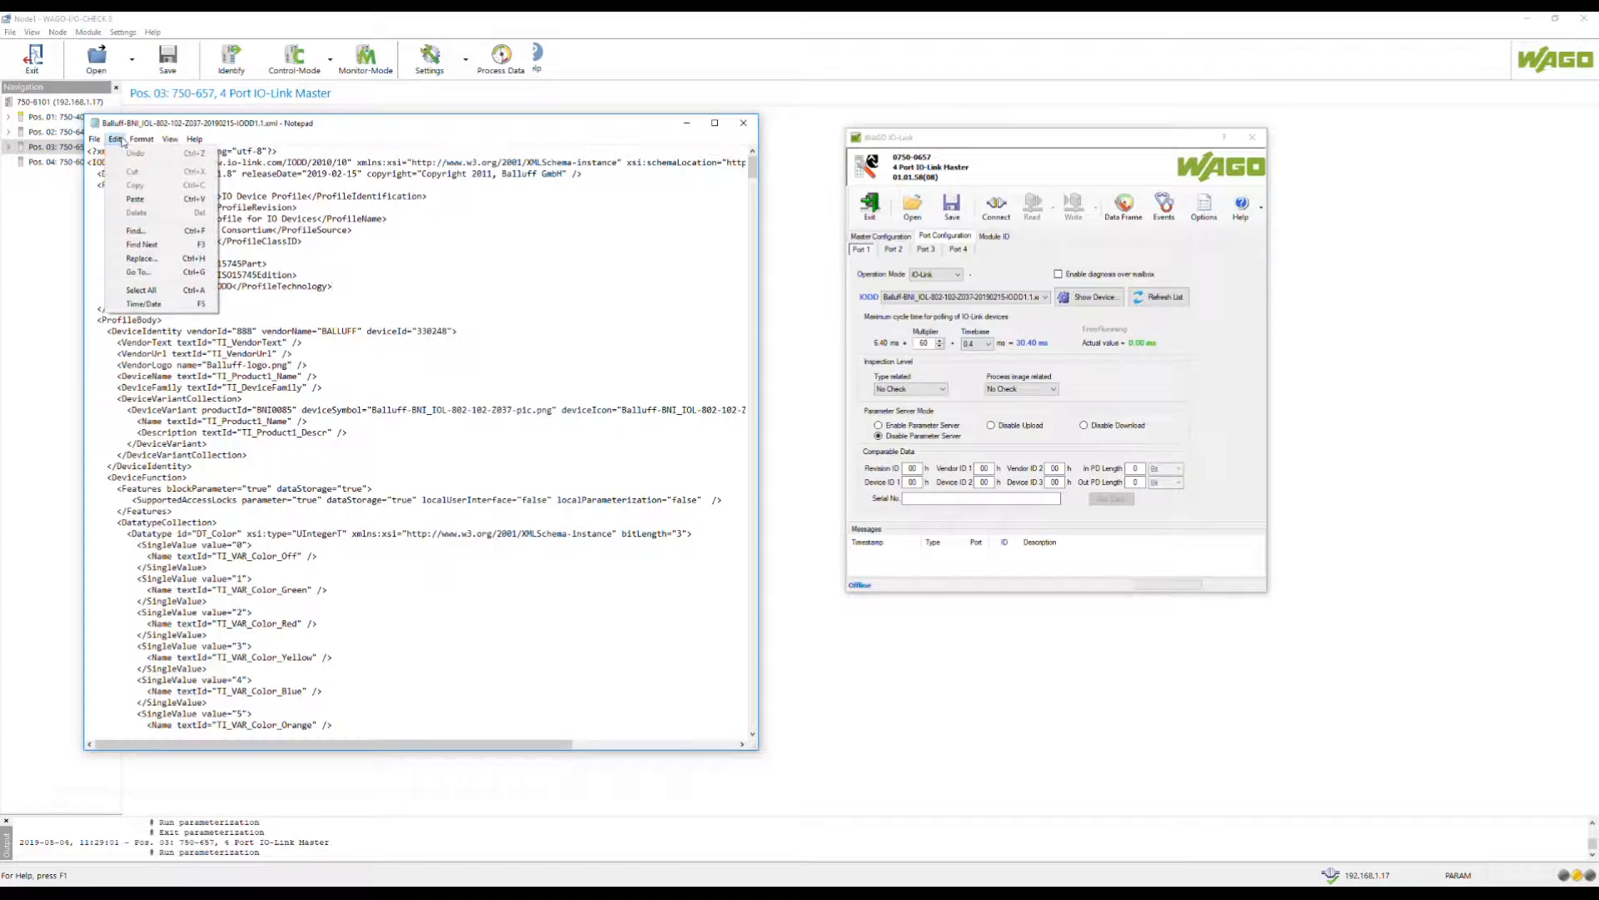
click(135, 230)
text(revi)
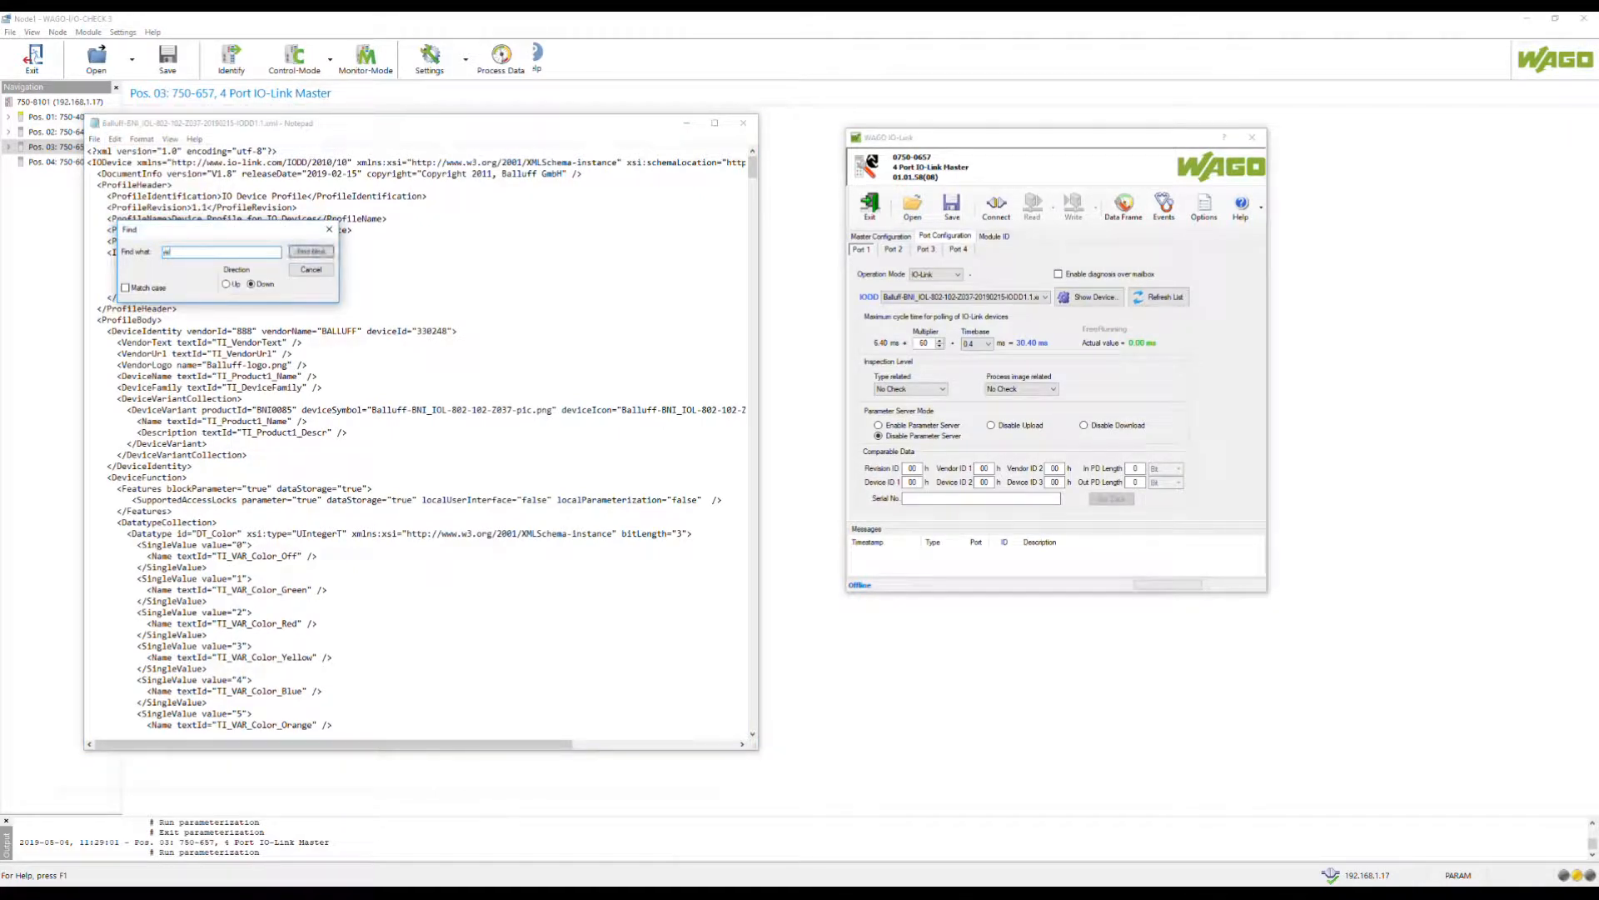
text(sion)
click(310, 251)
click(227, 285)
click(310, 252)
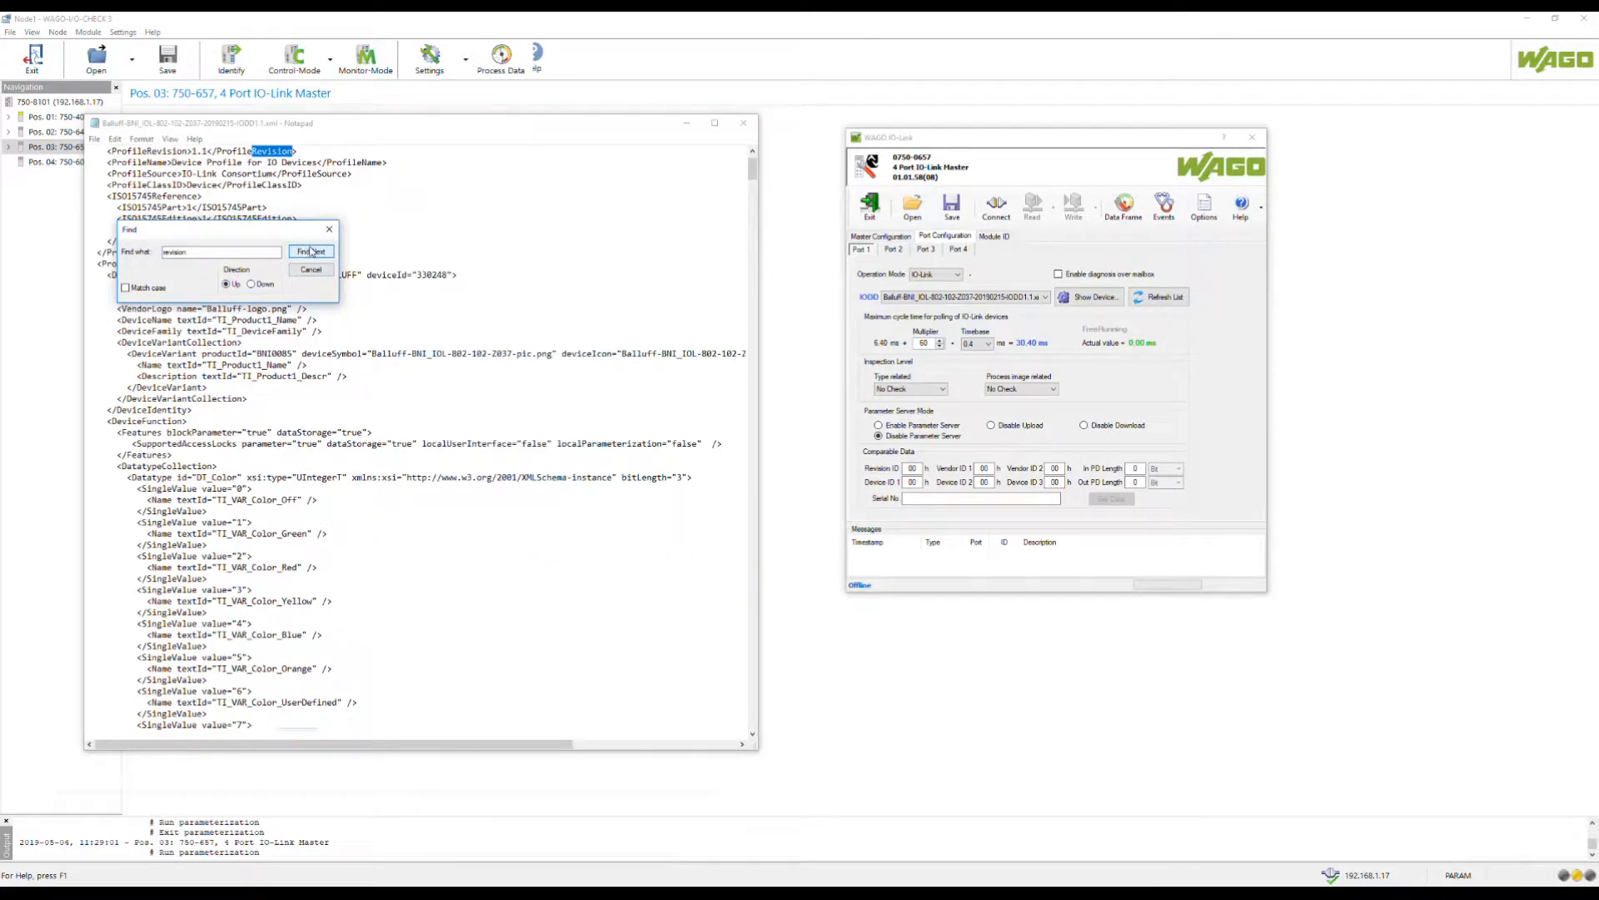
drag(241, 231, 459, 274)
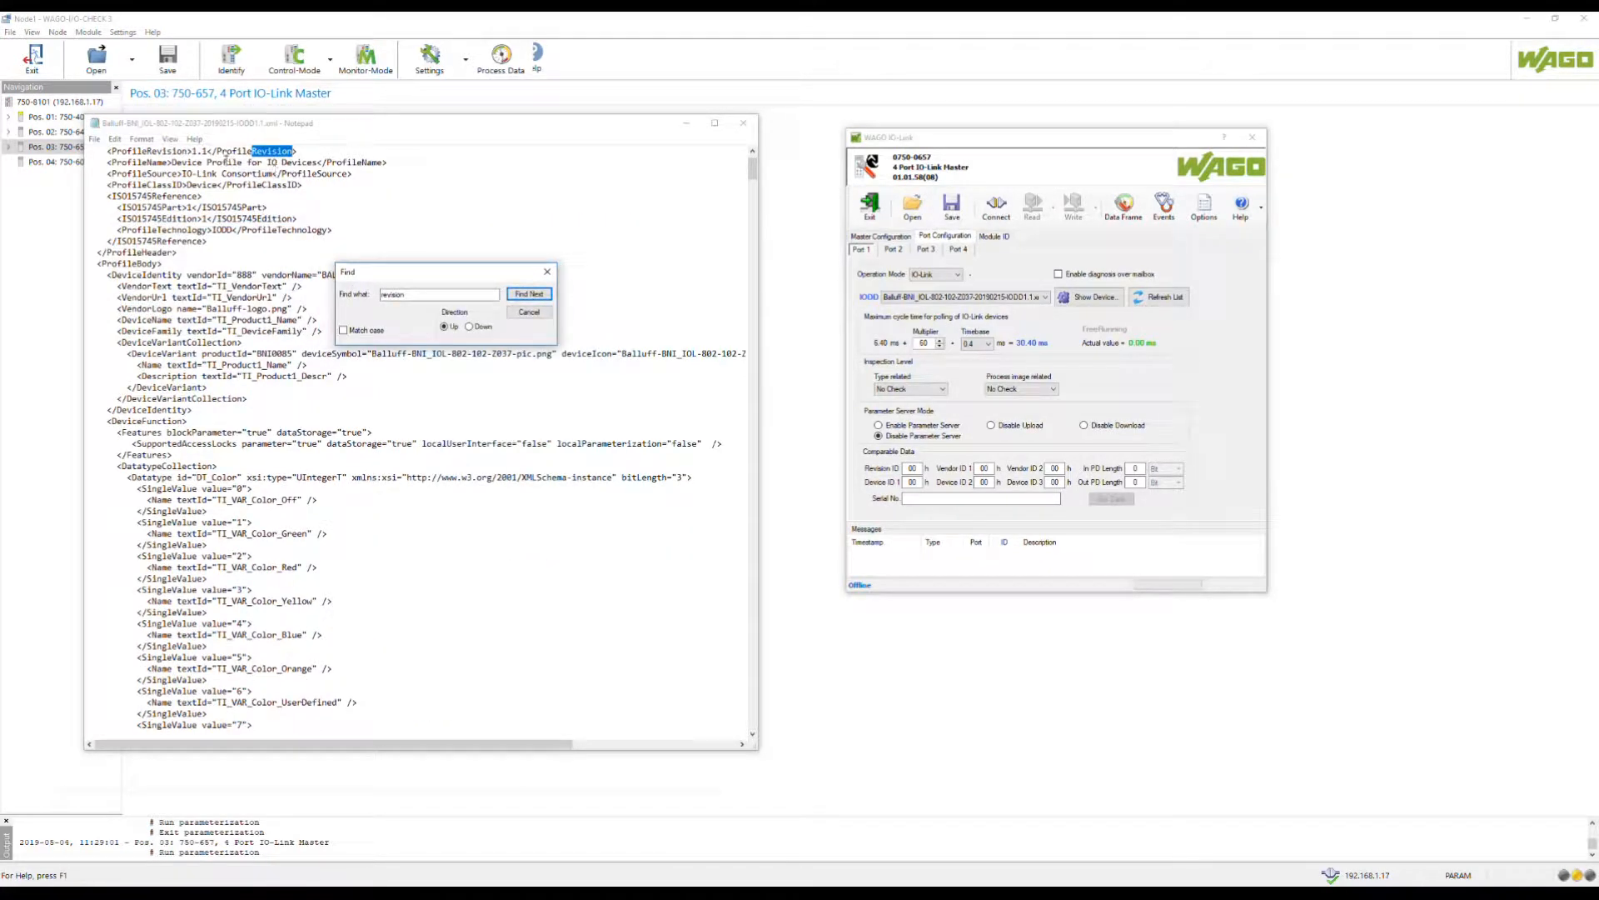
Enter 11 as Port 1's Revision ID in the comparable data and close the text search in Notepad
click(913, 468)
drag(920, 468, 898, 465)
text(11)
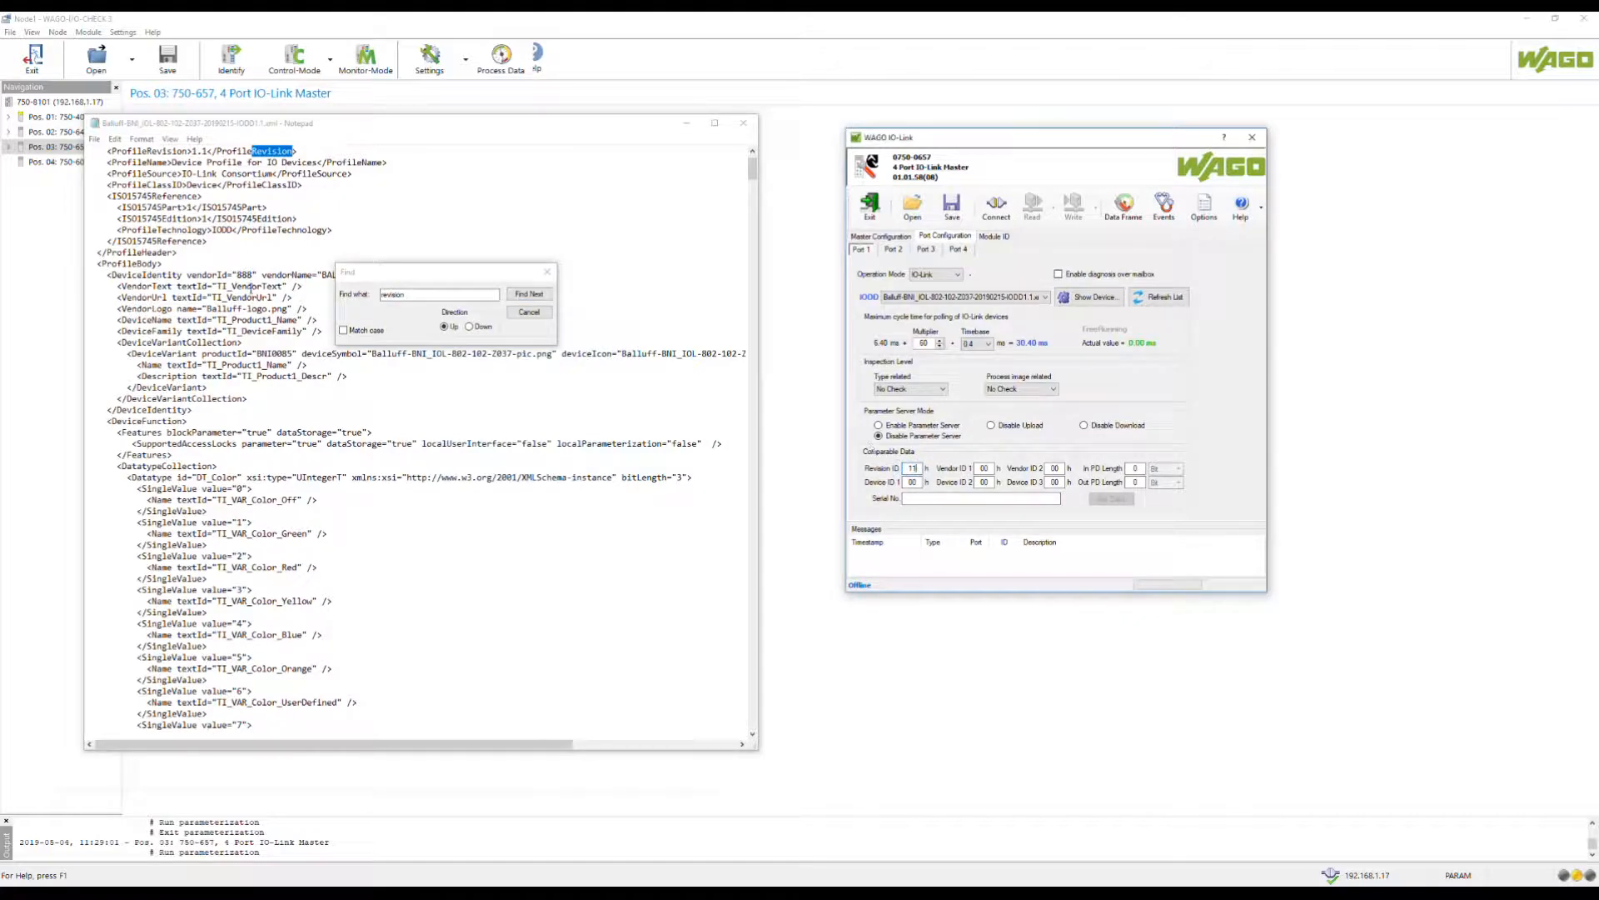
drag(407, 277, 494, 400)
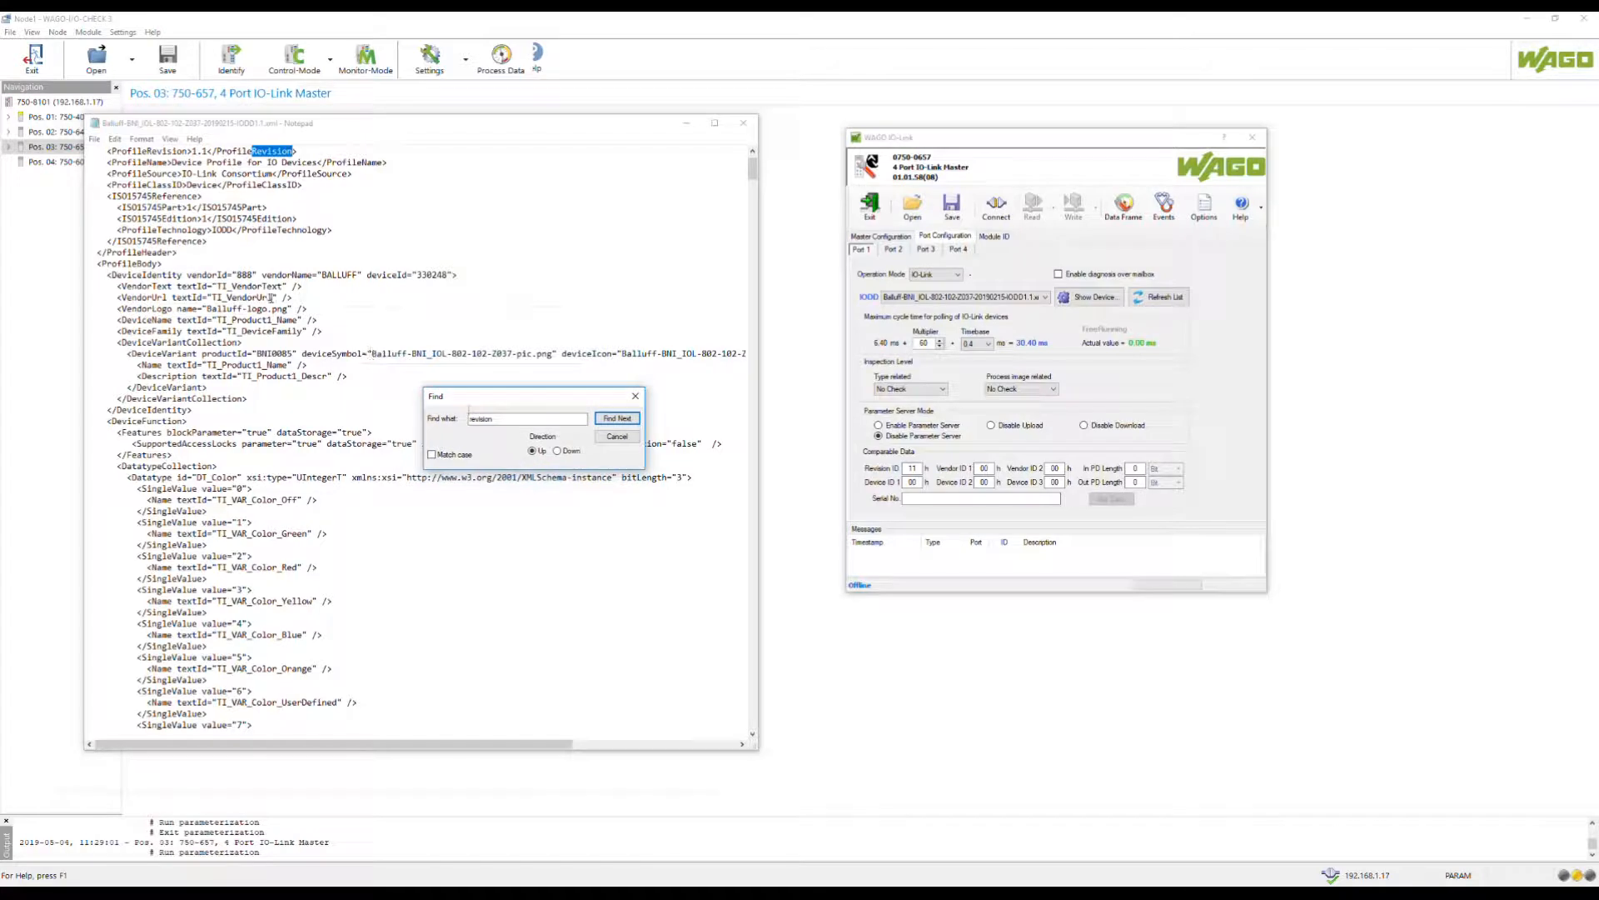
click(621, 438)
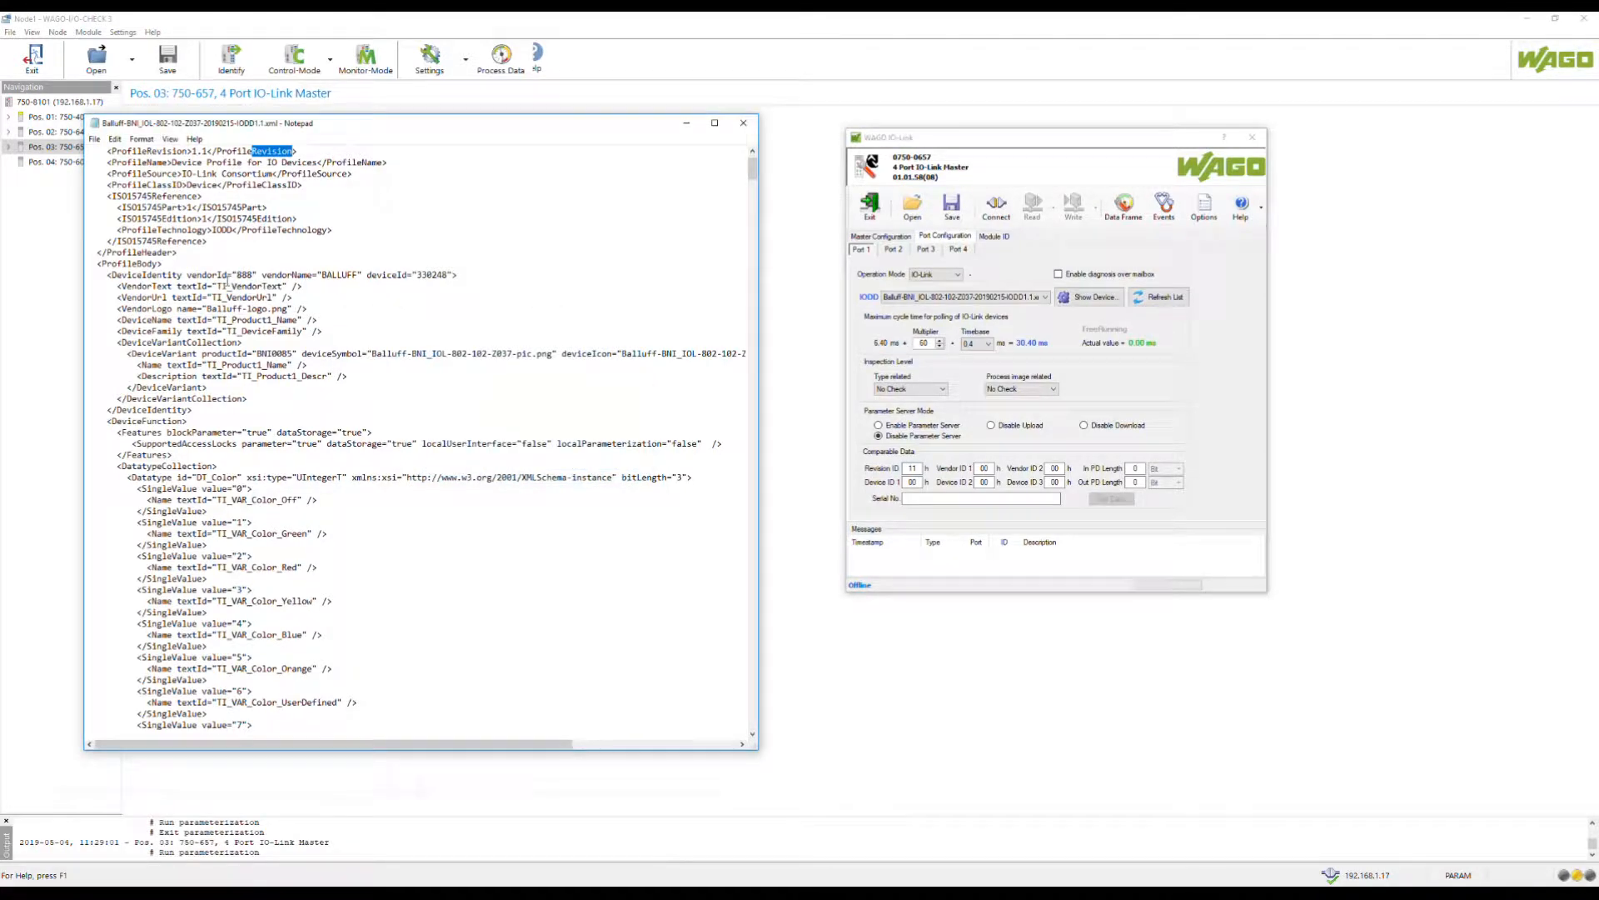
Copy the vendorId value 888 from the IODD file and convert it from decimal to hexadecimal in Calculator's Programmer mode
drag(236, 274, 254, 275)
key(ctrl+c)
right_click(249, 278)
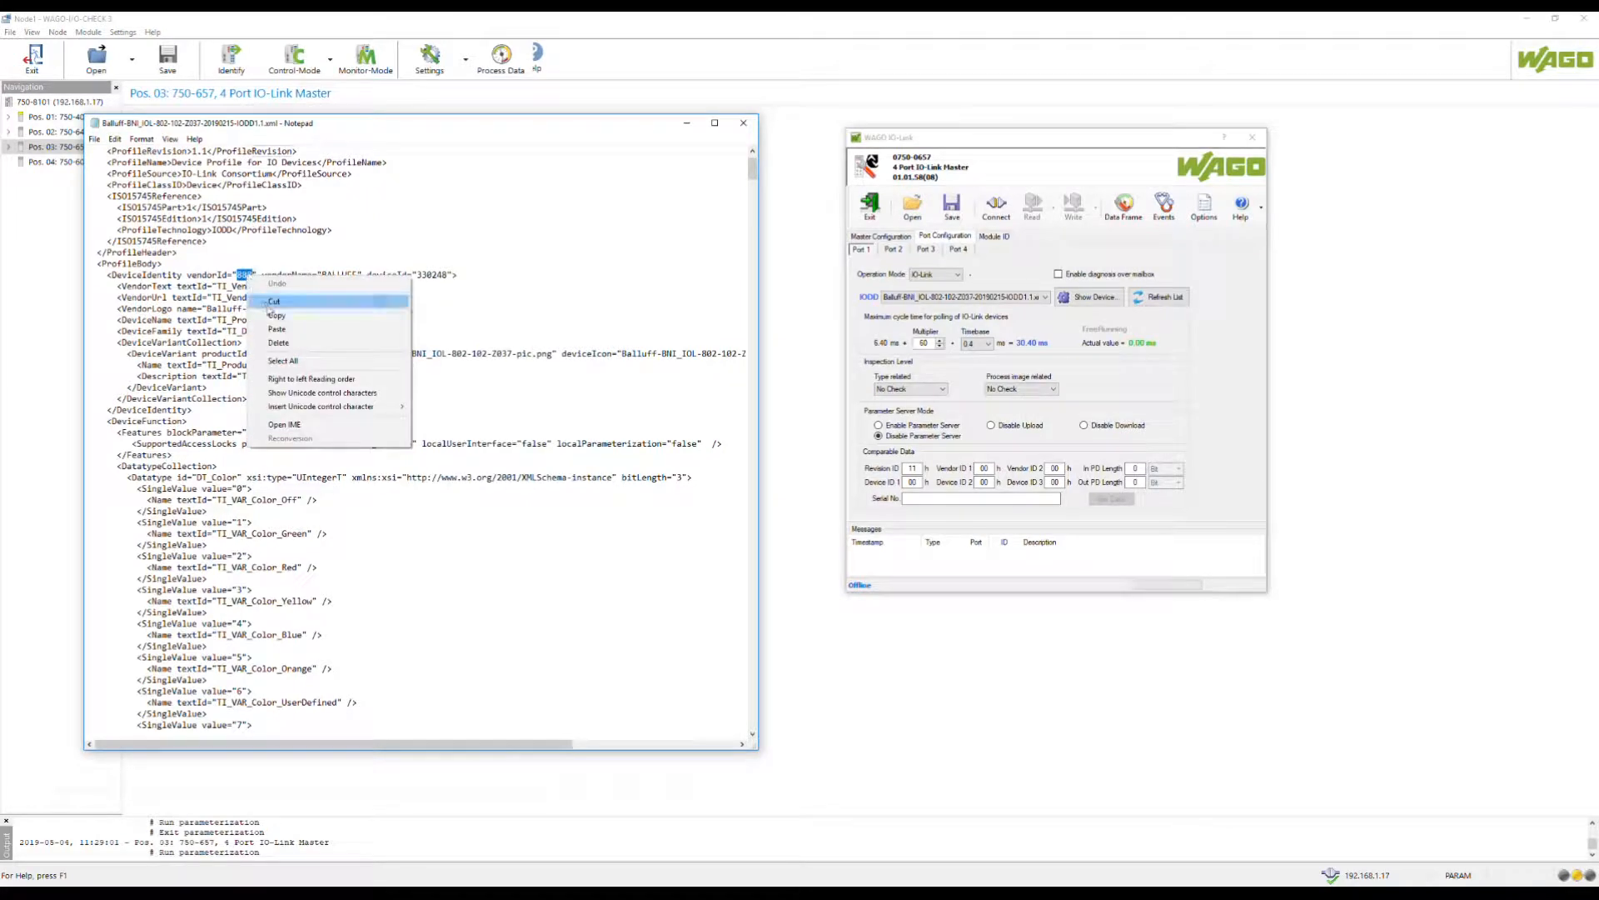
click(276, 315)
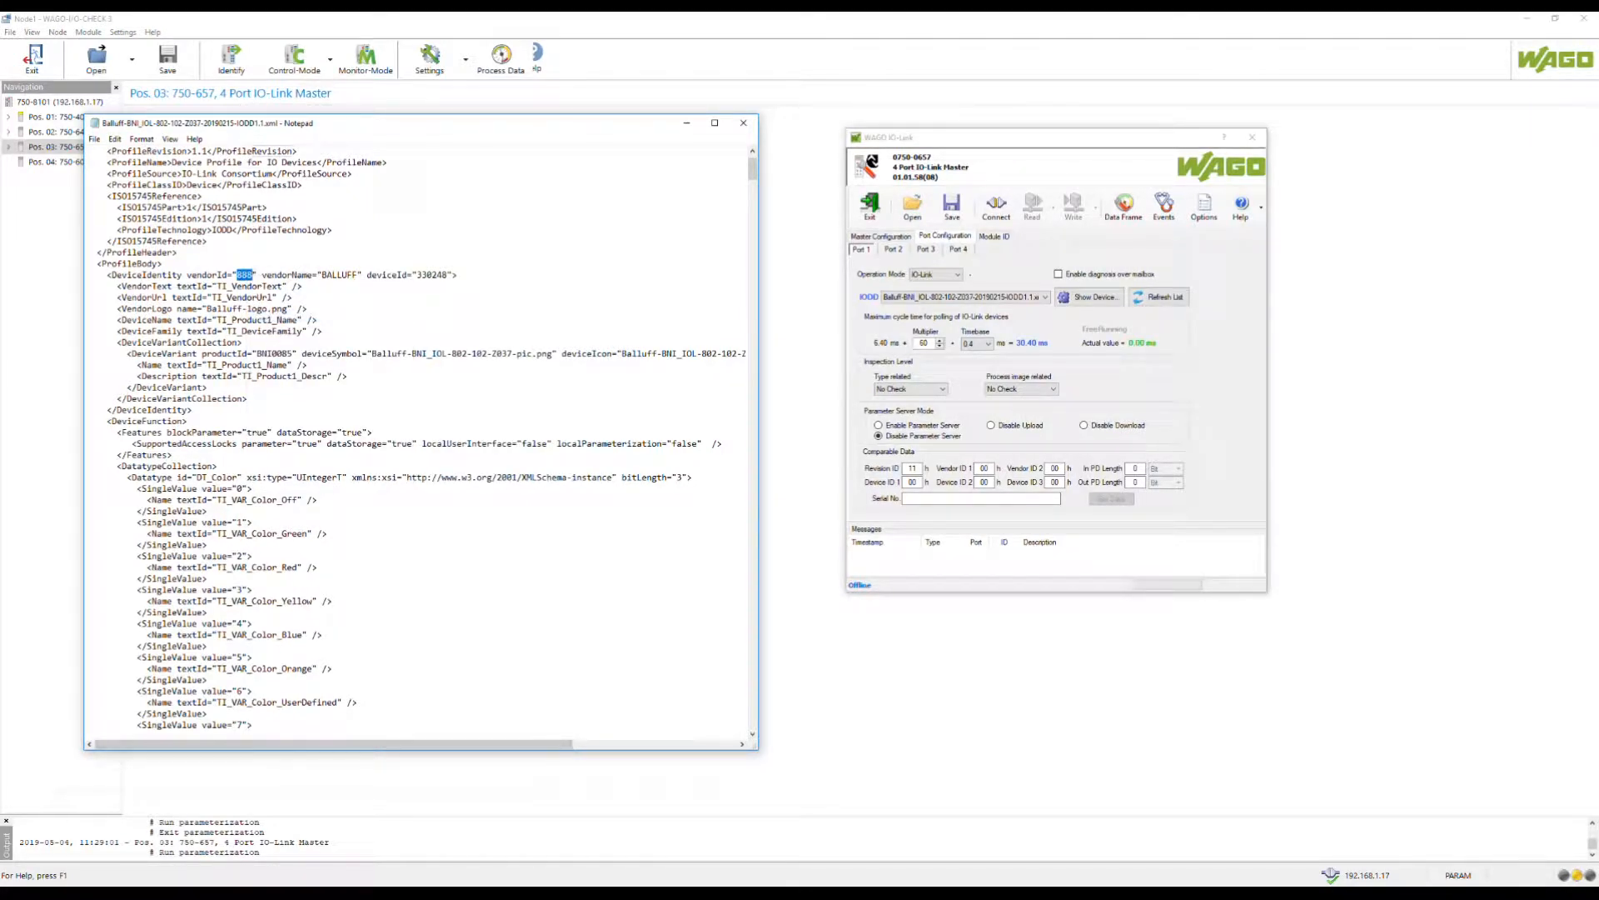
key(super)
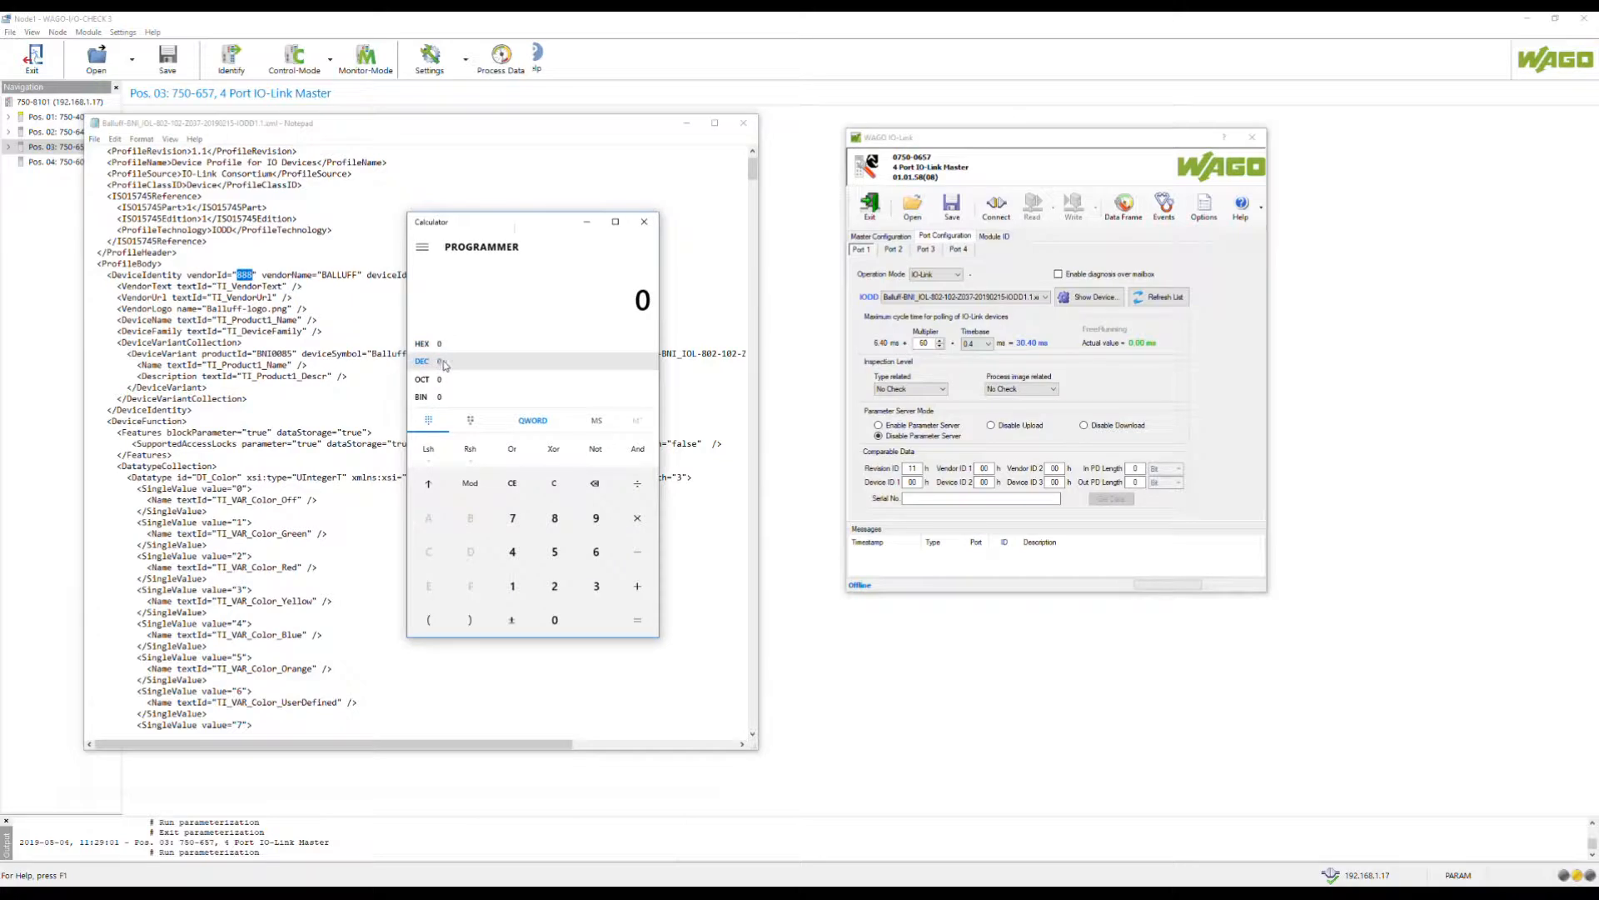
key(ctrl+v)
click(571, 338)
drag(558, 223, 1462, 345)
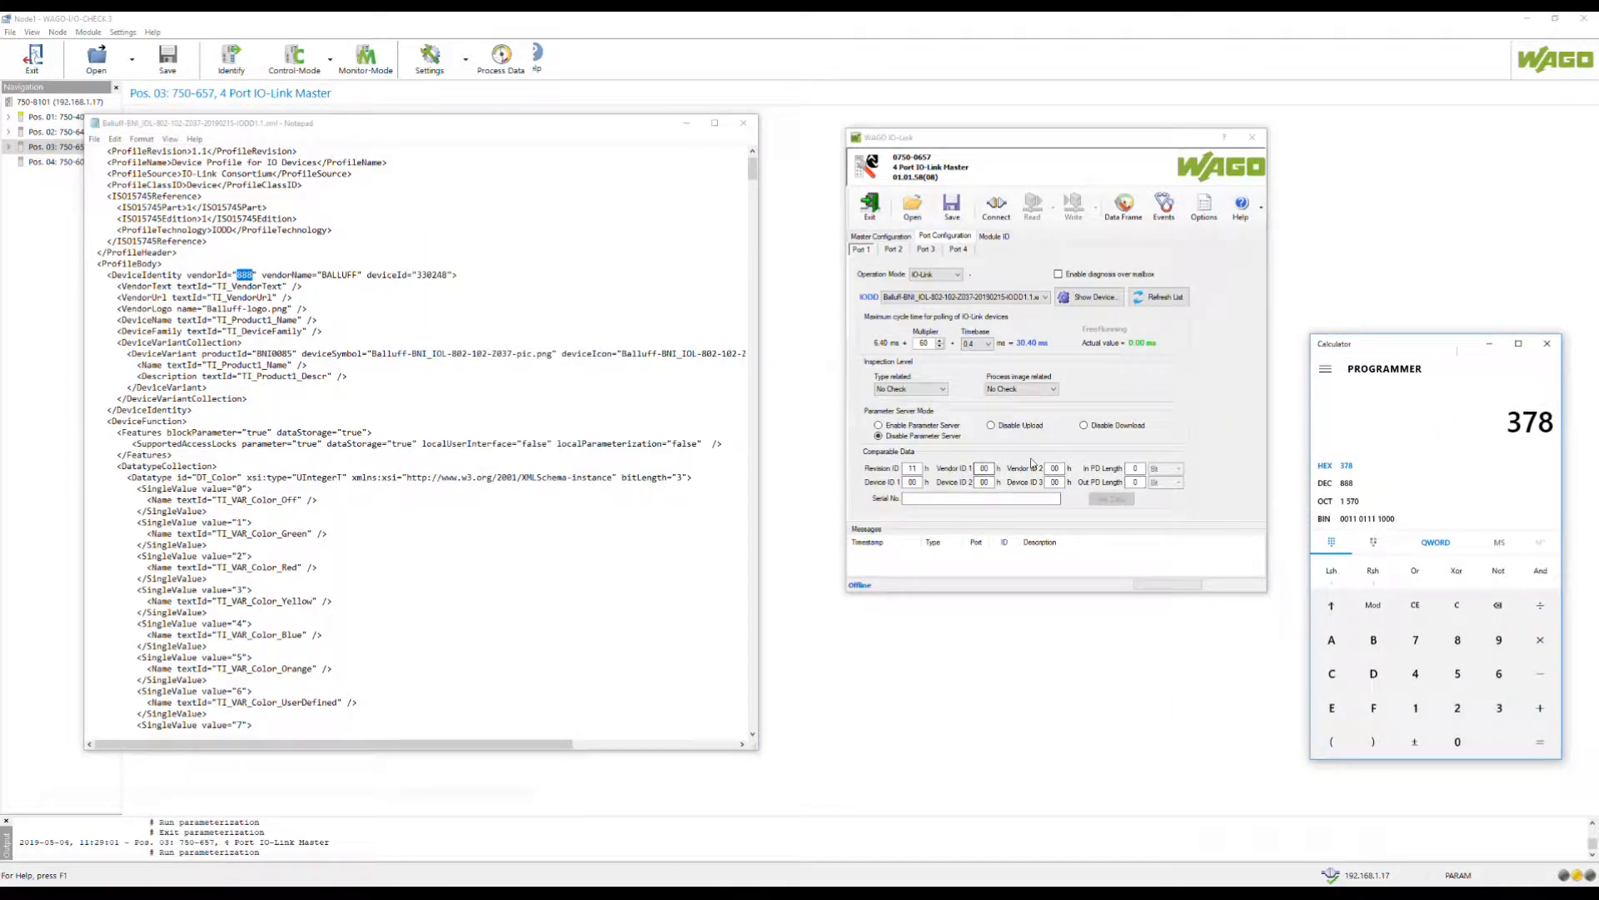
Set Port 1's Vendor ID 1 to 03 and Vendor ID 2 to 78 in the WAGO IO-Link comparable data
double_click(985, 469)
text(0)
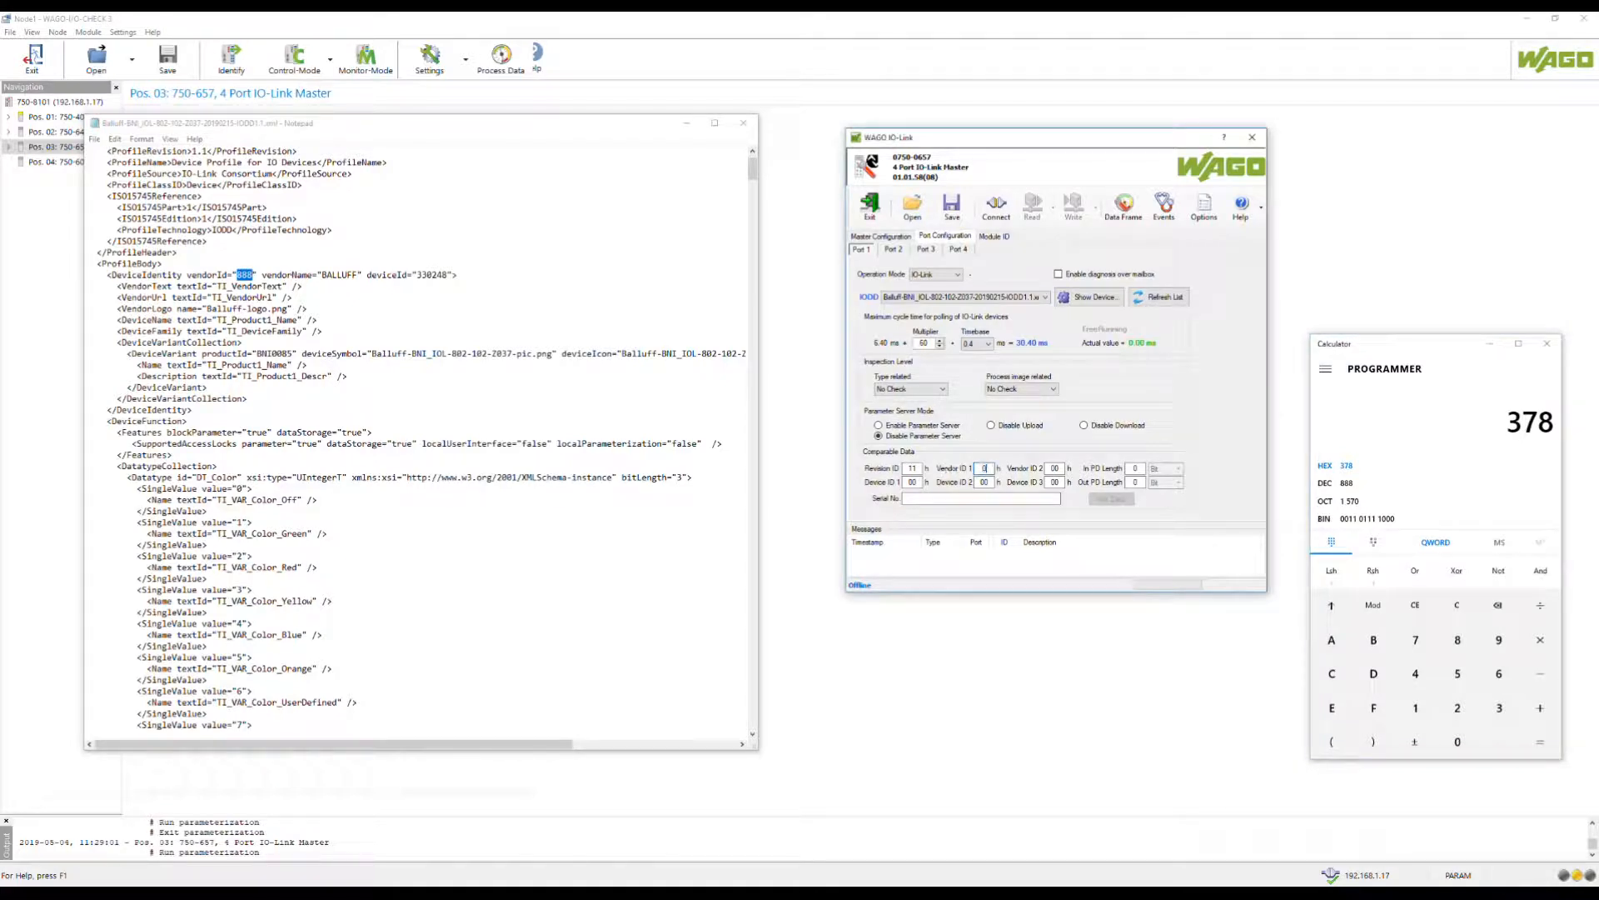
text(3)
double_click(1053, 469)
text(78)
click(1135, 469)
Search the Balluff IODD file in Notepad for "pd" to locate the process data input entry
click(115, 139)
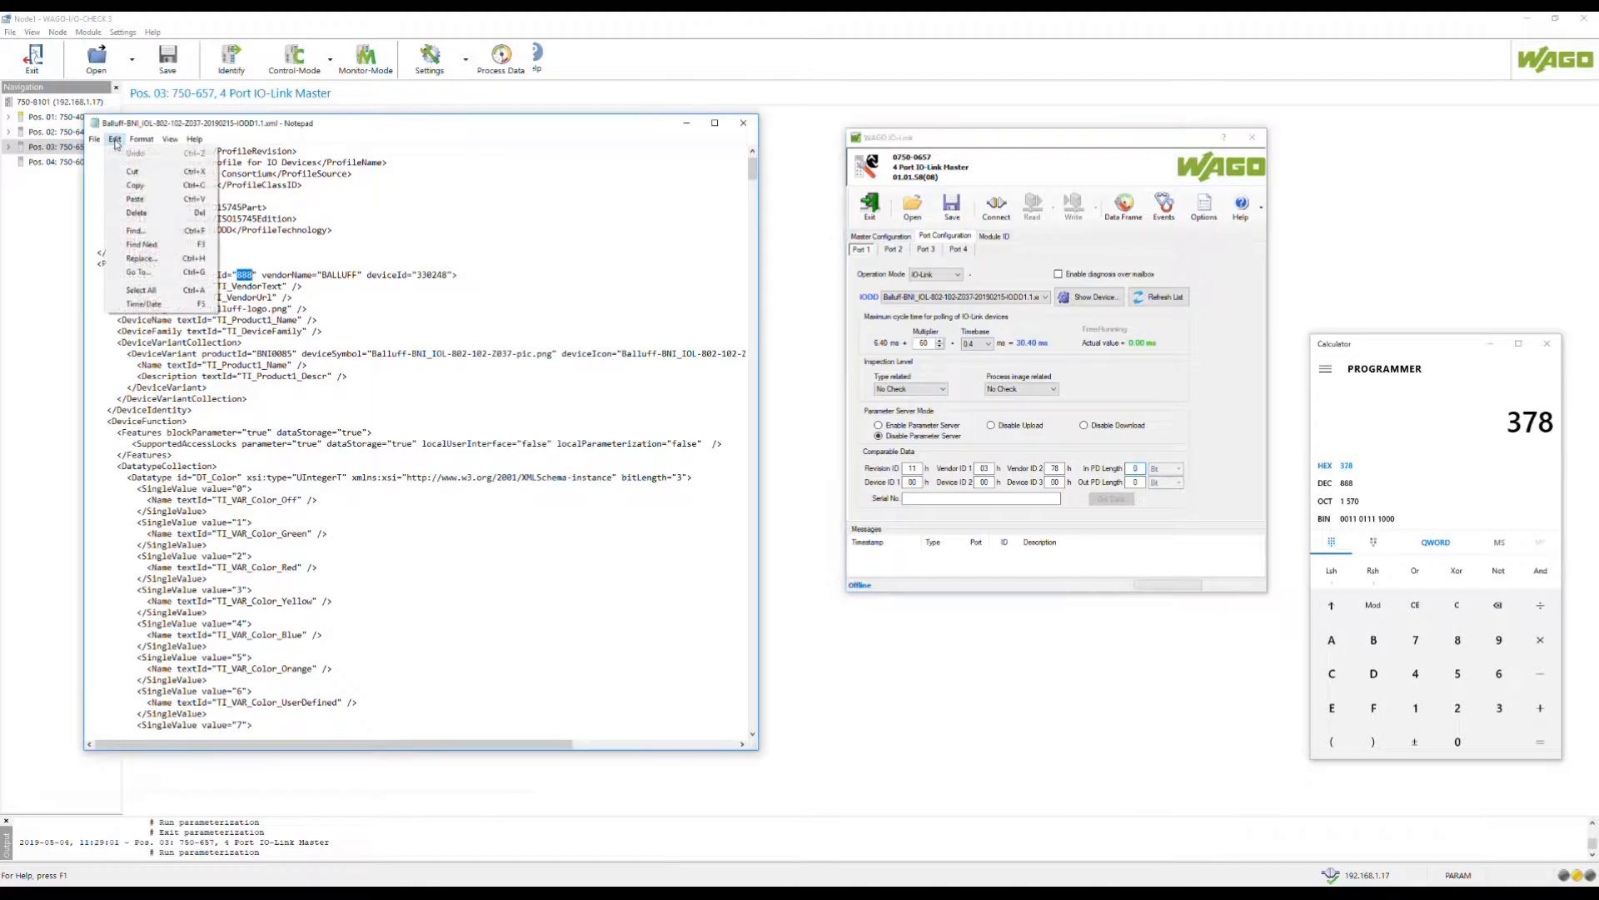
click(136, 230)
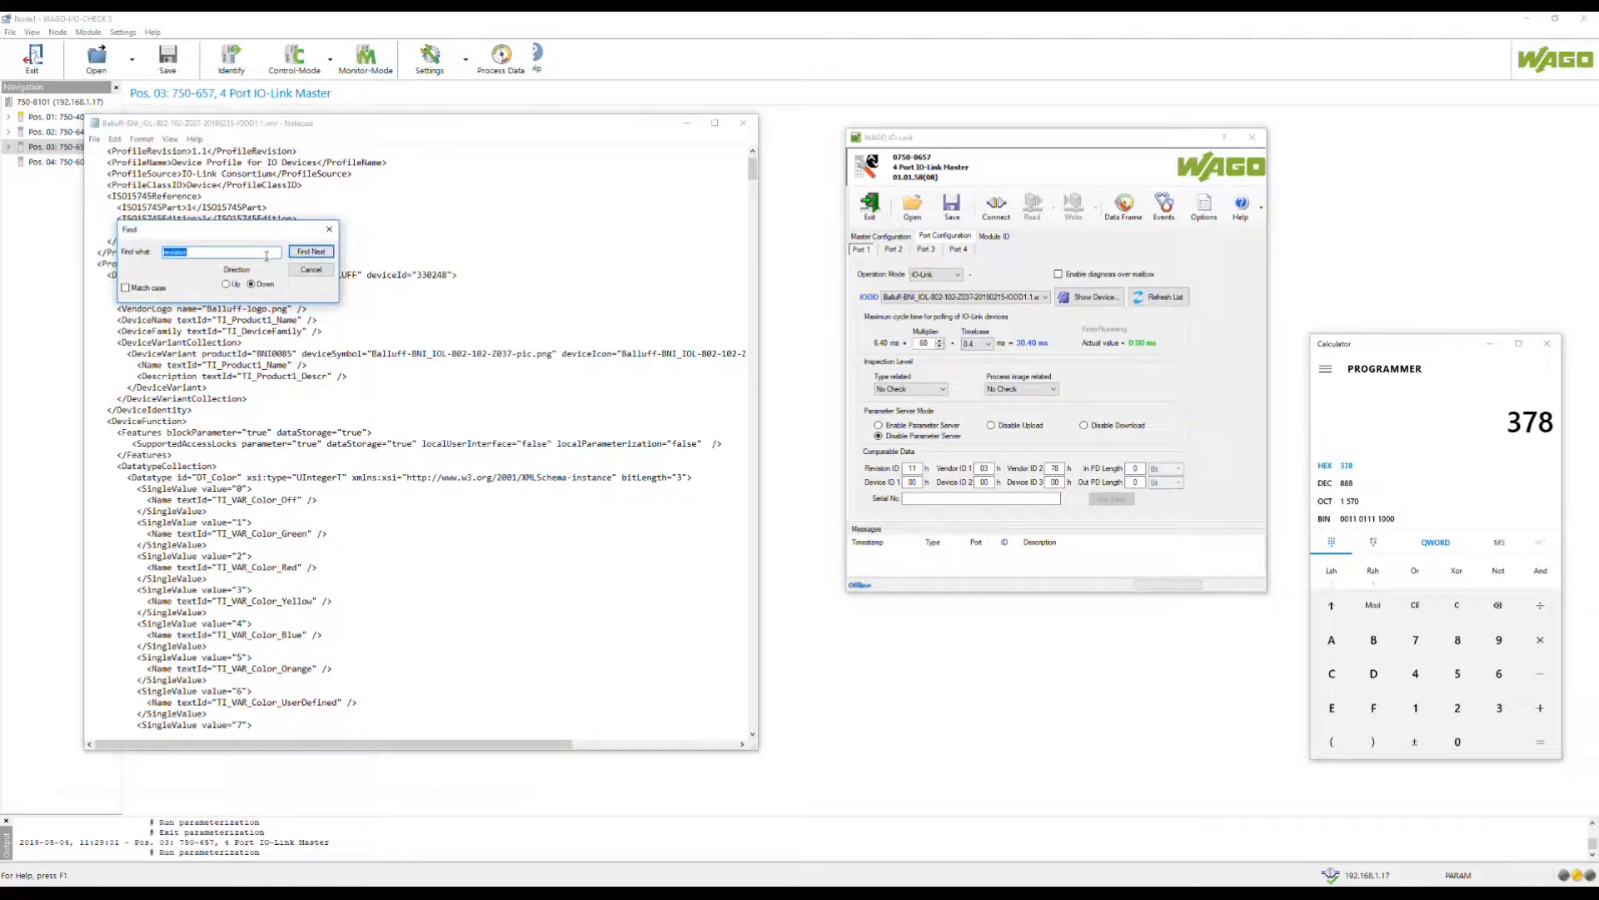
text(pd)
click(314, 252)
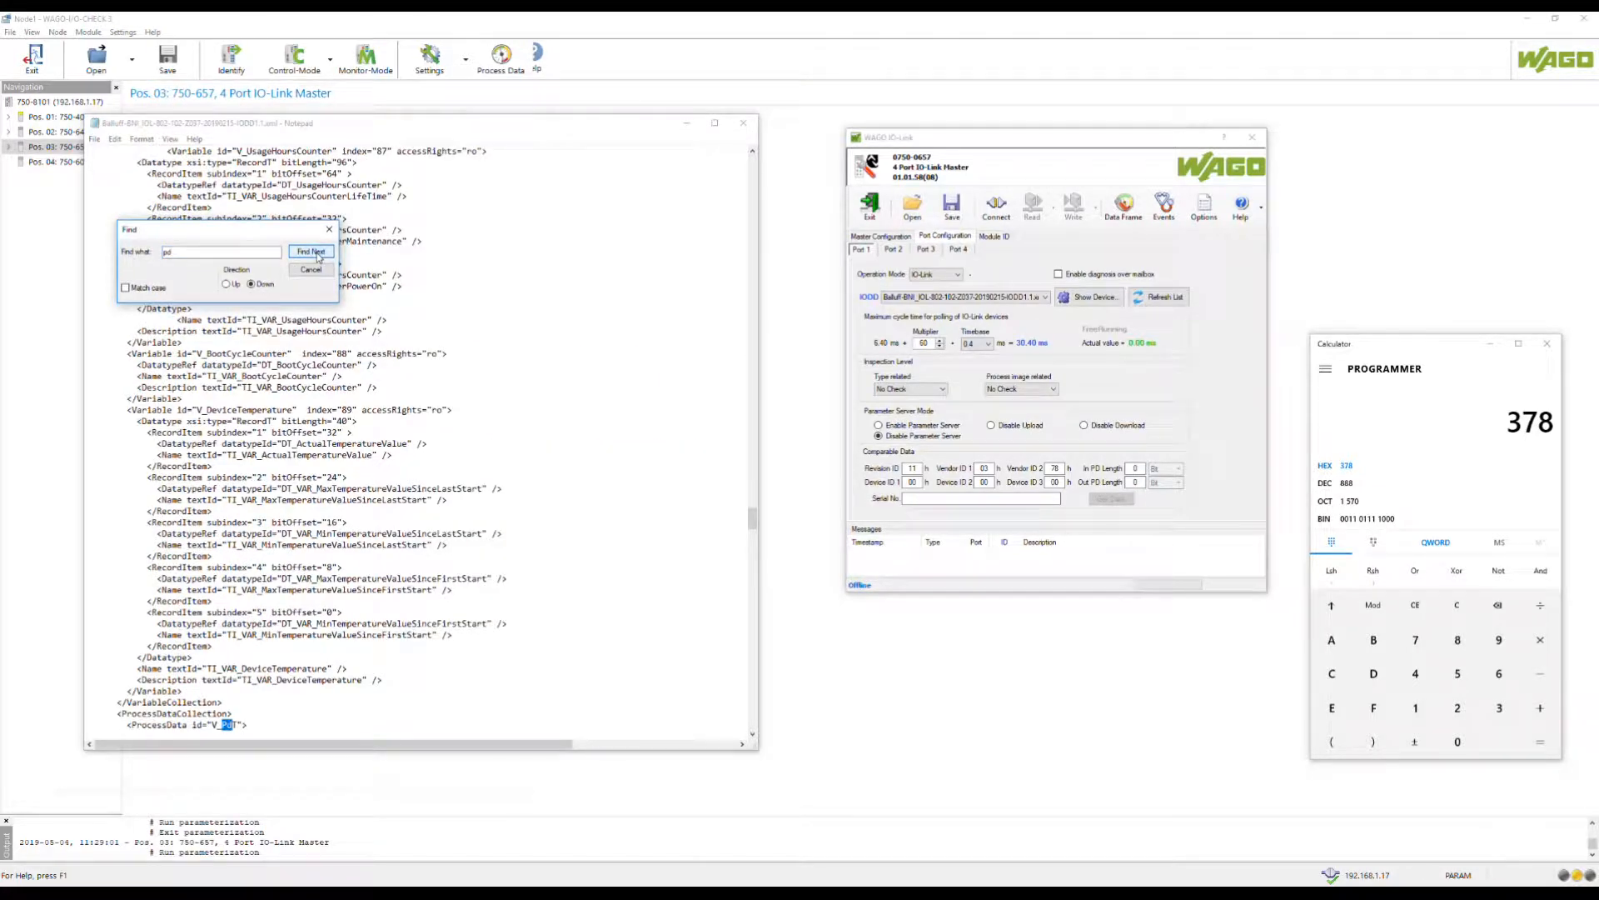
click(313, 252)
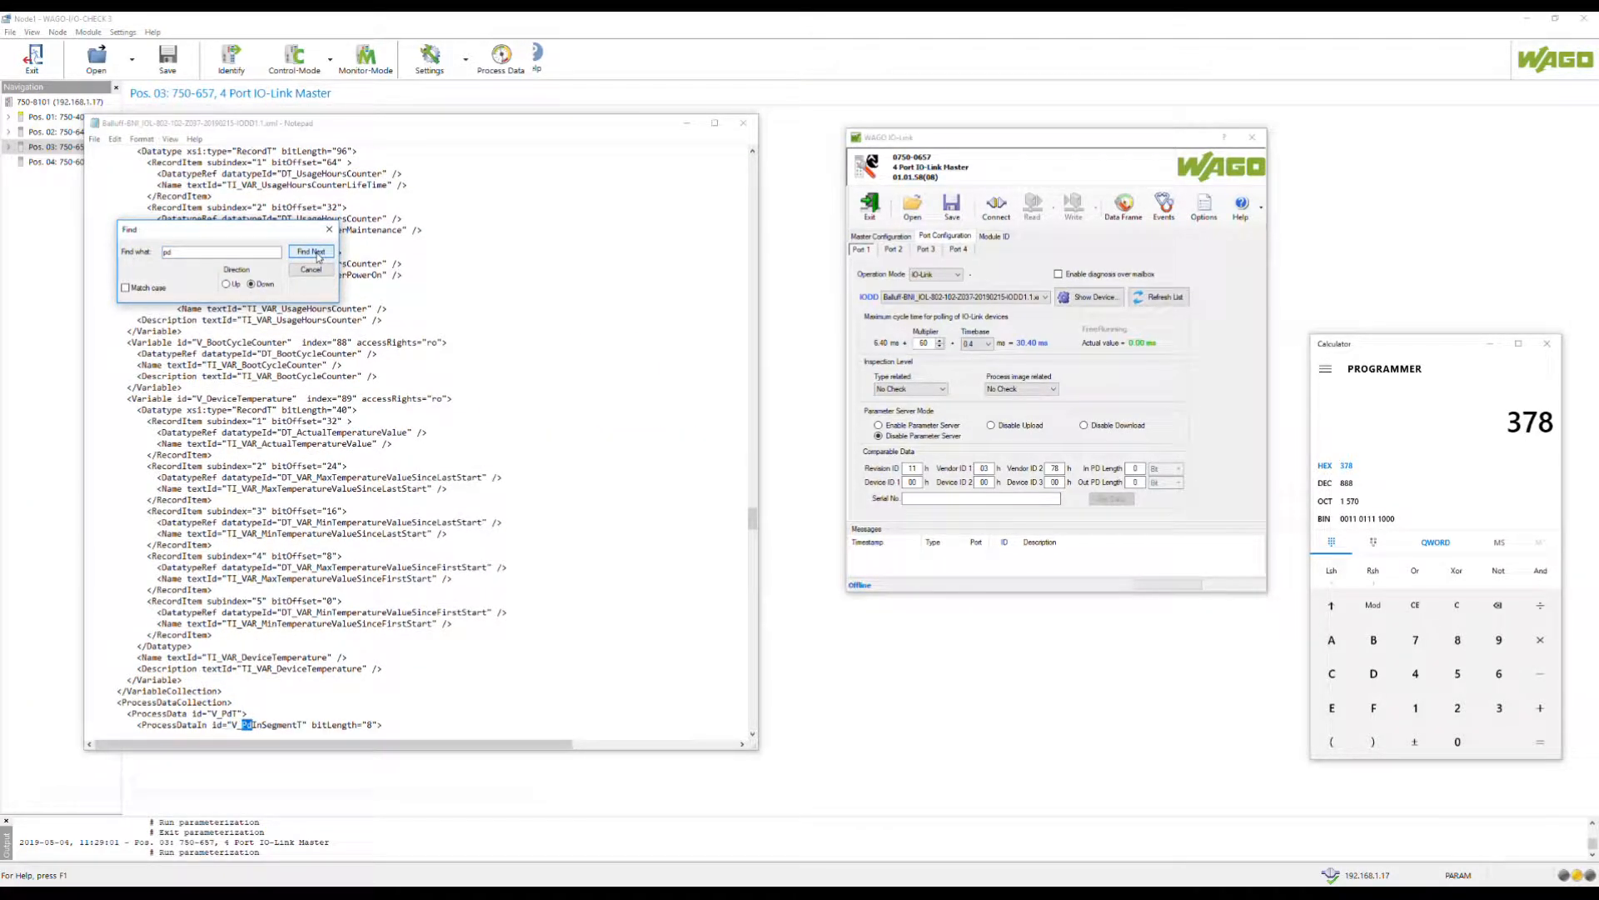
Highlight the V_PdInSegmentT bitLength entry and set Port 1's In PD Length to 8 in the WAGO IO-Link comparable data
click(454, 705)
scroll(454, 704, down, 2)
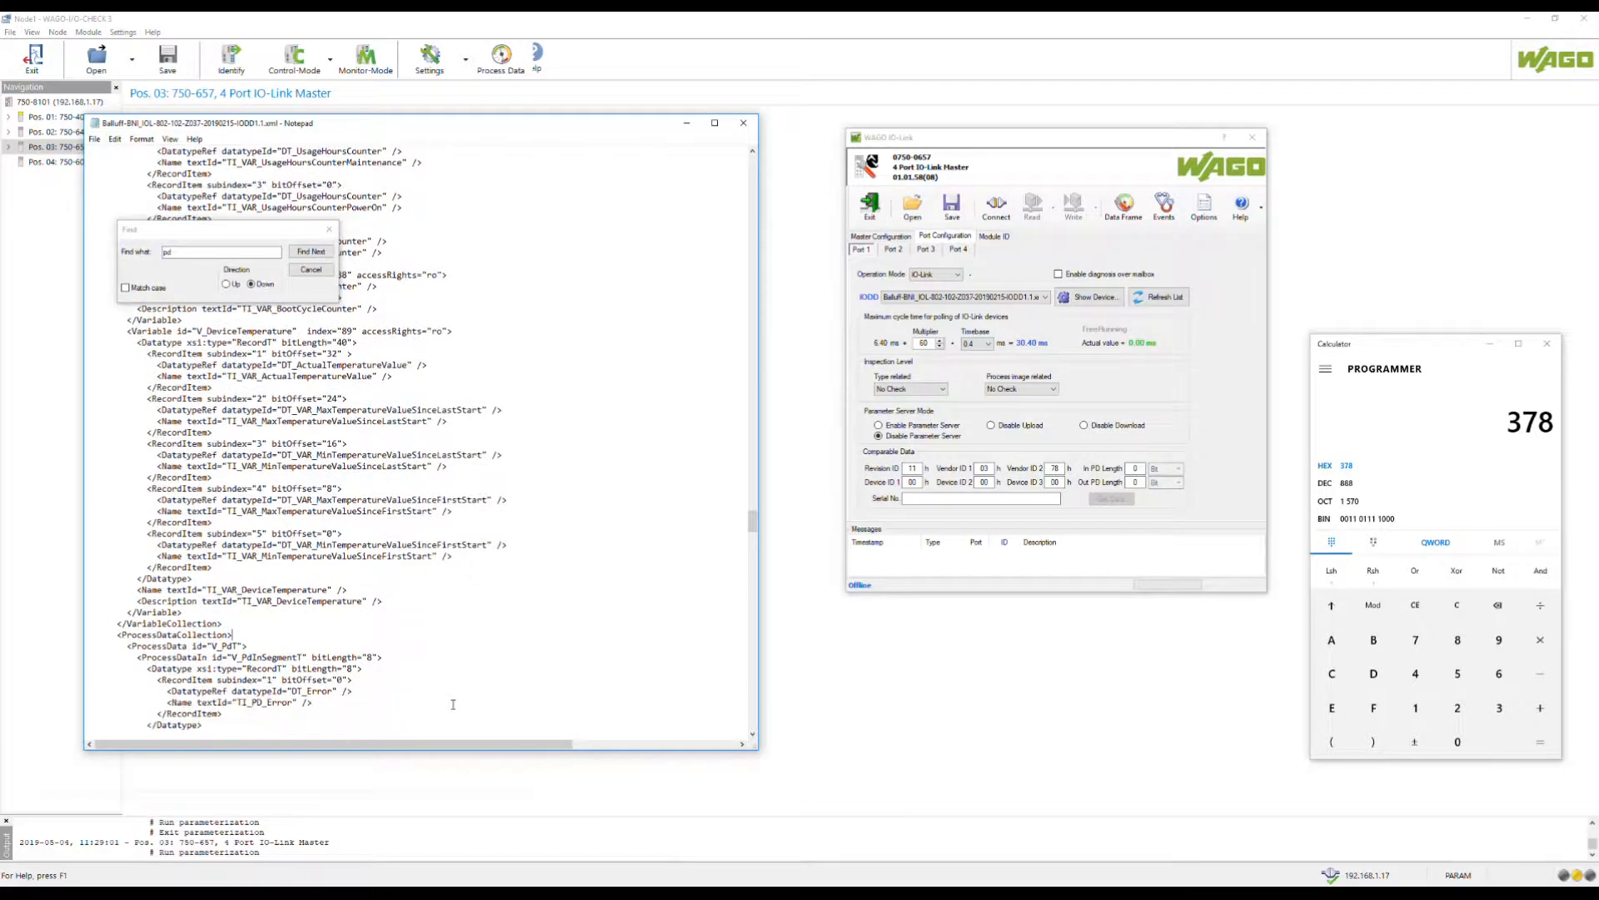
drag(242, 657, 374, 658)
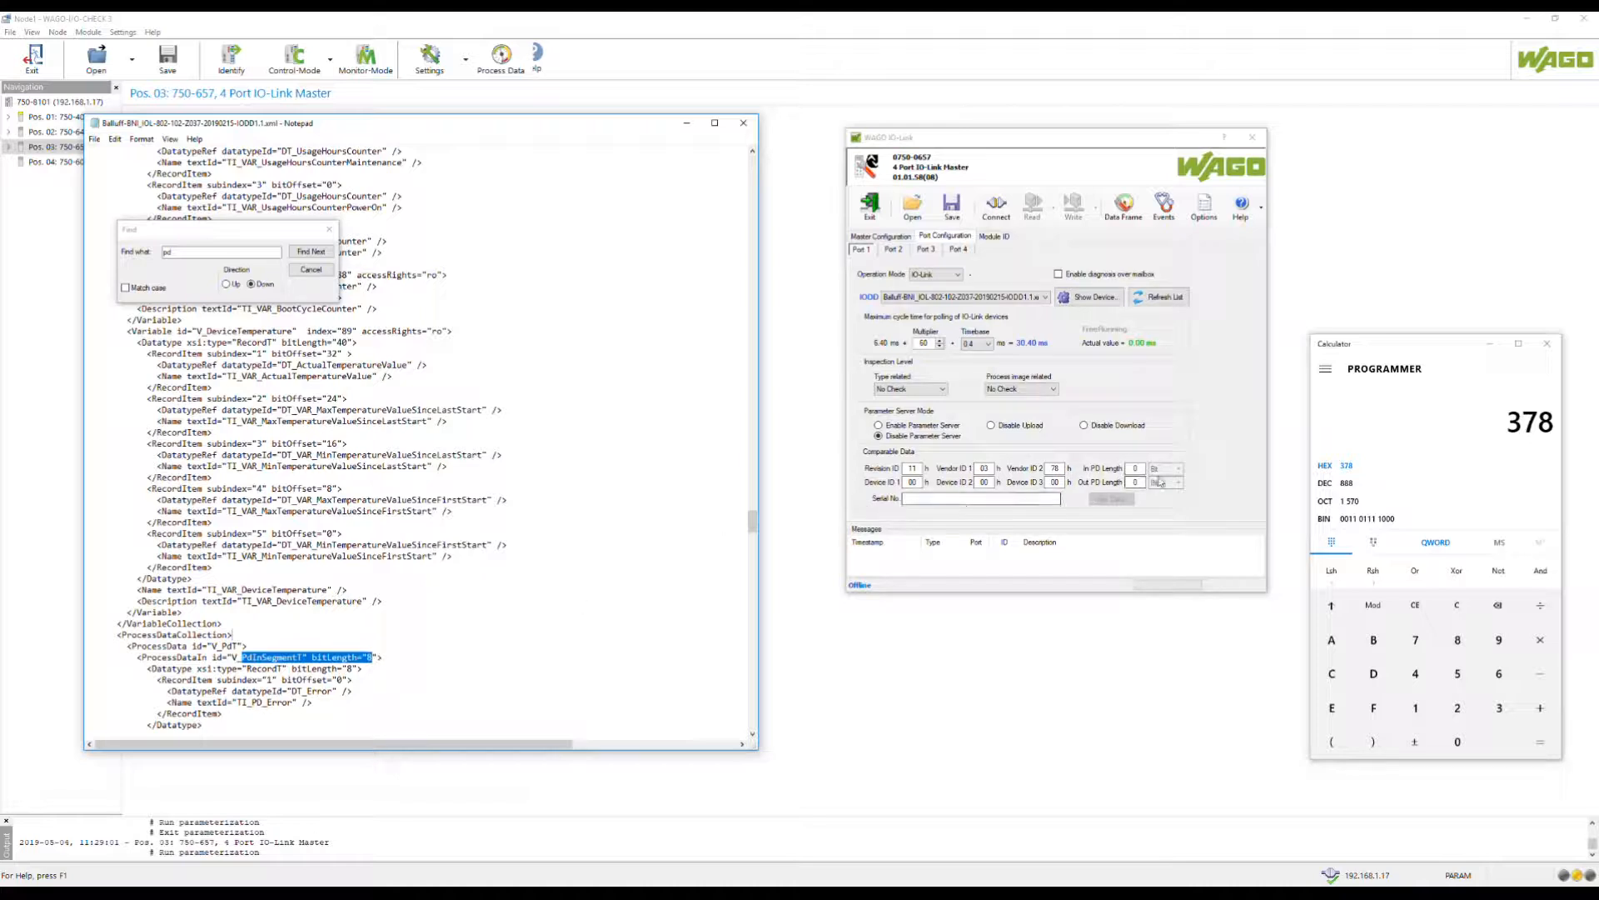
click(1132, 469)
text(8)
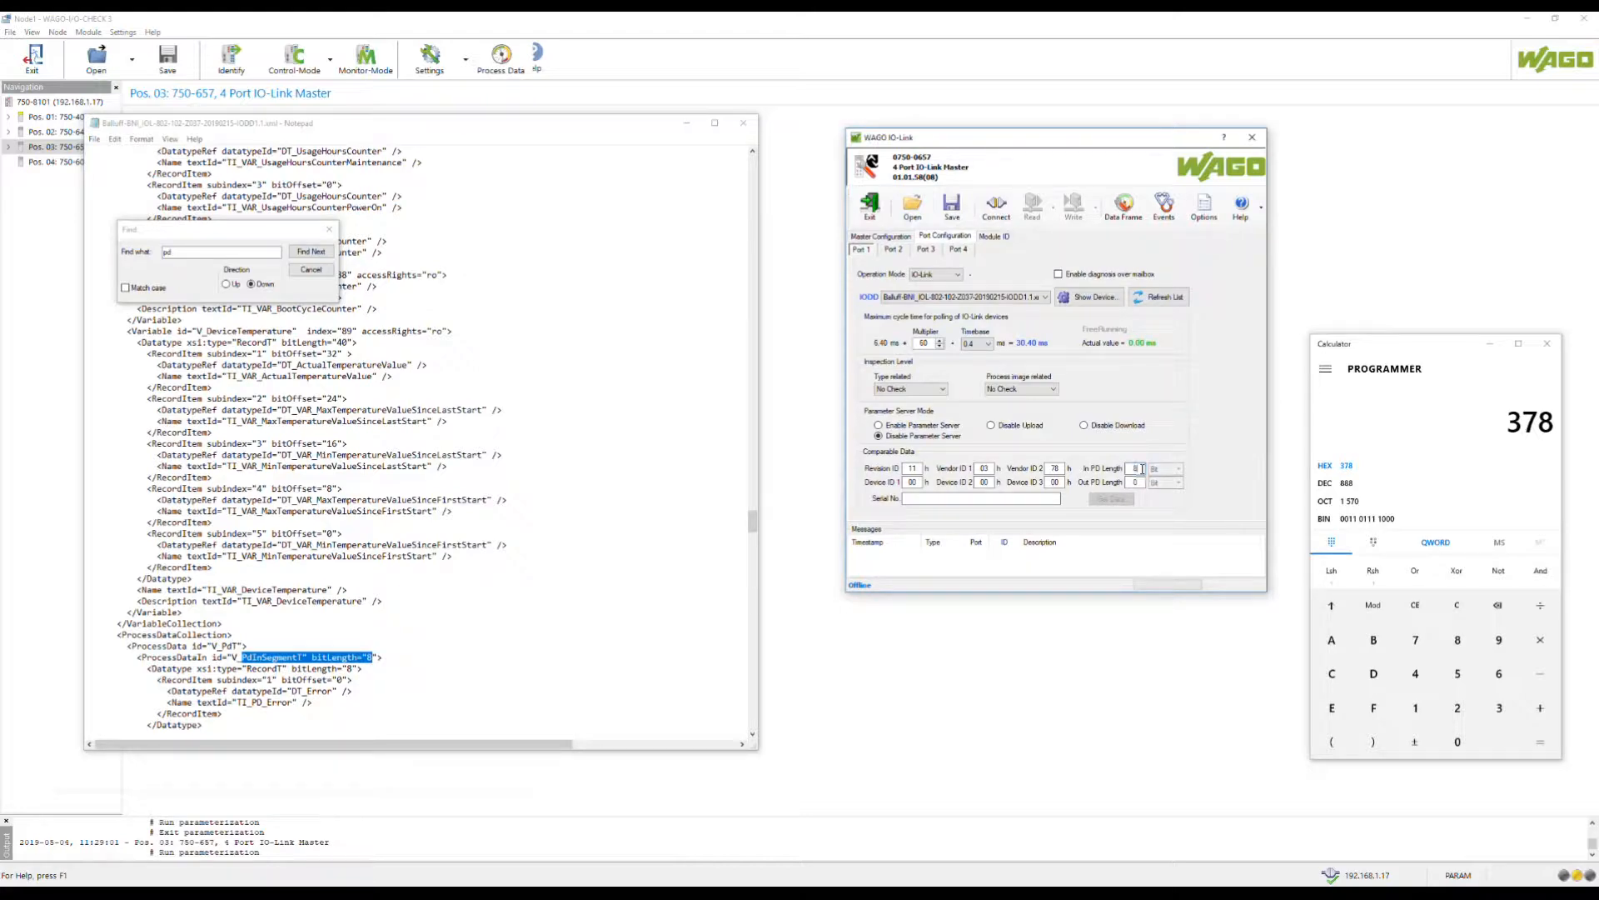
Copy the deviceId value 330248 from the IODD file and convert it from decimal to hexadecimal in Calculator
click(736, 486)
scroll(736, 486, up, 20)
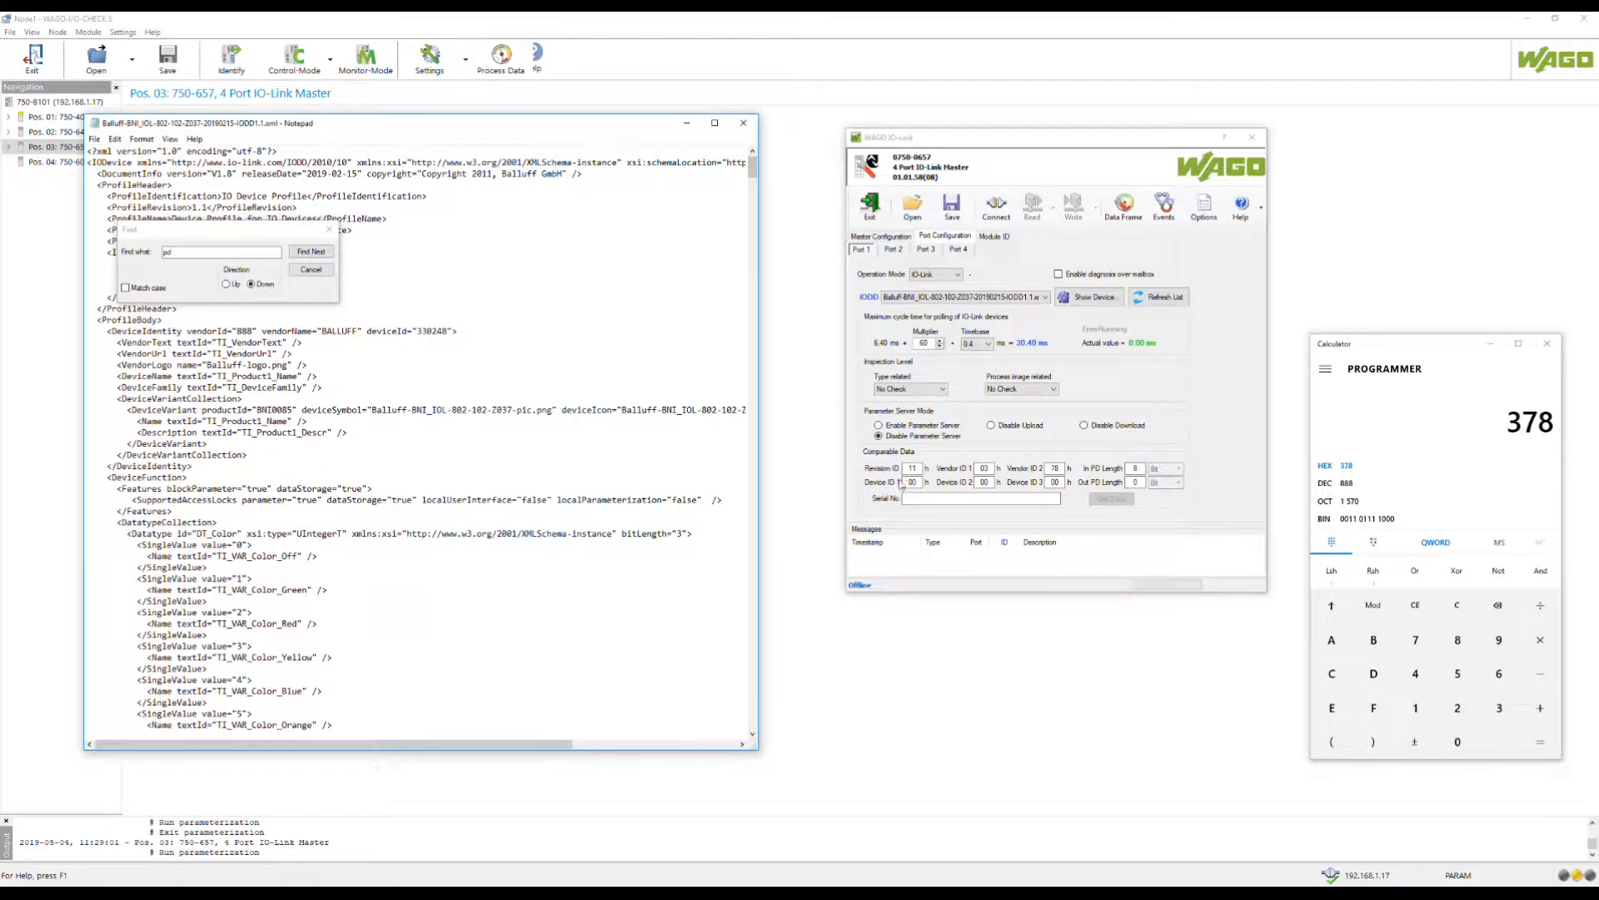
drag(271, 230, 643, 230)
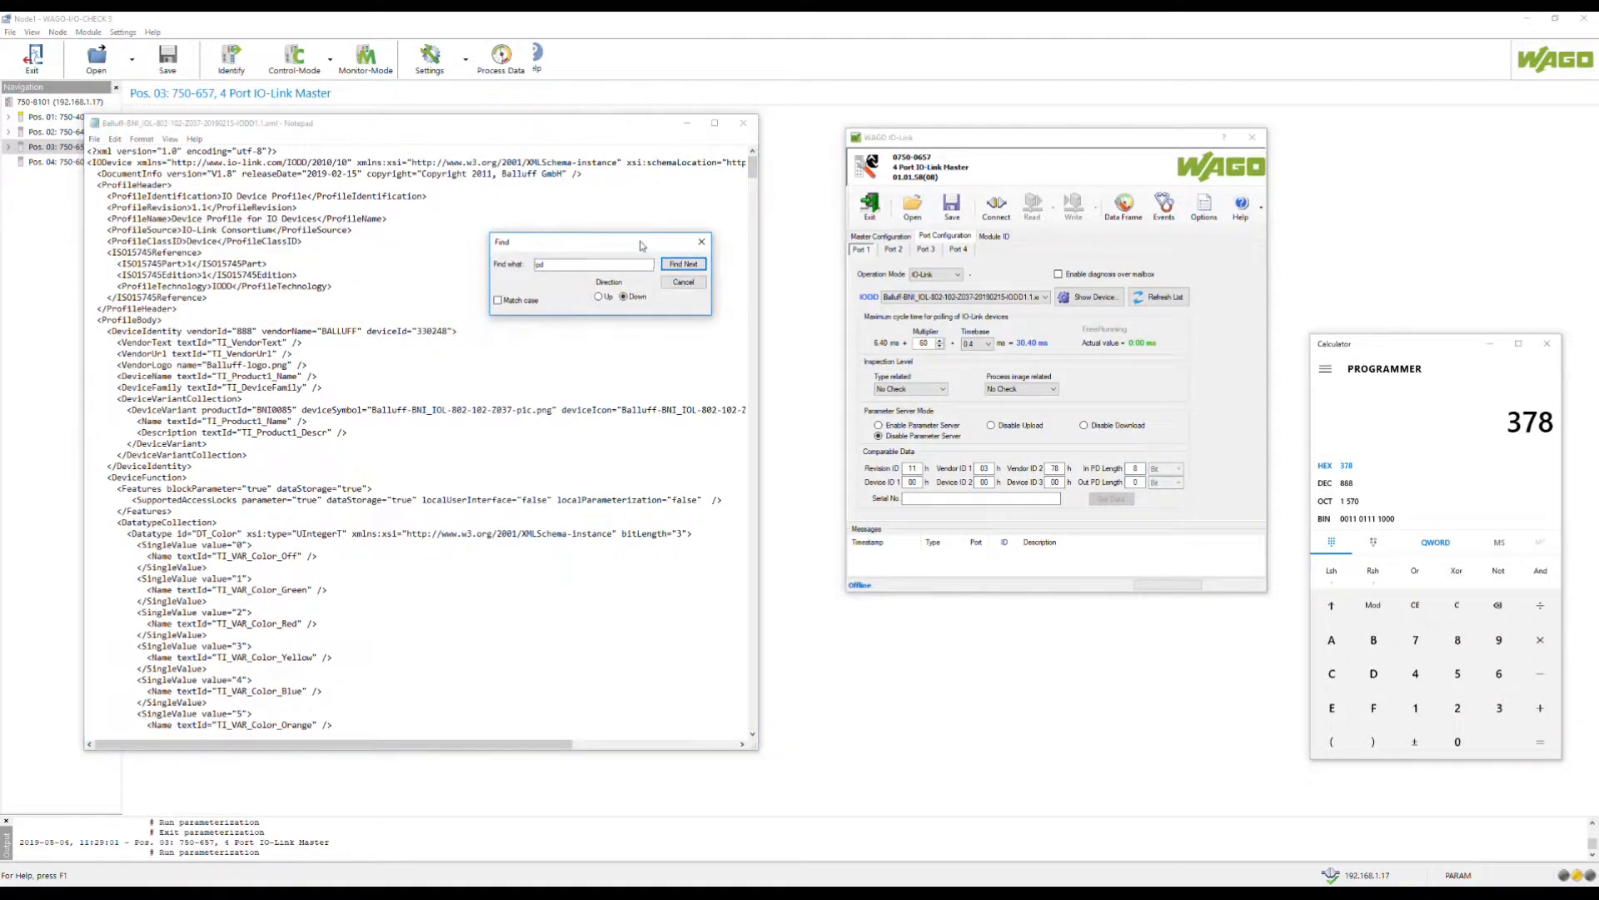
click(682, 269)
drag(417, 331, 450, 332)
key(ctrl+c)
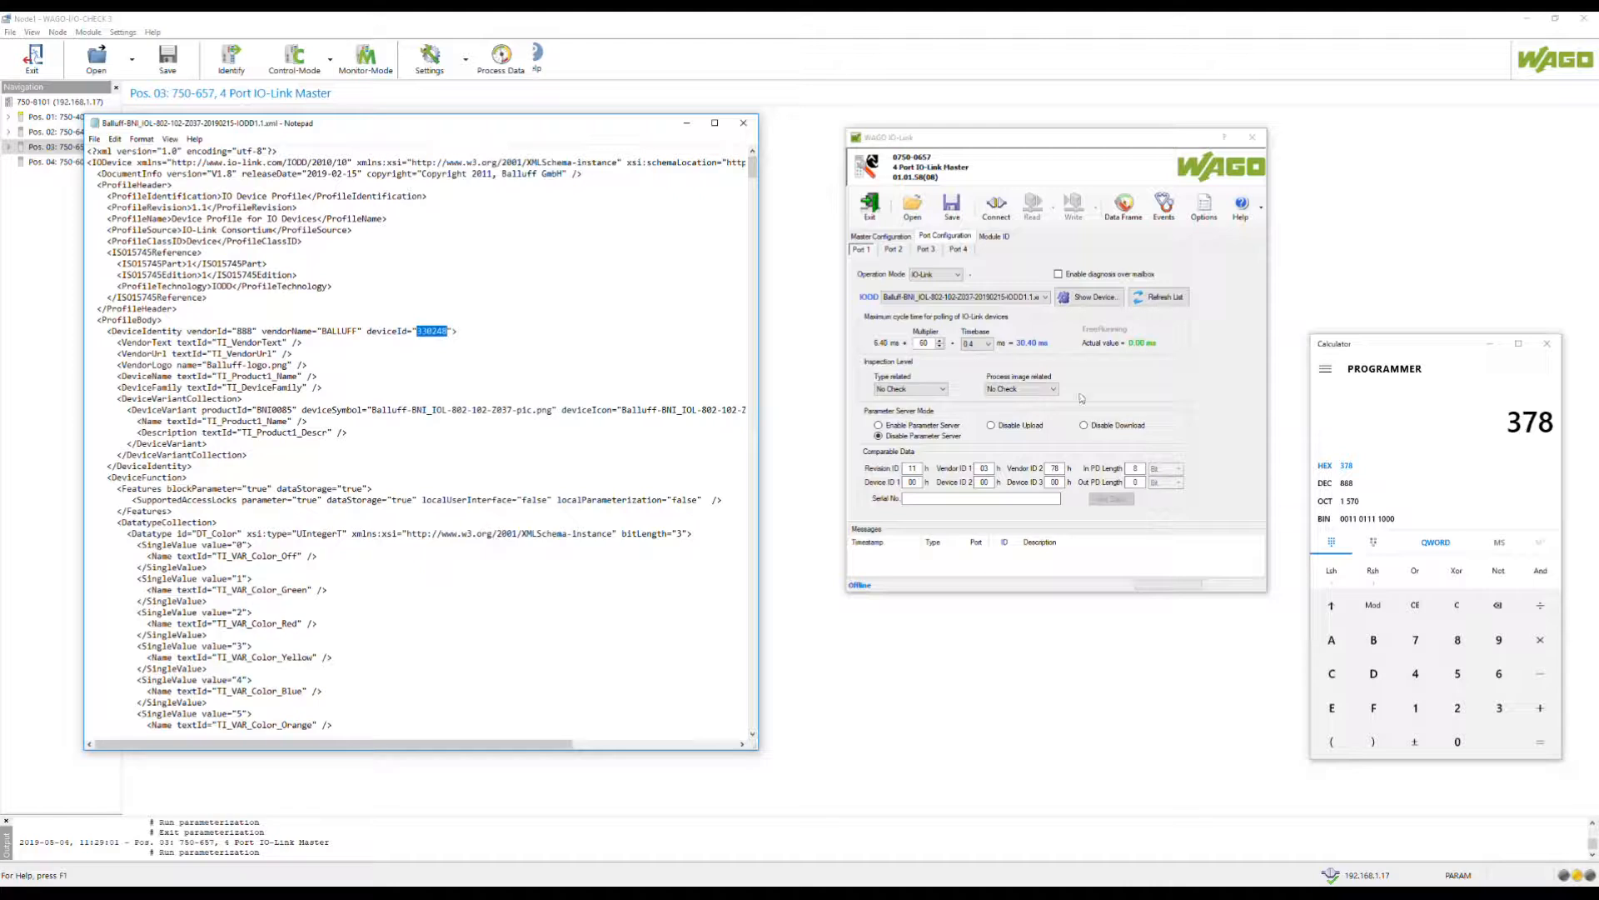
click(1456, 605)
click(1357, 485)
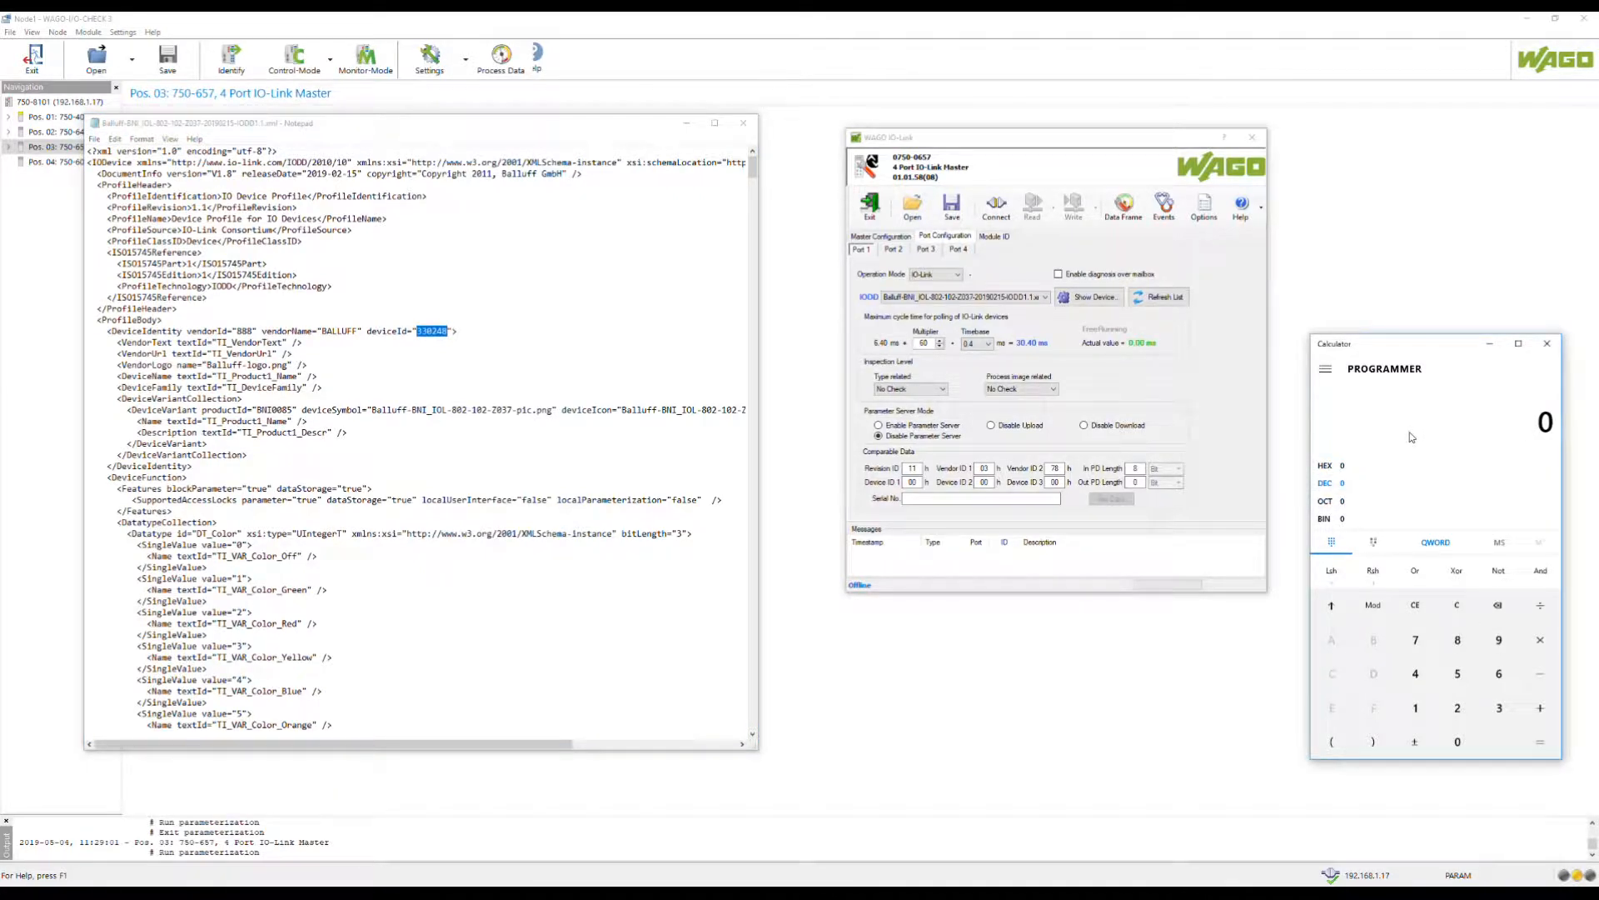
key(ctrl+v)
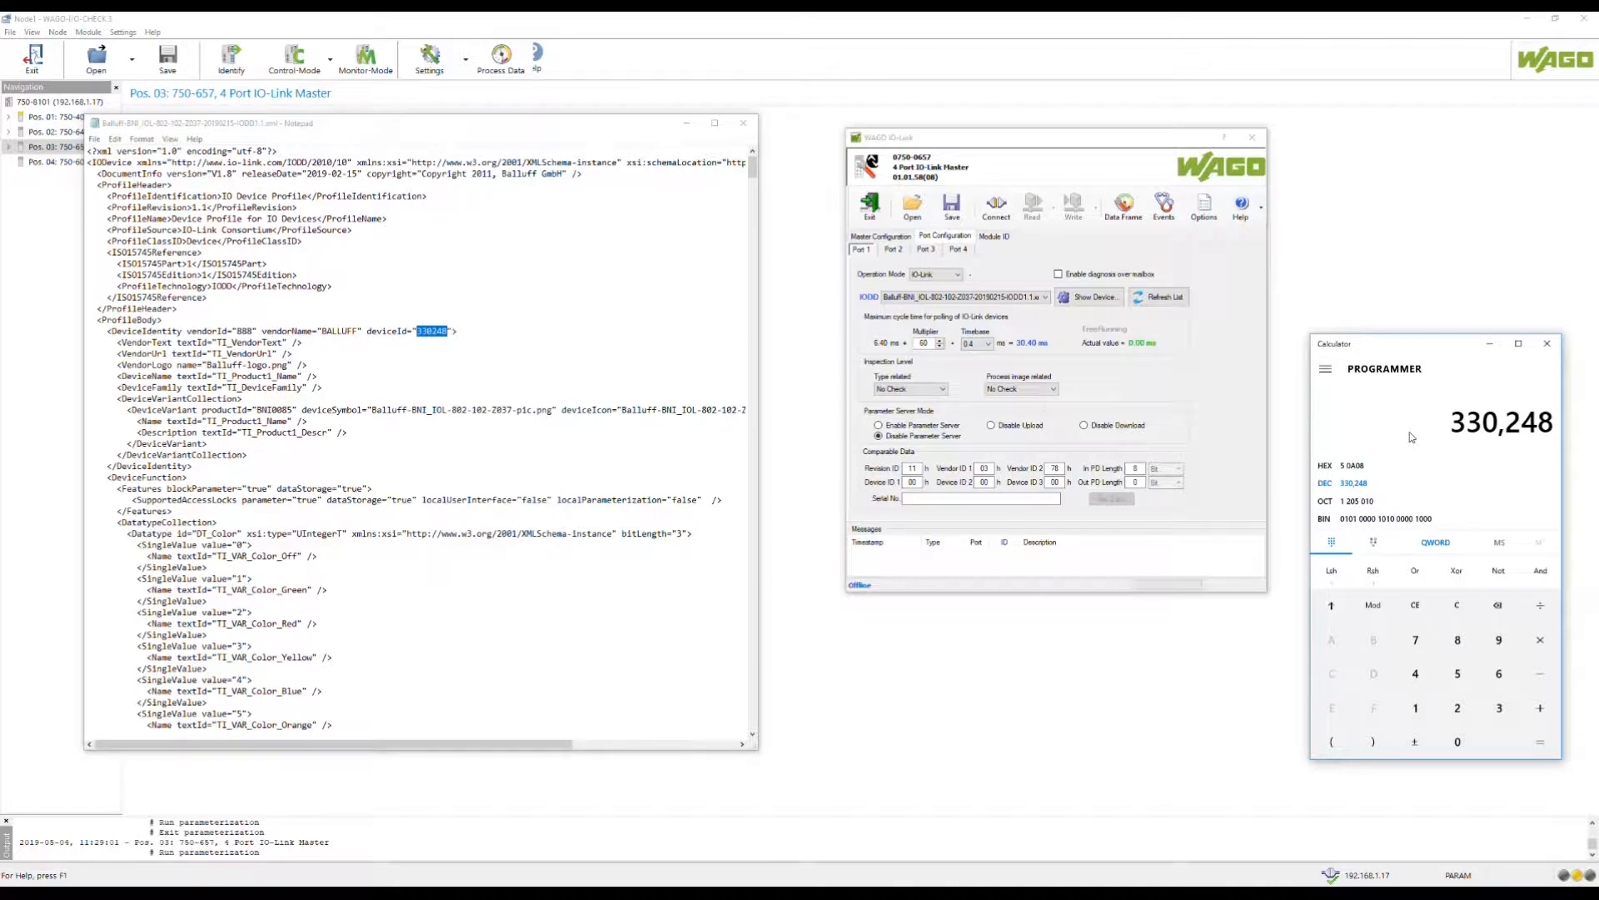
click(1354, 465)
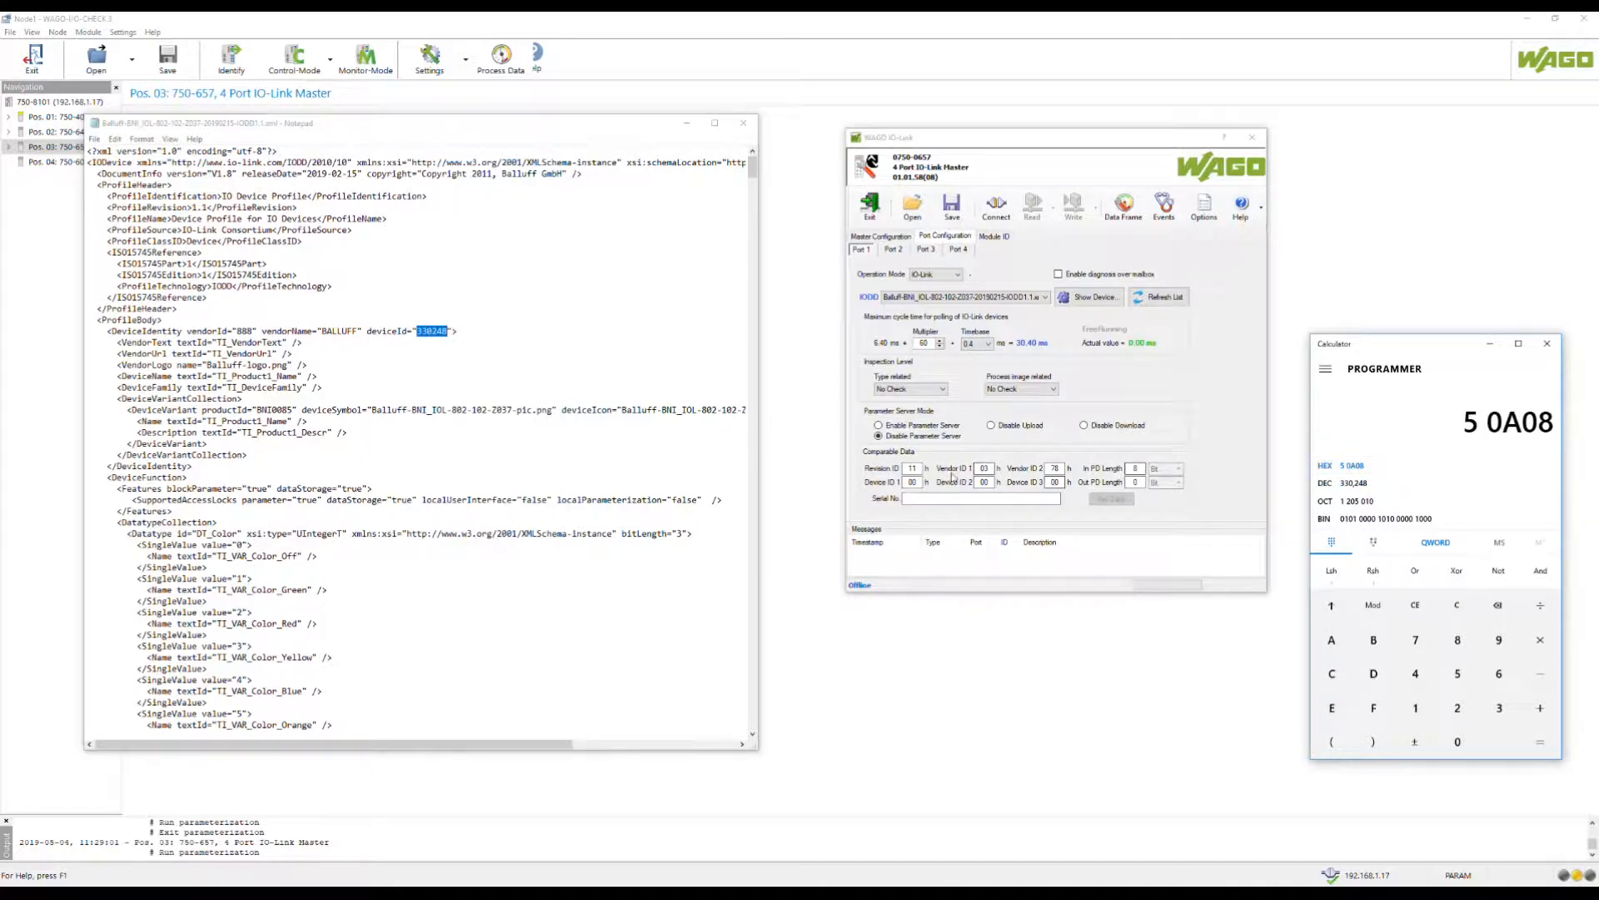
Set Port 1's Device ID 1 to 05, Device ID 2 to 0A and Device ID 3 to 08 in the WAGO IO-Link comparable data
click(913, 482)
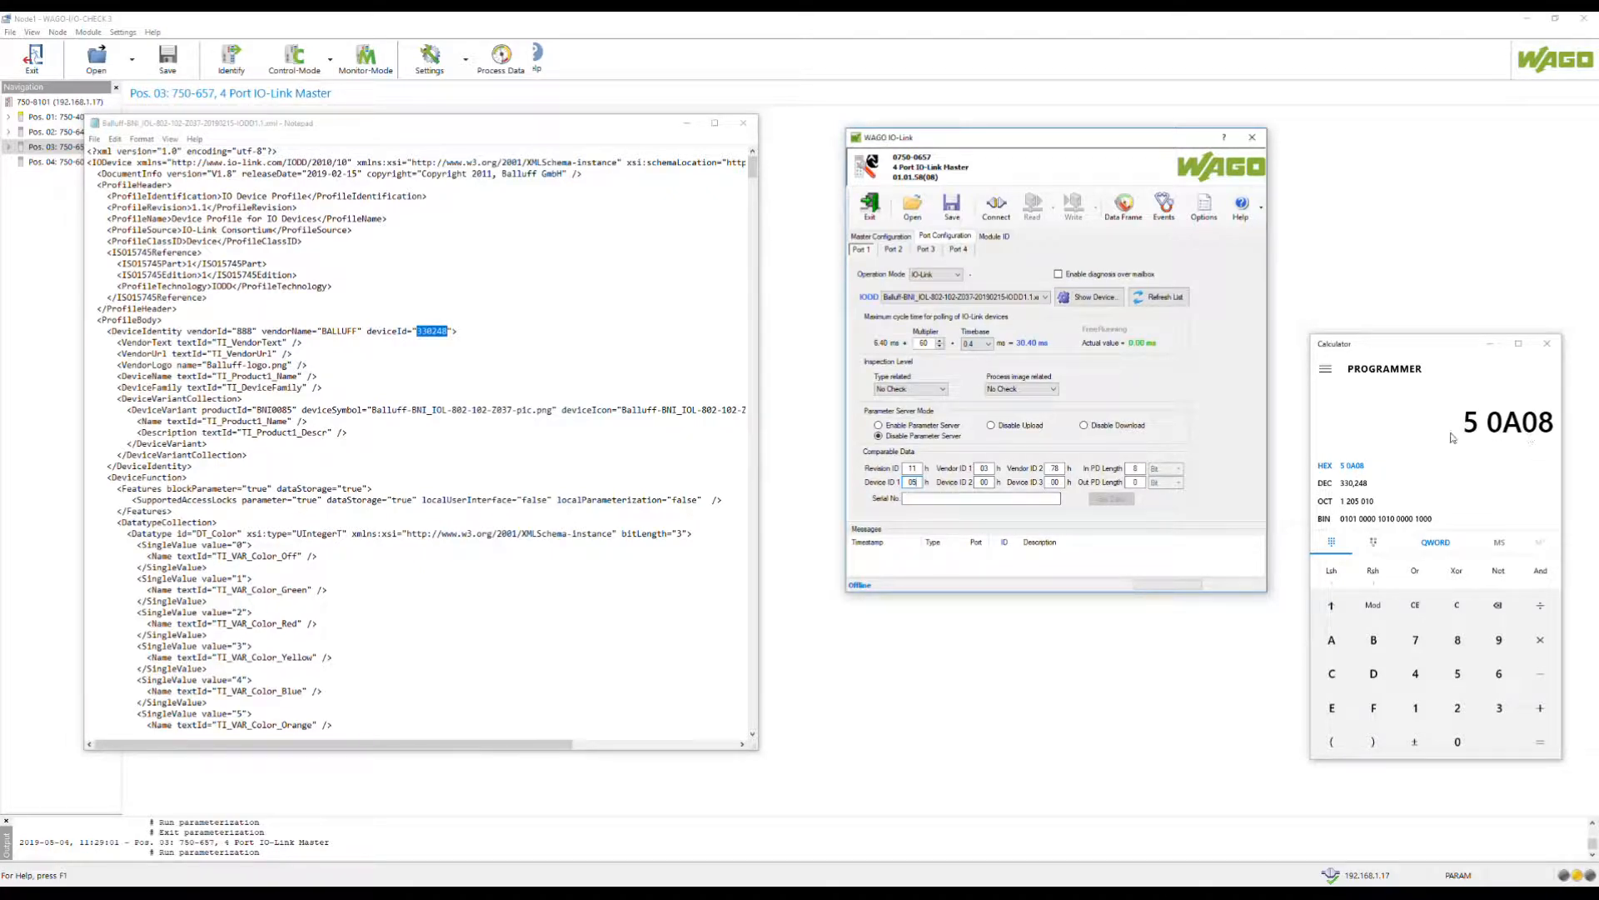
double_click(978, 482)
text(0)
double_click(1051, 483)
text(0)
click(1140, 482)
Search the IODD file in Notepad for "pd" up to the process data output entry
click(300, 275)
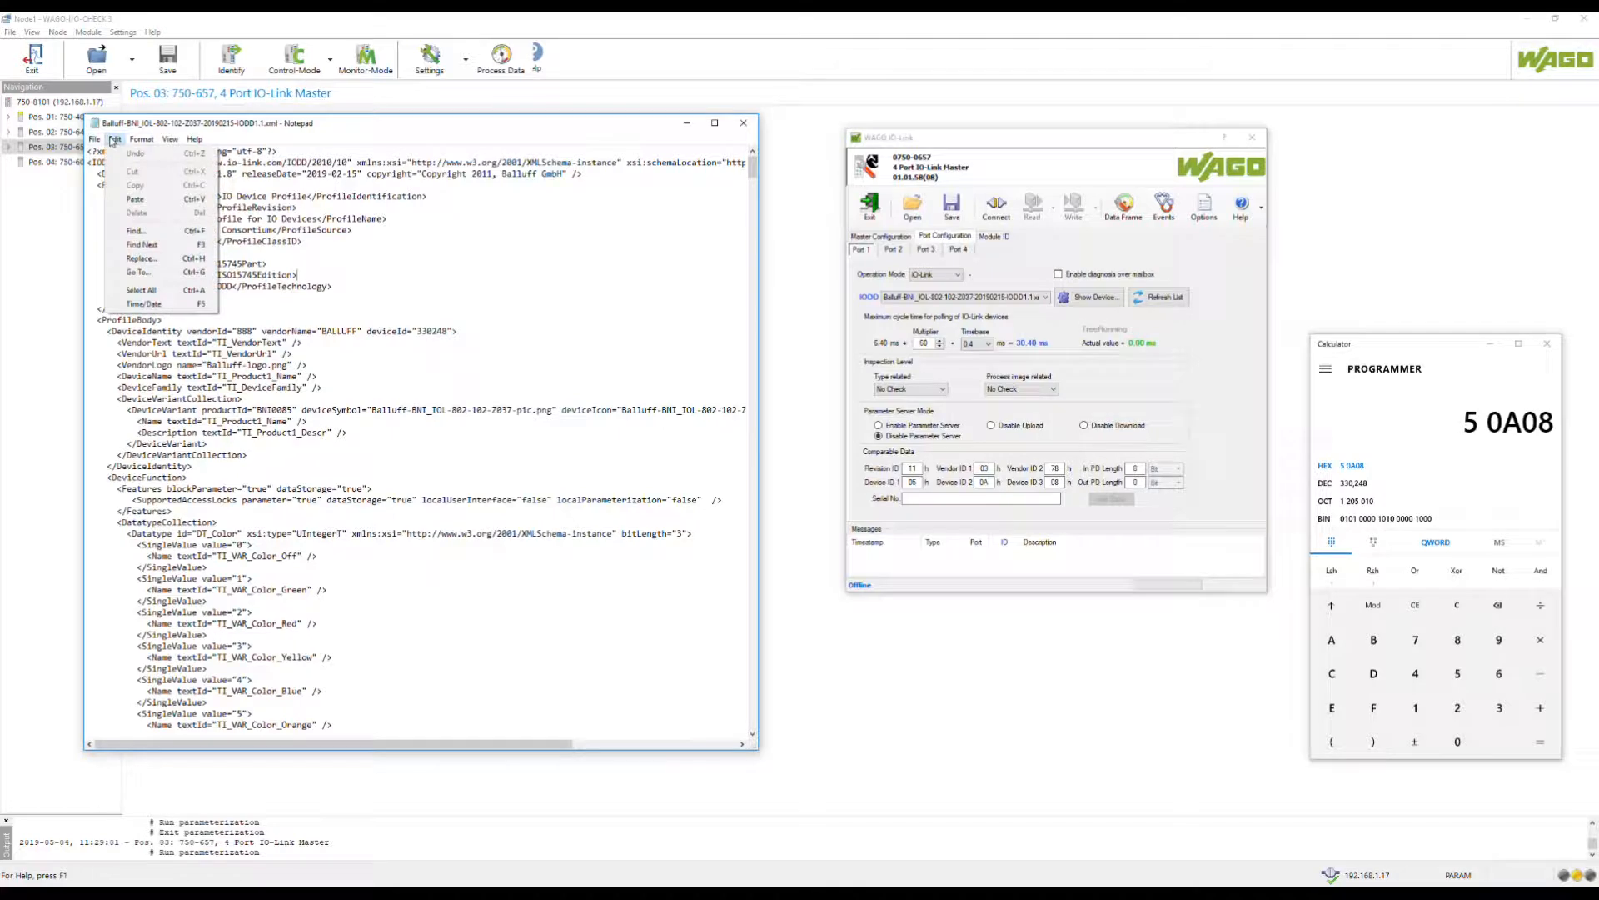
click(139, 231)
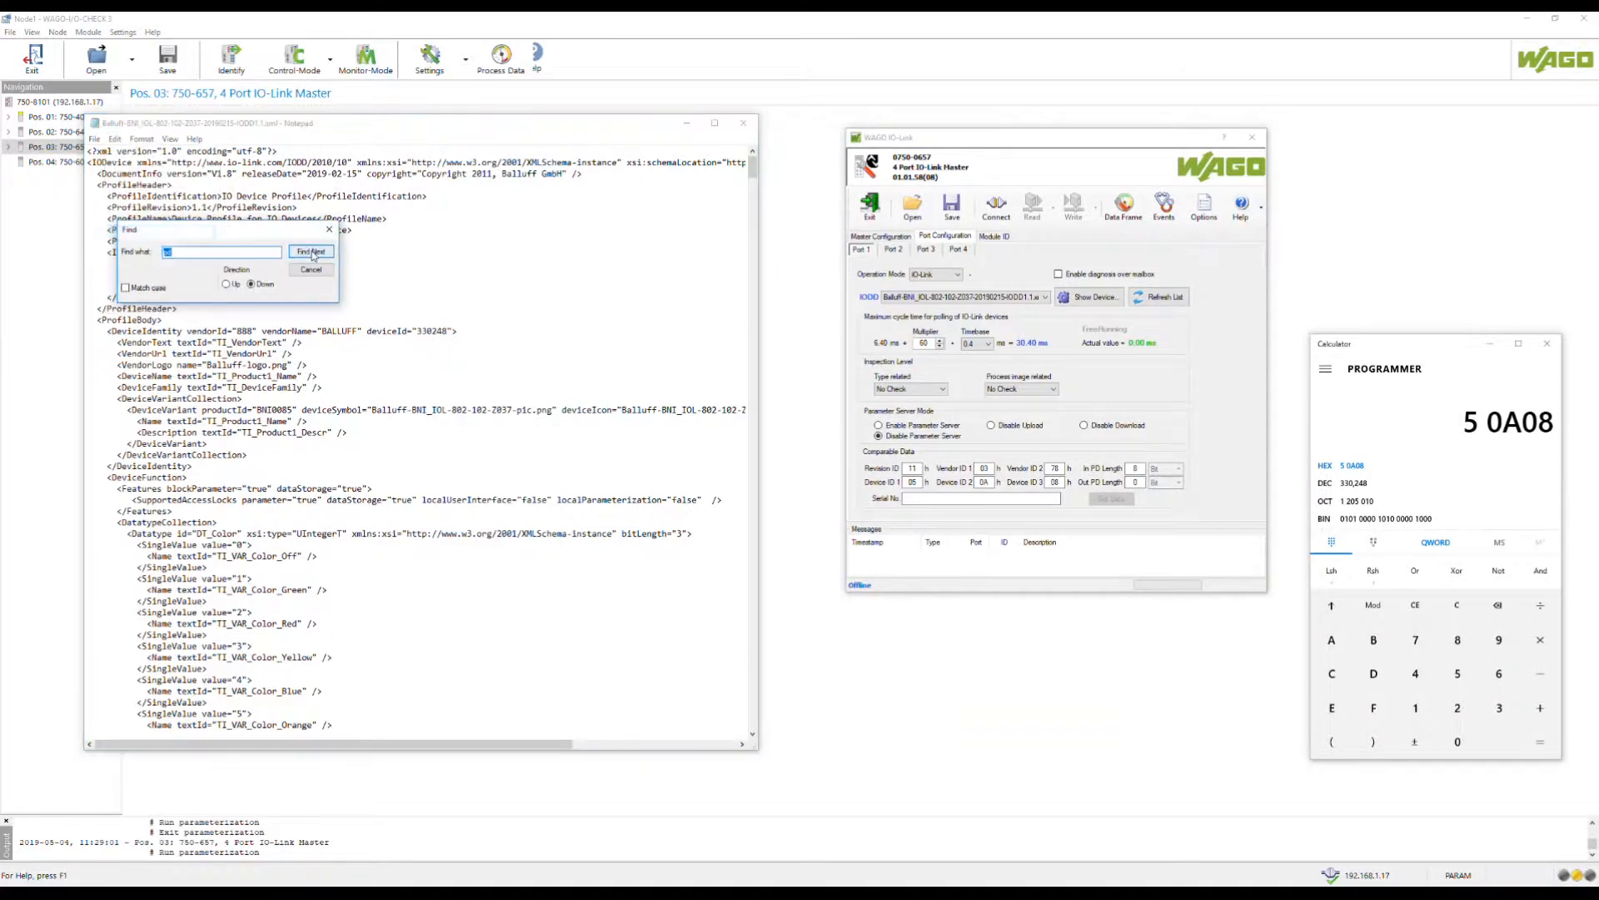
click(314, 253)
click(313, 252)
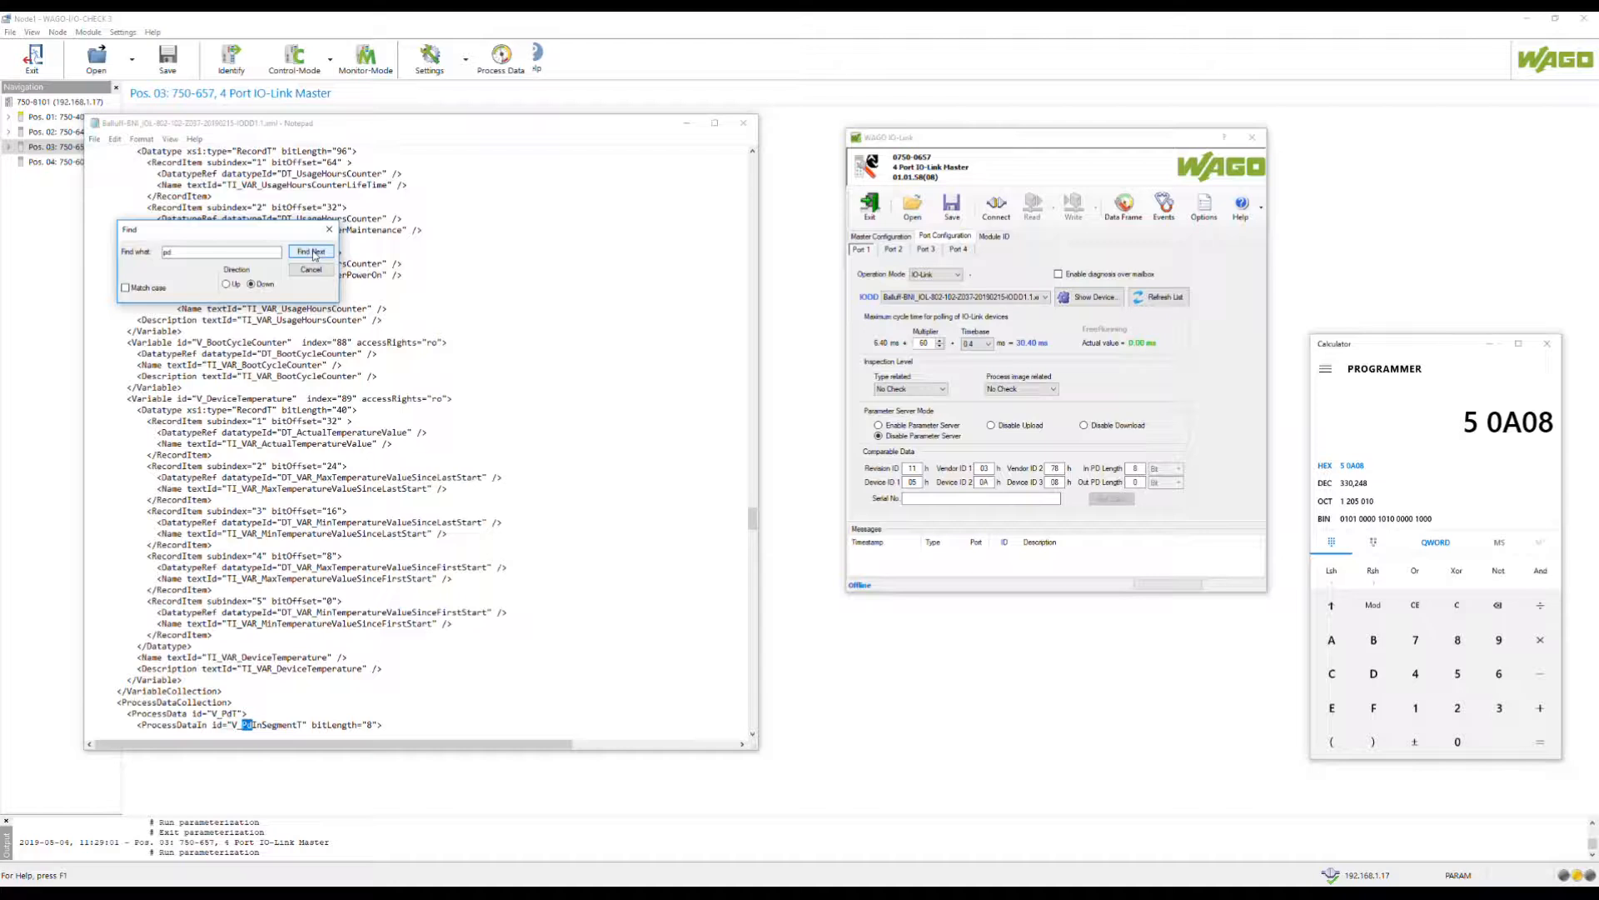
click(314, 252)
click(313, 252)
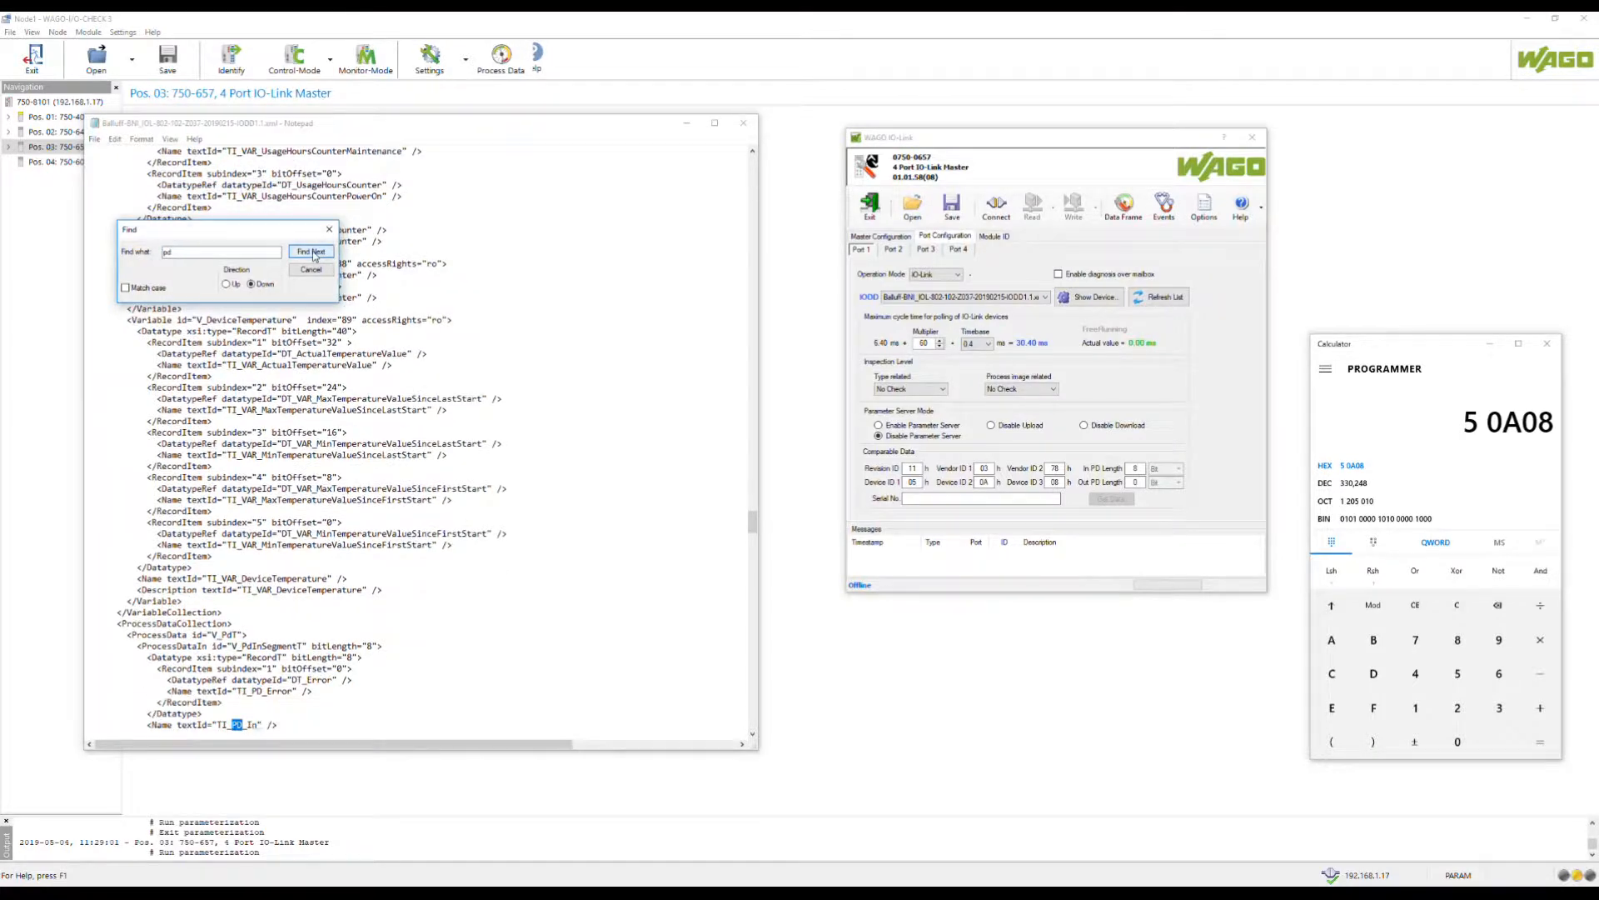
click(313, 252)
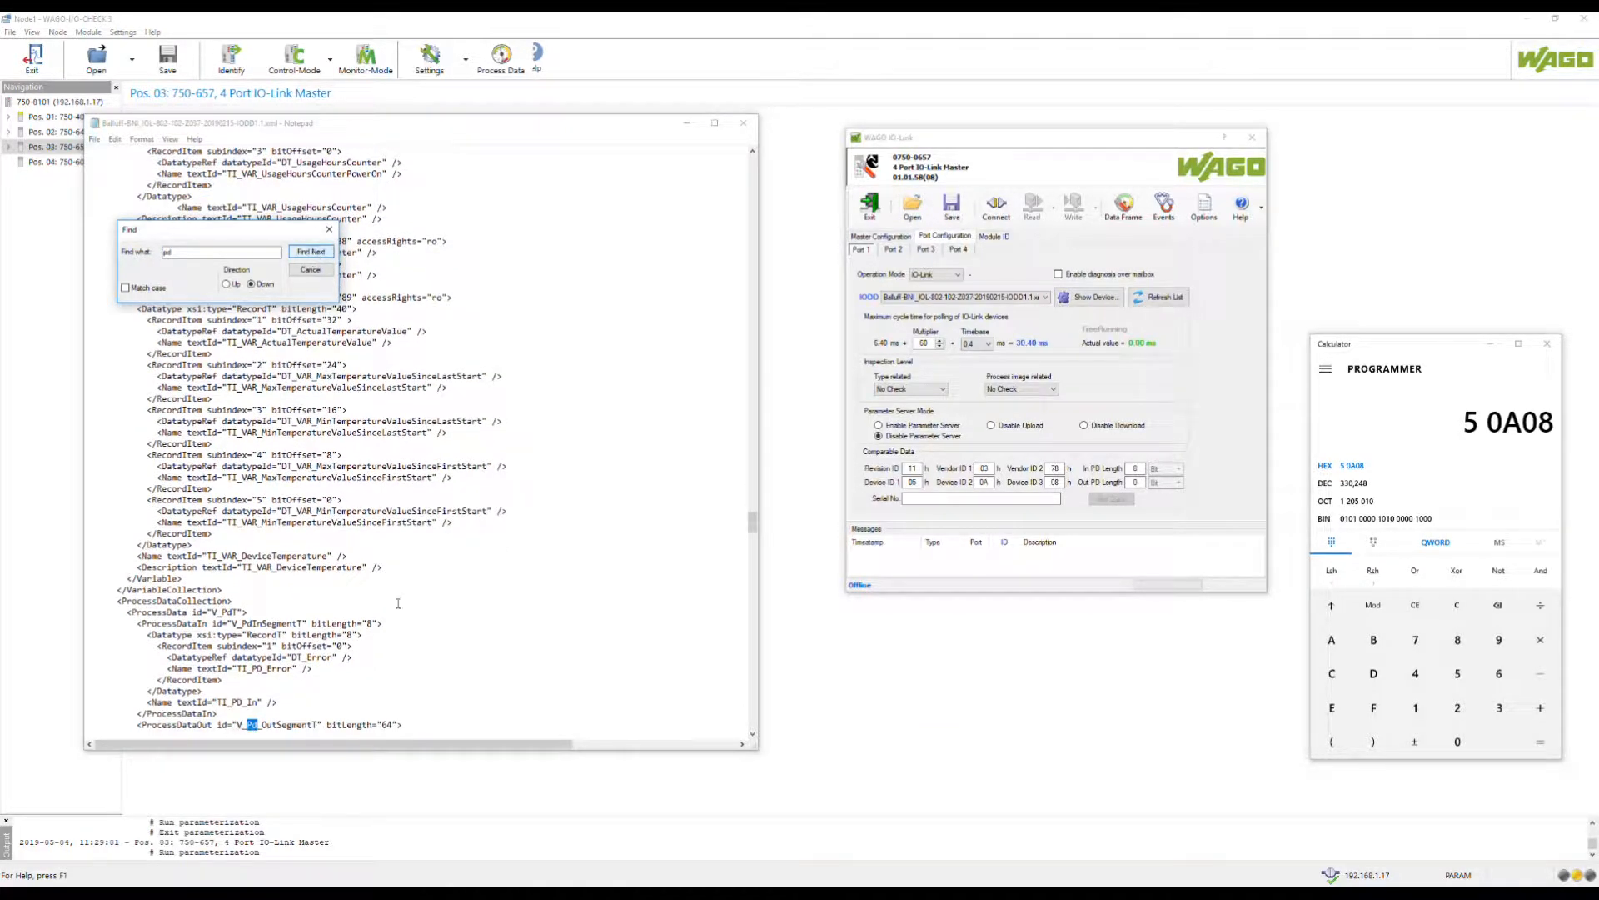
Highlight the output segment's bitLength, close the text search, and set Port 1's Out PD Length to 64 in WAGO IO-Link
drag(393, 725, 247, 725)
scroll(443, 642, down, 4)
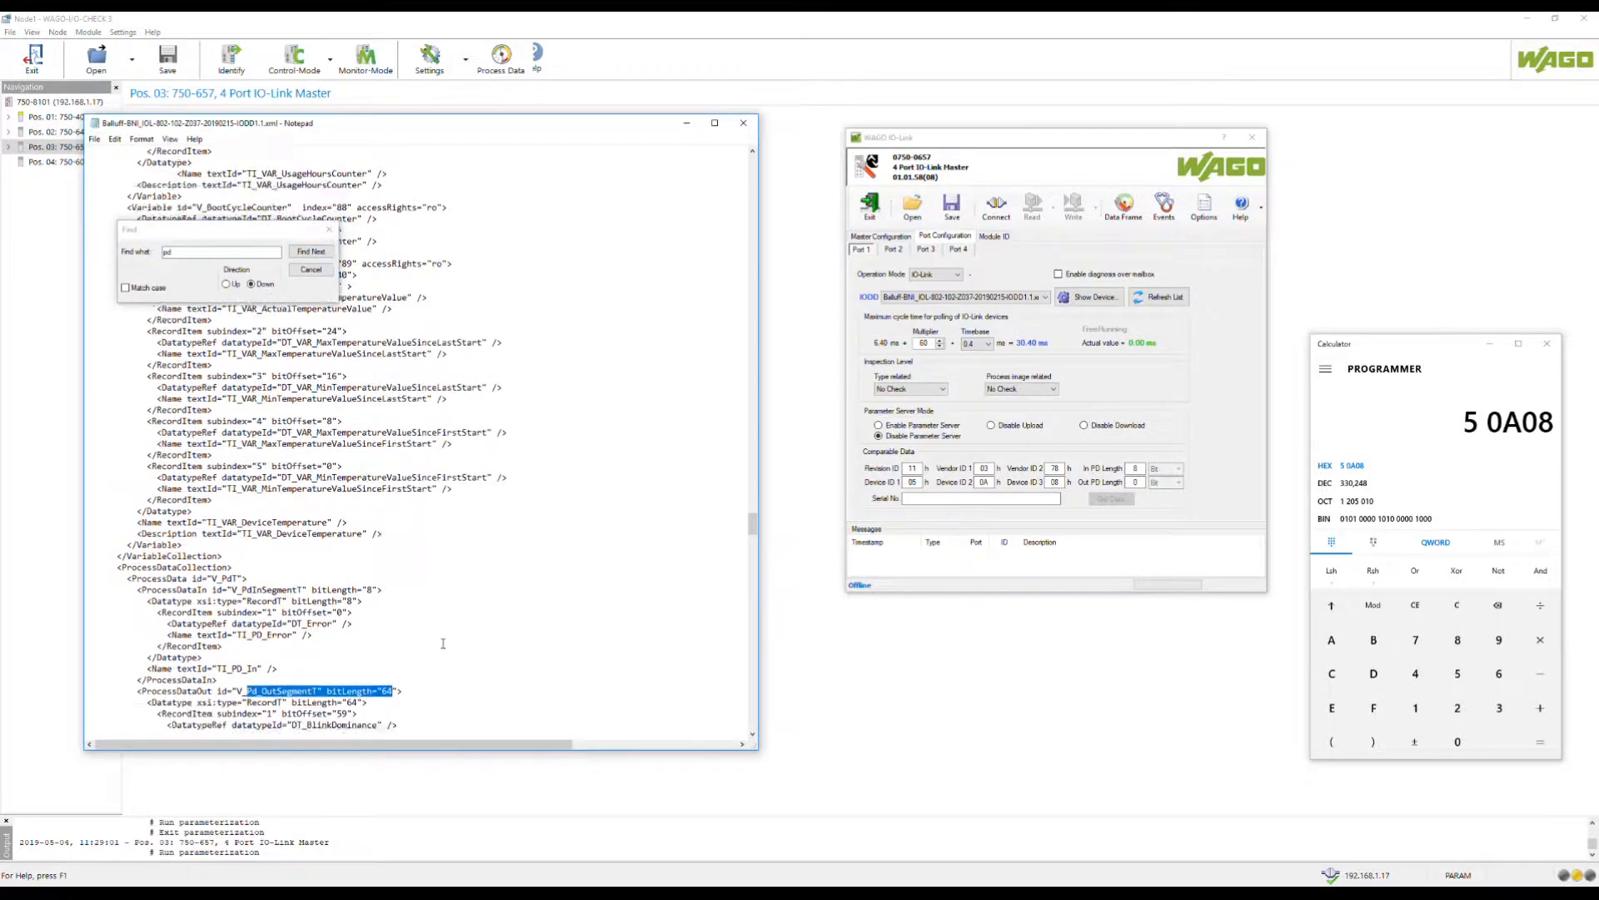
click(311, 270)
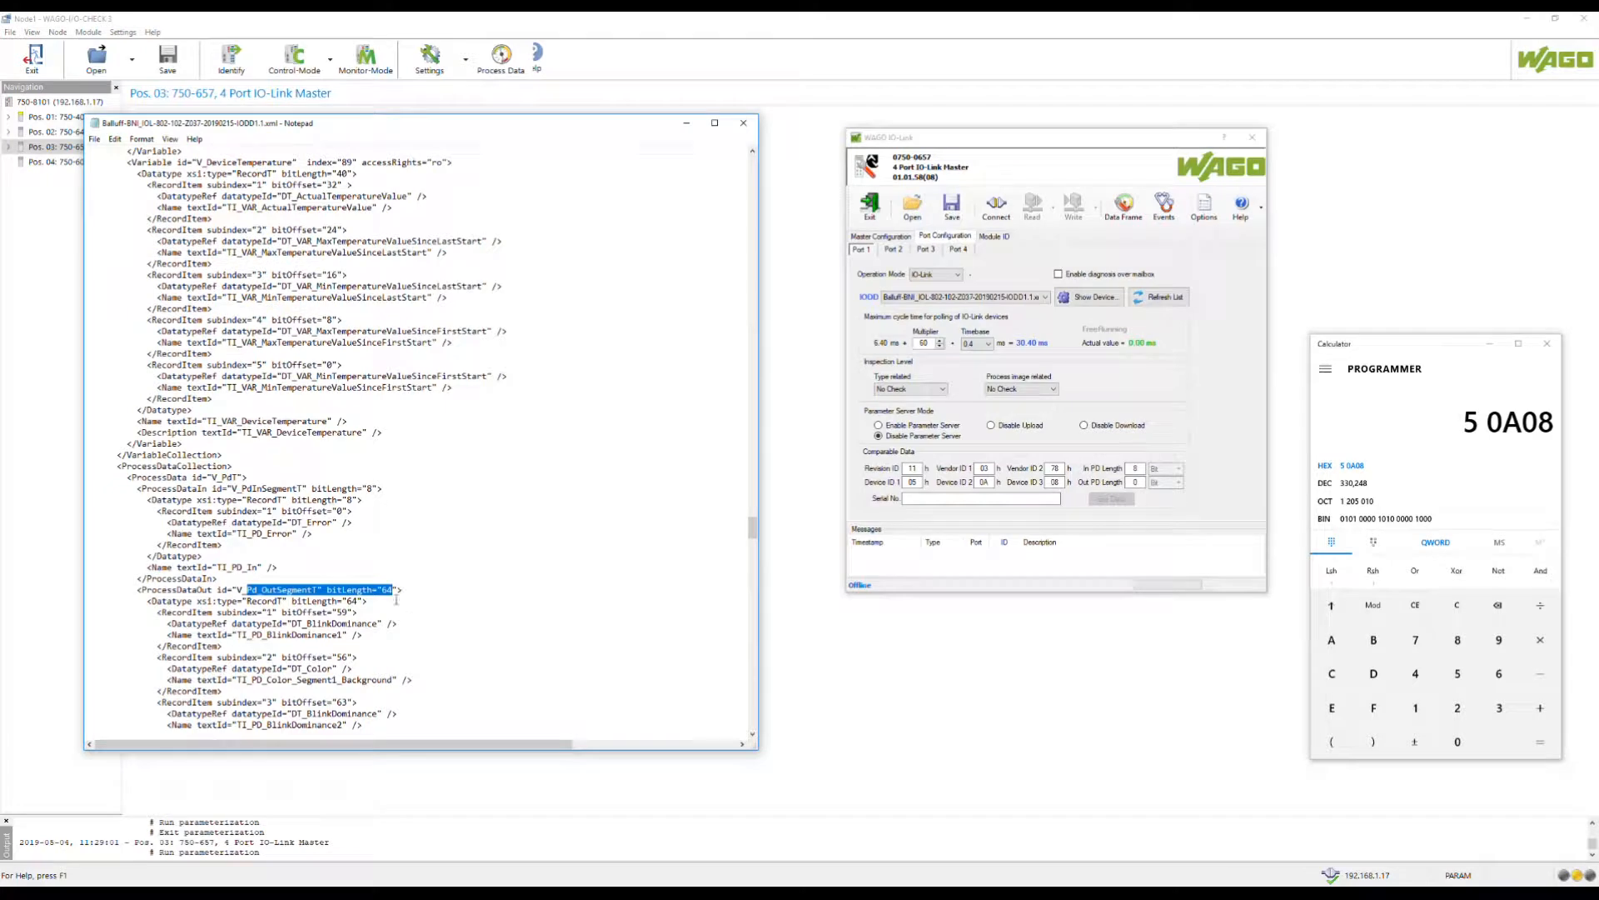
click(1134, 482)
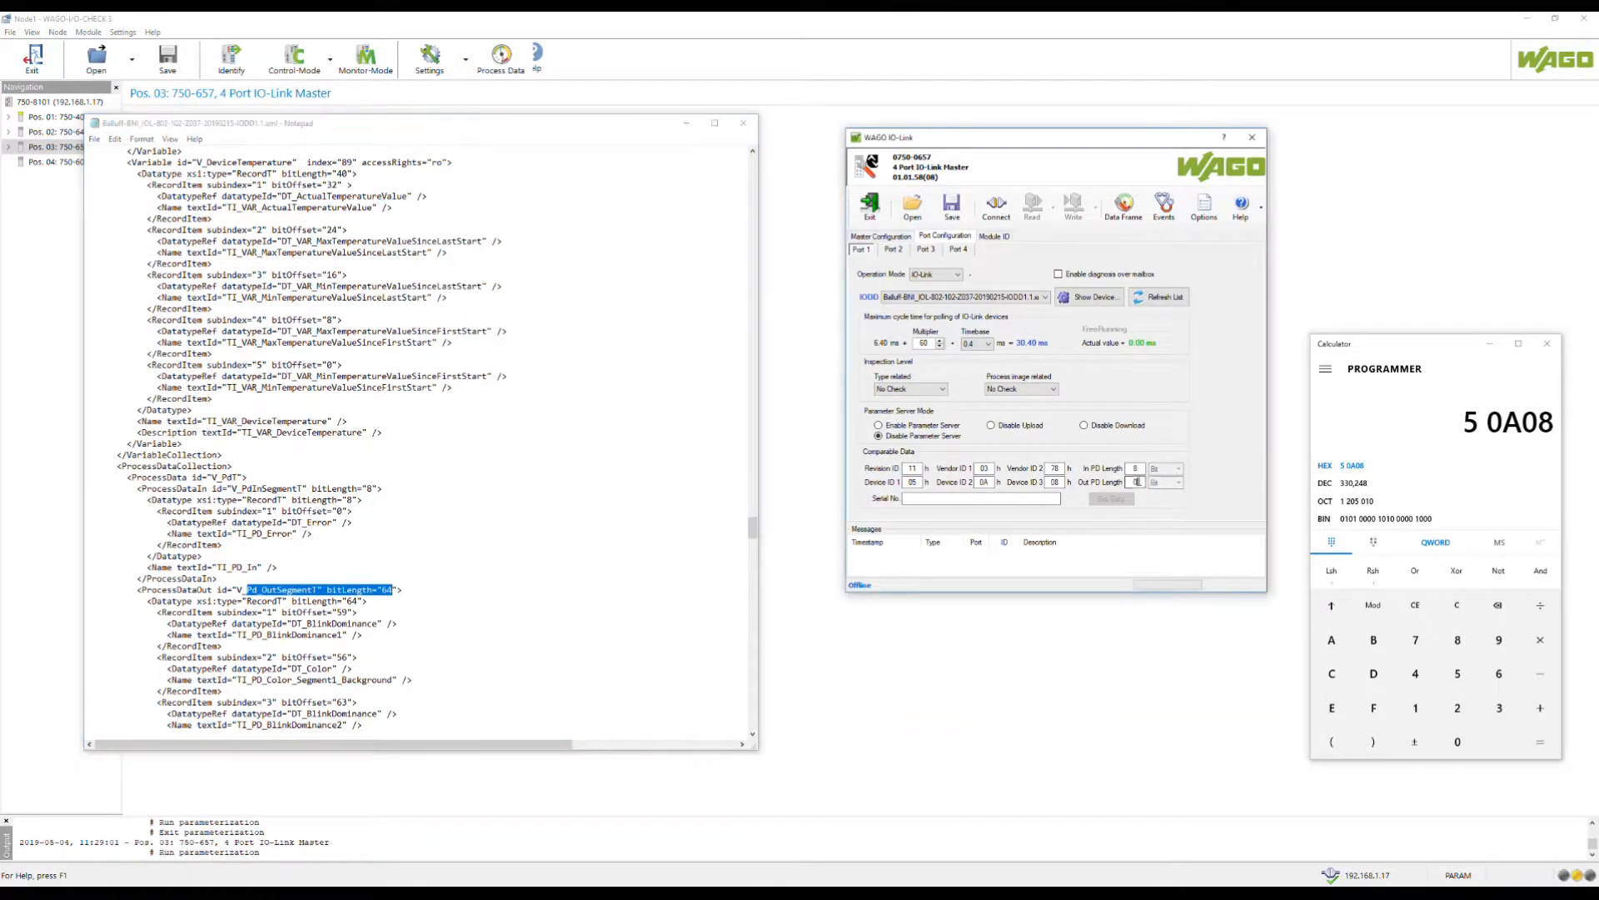
text(6)
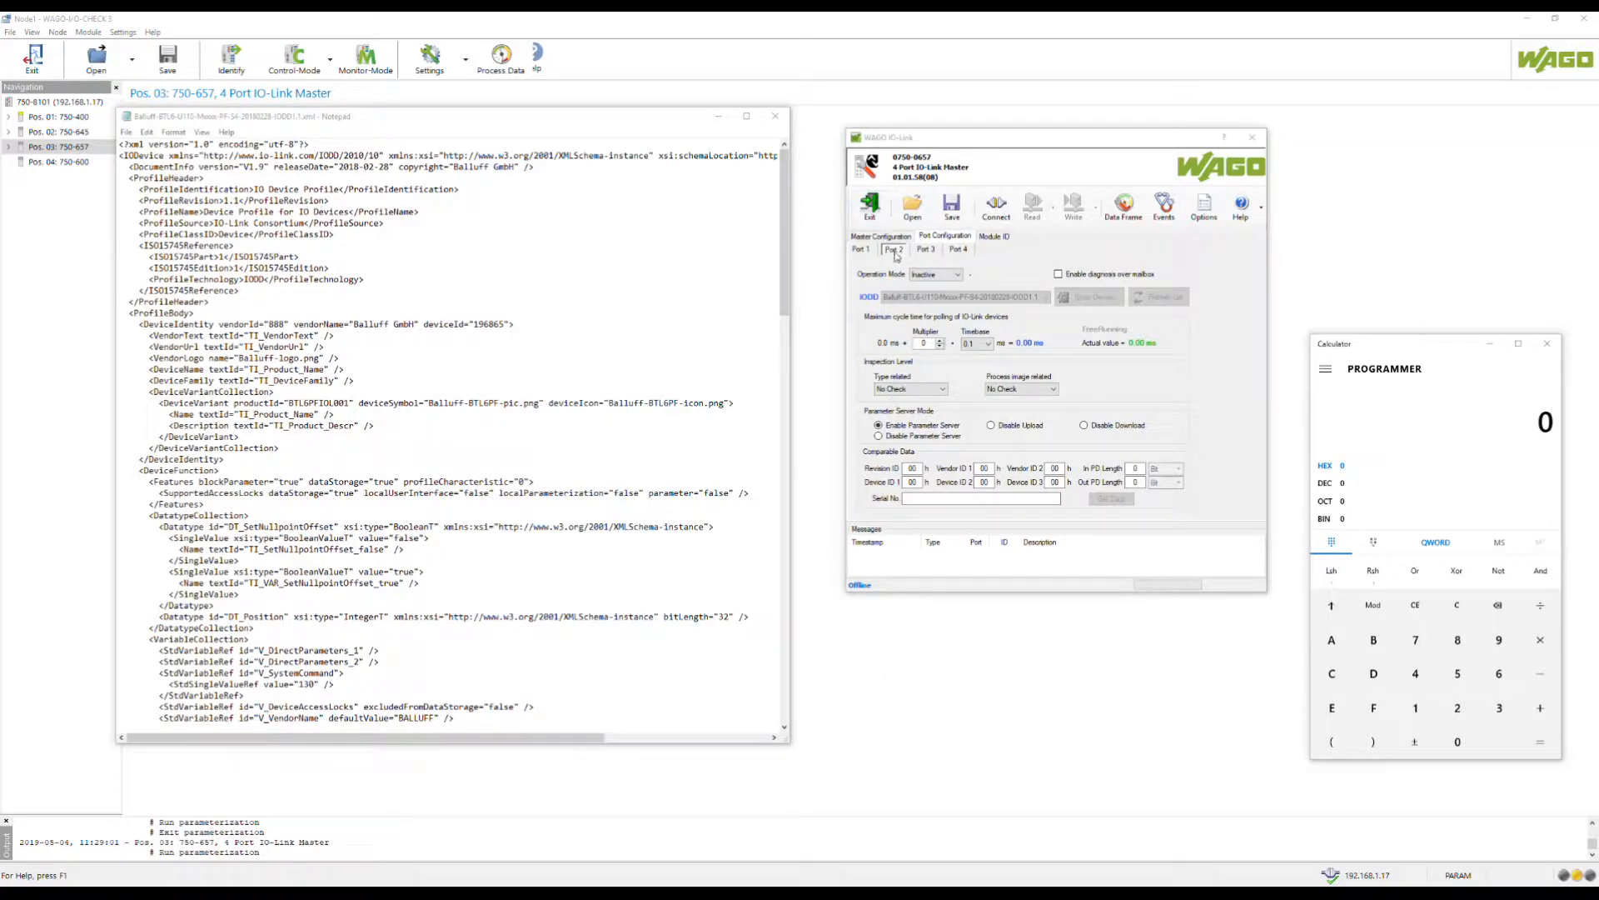
Set Port 2's operation mode to IO-Link and assign the IODD file Balluff-BTL6-U110-Mxxxx-PF-S4-20180228-IODD1.1.xml
click(951, 275)
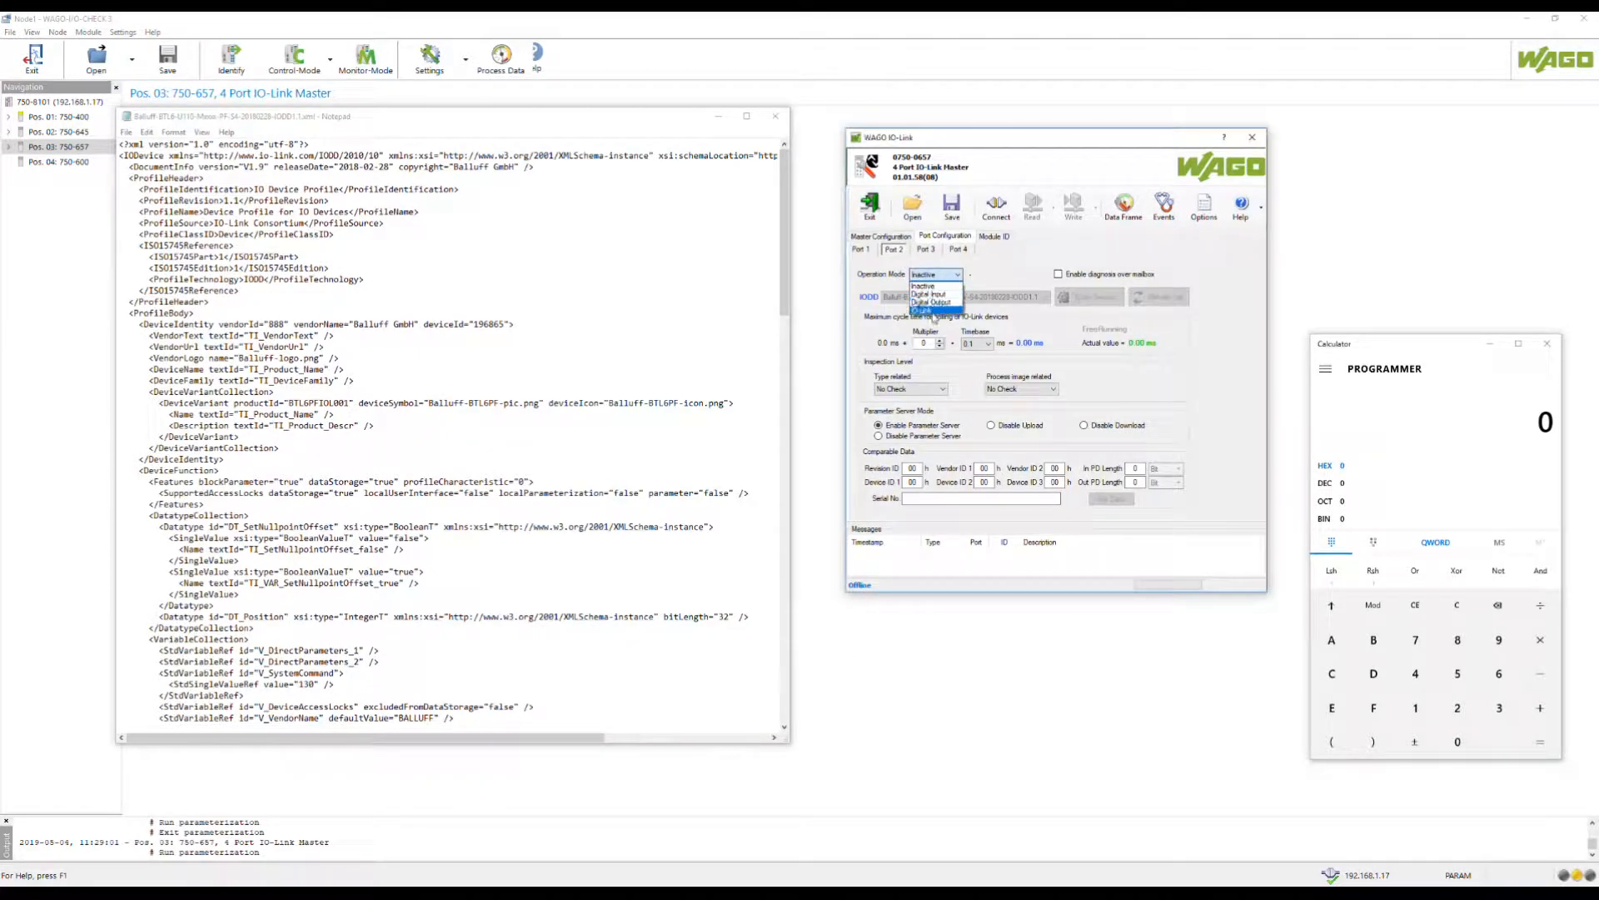
click(935, 313)
click(935, 298)
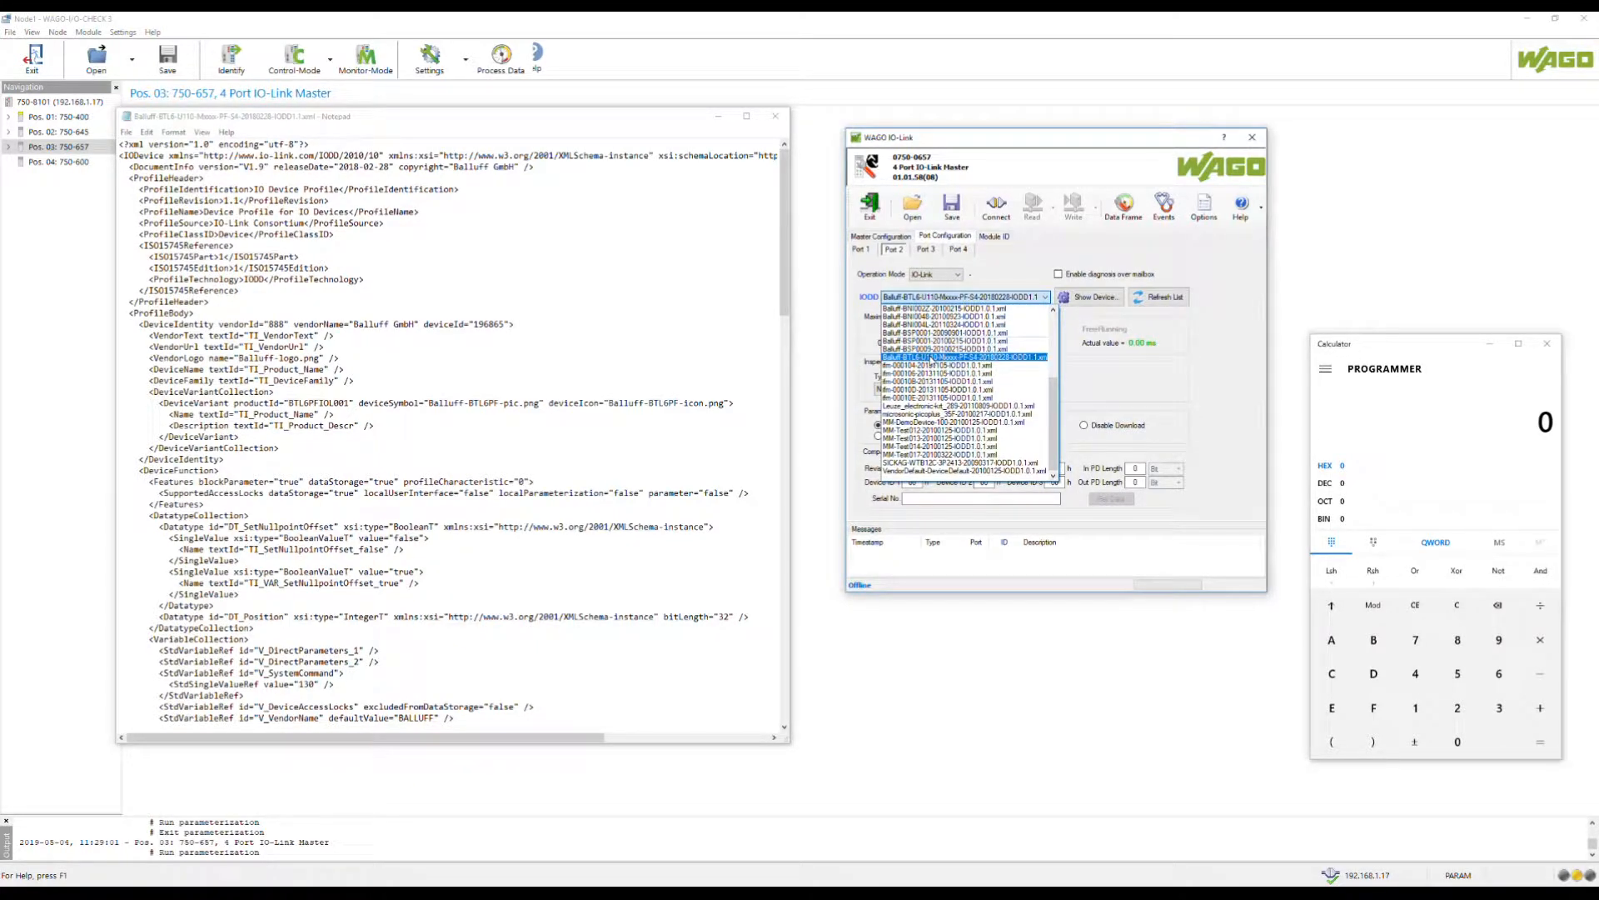
click(931, 357)
Set Port 2's cycle time multiplier to 60 and timebase to 0.4, and disable the parameter server
drag(932, 341, 917, 340)
text(60)
click(983, 343)
click(979, 368)
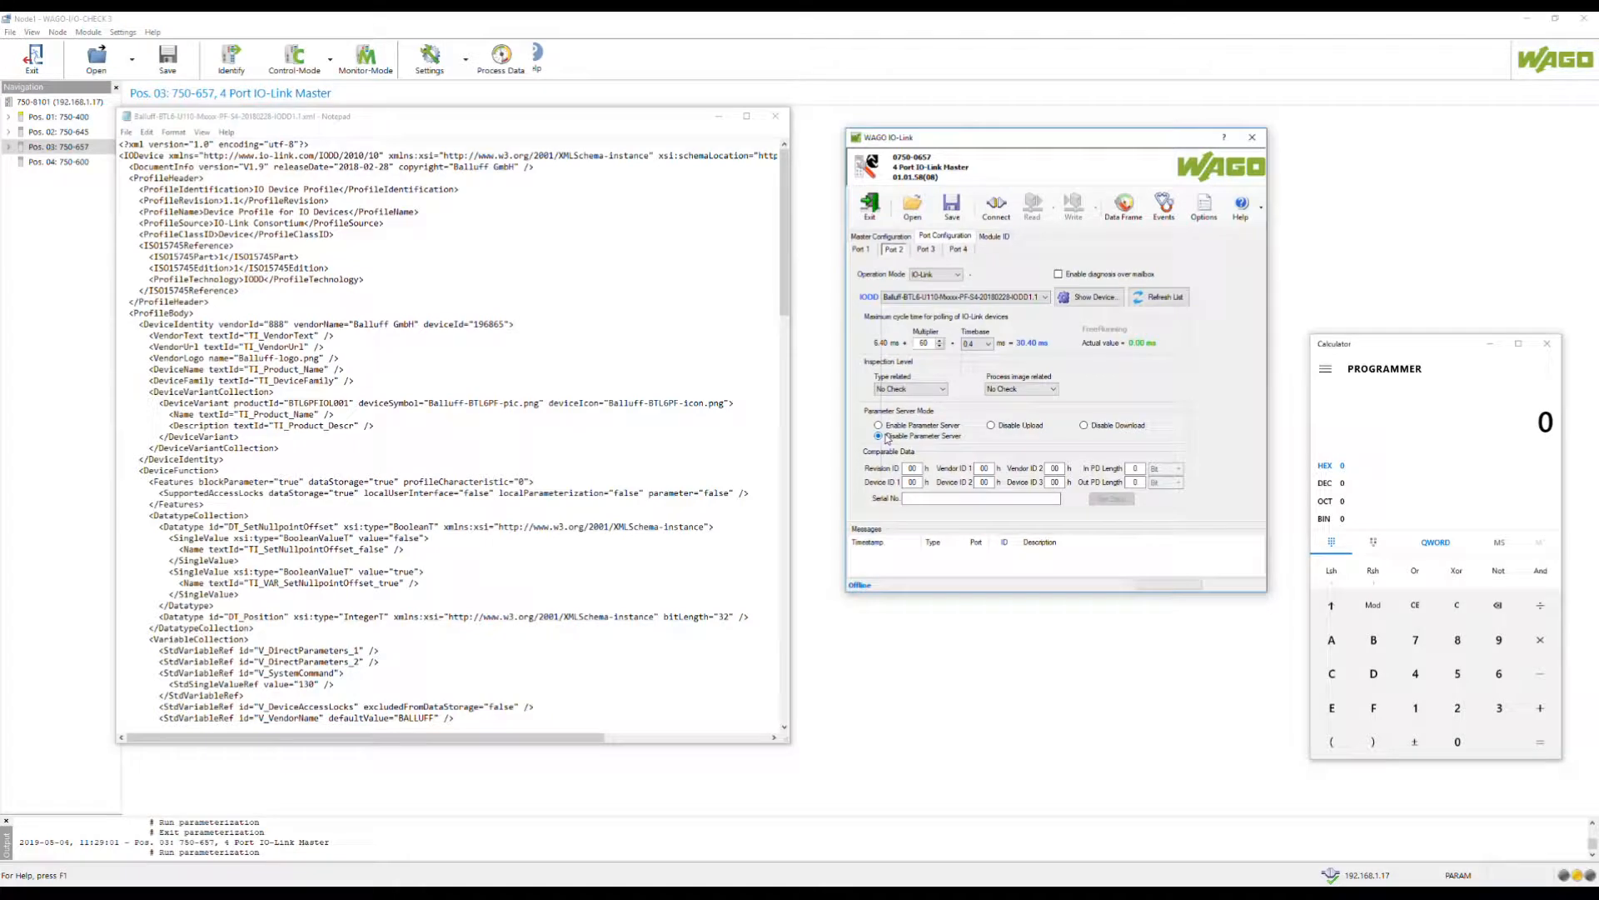
Search the BTL6 IODD file in Notepad for "revision", downwards and upwards, to locate the profile revision
double_click(914, 468)
click(352, 276)
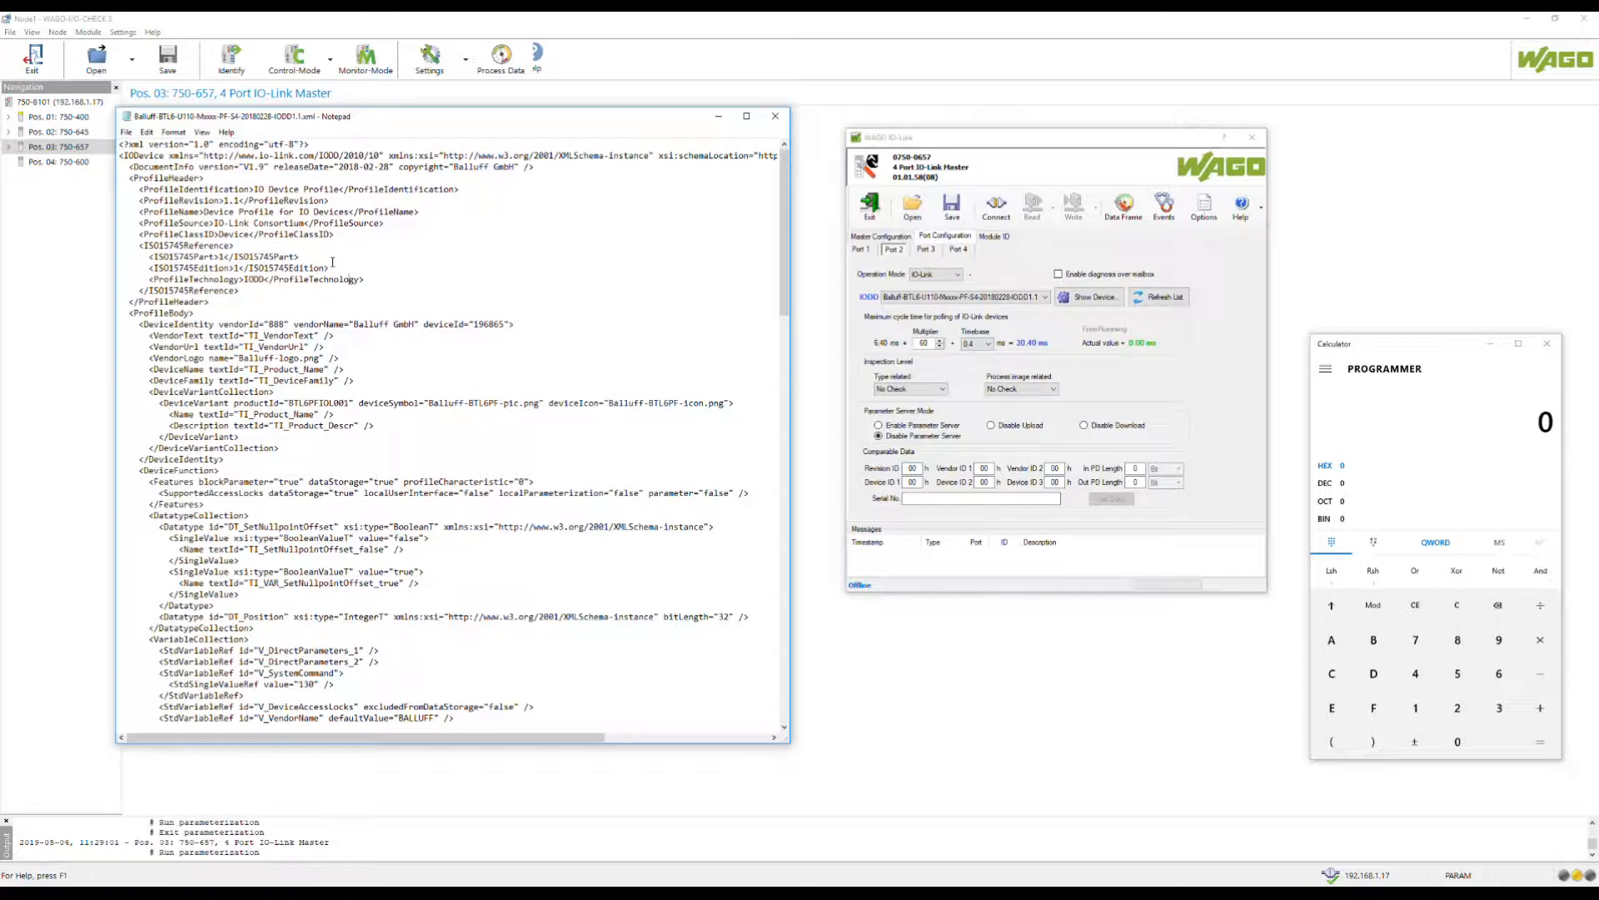
click(498, 269)
click(146, 132)
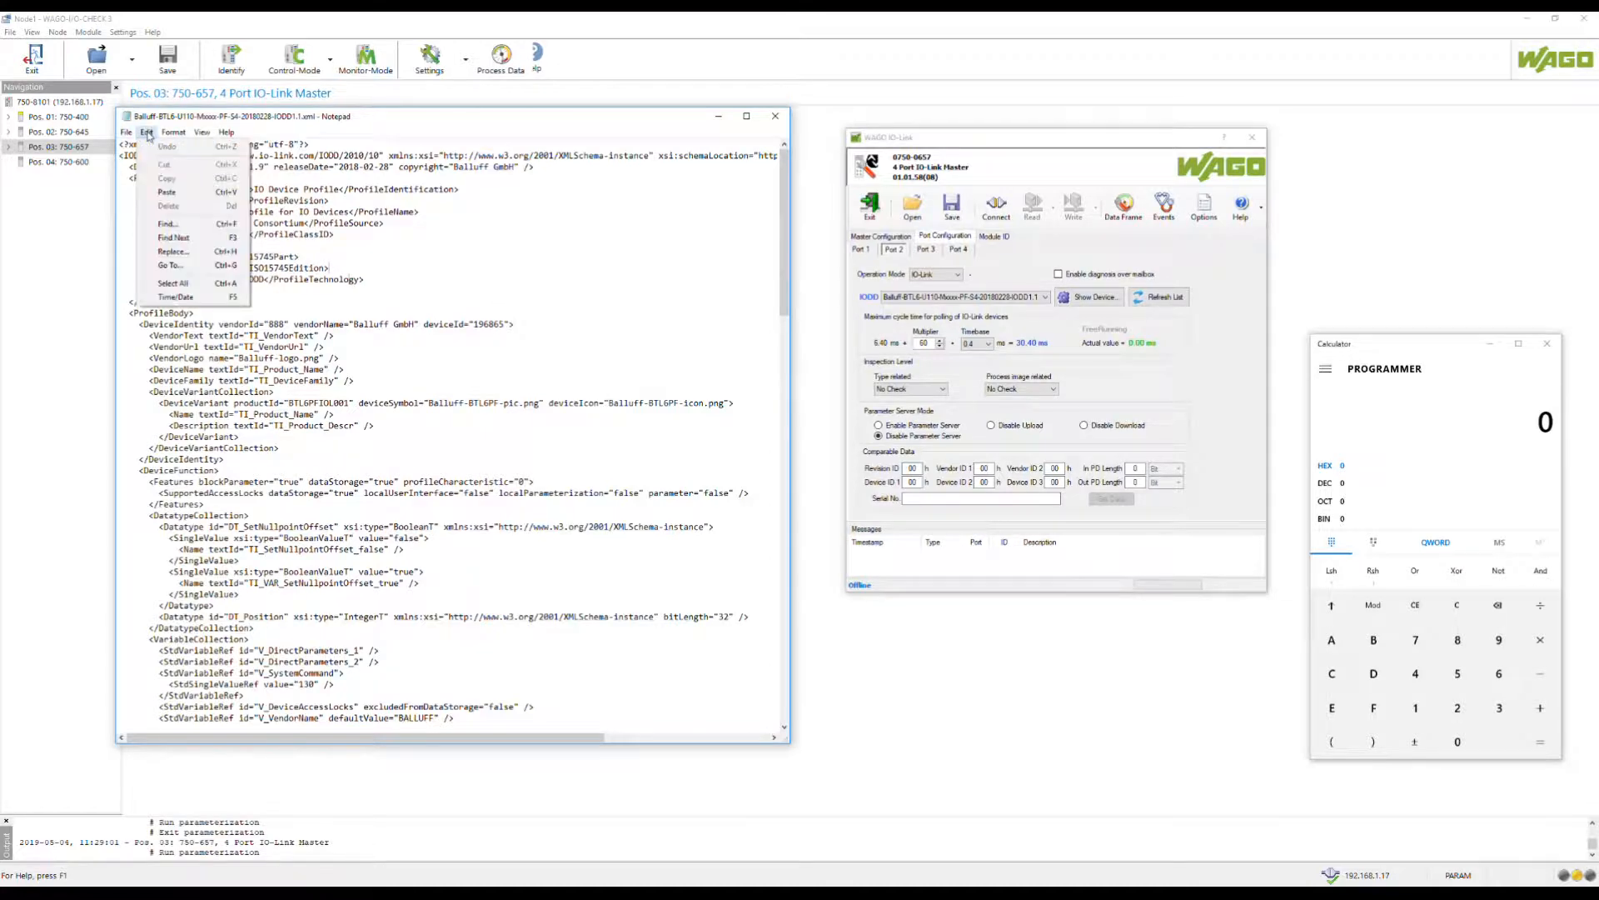
click(163, 225)
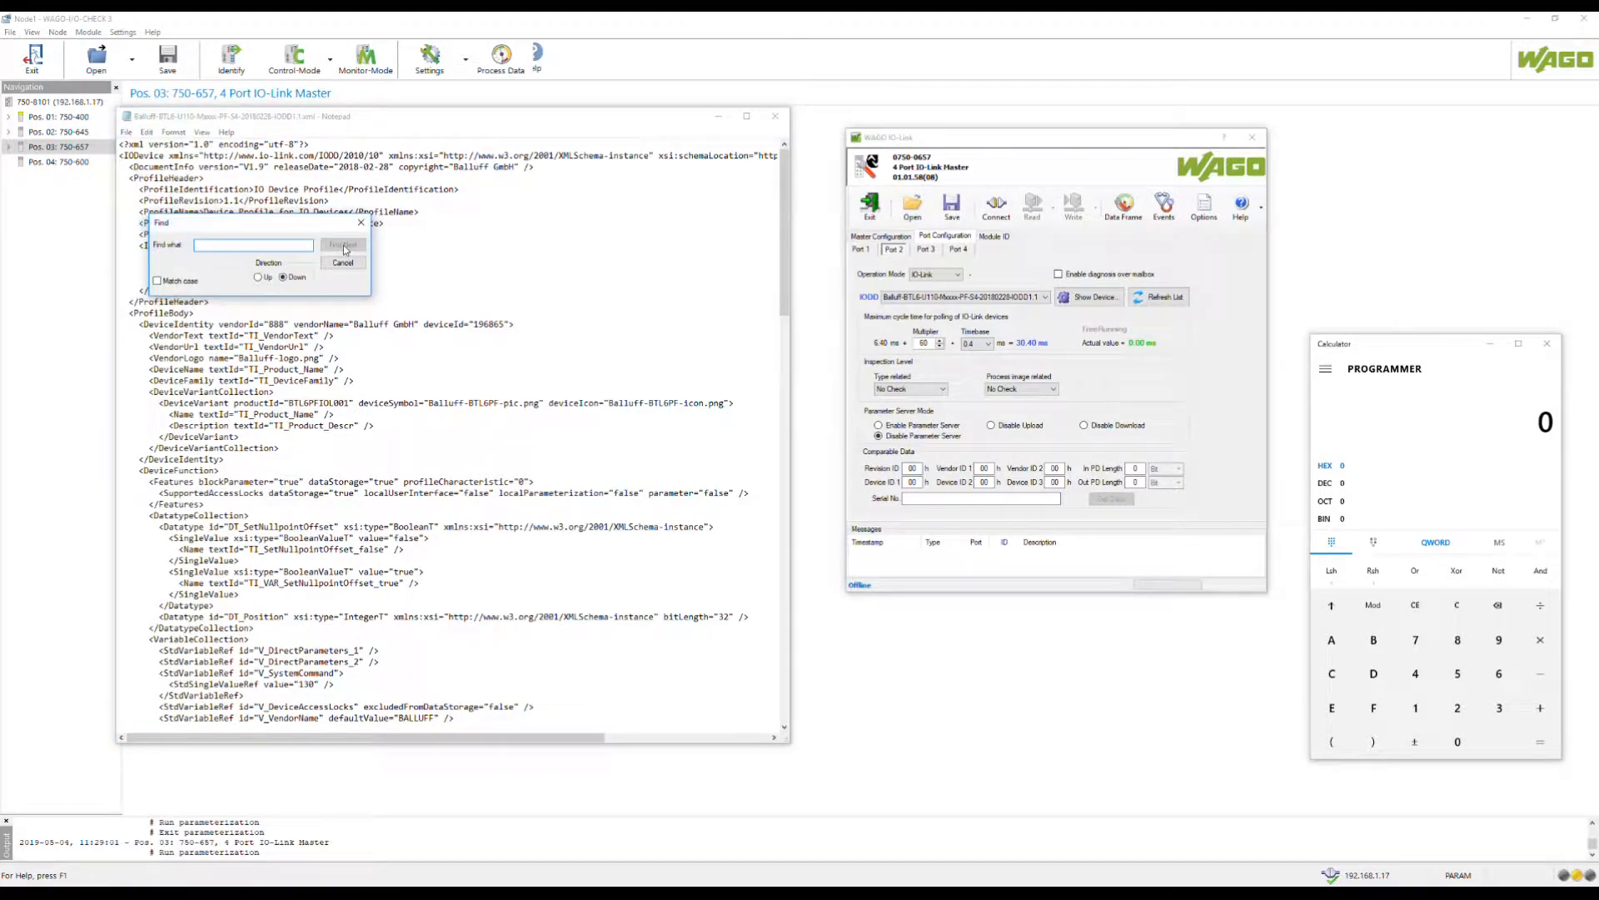
text(revision)
click(342, 244)
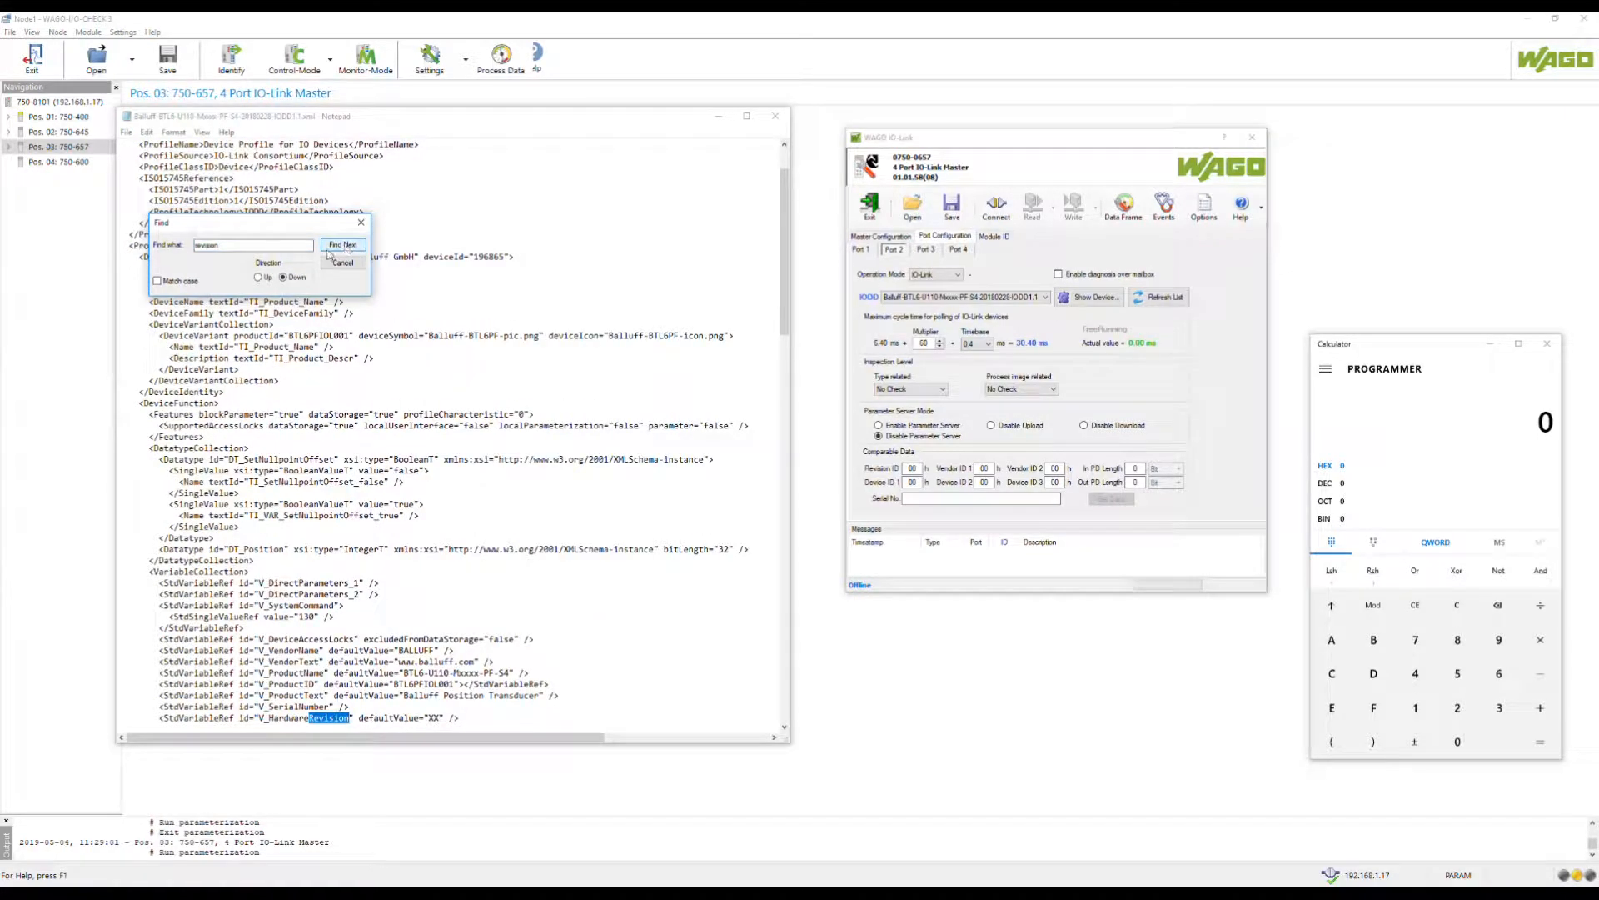
click(258, 276)
click(337, 245)
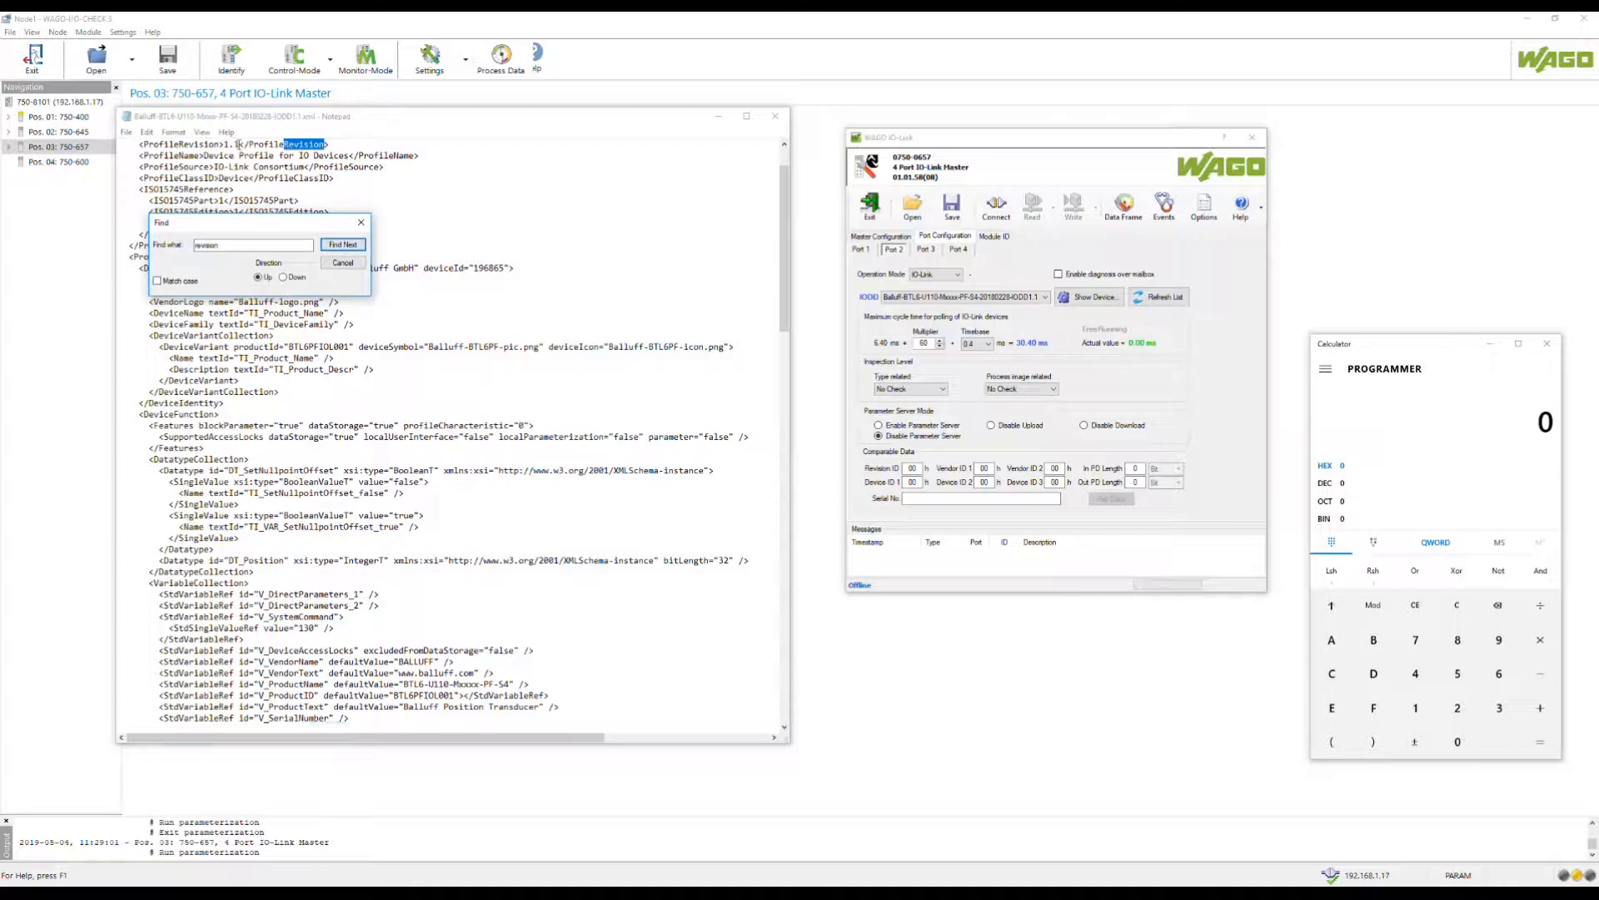
Highlight the ProfileRevision value in the IODD file and set Port 2's Revision ID to 11 in WAGO IO-Link
double_click(237, 145)
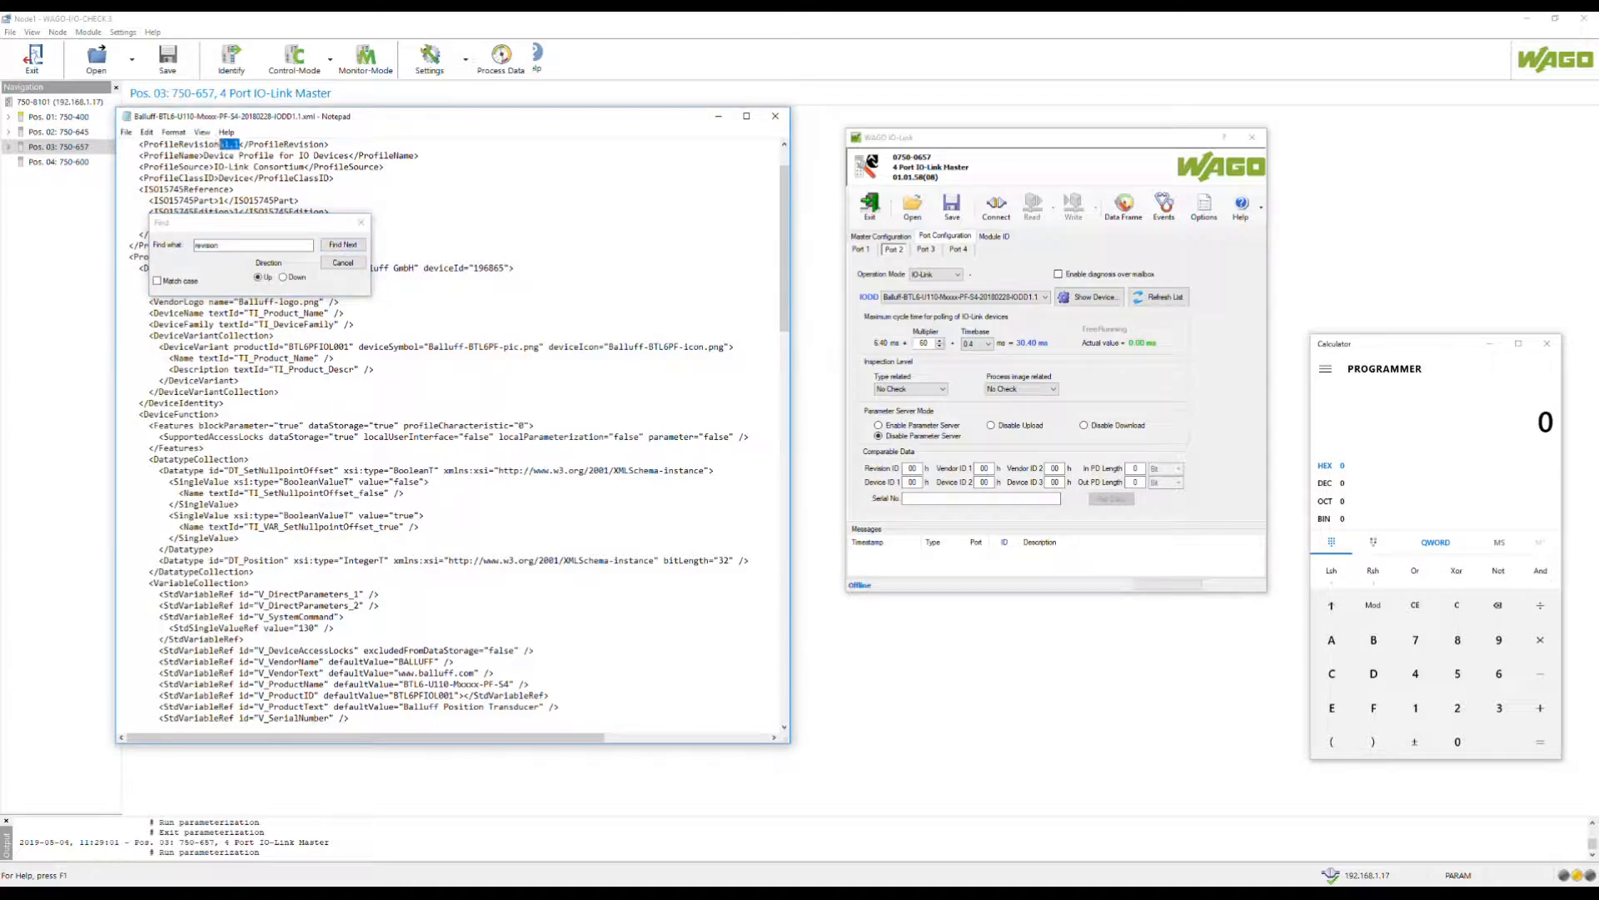
double_click(913, 468)
text(11)
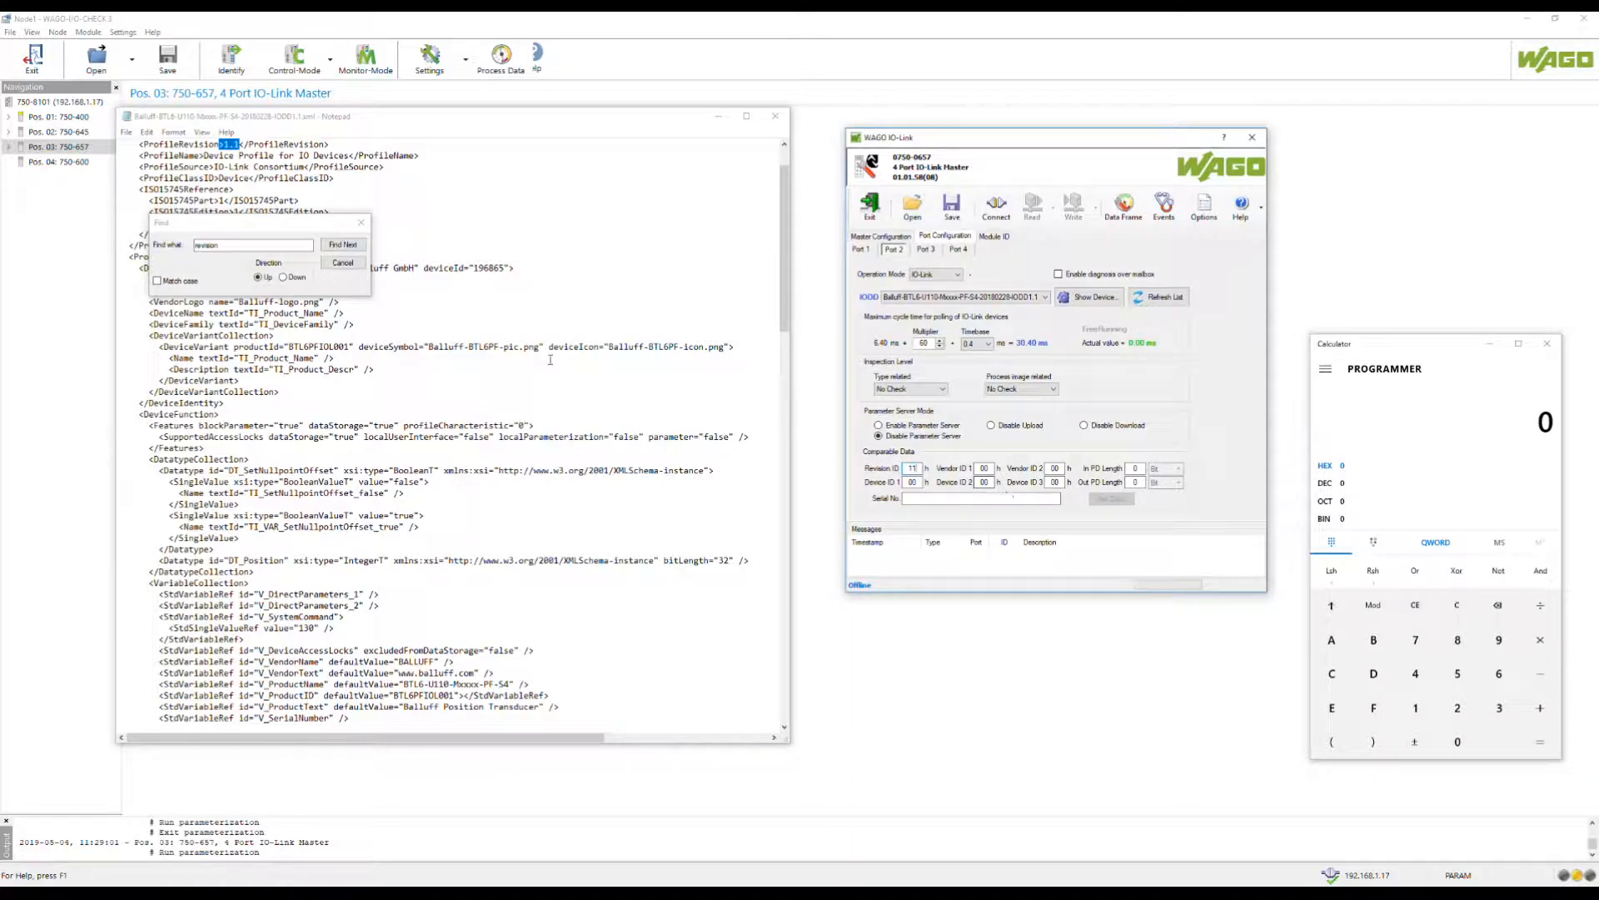
Copy the vendorId value 888 from the BTL6 IODD file and convert it from decimal to hexadecimal in Calculator
drag(324, 228, 678, 157)
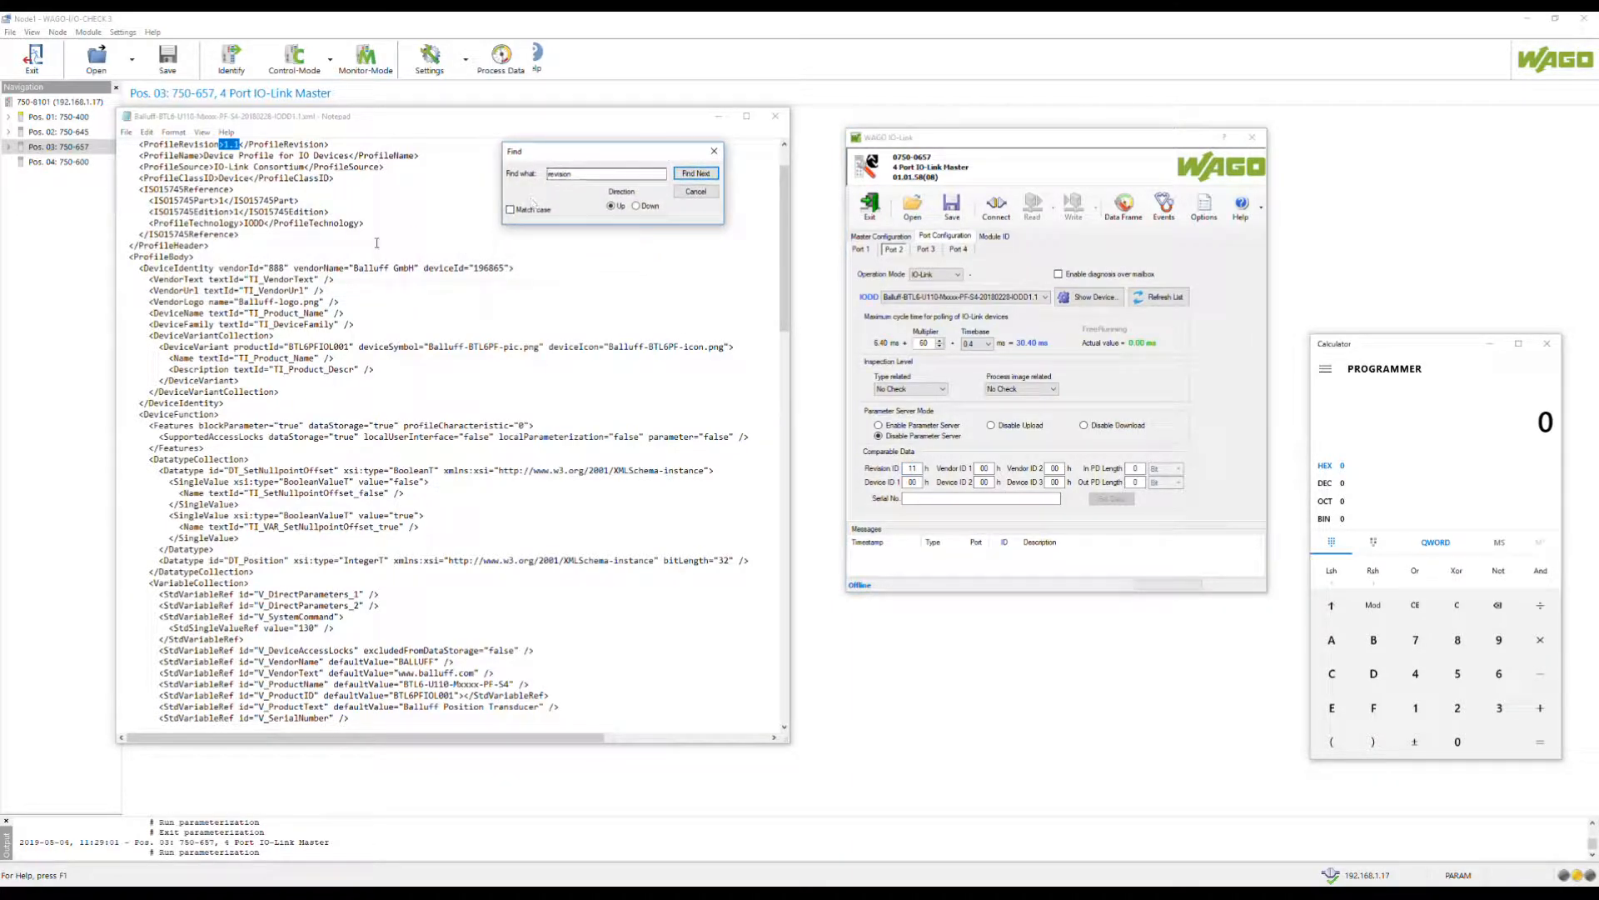
drag(285, 268, 271, 268)
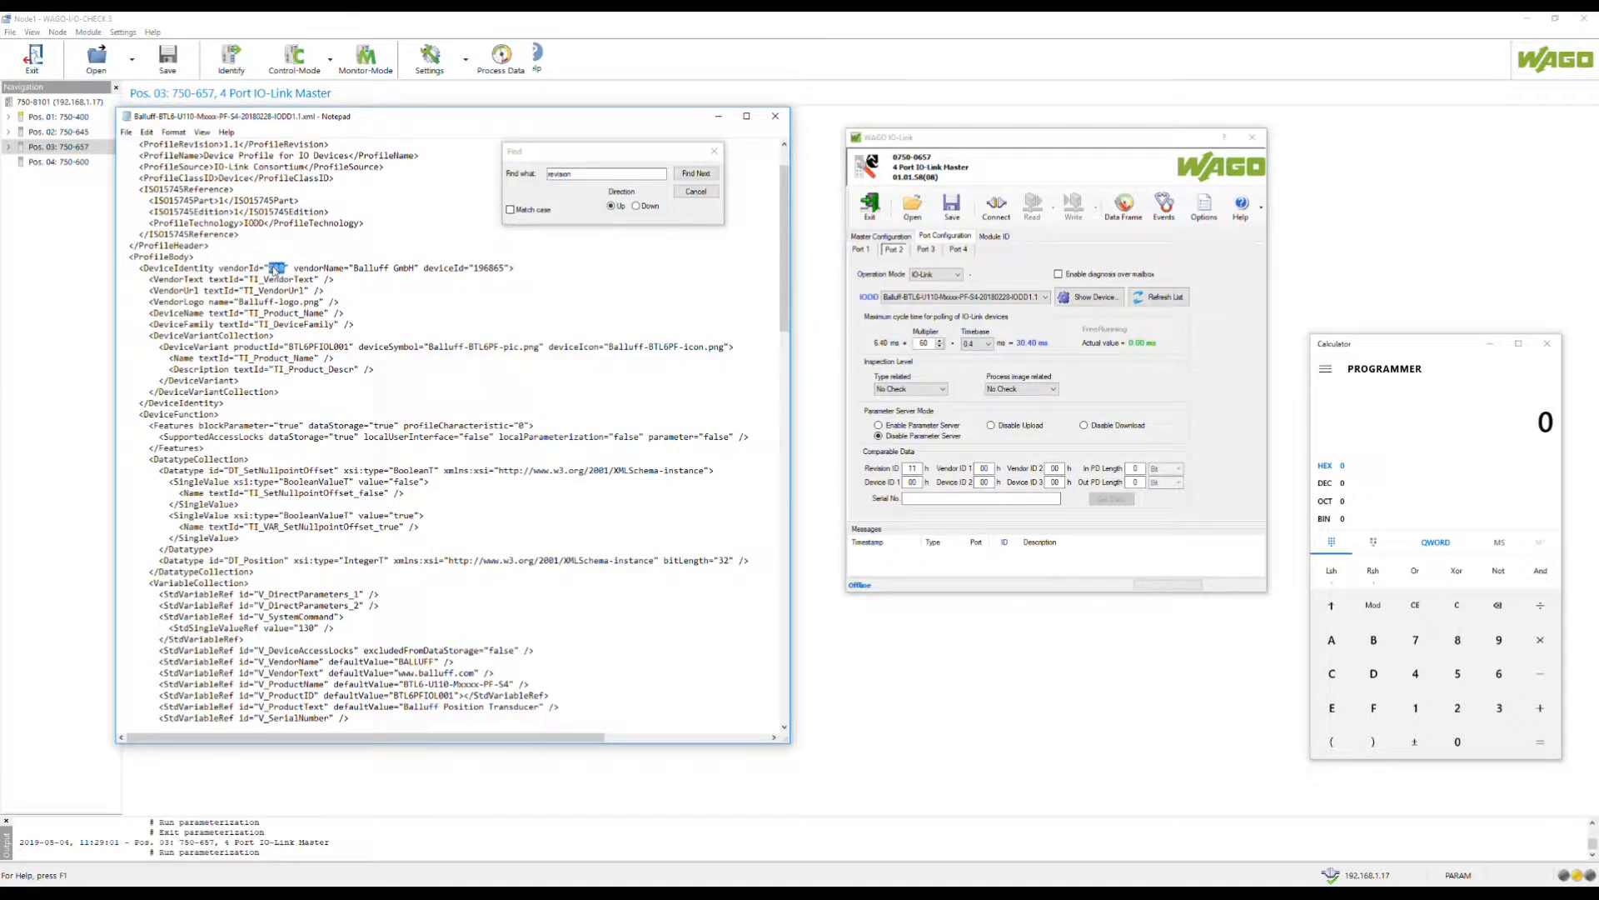
right_click(272, 268)
click(303, 312)
click(1503, 427)
click(1337, 487)
right_click(1427, 425)
click(1426, 410)
click(1337, 469)
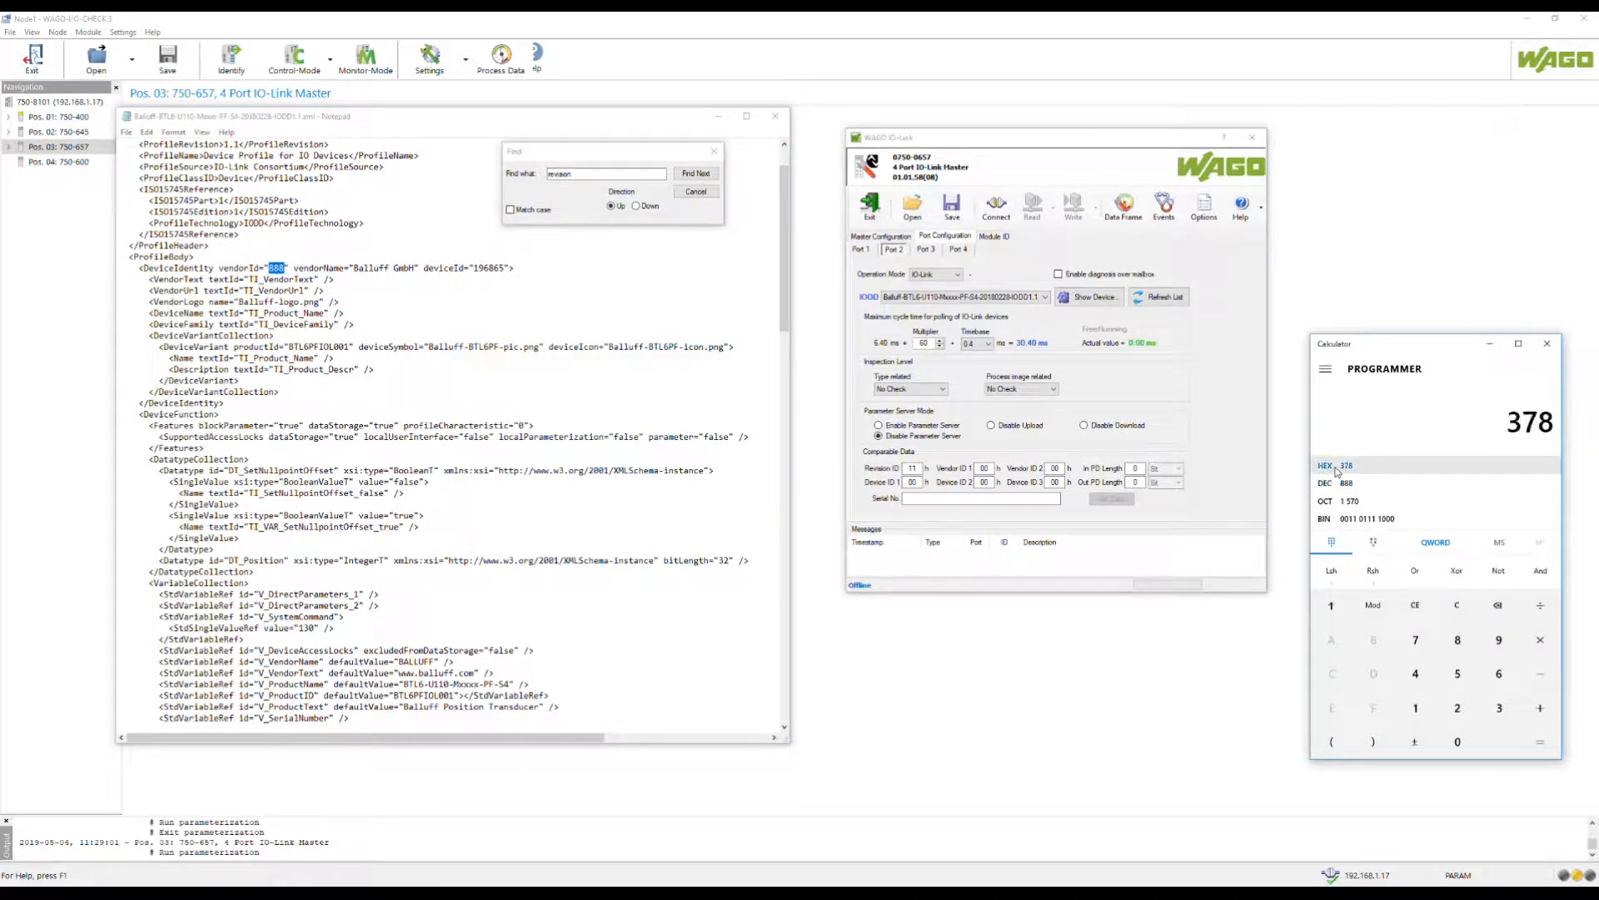
Set Port 2's Vendor ID 1 to 03 and Vendor ID 2 to 78 in WAGO IO-Link
click(984, 469)
text(3)
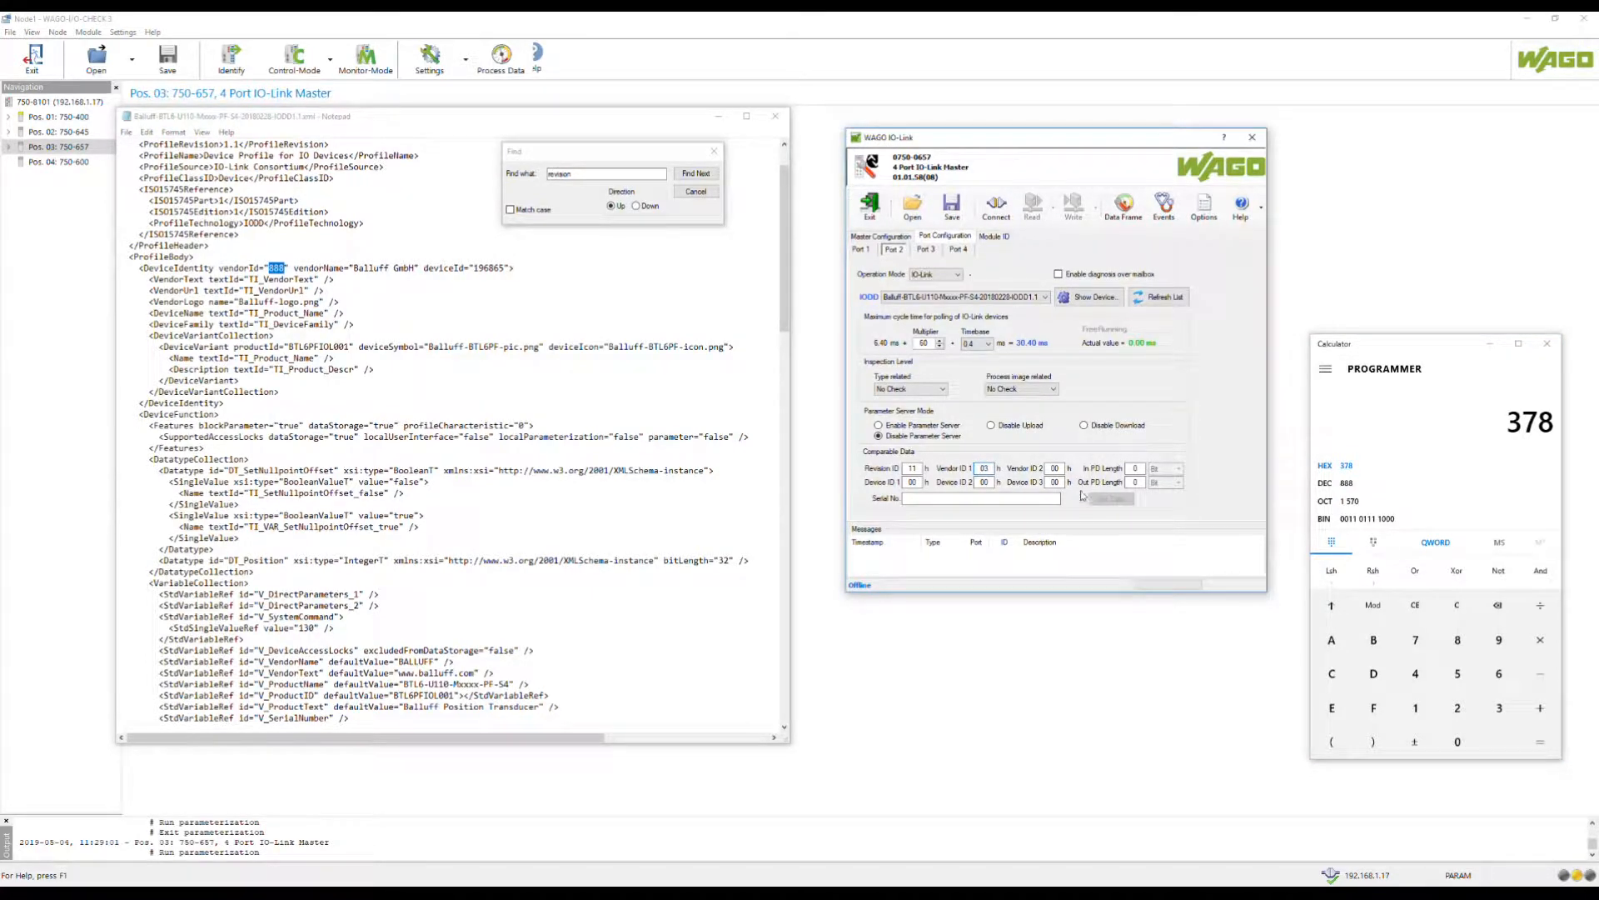
click(1056, 468)
text(78)
Search the BTL6 IODD file in Notepad for "pd" to locate the ProcessDataIn entry, and close the search
click(1136, 468)
click(696, 192)
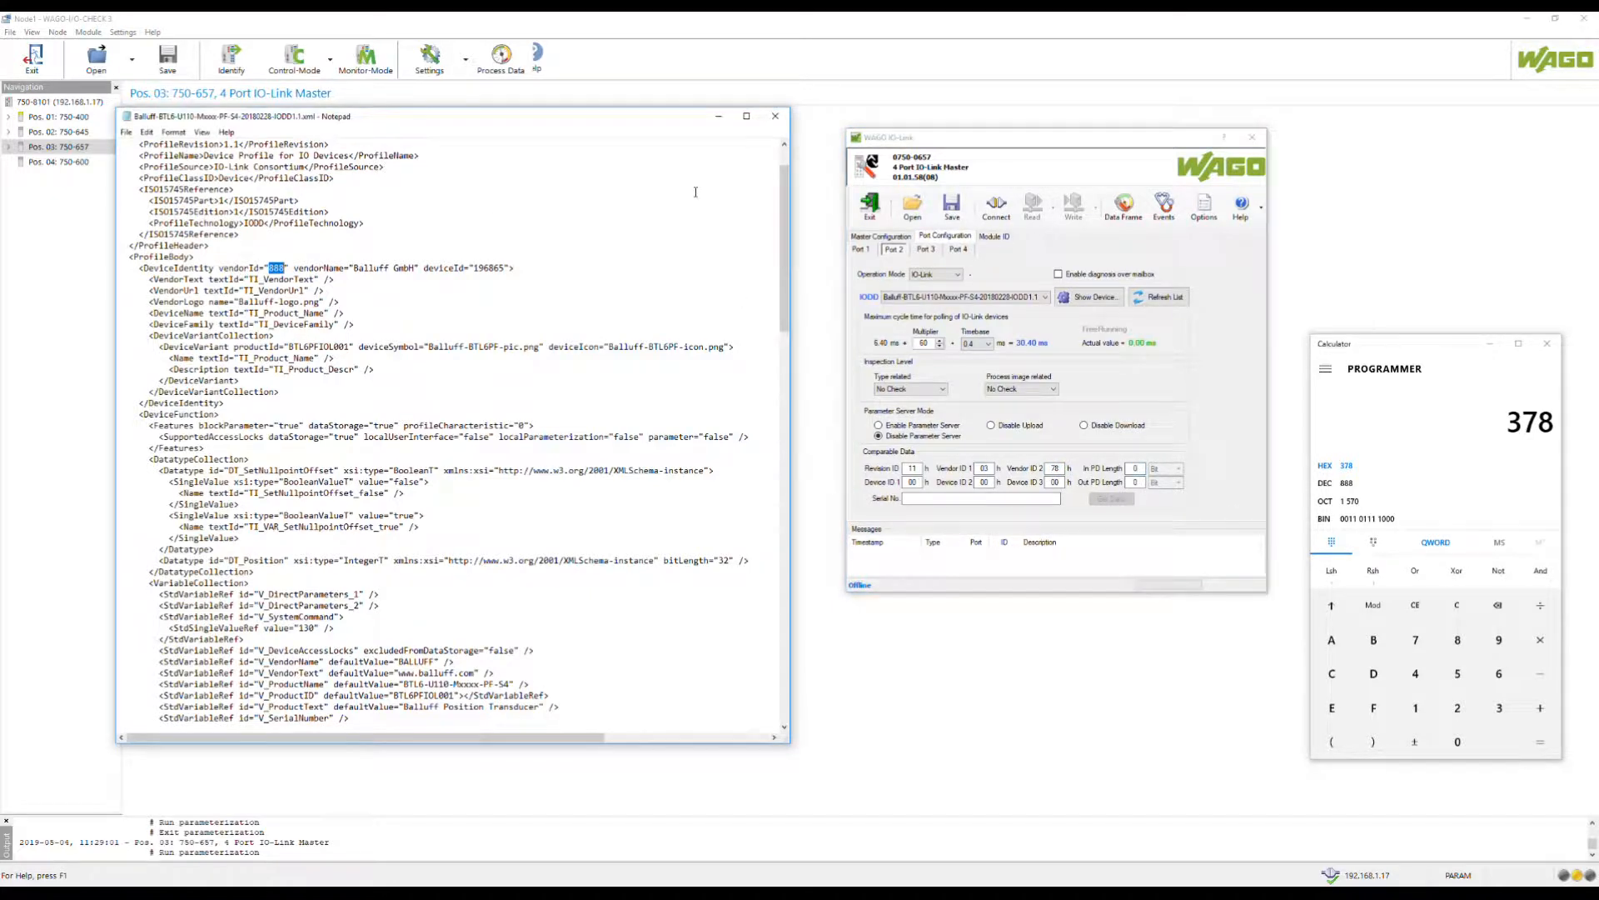
click(1138, 469)
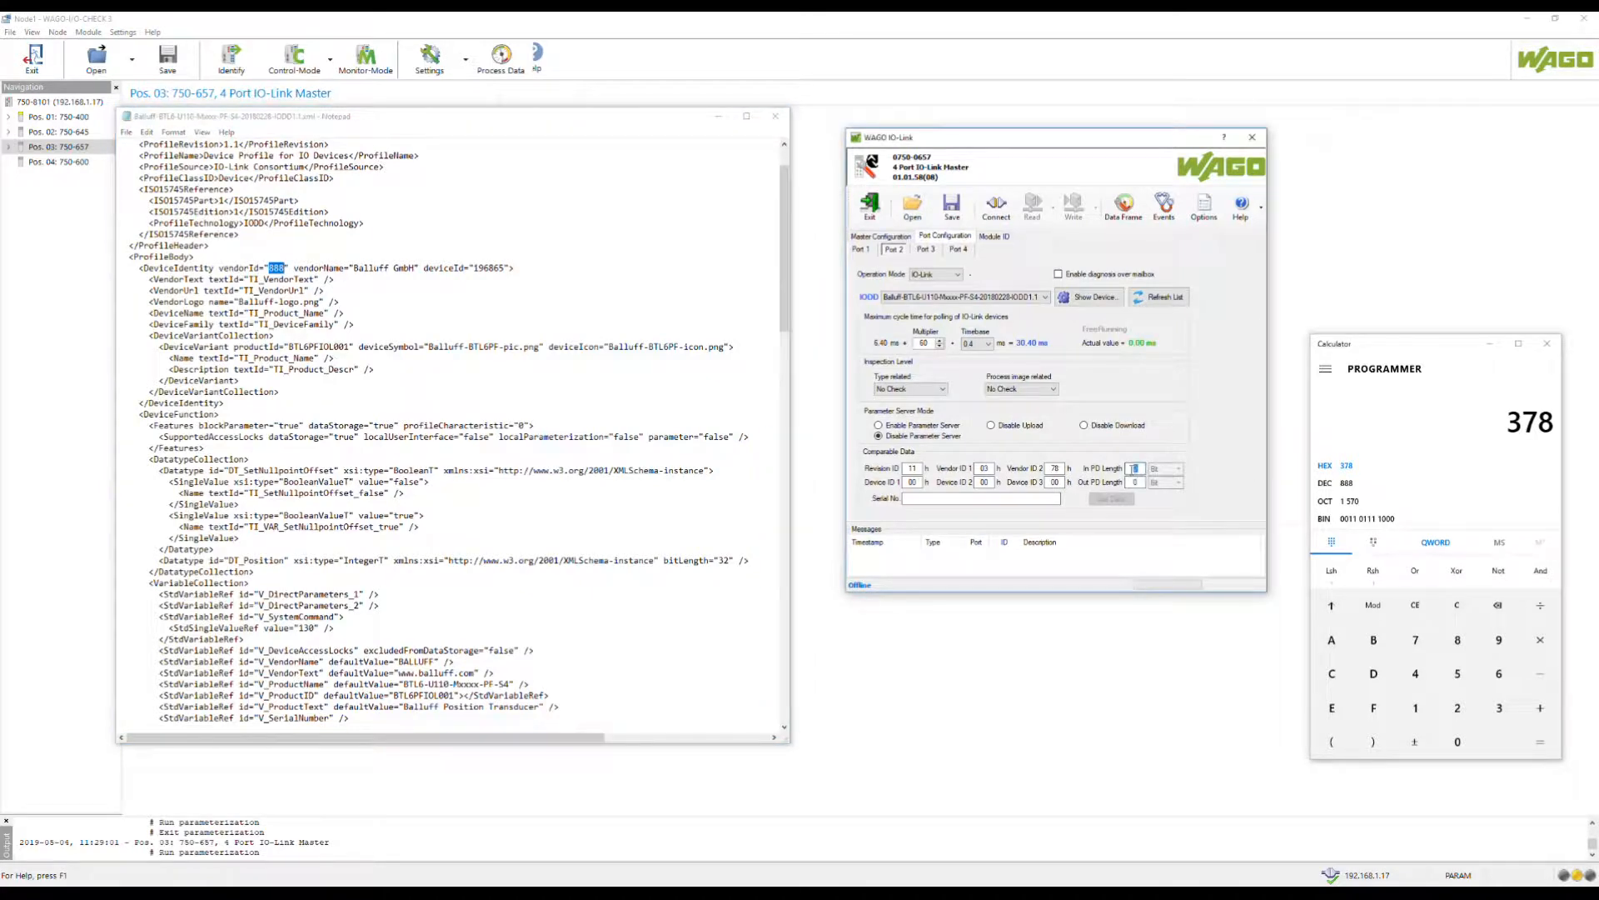
click(148, 131)
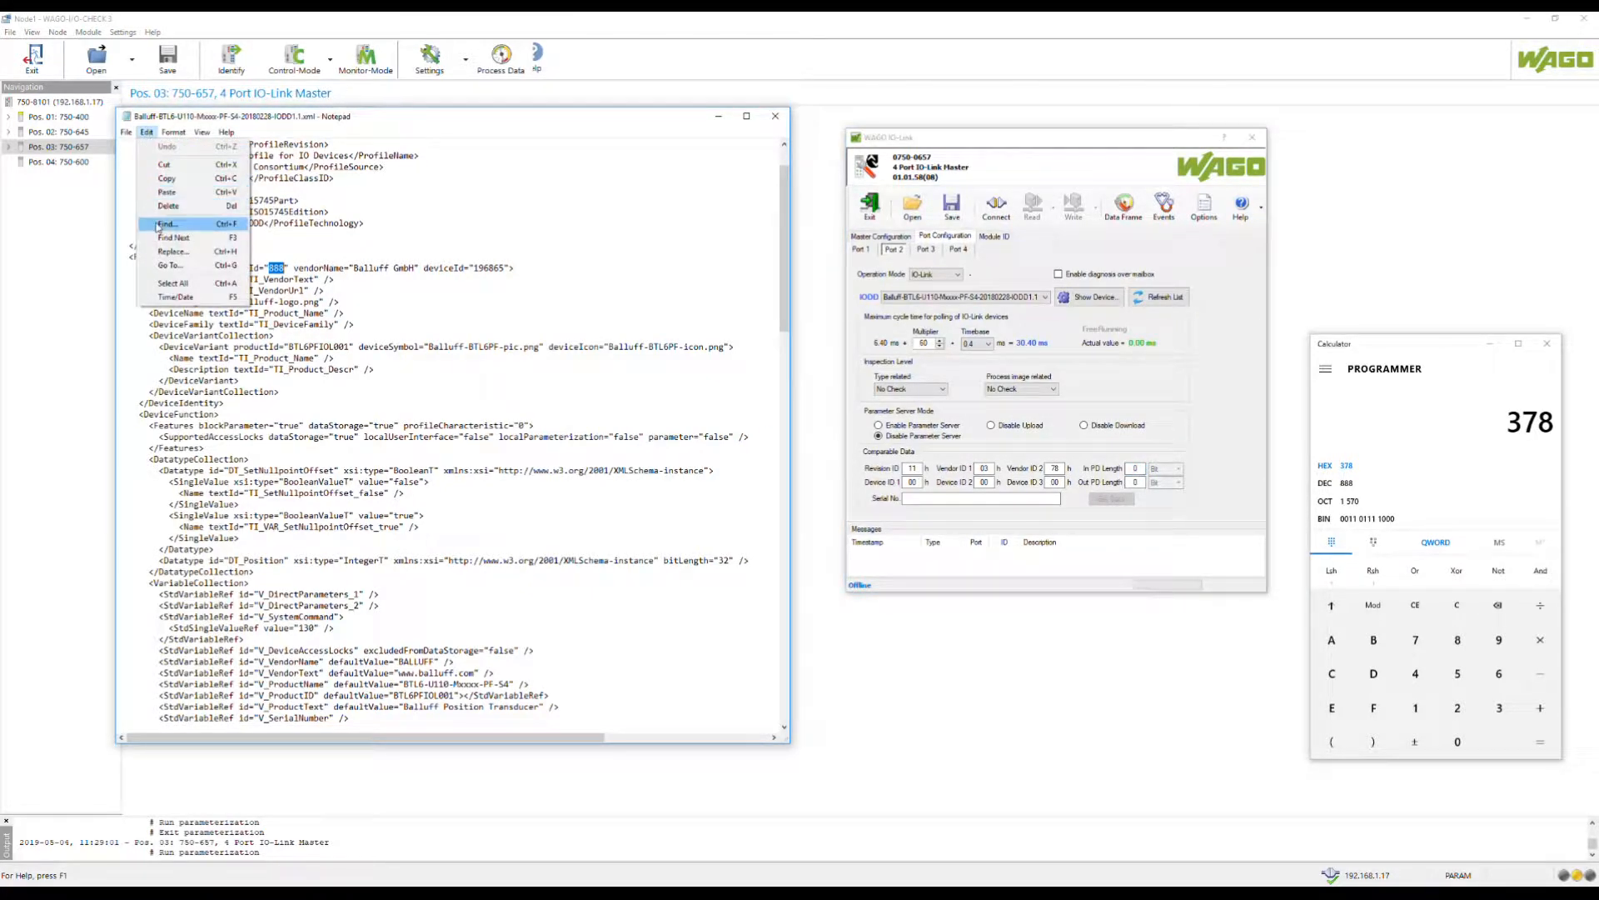
click(164, 224)
text(Id)
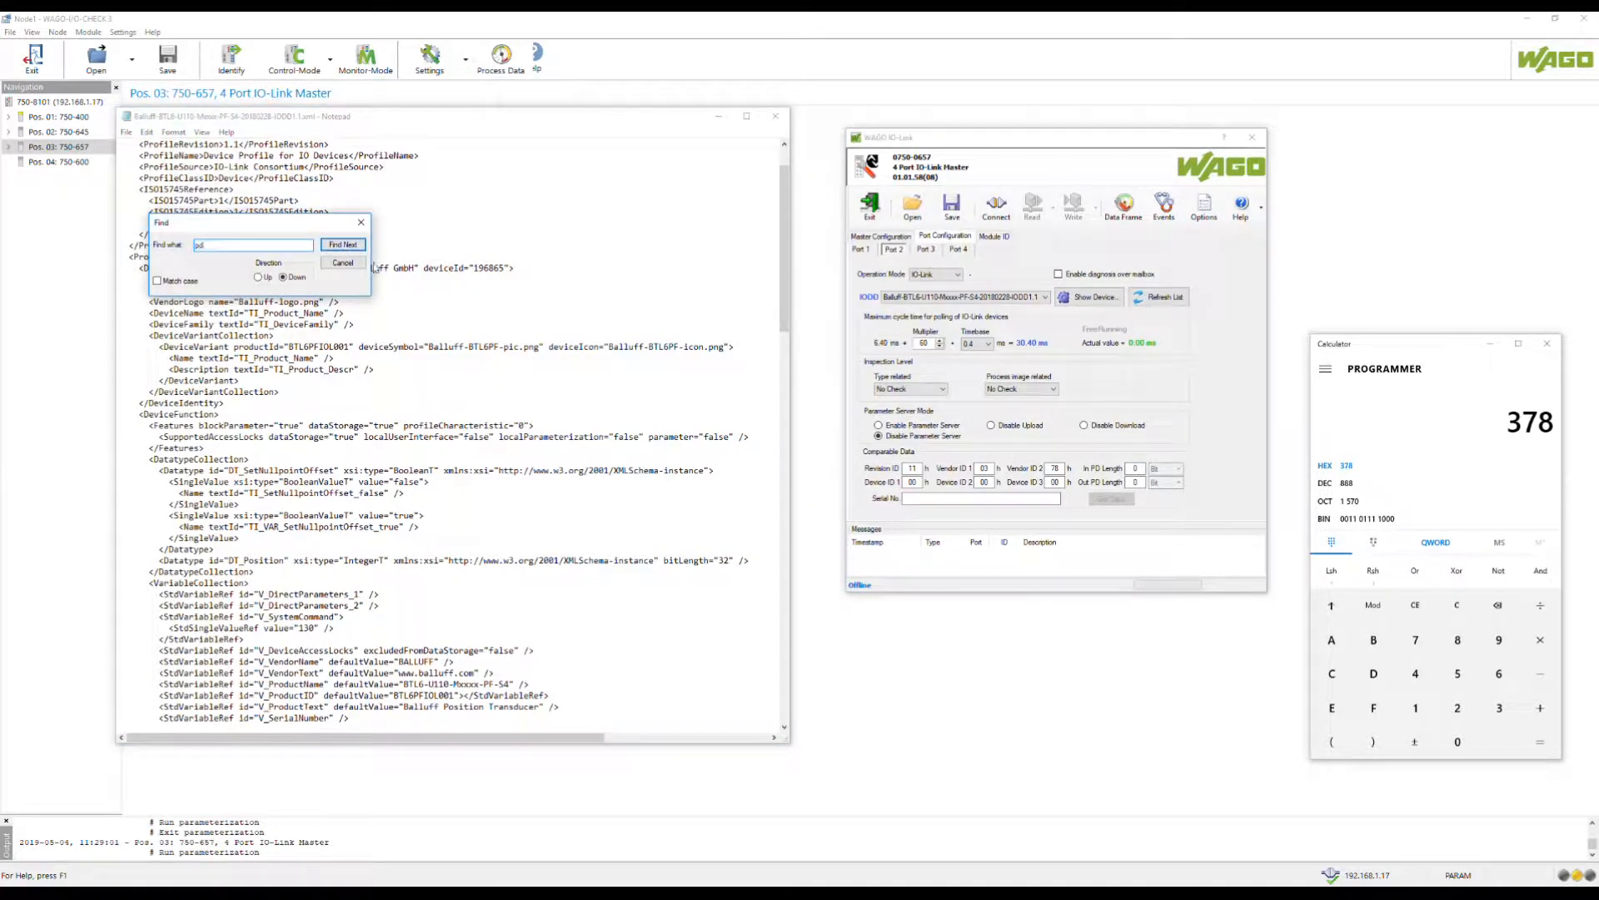
click(348, 245)
click(348, 246)
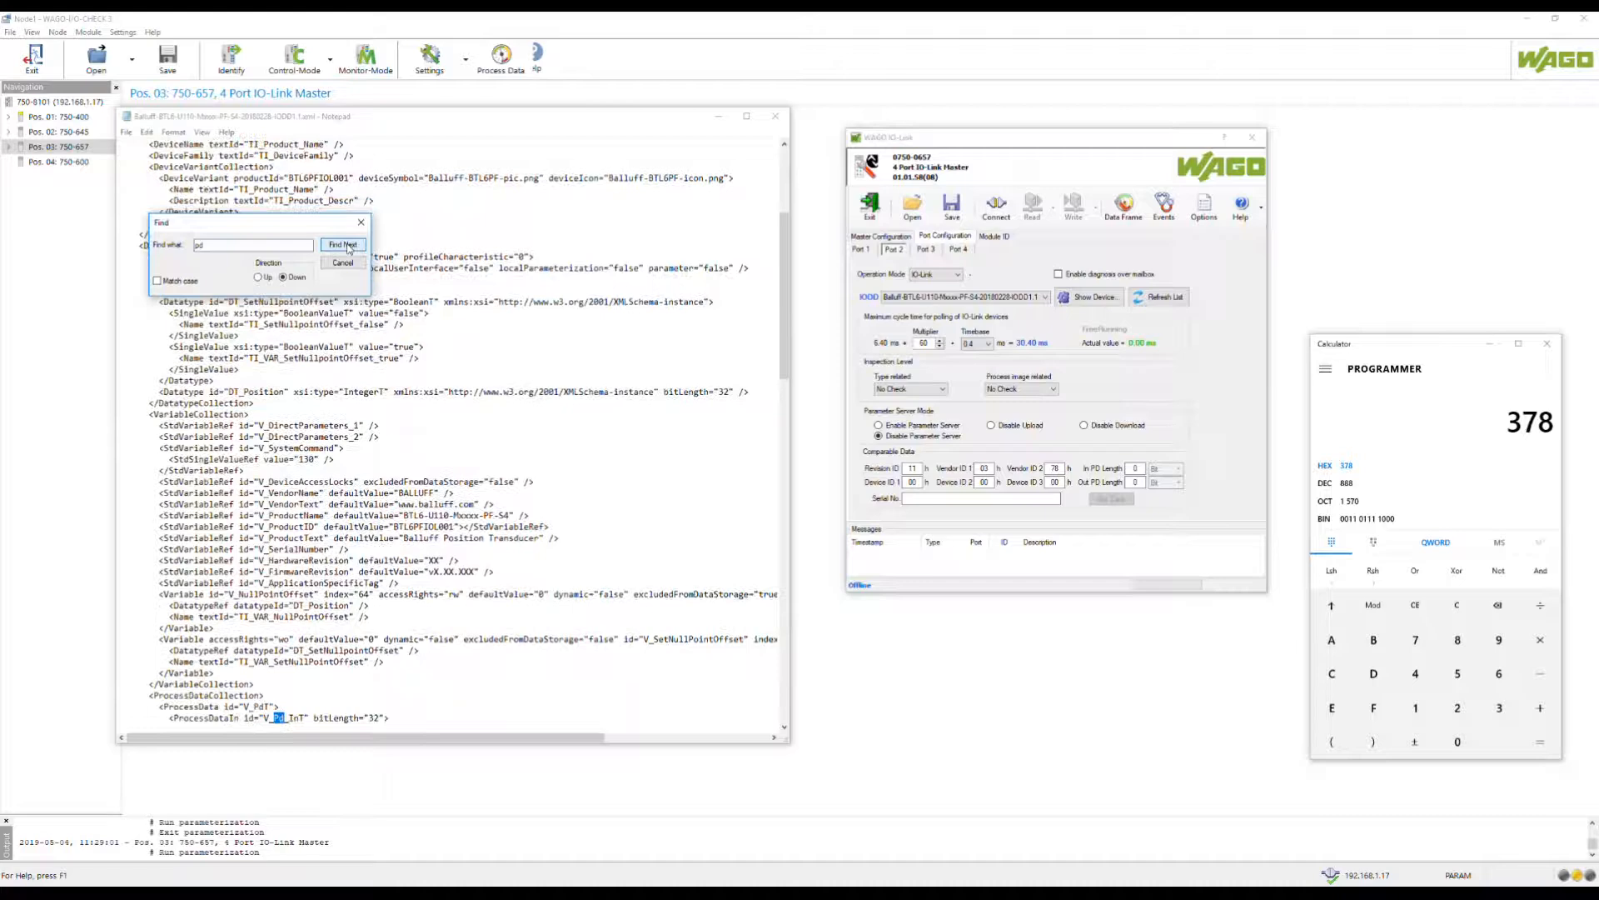
click(416, 651)
scroll(413, 638, down, 4)
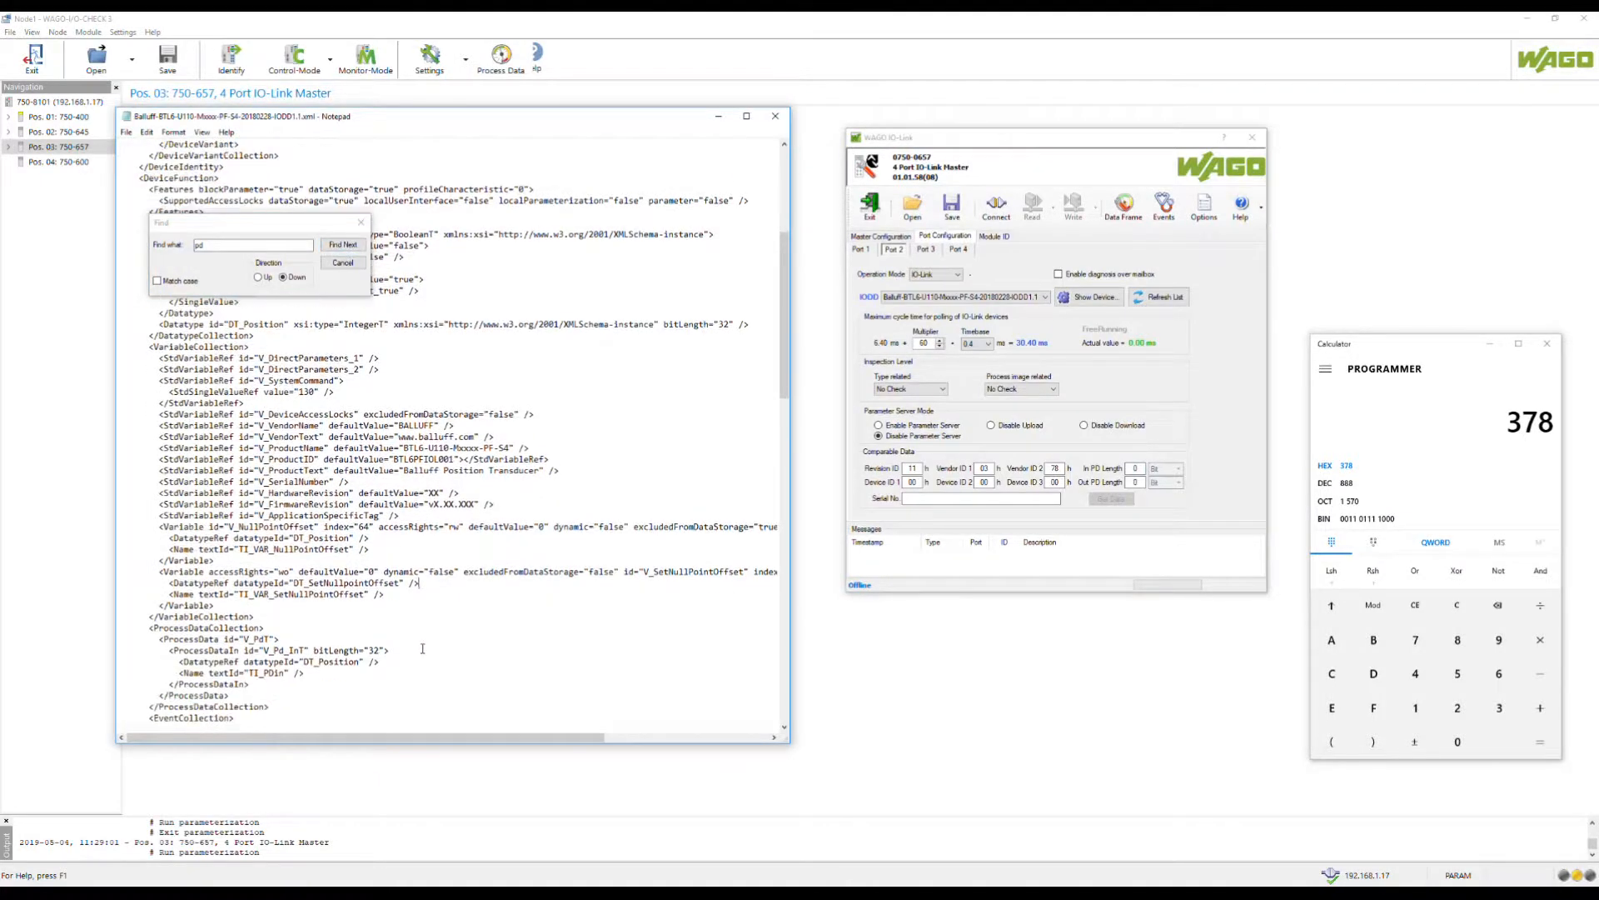
click(342, 263)
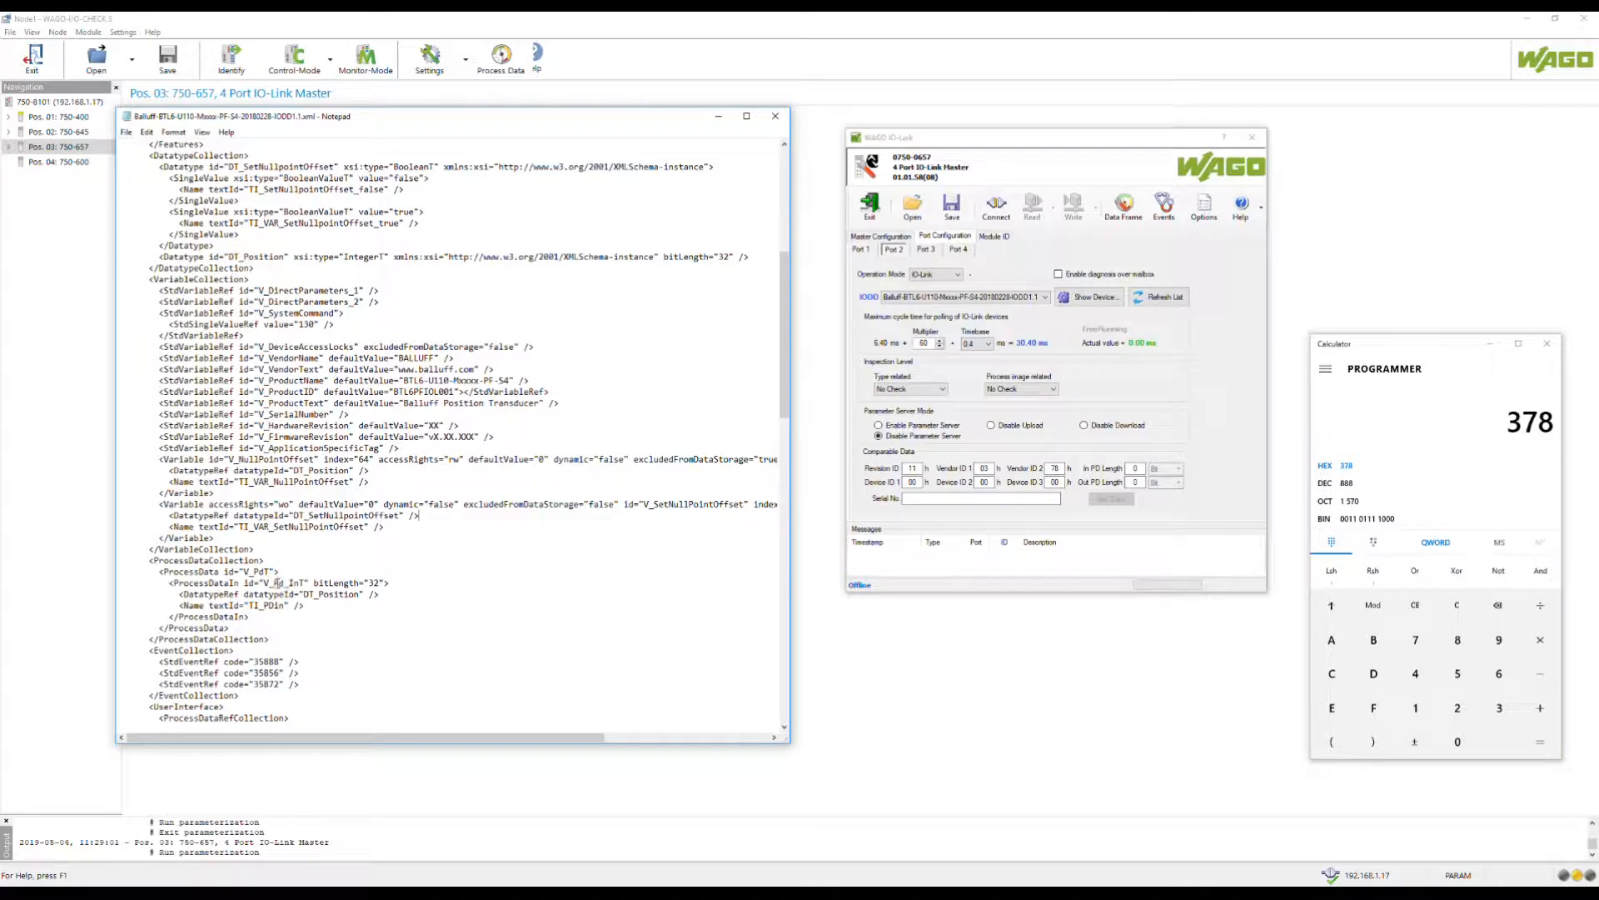
Highlight the ProcessDataIn bitLength in the IODD file and set Port 2's In PD Length to 32 in WAGO IO-Link
drag(274, 583, 385, 583)
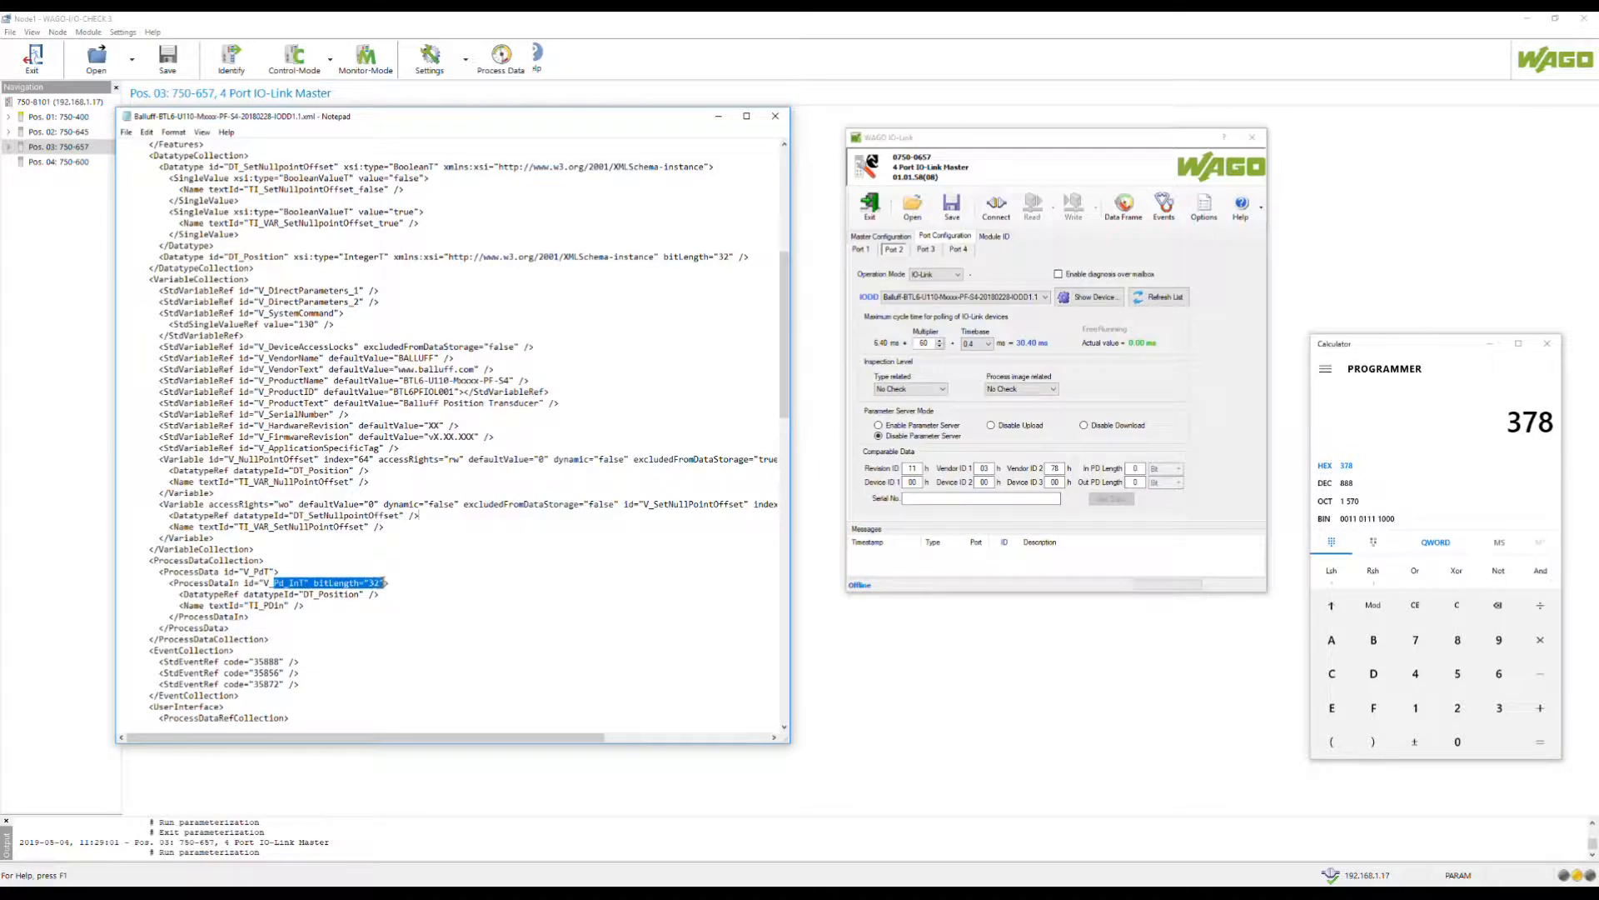
click(1134, 468)
text(32)
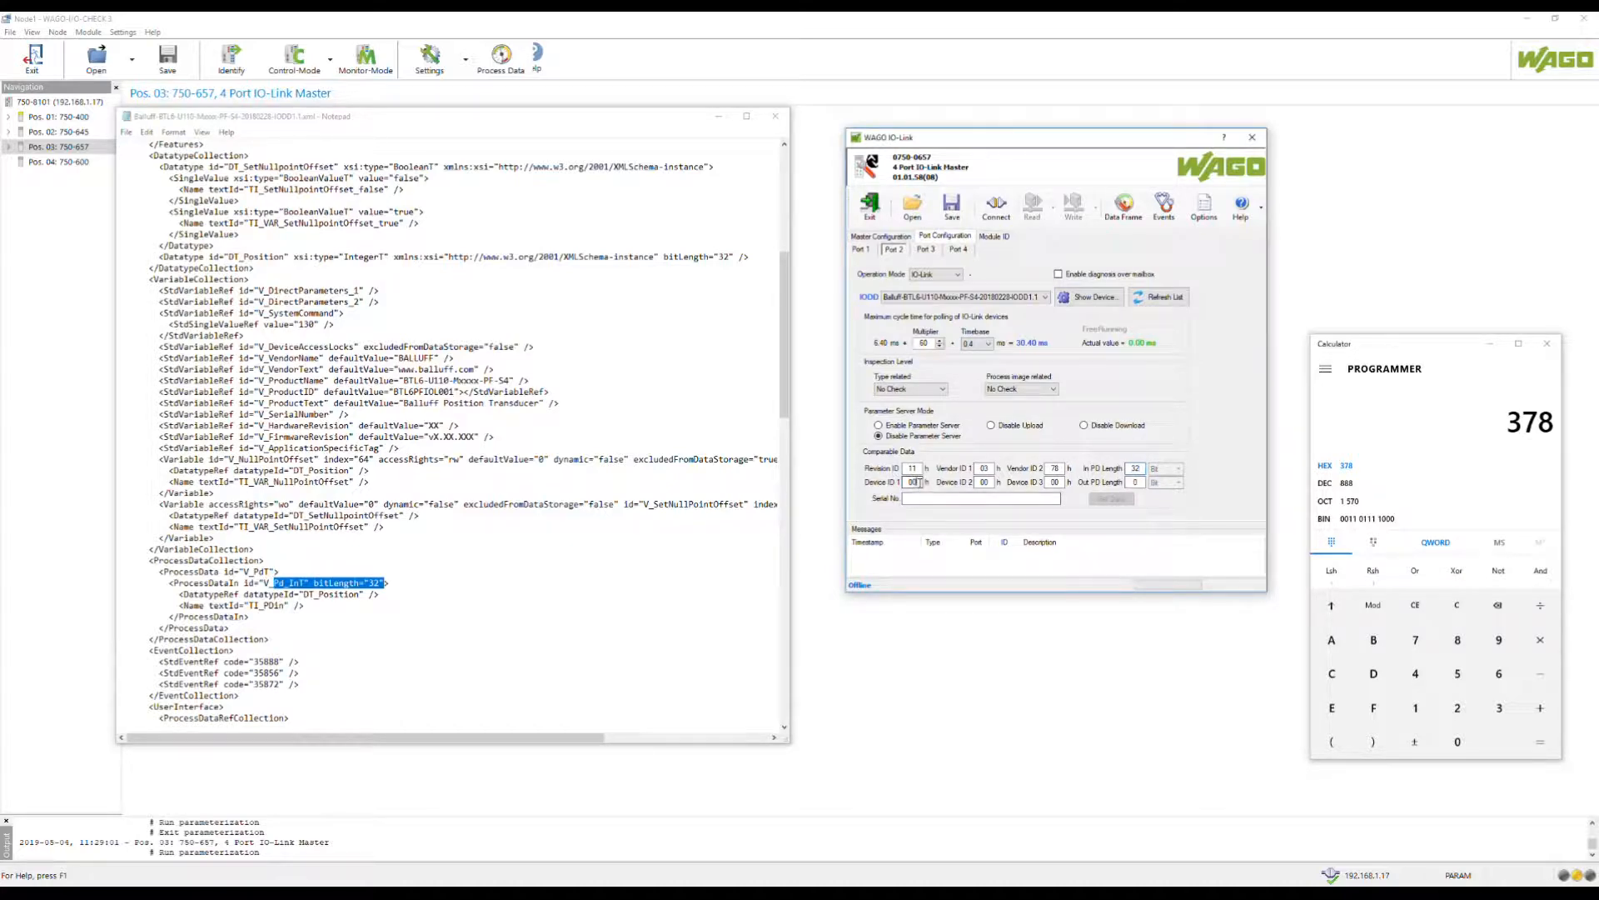
Copy the deviceId value 196865 from the IODD file and convert it from decimal to hexadecimal in Calculator
drag(785, 392, 770, 274)
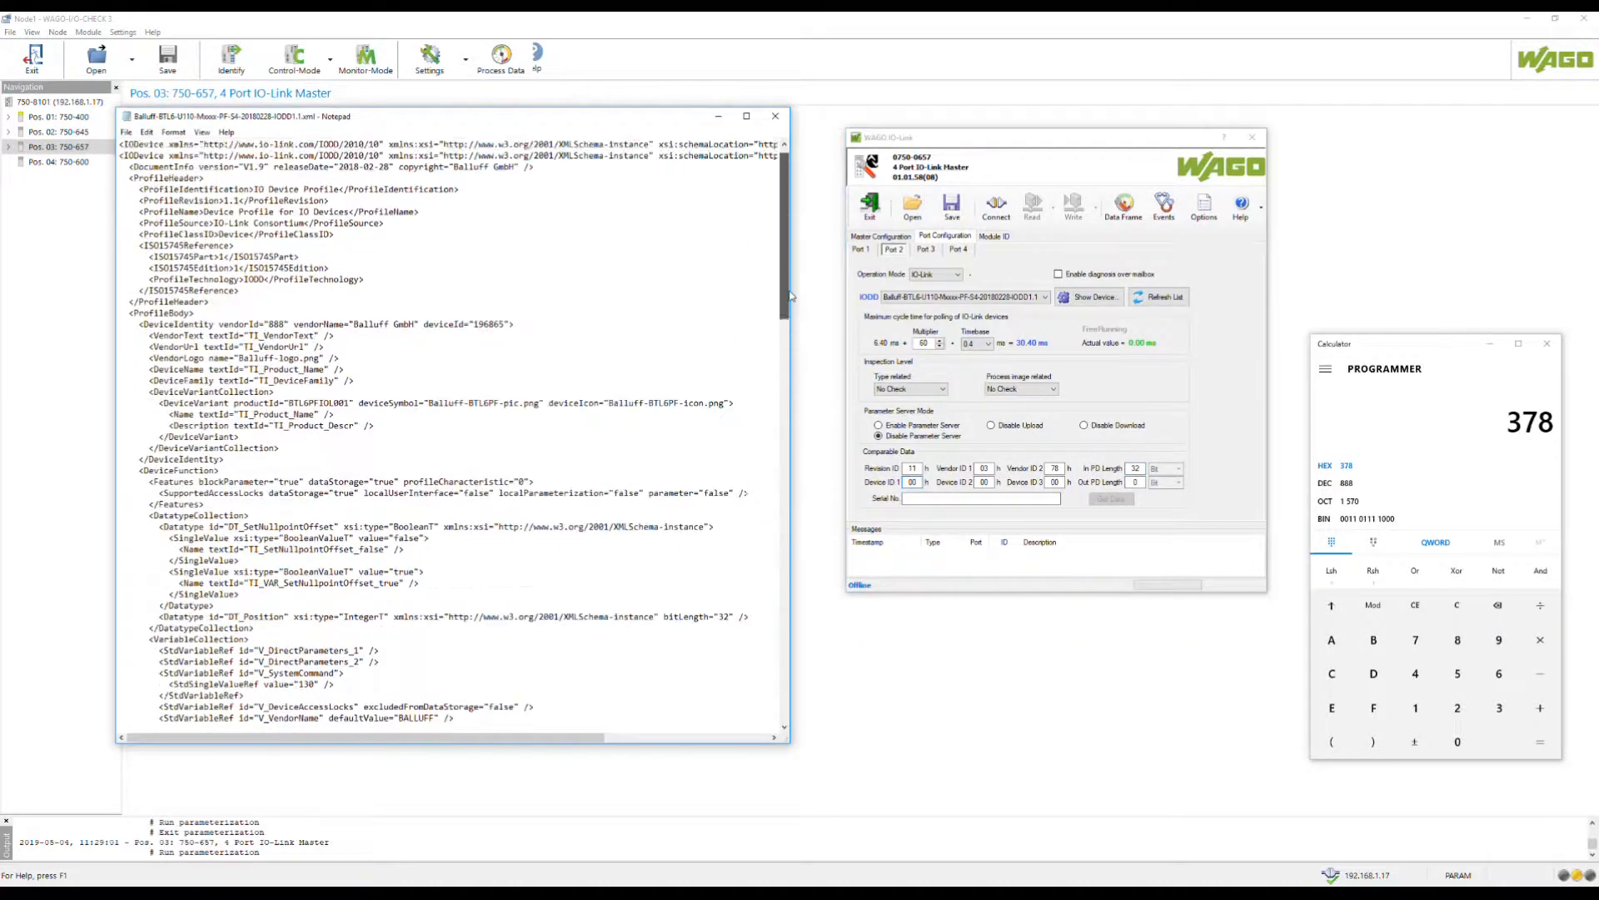
drag(423, 324, 514, 324)
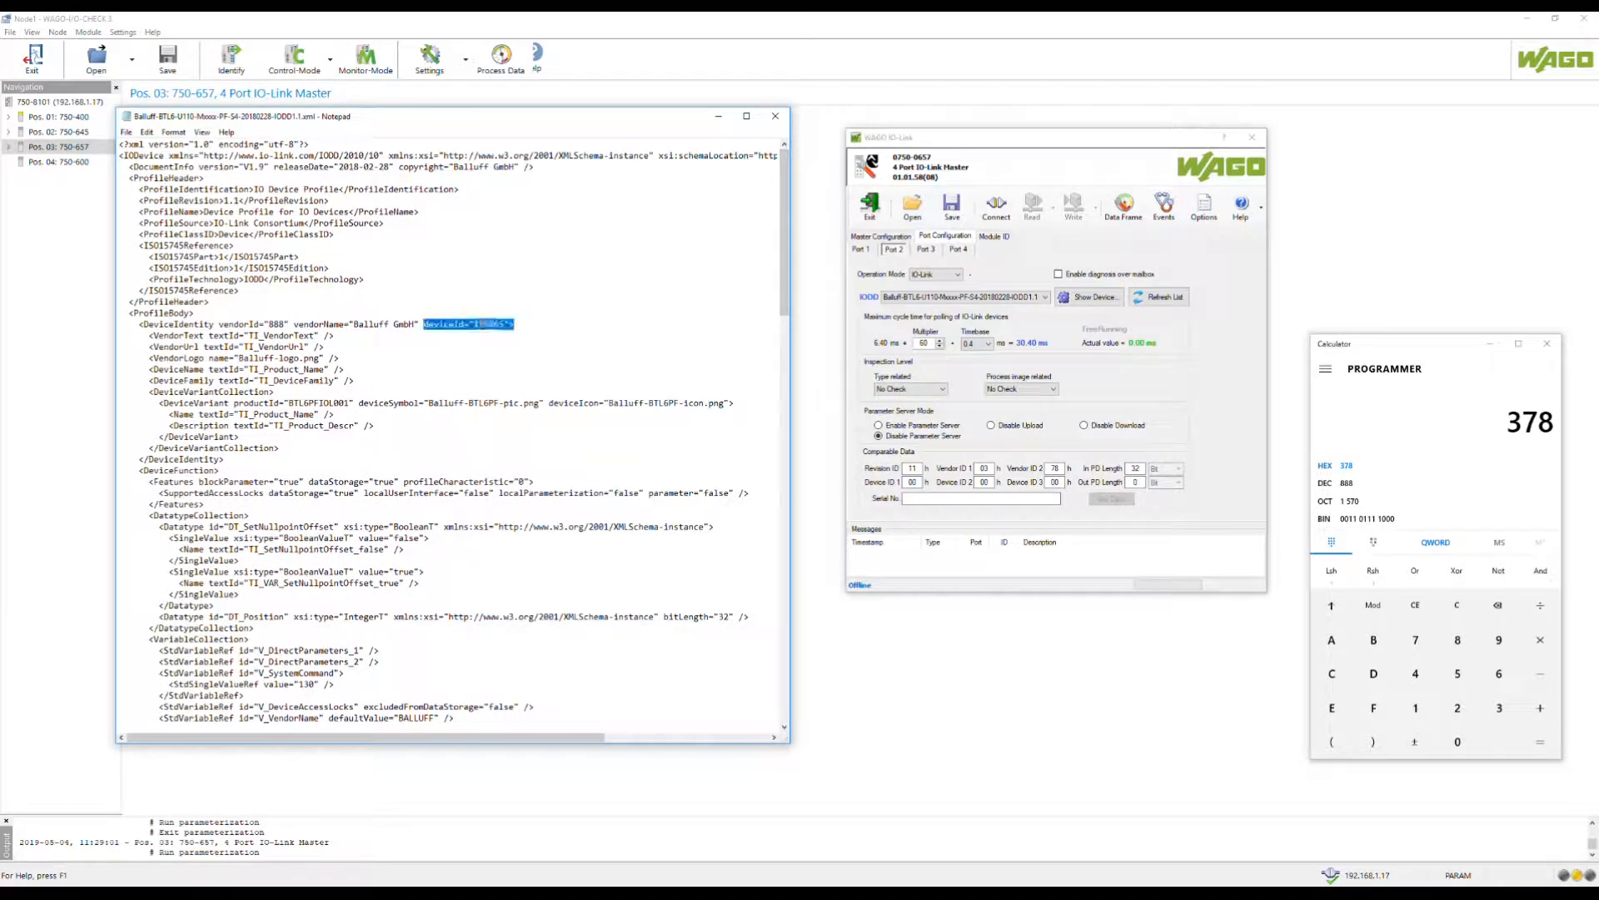
click(482, 368)
drag(474, 324, 505, 324)
right_click(498, 330)
click(520, 369)
click(1427, 614)
click(1325, 483)
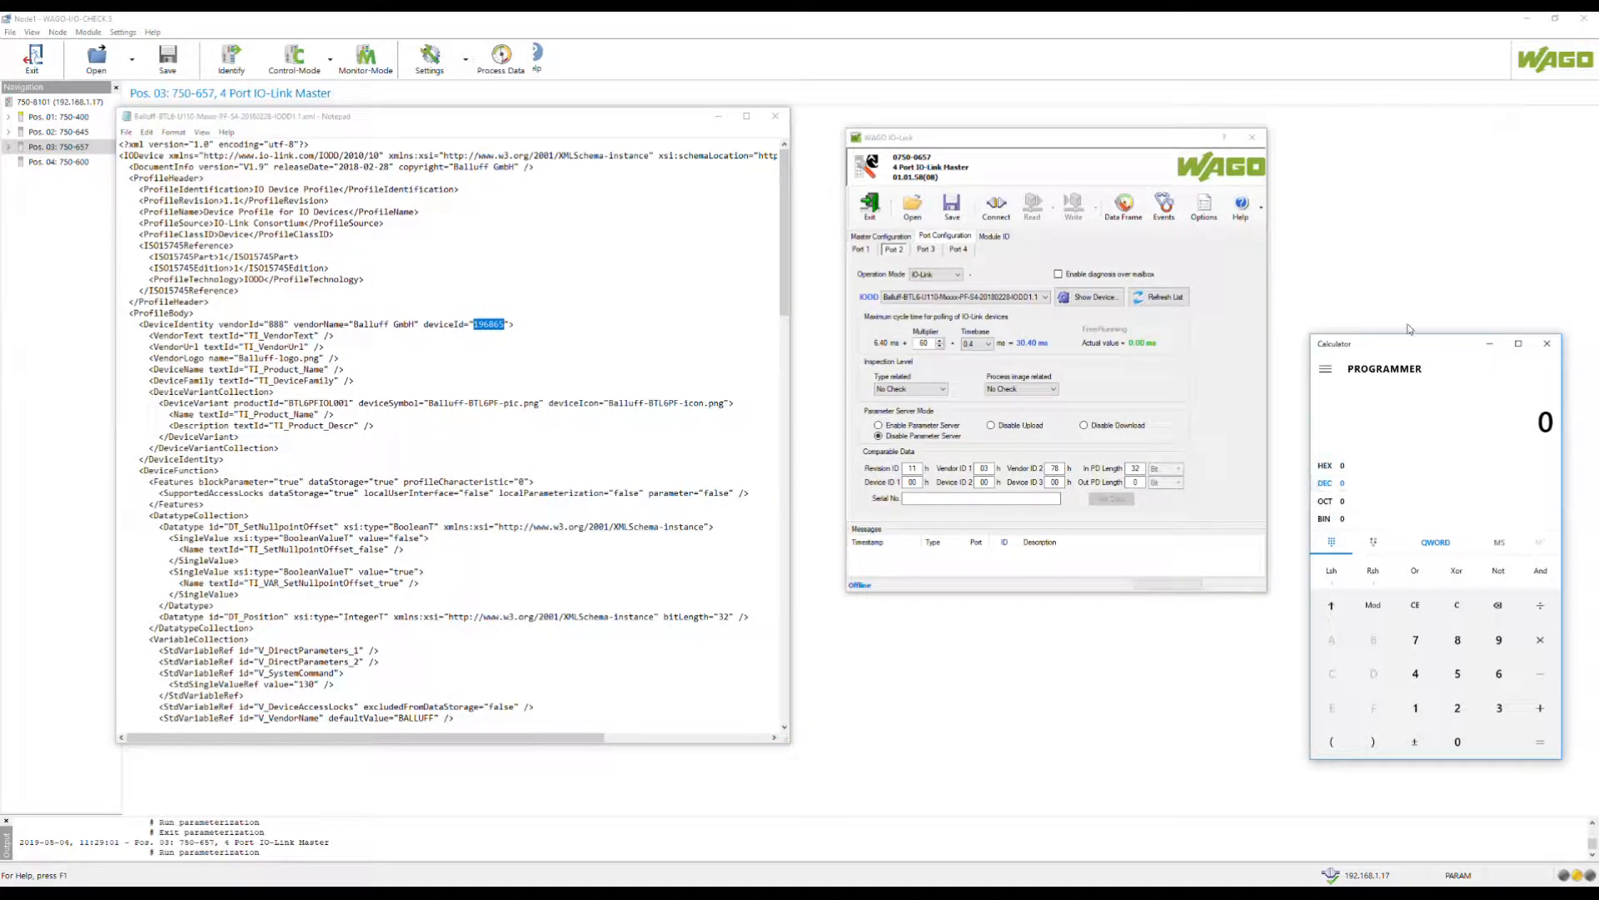
right_click(1426, 416)
click(1427, 402)
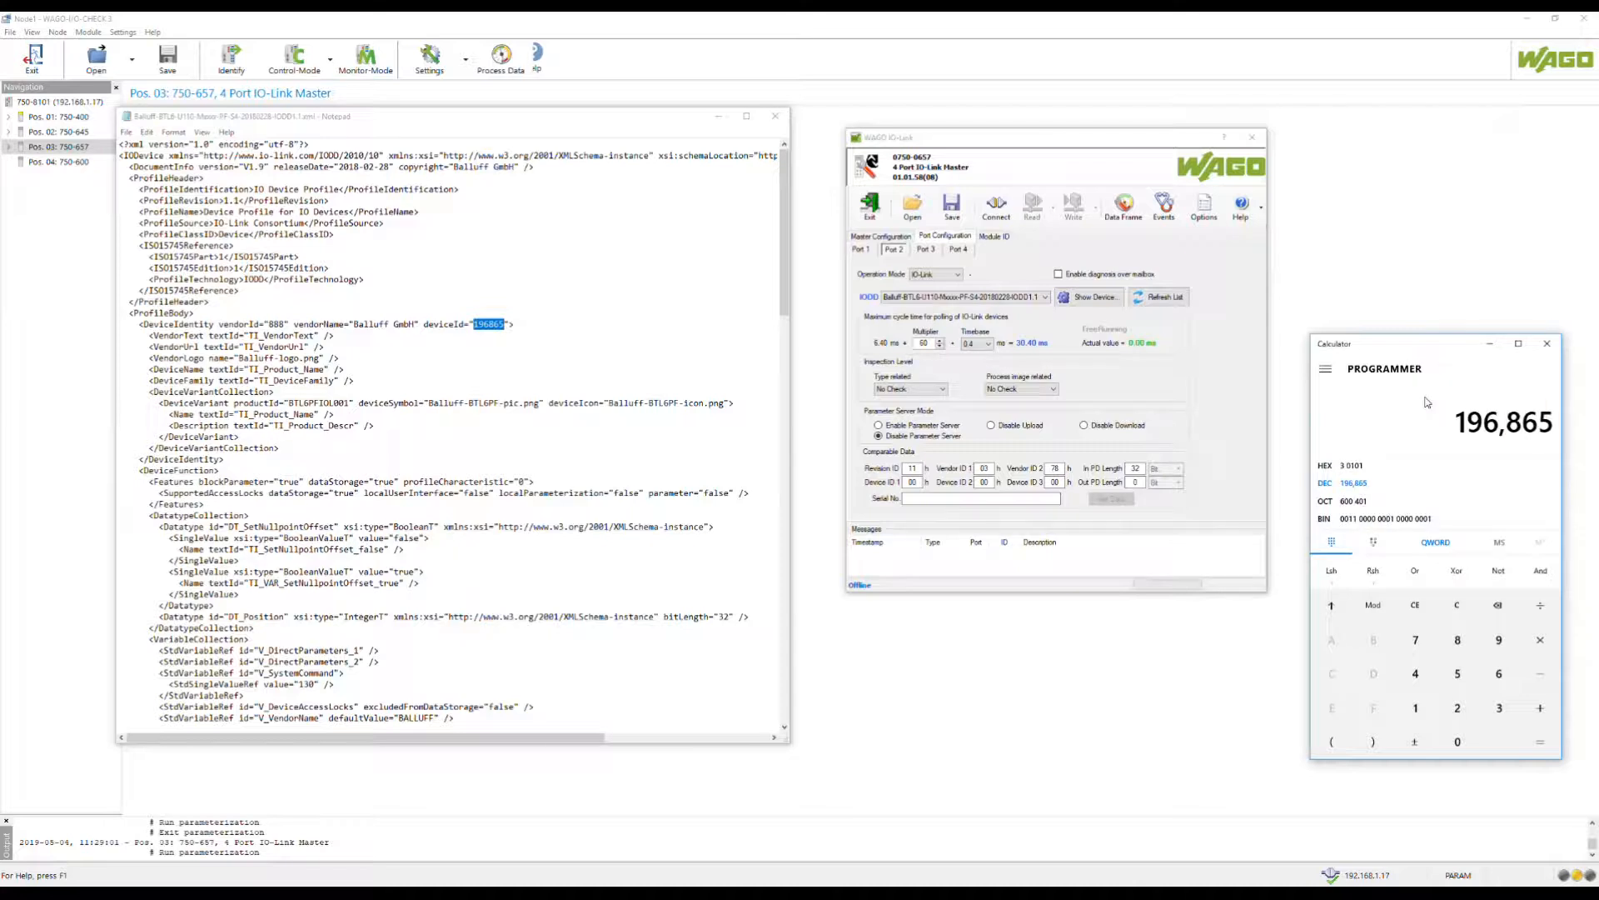
click(1348, 465)
Set Port 2's Device ID 1 to 03, Device ID 2 to 01 and Device ID 3 to 01 in WAGO IO-Link
drag(919, 483, 898, 489)
text(03)
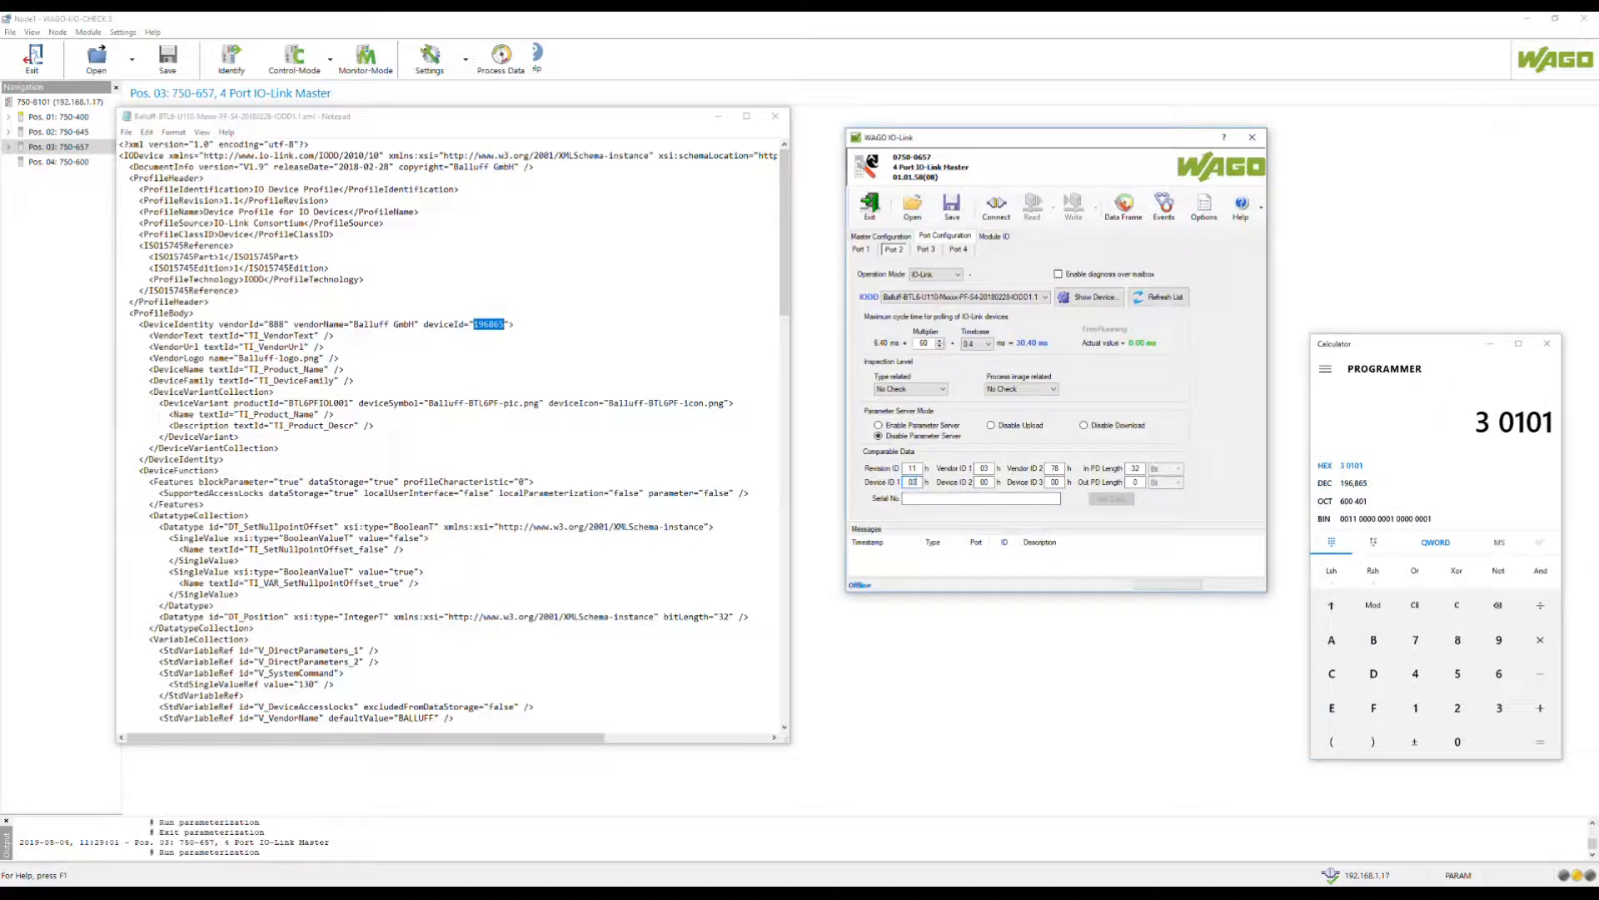
drag(990, 483, 971, 489)
text(0)
drag(1063, 481, 1035, 486)
text(01)
key(Tab)
Search the rest of the BTL6 IODD file in Notepad for "pd" to check for output process data
click(146, 132)
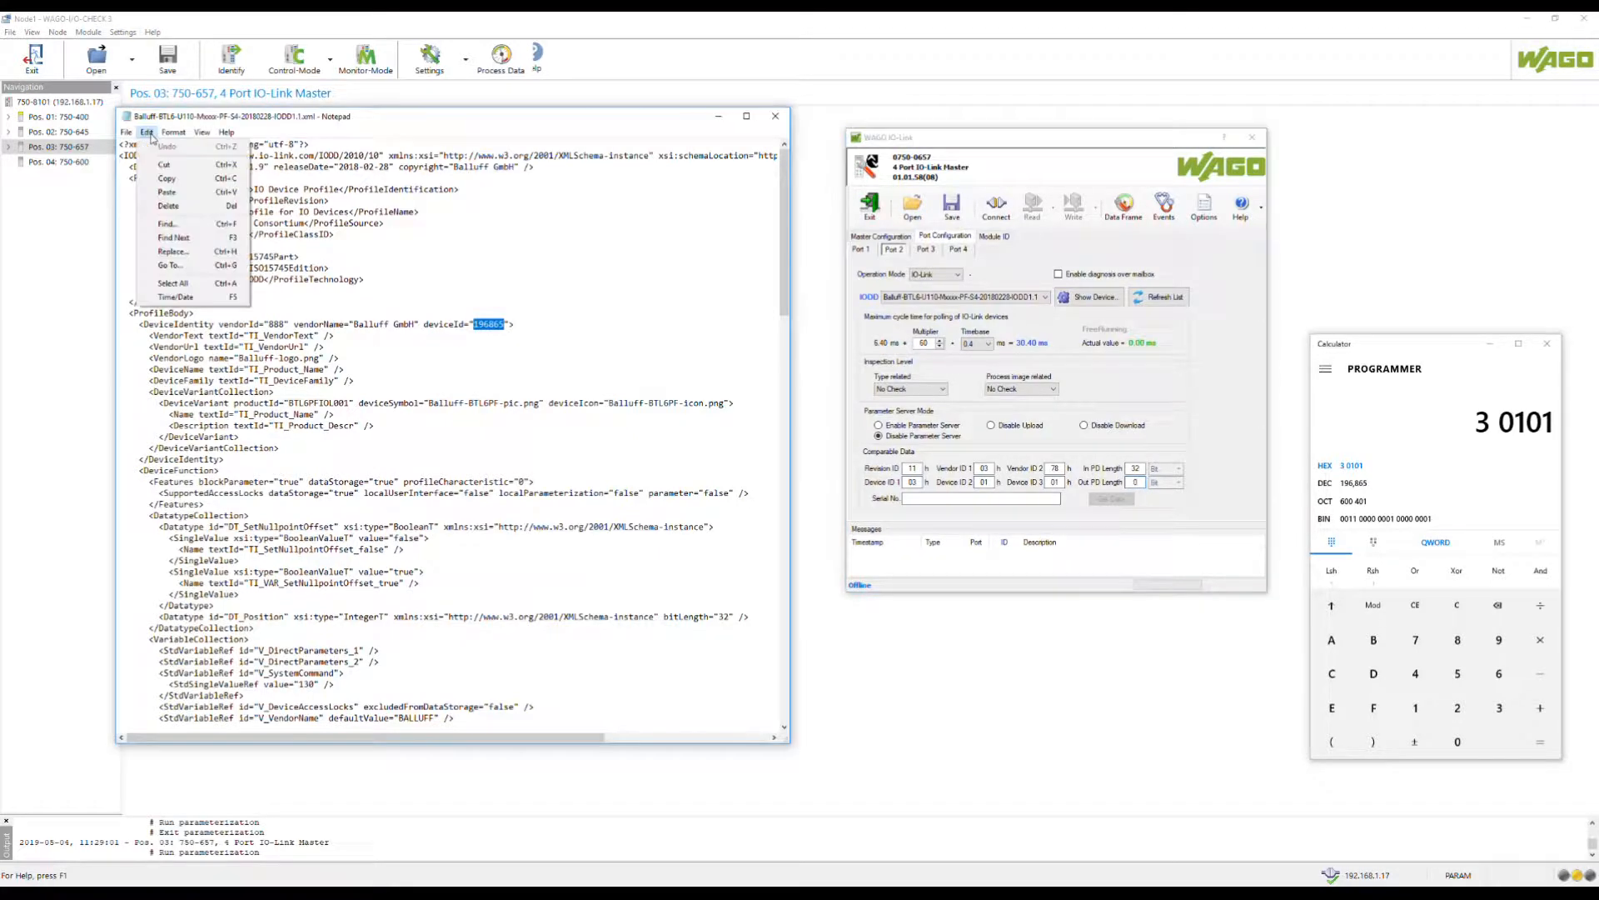
click(167, 223)
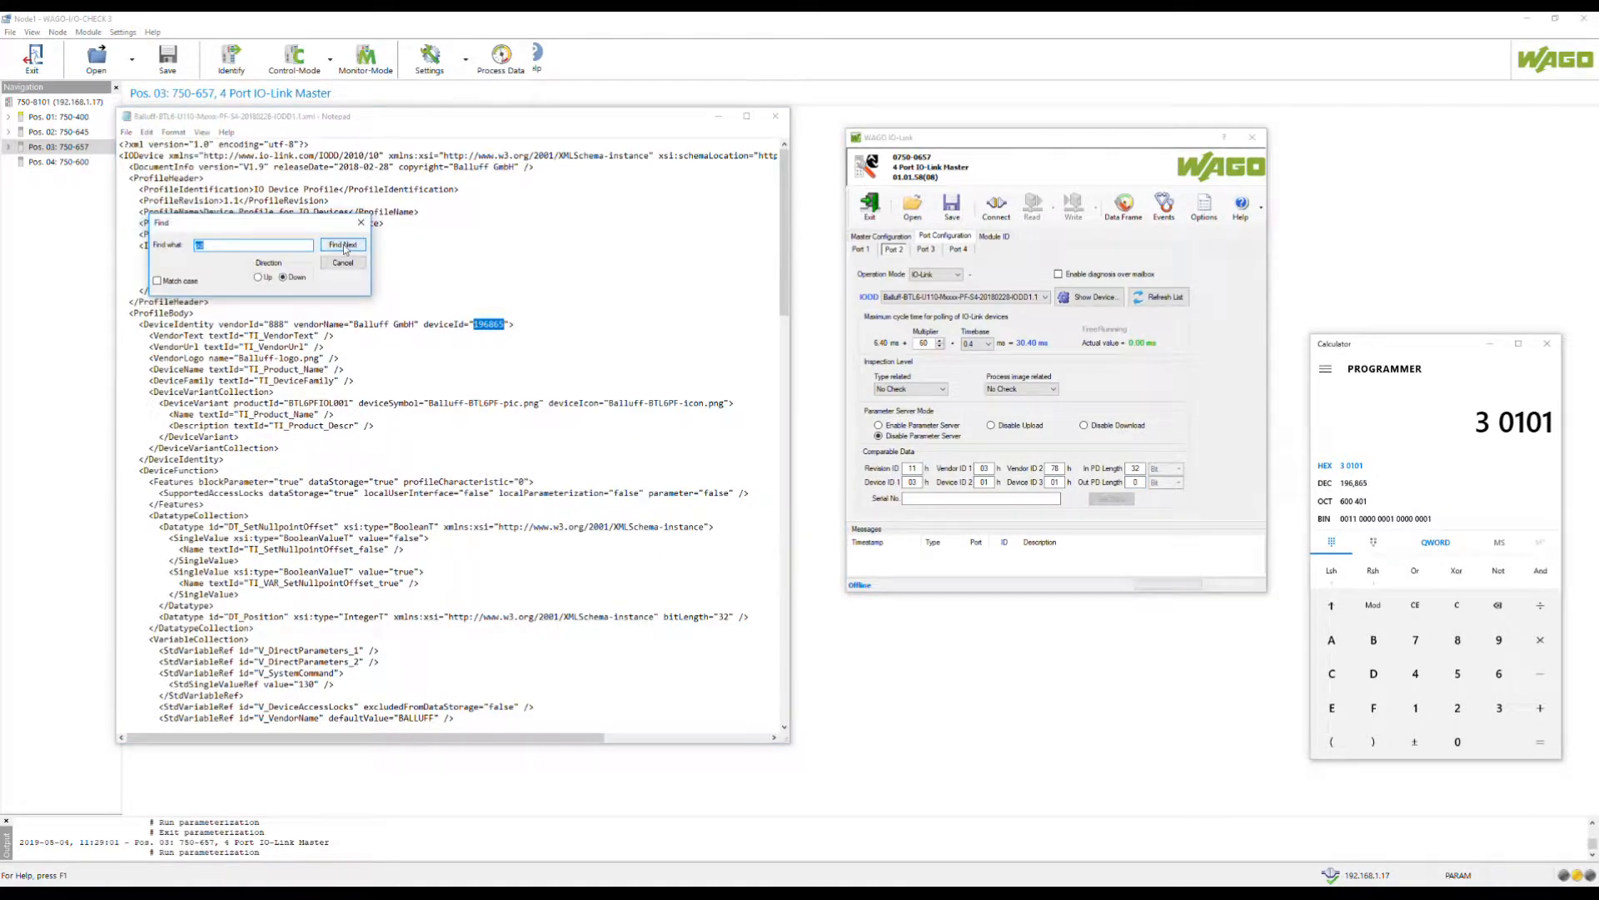
click(341, 248)
click(342, 247)
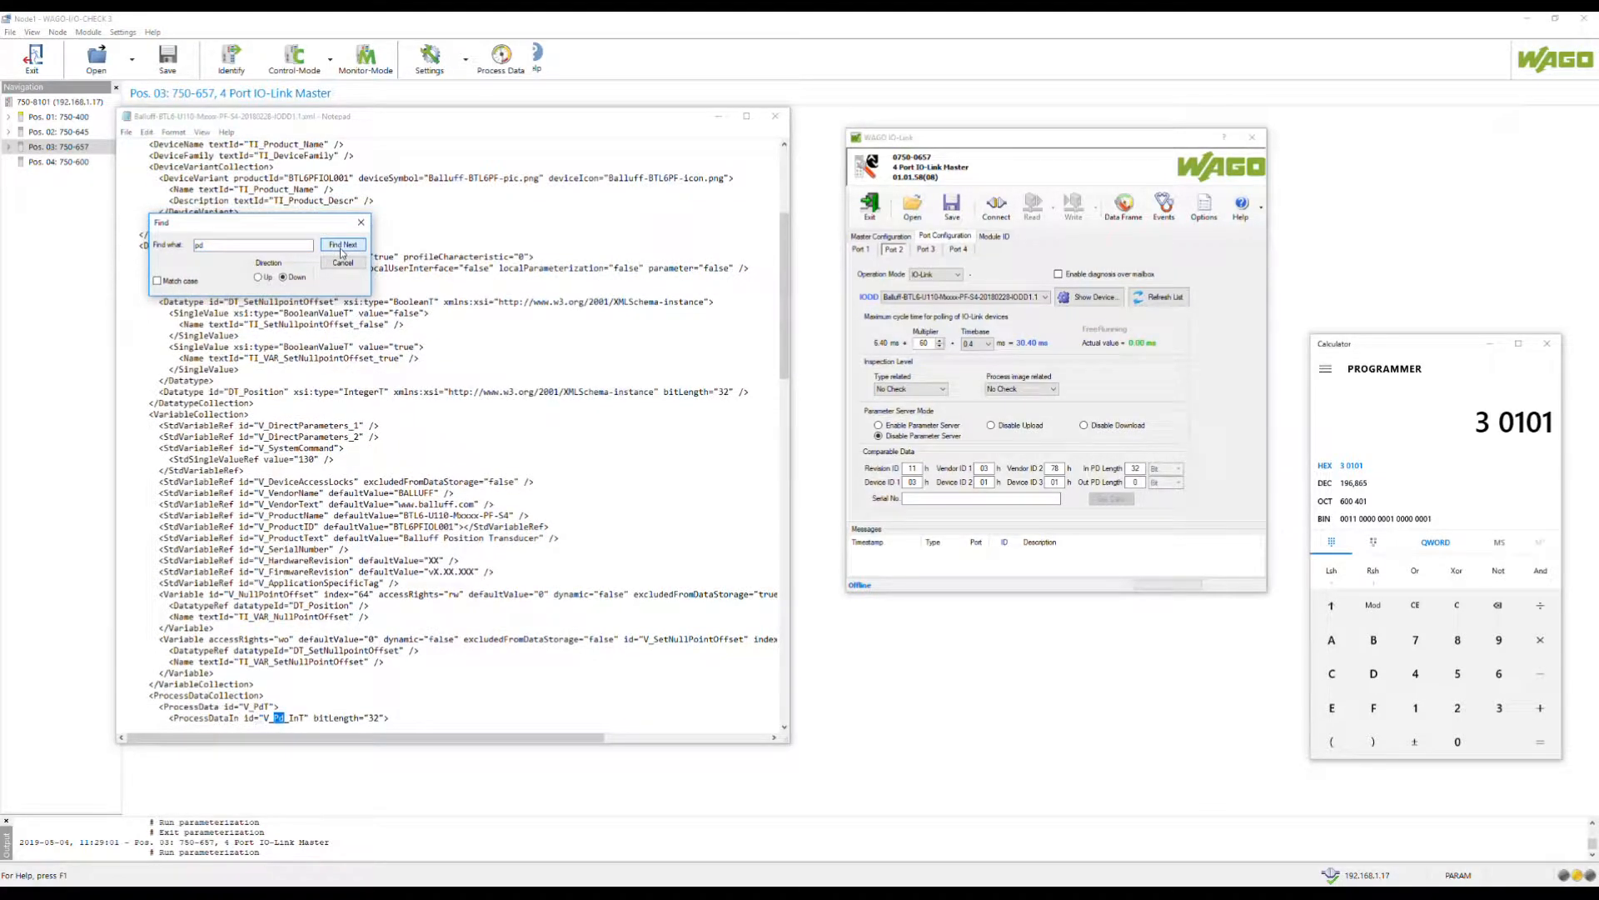
click(341, 247)
click(341, 246)
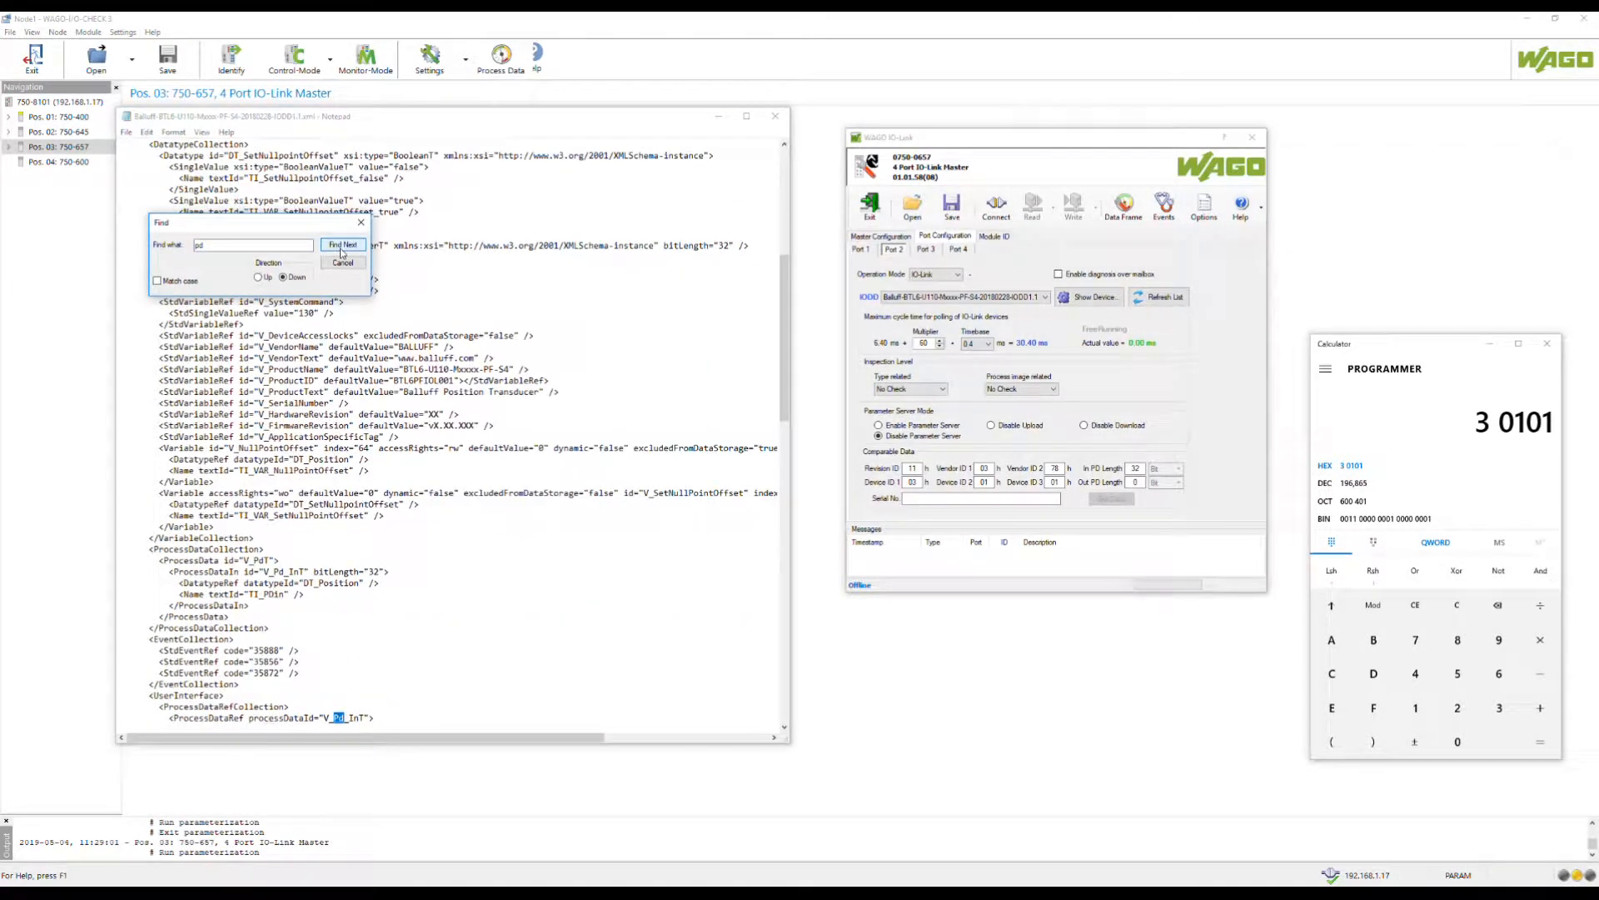
click(341, 246)
click(341, 250)
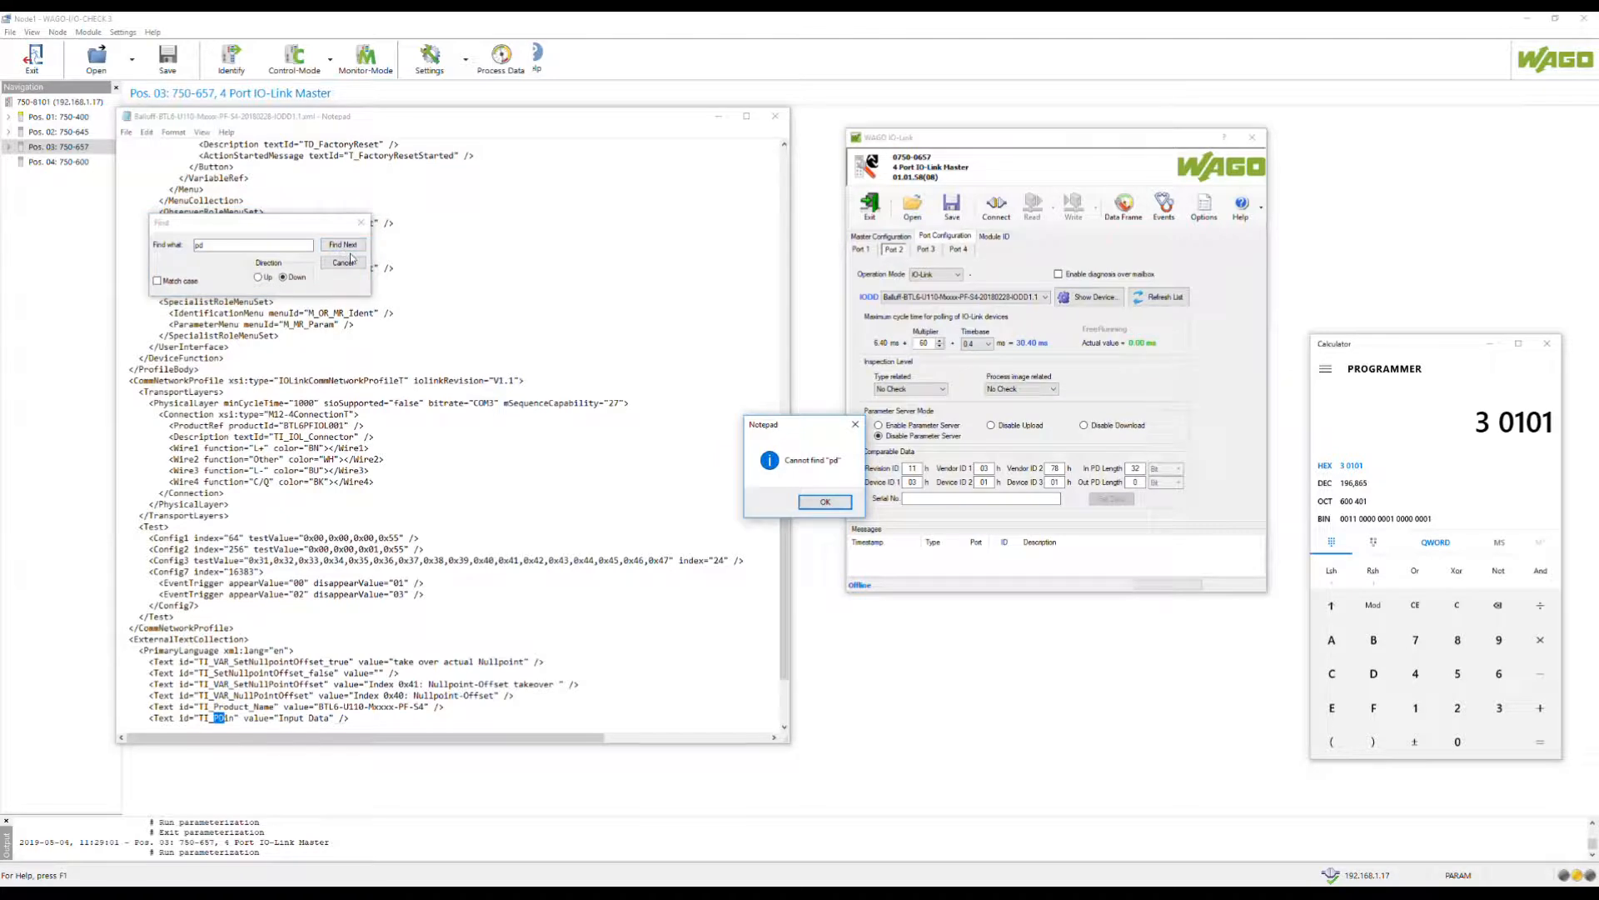
click(824, 503)
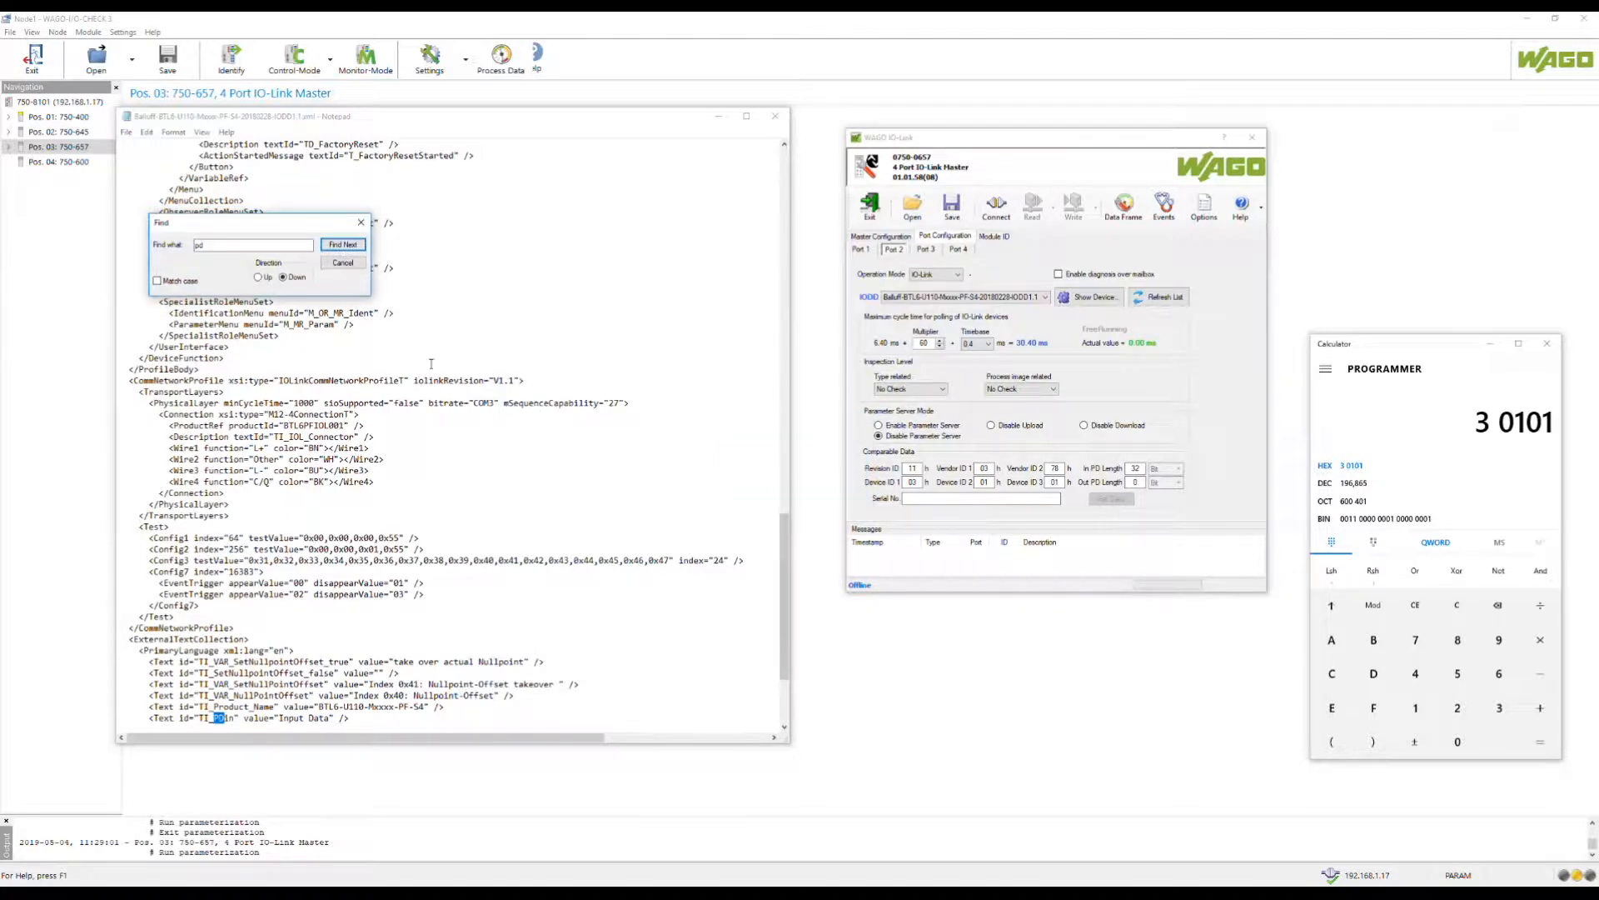
click(343, 263)
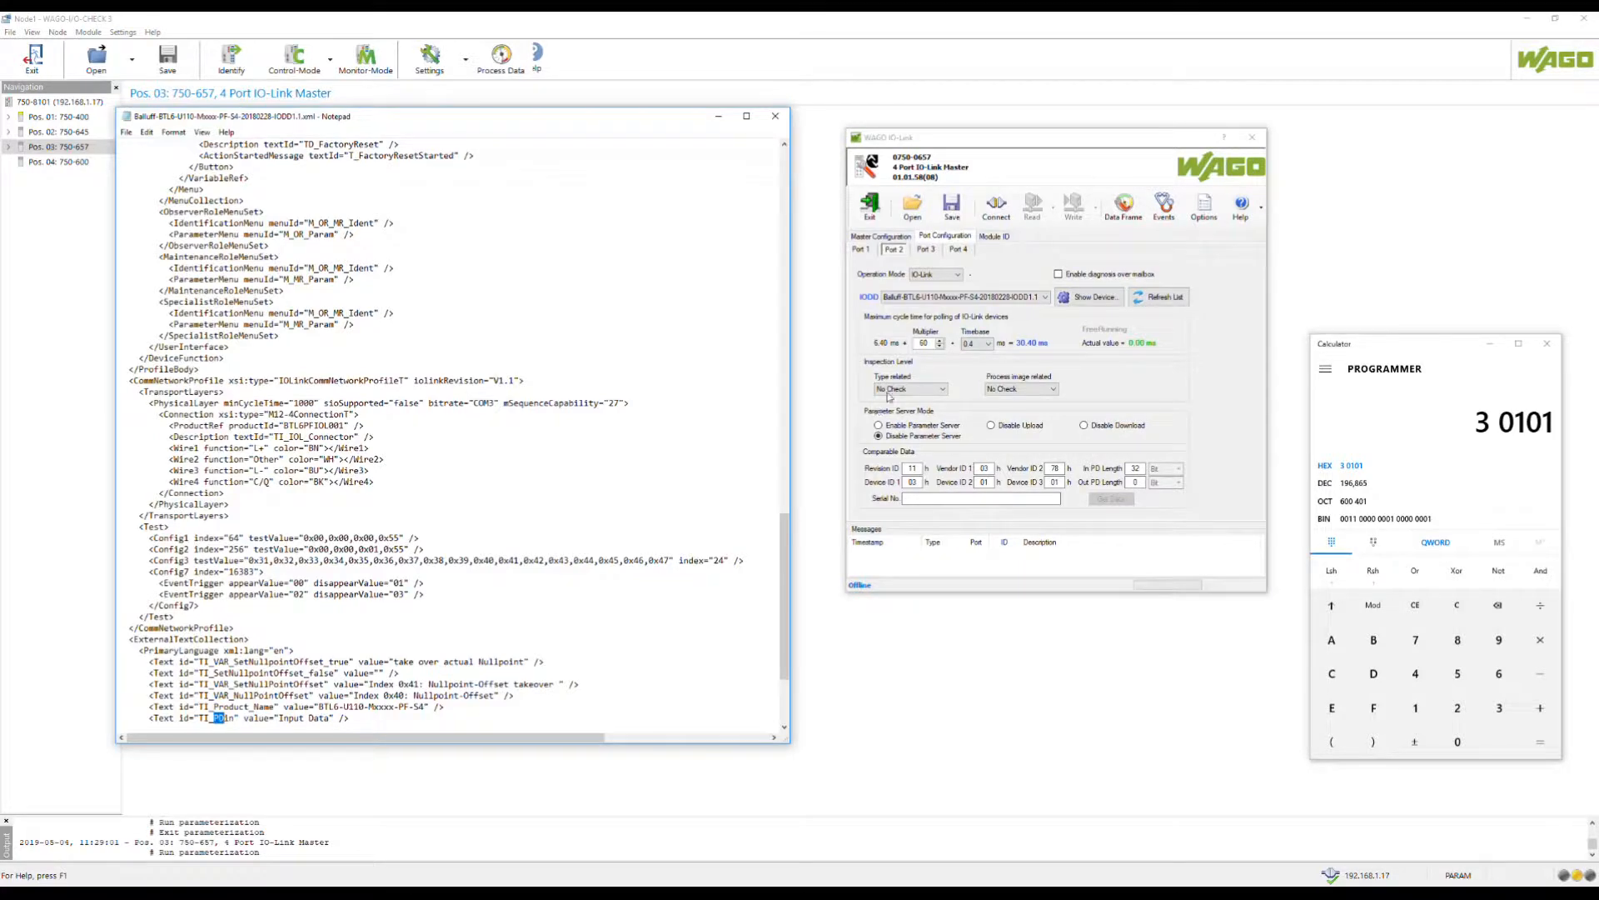
Review the configurations of Ports 3, 2 and 1 in WAGO IO-Link, and close the IODD file and Calculator
click(928, 251)
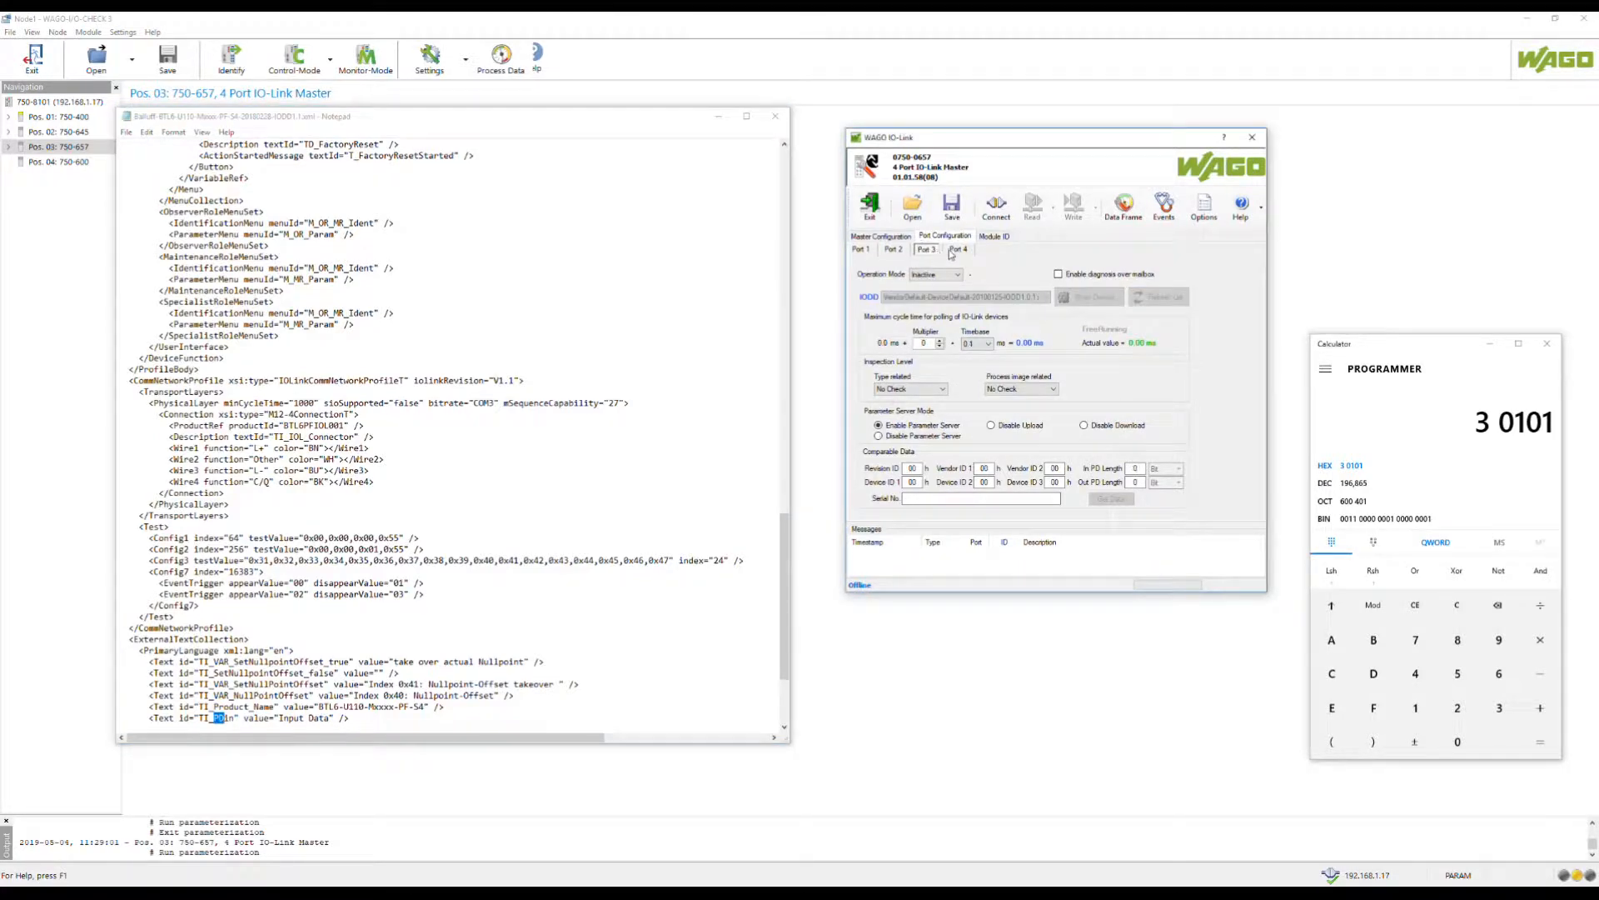
click(891, 251)
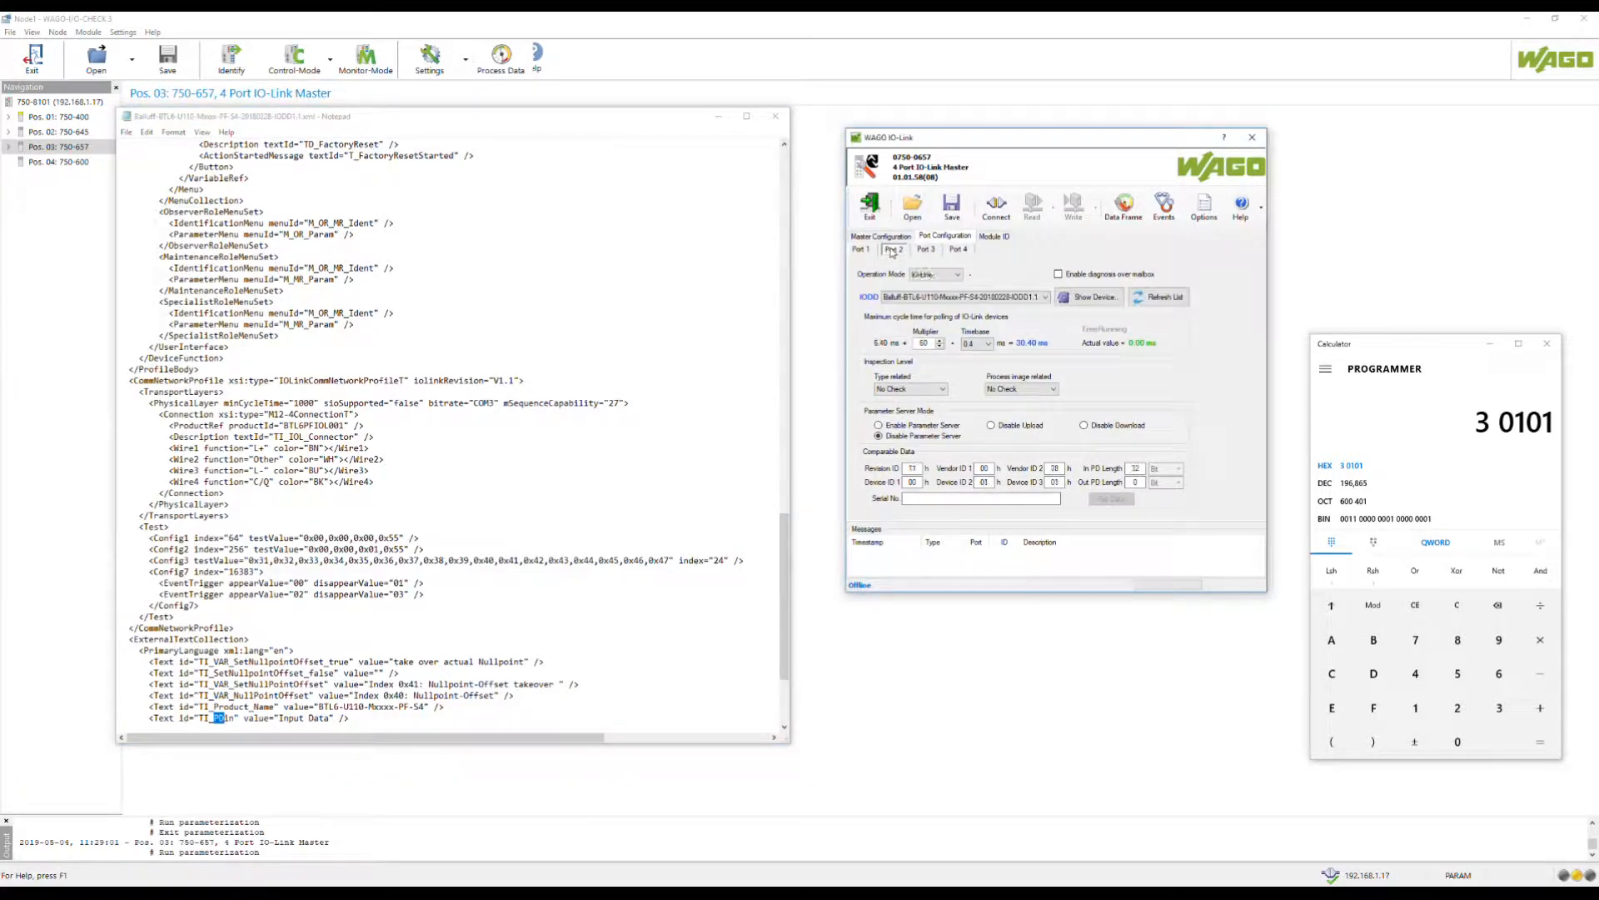
click(862, 251)
click(896, 251)
click(777, 117)
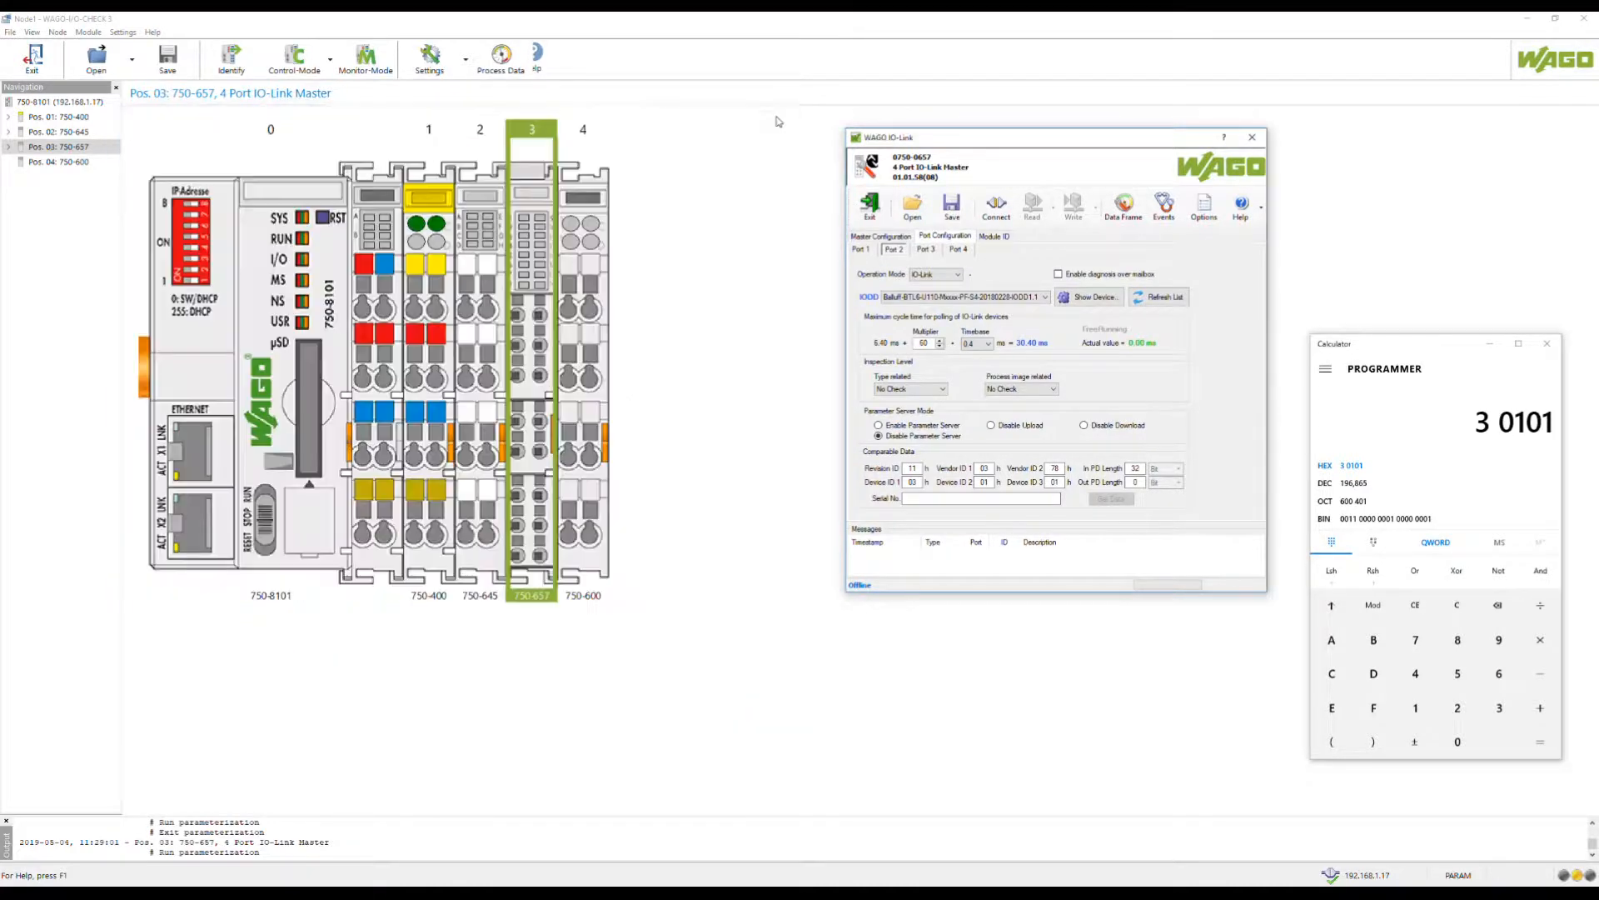
click(1546, 343)
Enable Auto Calc segmentation in the master configuration and set the input lengths to 1 for Port 1 and 4 for Port 2
click(862, 249)
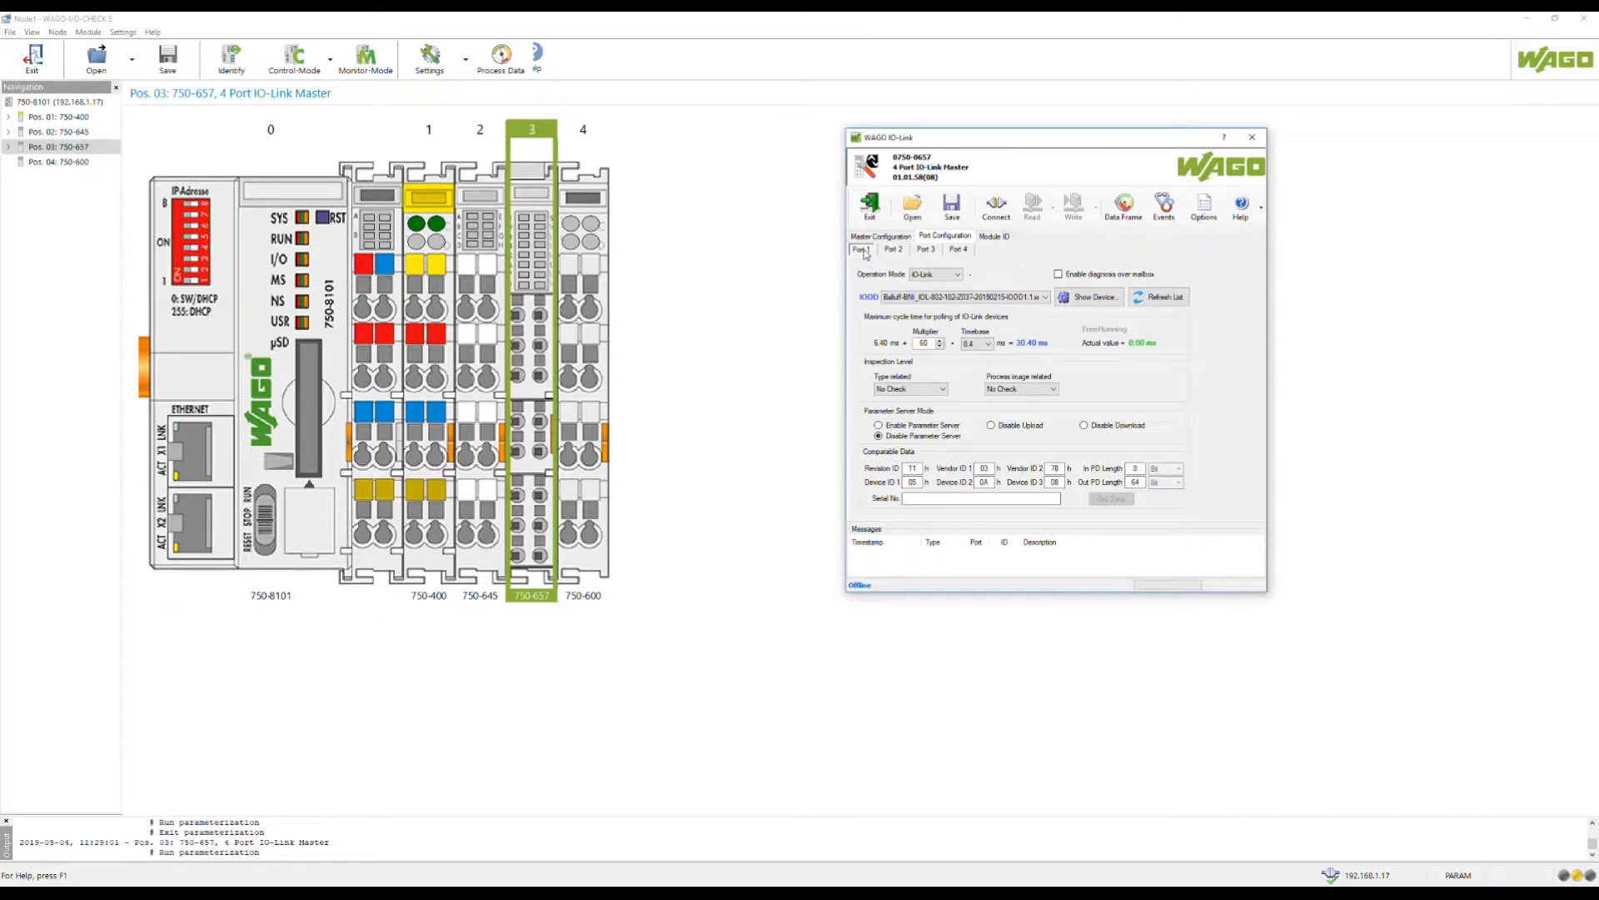
click(867, 238)
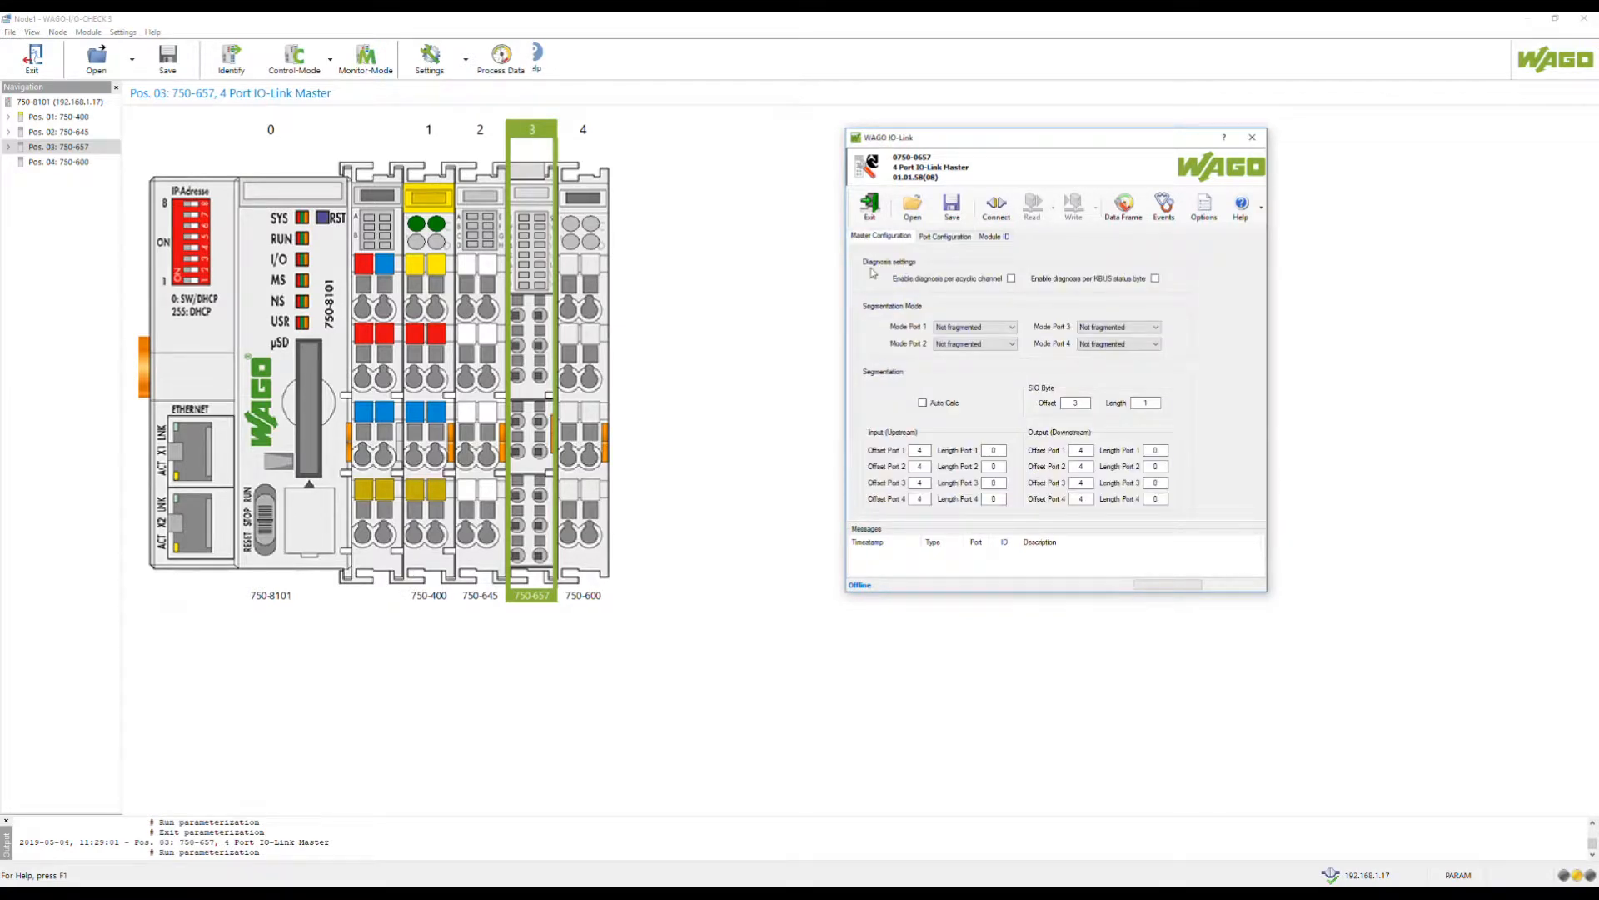
click(923, 403)
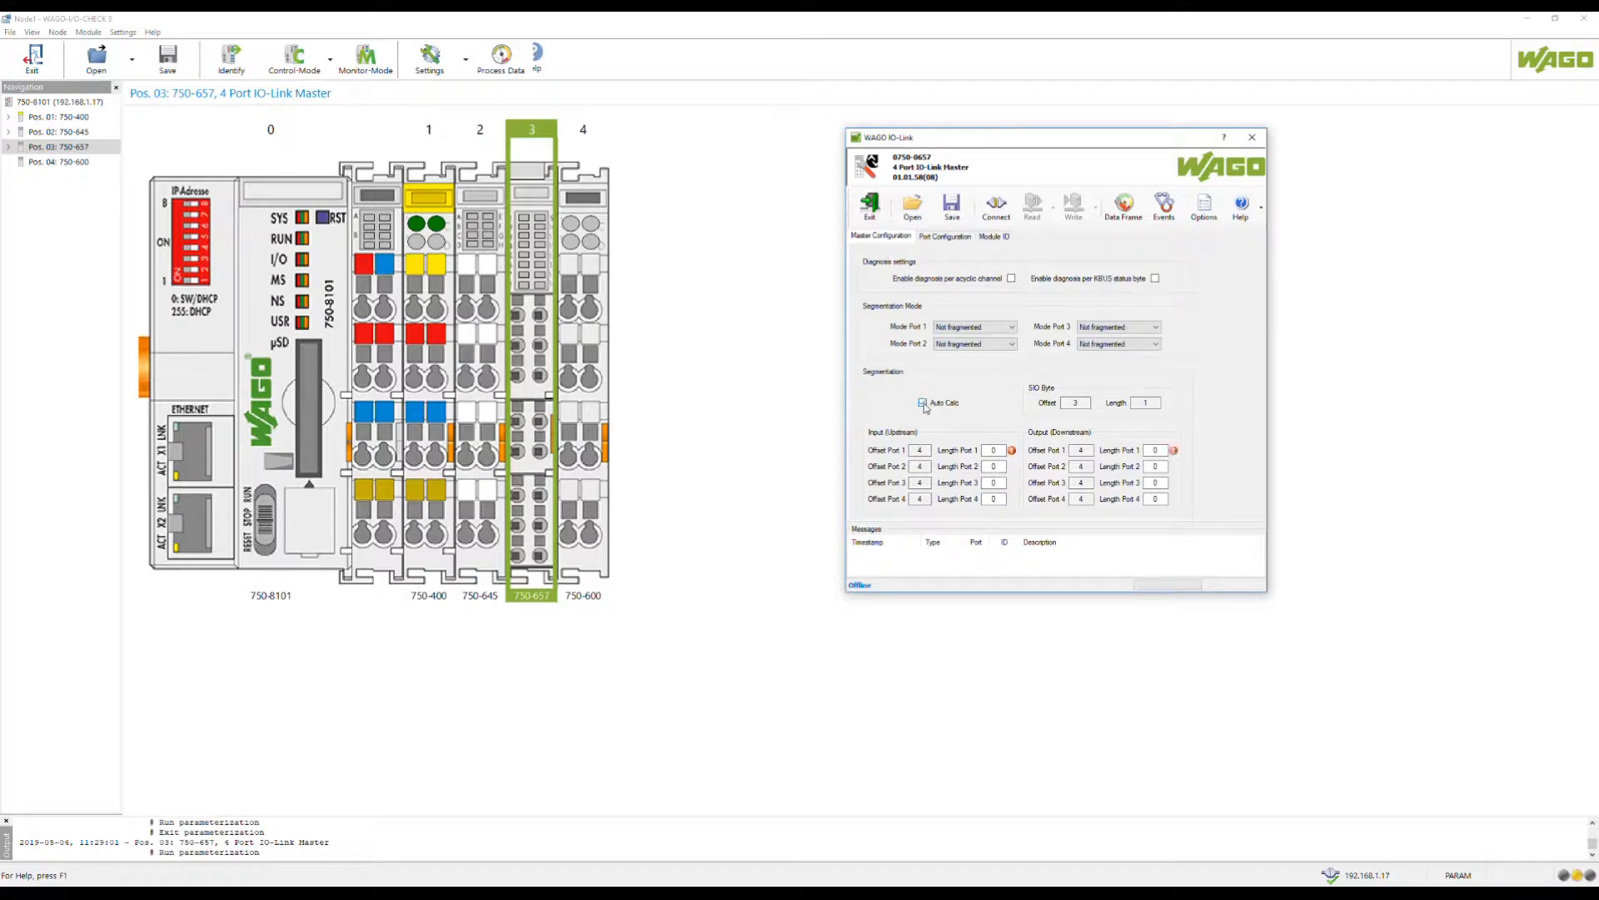
double_click(997, 449)
mouse_move(1014, 472)
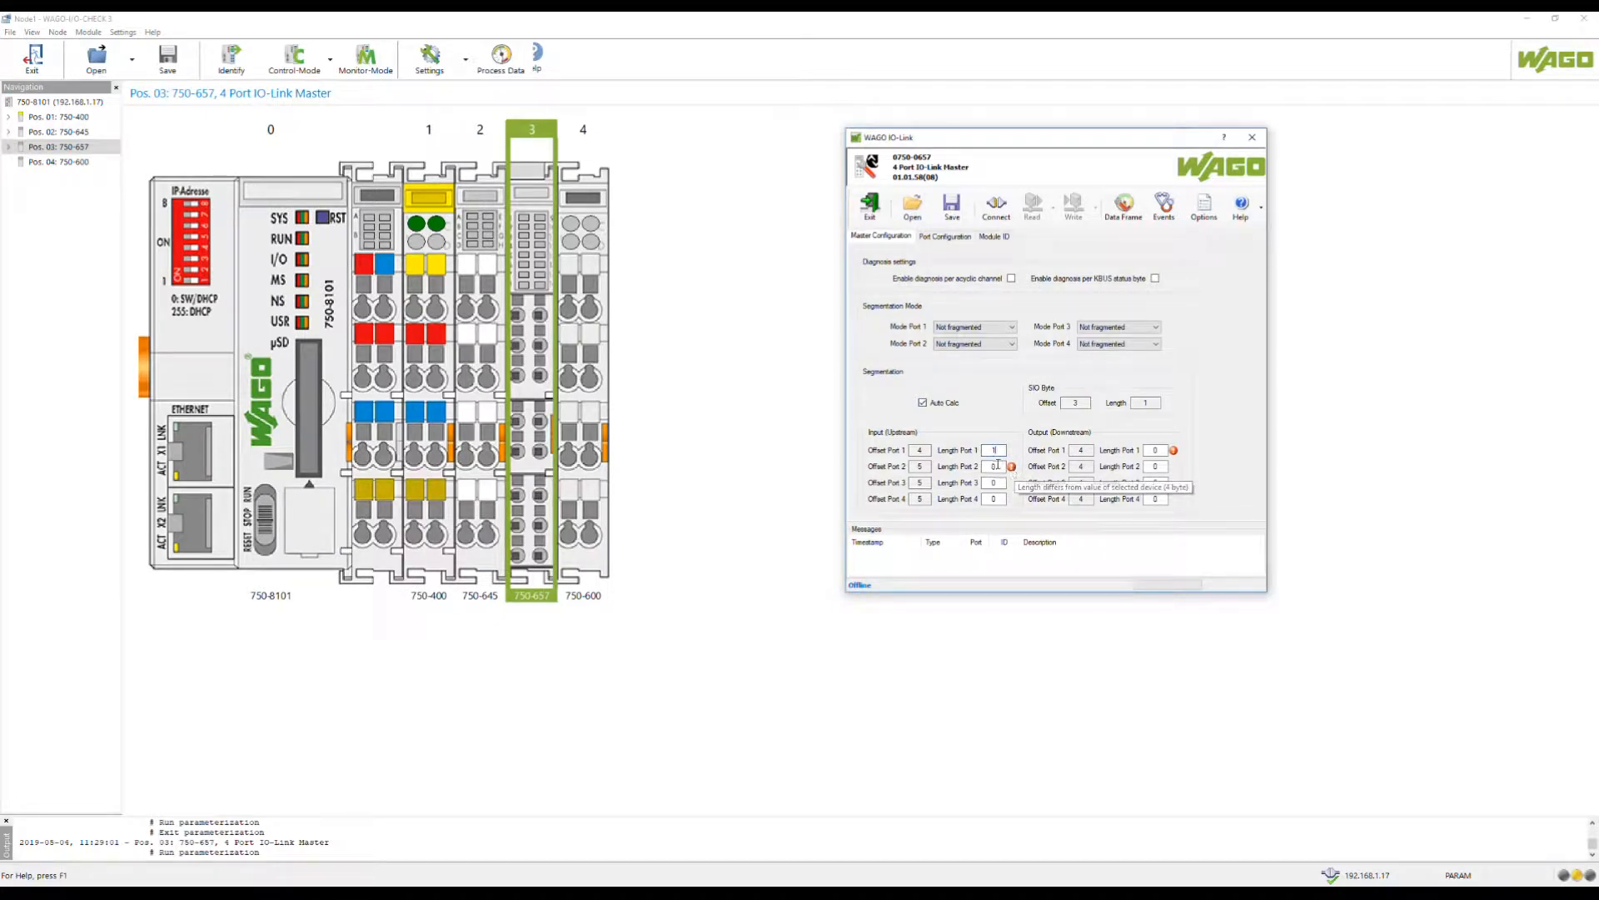
double_click(994, 467)
text(4)
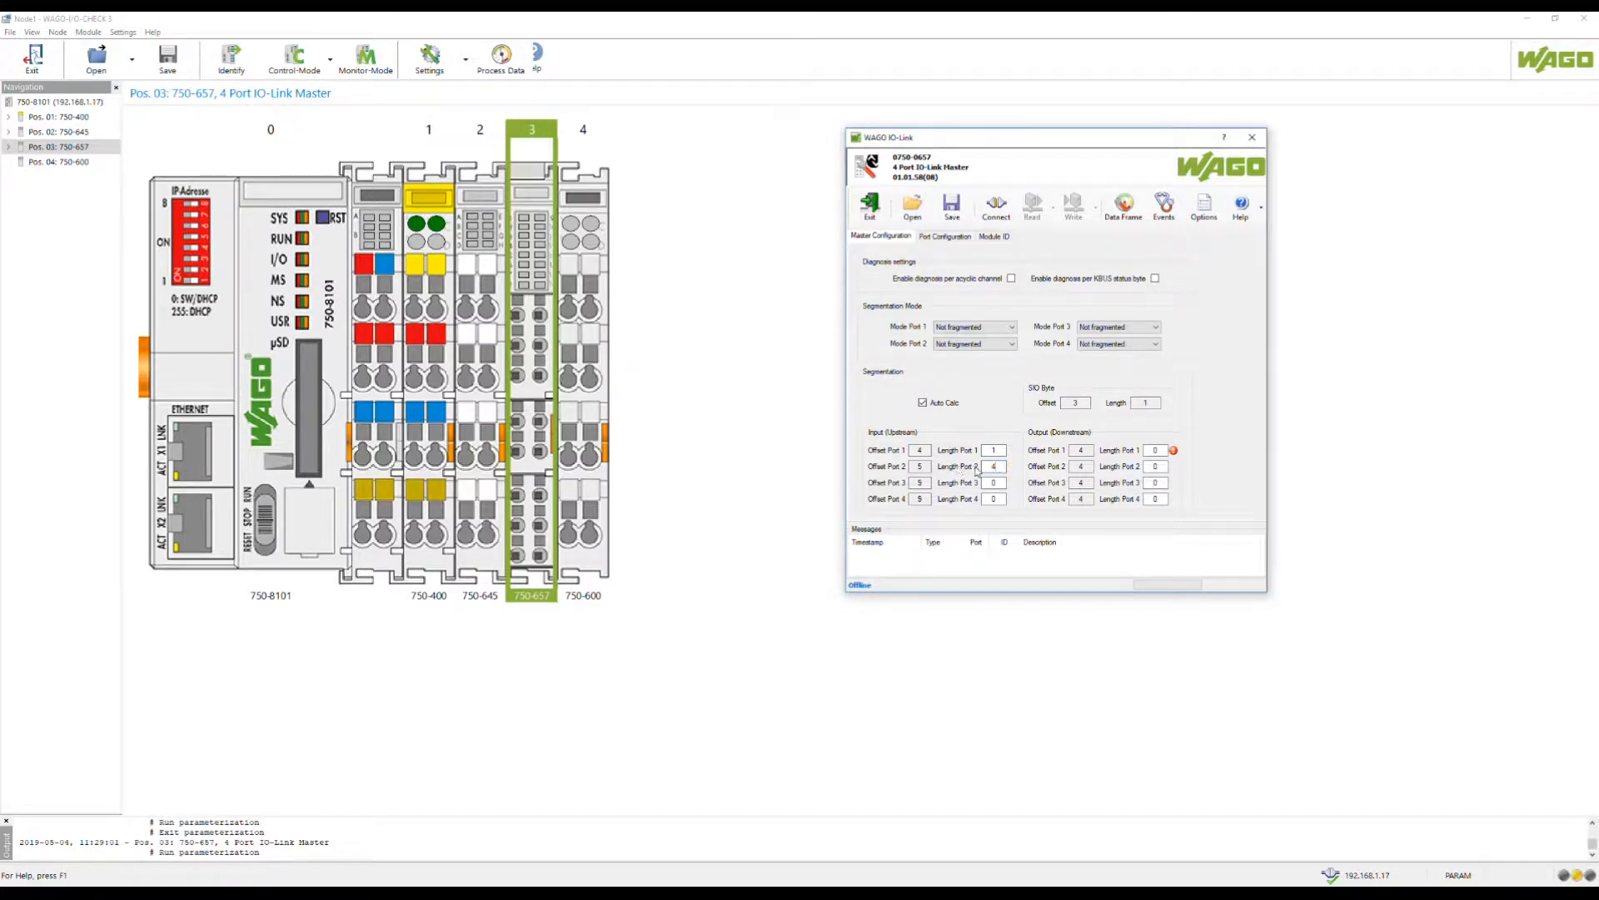
Set Port 1's output length to 8 in the master configuration and check the Port 2 lengths
double_click(1157, 450)
text(8)
text(8)
double_click(1163, 466)
double_click(994, 467)
Check the SIO byte offset and length, and accept the data frame's process image and mailbox sizes
double_click(1076, 403)
double_click(1146, 402)
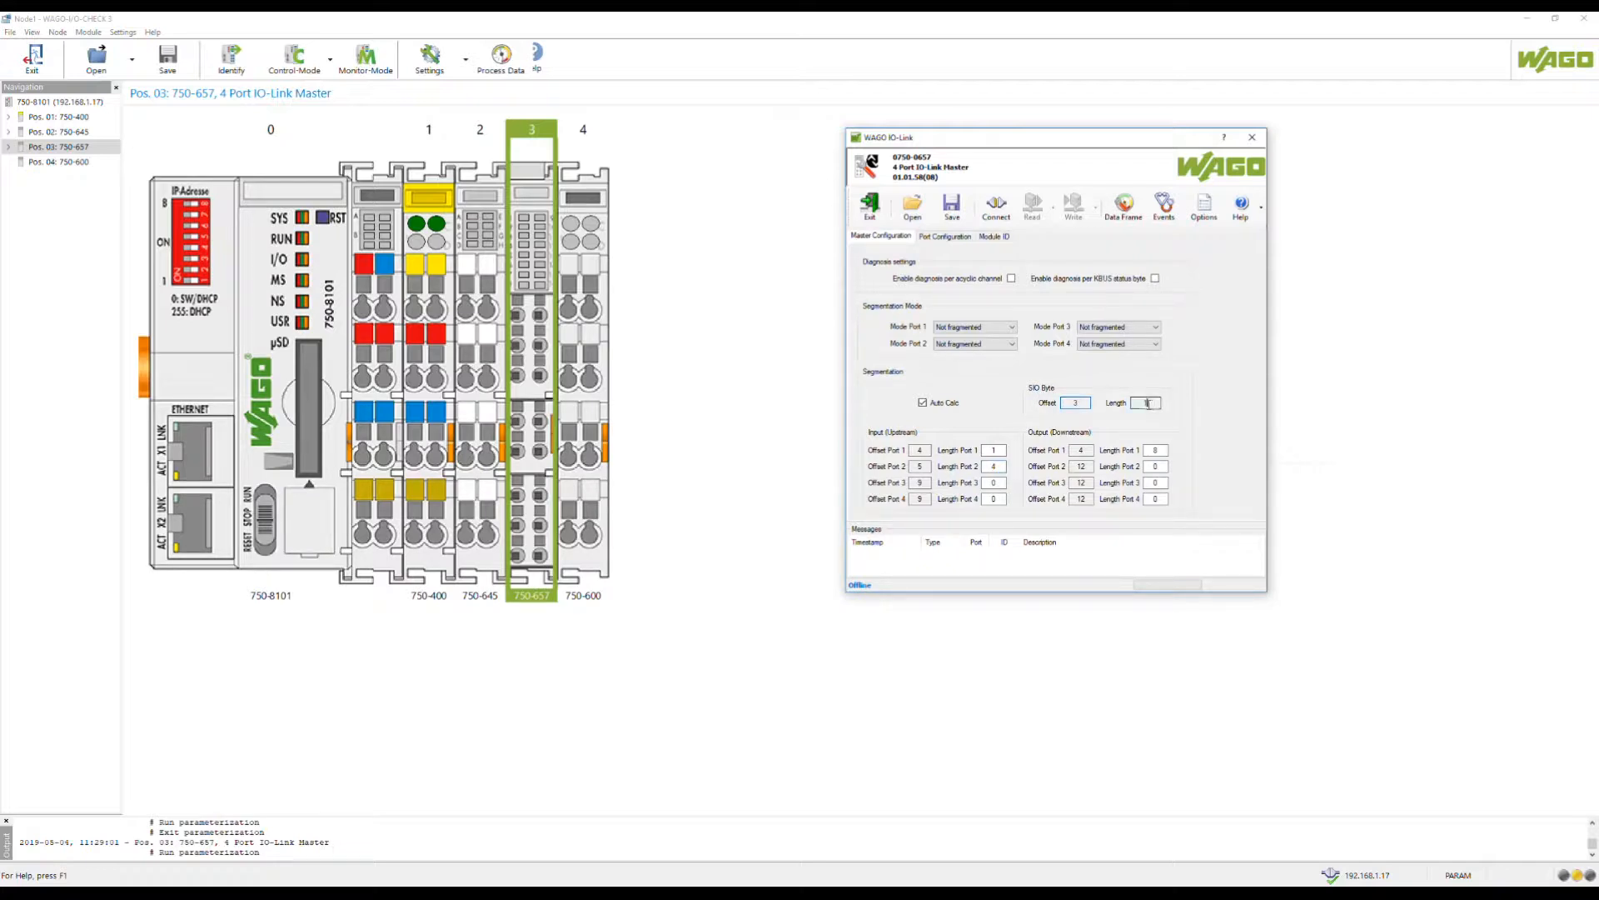
click(1126, 208)
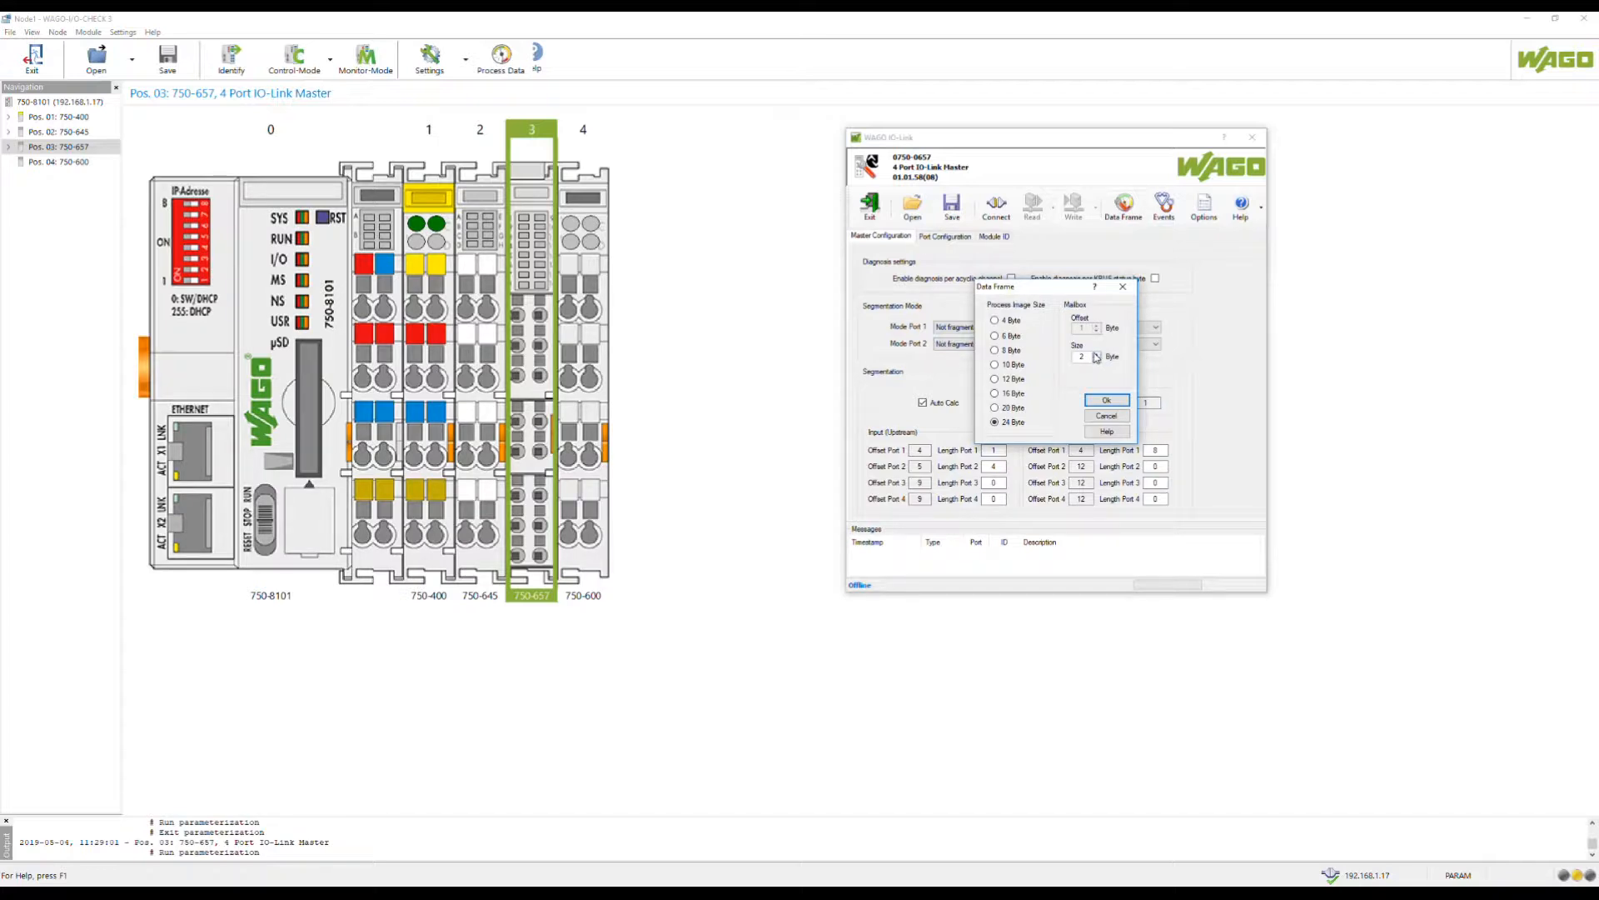
click(1101, 399)
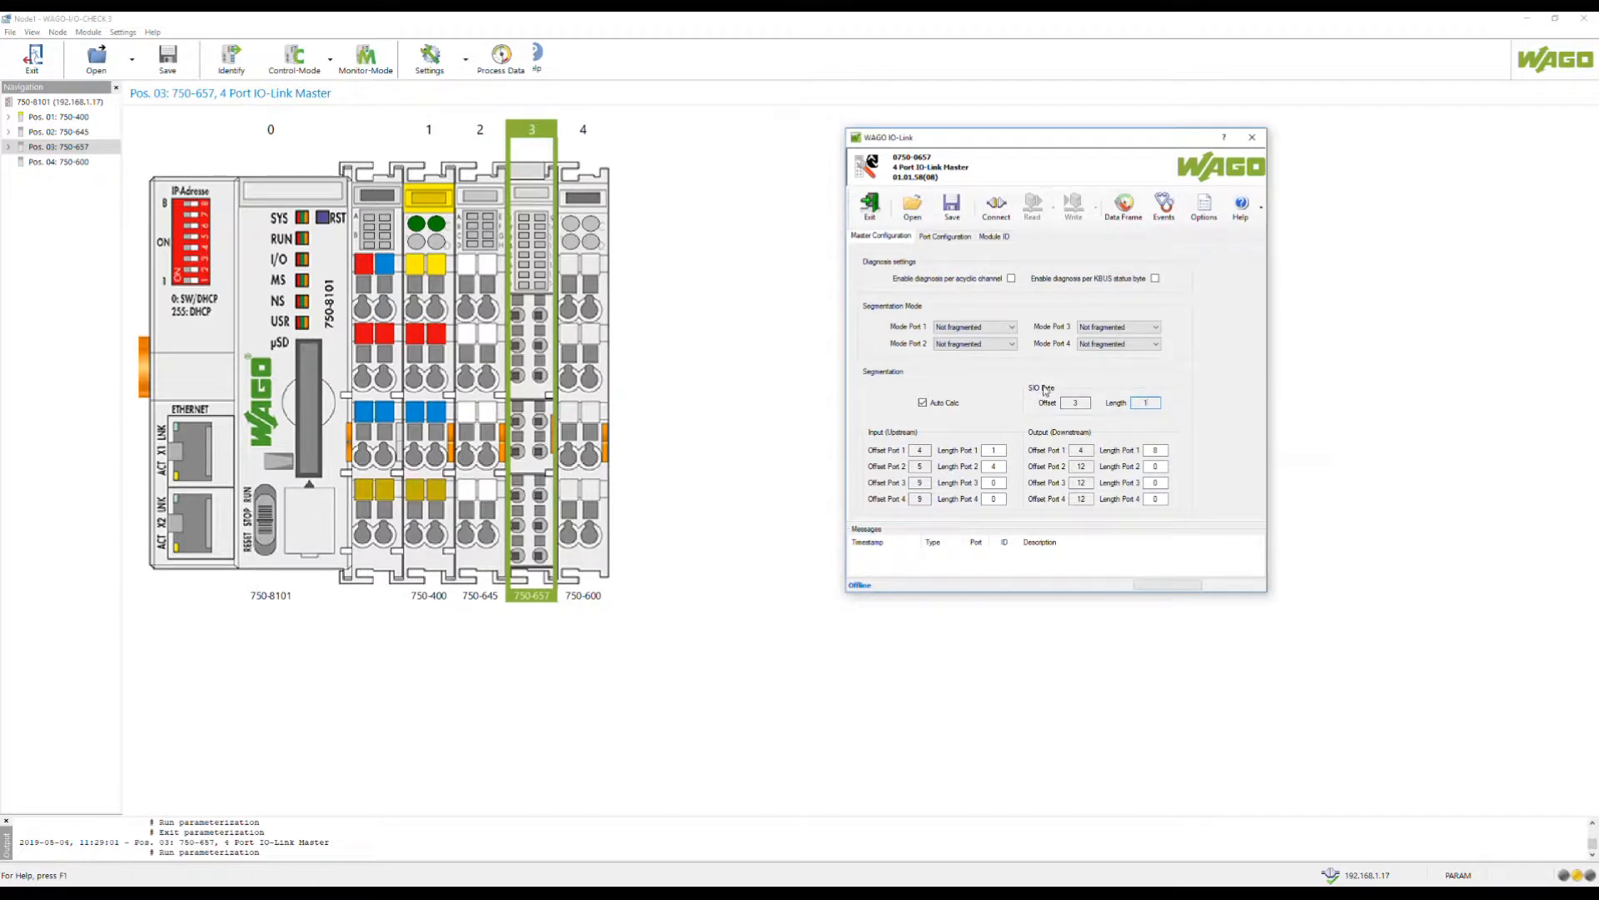
Check the input lengths of Ports 1 and 2 and connect to the IO-Link master
double_click(994, 450)
double_click(994, 466)
text(1)
click(1004, 219)
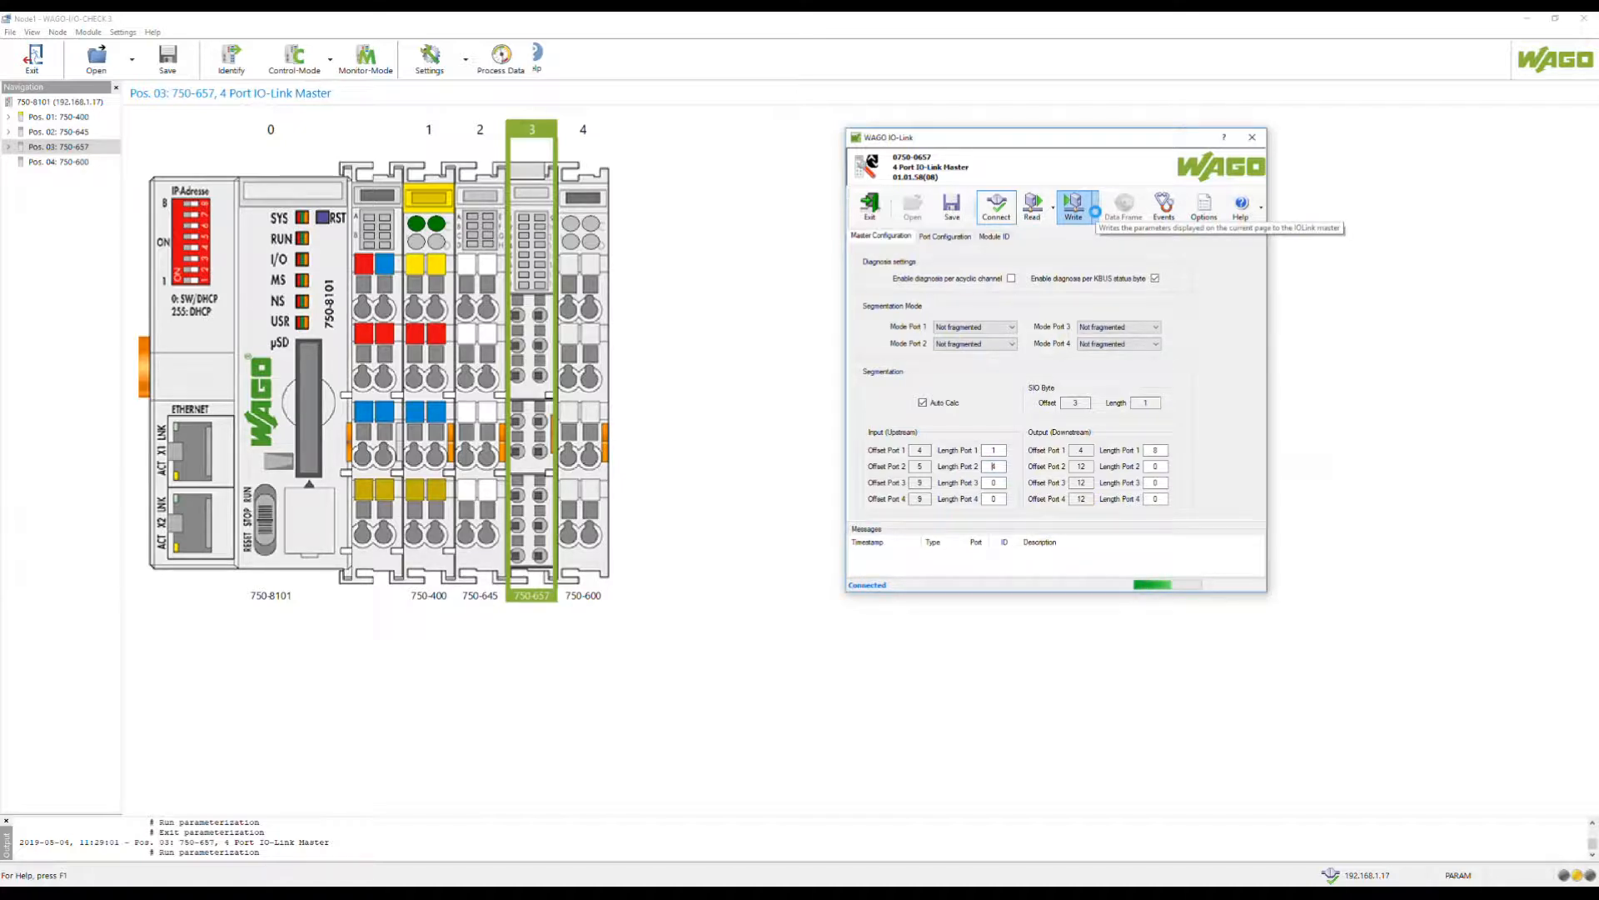
Compare the port configurations of Port 1 and Port 2 before writing them to the master
click(1095, 209)
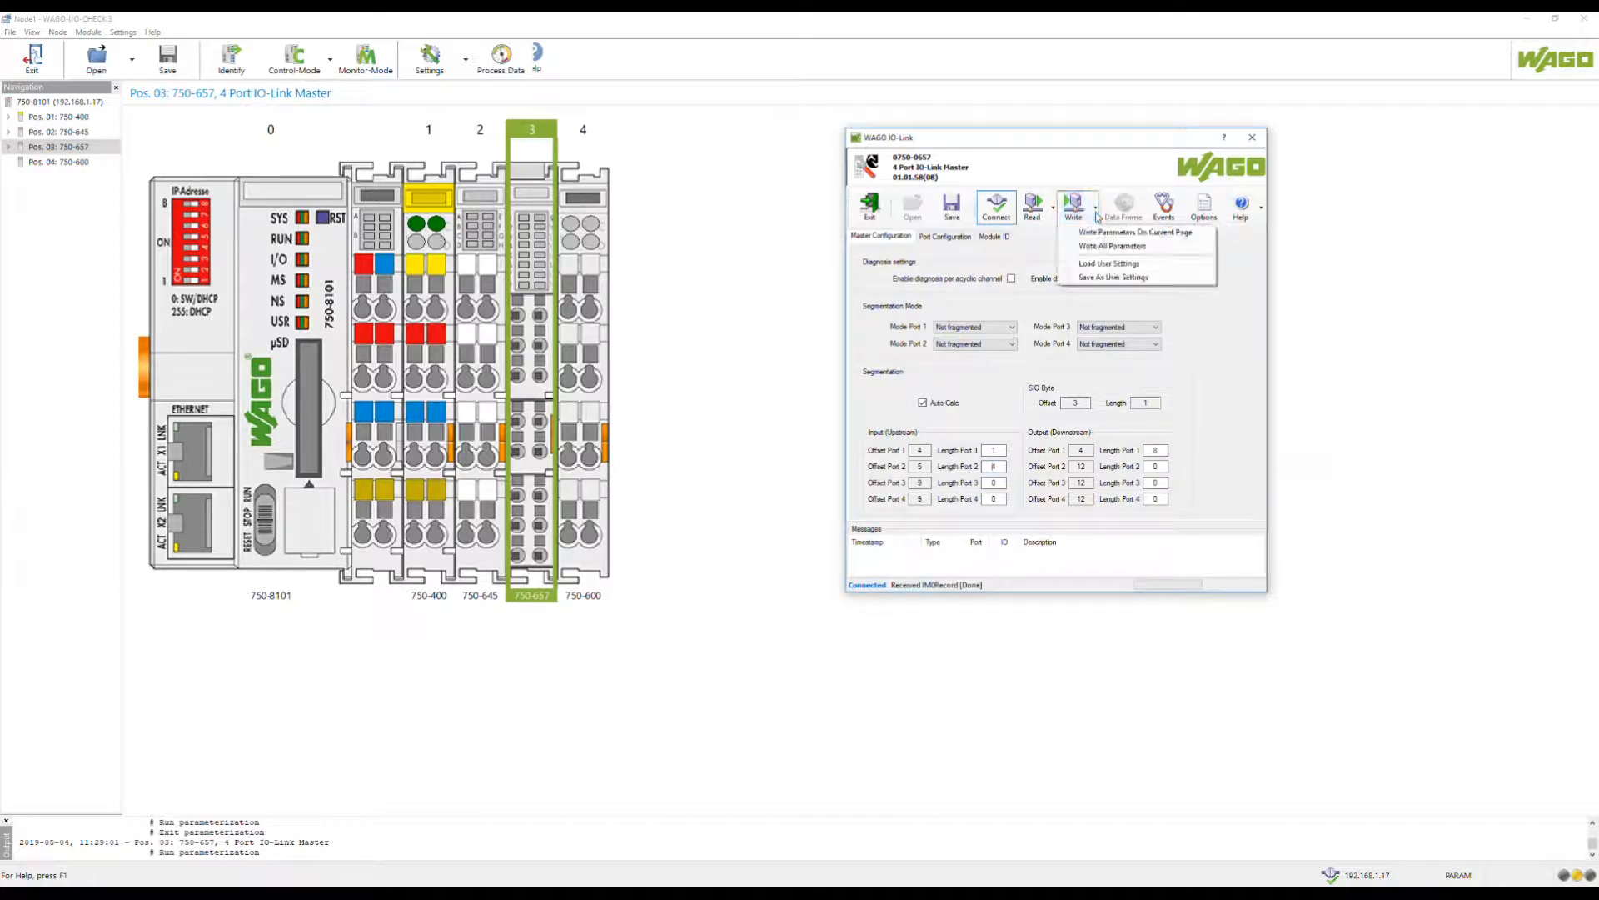
click(943, 237)
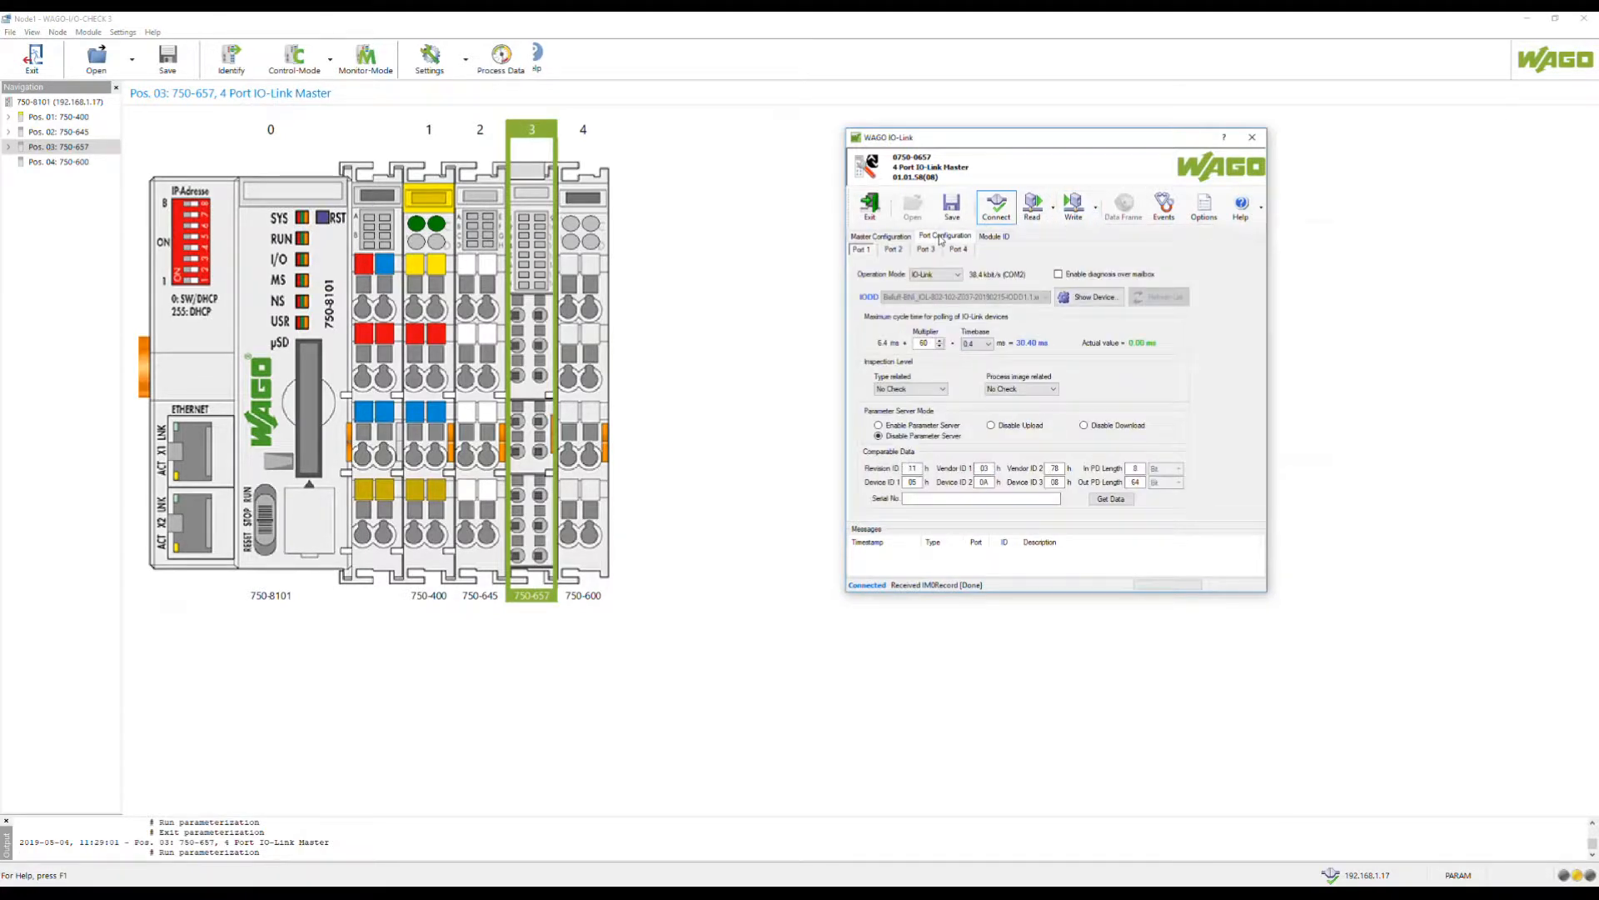
click(894, 250)
click(860, 251)
click(895, 250)
click(862, 252)
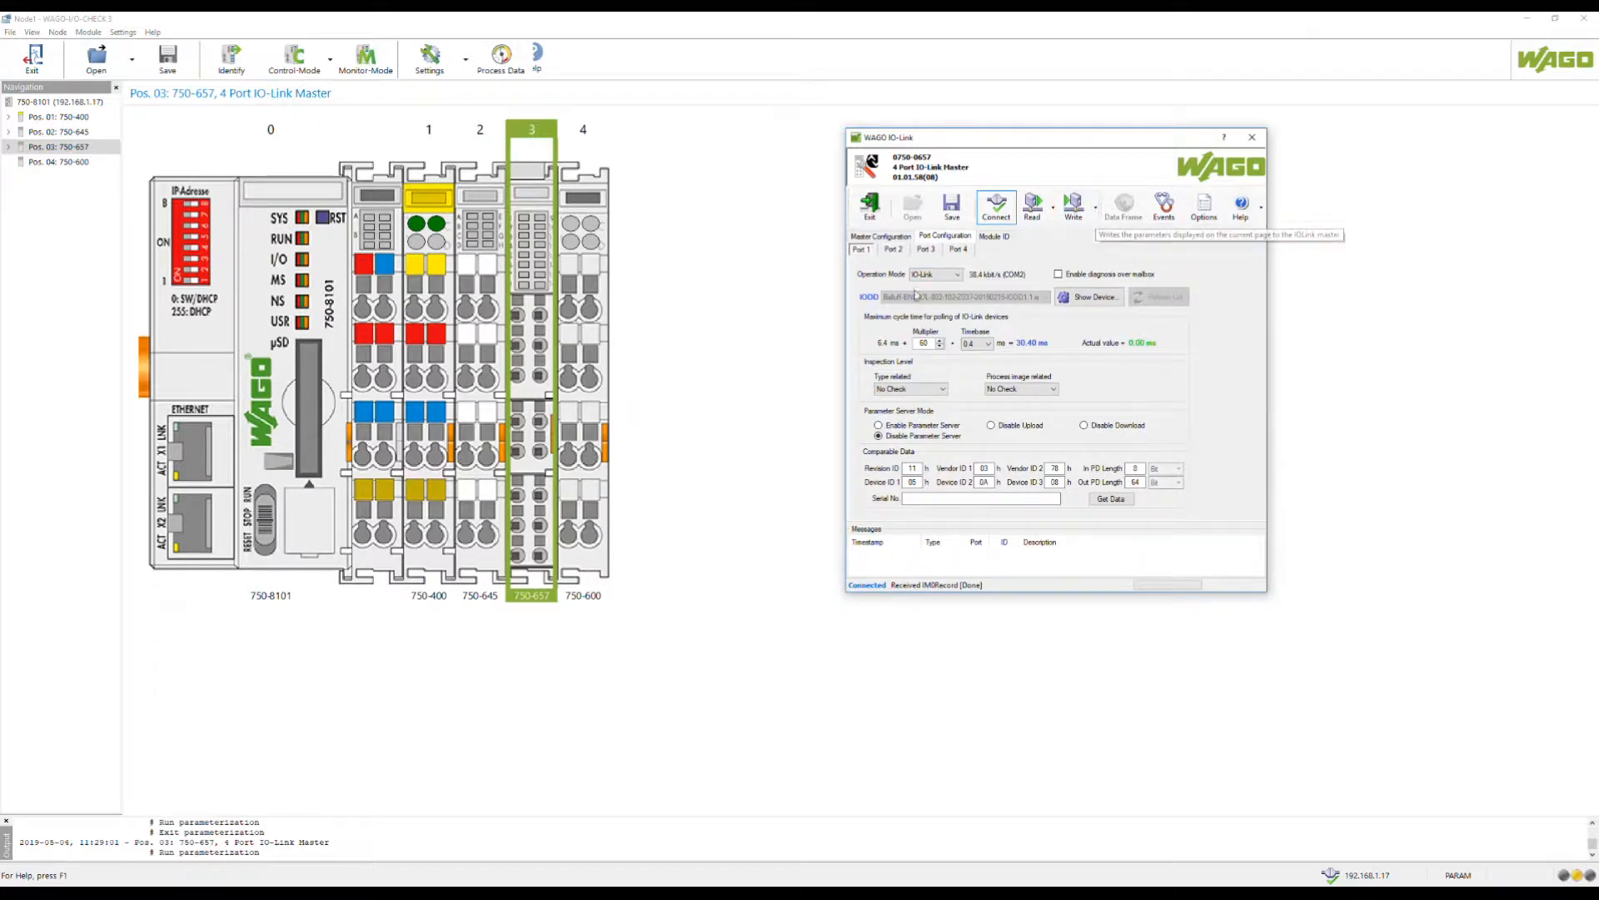
Write all parameters to the IO-Link master and save them as user settings
click(883, 238)
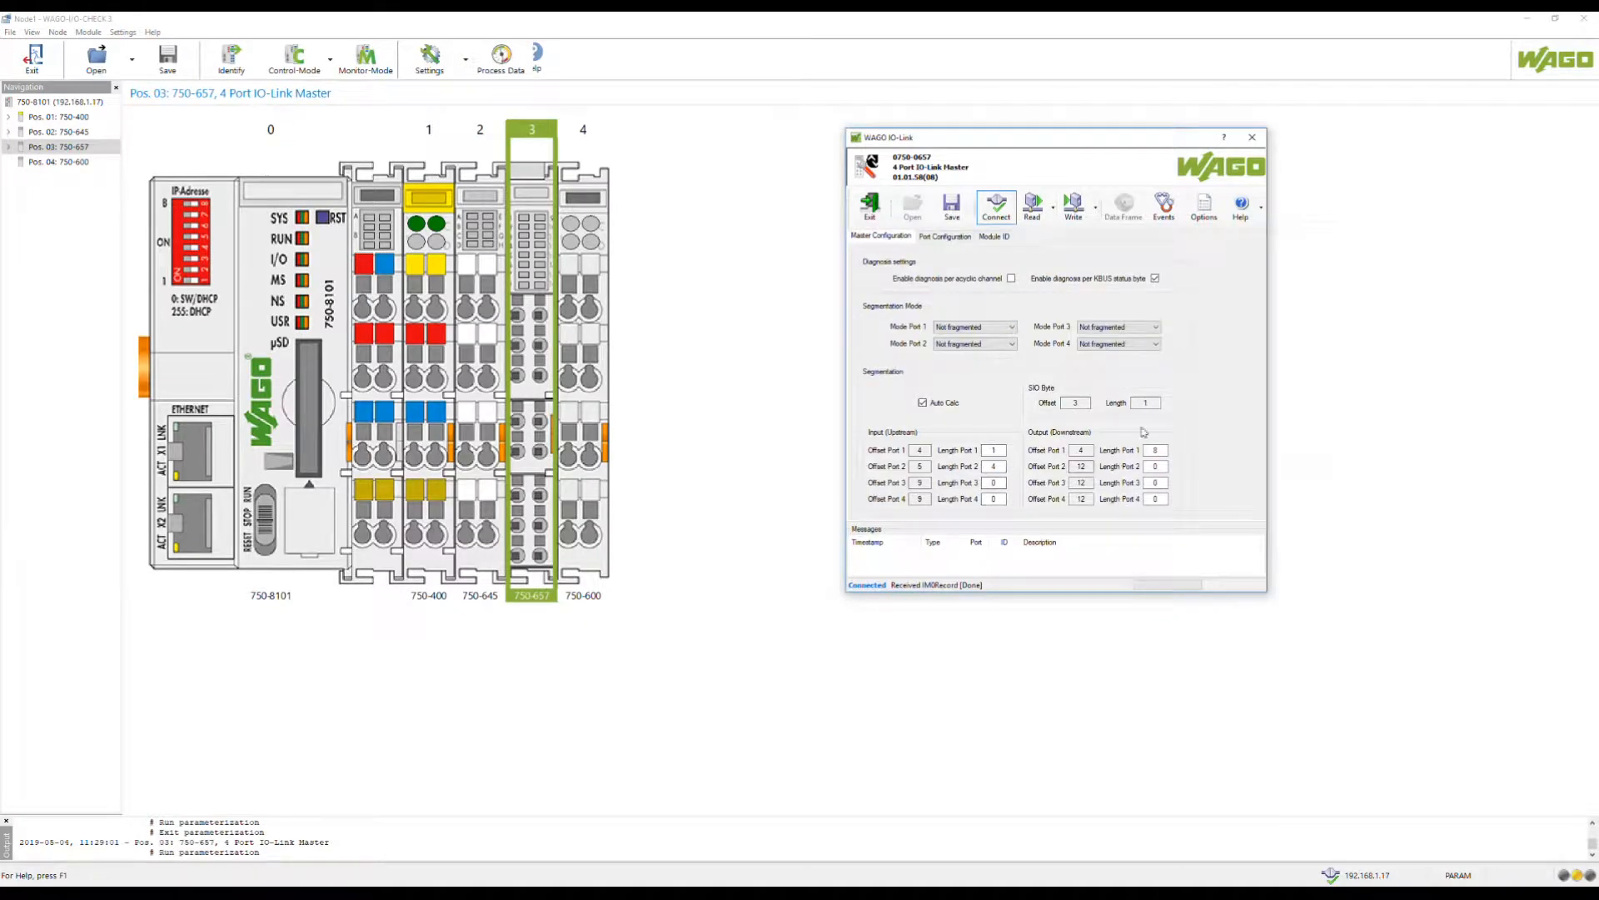
click(1089, 218)
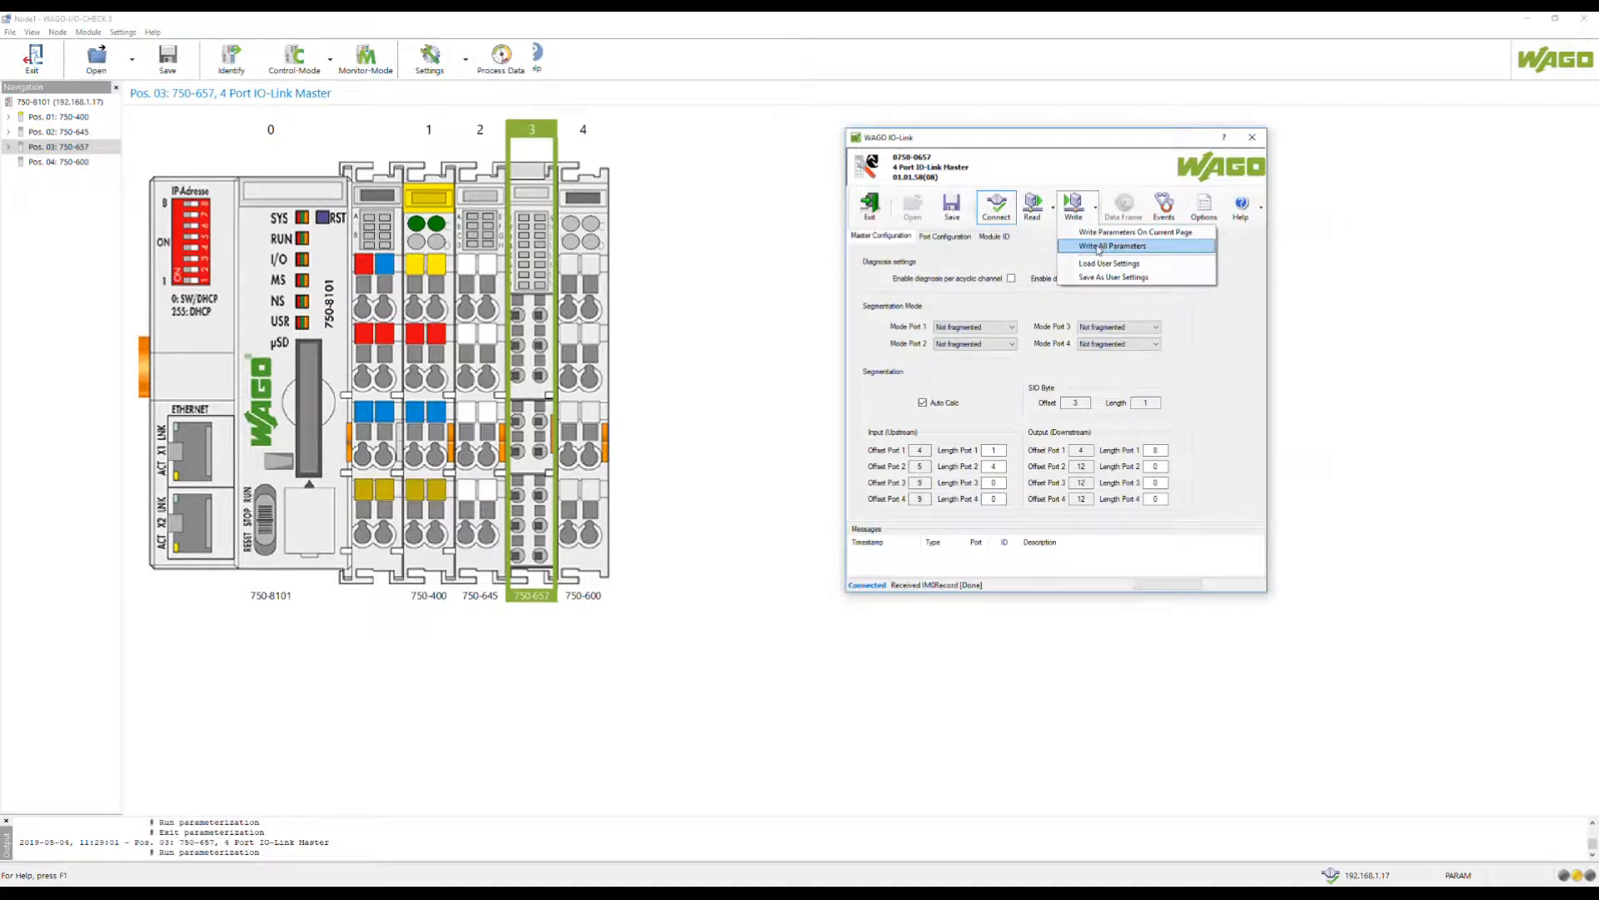
click(1097, 247)
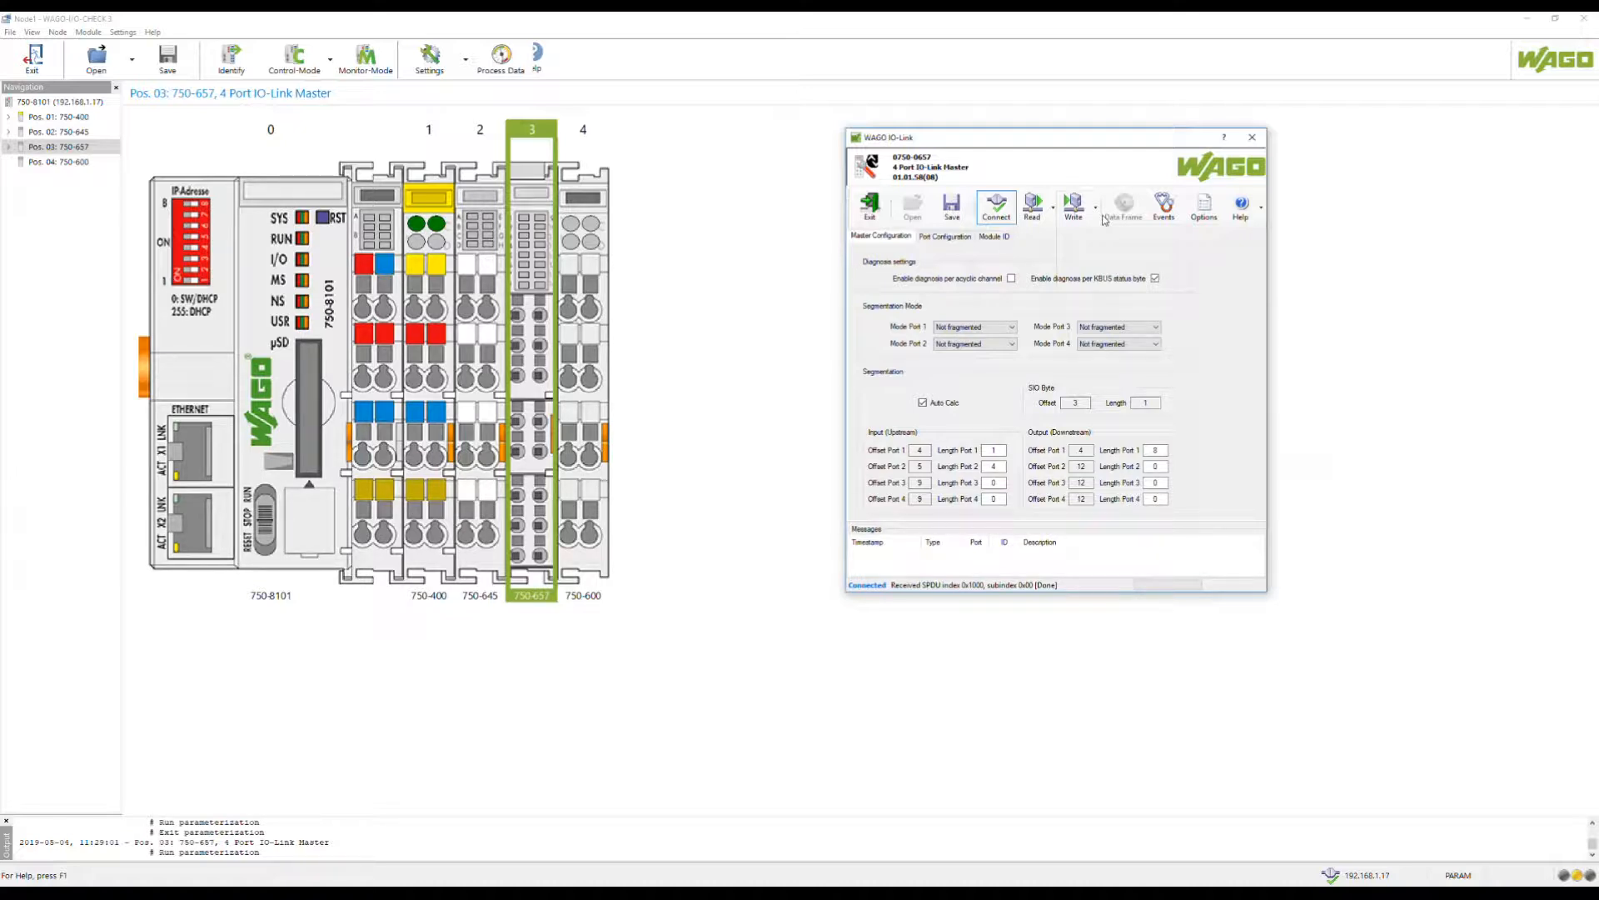
click(1094, 207)
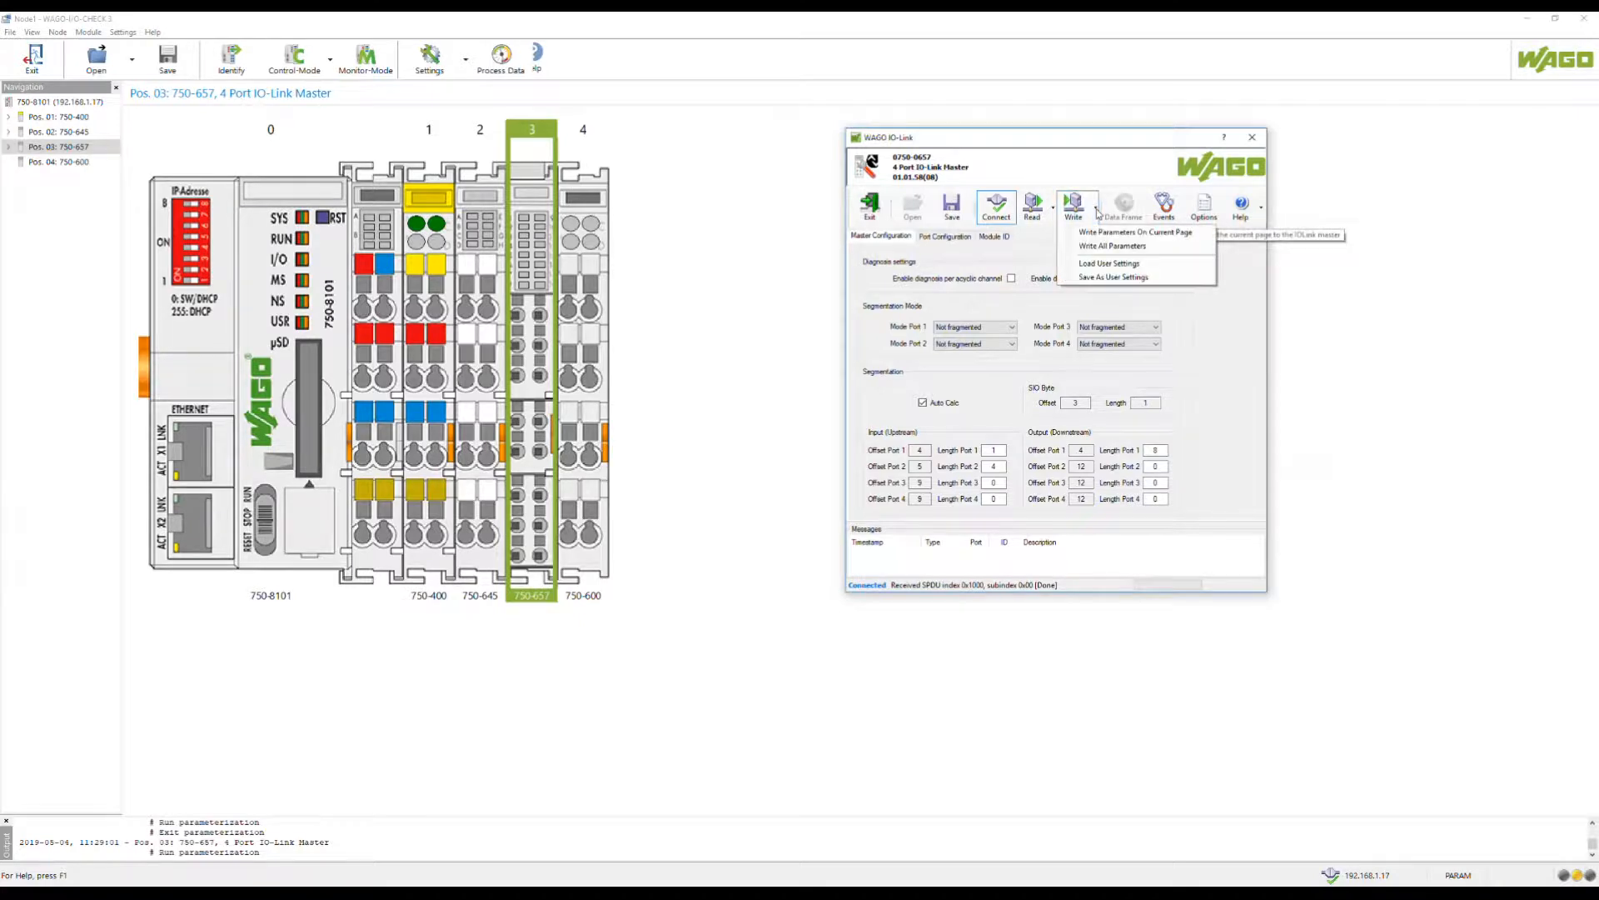
click(1153, 281)
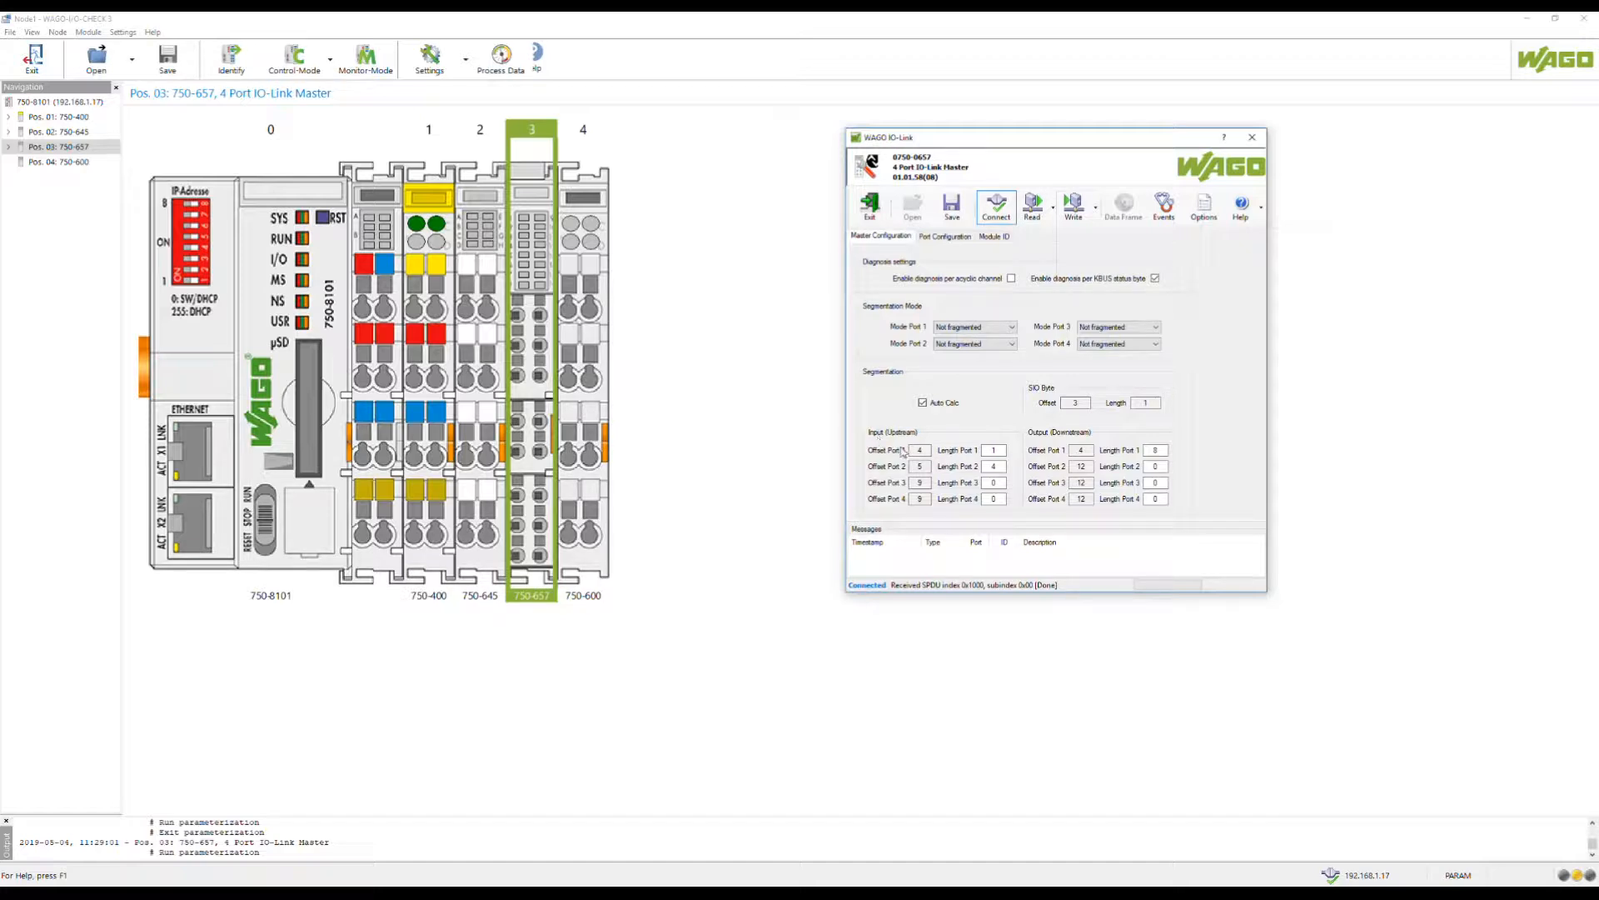
Check the Port 1 and 2 lengths and the SIO byte offset, and disconnect and close the IO-Link master configuration
double_click(996, 450)
click(995, 467)
double_click(1156, 450)
click(1082, 402)
double_click(1082, 402)
click(999, 212)
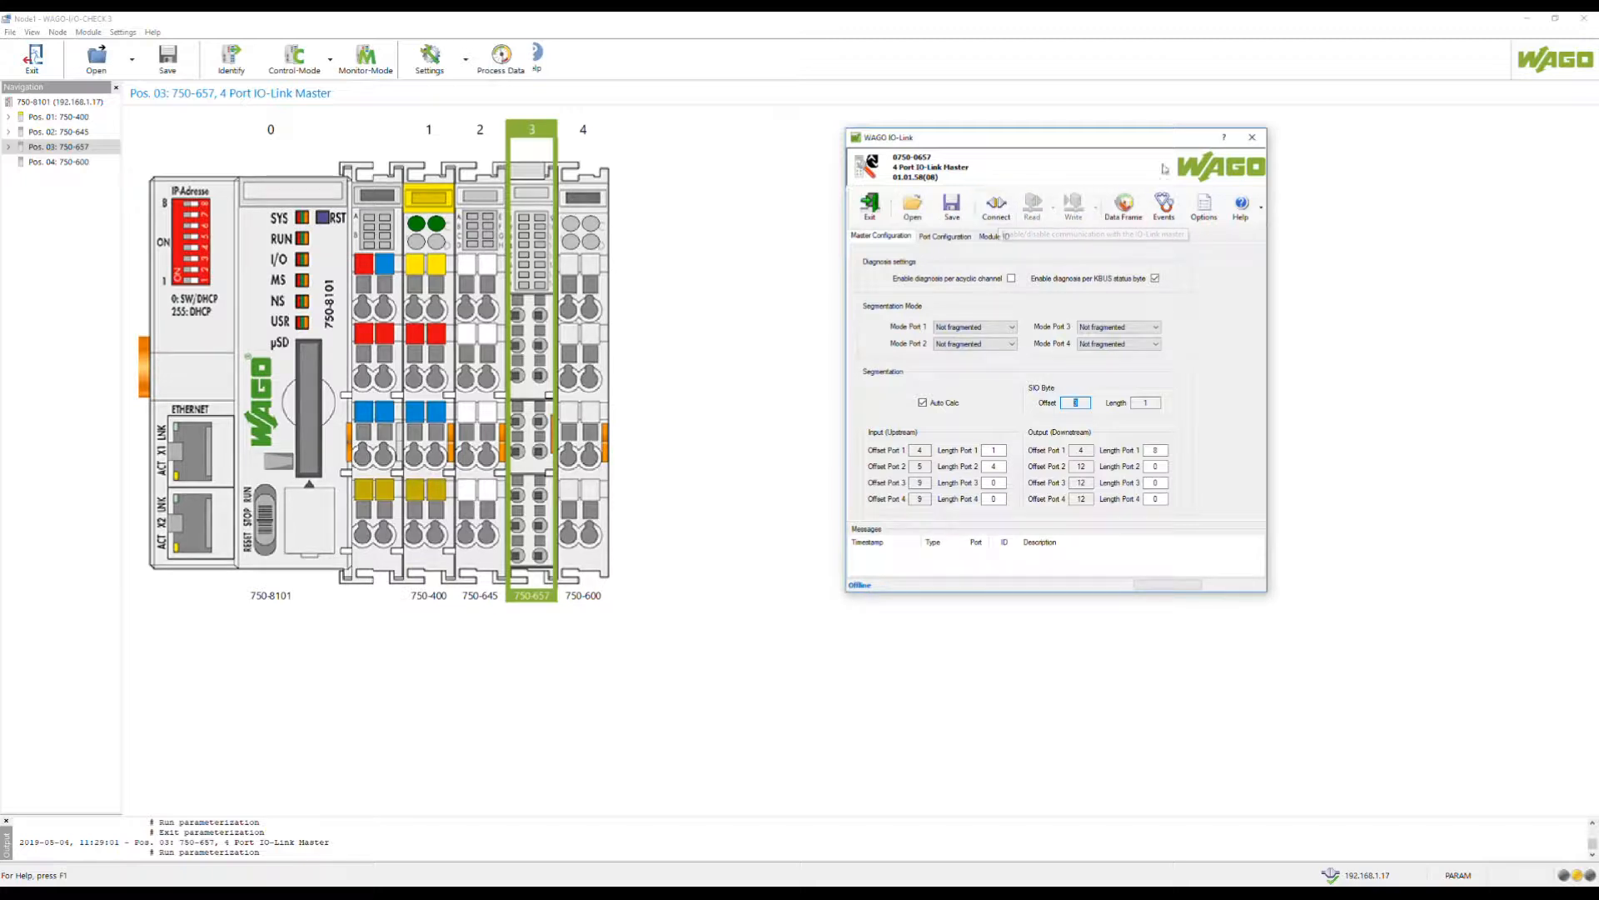
click(1252, 138)
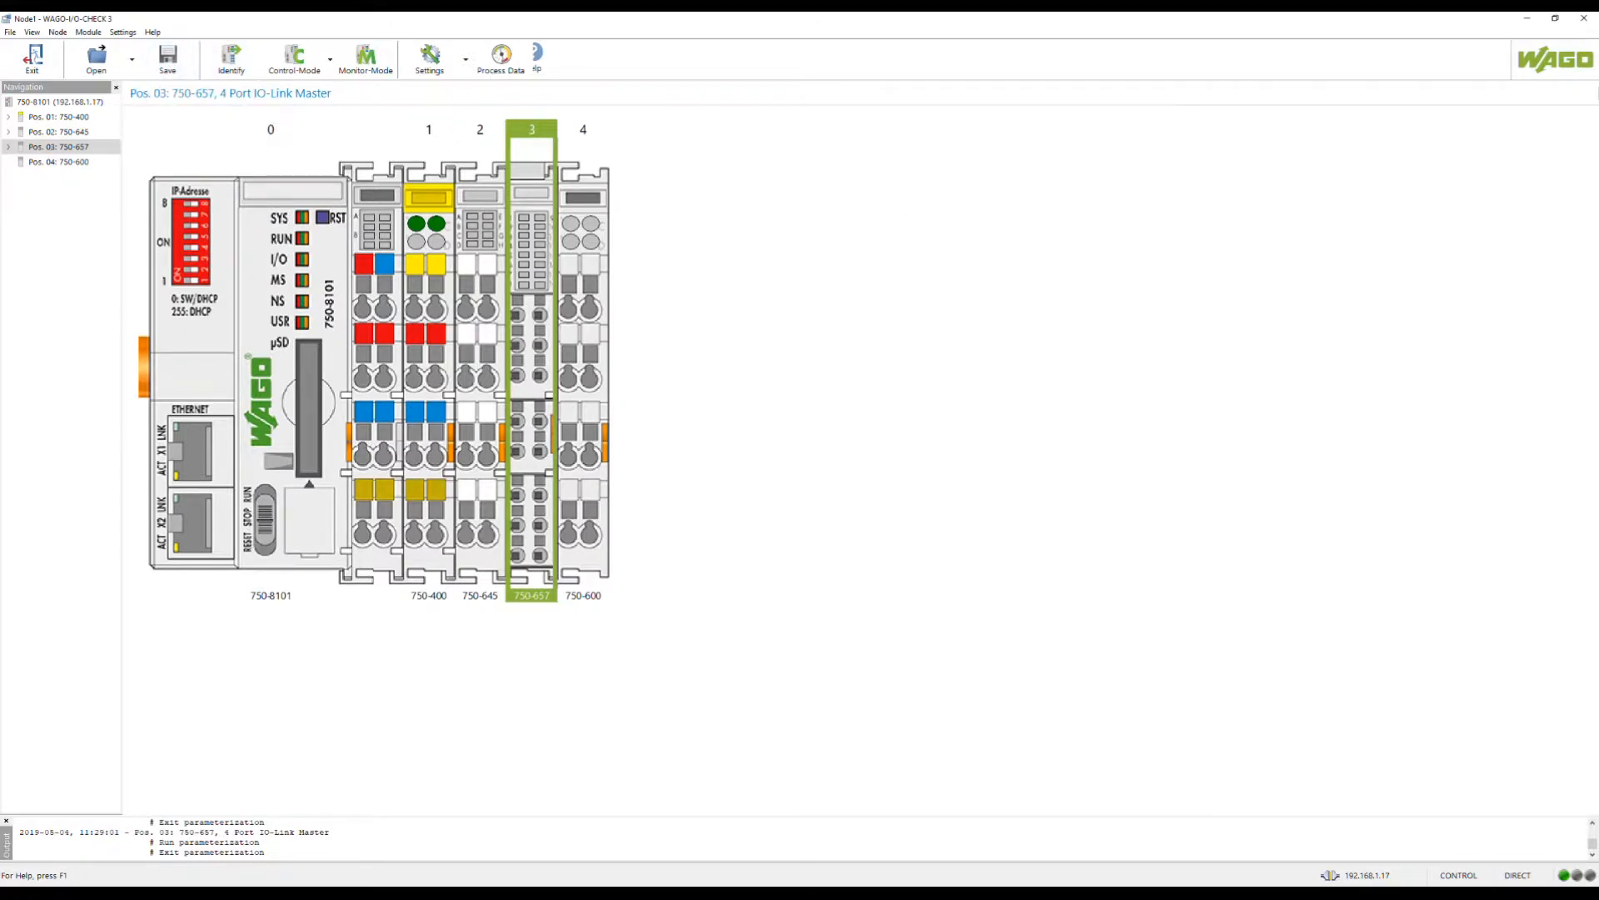
click(1586, 20)
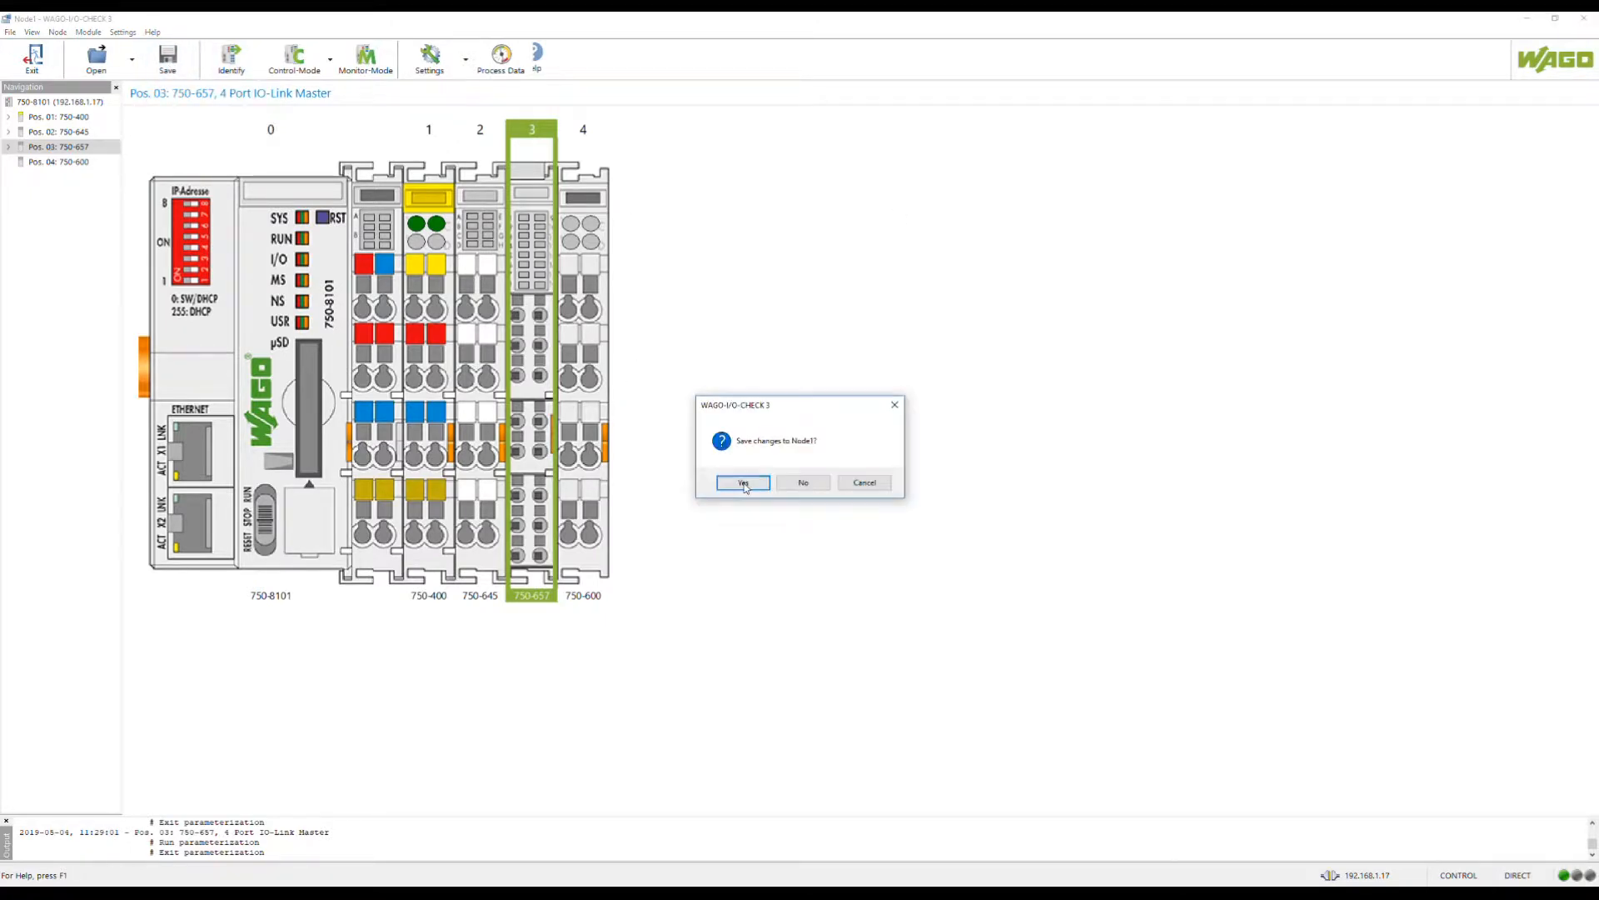
click(743, 483)
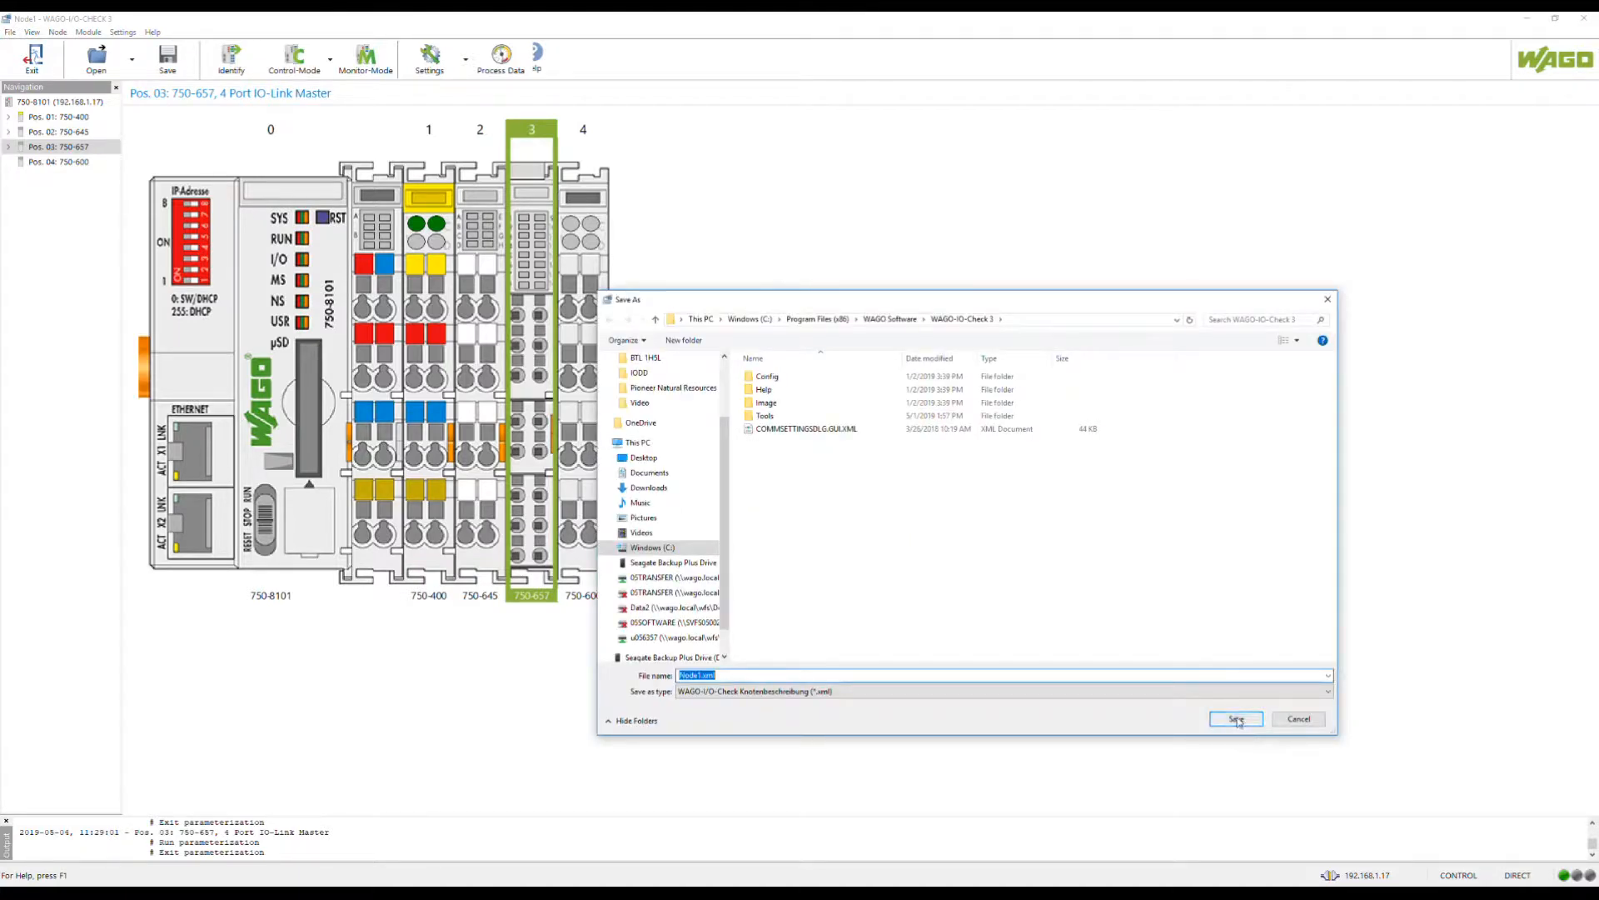
click(1236, 718)
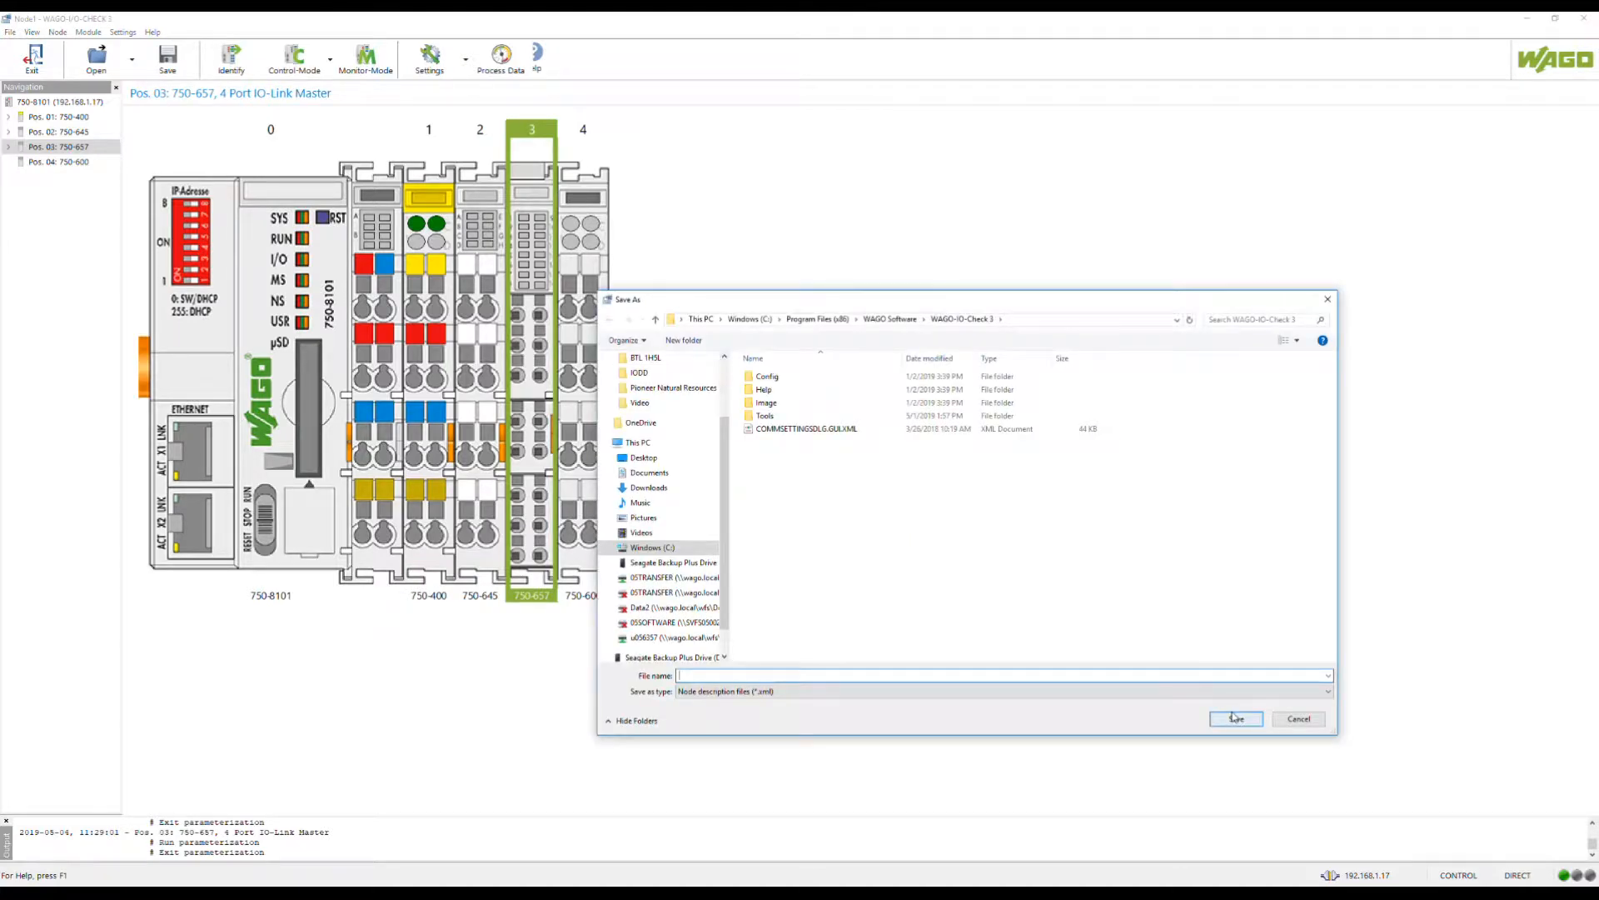
click(1299, 718)
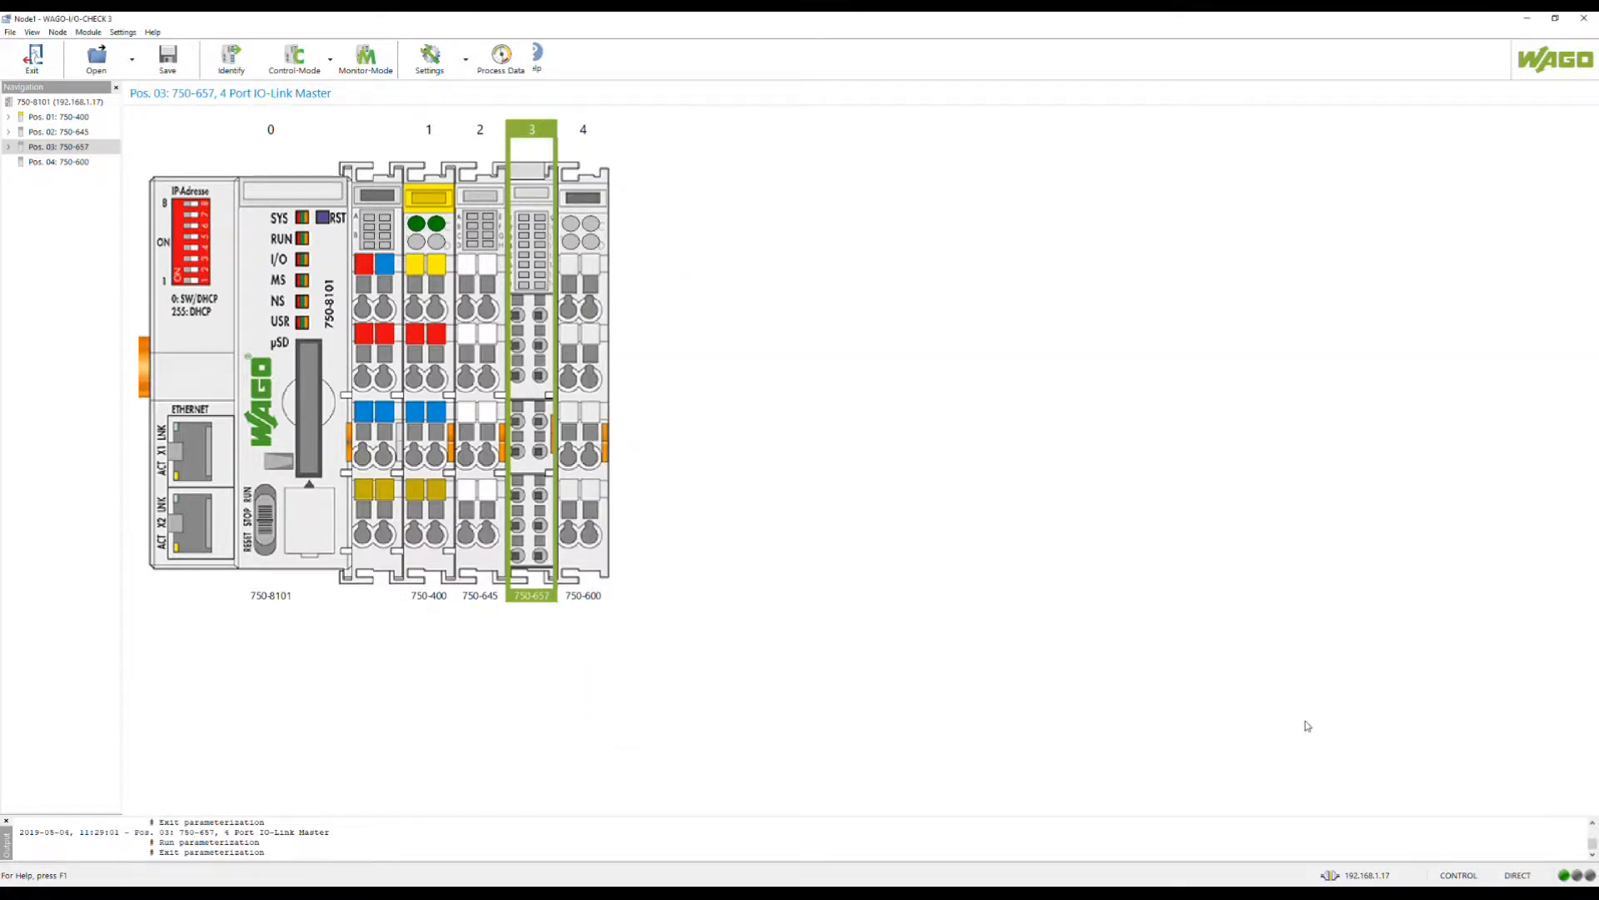
Exit WAGO-I/O-CHECK without saving Node1 and close the Speech Recognition window
click(1584, 23)
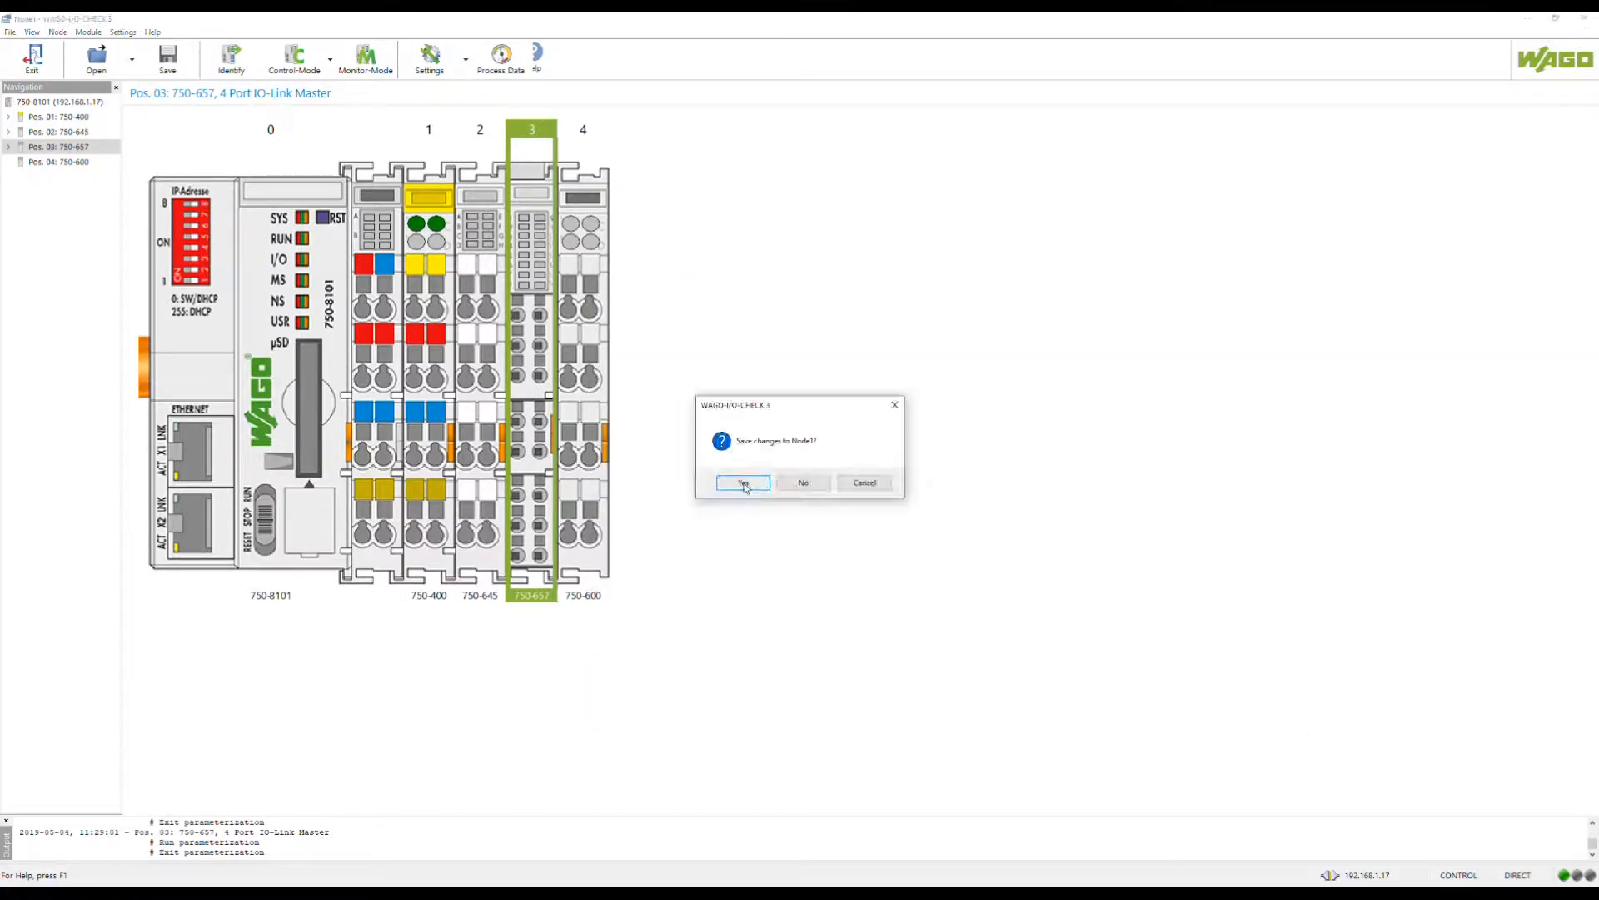
click(800, 487)
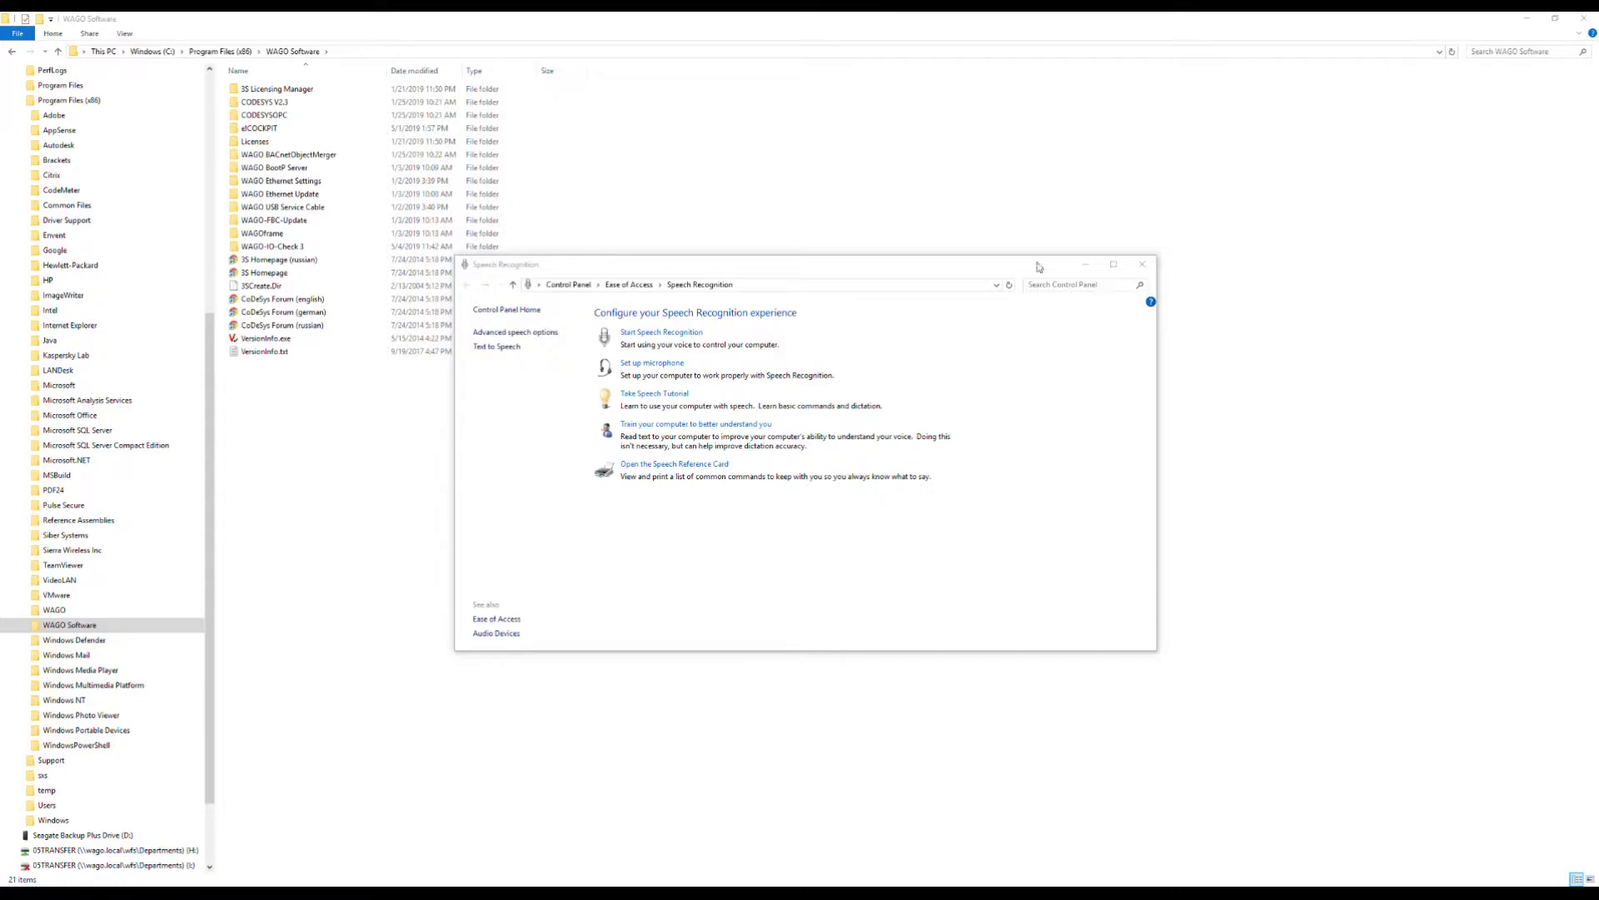
click(1145, 265)
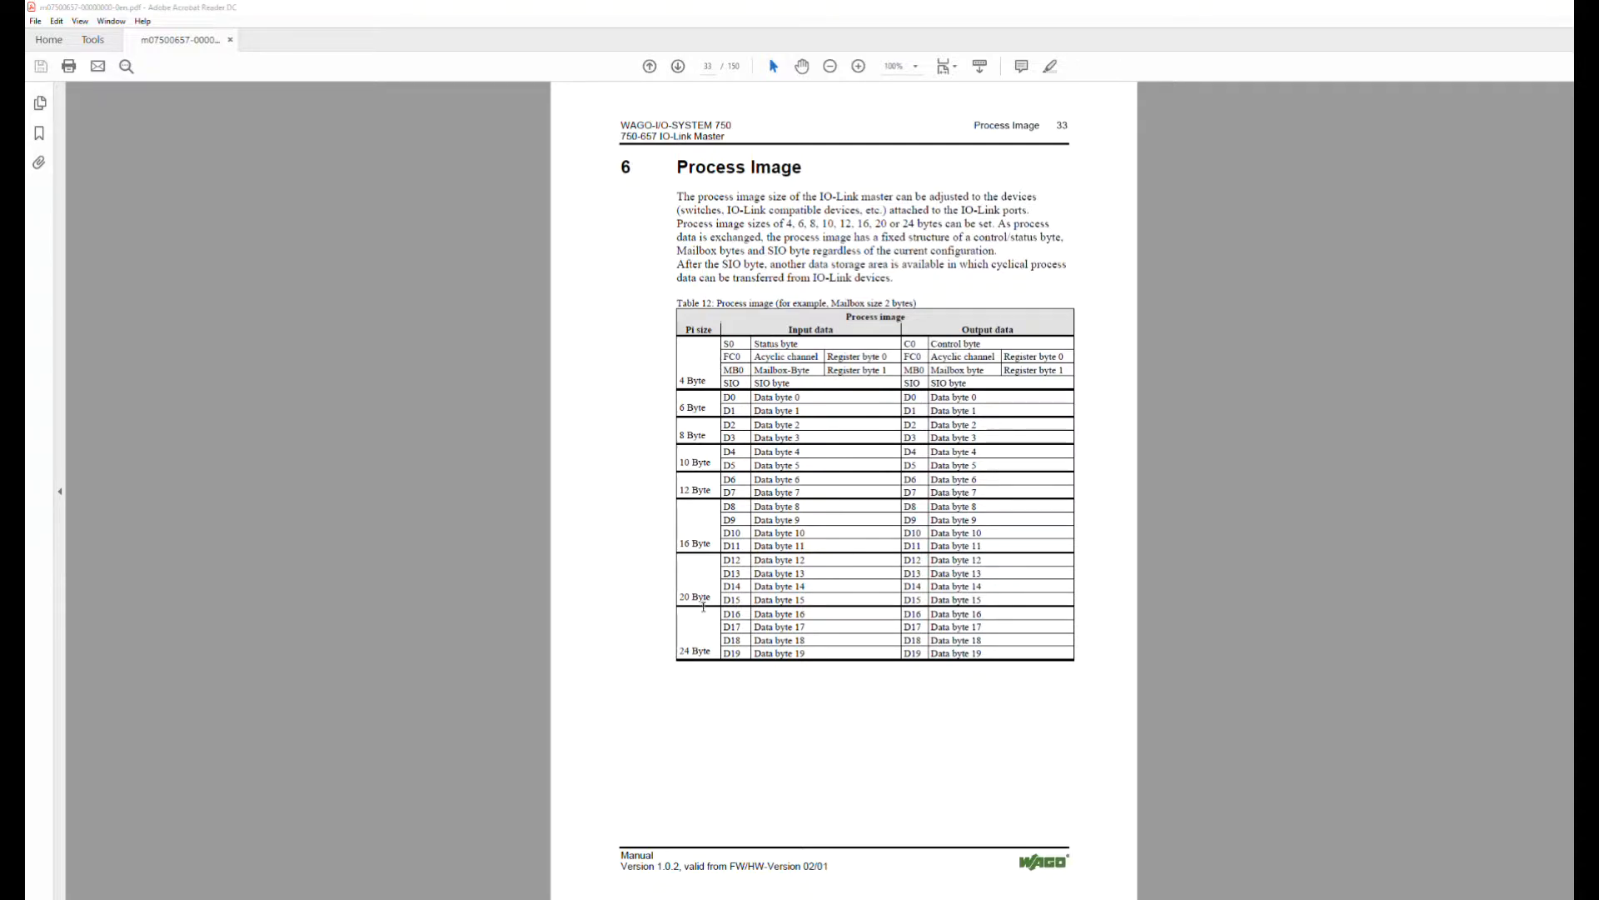
Examine the mailbox size, status byte, mailbox byte and SIO byte in the Process Image table of the 750-657 manual in Adobe Reader
drag(830, 304, 917, 304)
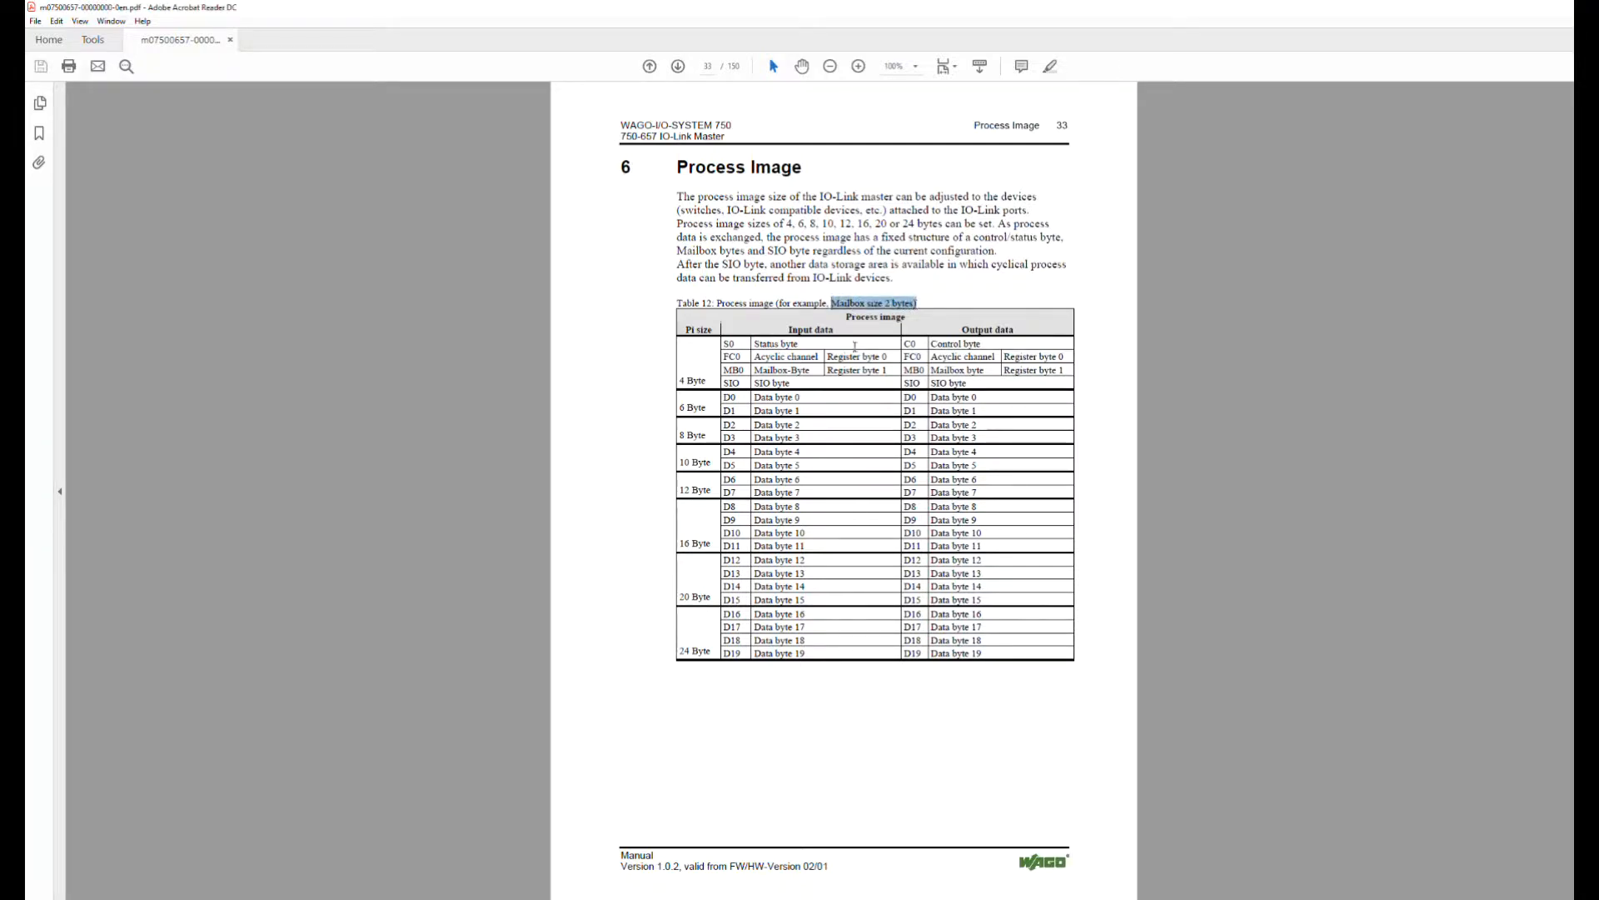
click(804, 330)
drag(796, 344, 728, 345)
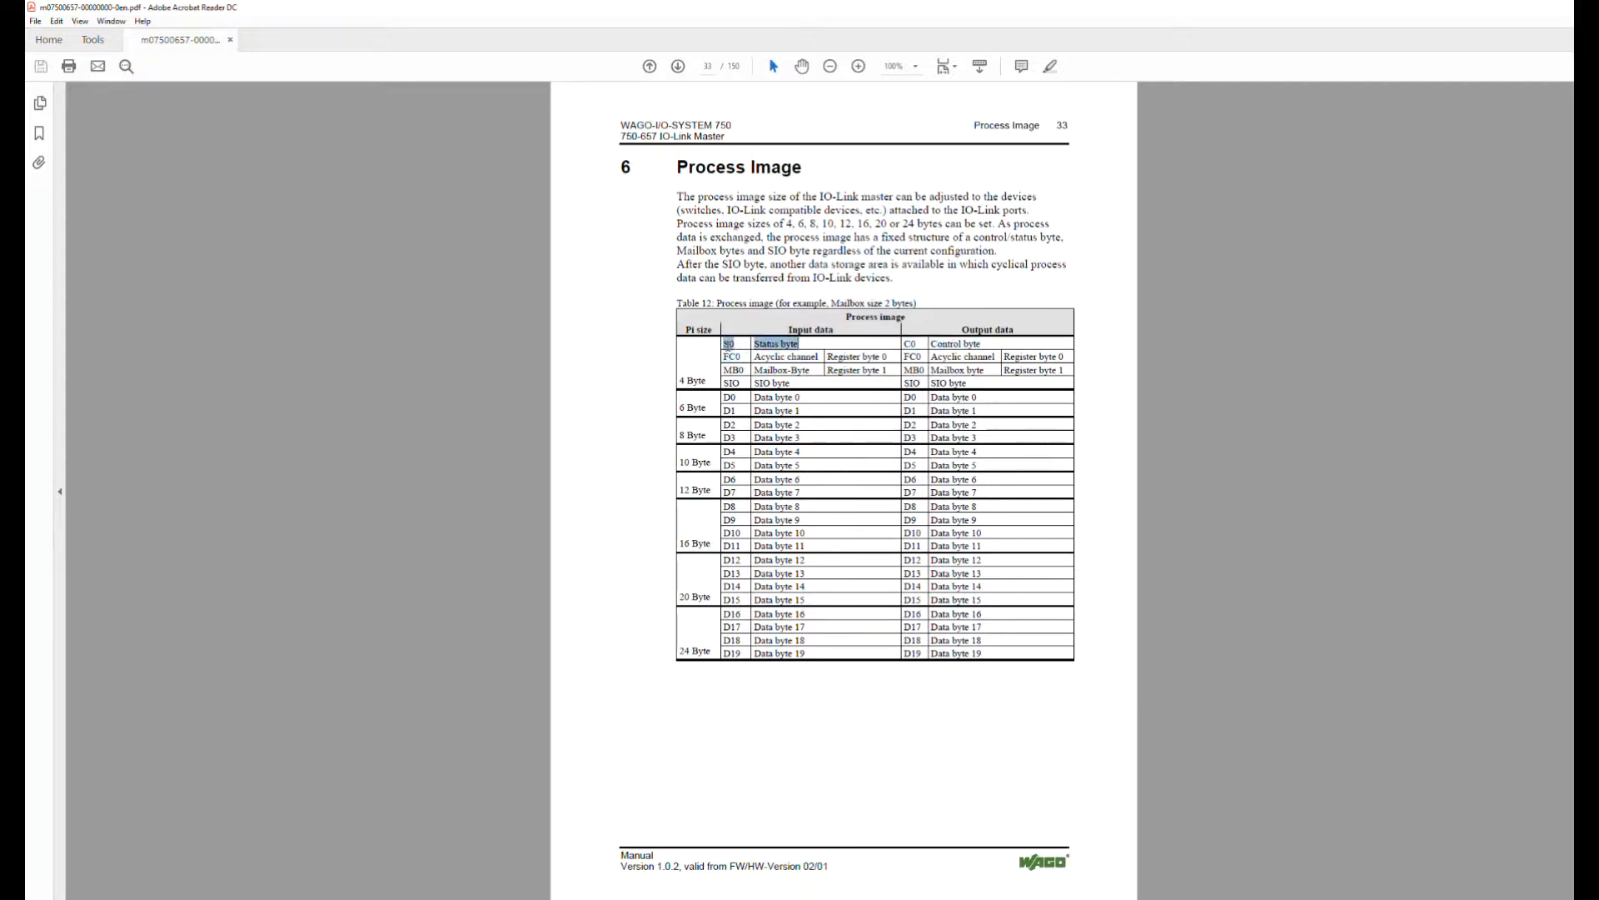
click(878, 357)
drag(833, 303, 921, 304)
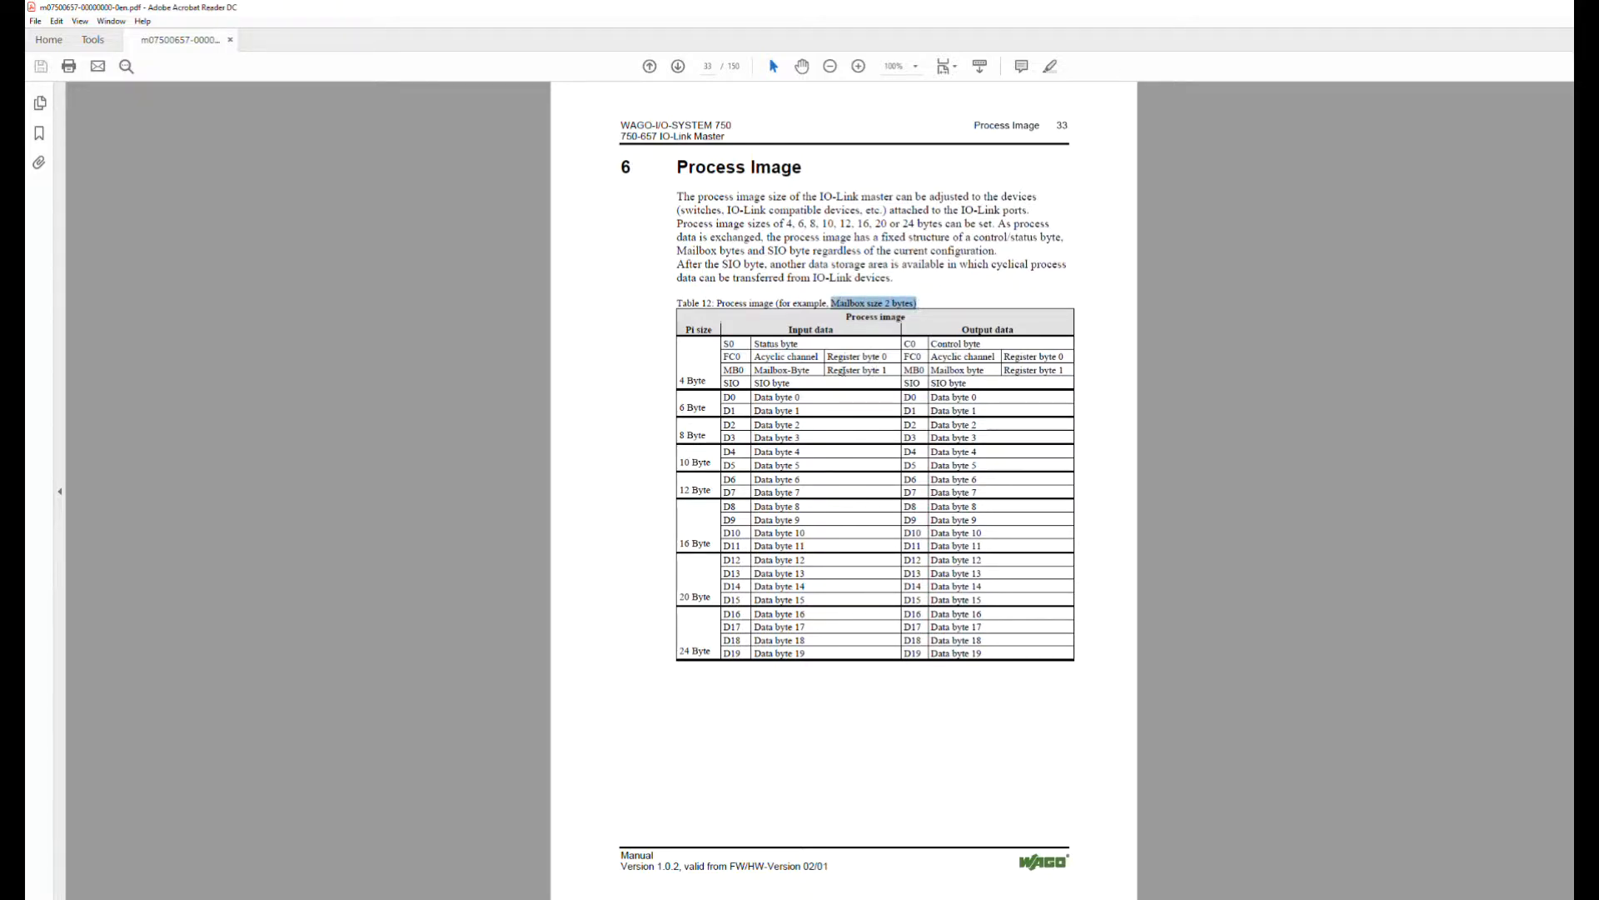
click(782, 360)
drag(805, 384, 750, 373)
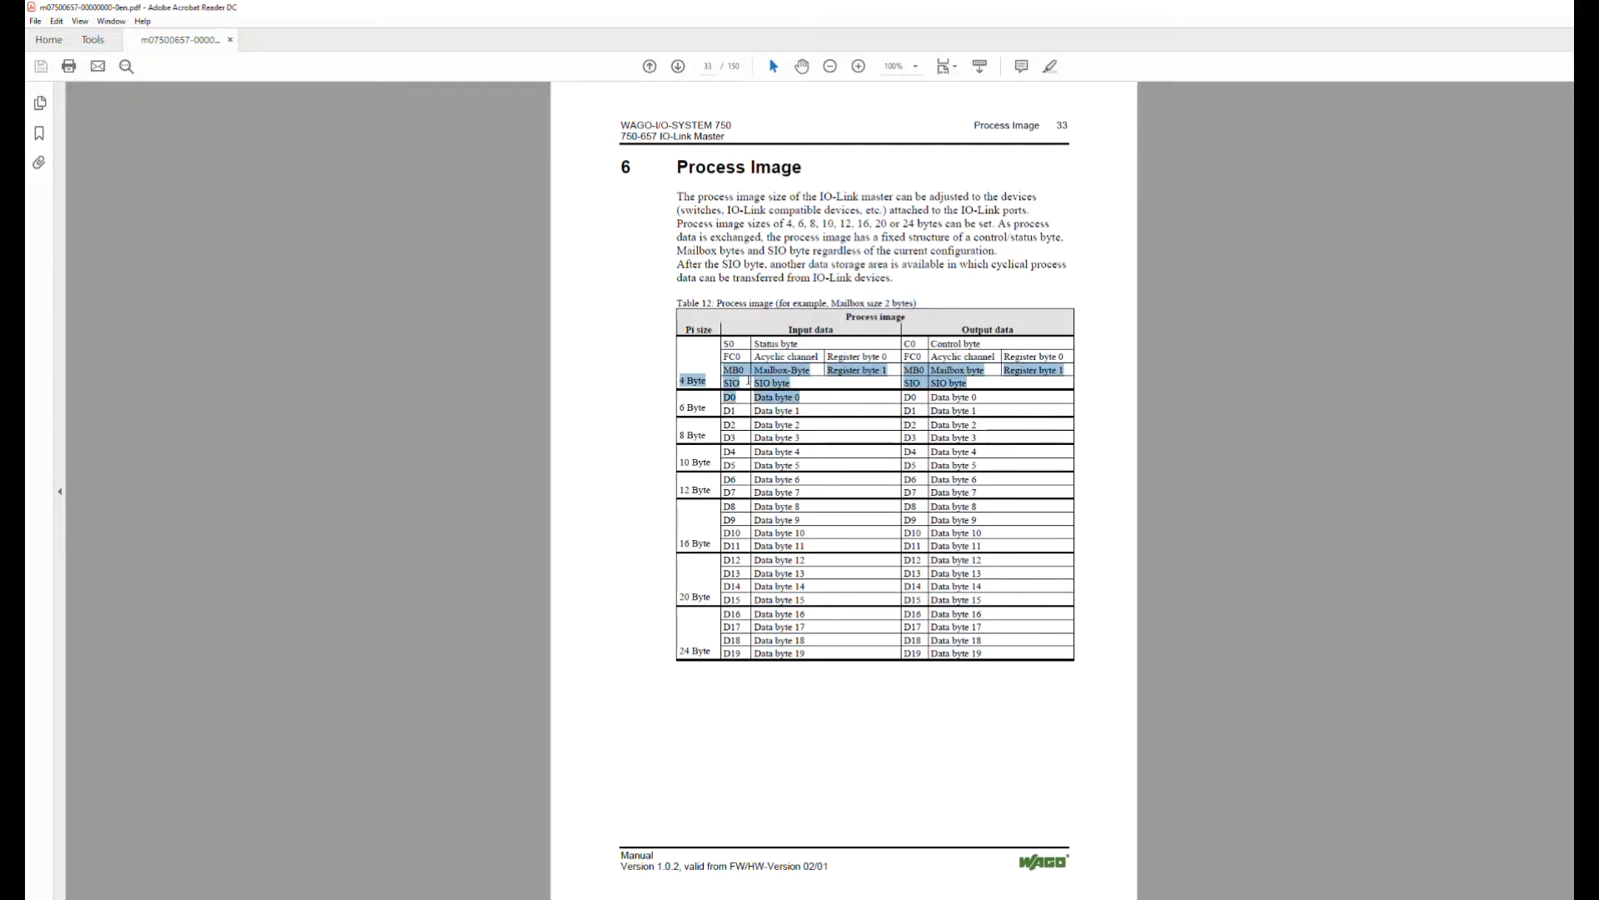
click(770, 385)
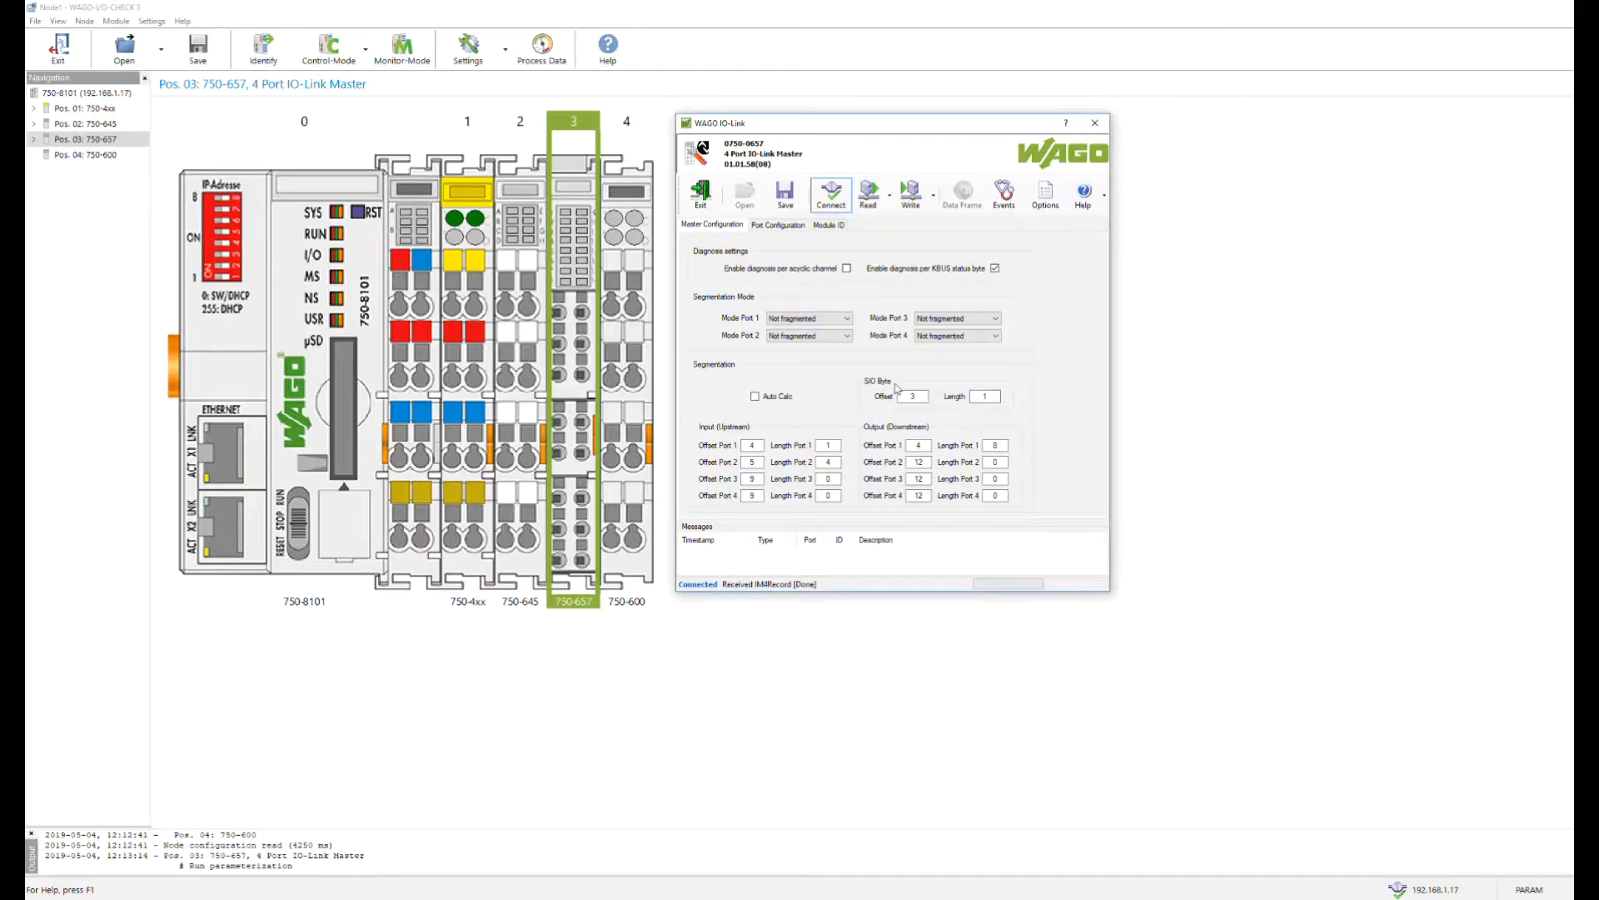
Compare the SIO byte offset in the WAGO IO-Link master configuration with the SIO byte's place in the manual's process image table
double_click(903, 397)
click(98, 897)
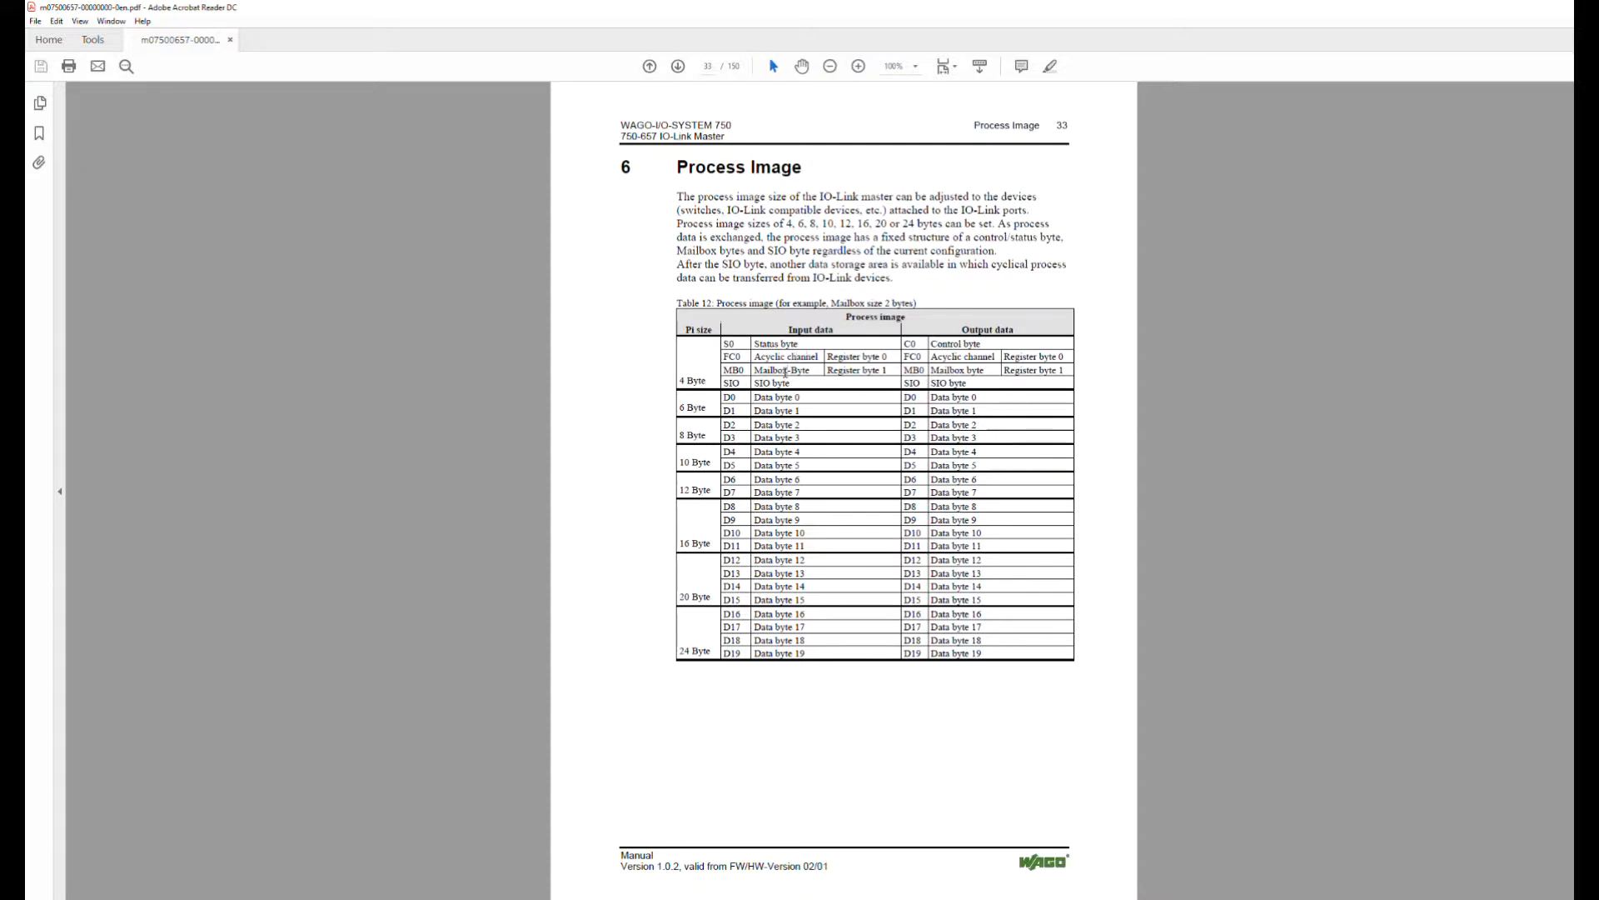
drag(796, 396, 741, 383)
click(784, 389)
click(737, 355)
drag(727, 384, 773, 389)
click(738, 397)
Trace output data bytes 0 to 7 and input data bytes 0 to 4 in the process image table for Ports 1 and 2
drag(979, 398, 931, 398)
click(978, 494)
drag(979, 493, 931, 493)
click(764, 396)
drag(726, 398, 798, 411)
click(798, 411)
drag(801, 438, 802, 450)
click(802, 450)
drag(804, 450, 771, 403)
click(773, 405)
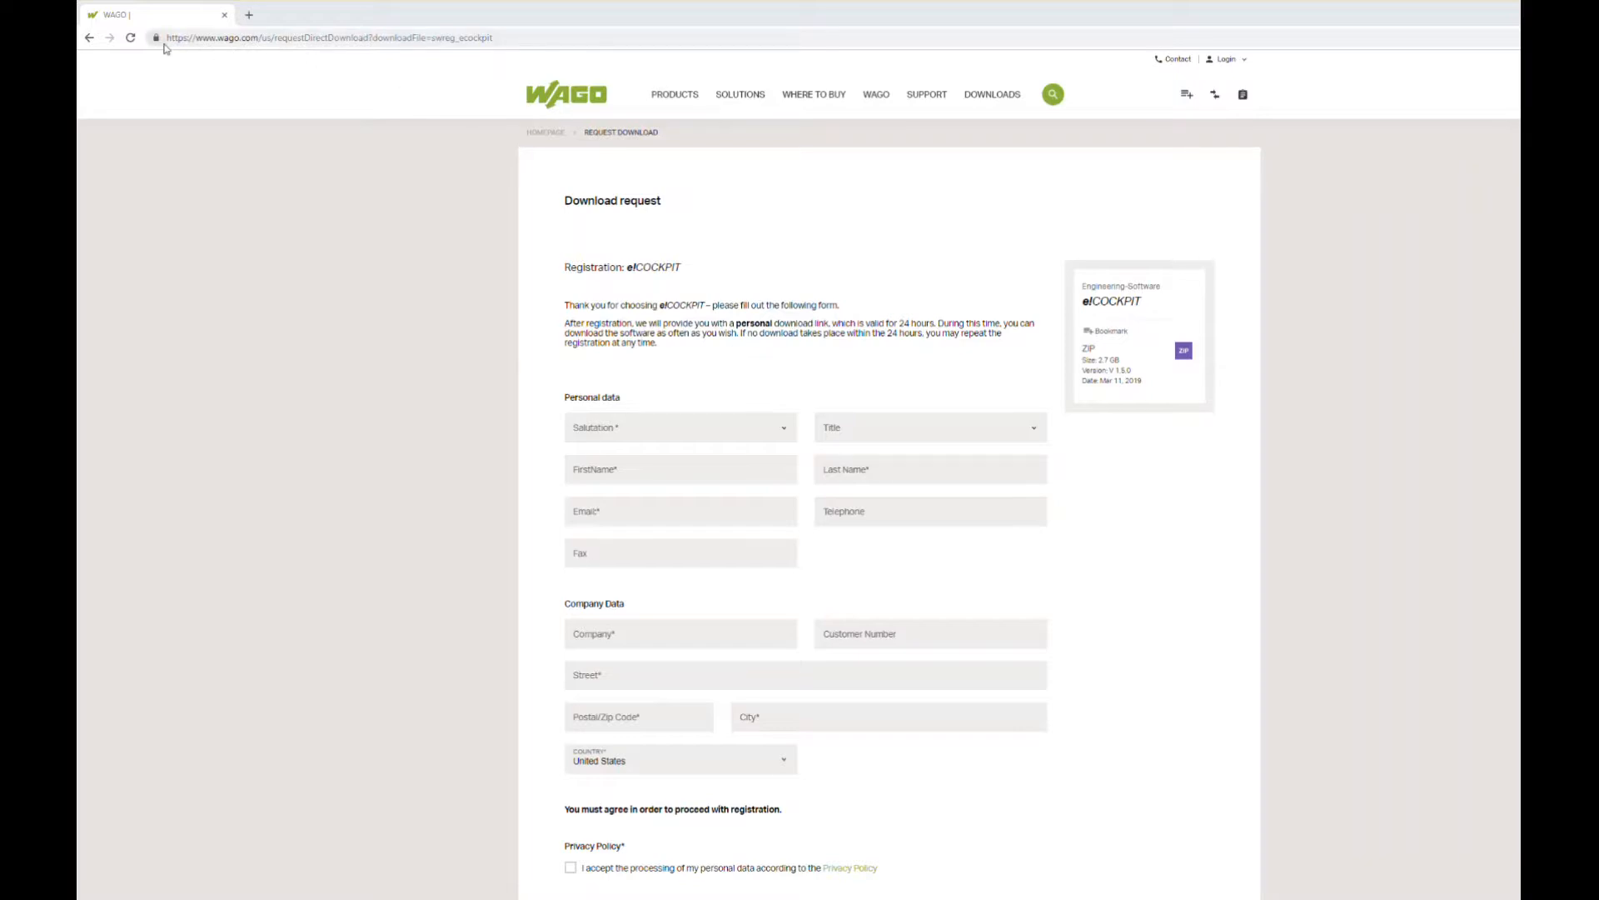
Look through the e!COCKPIT download registration form on the WAGO website
scroll(1207, 685, down, 4)
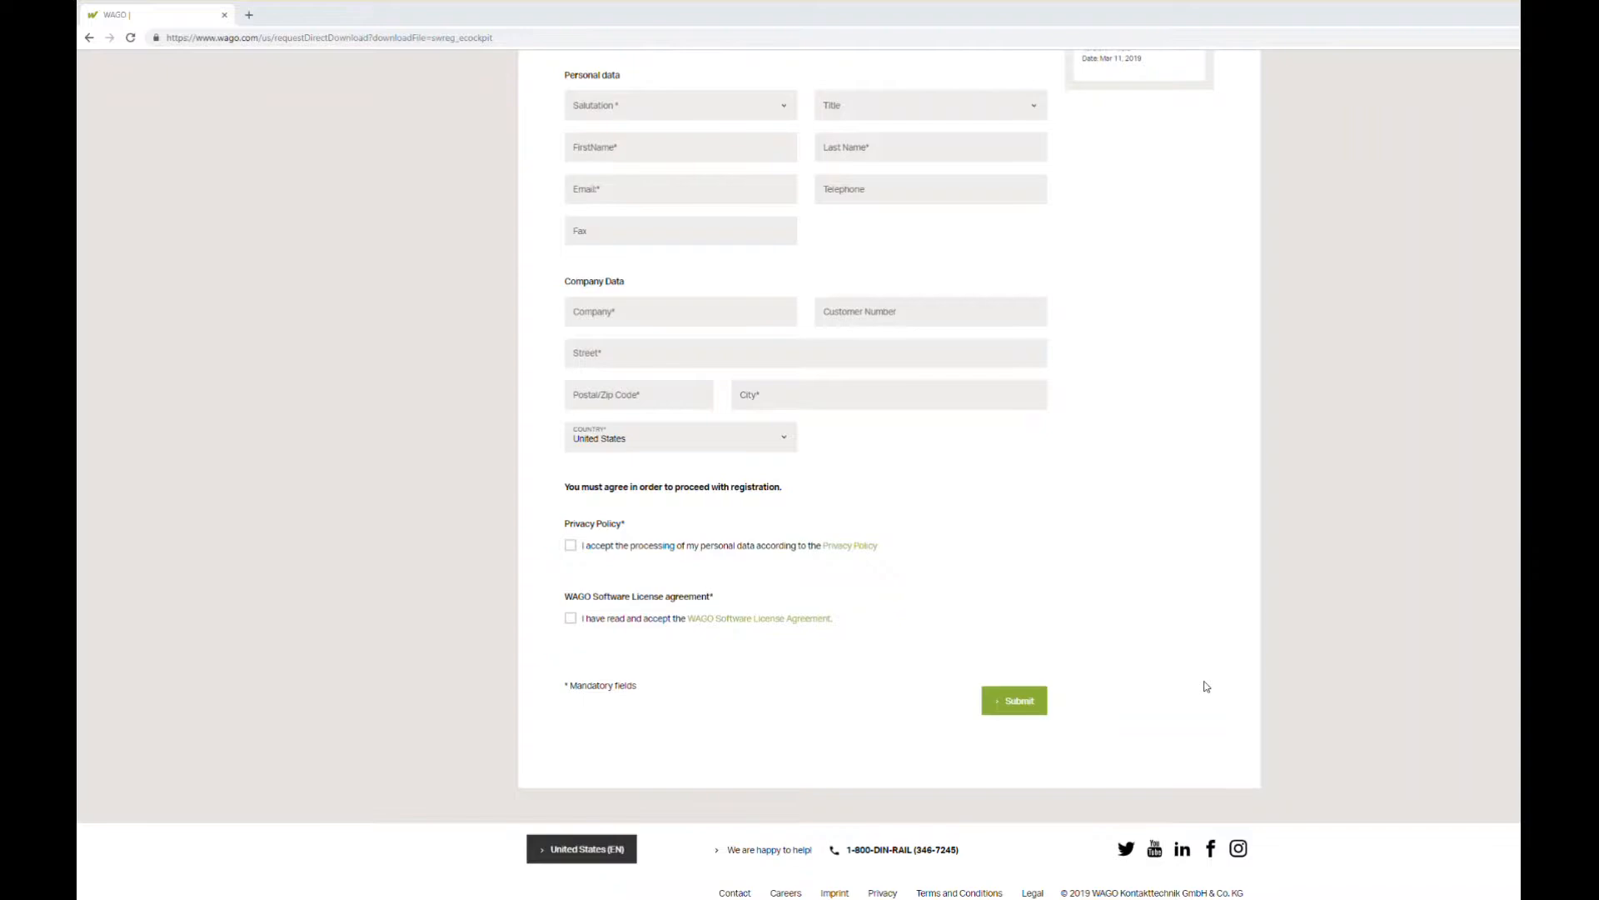
scroll(1207, 686, up, 2)
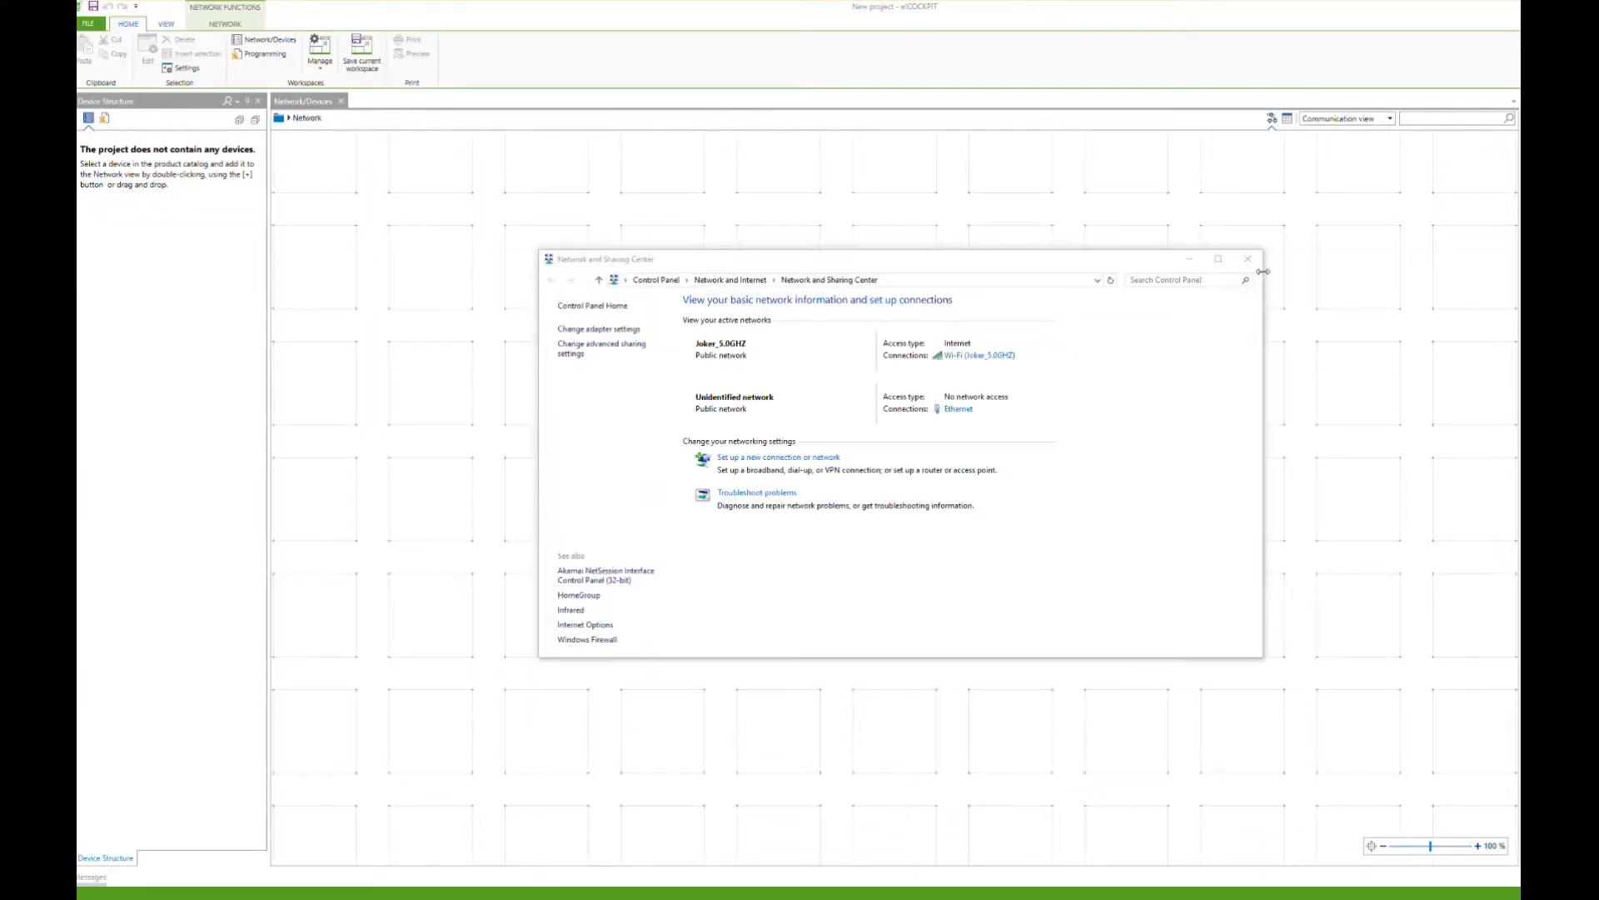
Search the product catalog for the 750-8101 controller and list its available firmware versions
click(1248, 259)
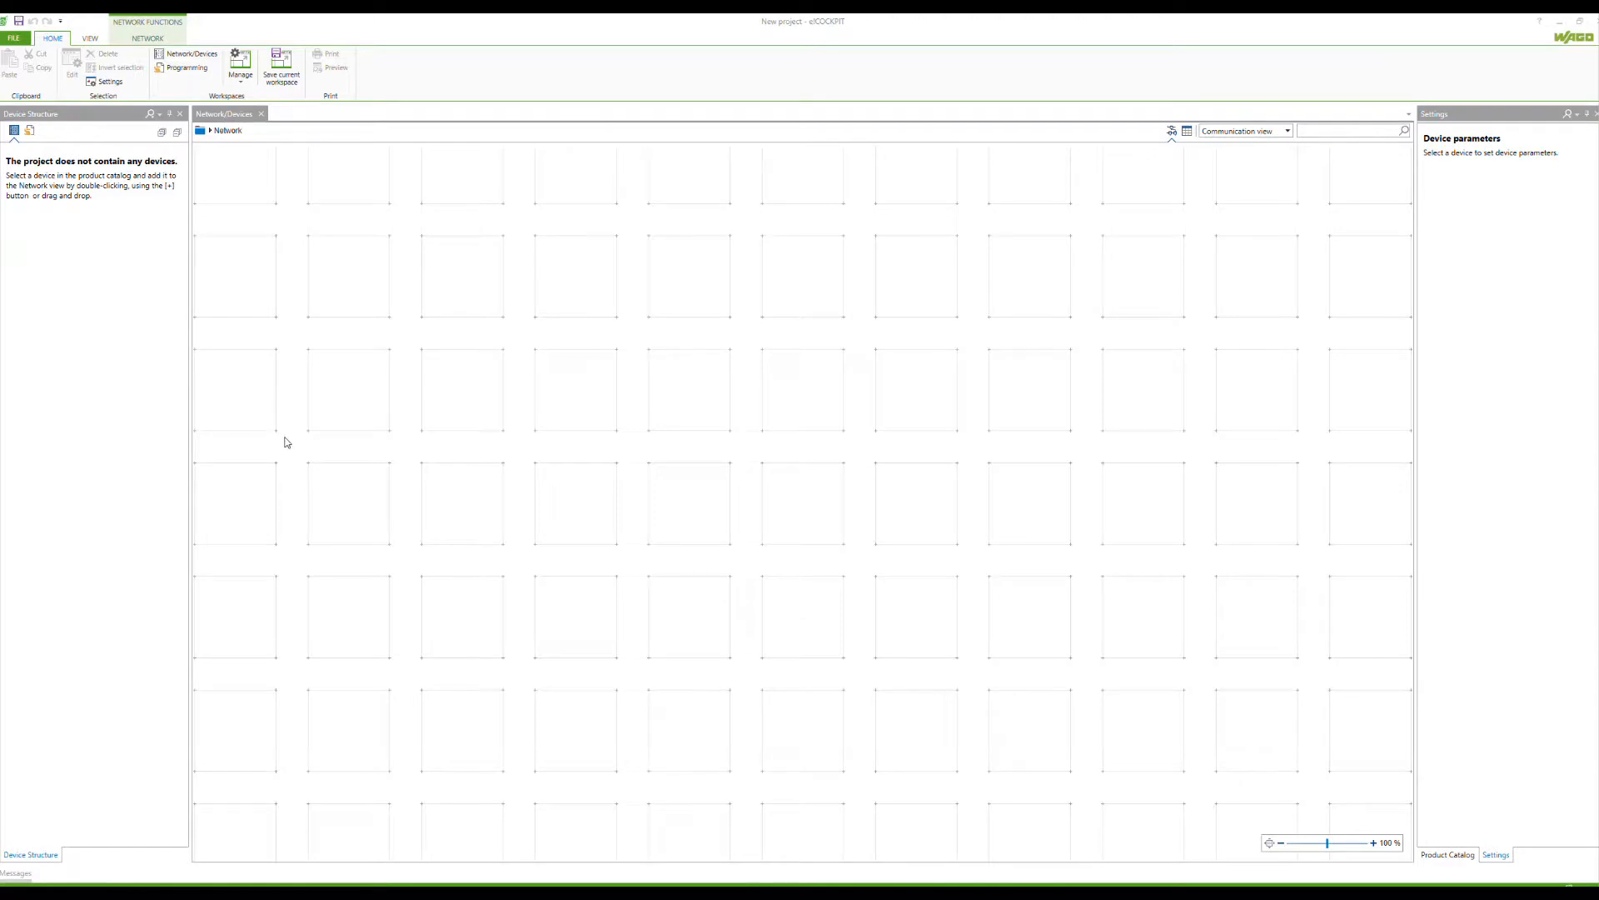
click(1446, 855)
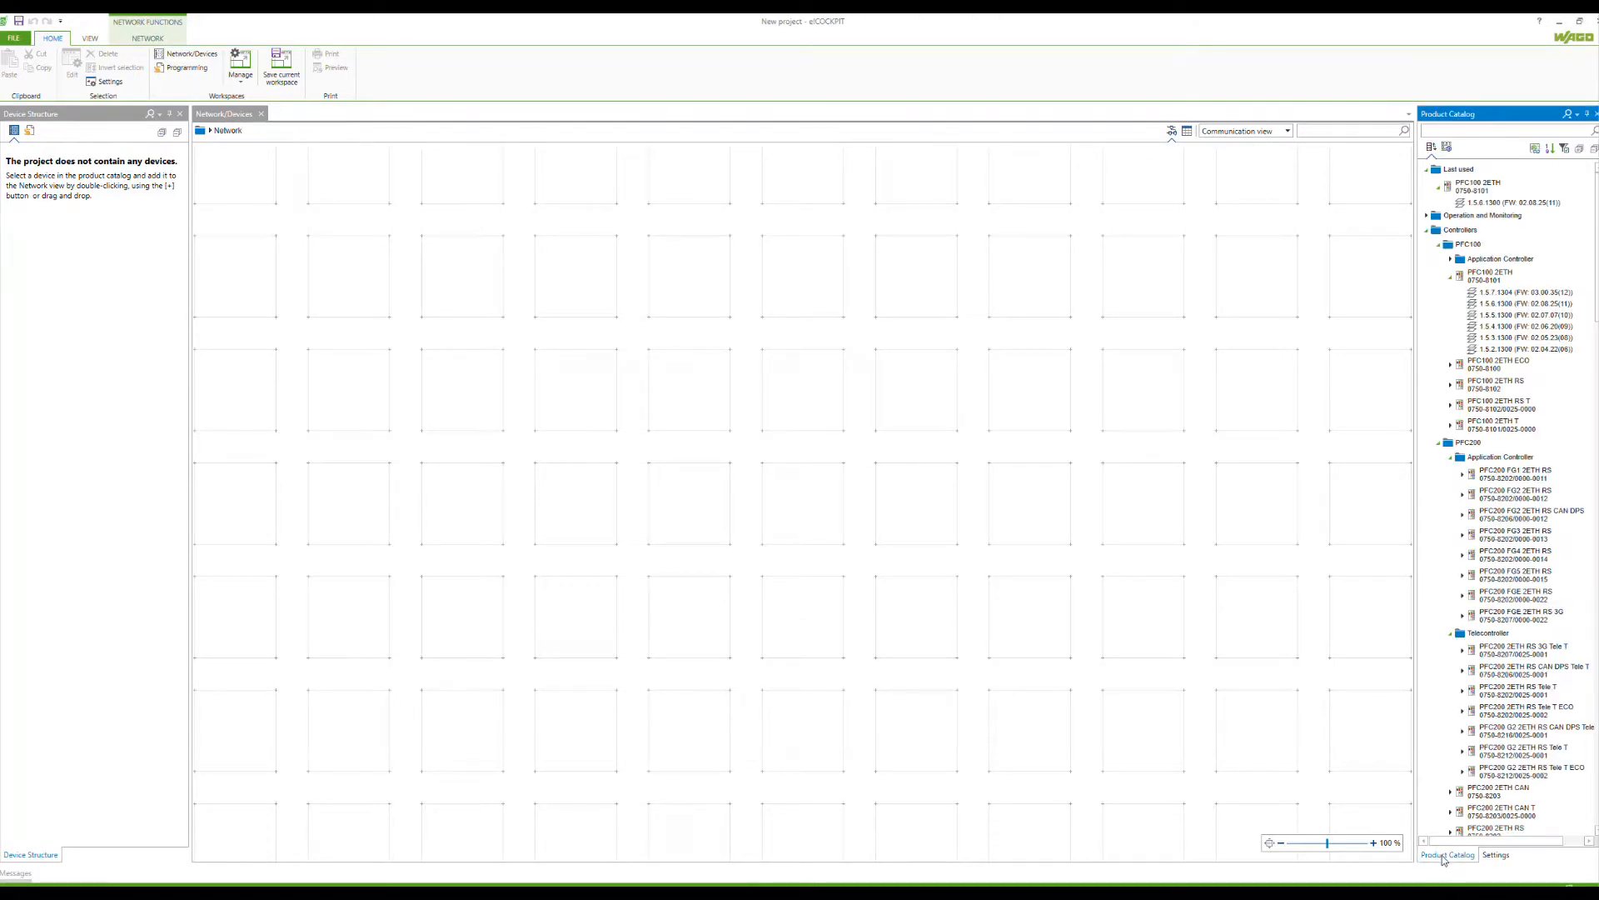
click(1430, 130)
text(750-8101)
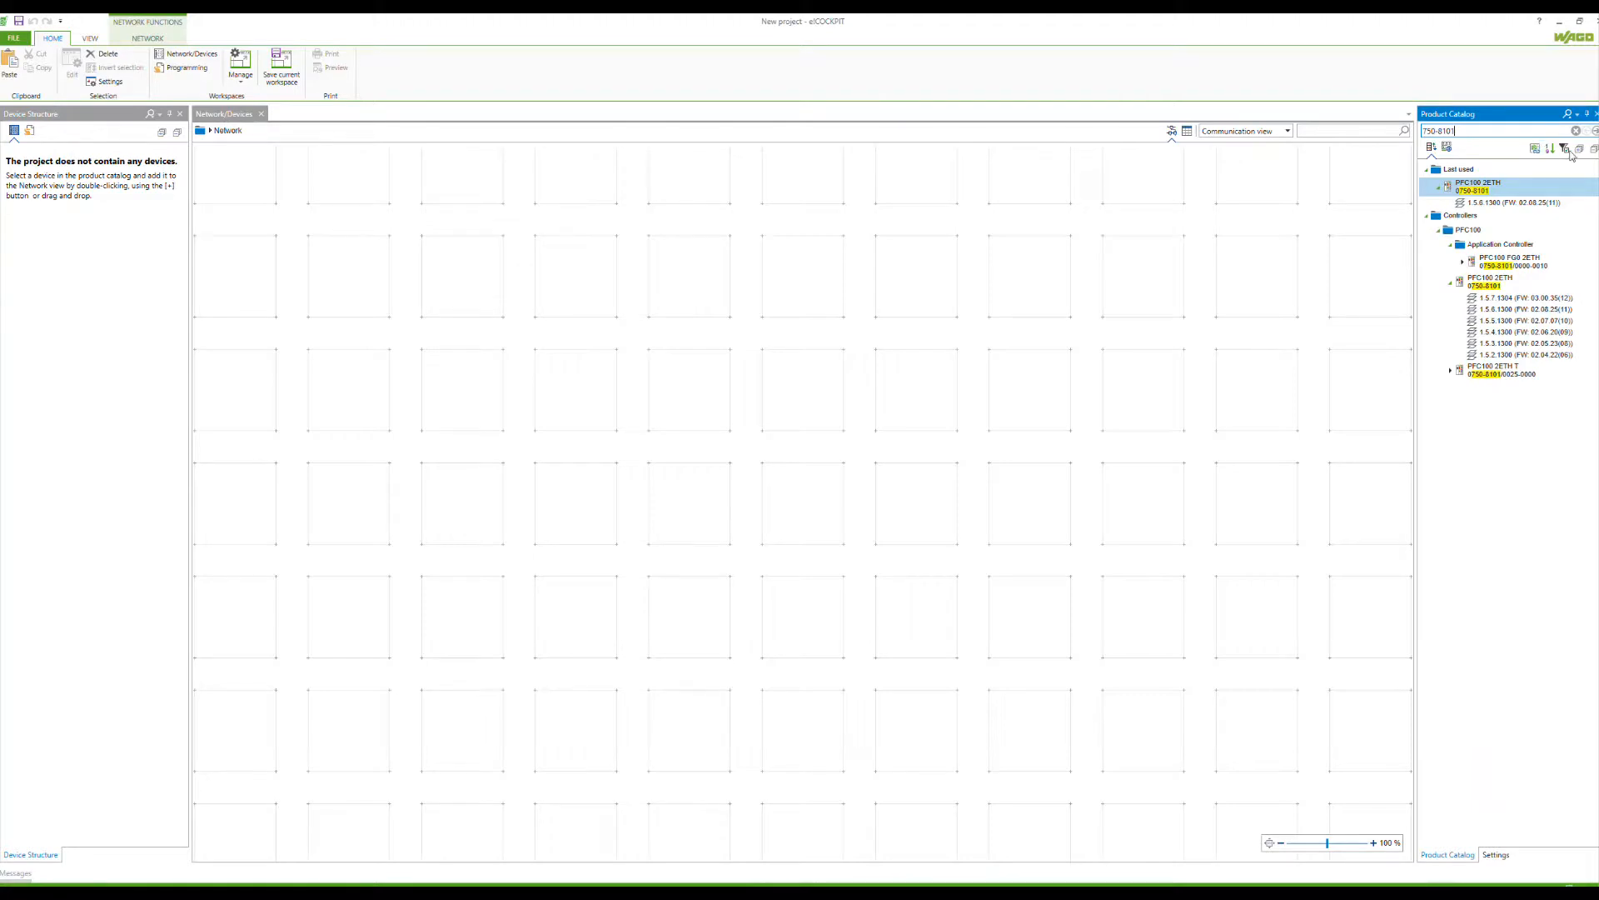
click(1565, 149)
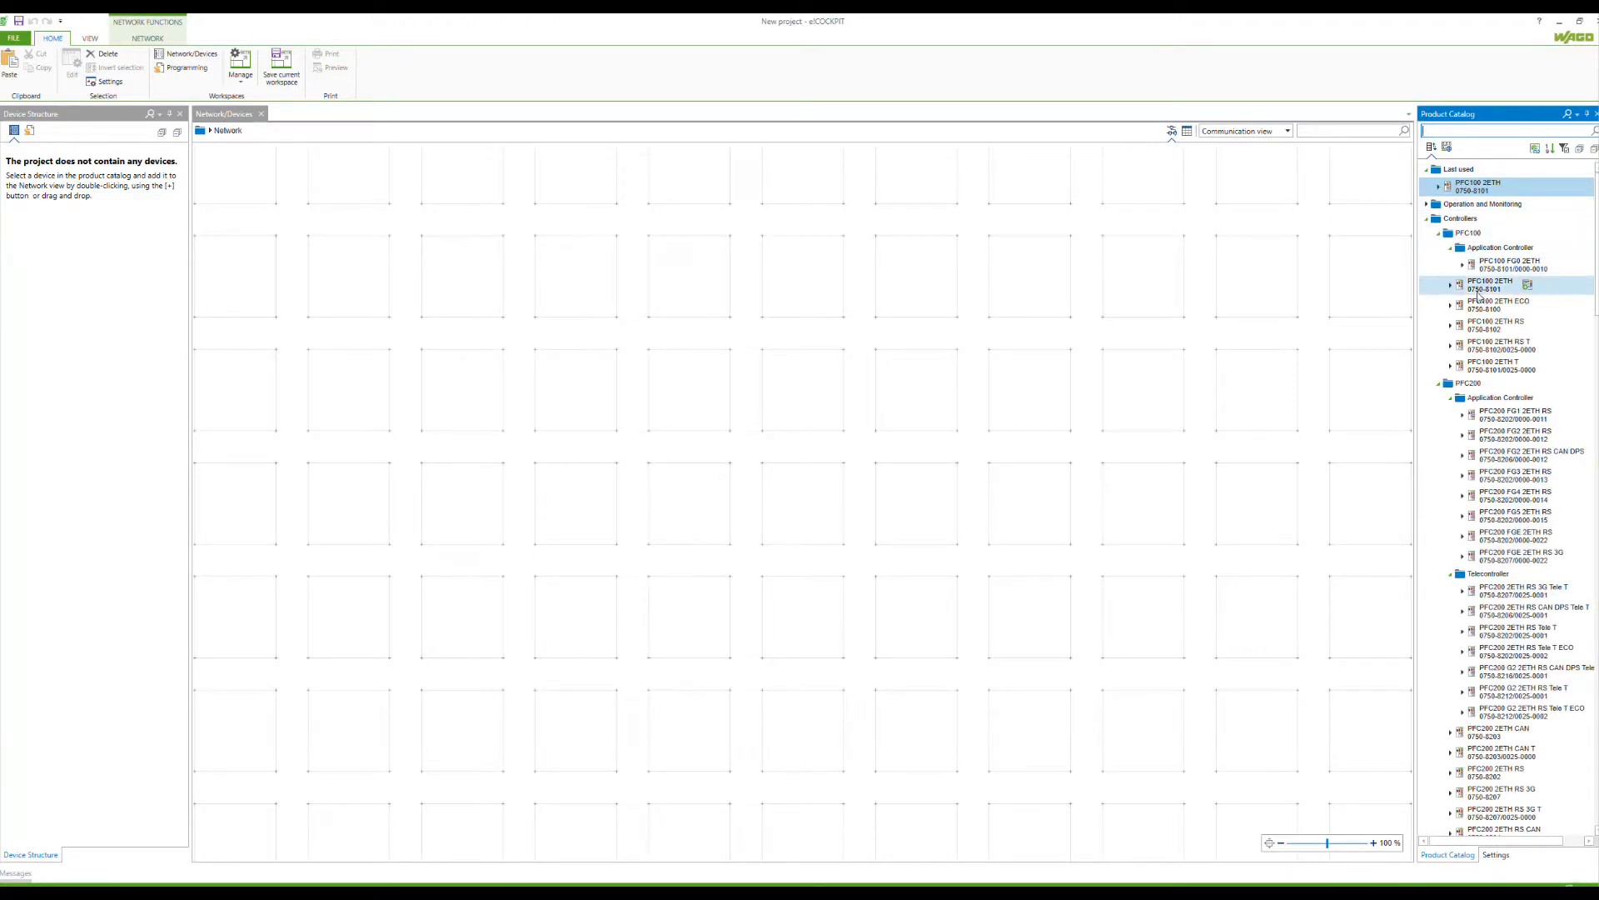
click(1452, 287)
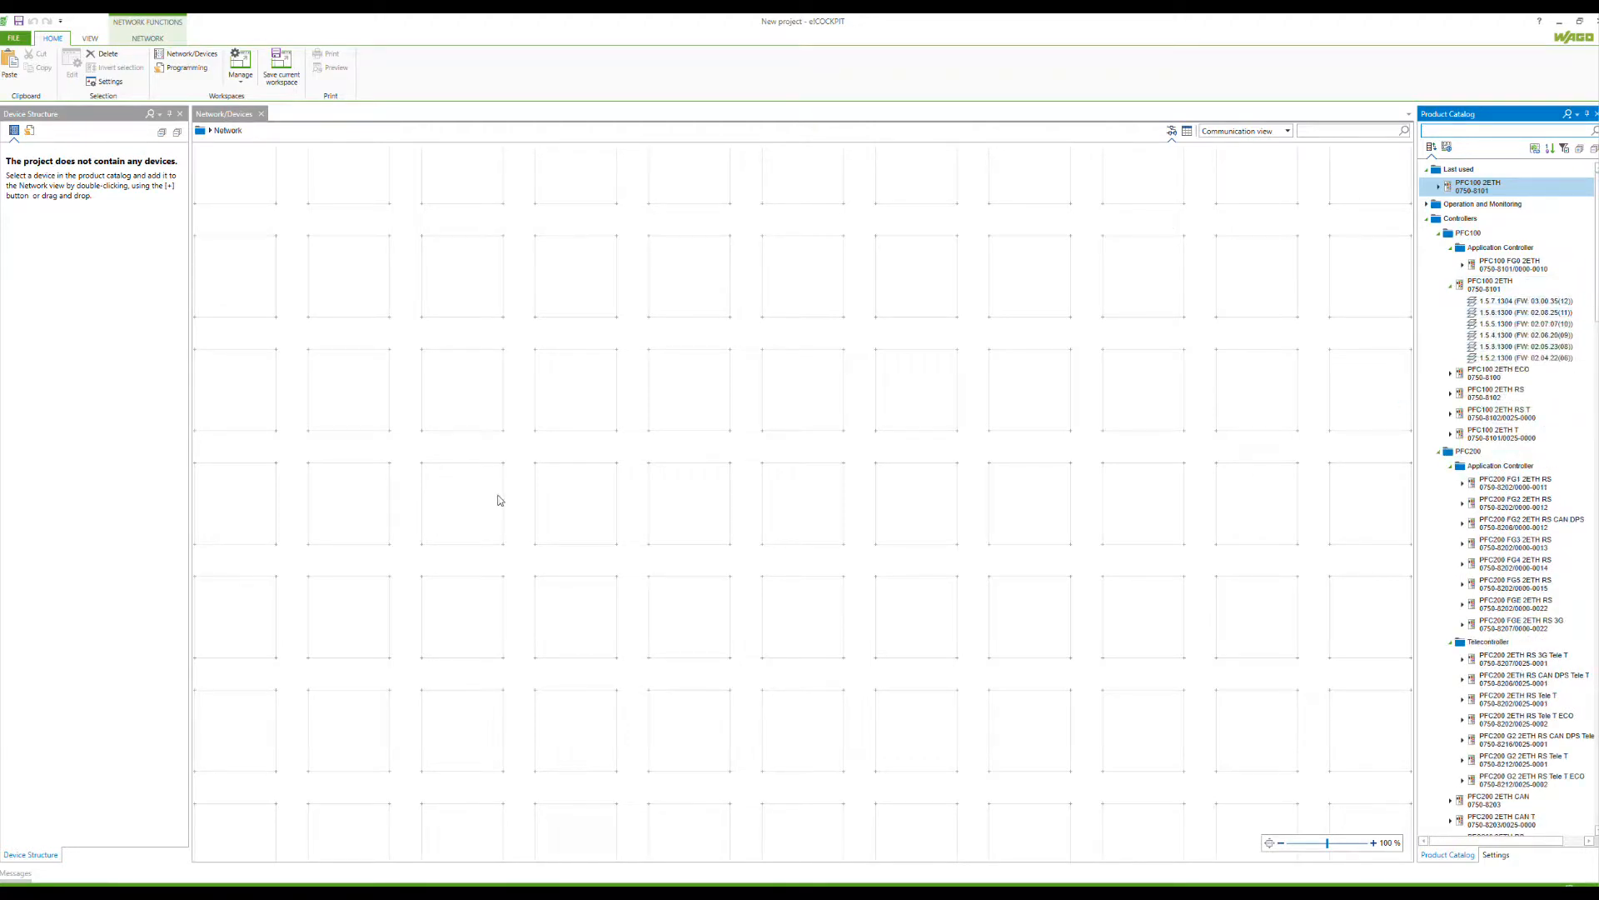
Identify the connected node in WAGO-I/O-CHECK and check the 750-8101 controller's firmware version in its Ethernet settings
click(170, 893)
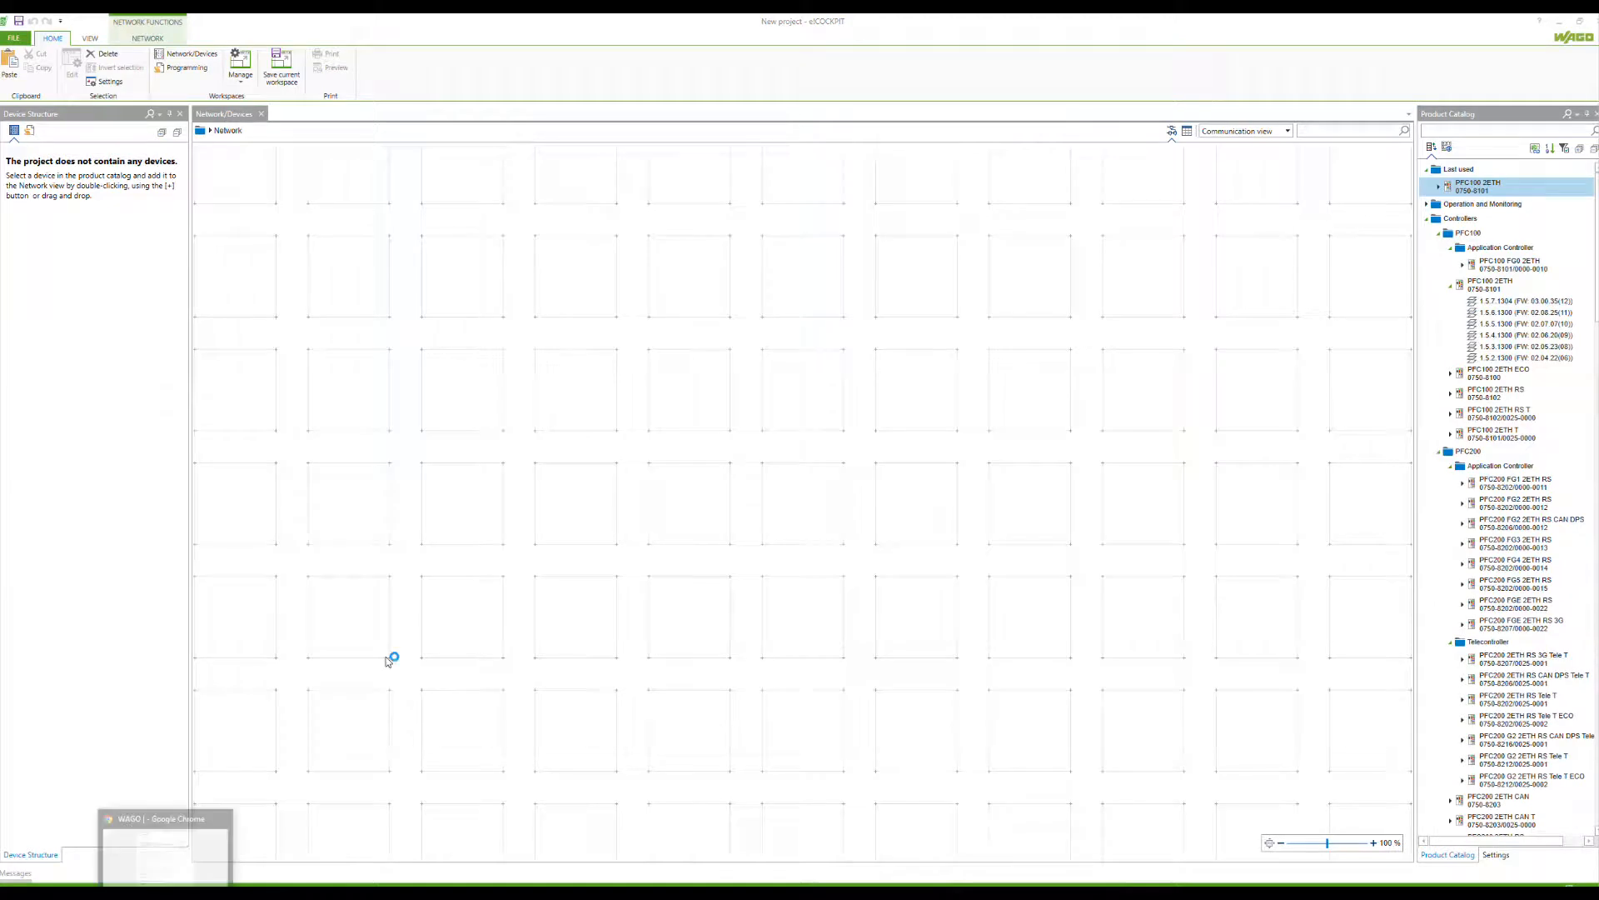
click(234, 63)
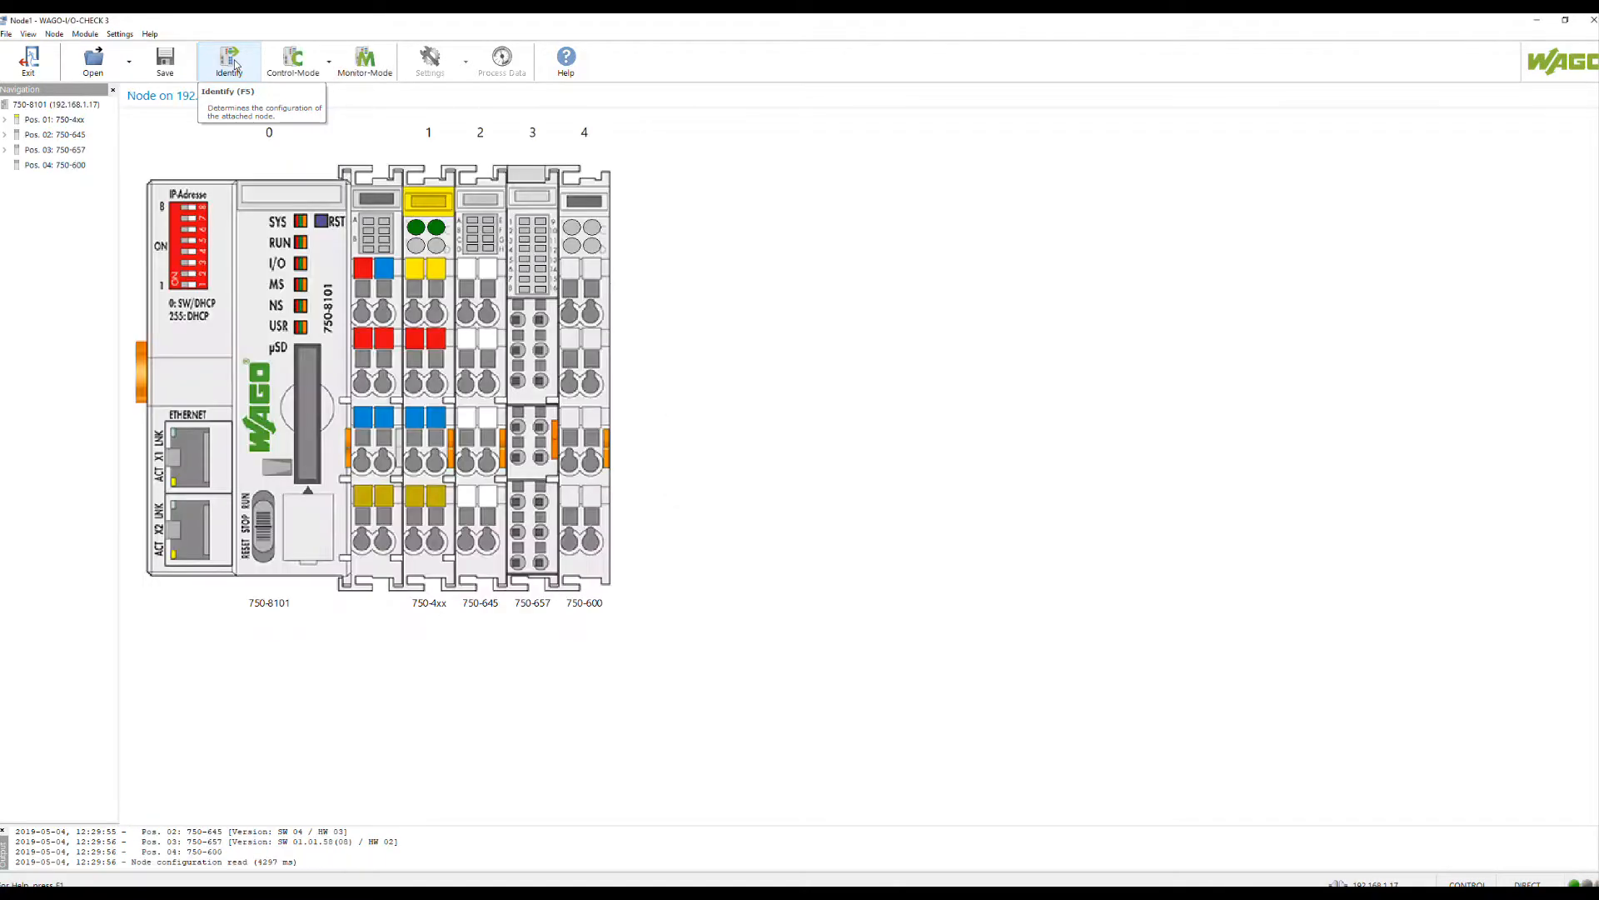
click(254, 271)
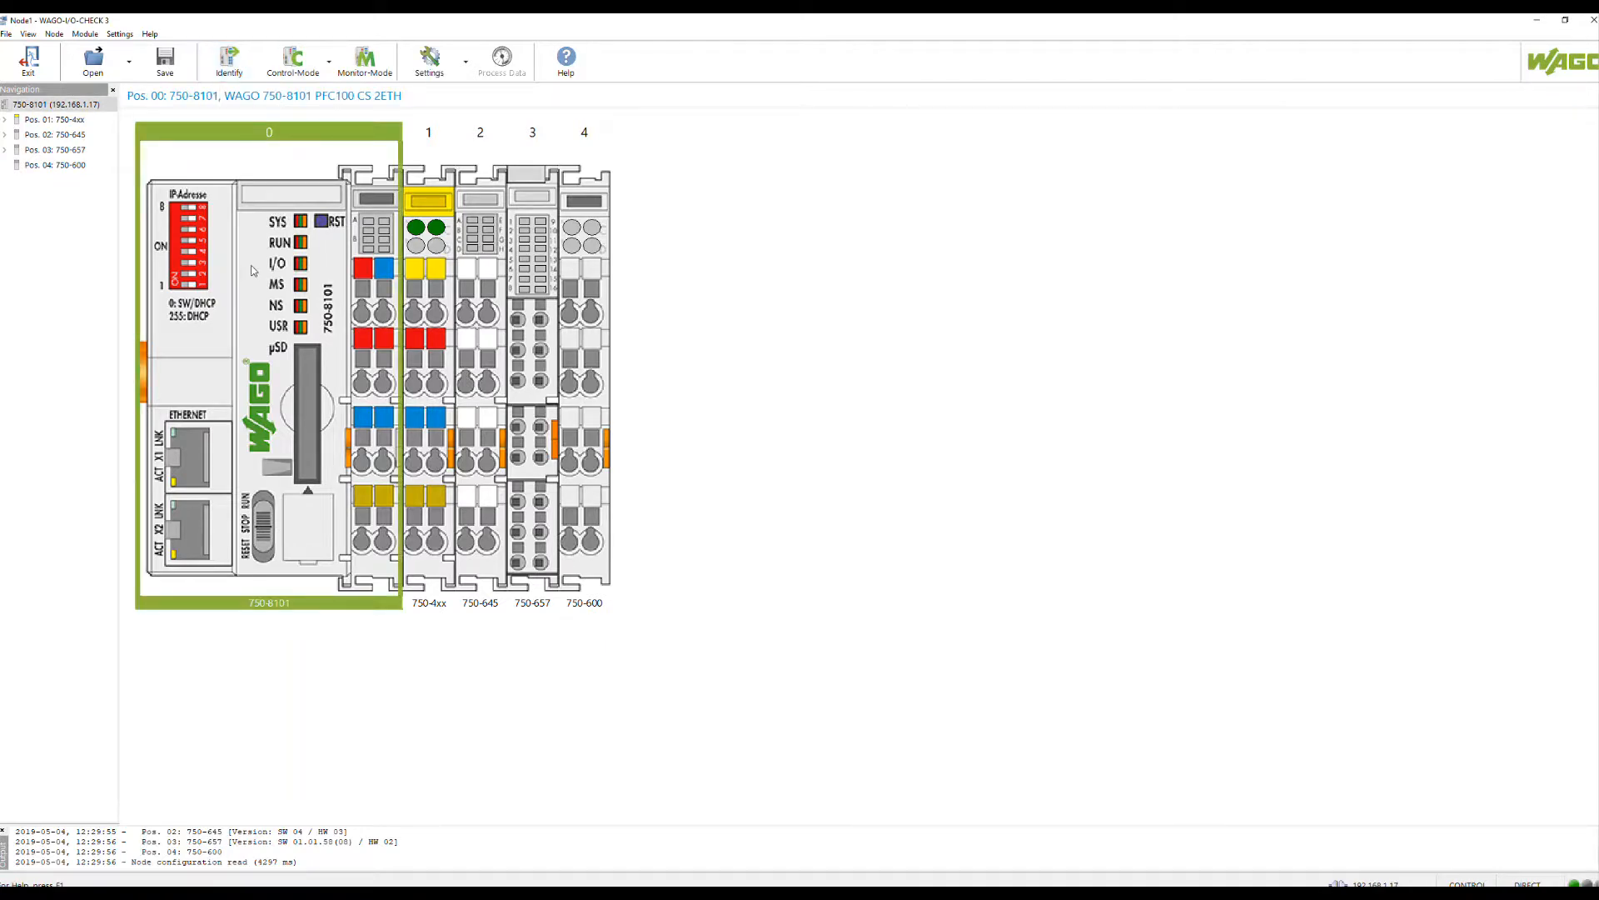
right_click(254, 270)
click(280, 308)
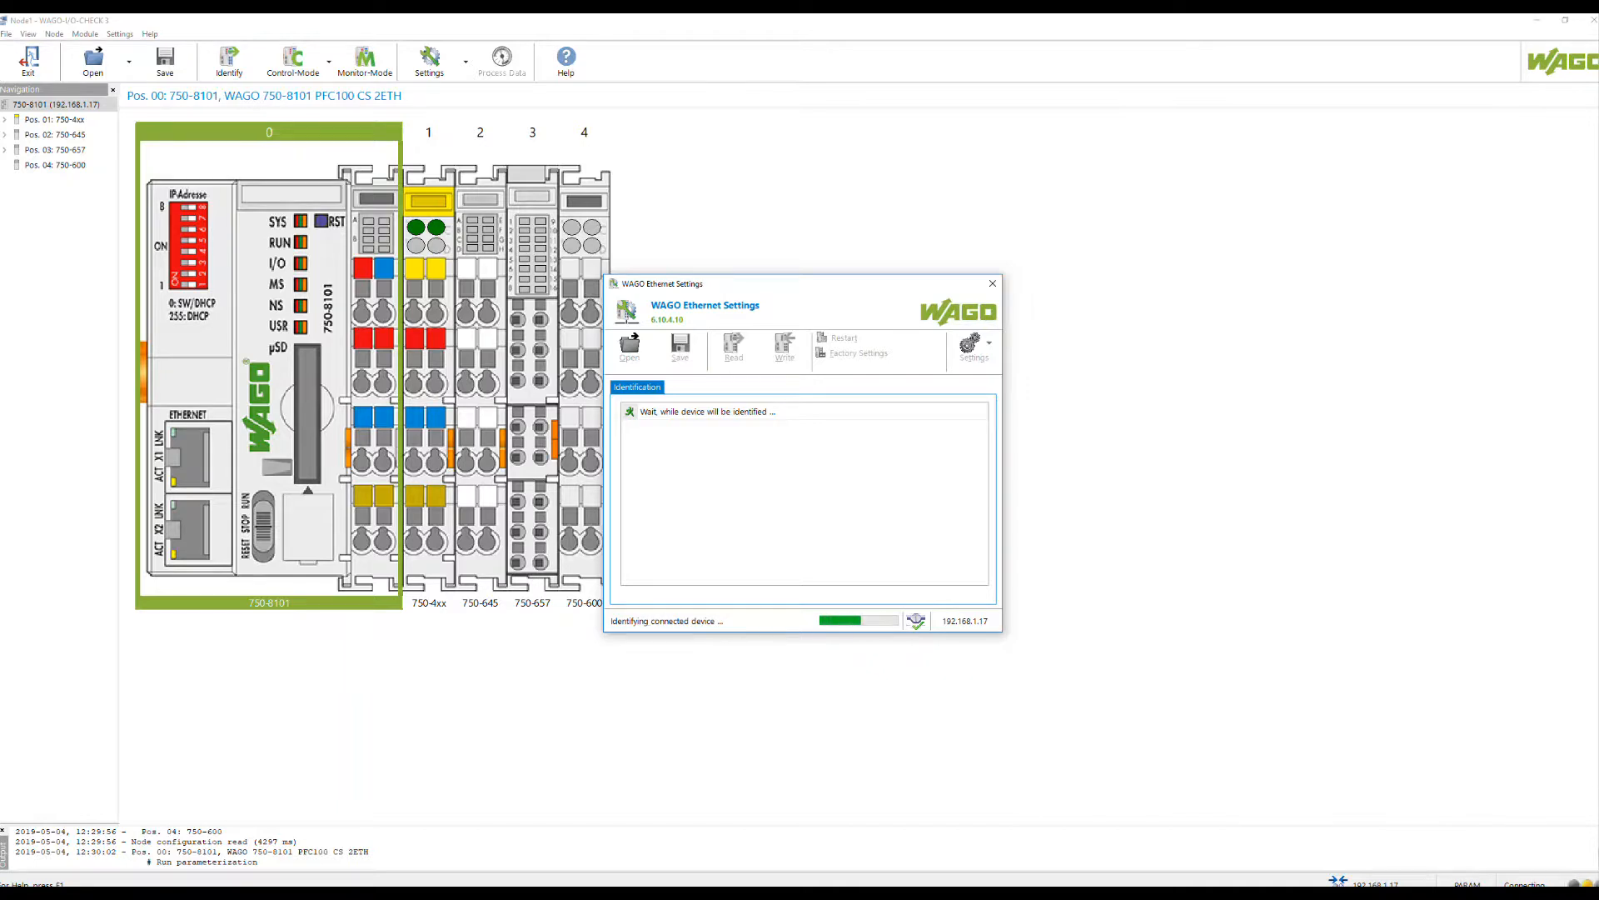
drag(864, 291, 903, 193)
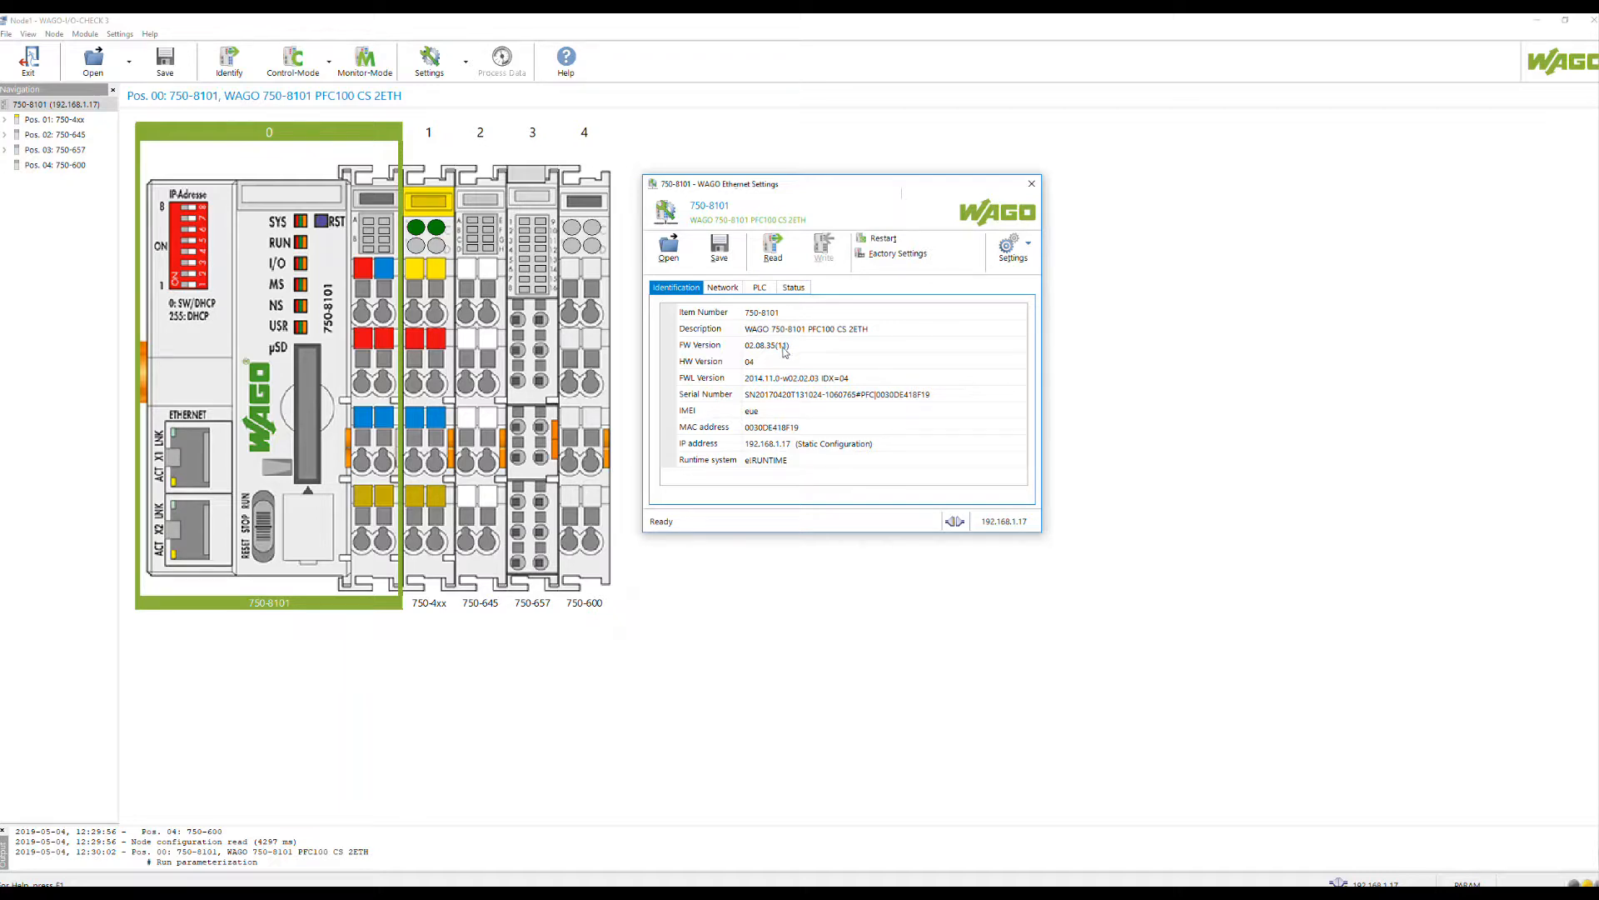
click(1032, 187)
click(1593, 20)
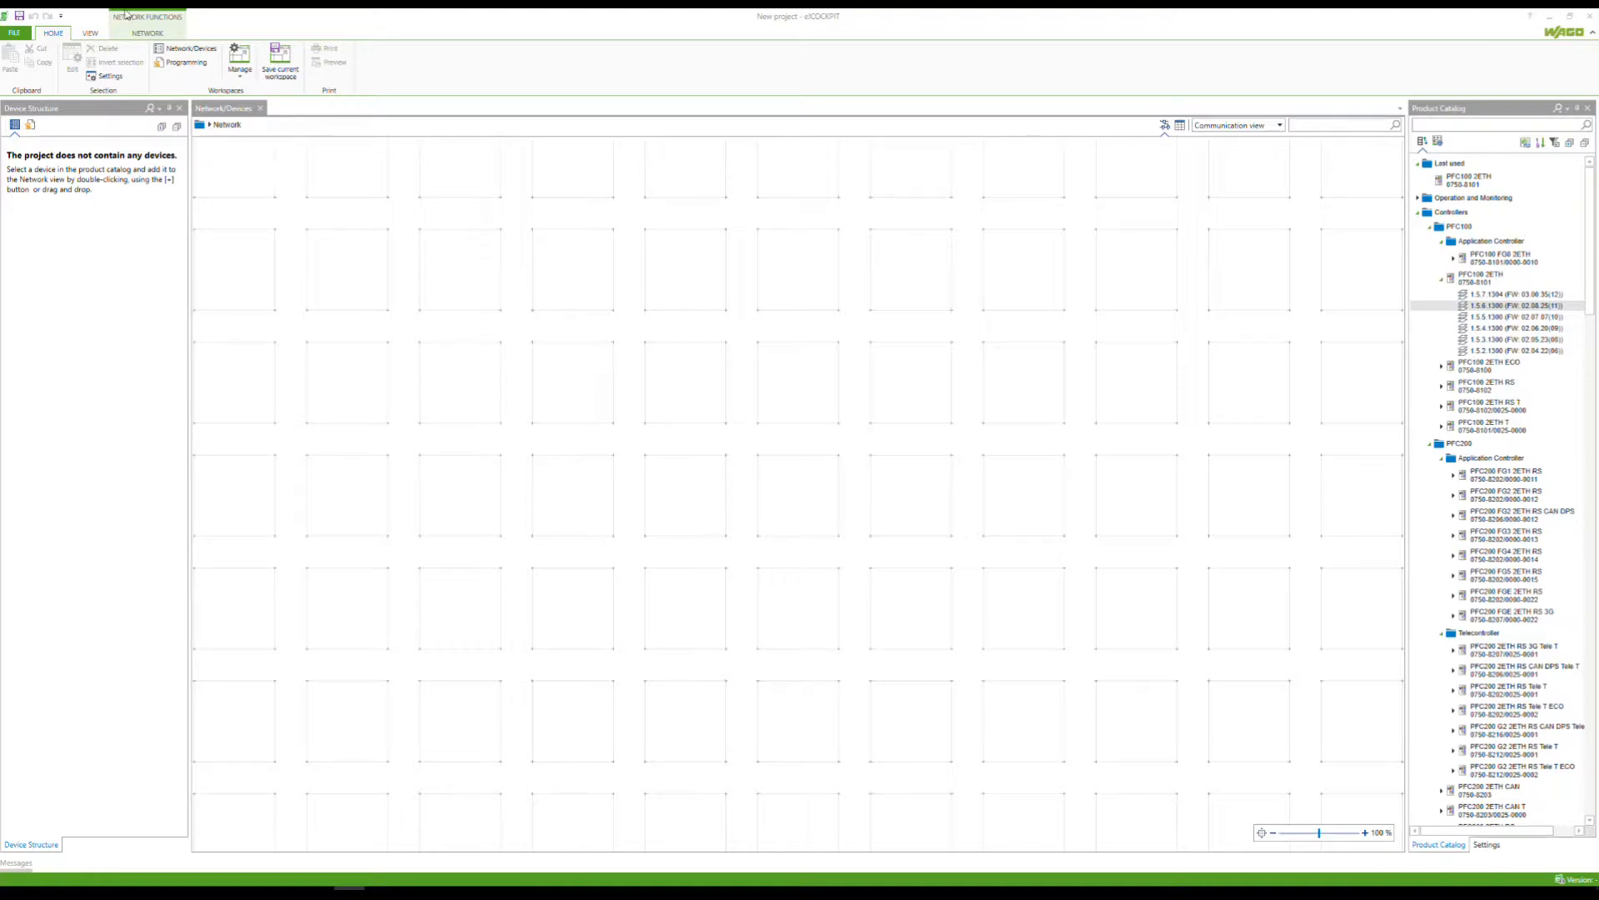
Scan the Ethernet network for connected controllers in e!COCKPIT
click(143, 36)
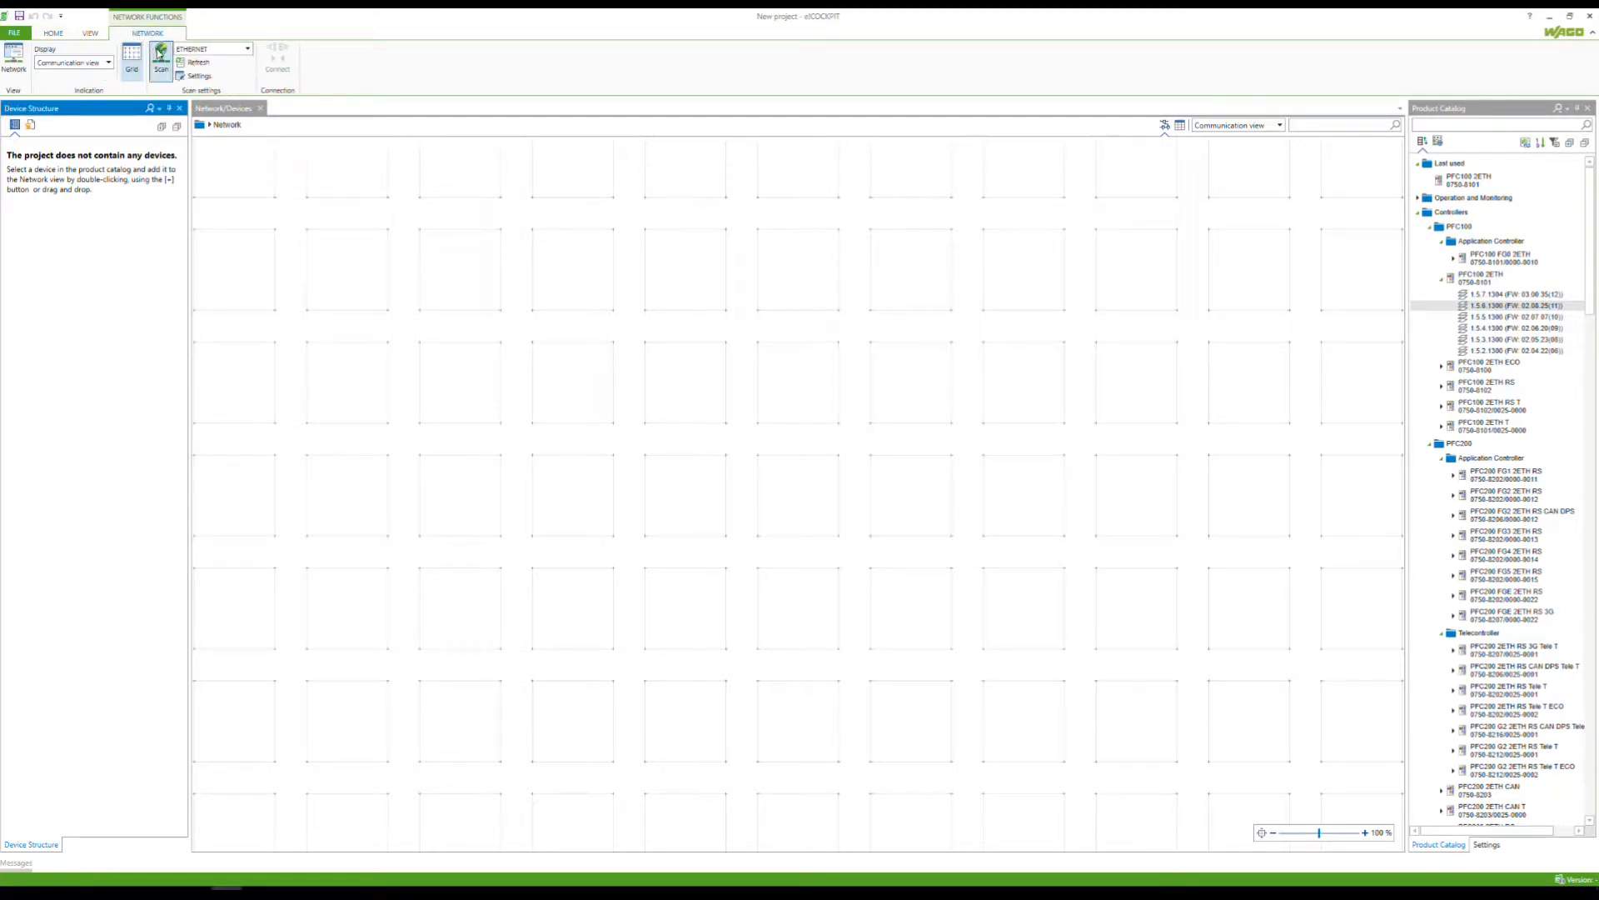
click(160, 56)
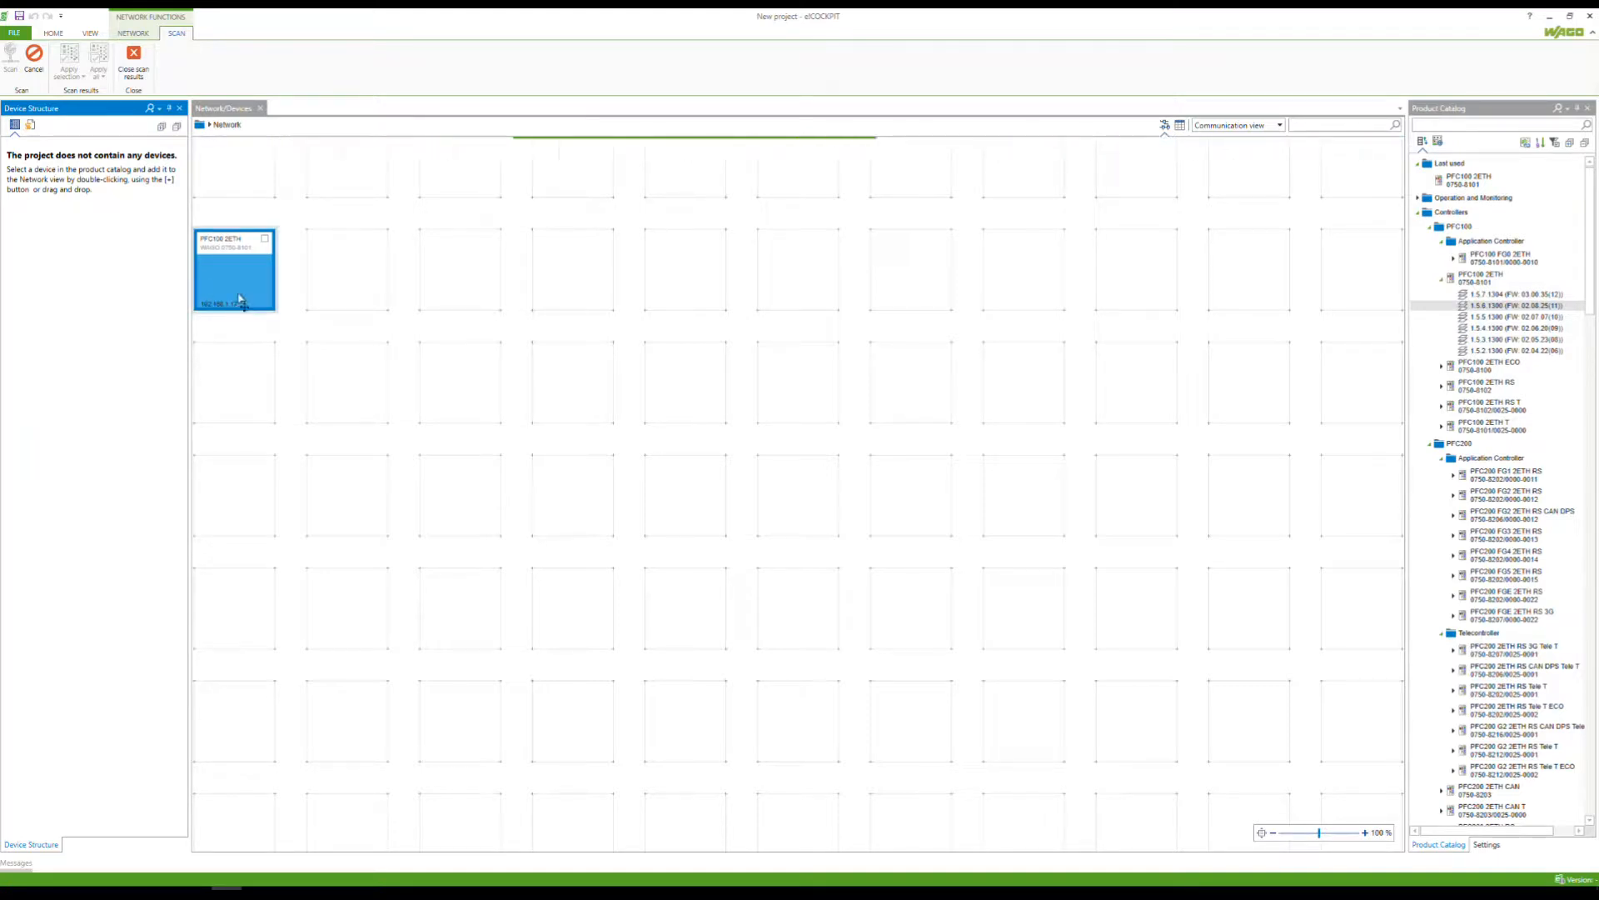
mouse_move(230, 315)
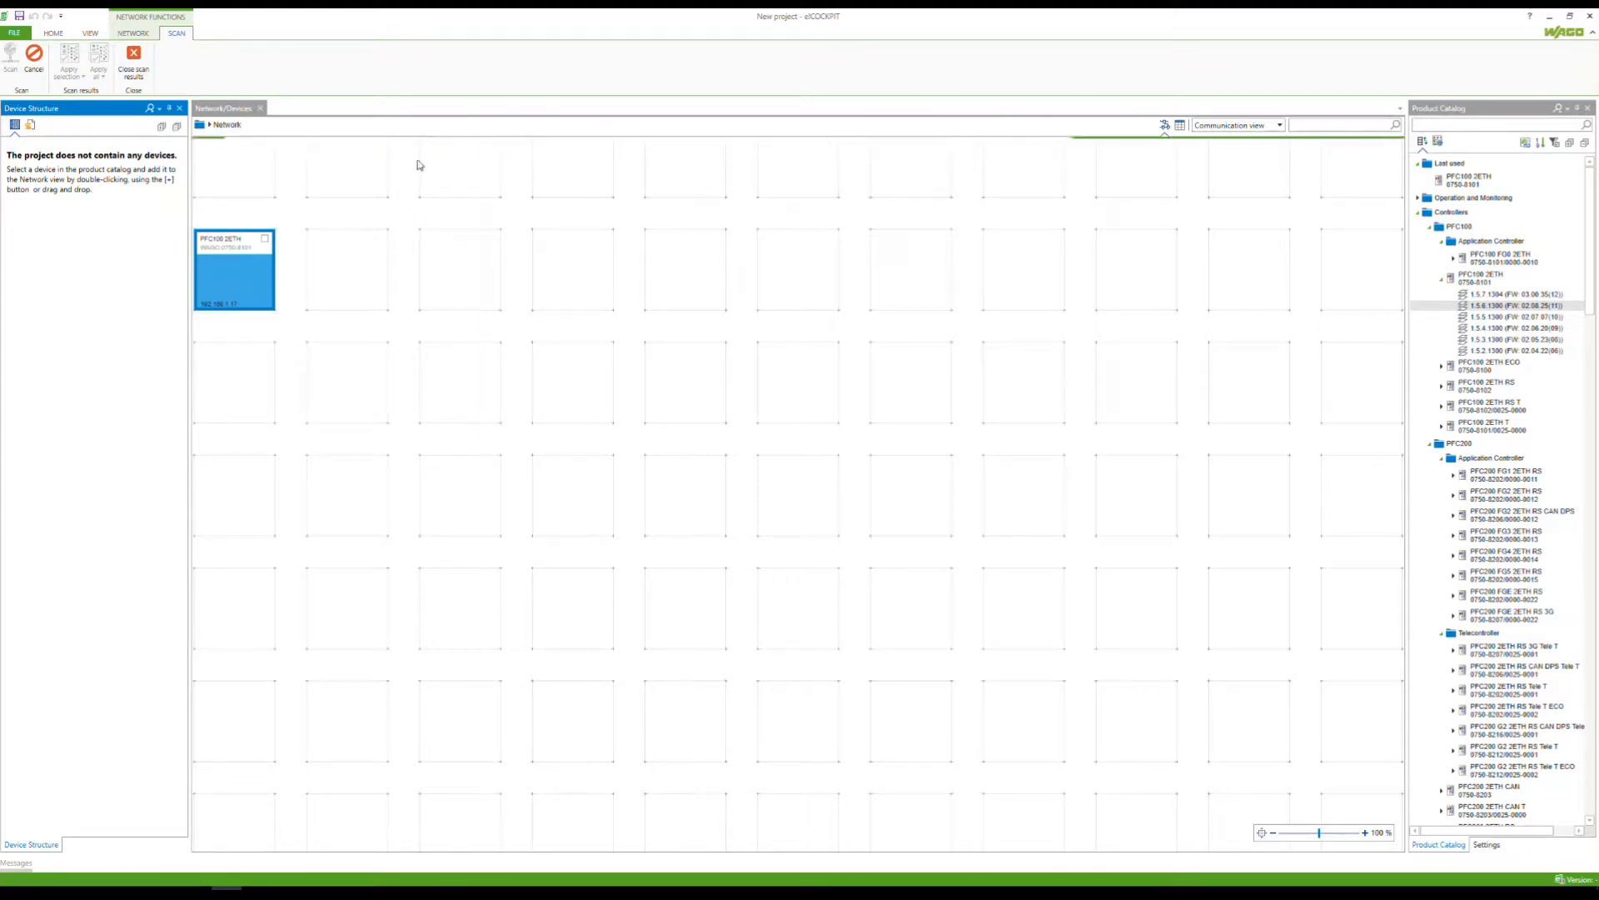
Add the scanned PFC100 2ETH controller to the project including its modules, accepting the mismatched device description
click(266, 239)
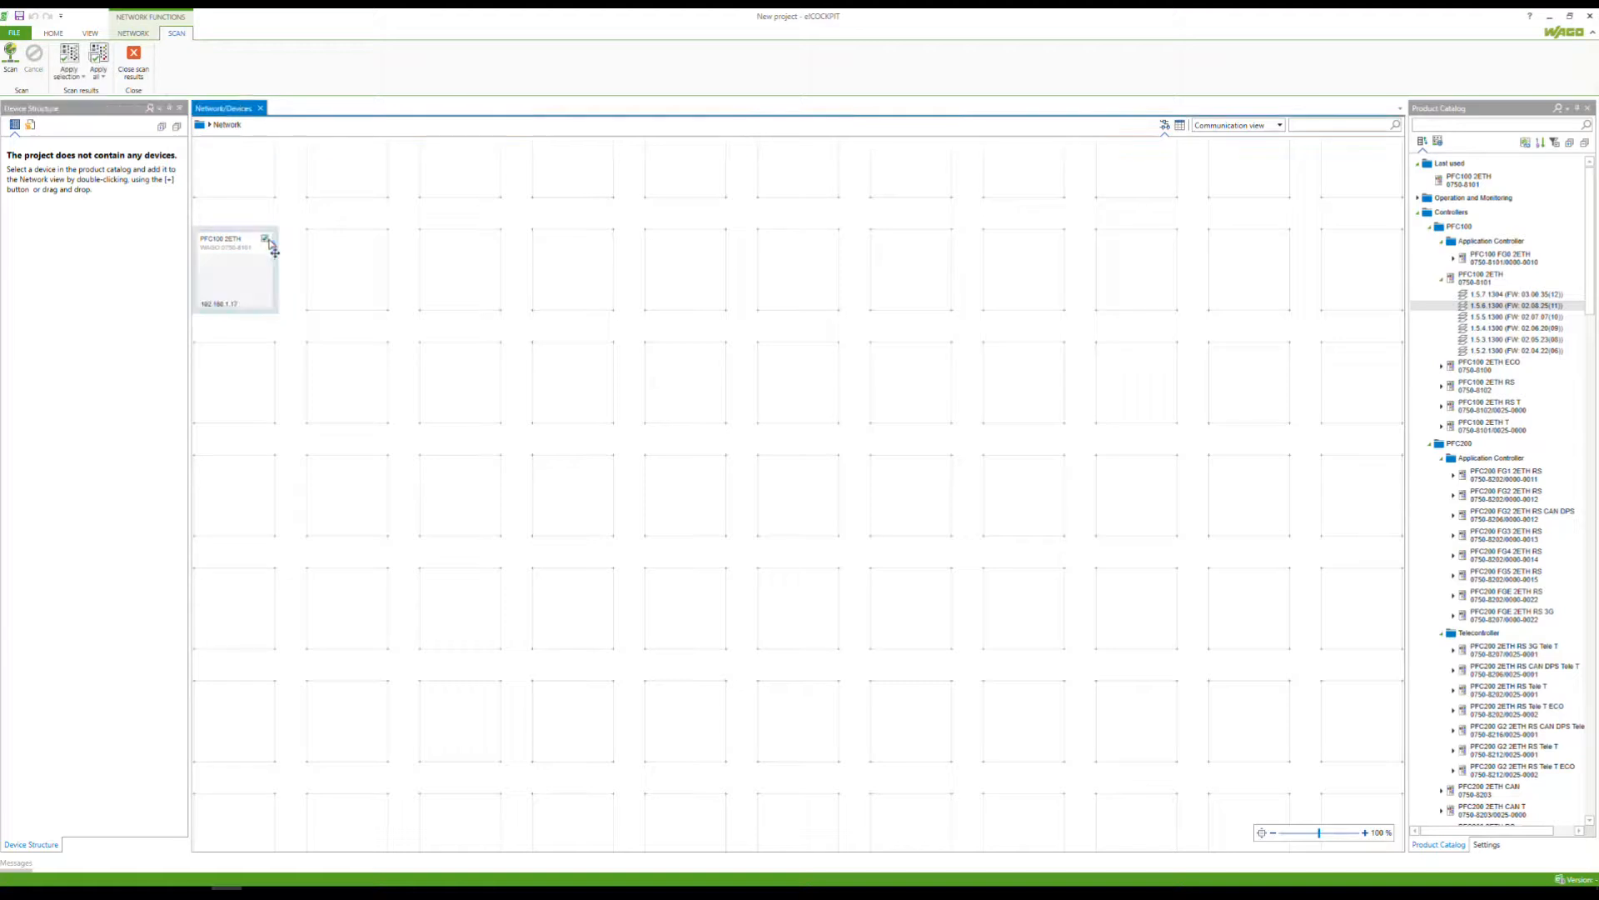
click(102, 79)
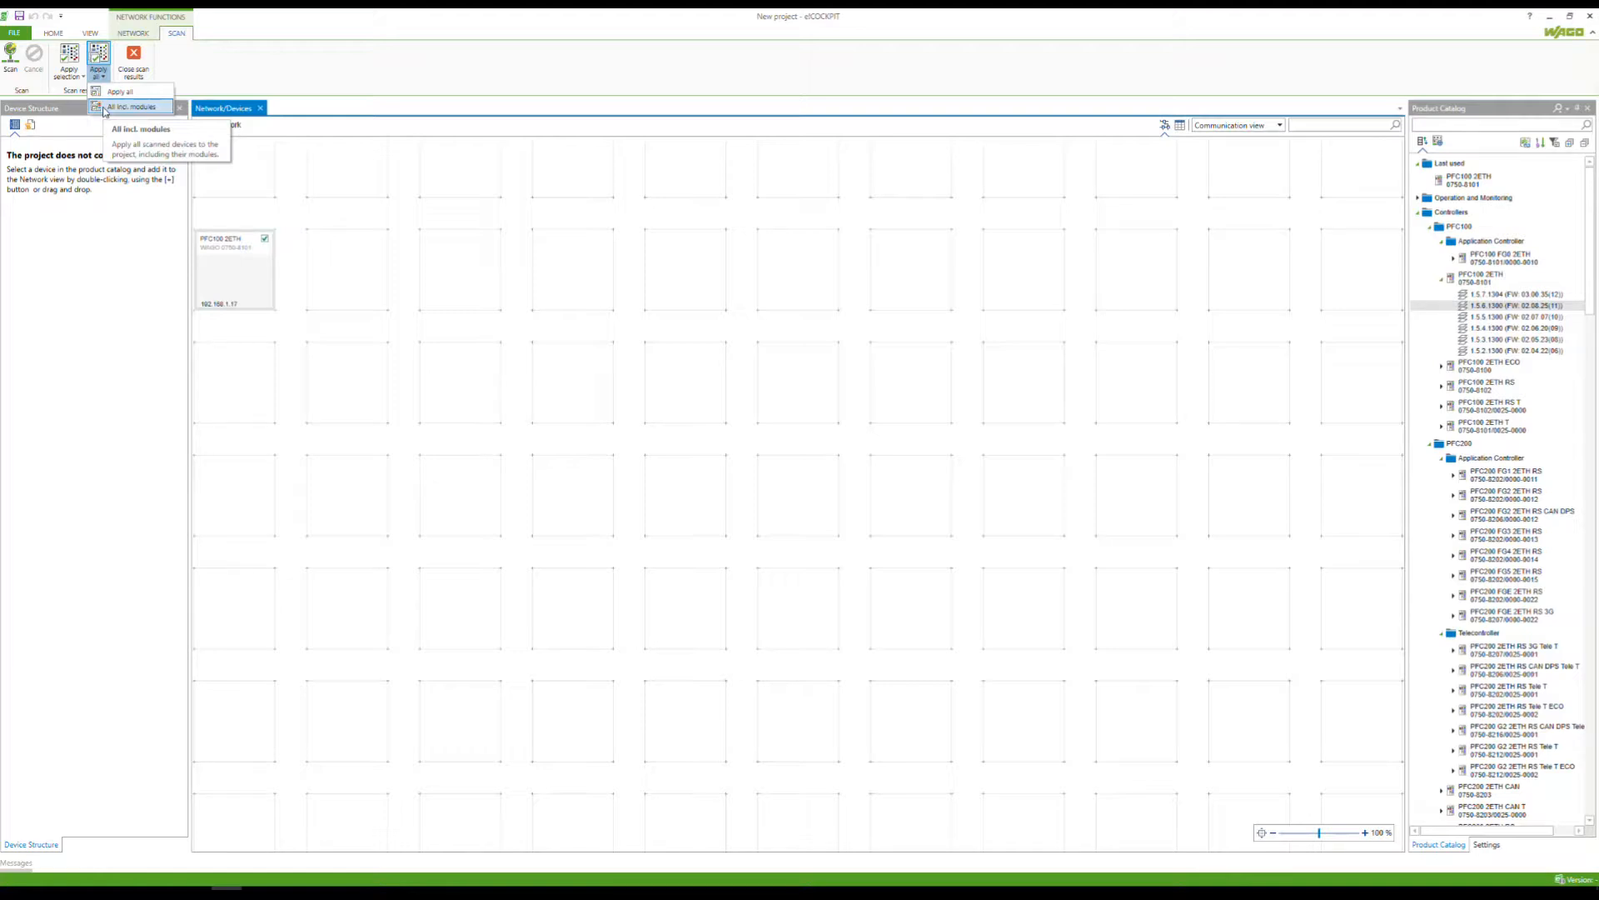
click(131, 107)
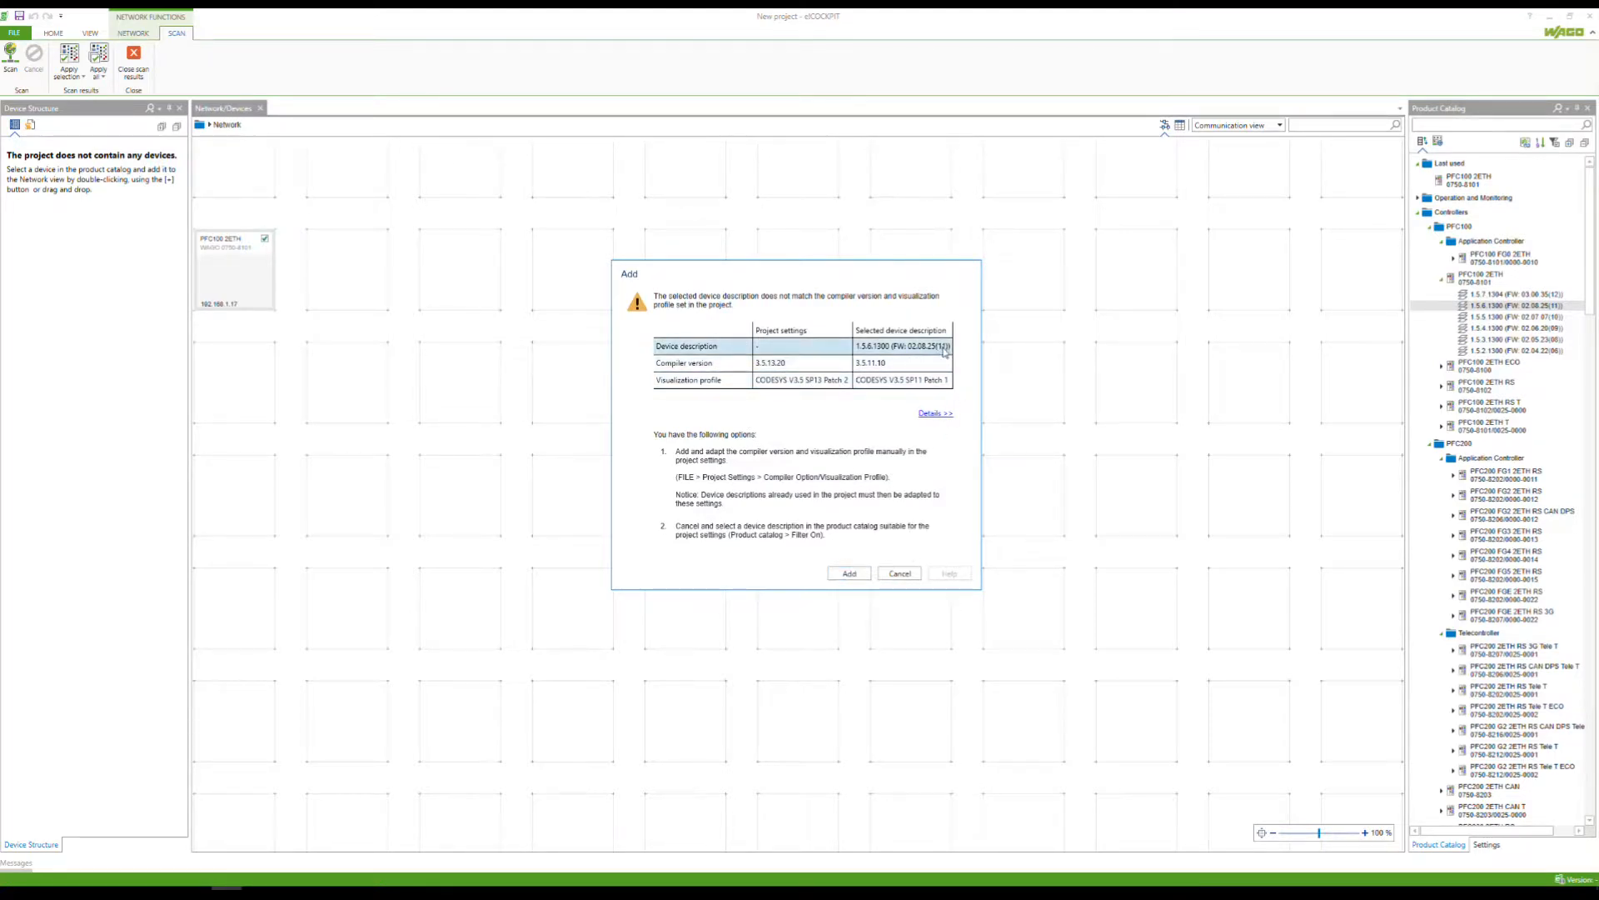
click(850, 573)
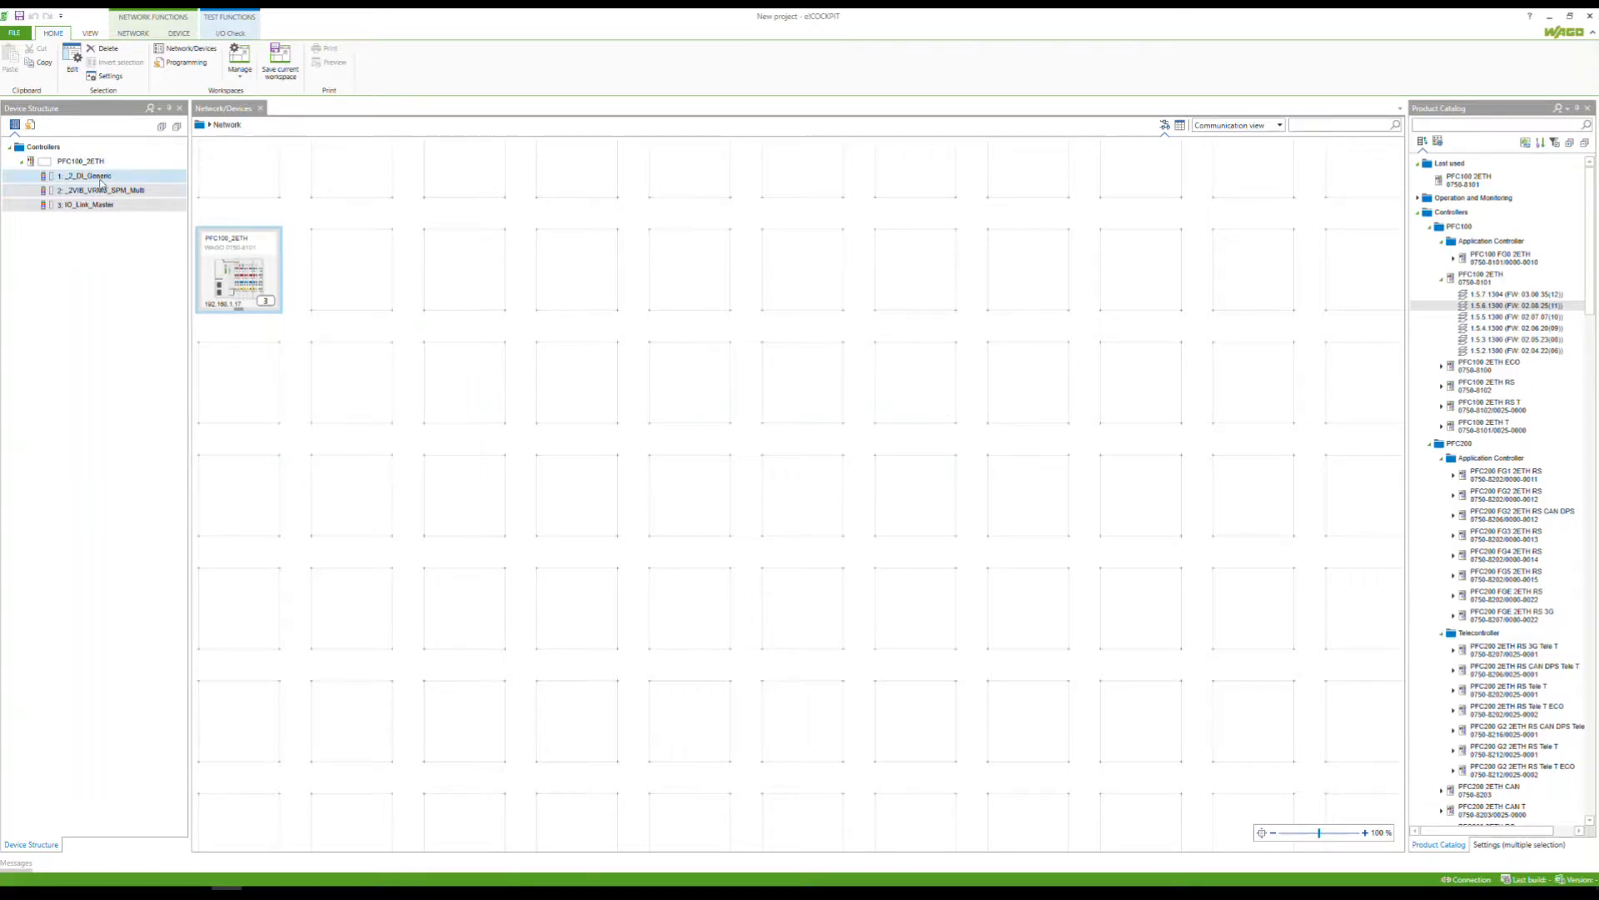
Open the PFC100_2ETH controller's module layout, enlarge the data area and show the IO-Link Master's local bus I/O mapping
mouse_move(100, 182)
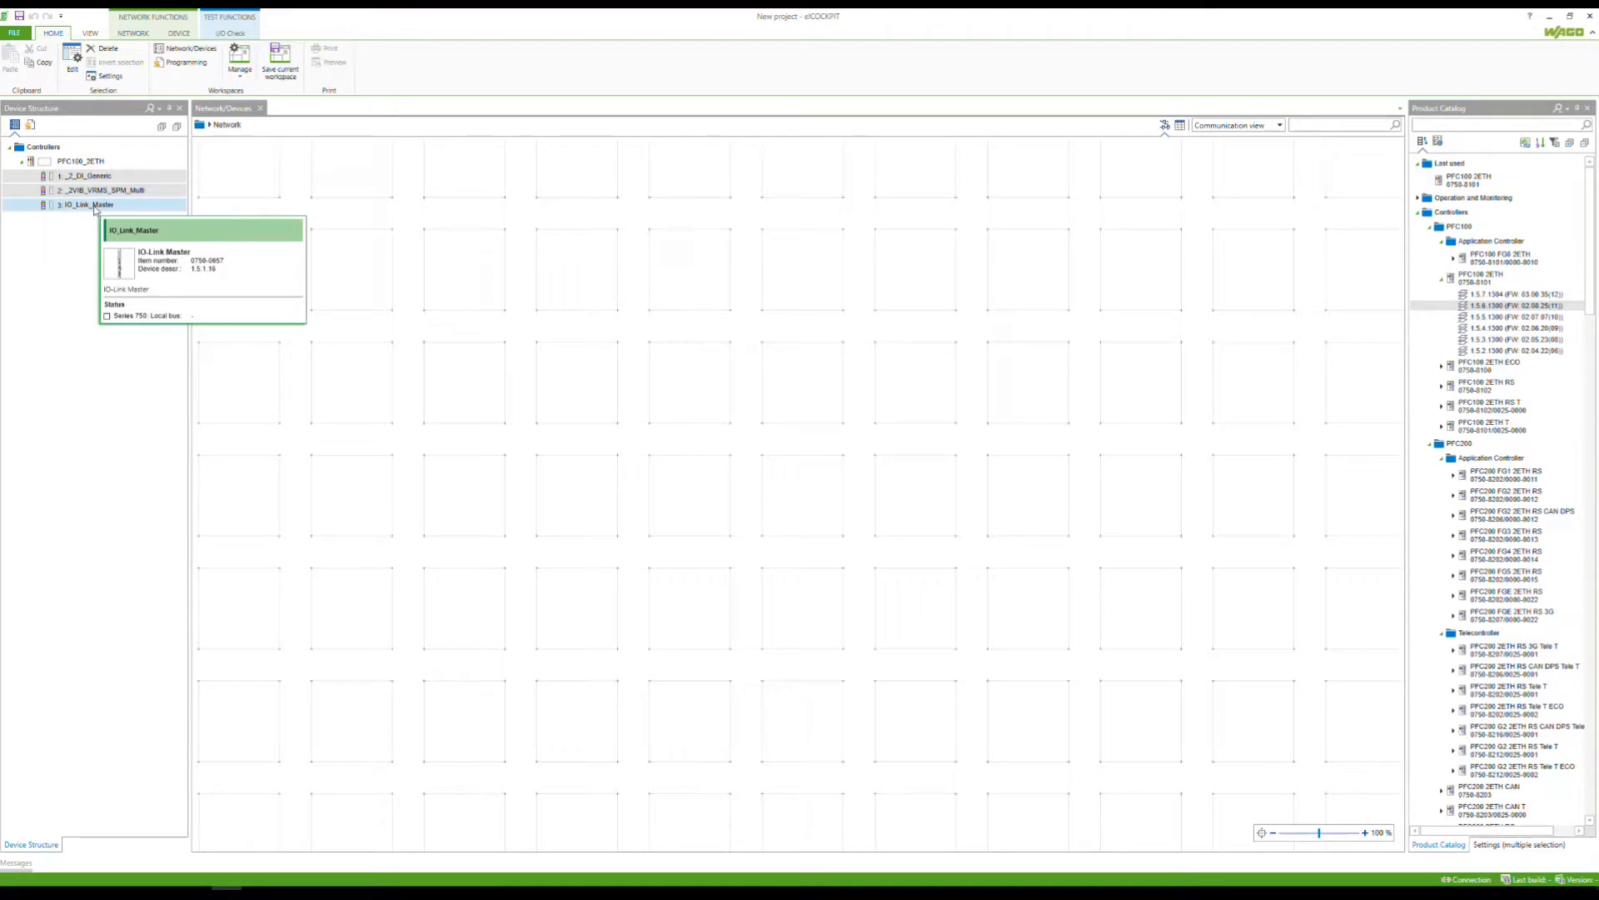
click(569, 318)
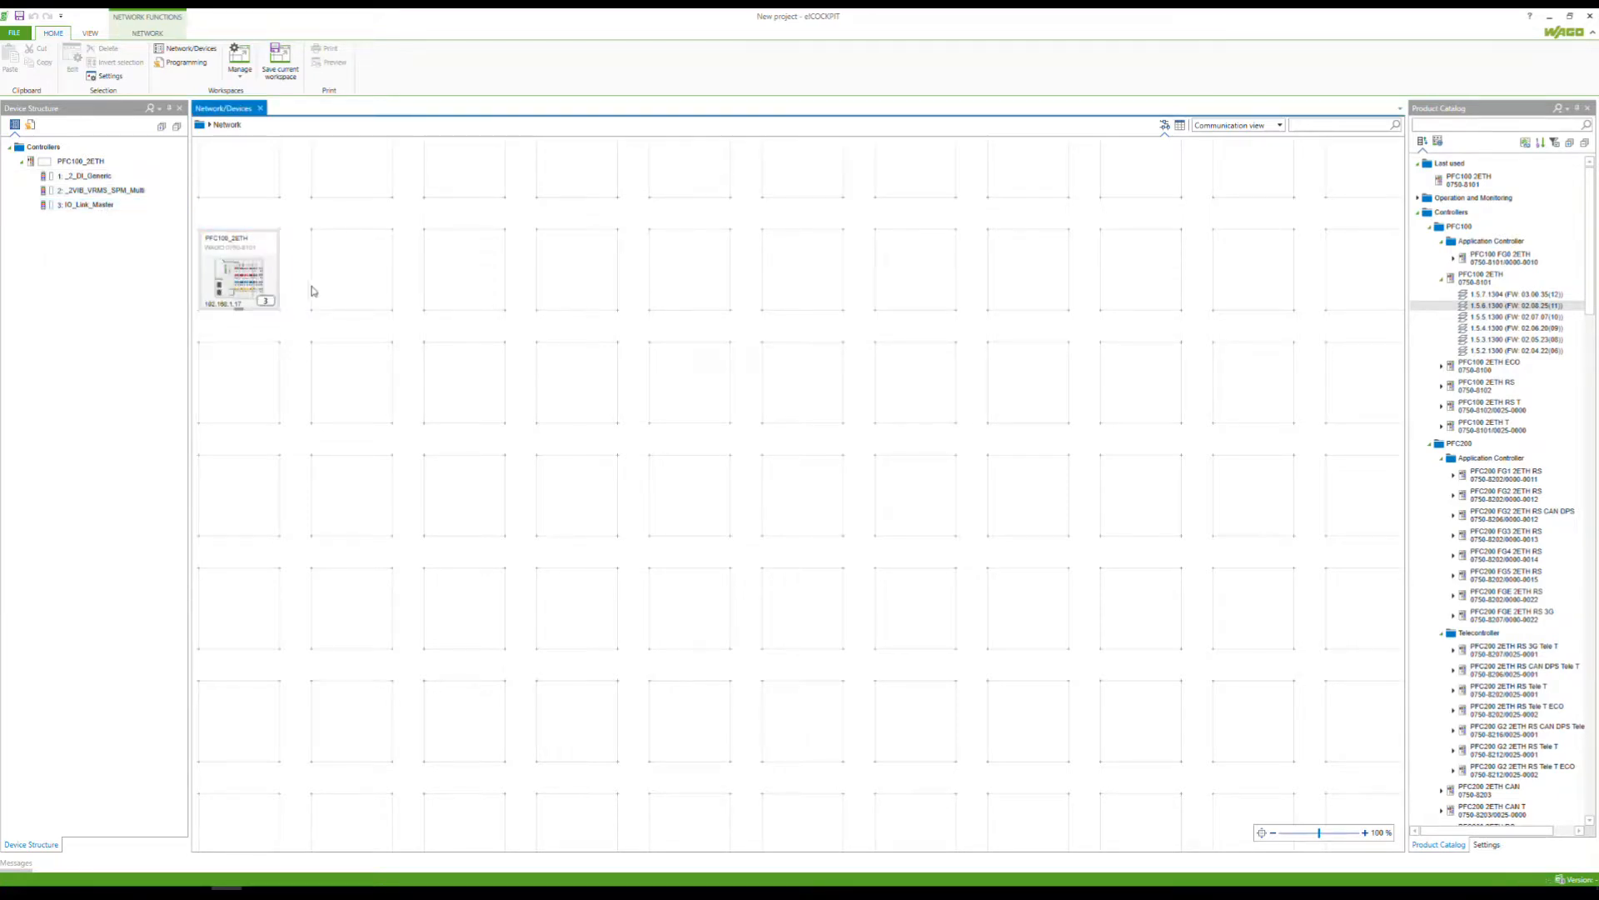
double_click(256, 266)
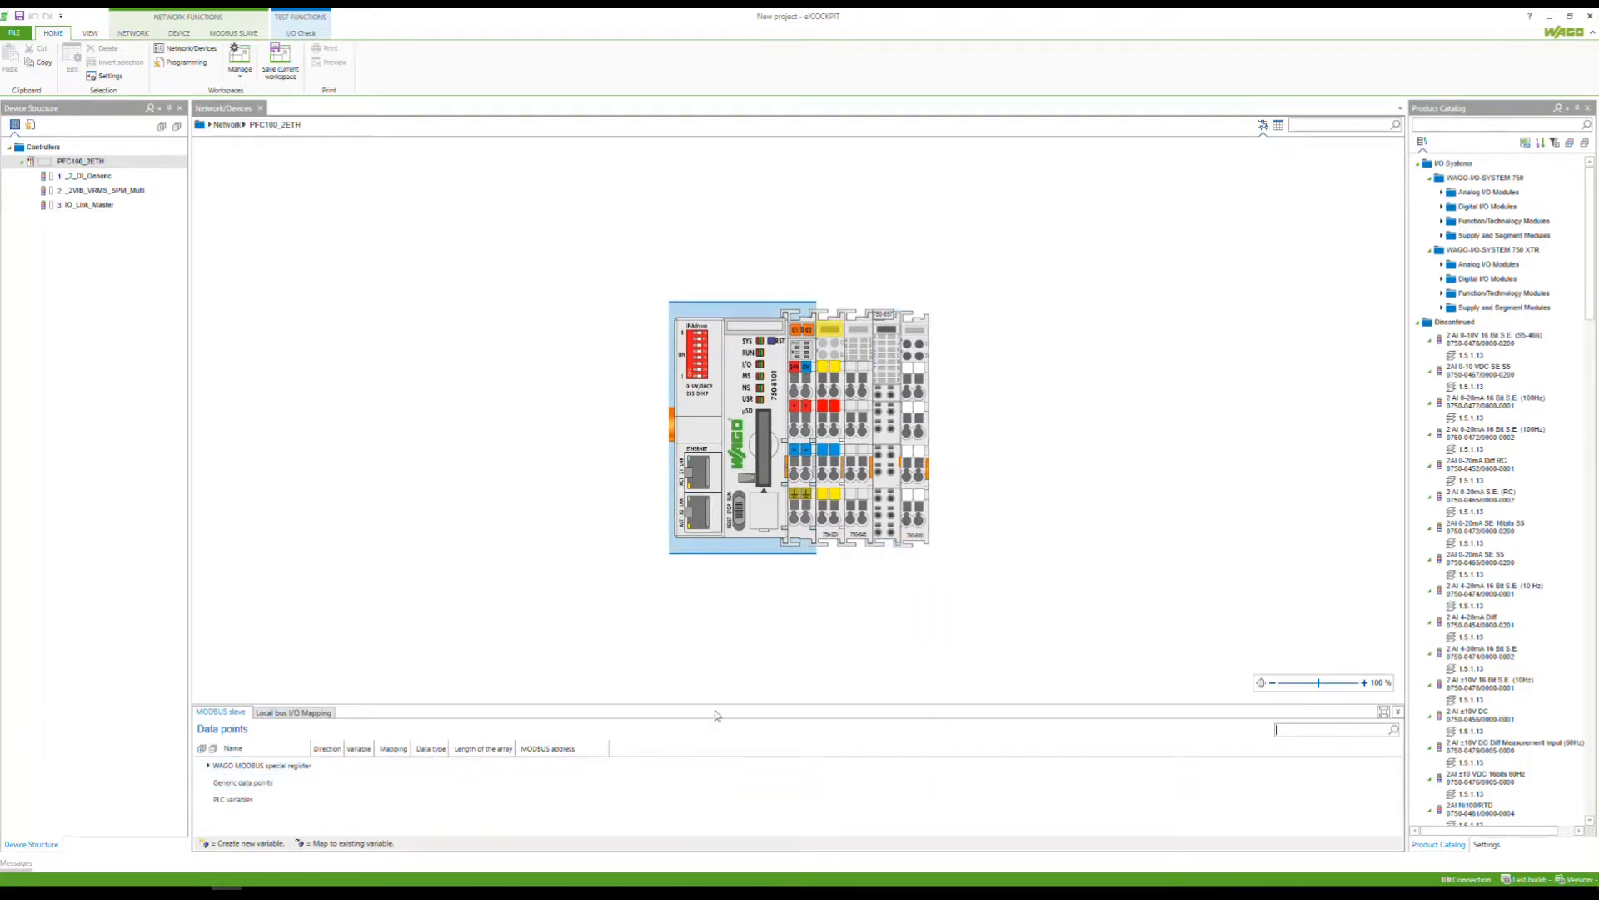
drag(719, 704, 736, 589)
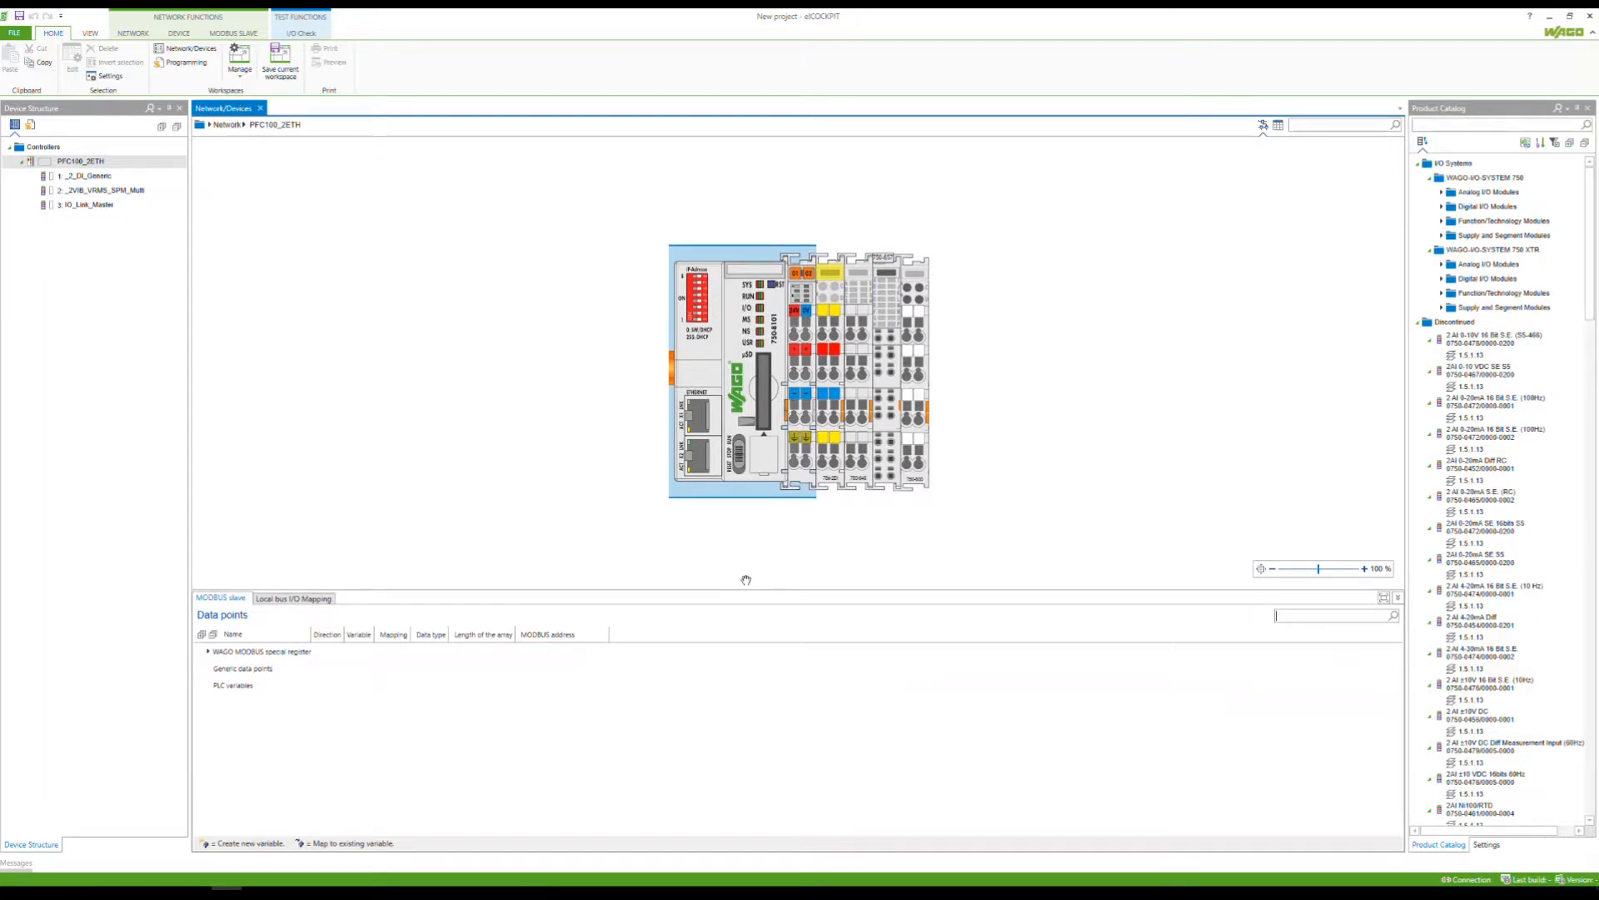
click(891, 445)
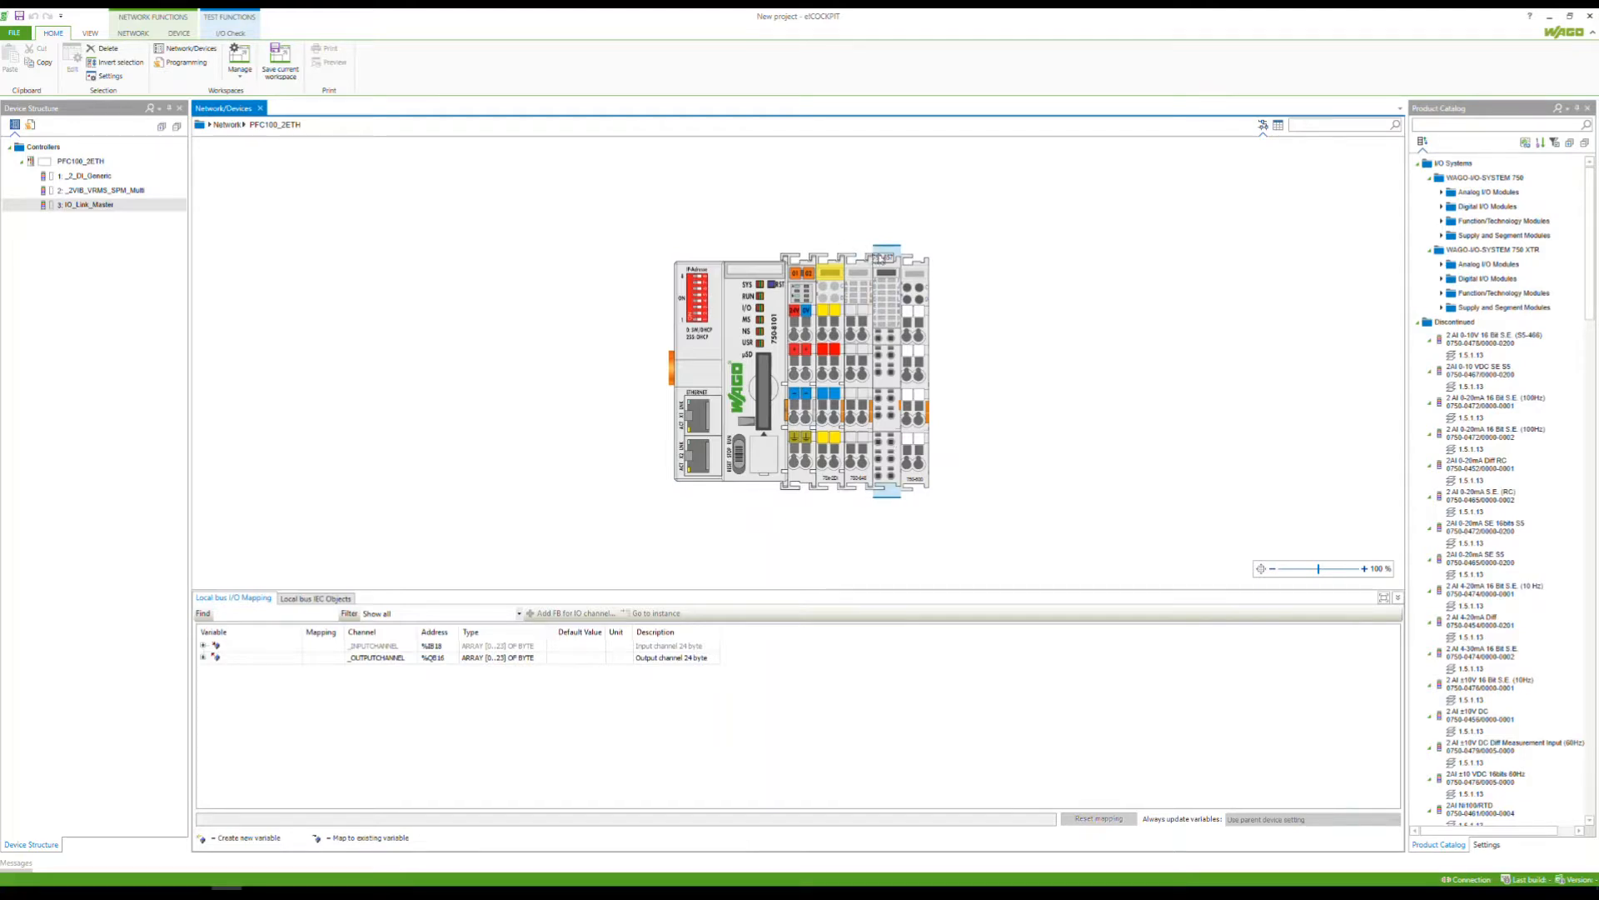
Examine the individual input and output channel bytes in the IO-Link Master's local bus I/O mapping
mouse_move(885, 260)
click(202, 648)
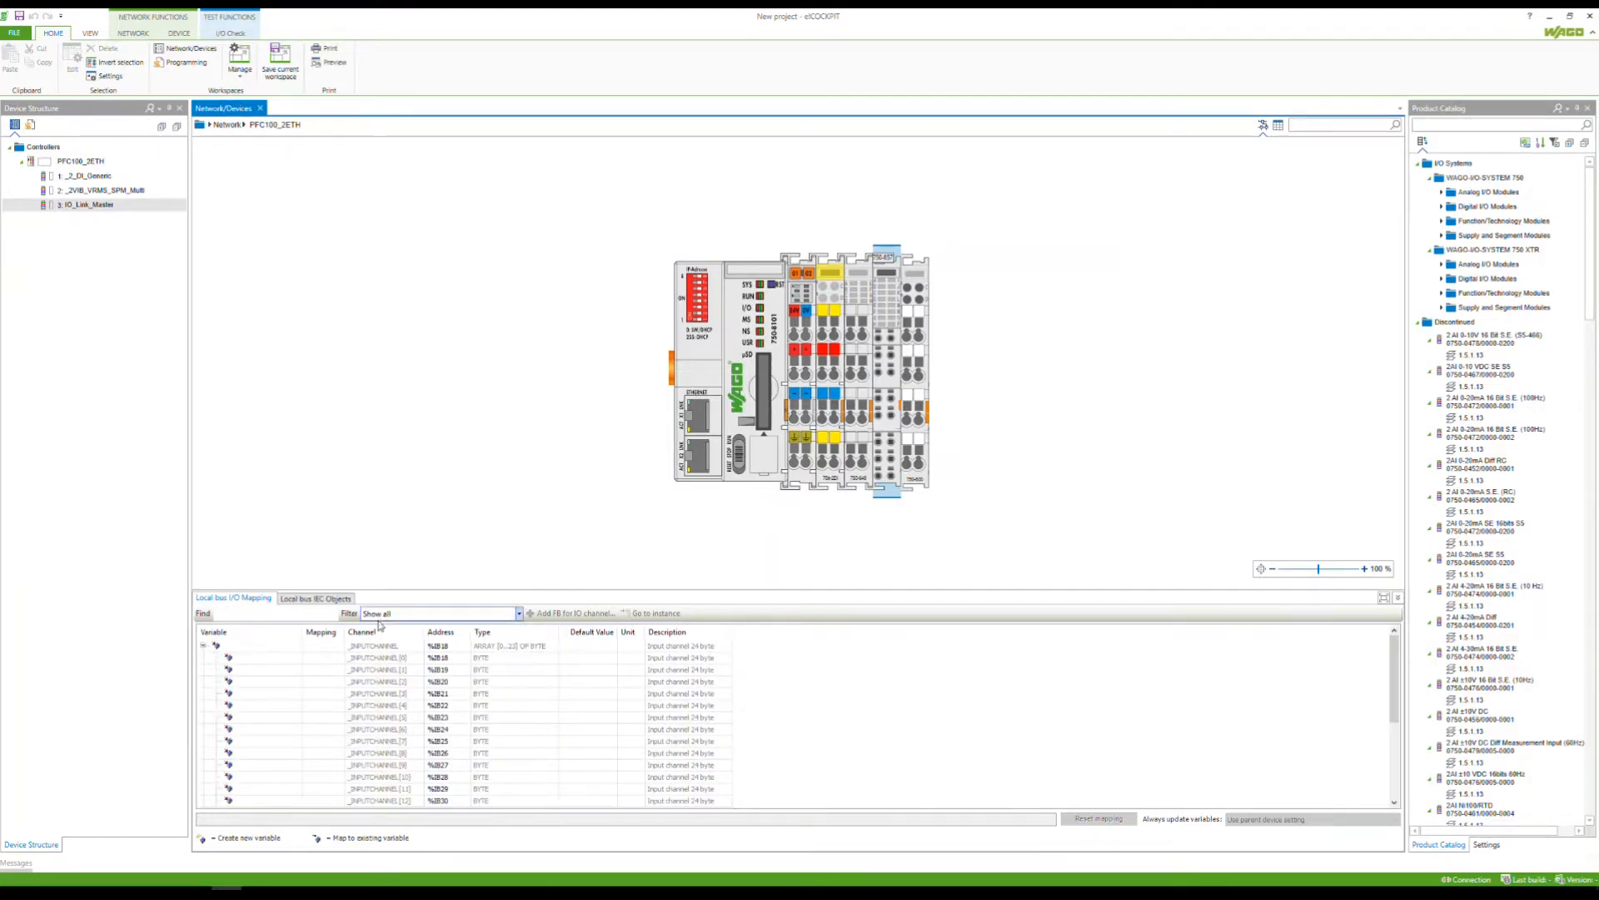
drag(393, 587, 420, 478)
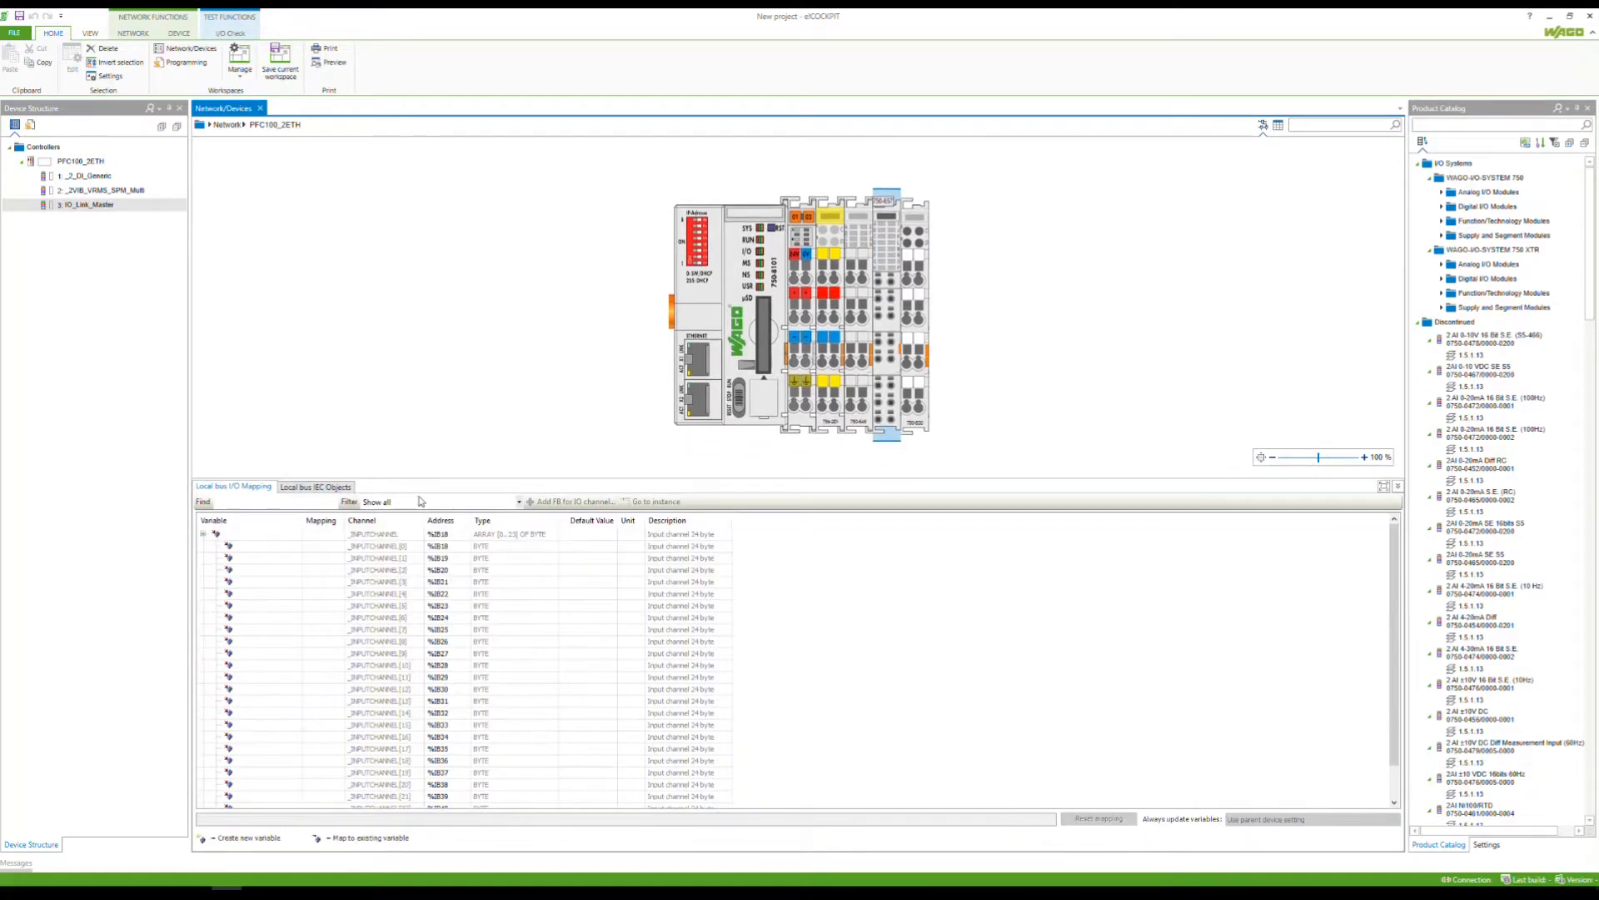
click(202, 533)
click(202, 546)
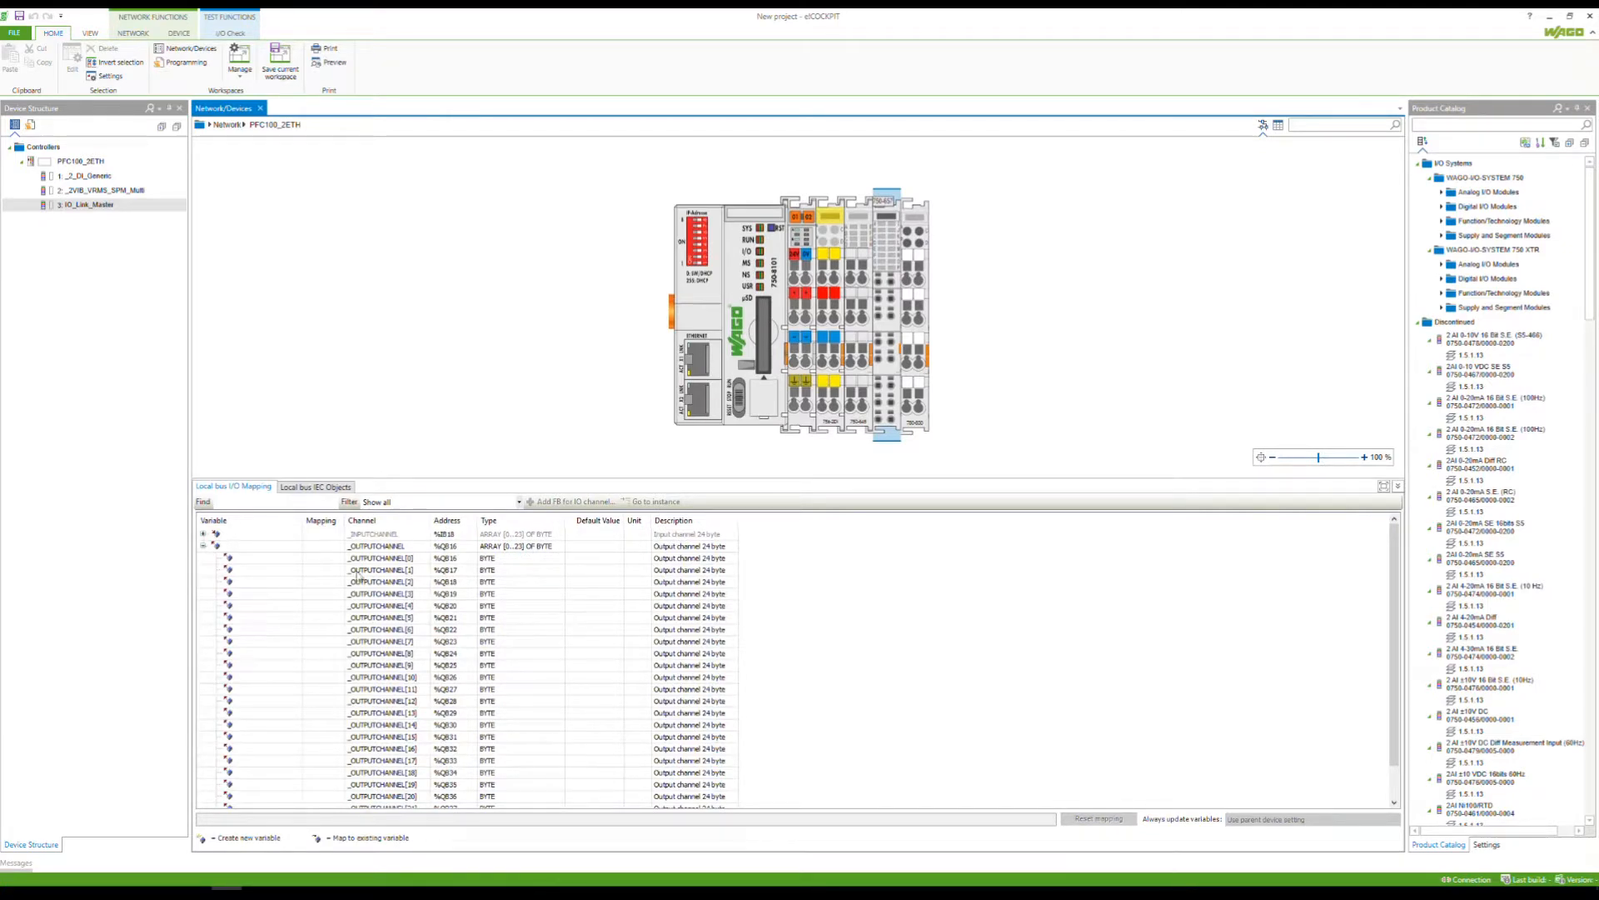
click(203, 546)
Map input channel byte 0 to a new variable named bS0, matching the status byte in the manual's process image table
click(202, 533)
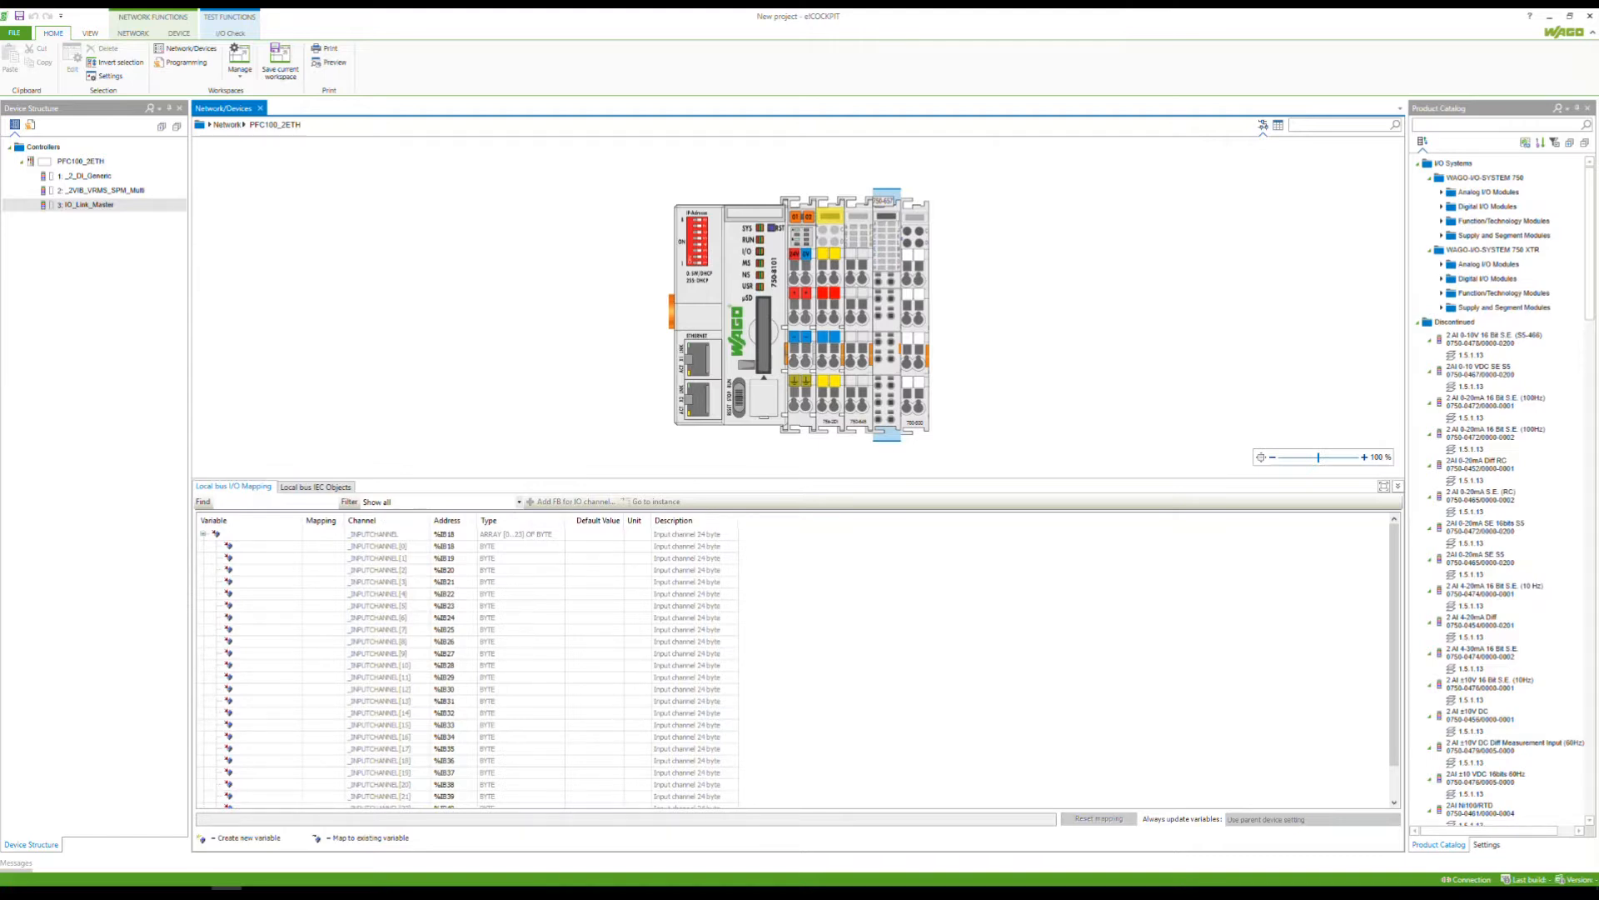
double_click(270, 547)
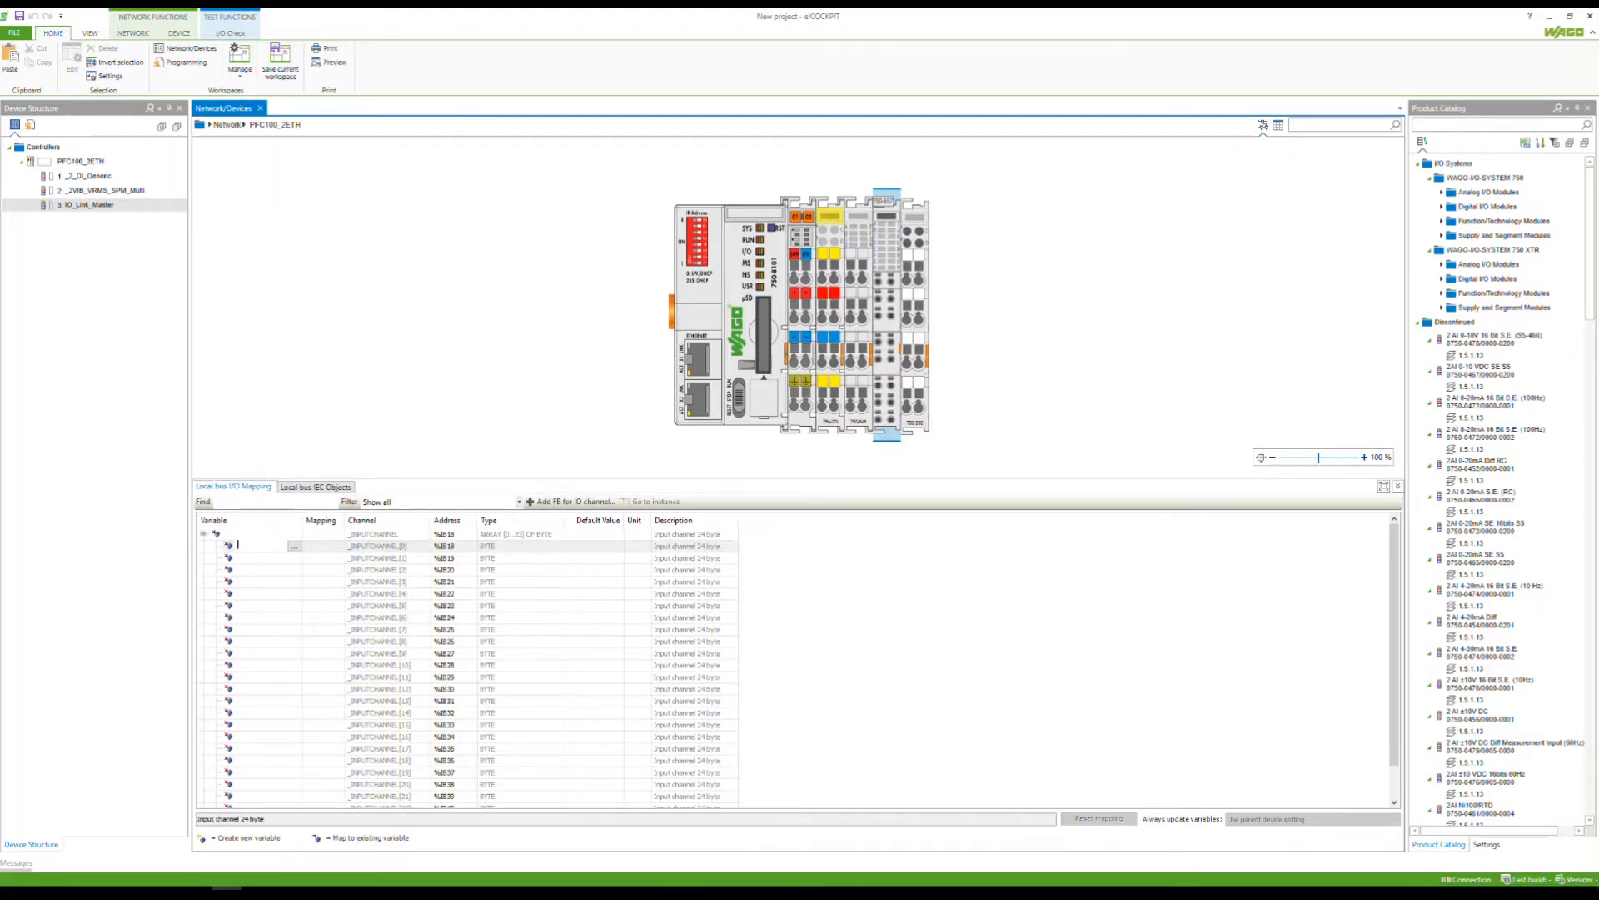
click(288, 888)
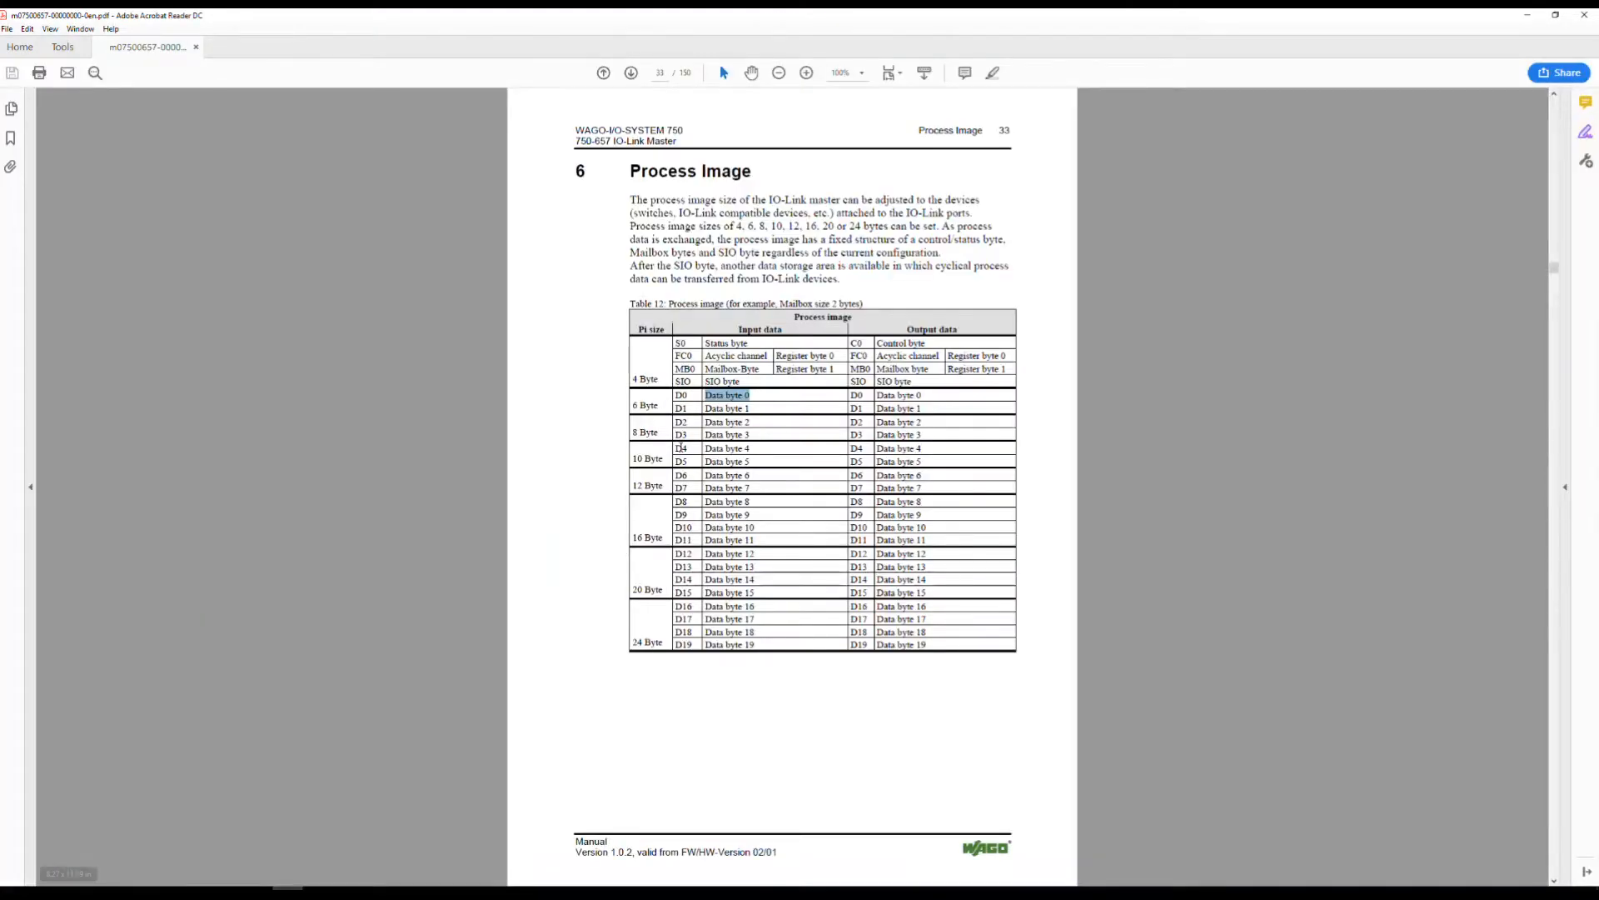
click(716, 346)
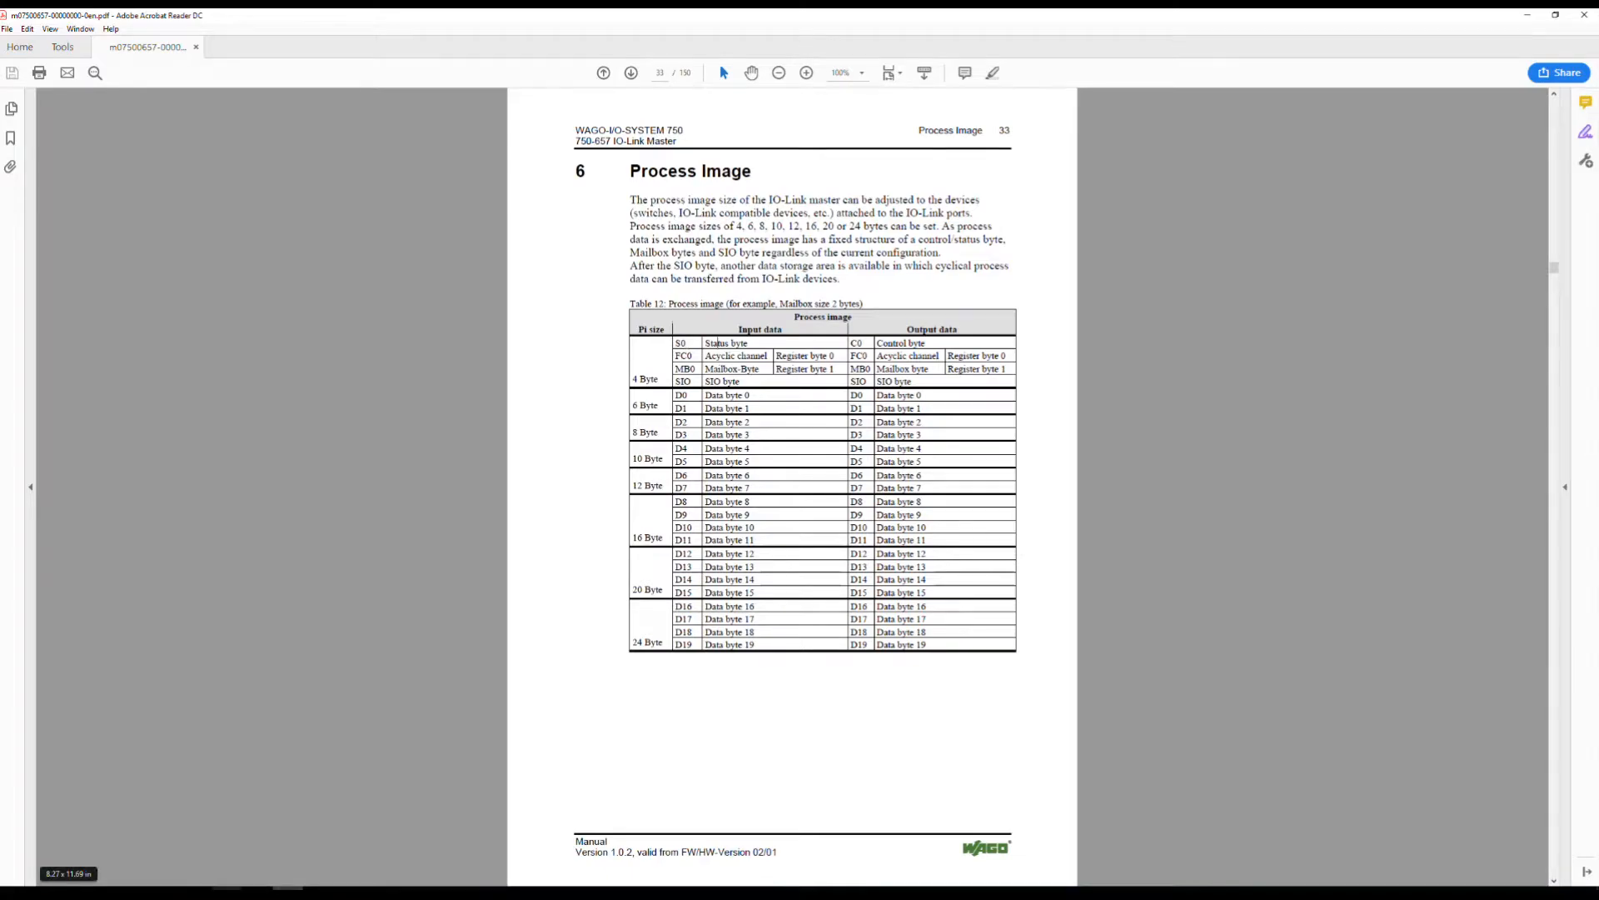
key(alt+Tab)
click(263, 548)
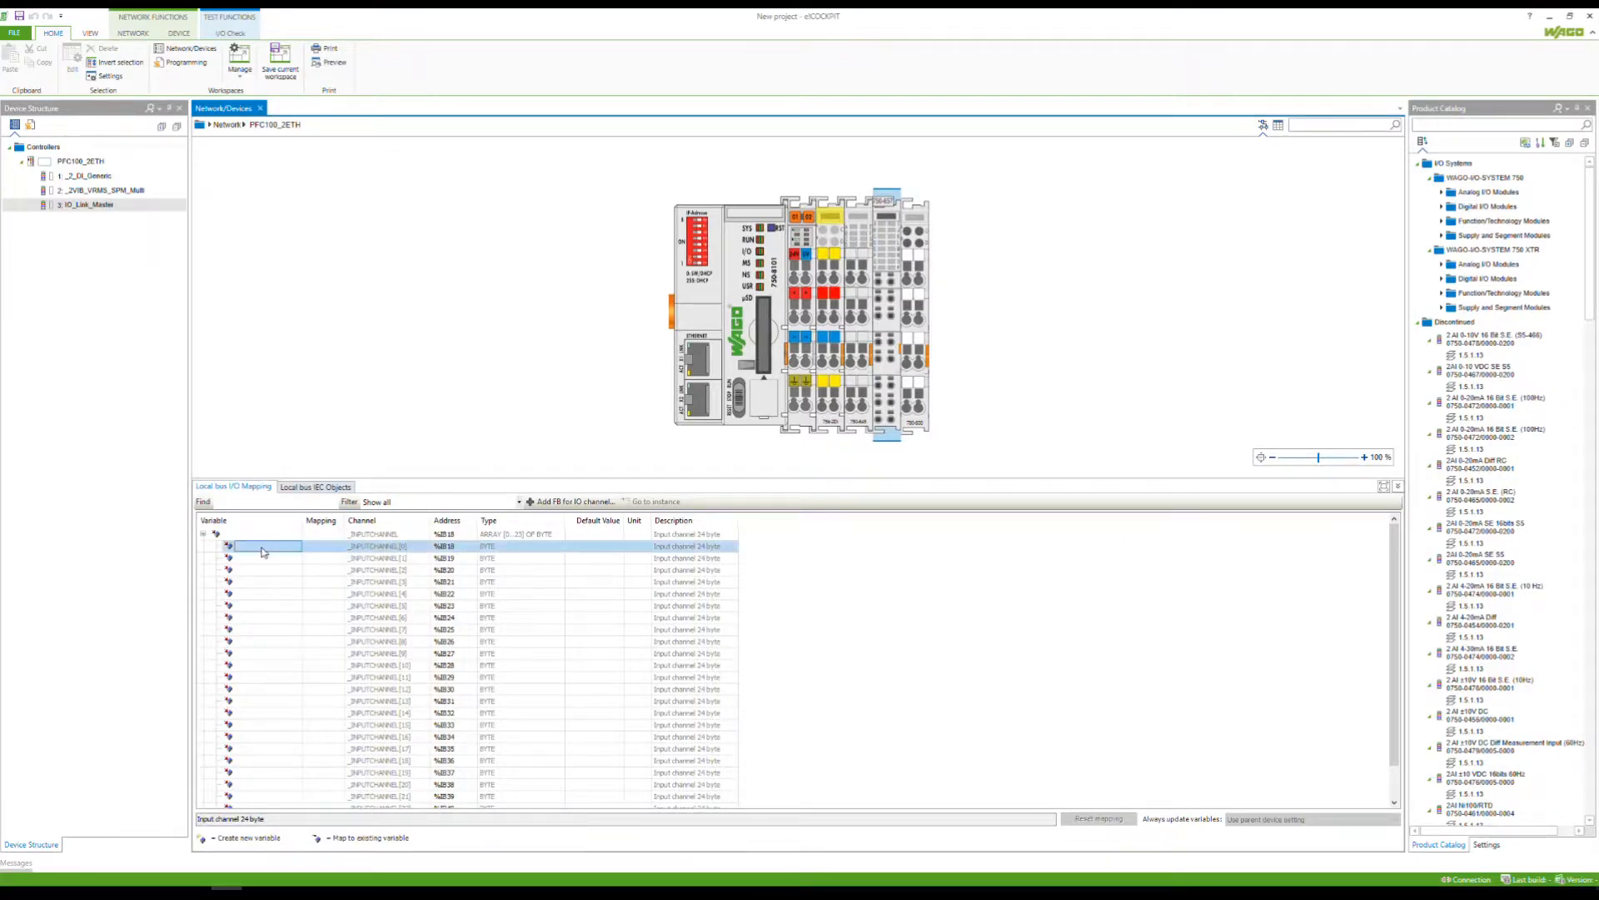
click(263, 549)
text(b)
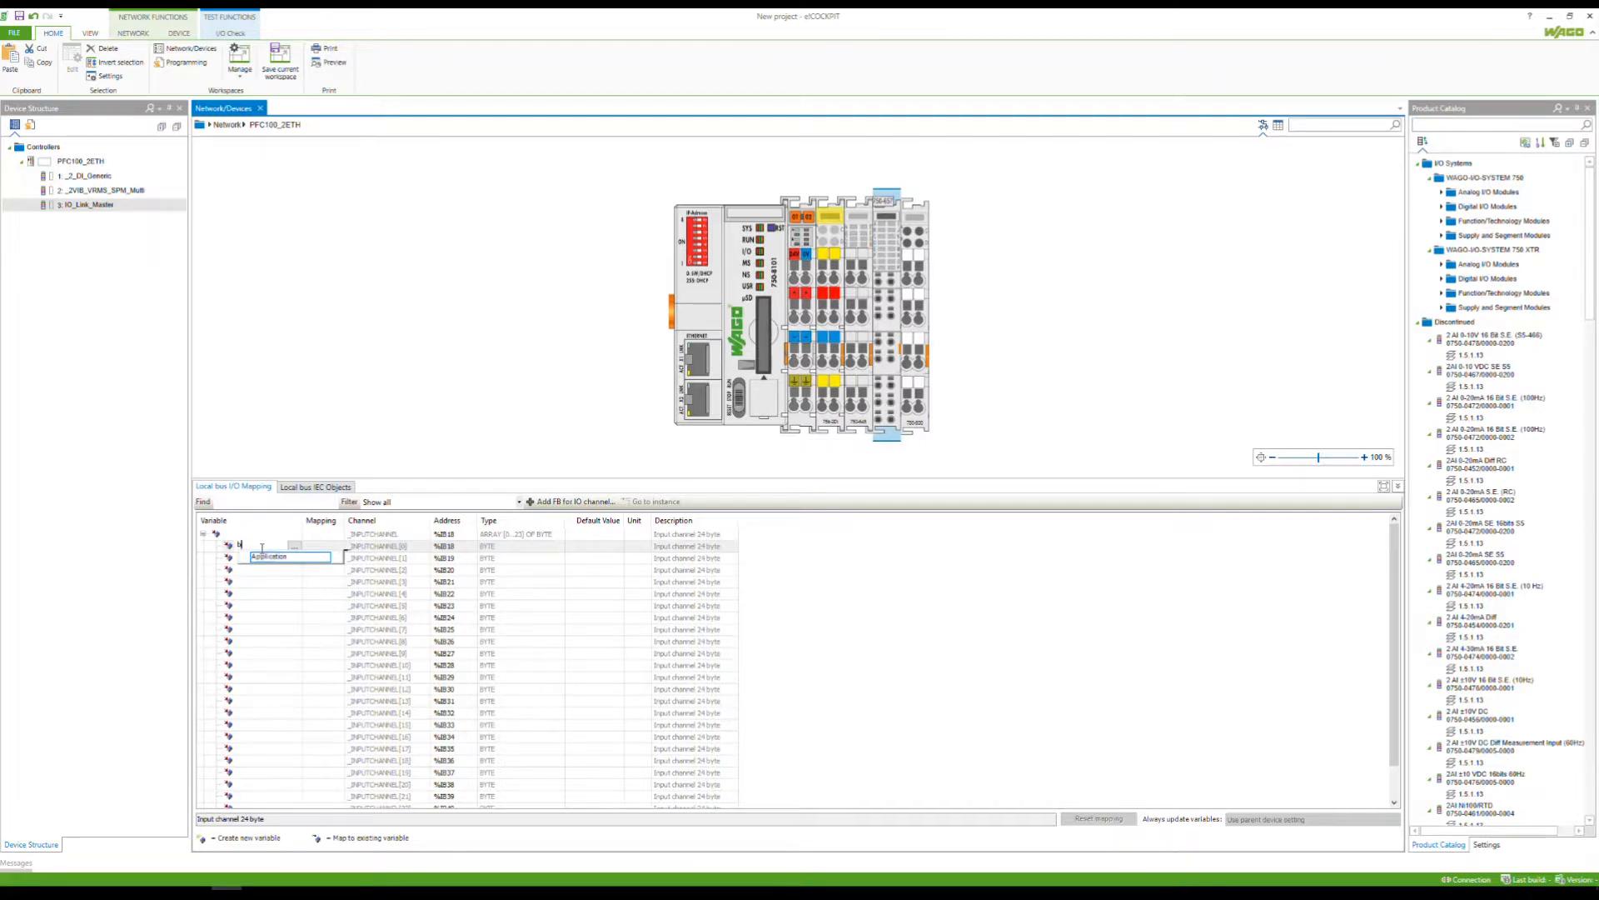
text(SC)
click(255, 582)
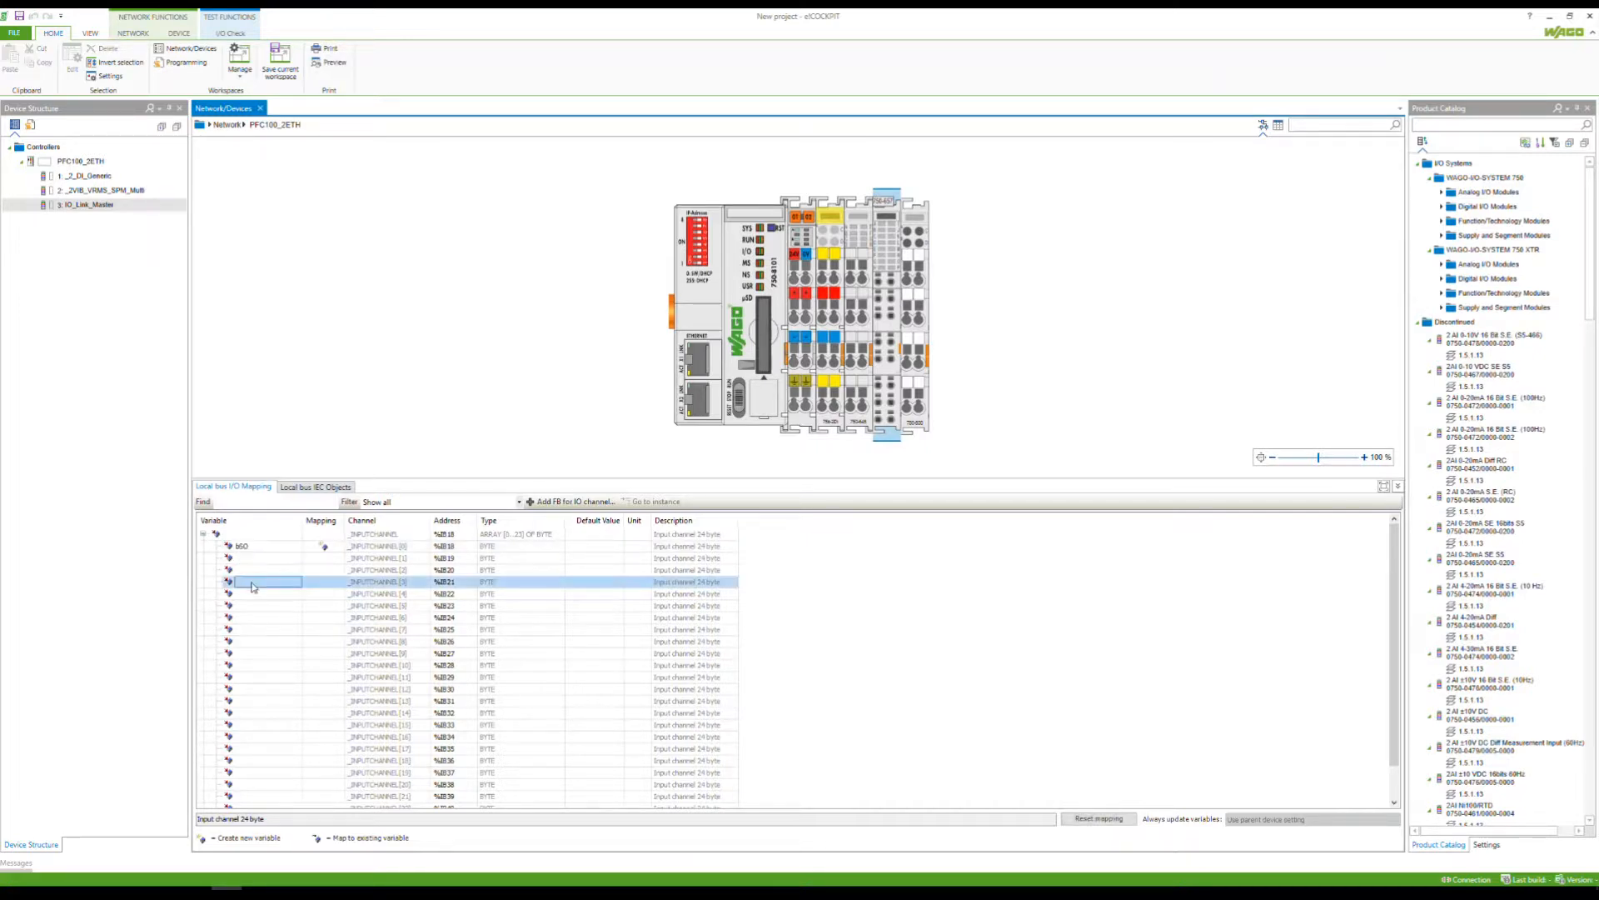
Map input channel bytes 1 and 2 to new variables named bMb01 and bMb02
click(256, 558)
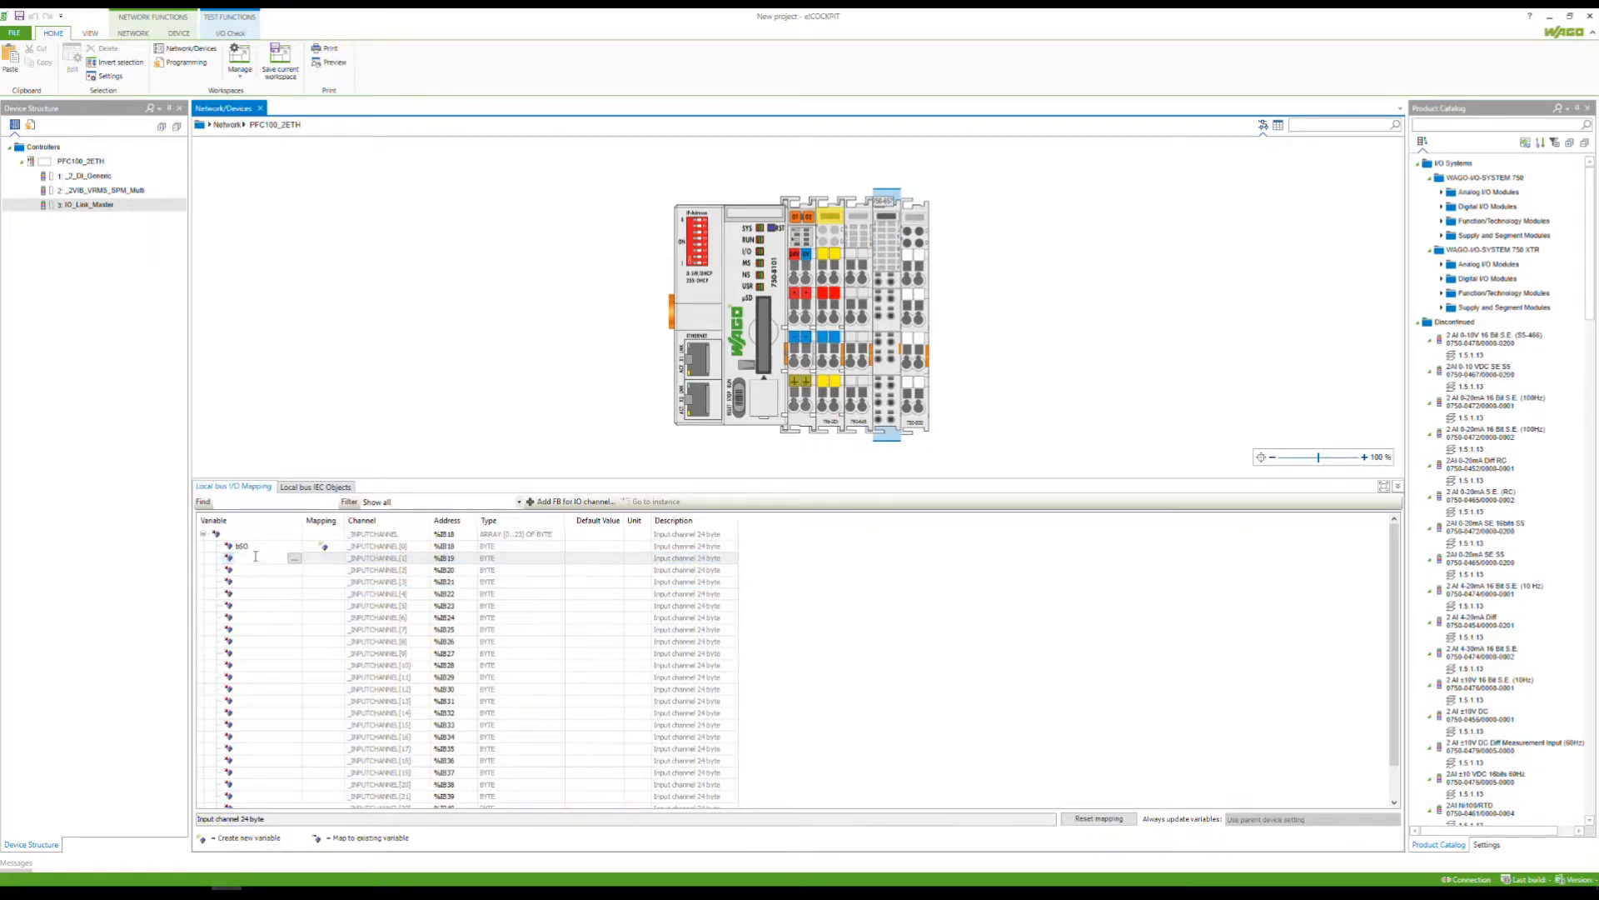
click(288, 890)
double_click(264, 560)
text(H)
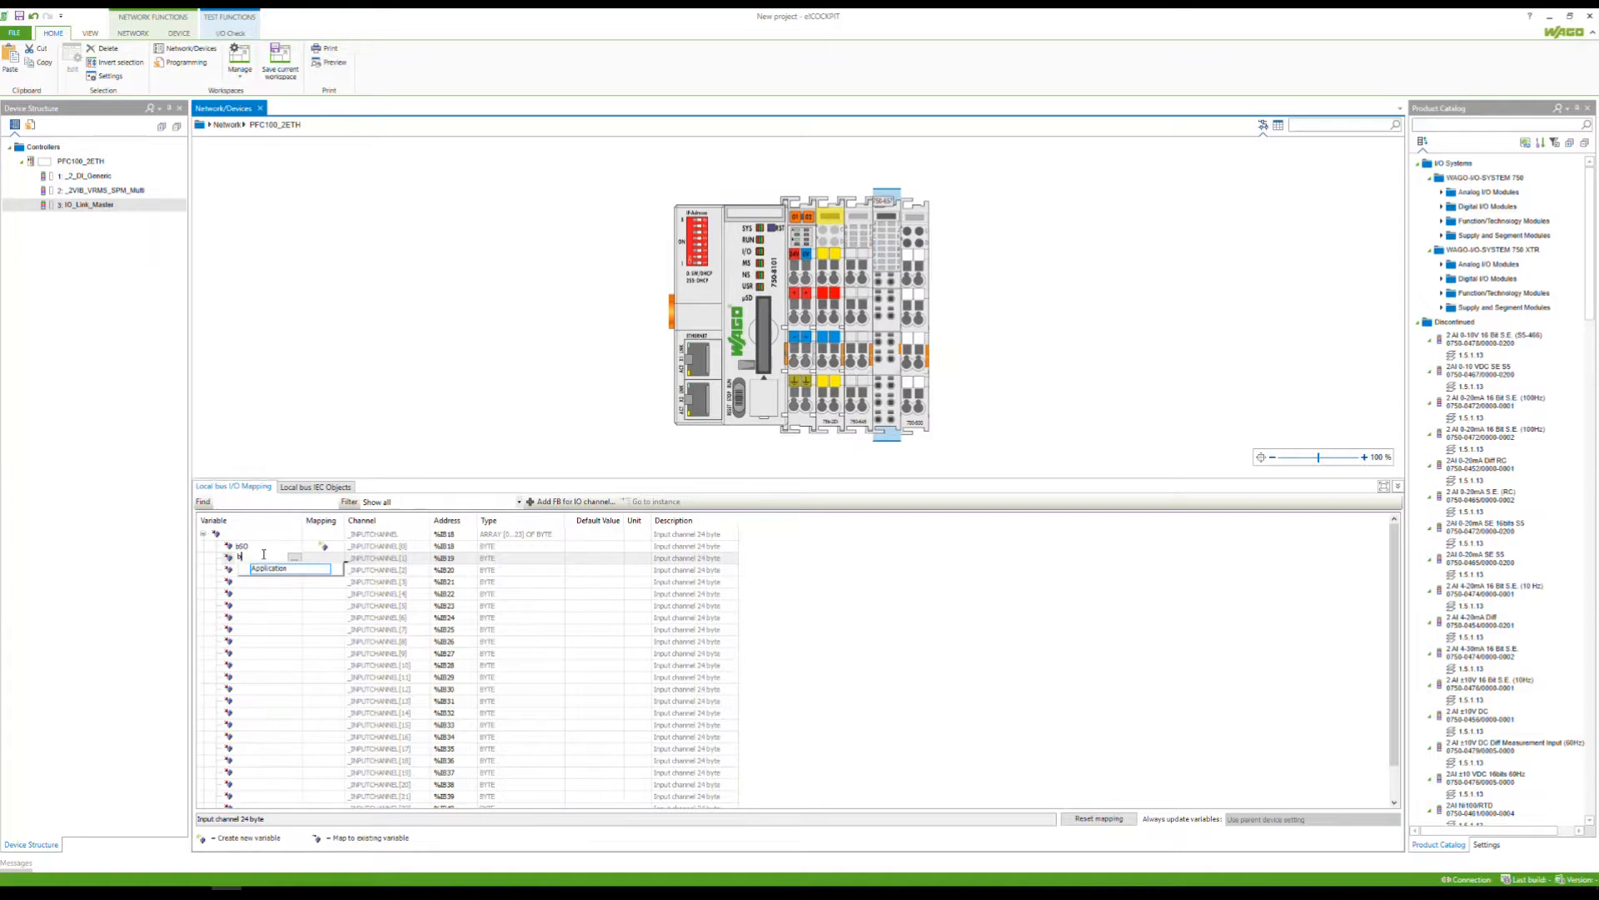
text(Mb01)
click(238, 571)
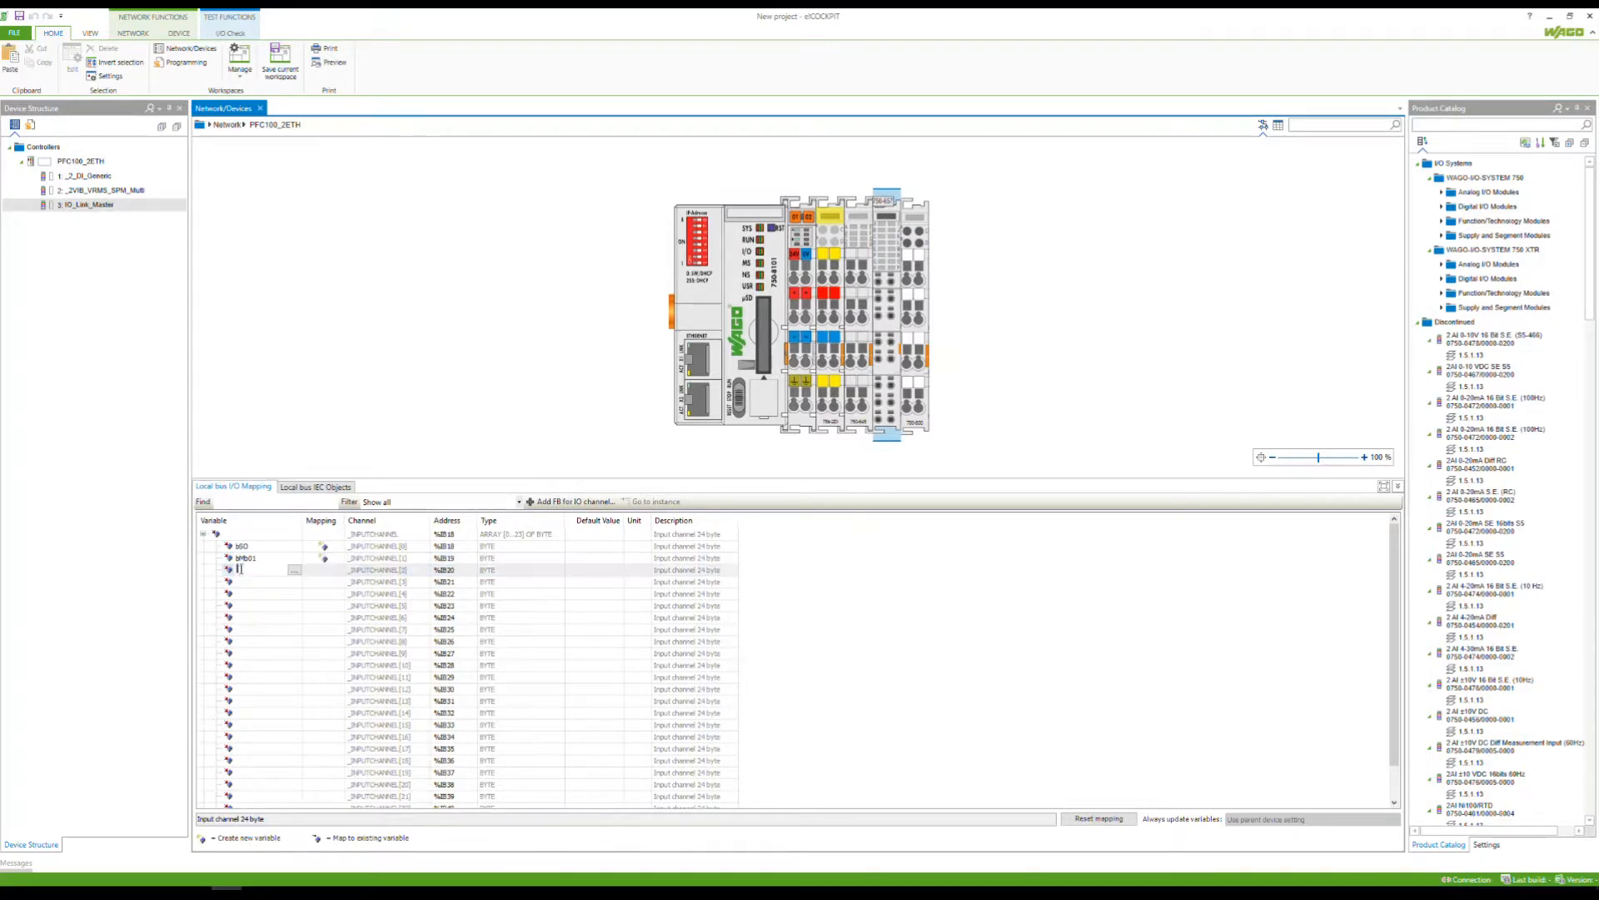
text(b)
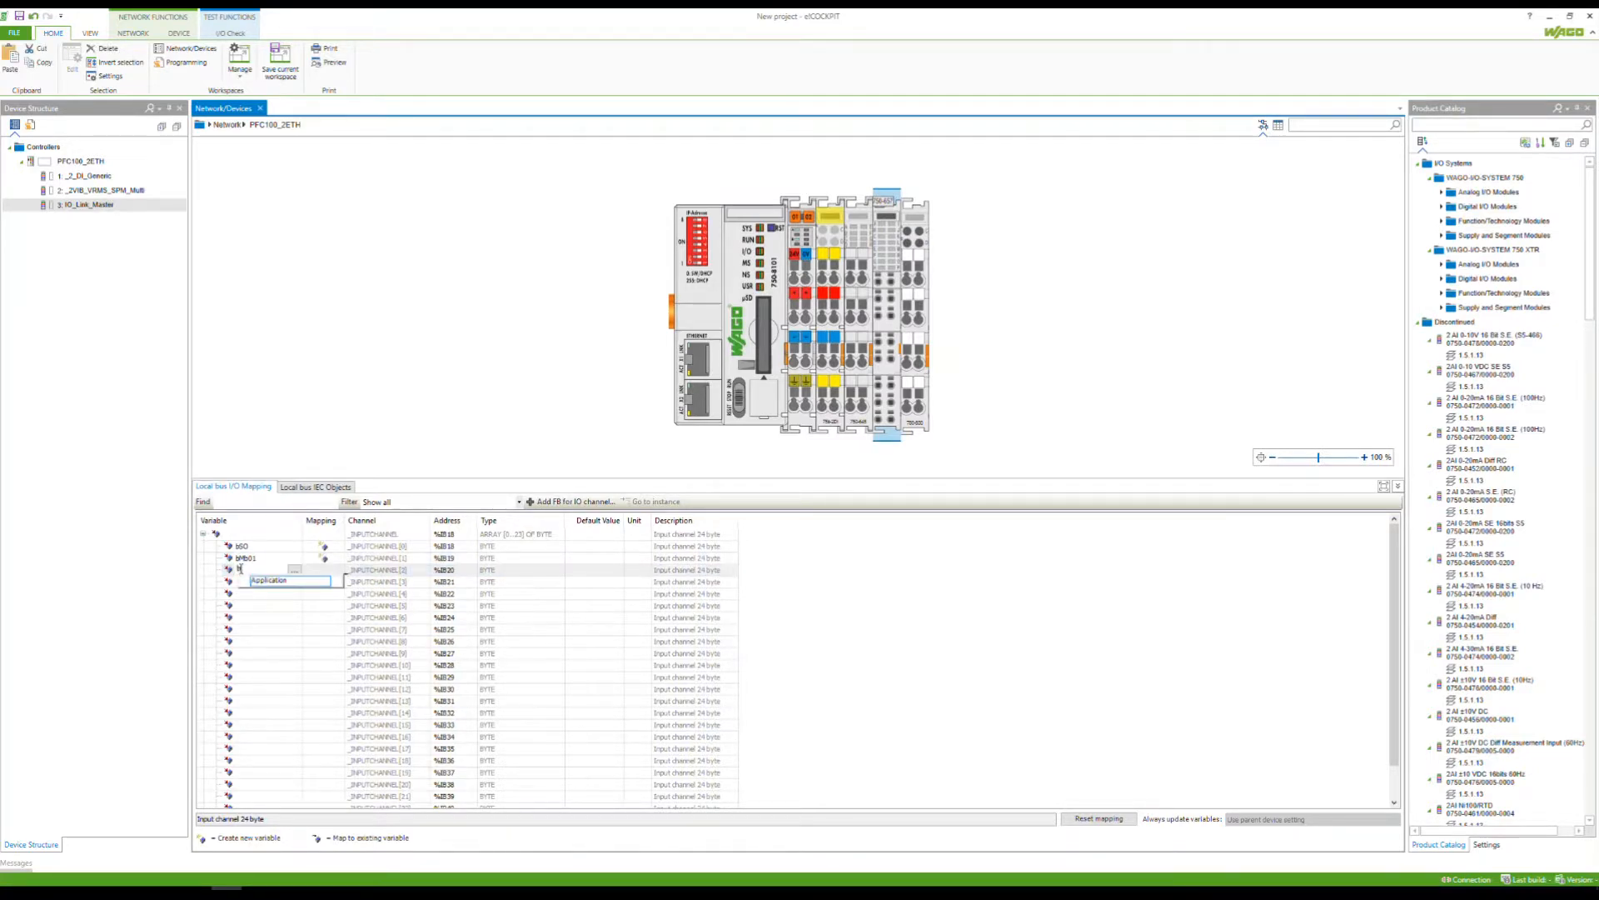
text(Mb02)
Map input channel byte 3 to a new variable named bSIO
click(241, 583)
click(245, 583)
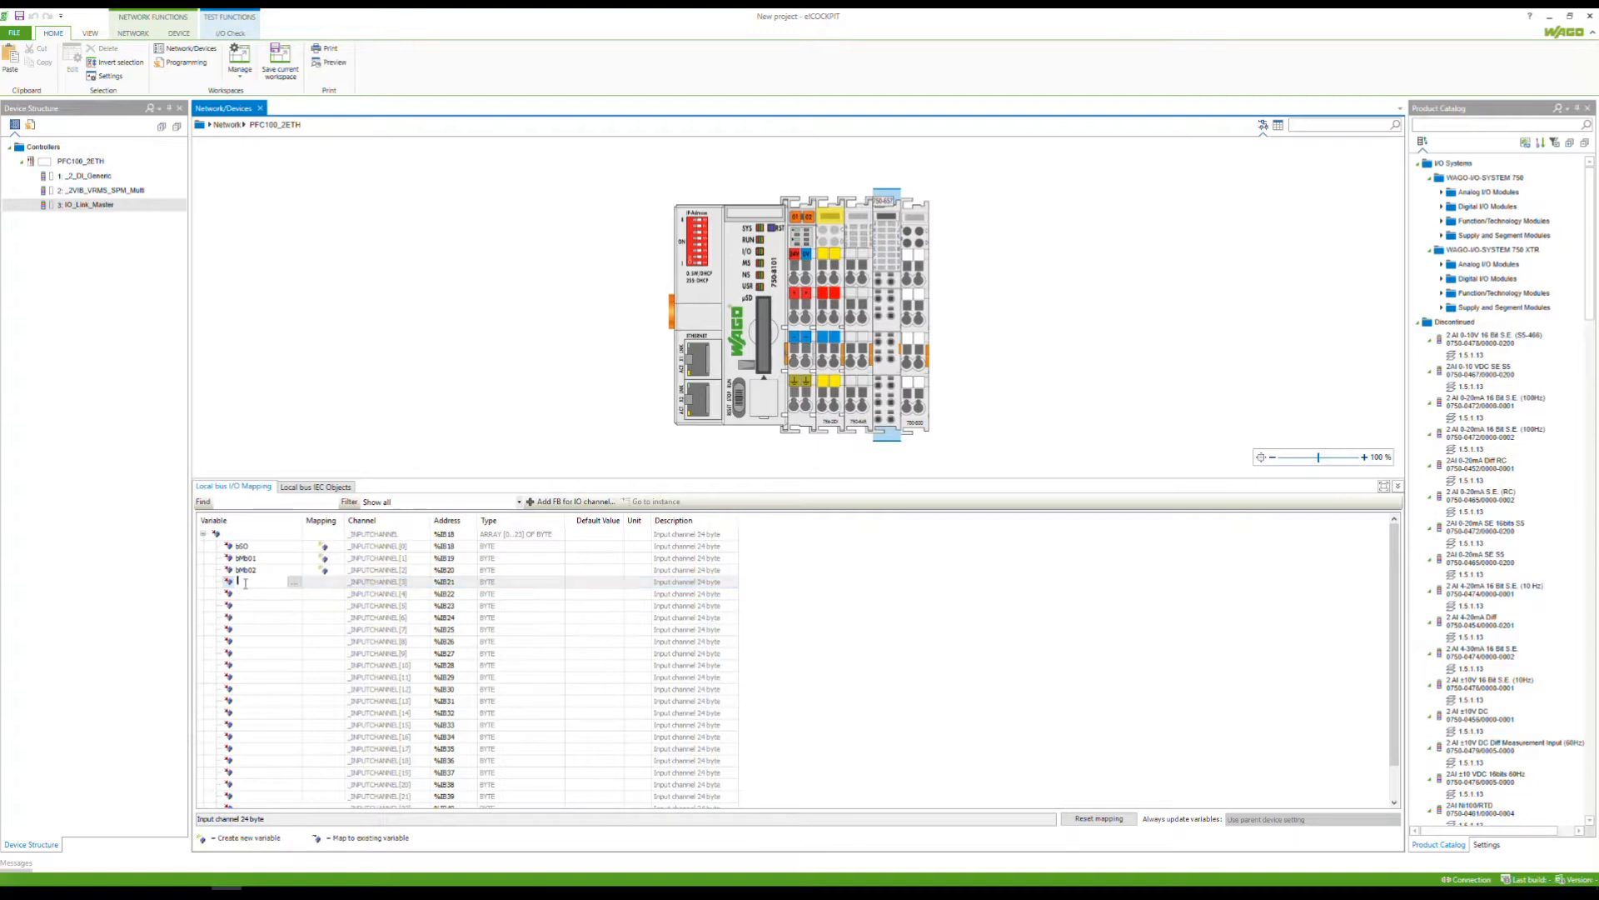
text(bM)
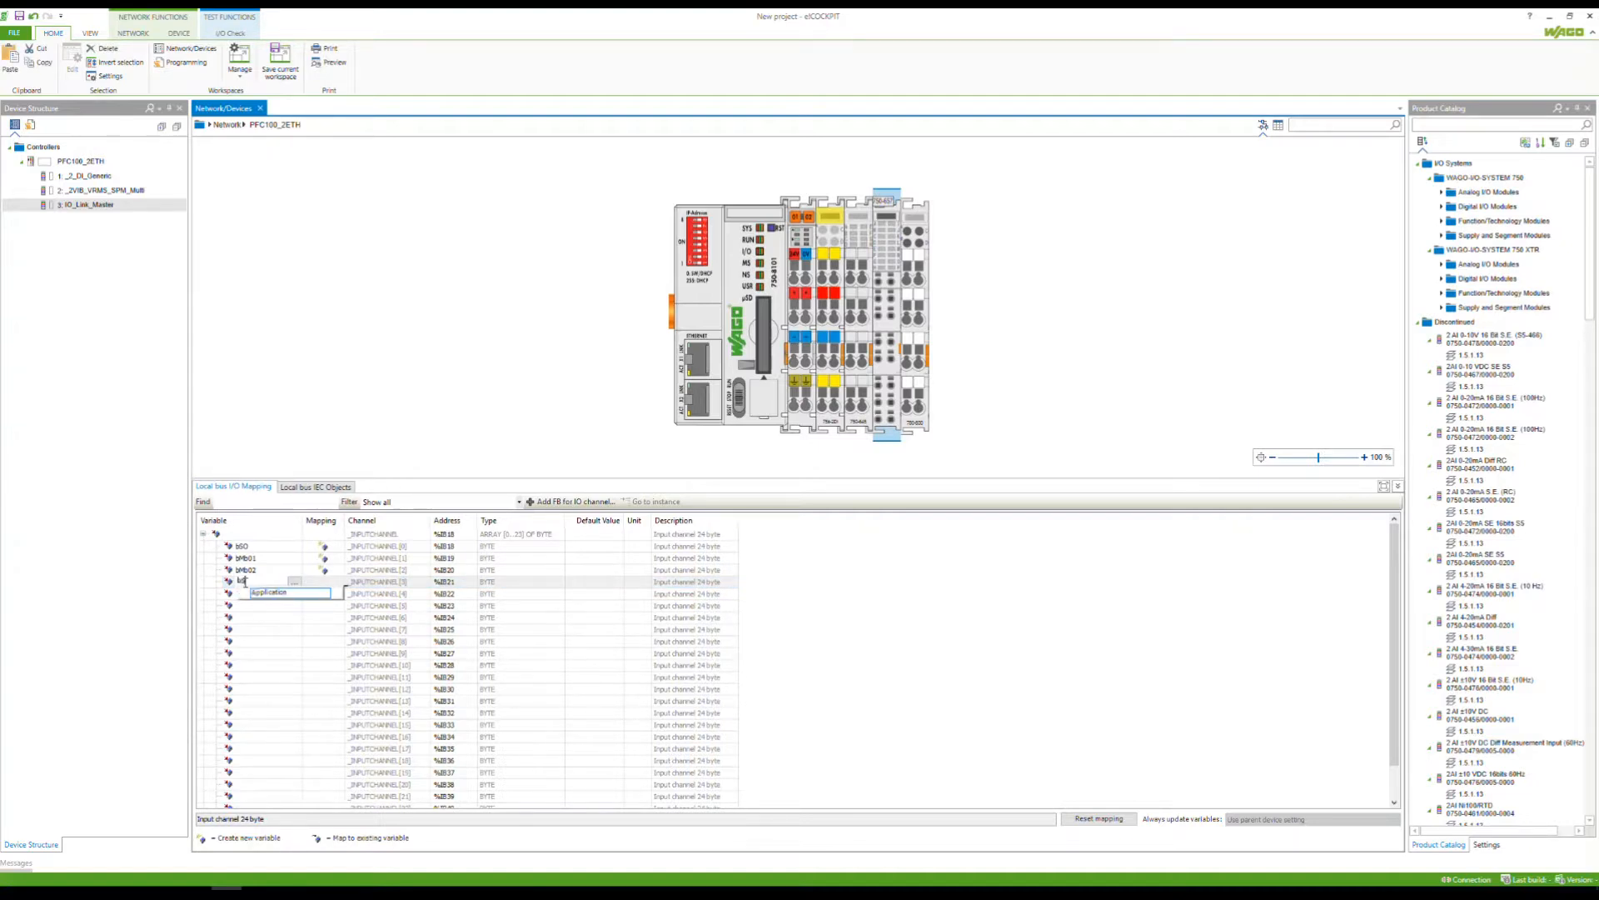
key(Return)
click(245, 582)
text(b)
key(BackSpace)
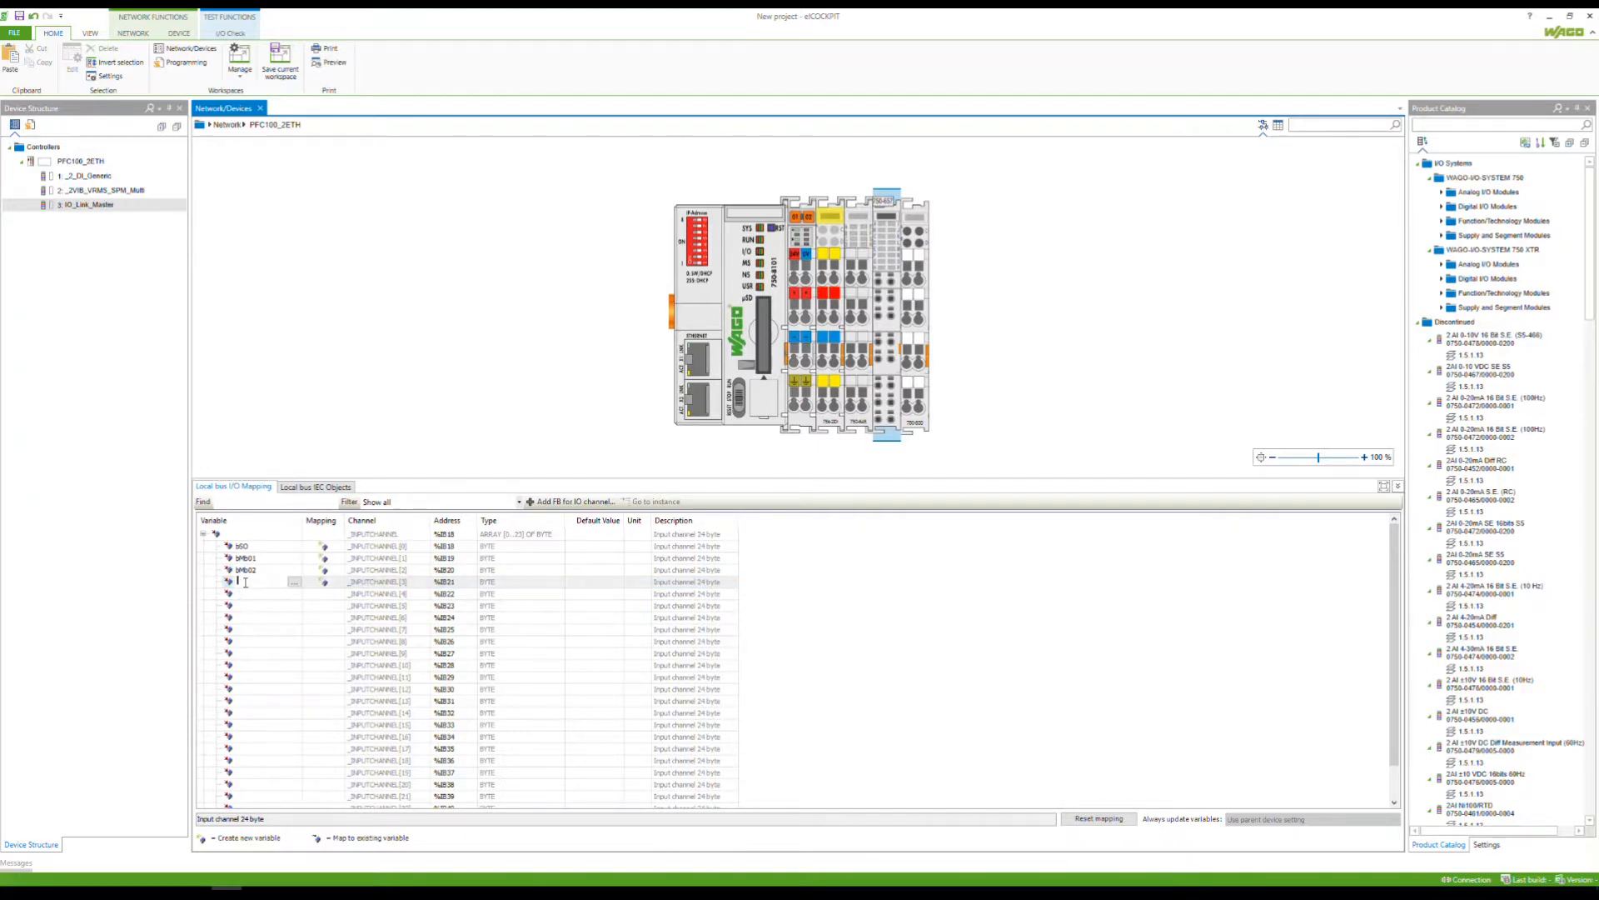
text(b)
key(BackSpace)
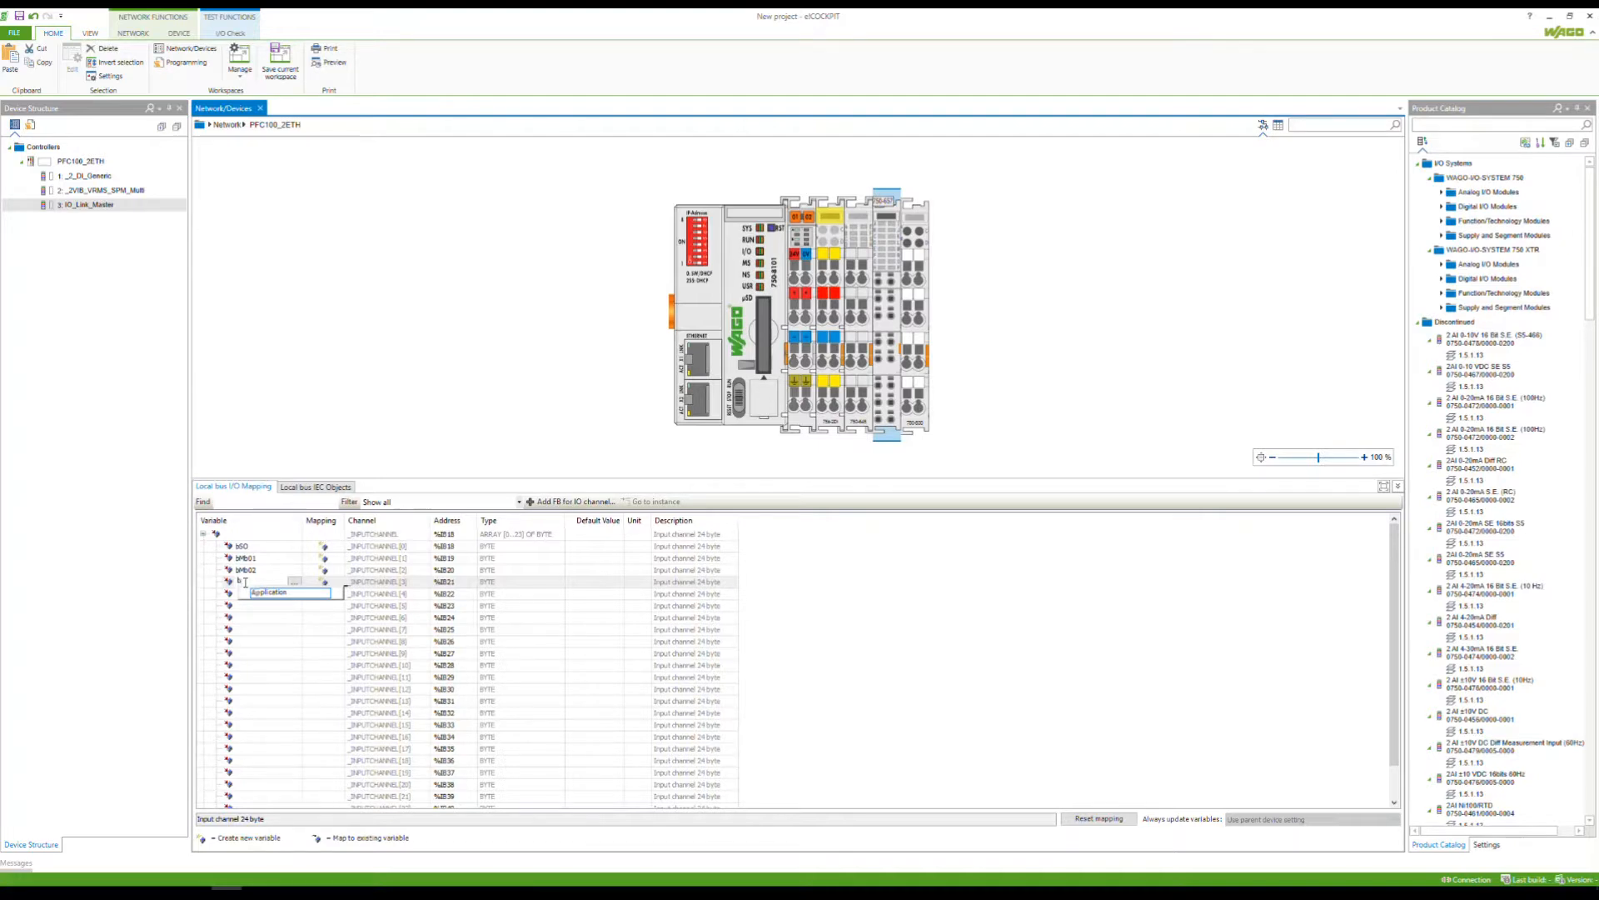
text(bSIO)
key(Return)
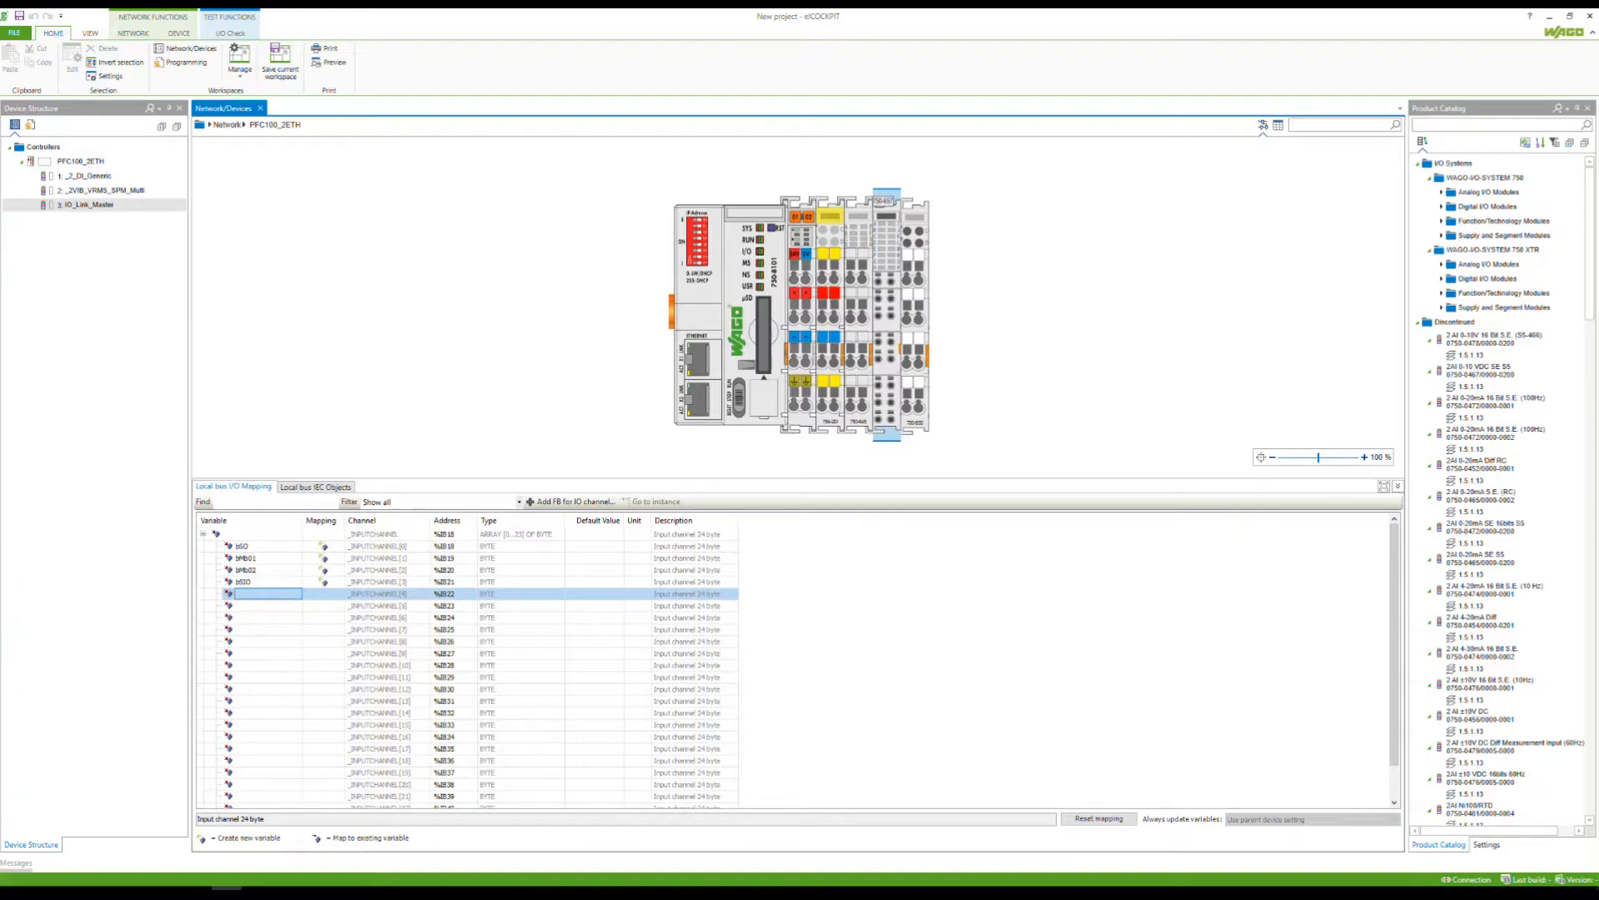
Map input channel byte 4 to a new variable named bStack_Light_in for the stack light's input data
click(349, 891)
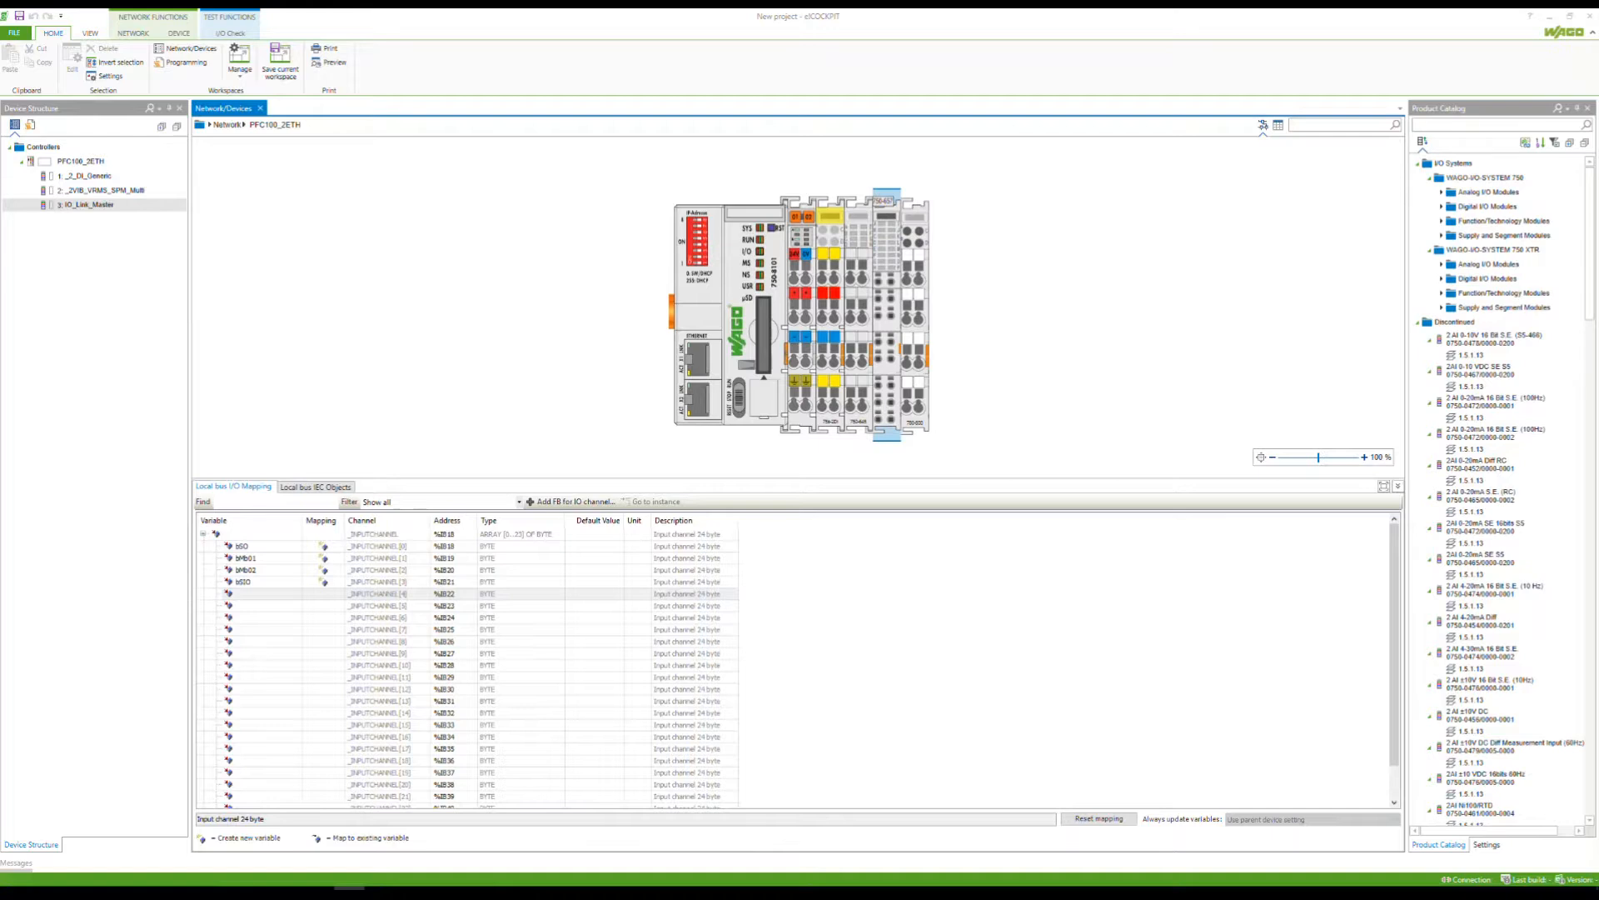
click(240, 593)
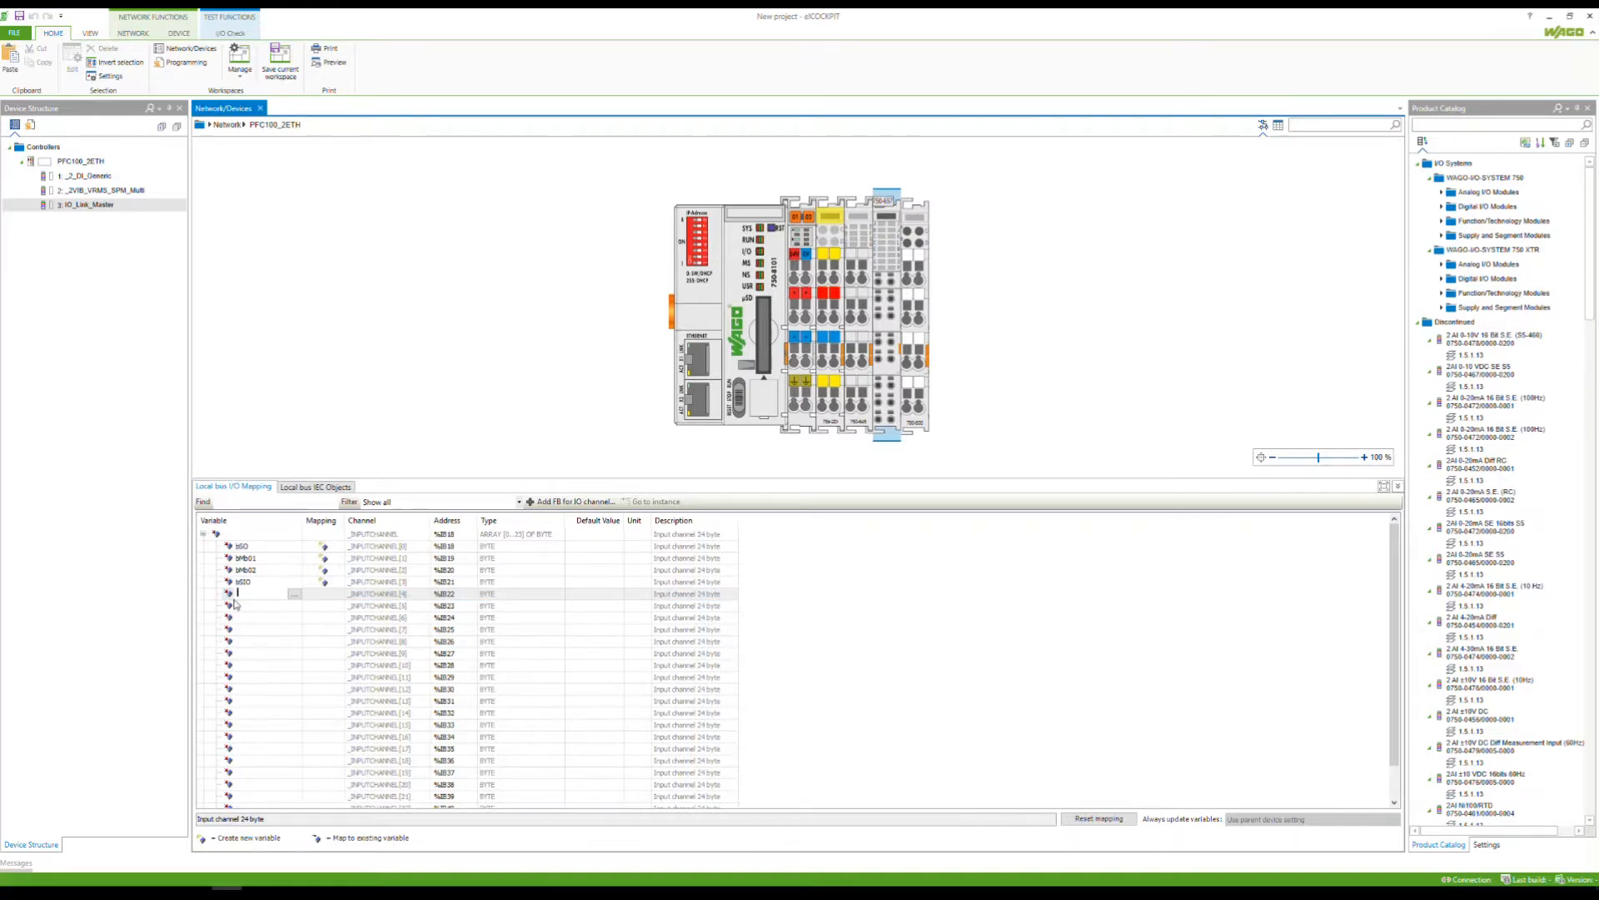
text(bStack_Light_in)
click(236, 605)
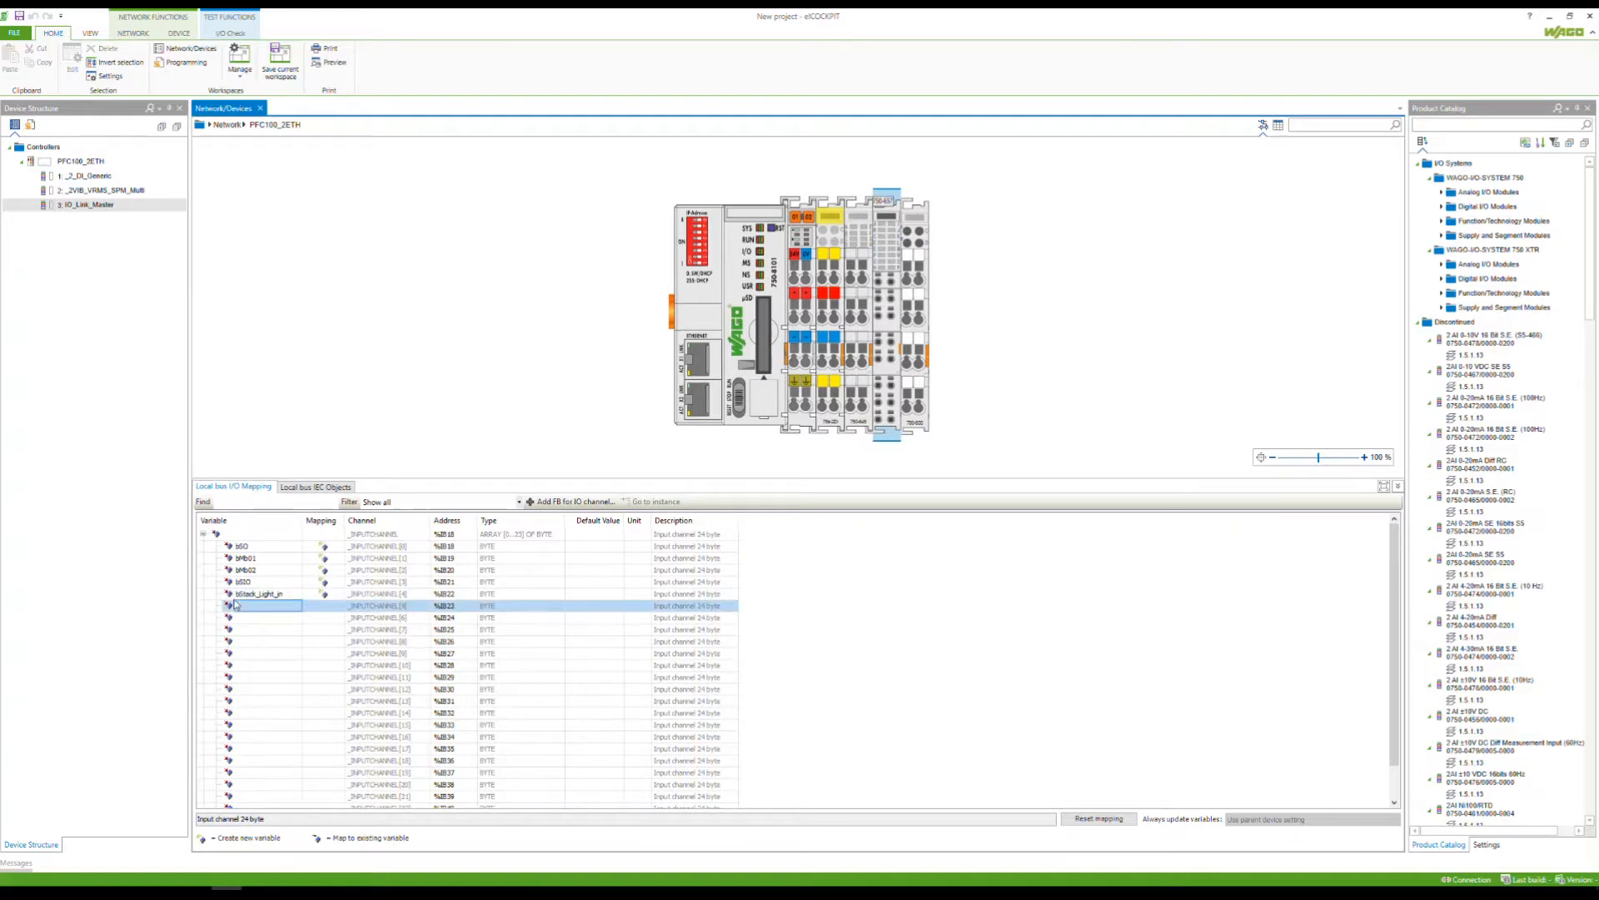
Map input channel bytes 5 to 8 to new variables bEncoder_01, bEncoder_02, bEncoder_03 and bEncoder_04
click(236, 604)
text(bEncoder_)
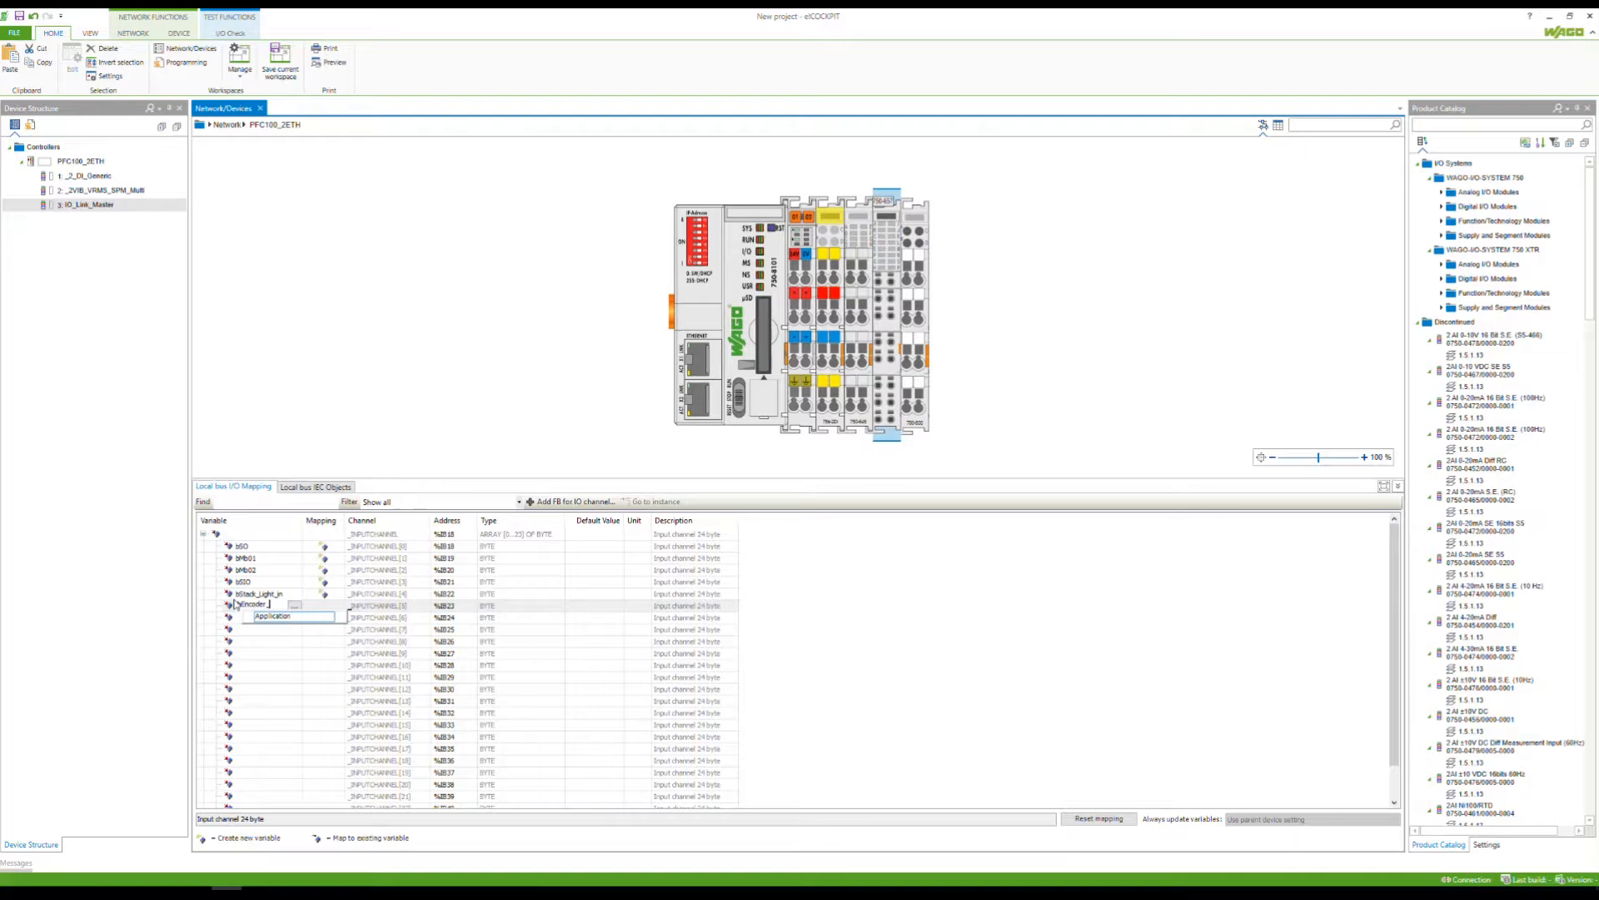
text(01)
key(Return)
text(b)
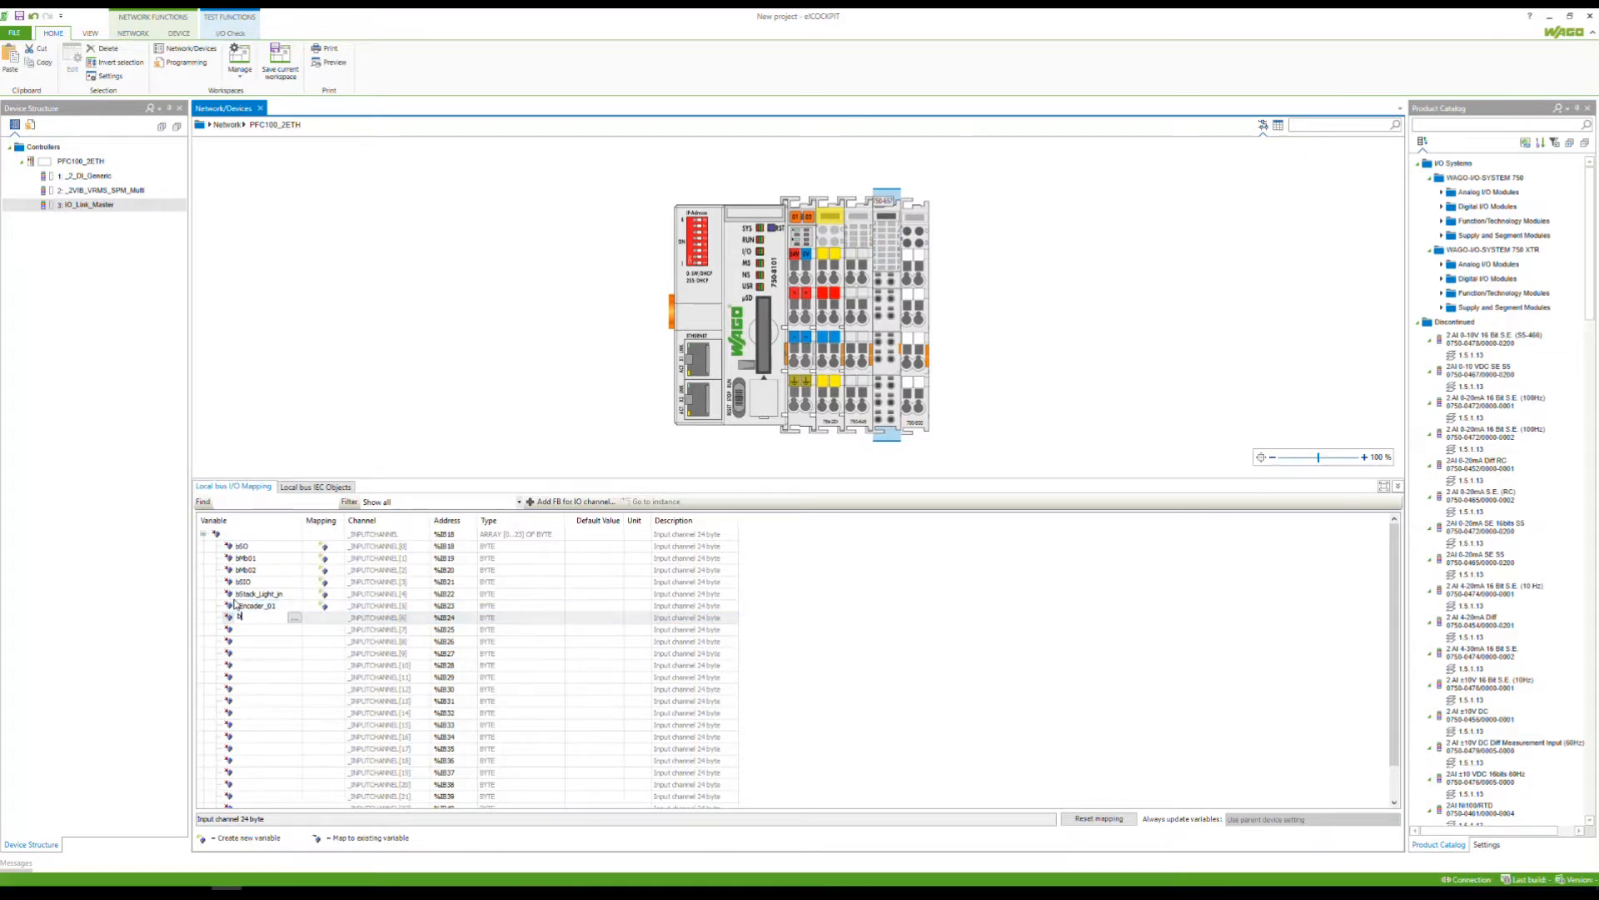
text(Encoder_02)
key(Return)
text(bEnco)
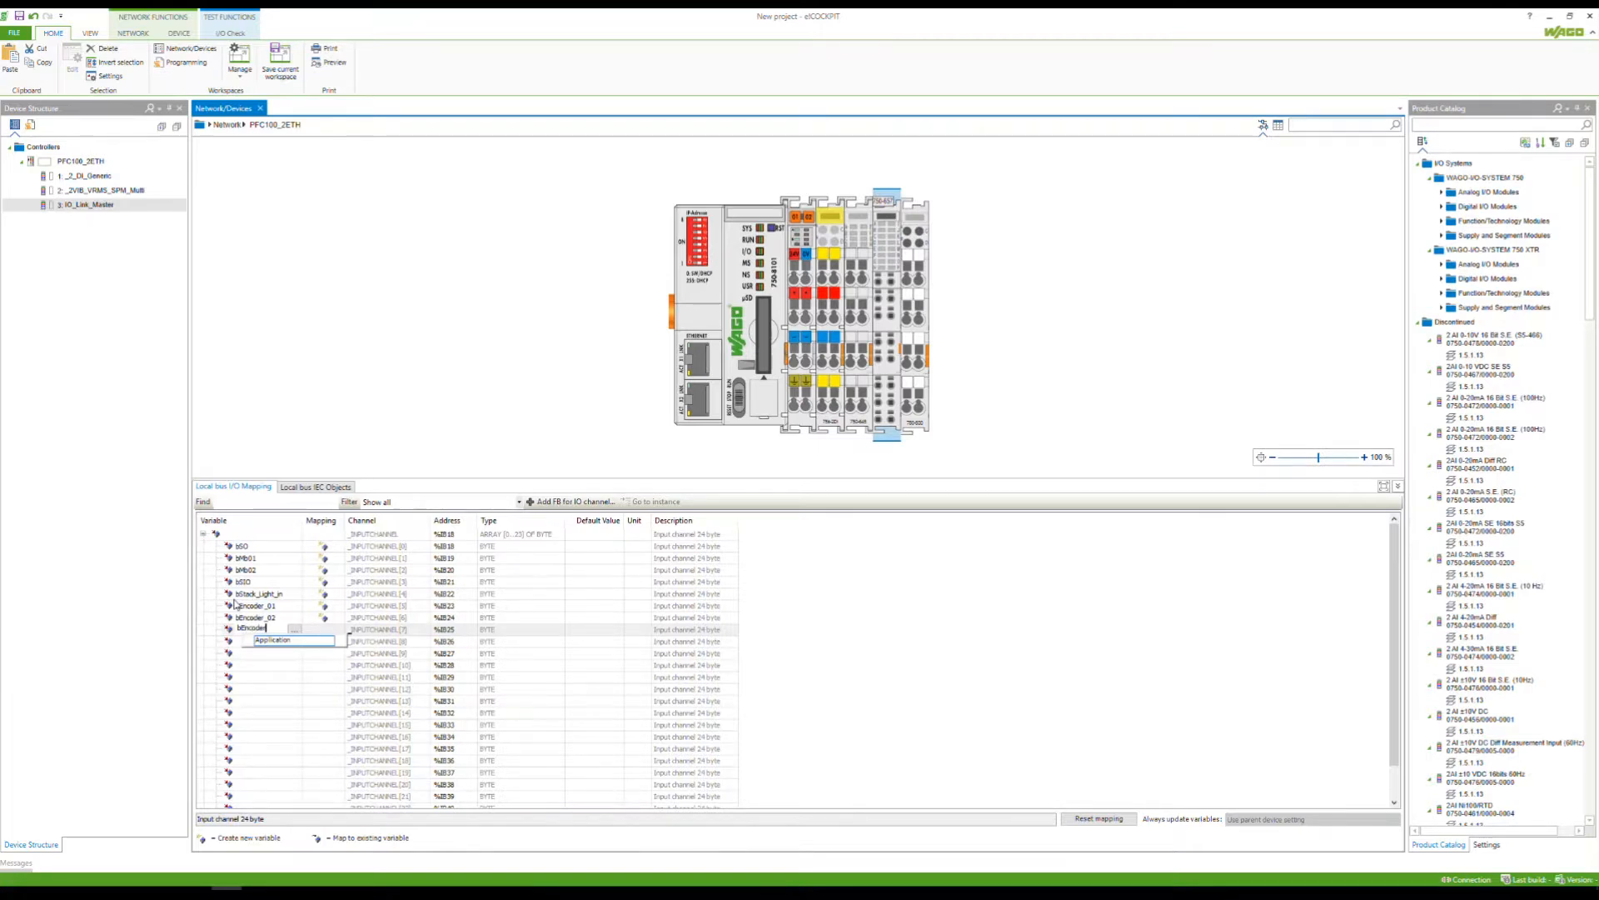
key(Return)
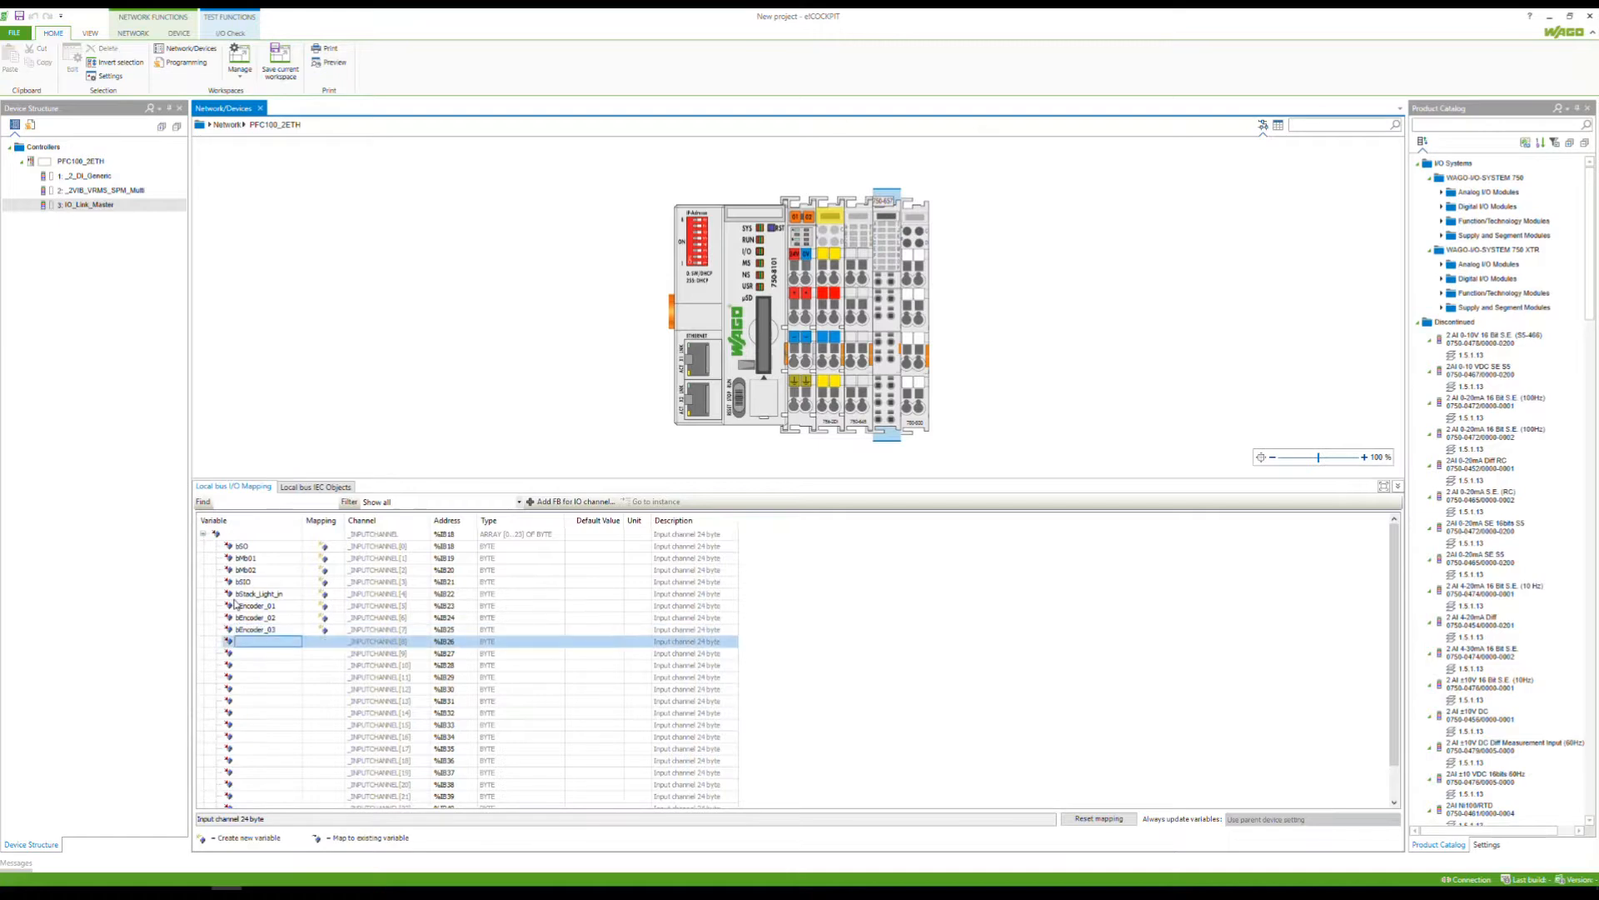
text(bEnco)
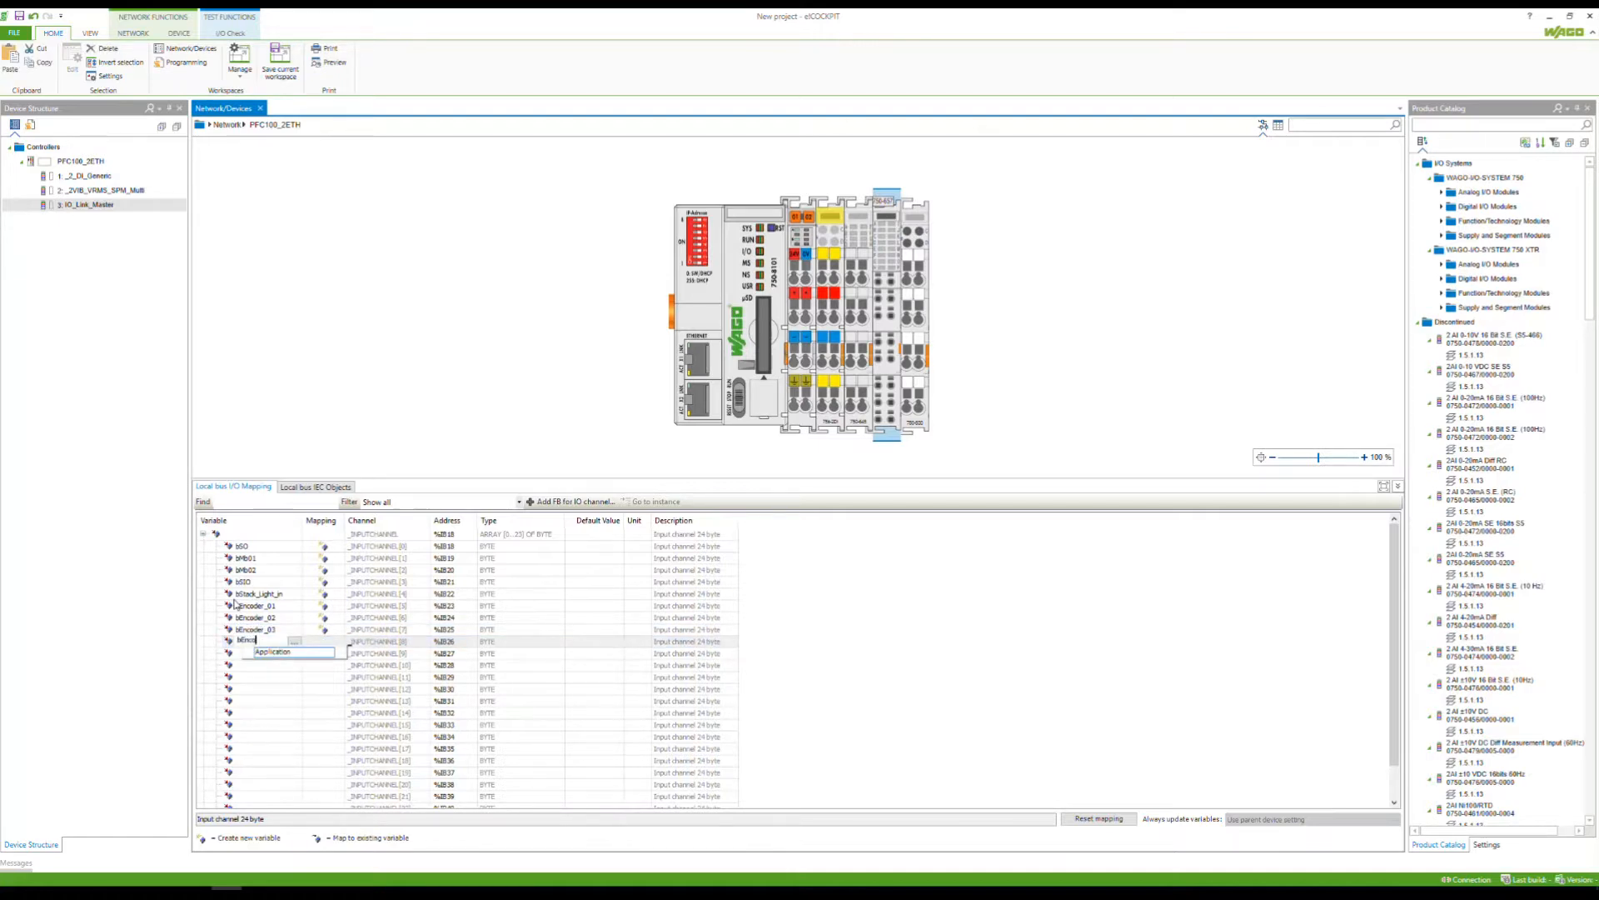
text(der_04)
key(Return)
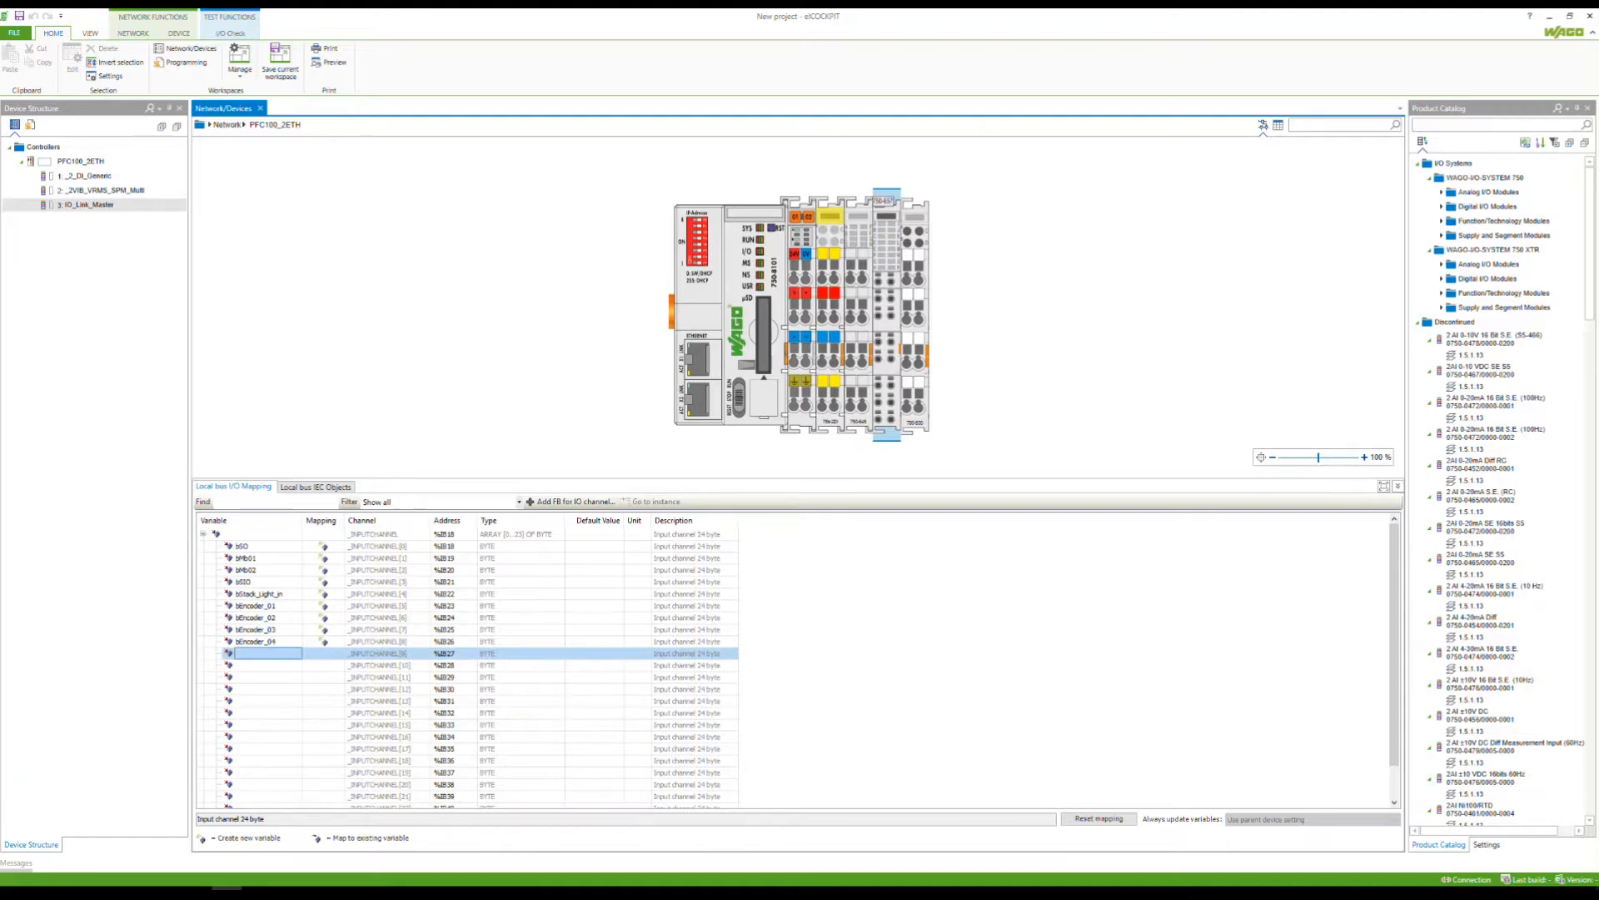
Review the mapped input channel variables and the output channel bytes in the IO-Link Master's local bus mapping
key(alt+Tab)
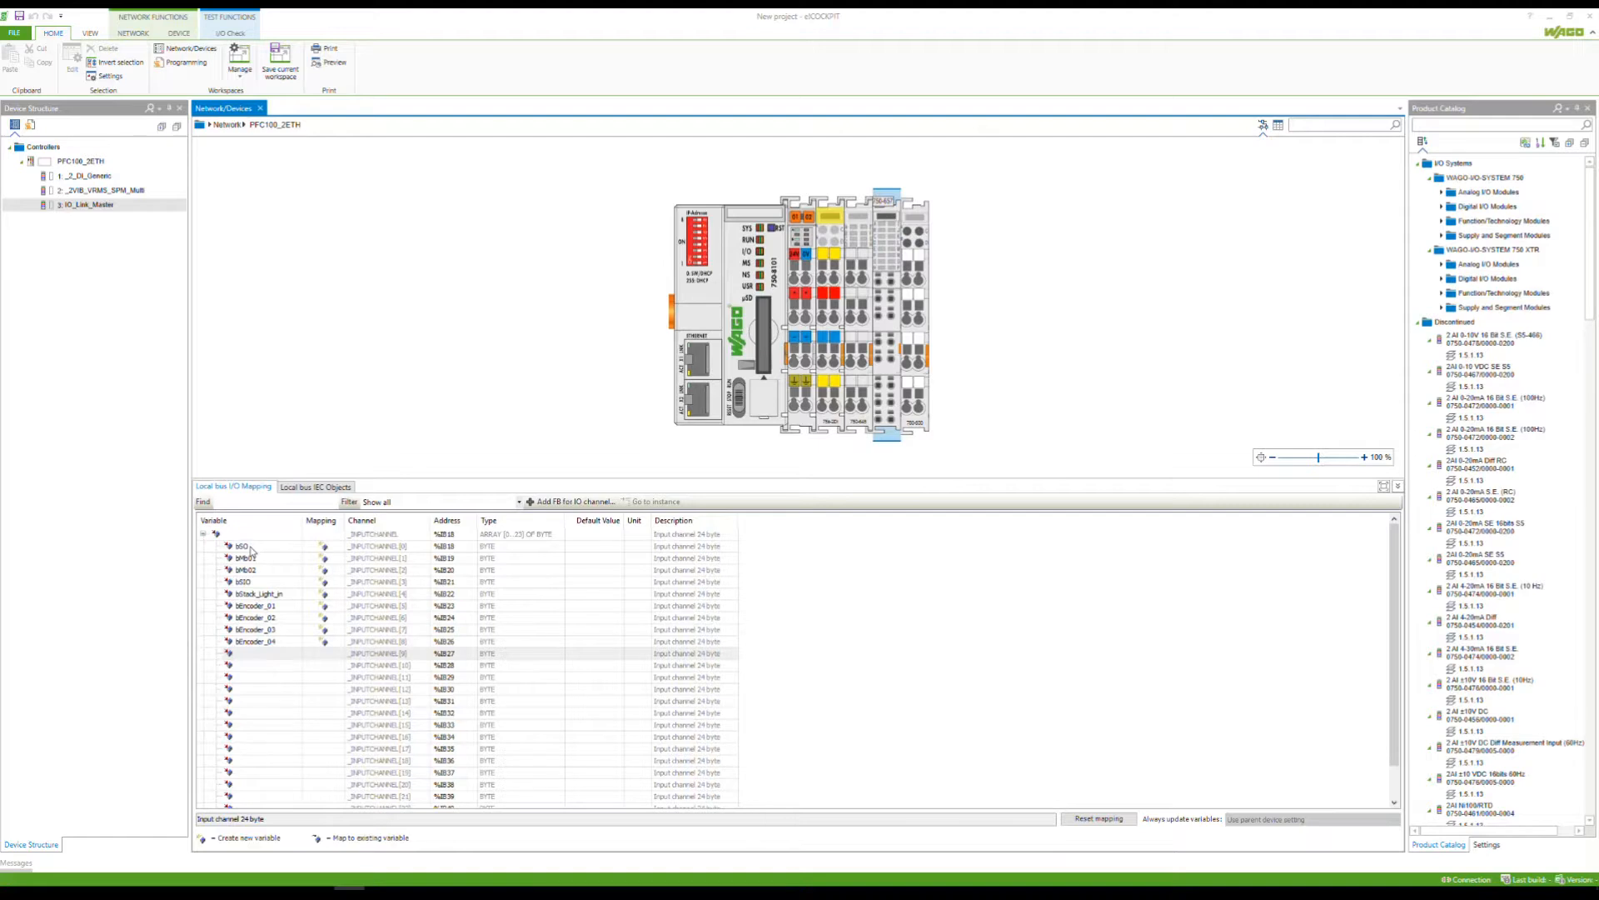
click(281, 597)
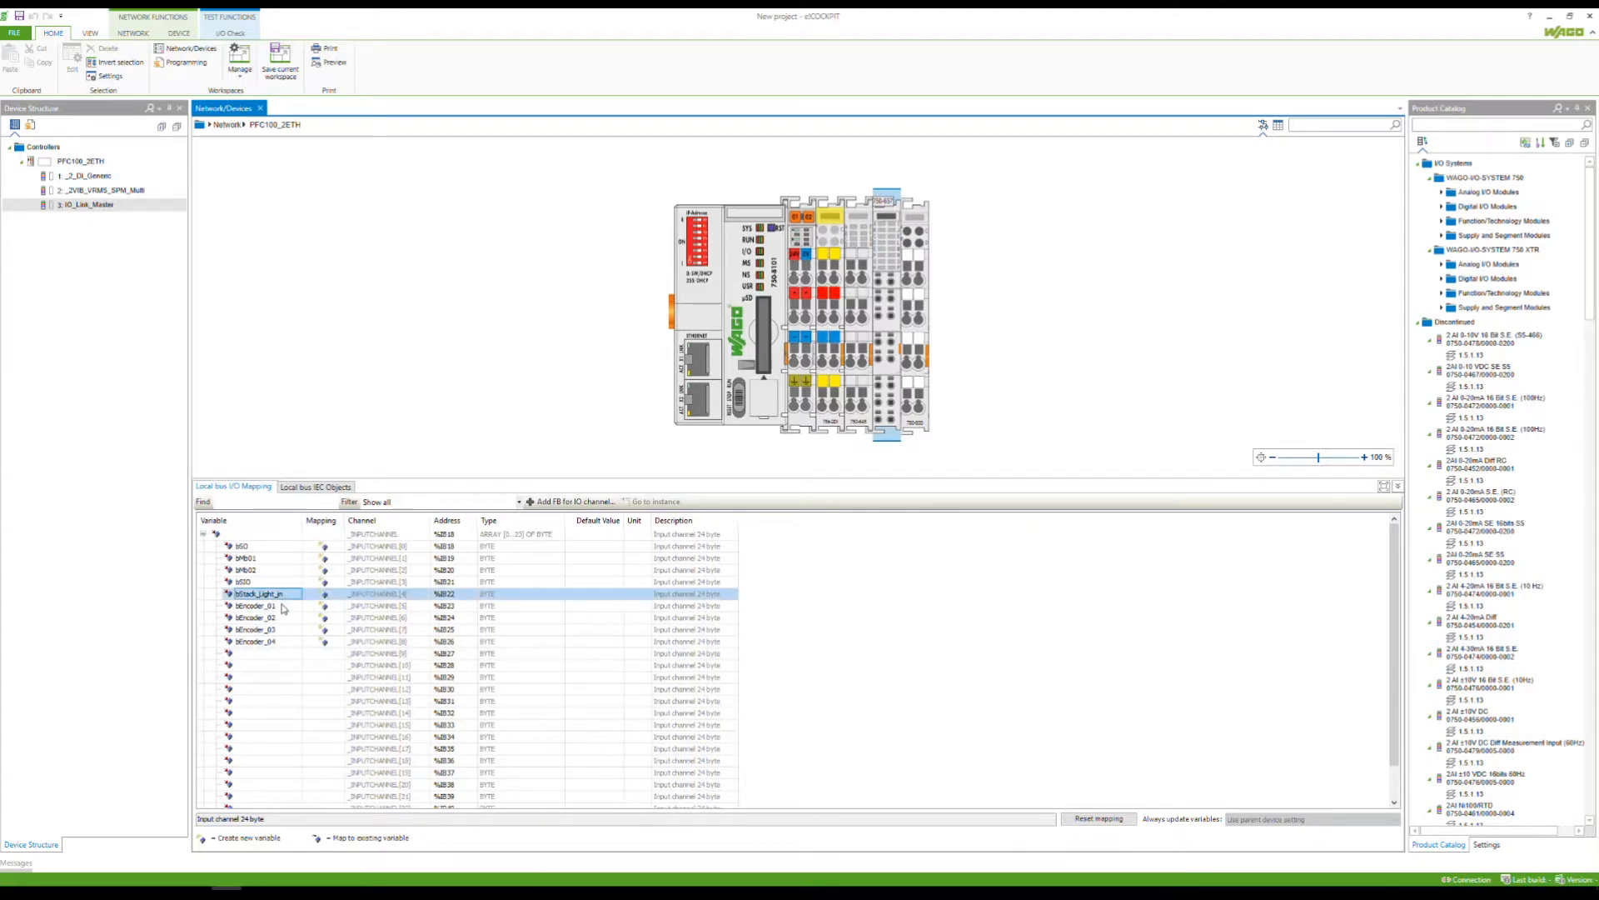
click(282, 607)
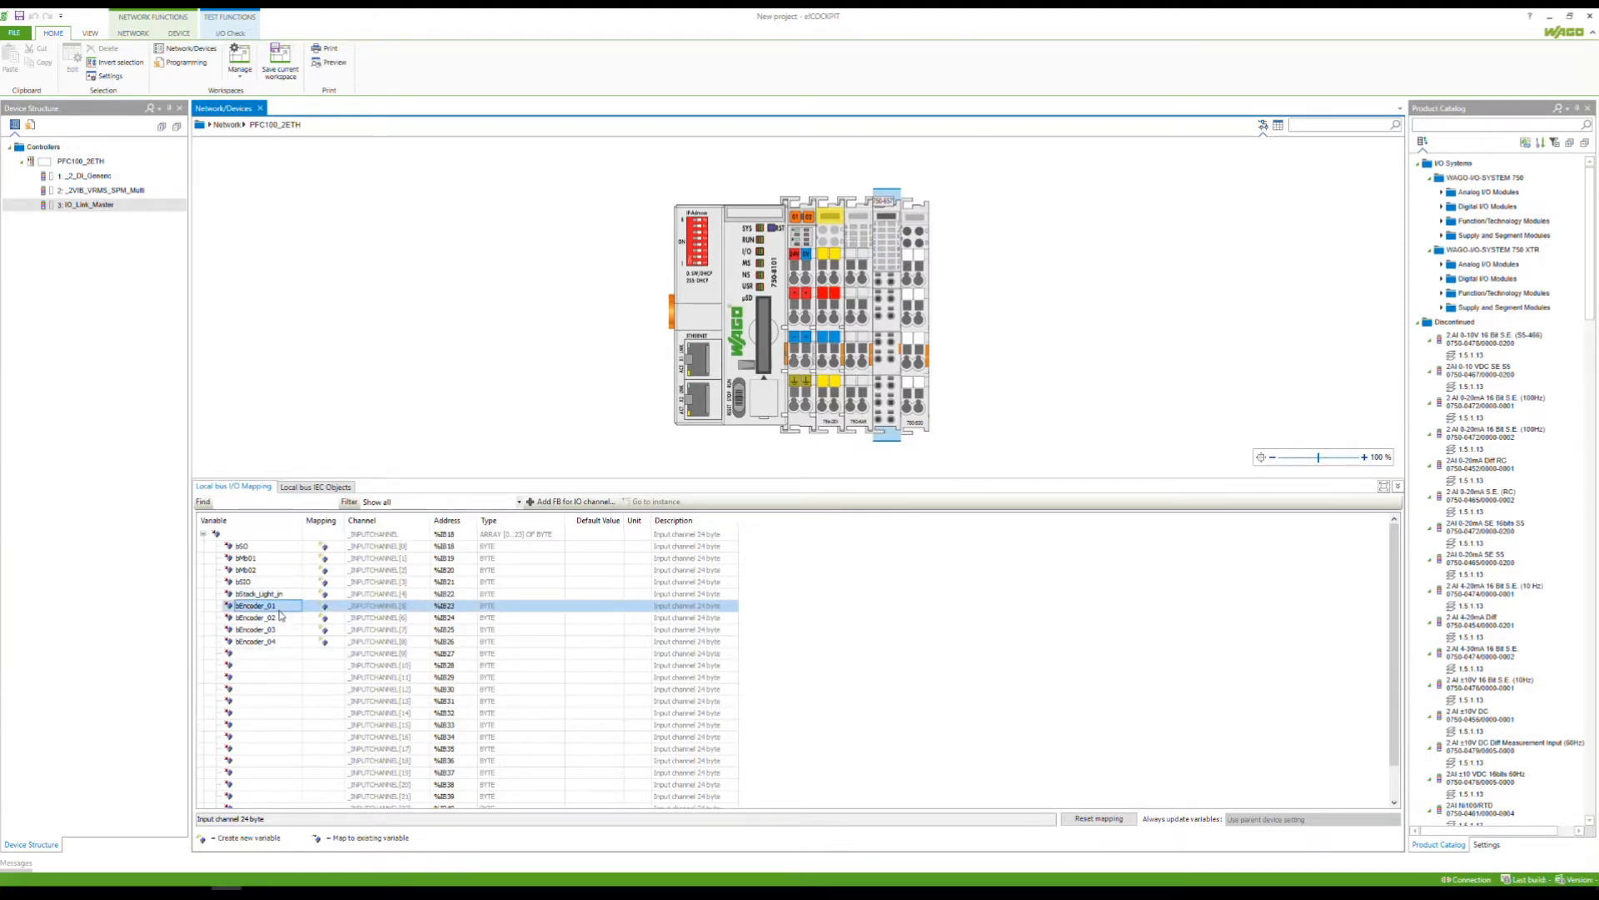
click(282, 644)
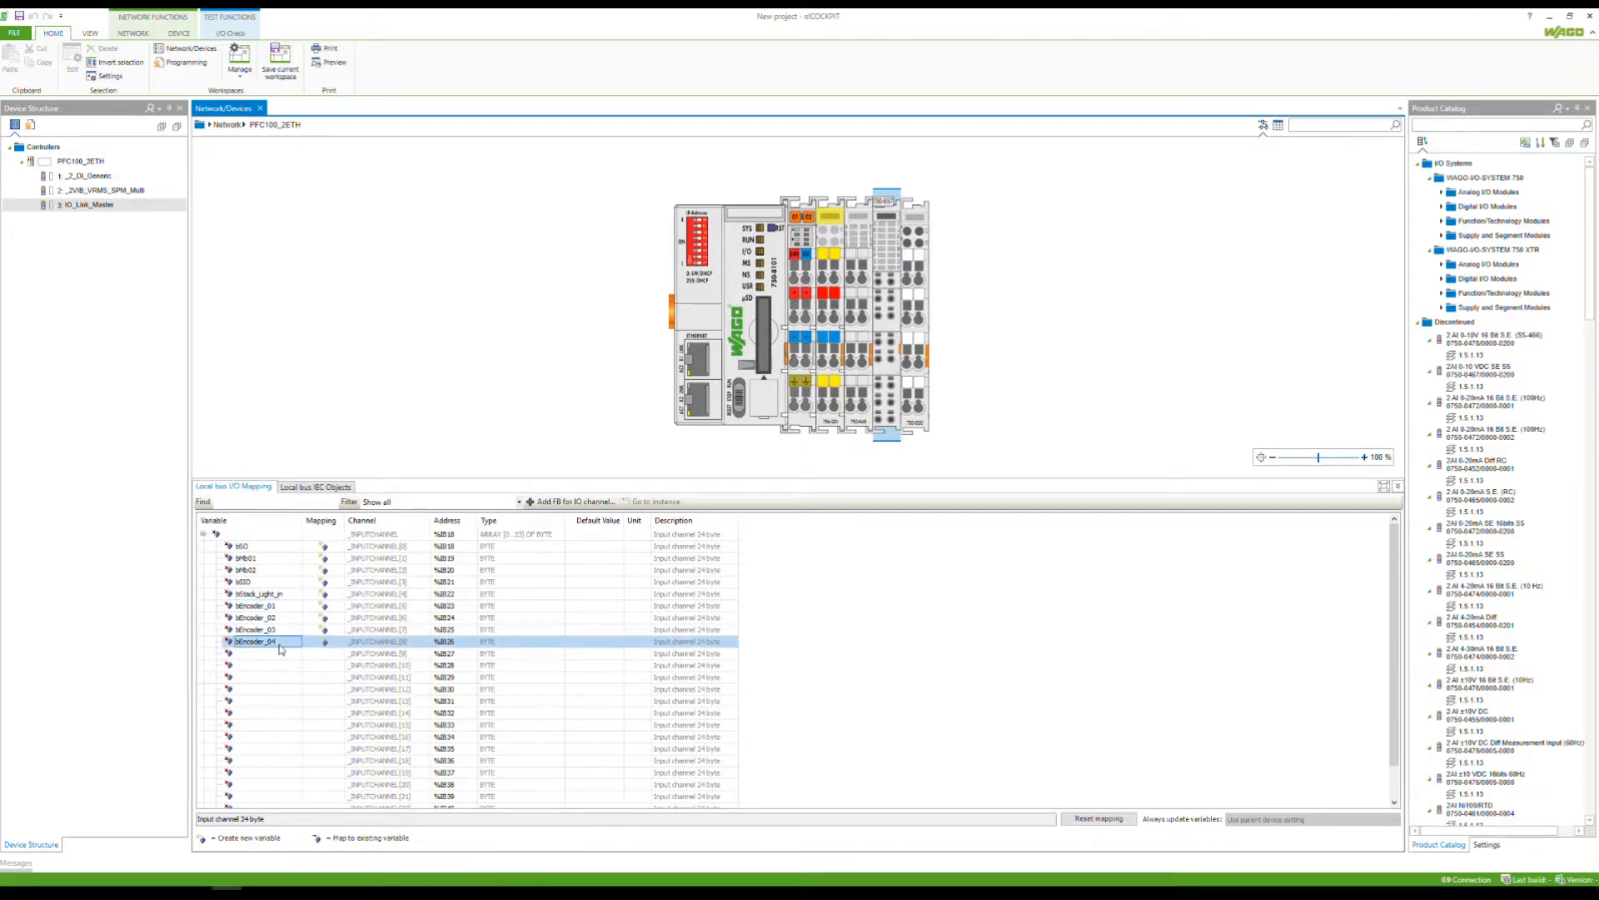
click(203, 534)
click(203, 546)
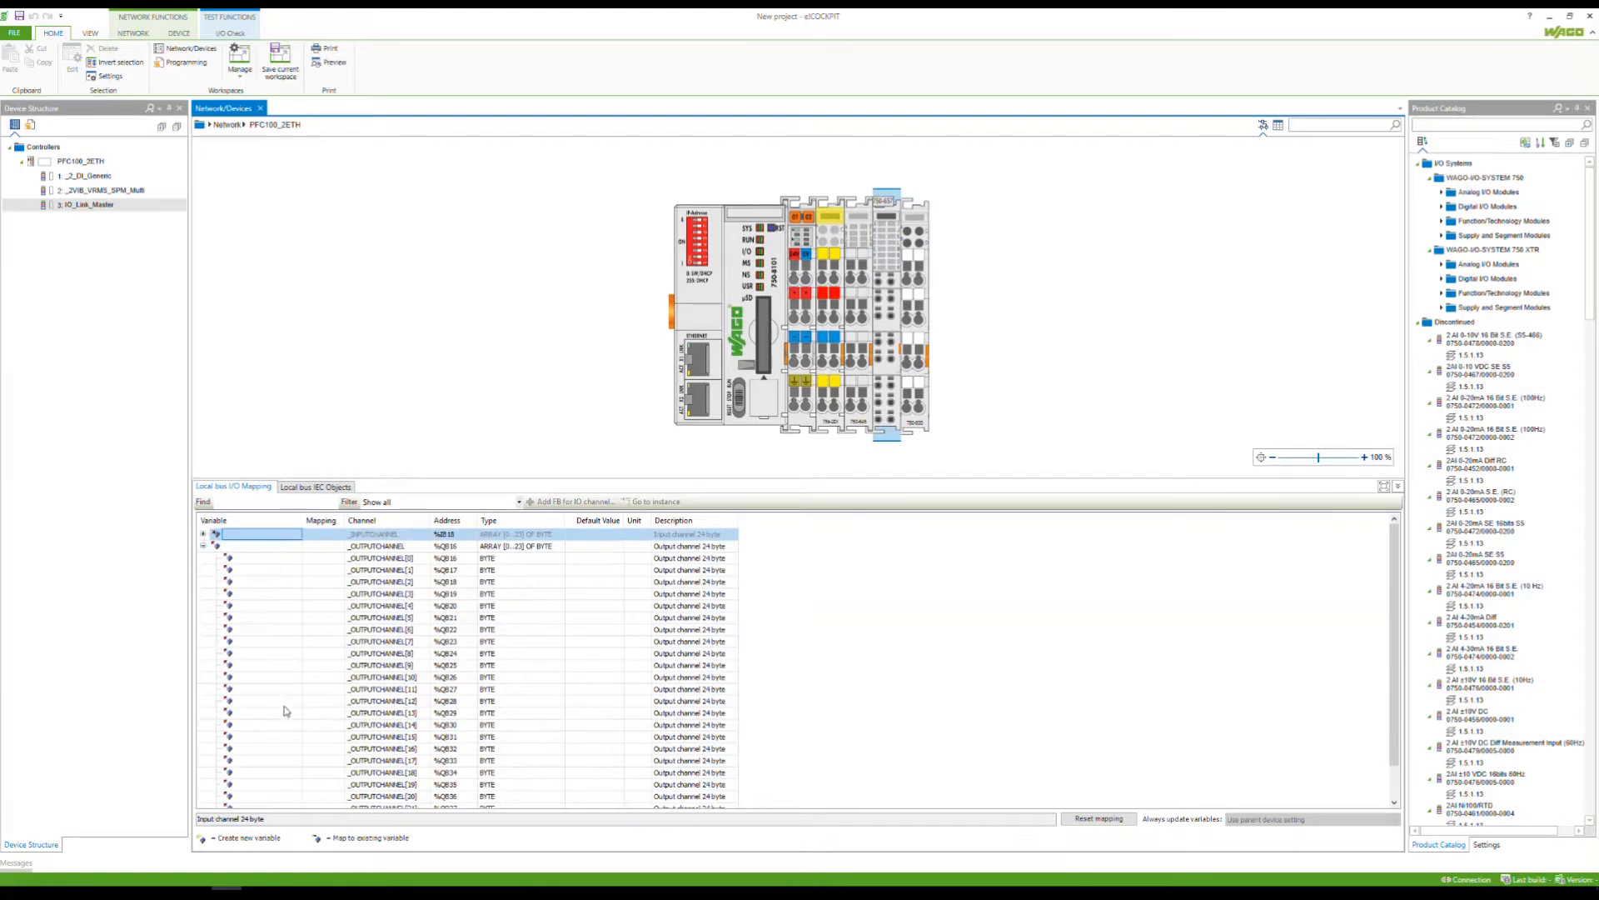
click(203, 545)
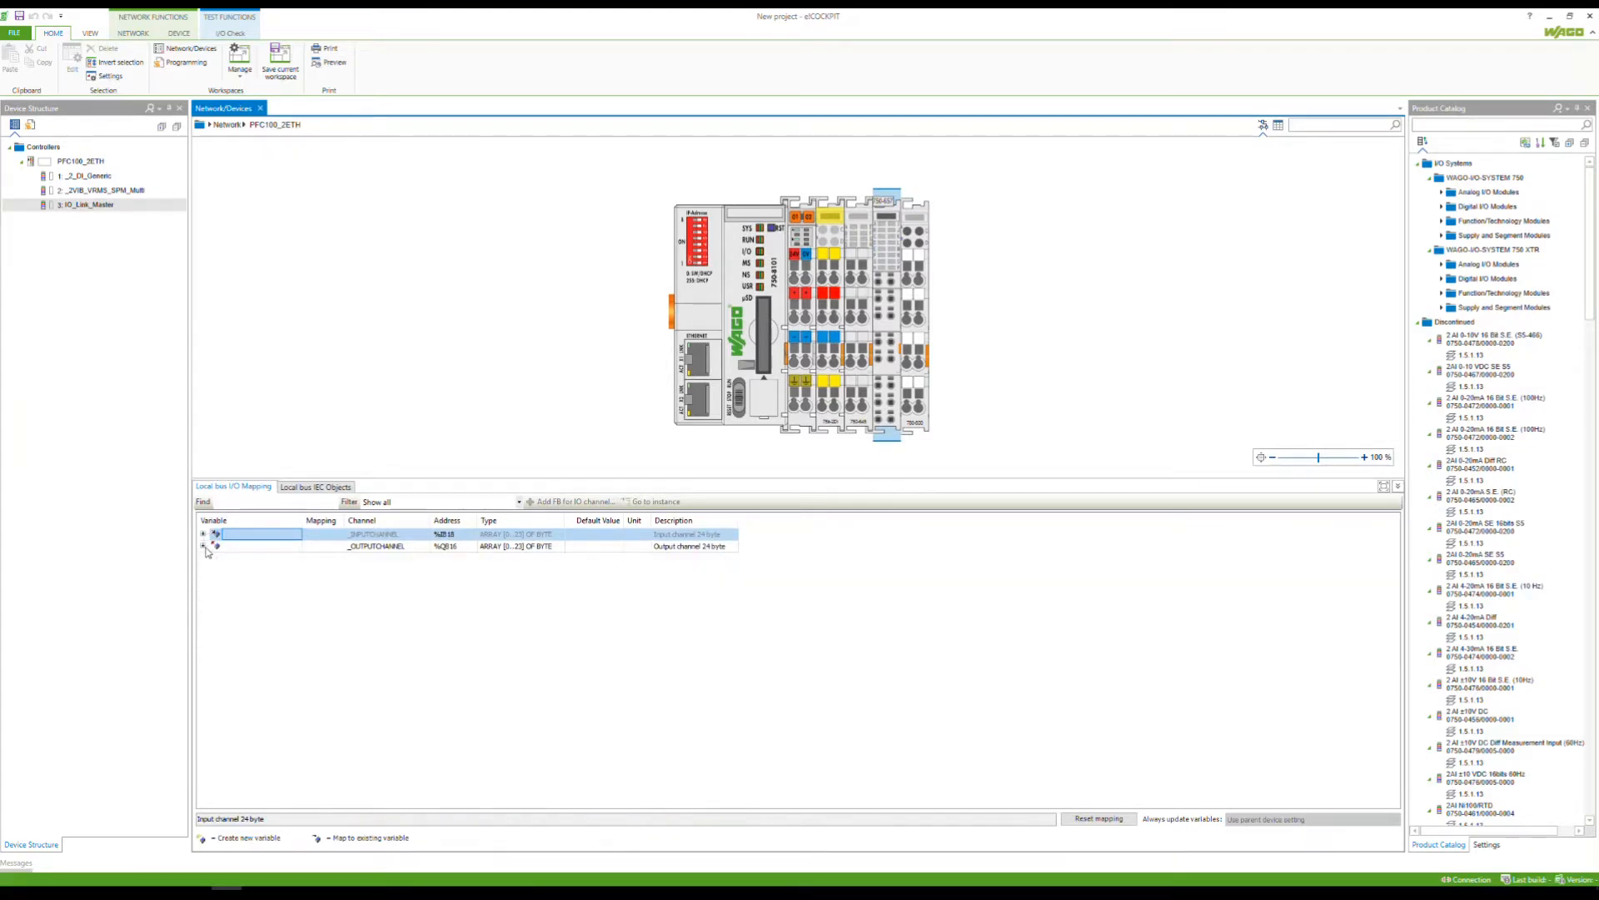
click(204, 534)
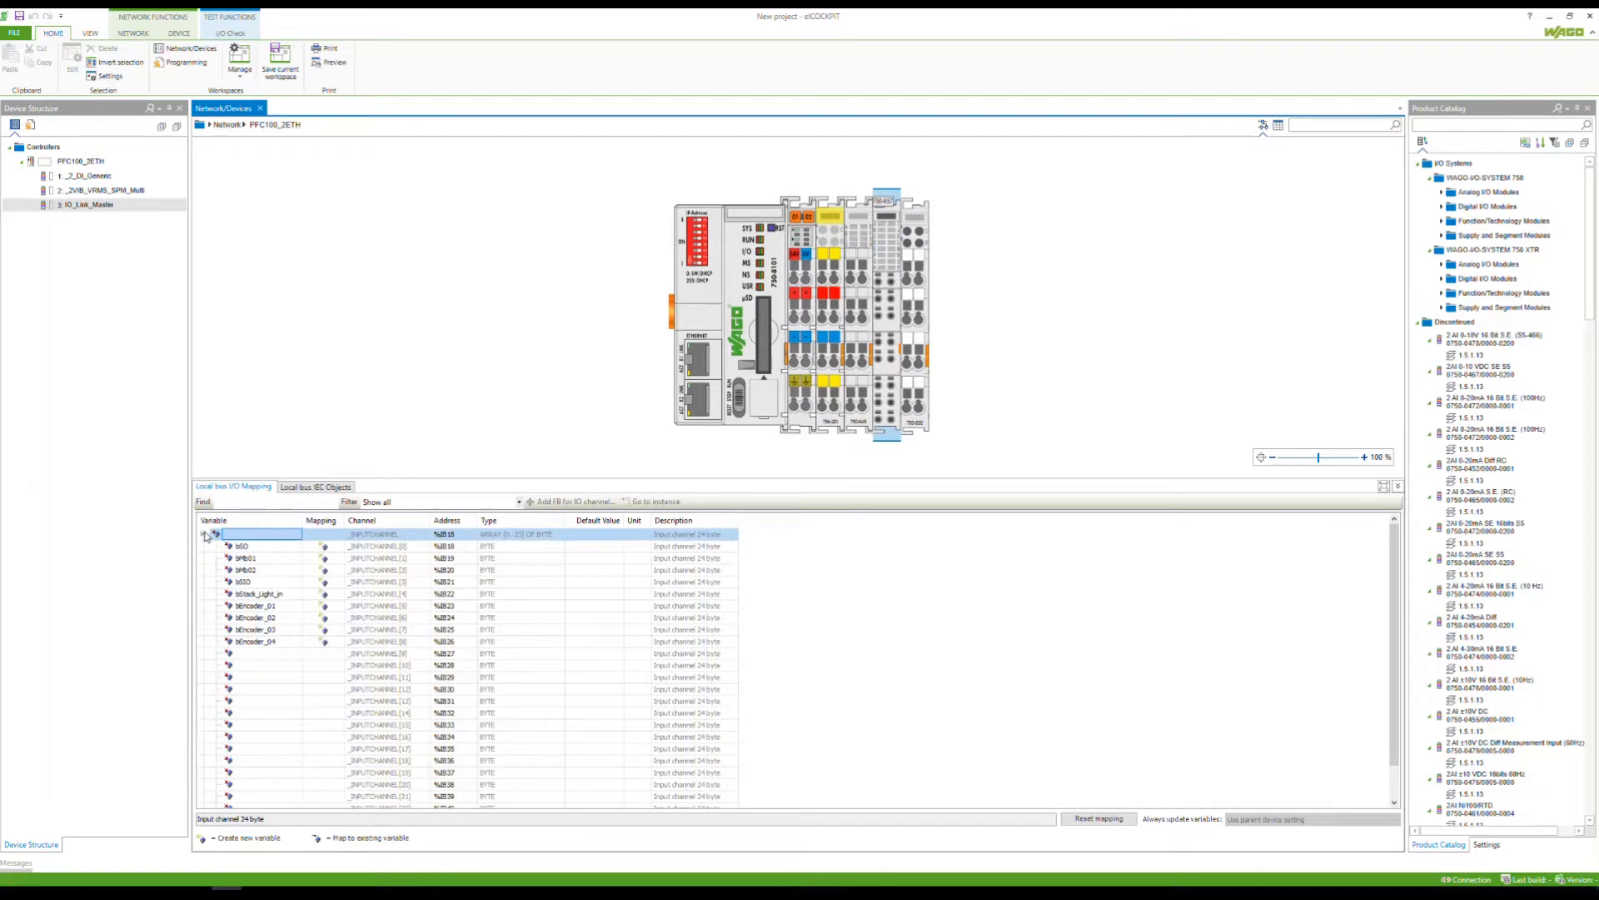
click(249, 549)
click(260, 558)
click(268, 582)
click(281, 617)
click(273, 645)
click(299, 665)
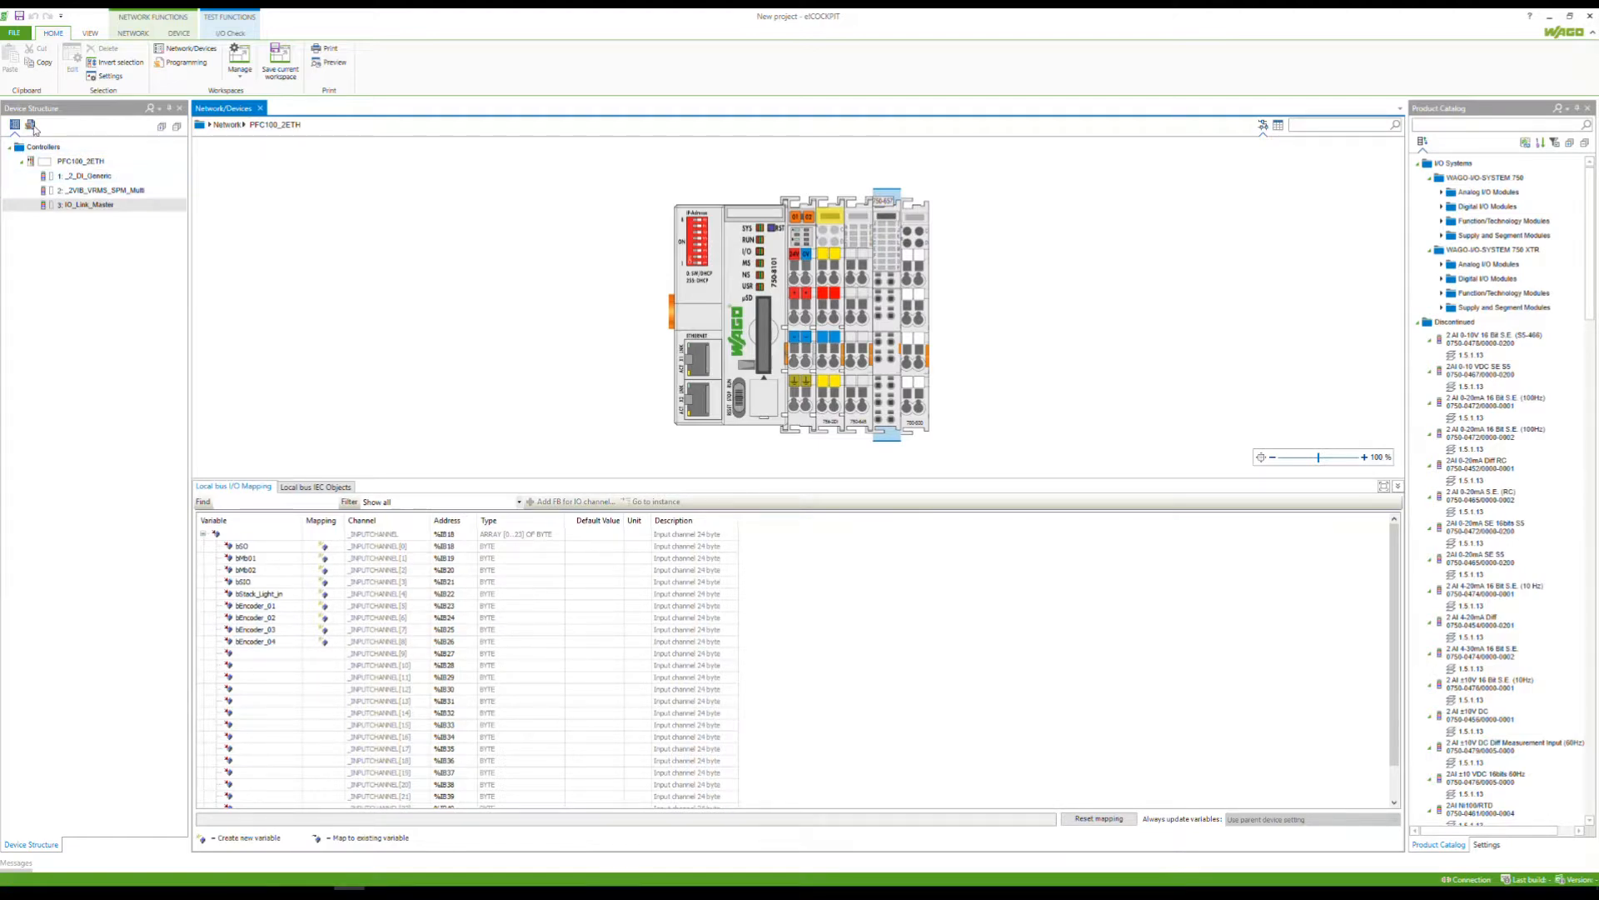
Start adding a POU to the PFC100_2ETH application as a Structured Text function named _4bytes_TO_DW
click(31, 127)
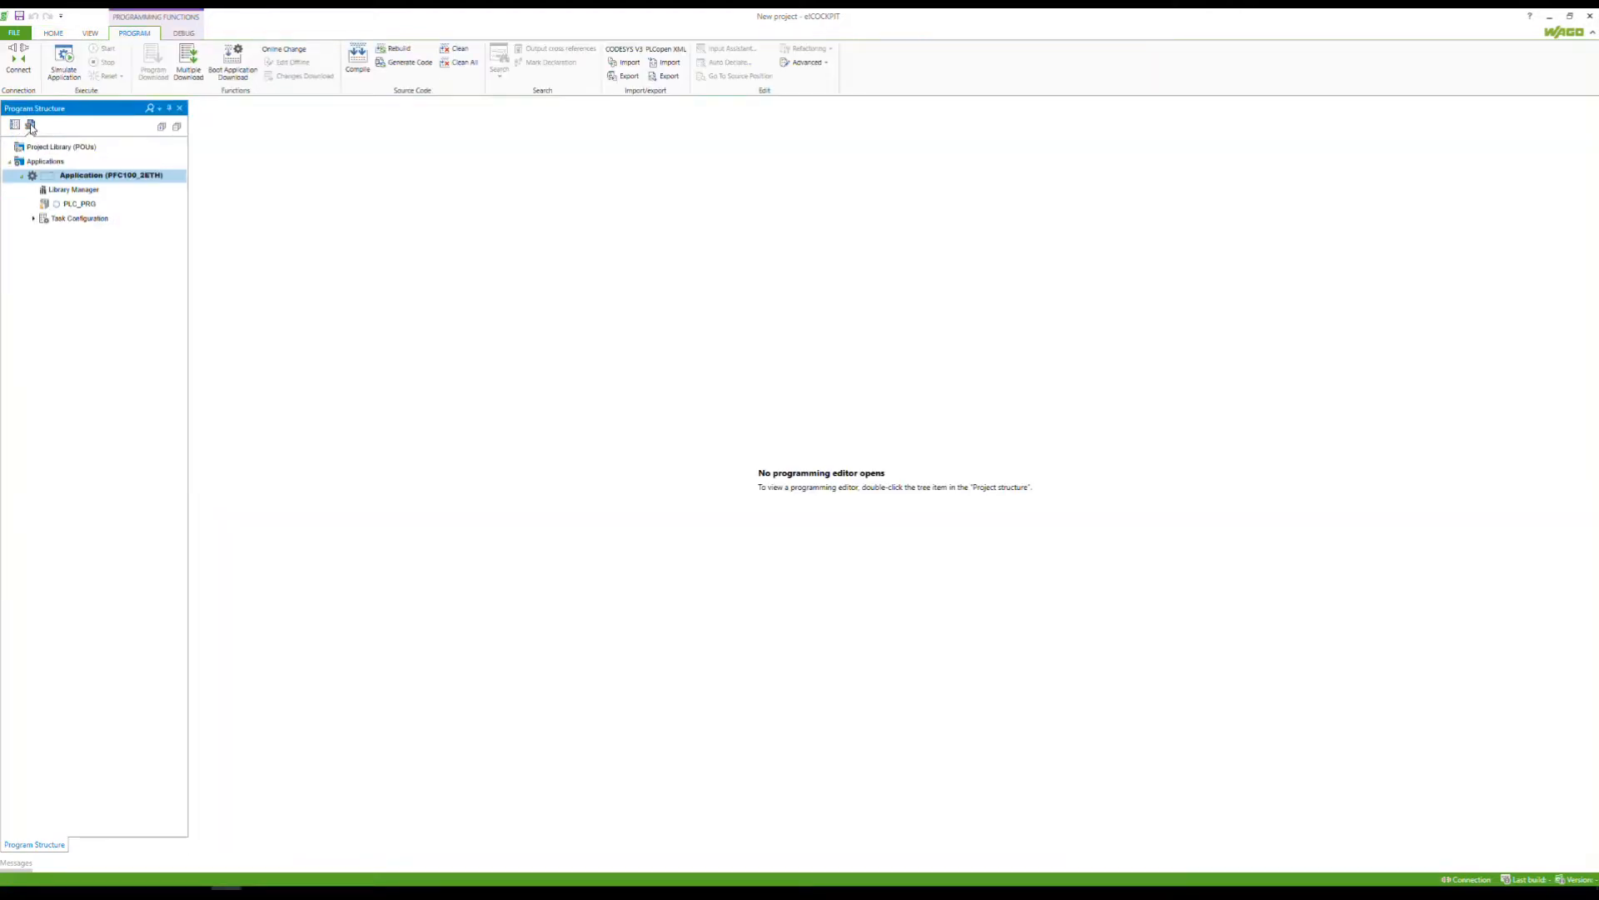
right_click(77, 177)
click(75, 177)
right_click(75, 177)
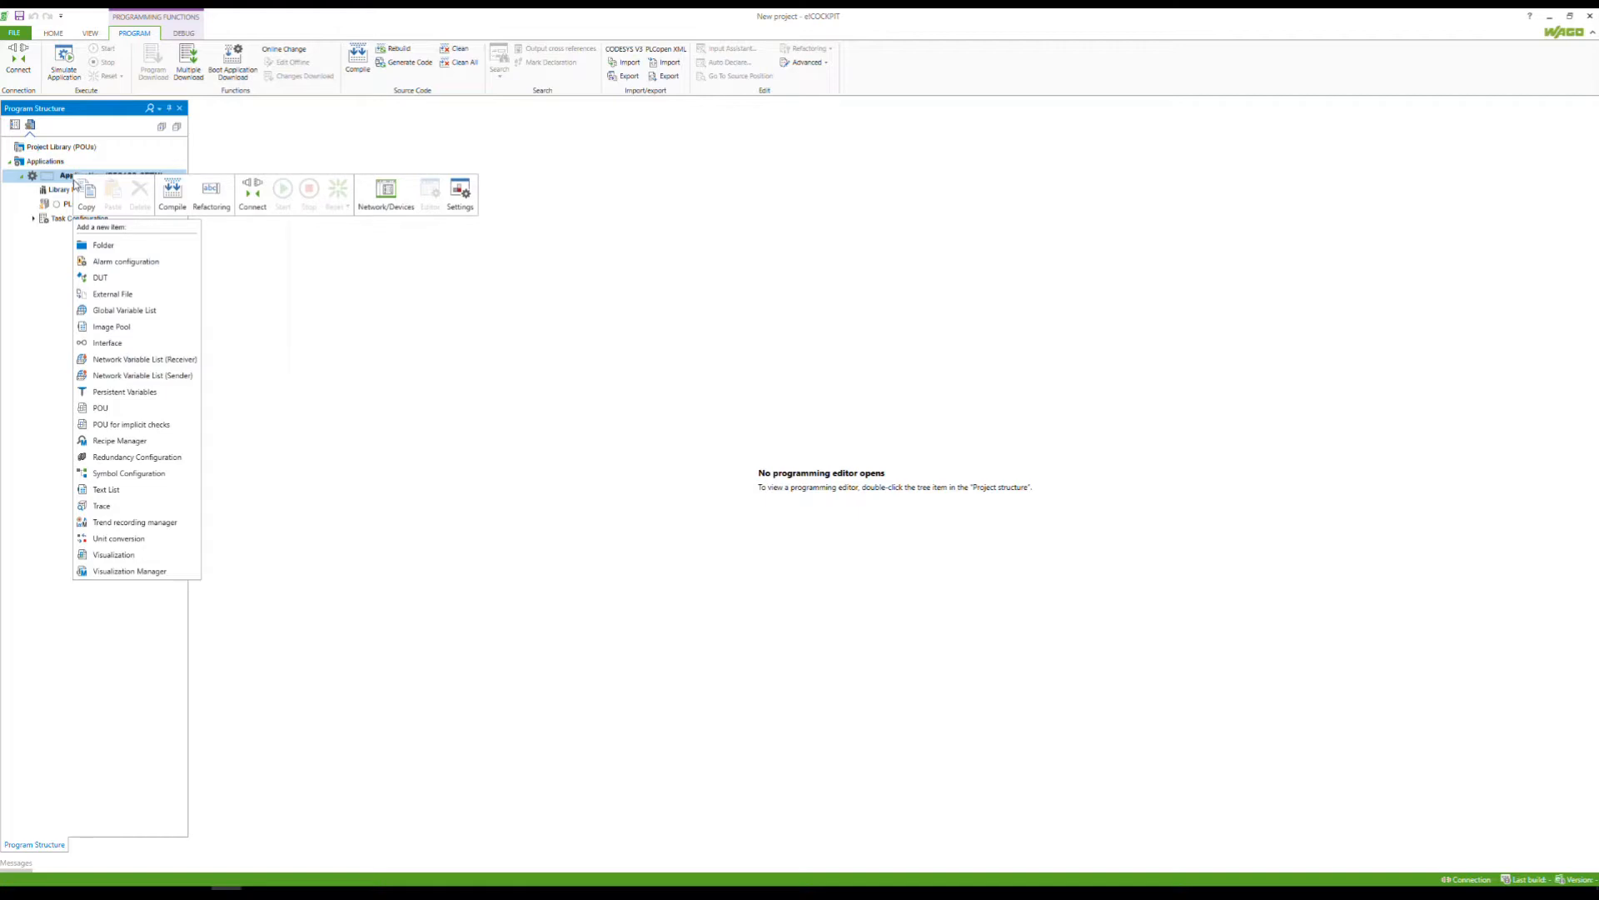
click(102, 408)
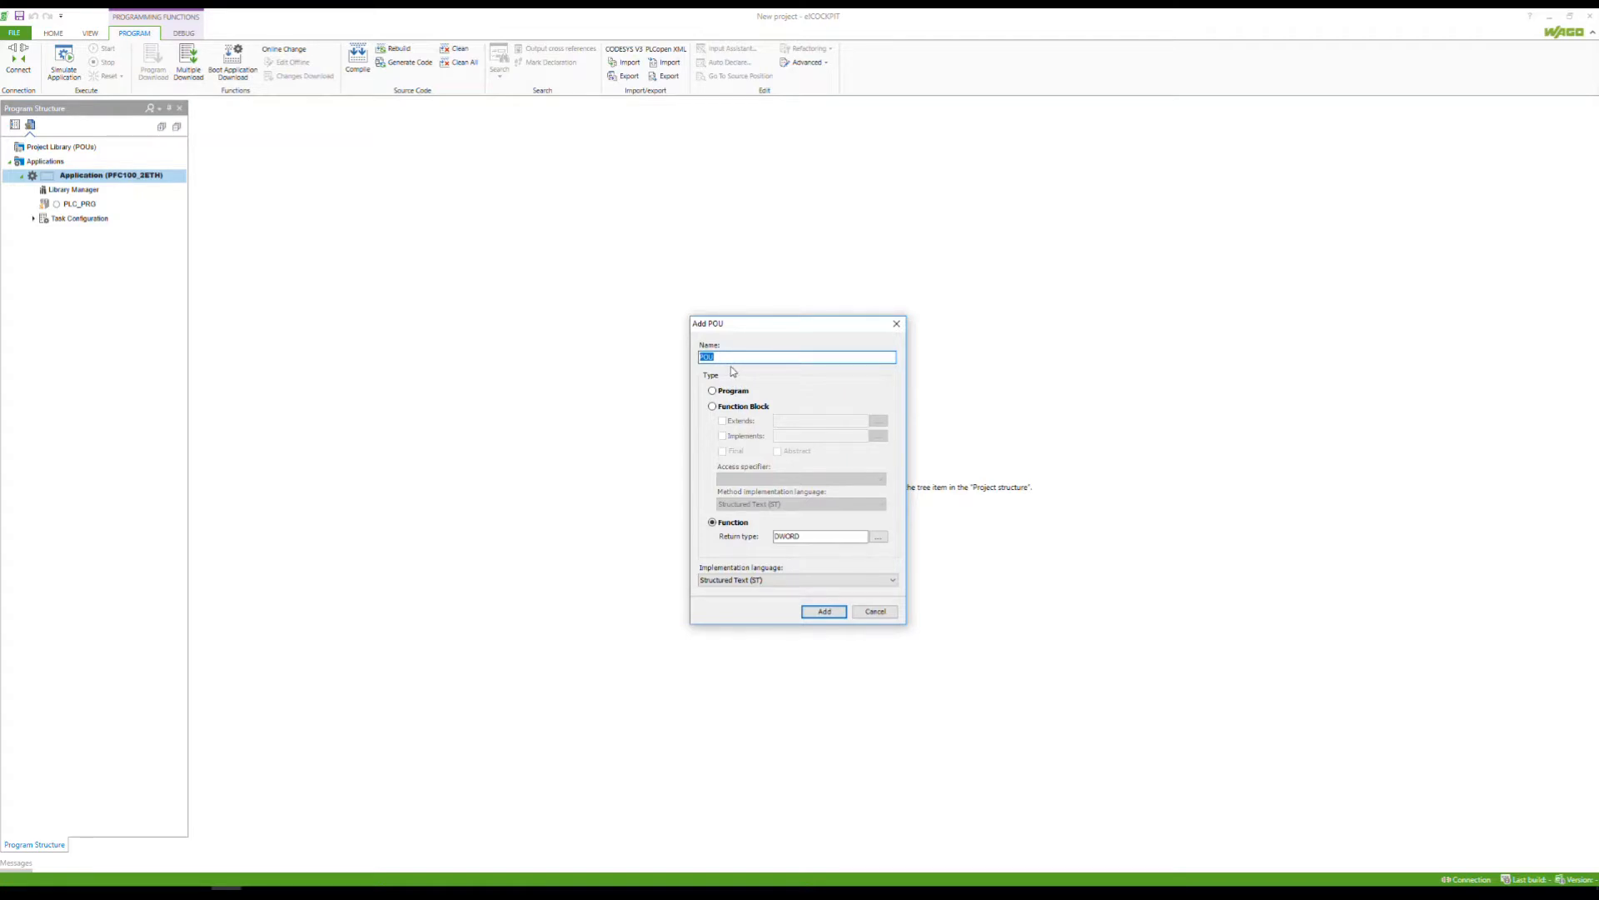
key(BackSpace)
text(_4byte)
click(755, 580)
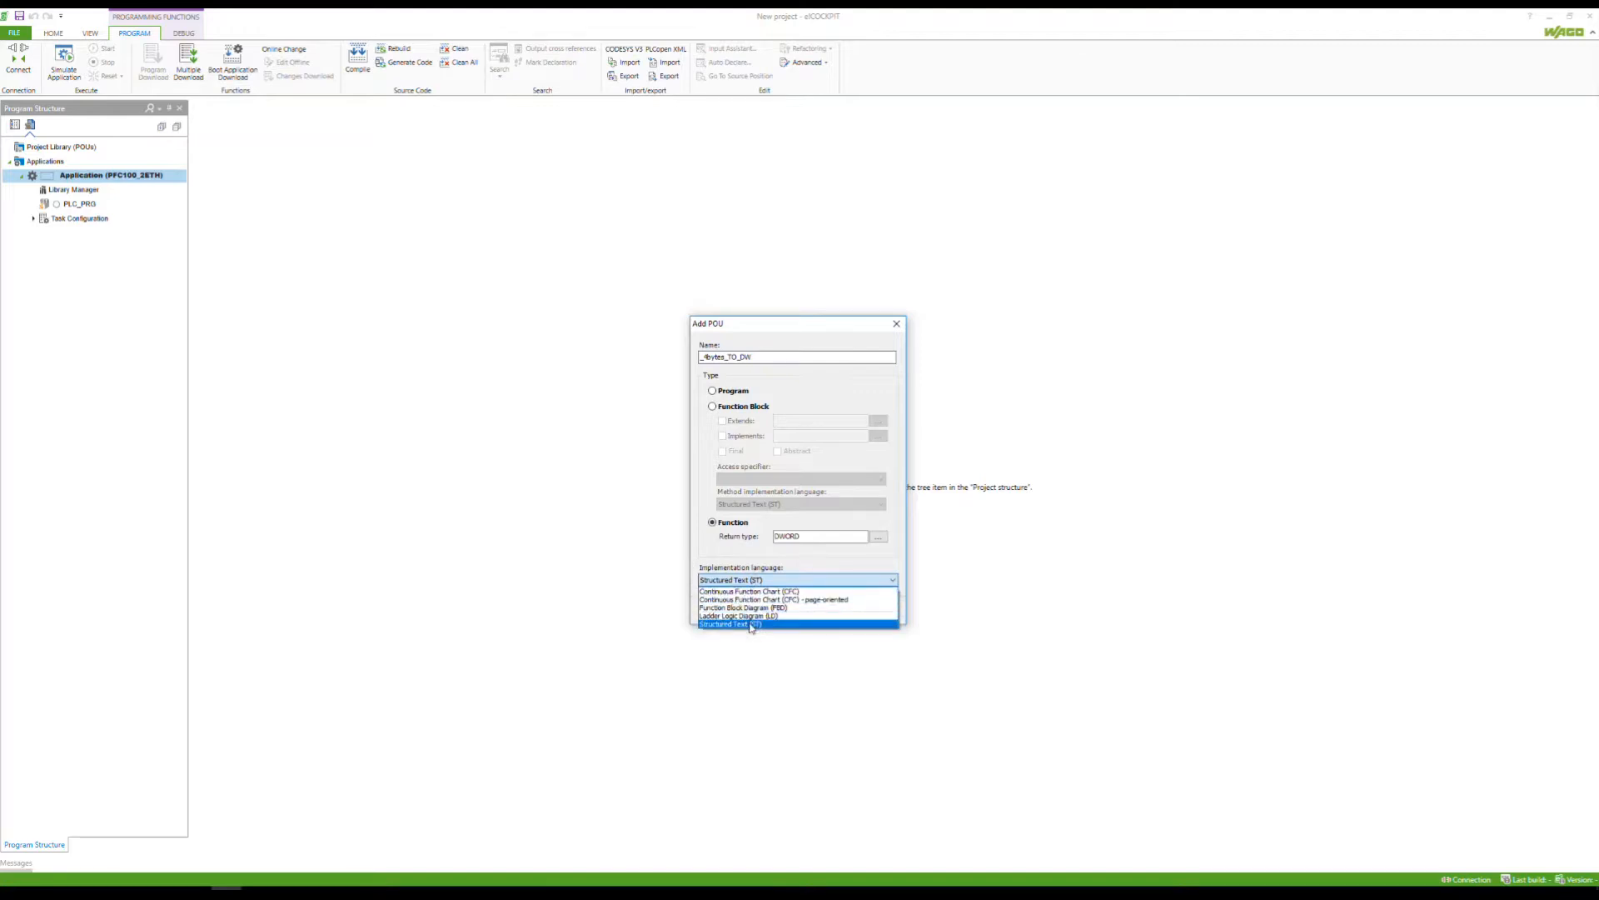
click(749, 624)
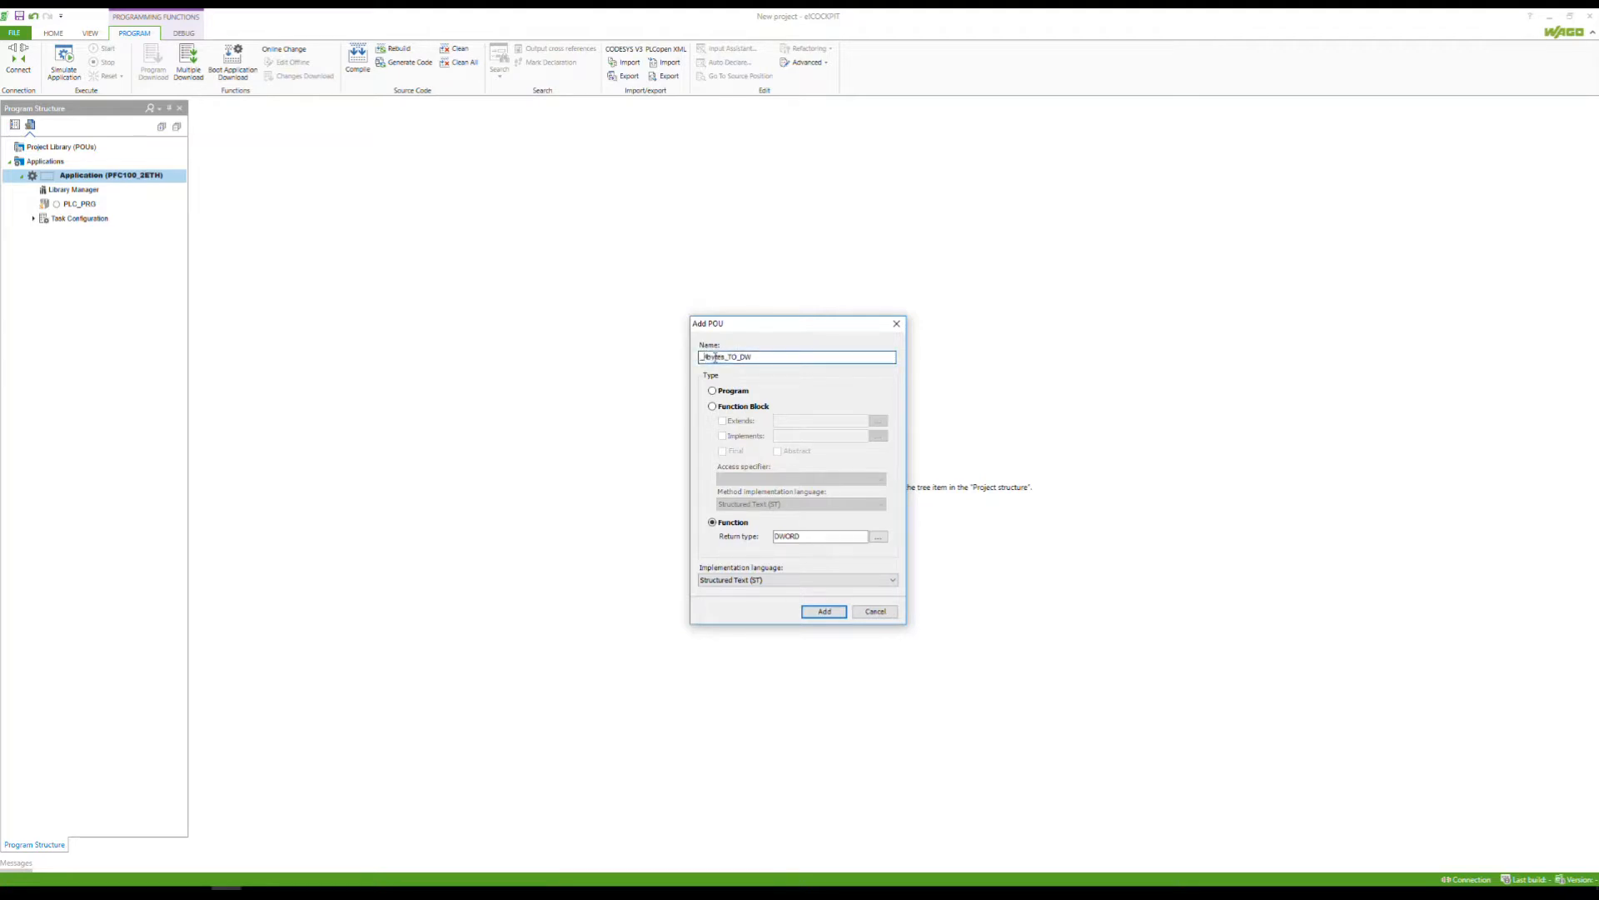
Try to add the function under the name 4bytes_TO_DW, without the leading underscore
click(706, 356)
key(BackSpace)
click(810, 612)
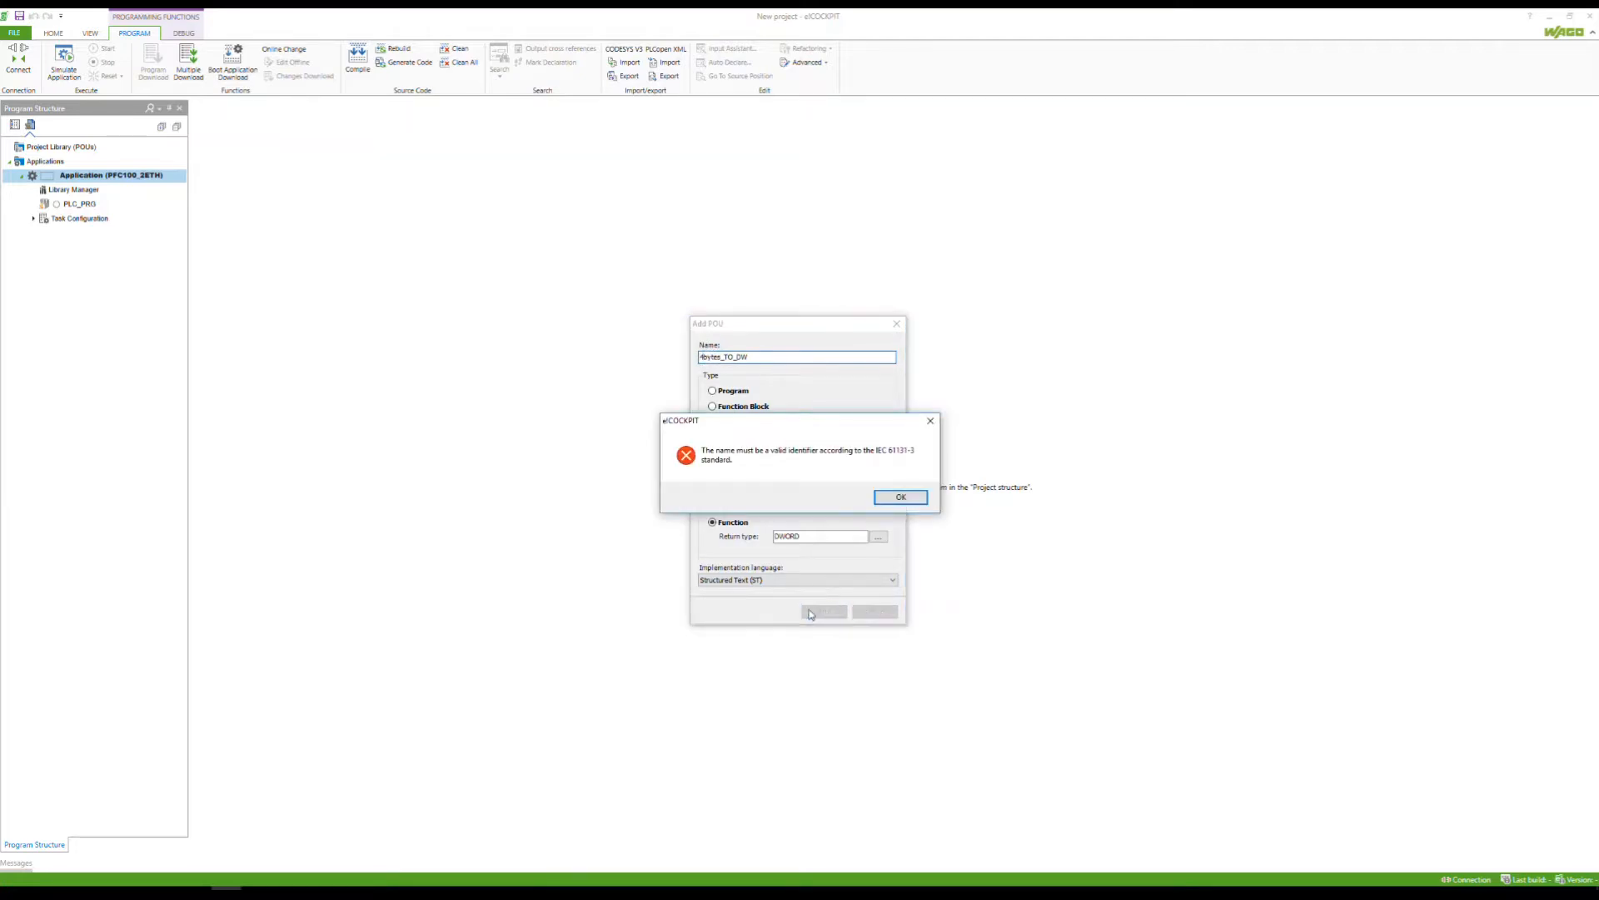
click(891, 500)
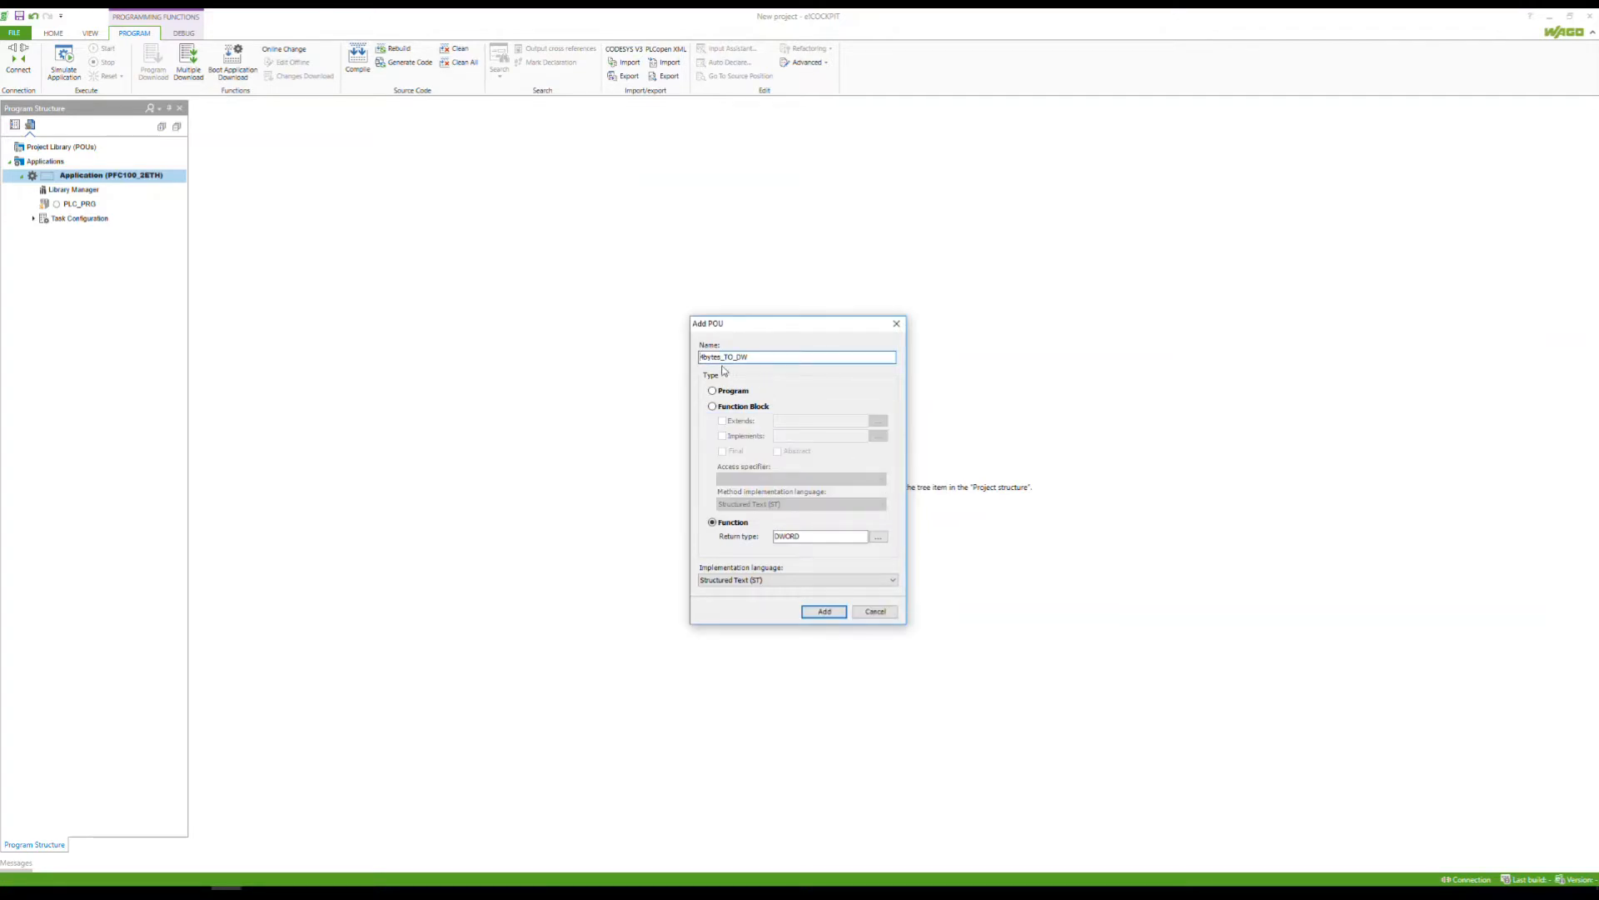
click(823, 612)
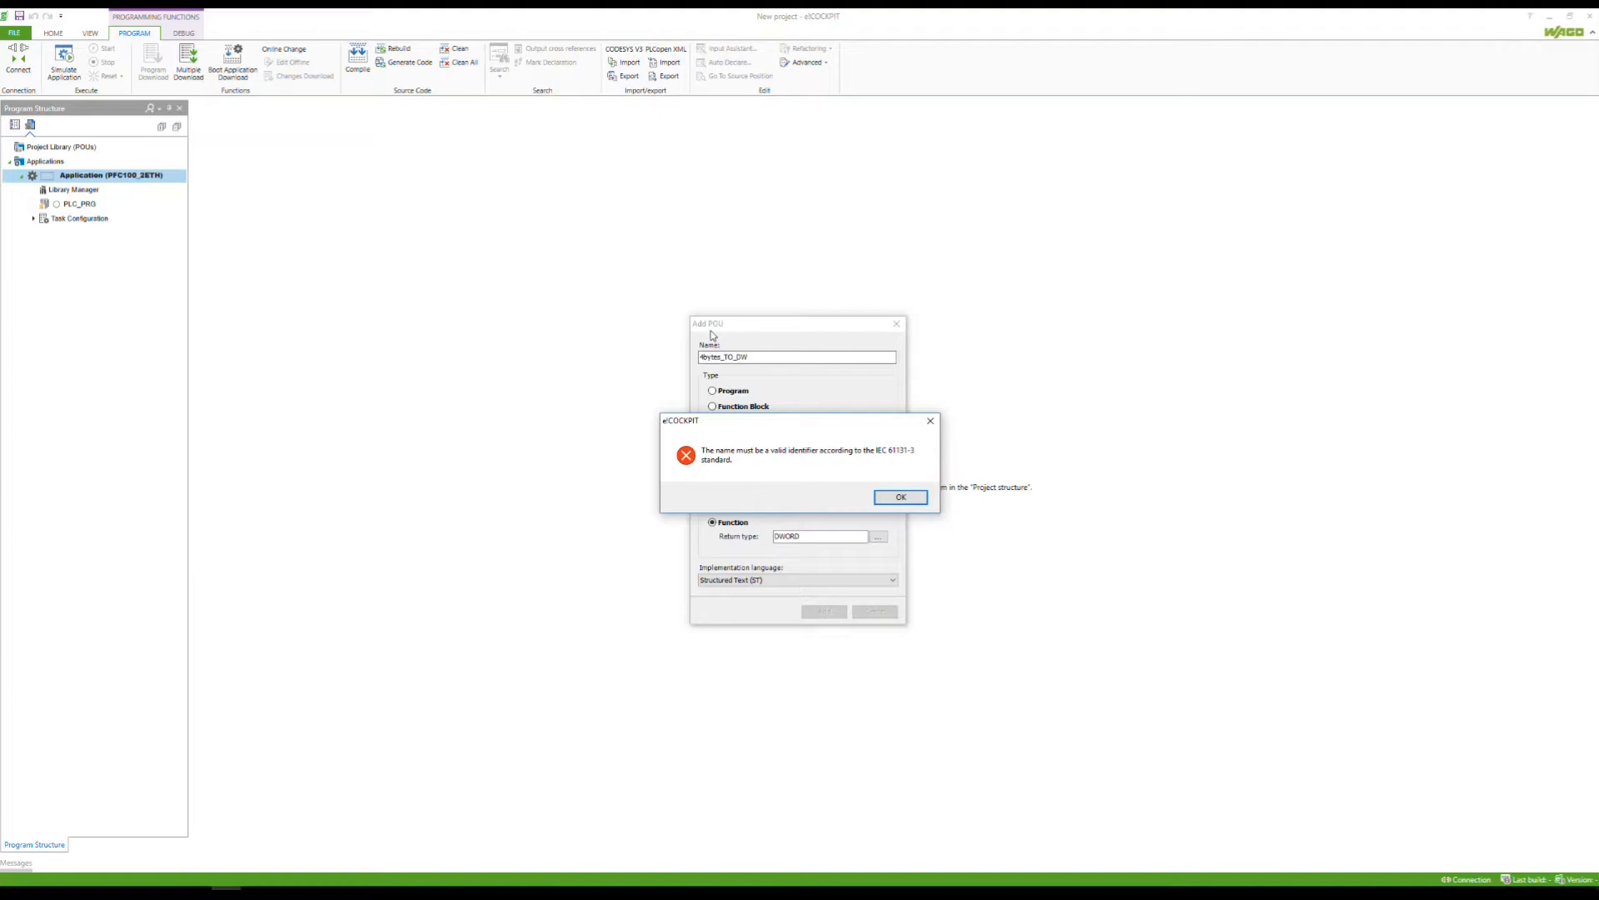
click(888, 500)
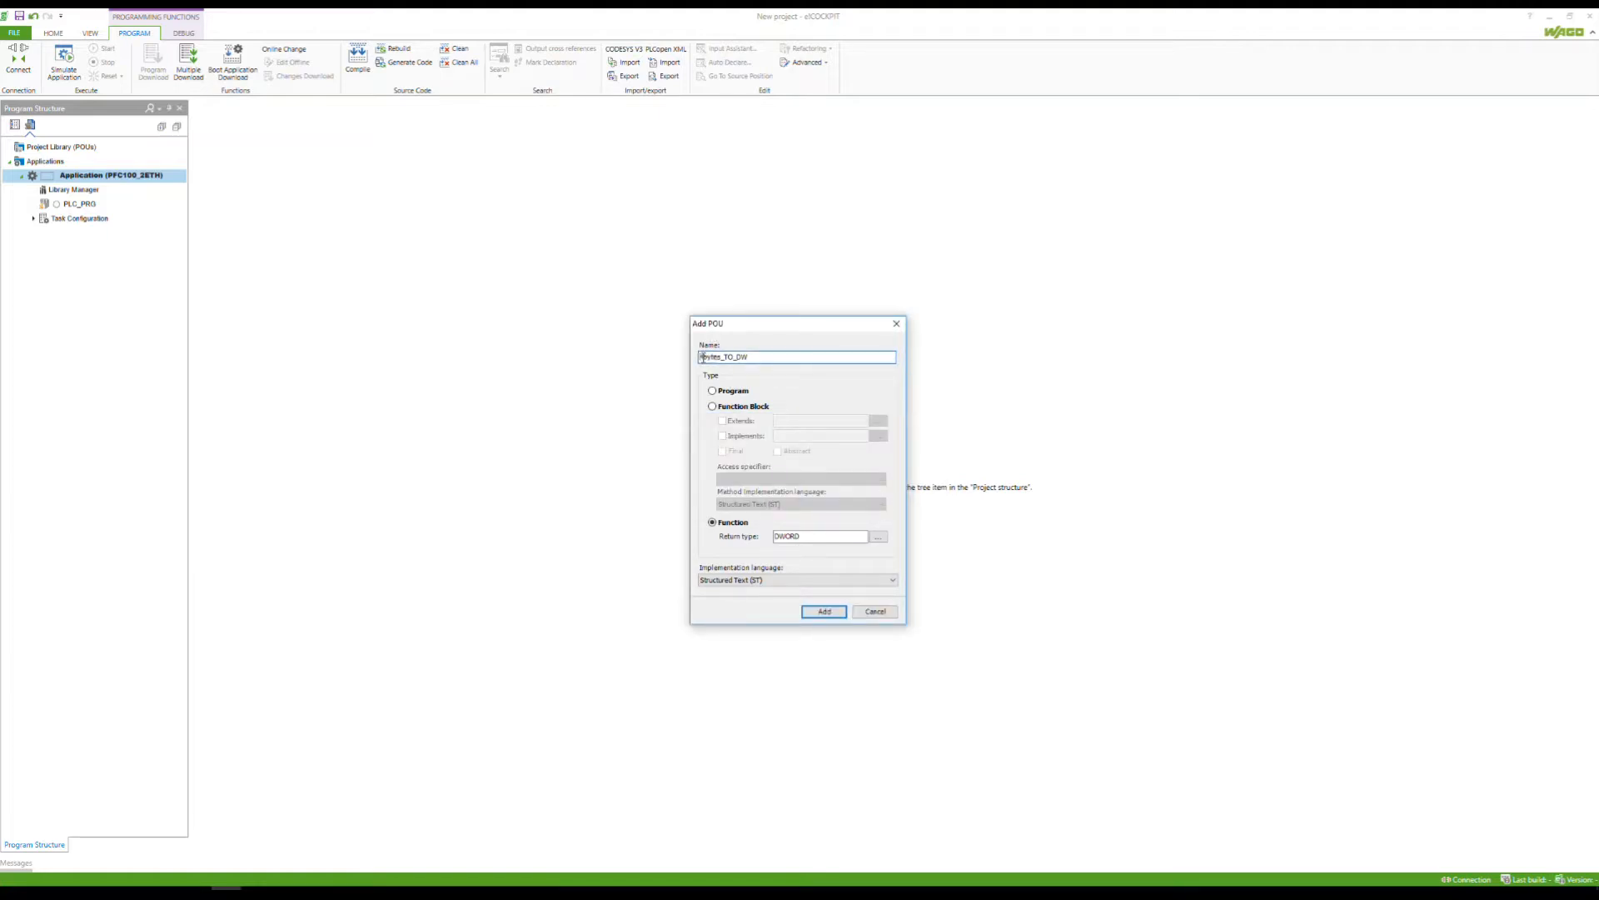
Put the leading underscore back so the name is _4bytes_TO_DW and add the function to the application
click(702, 356)
text(_)
click(824, 612)
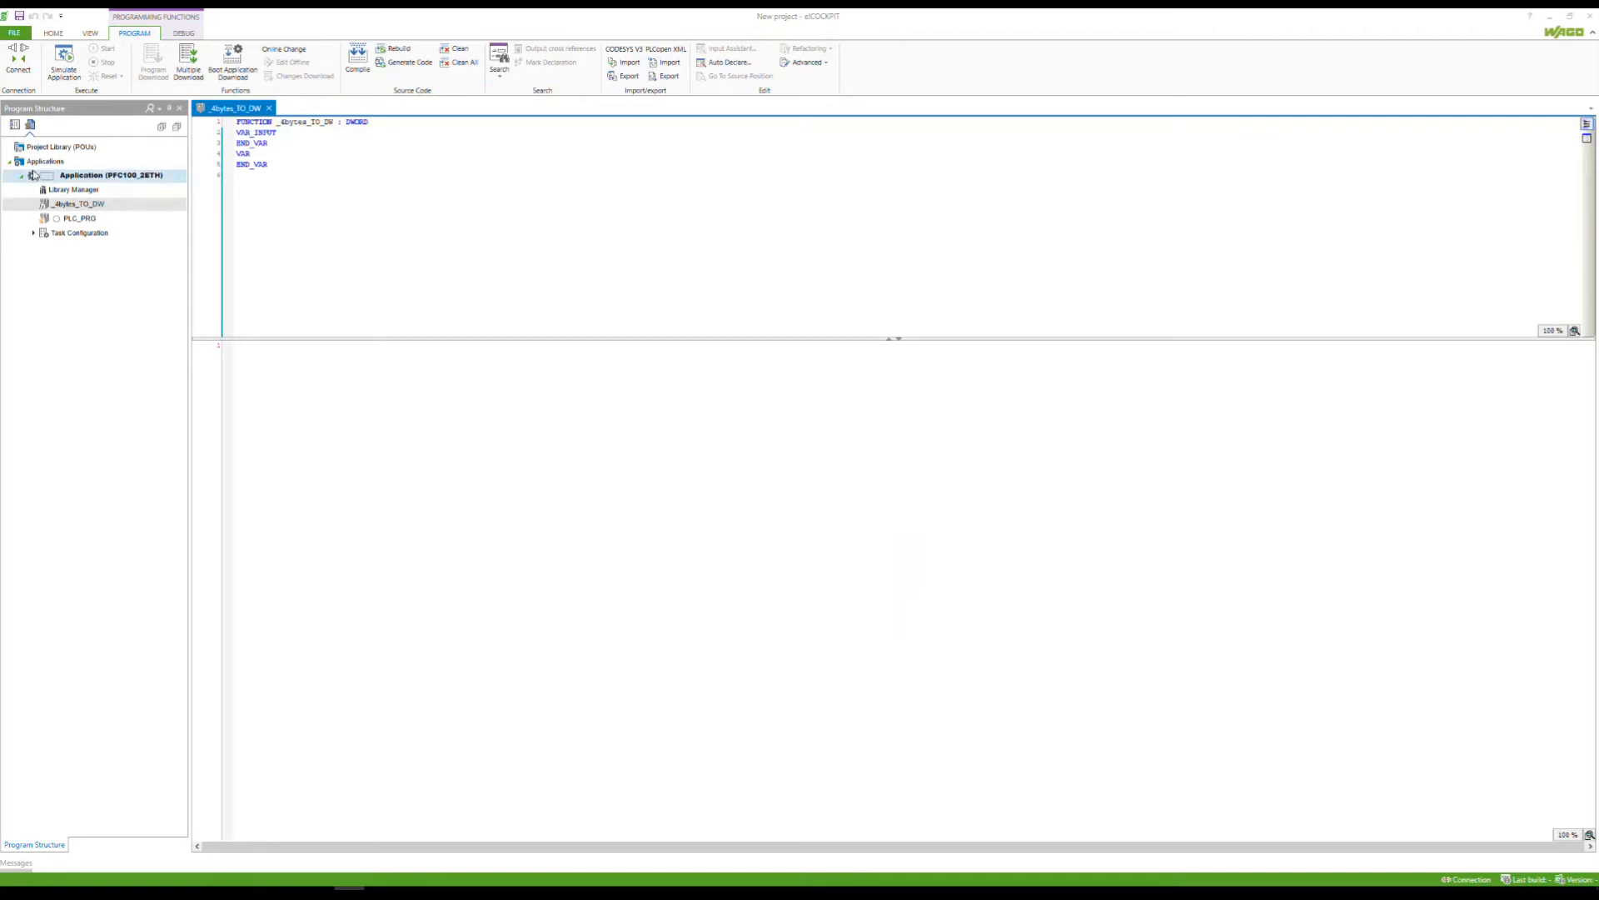
Check the variables bEncoder_01 to bEncoder_04 in the IO-Link Master's local bus I/O mapping
click(15, 126)
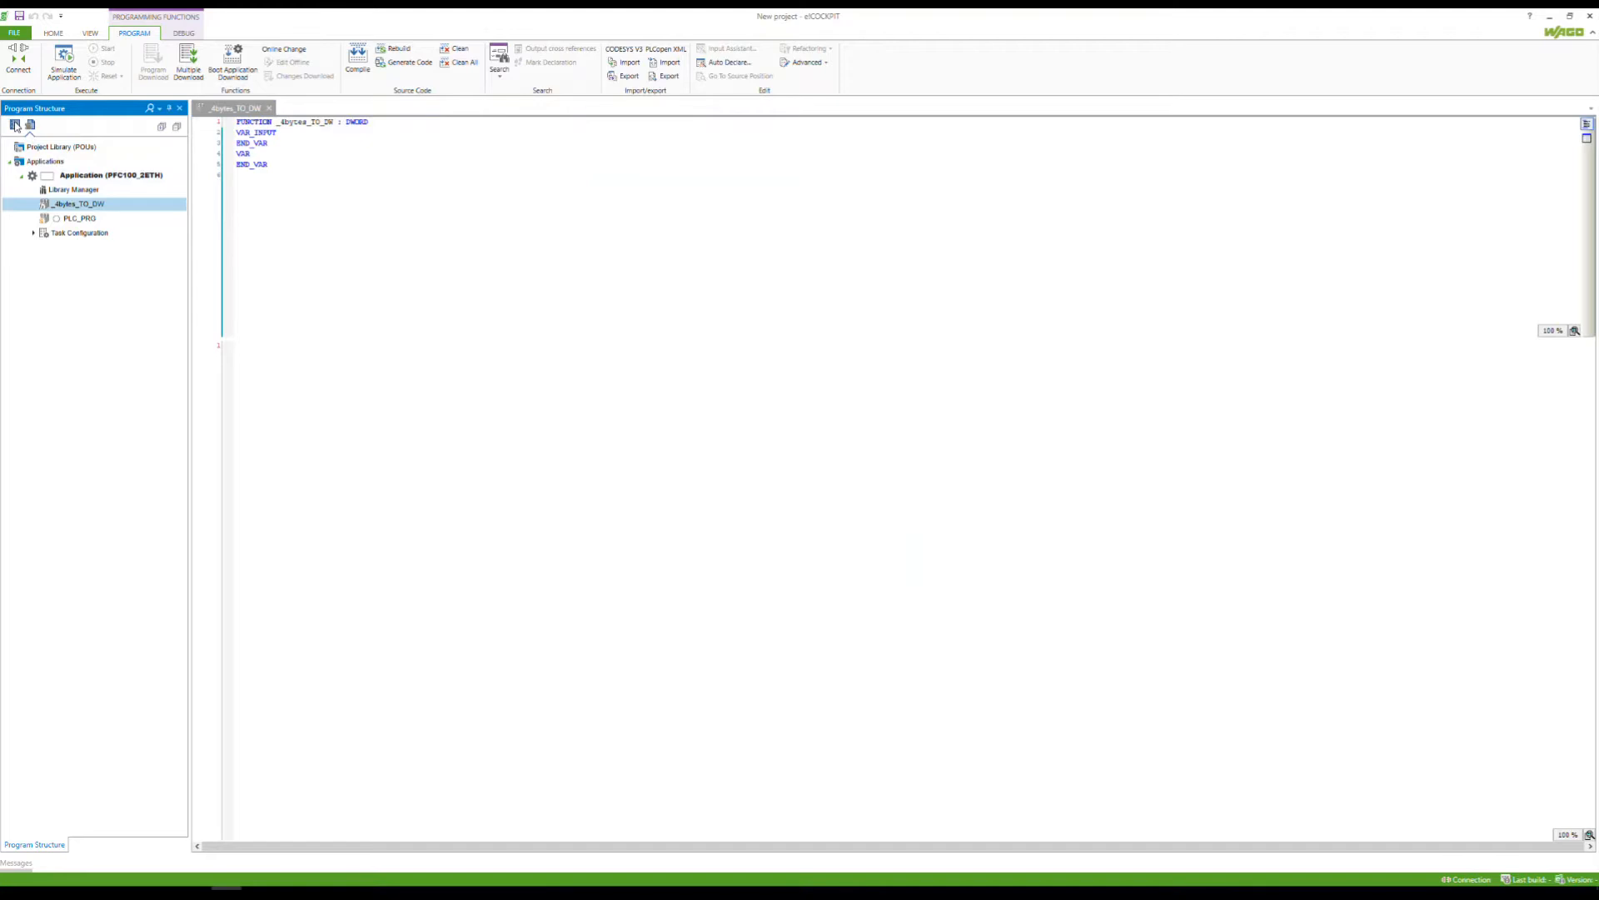
click(15, 125)
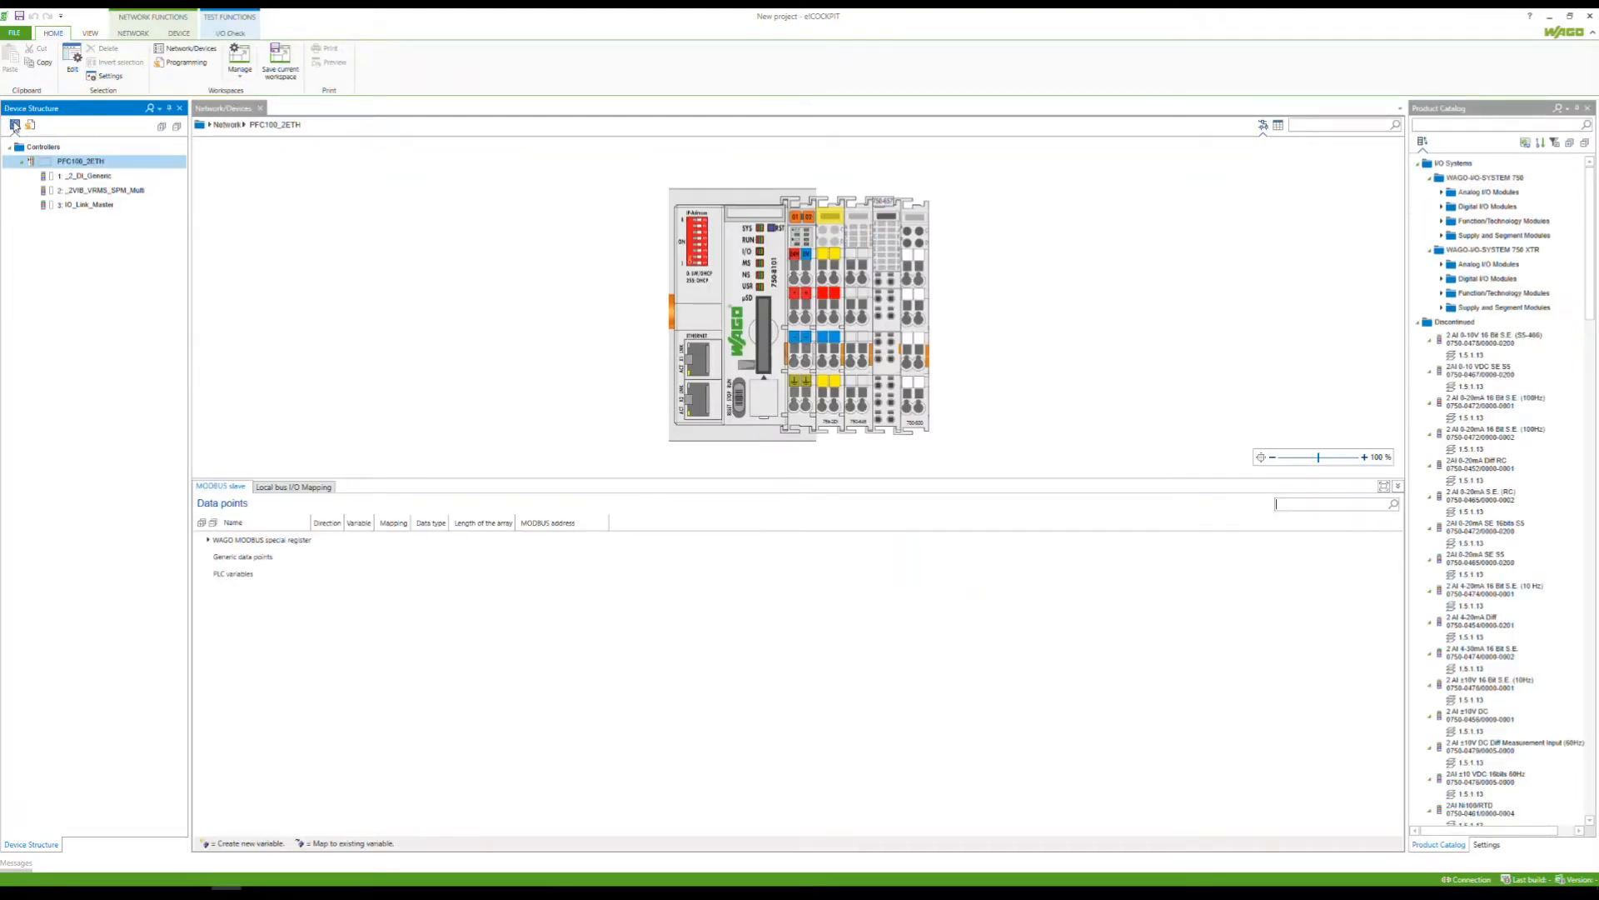
click(887, 323)
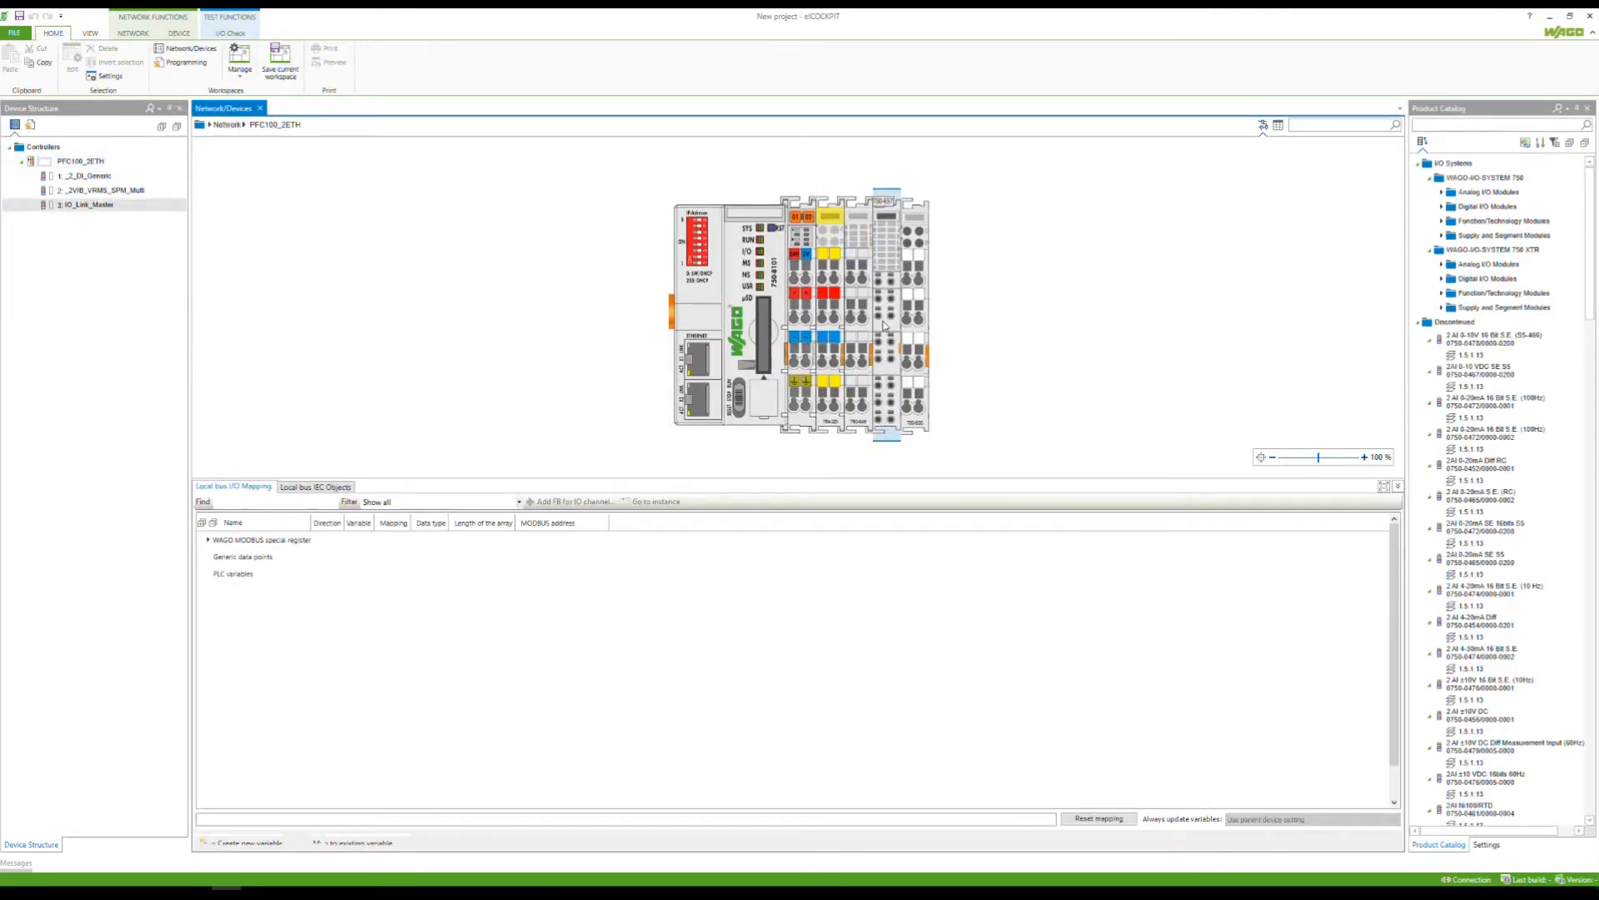
click(281, 608)
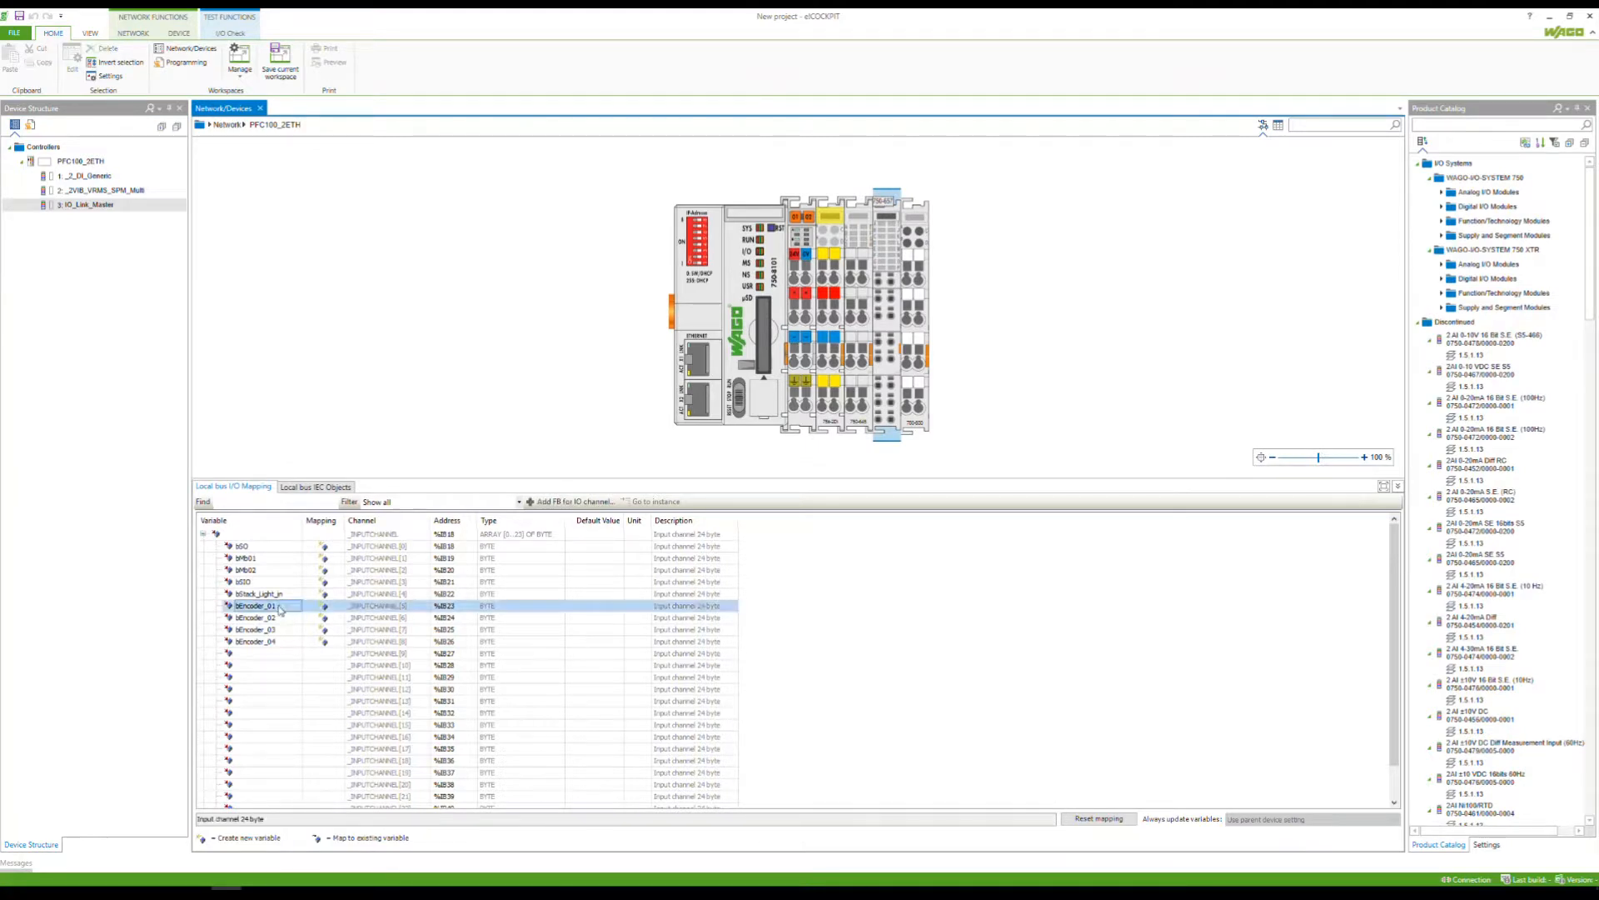
click(280, 619)
click(280, 630)
click(280, 642)
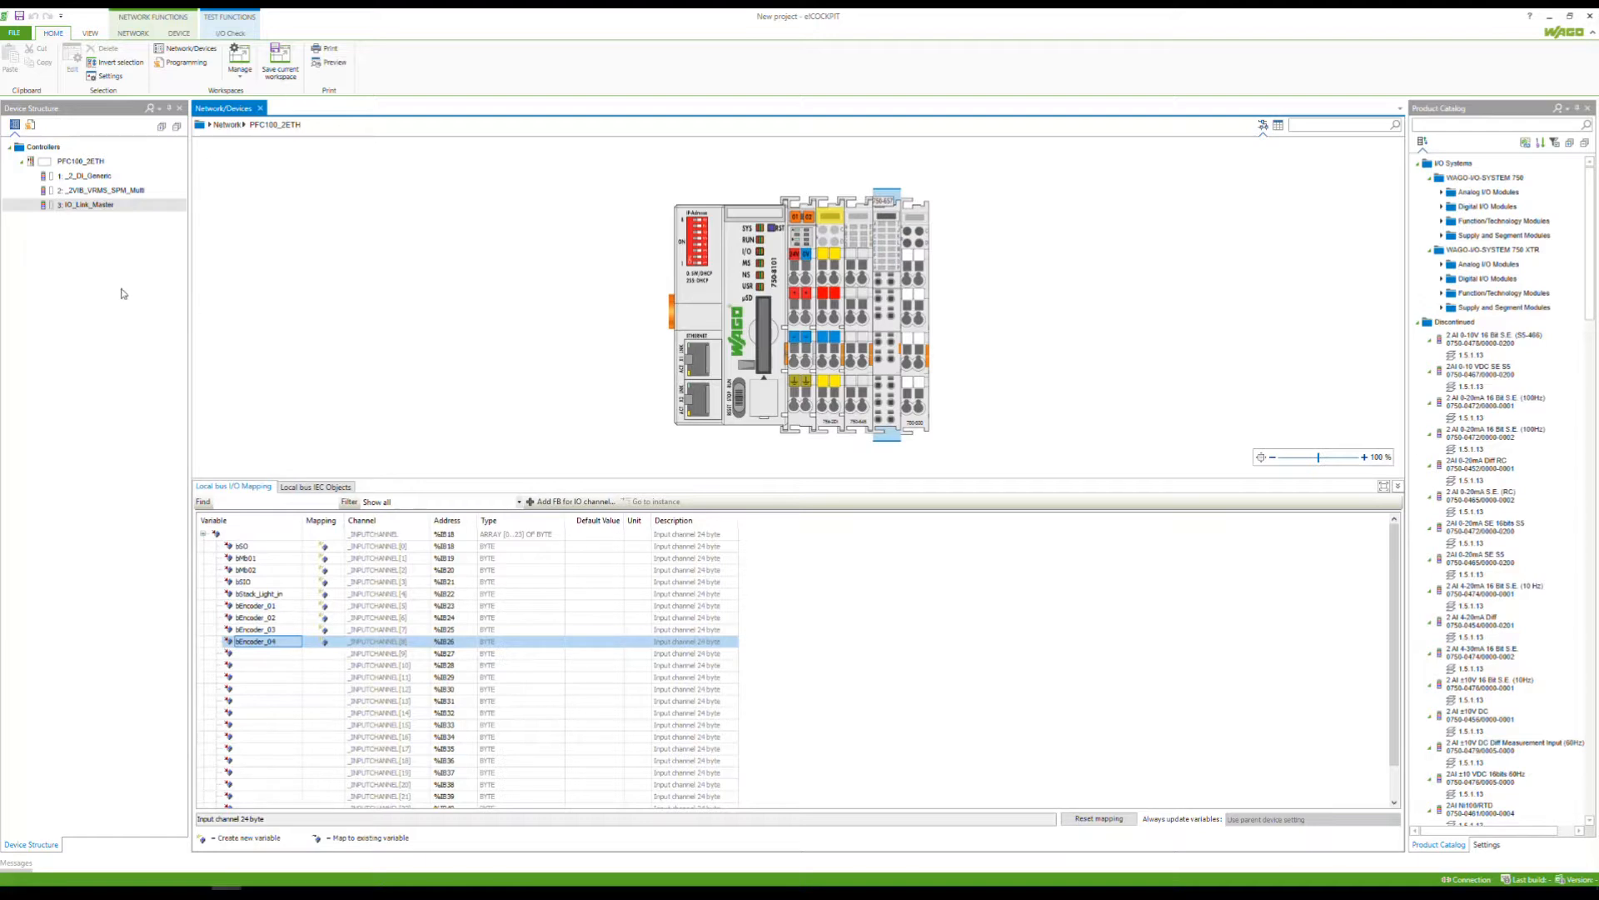
Declare the inputs bByte1, bByte2, bByte3 and bByte4 as BYTE in the VAR_INPUT block of _4bytes_TO_DW
click(35, 129)
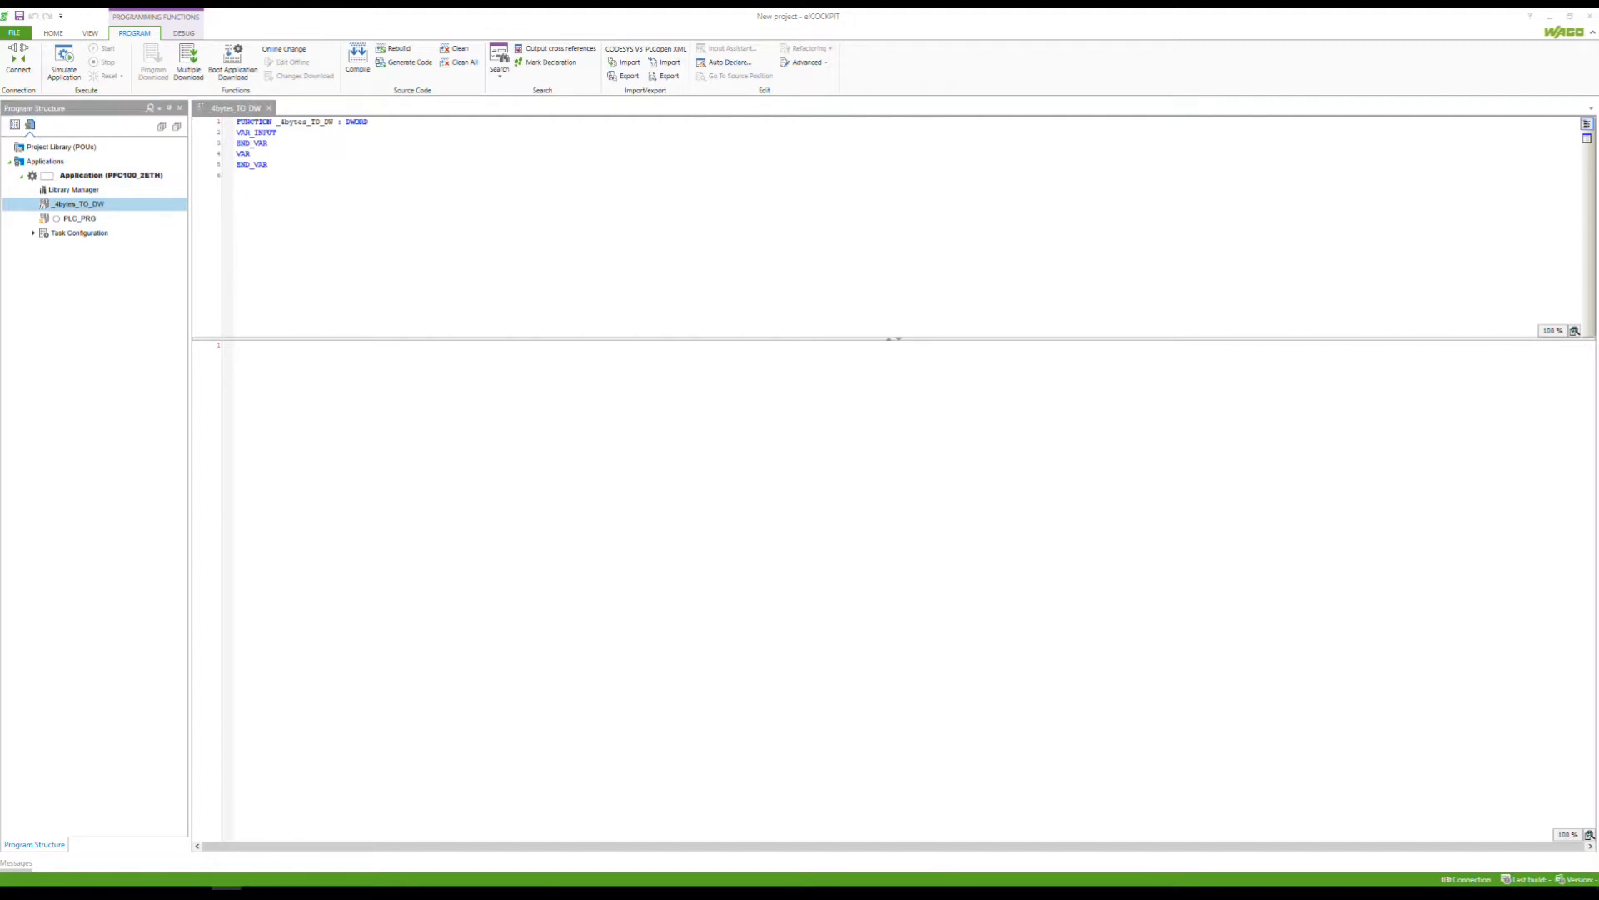
click(298, 133)
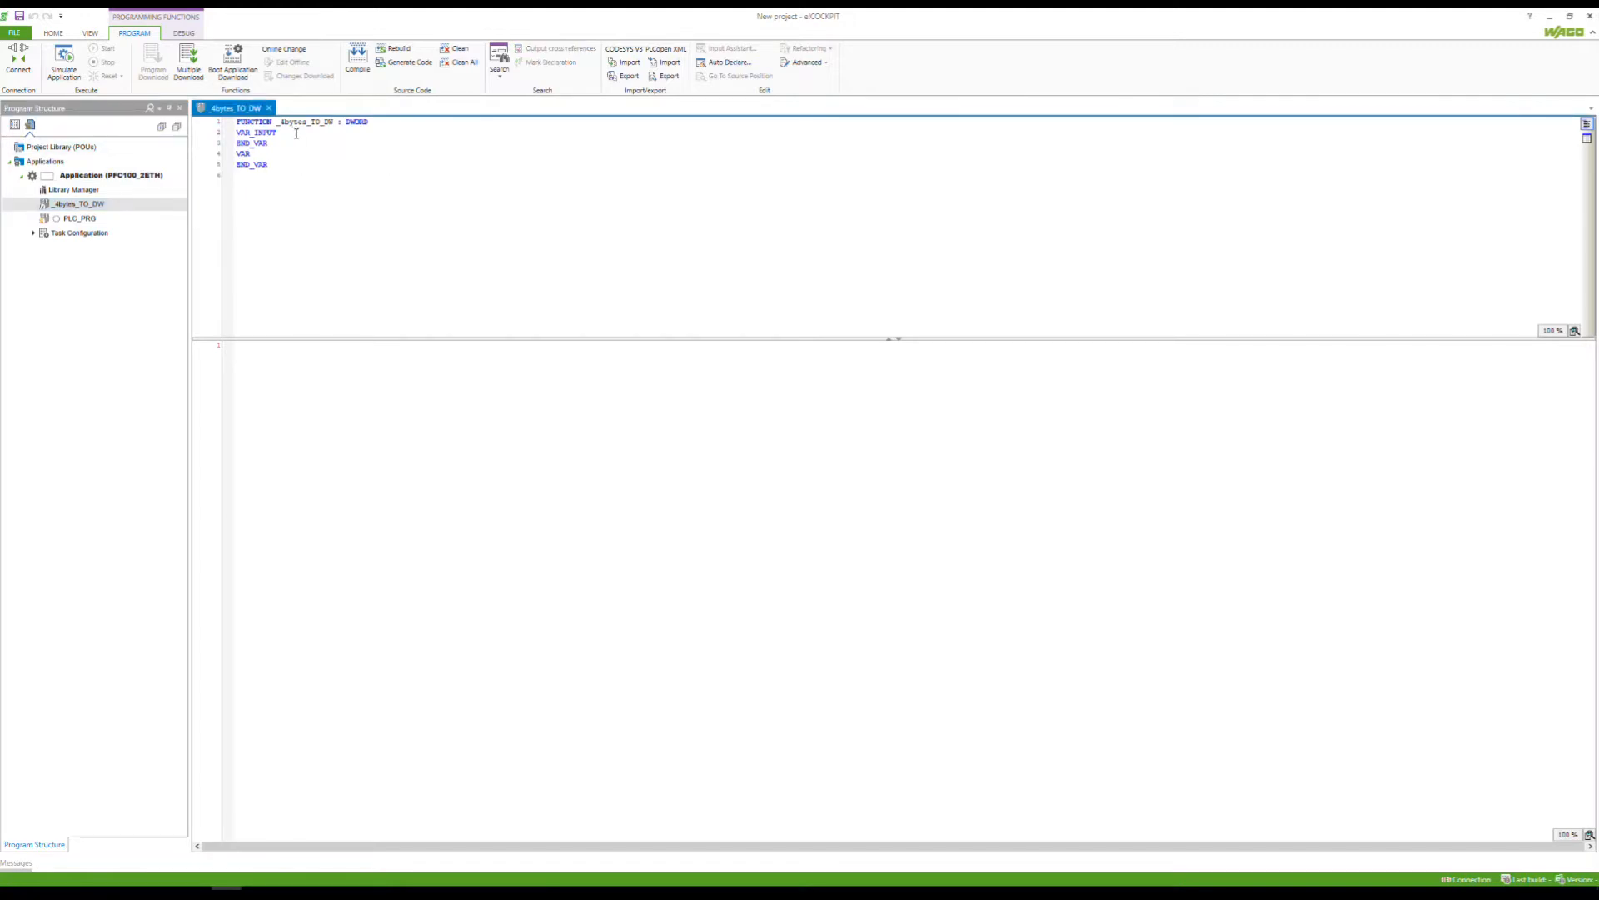
key(Return)
key(Return)
key(Up)
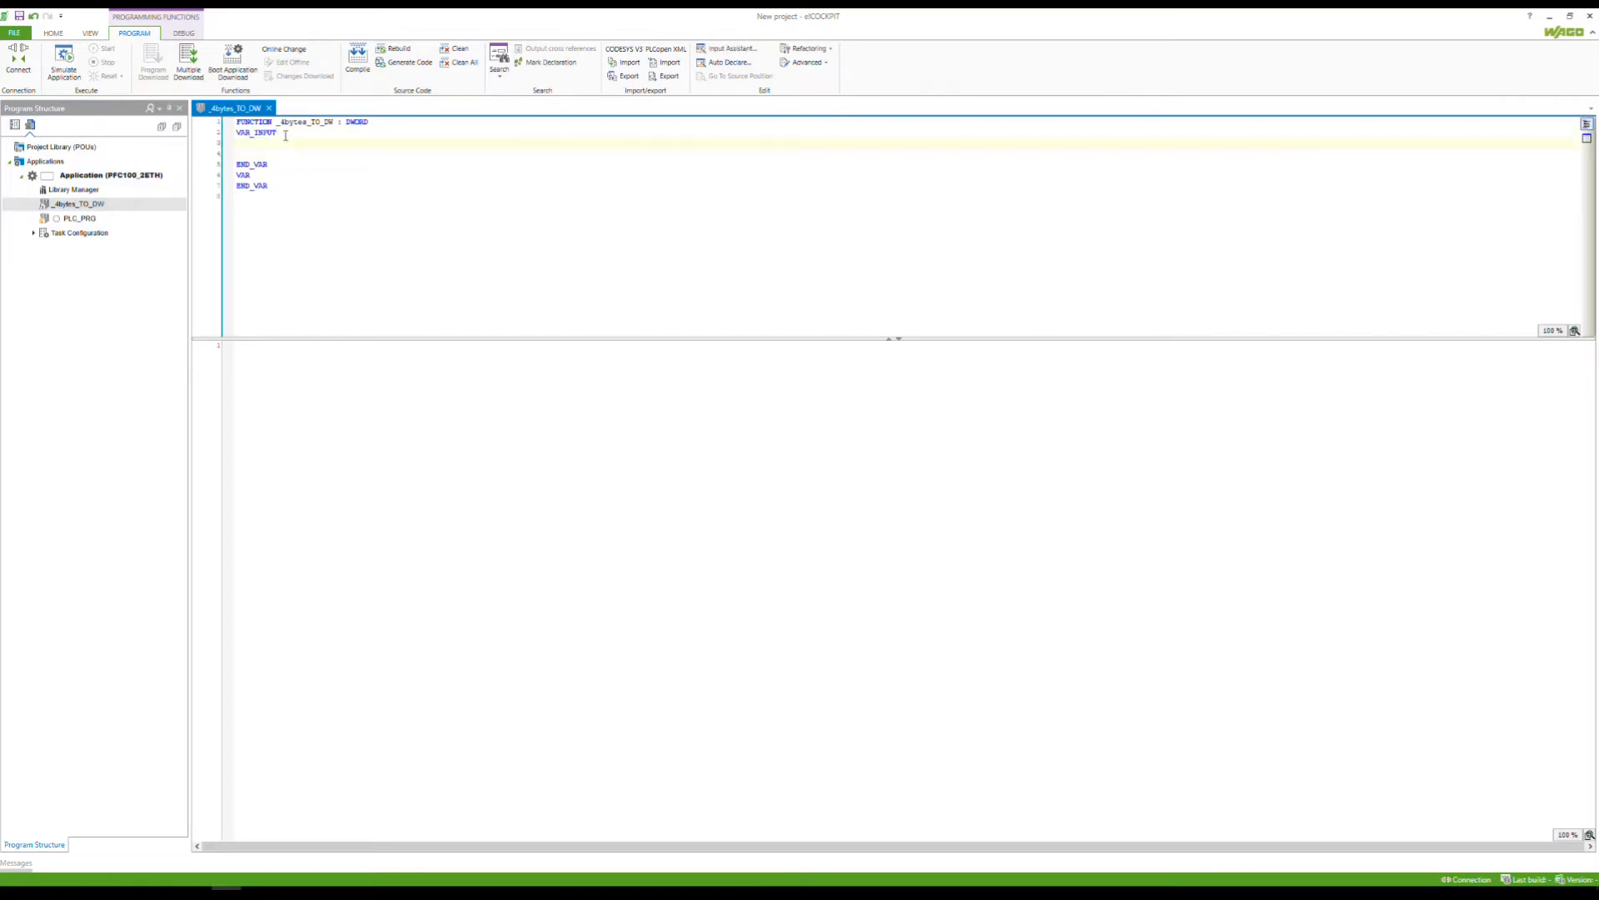
text(bByte1  :BYTE;     bByte2  :BYTE;     bByte3  :BYTE;     bByte4  :BYTE;)
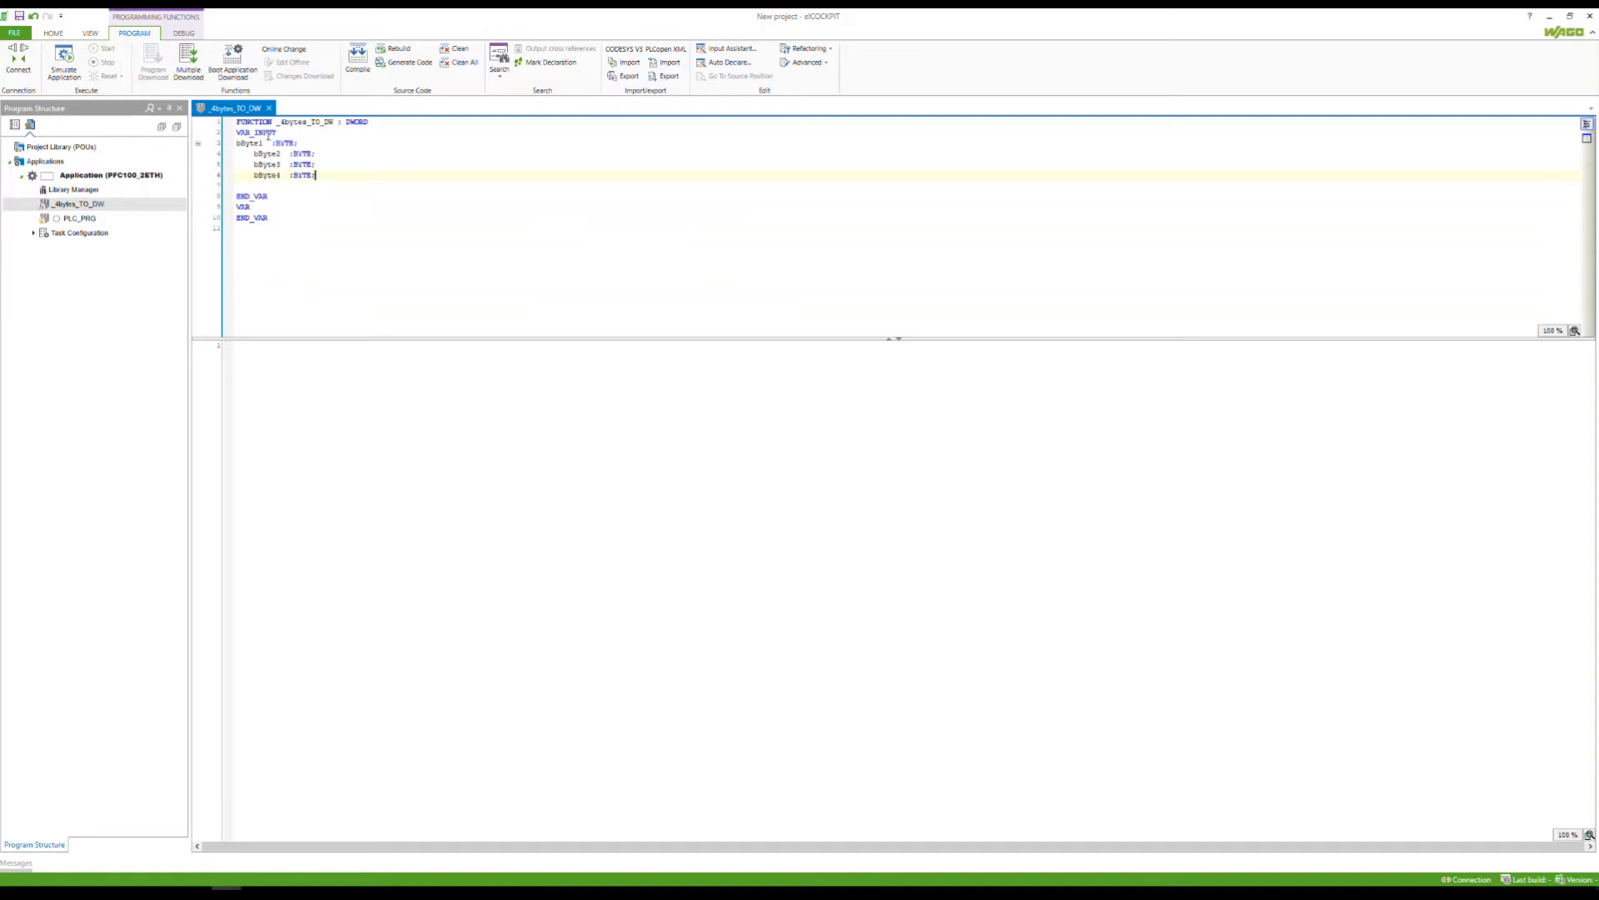
click(238, 144)
key(Tab)
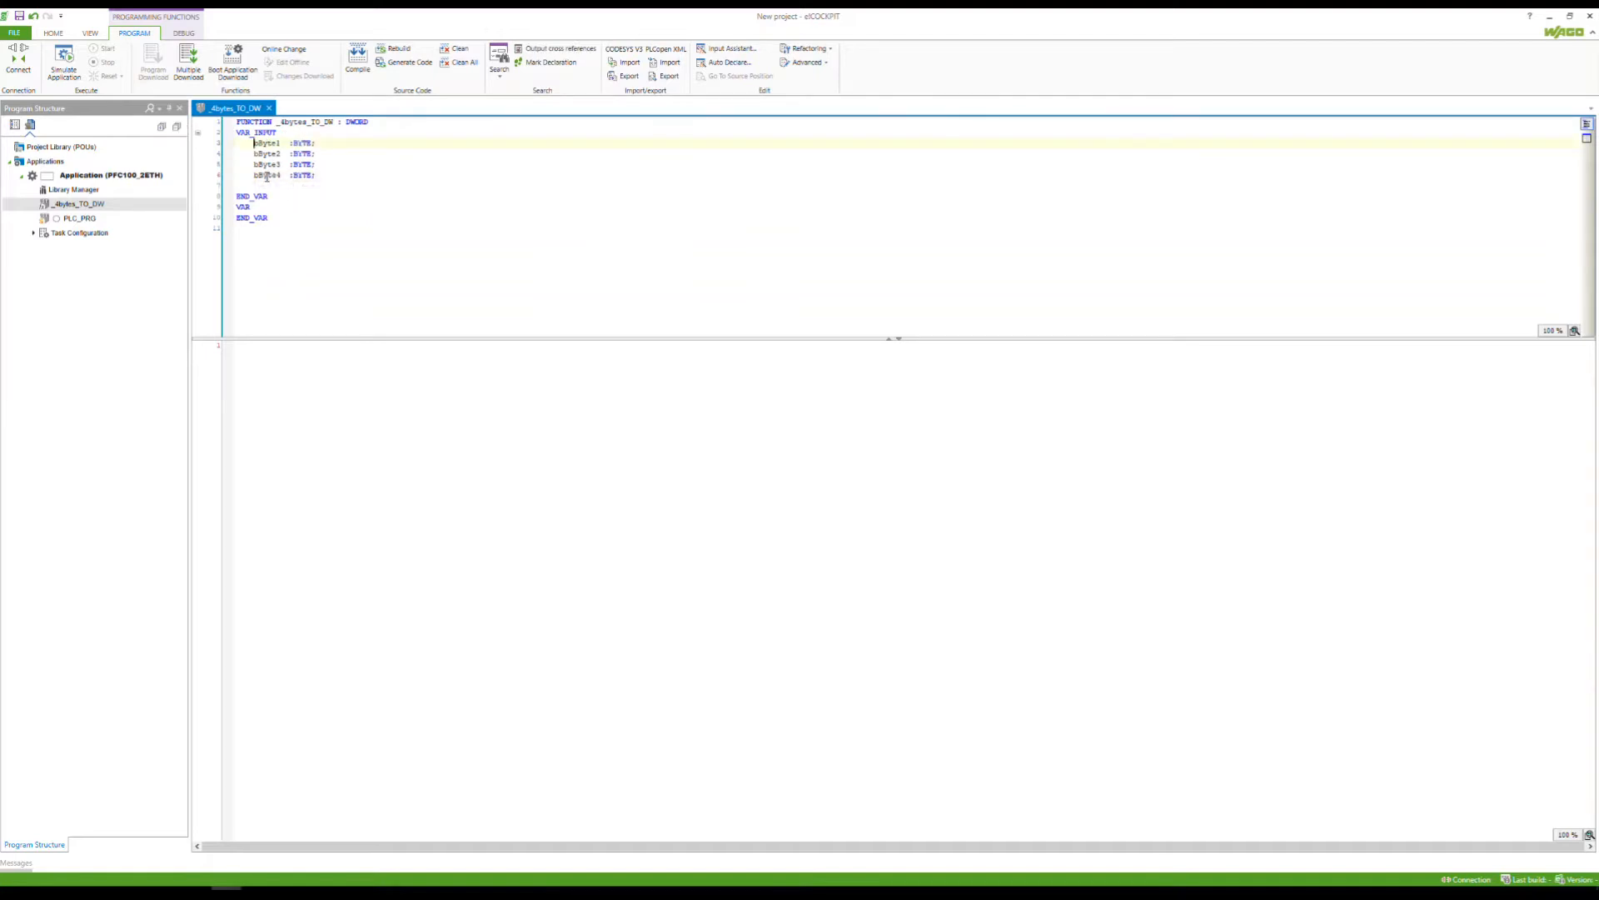
click(247, 184)
key(Delete)
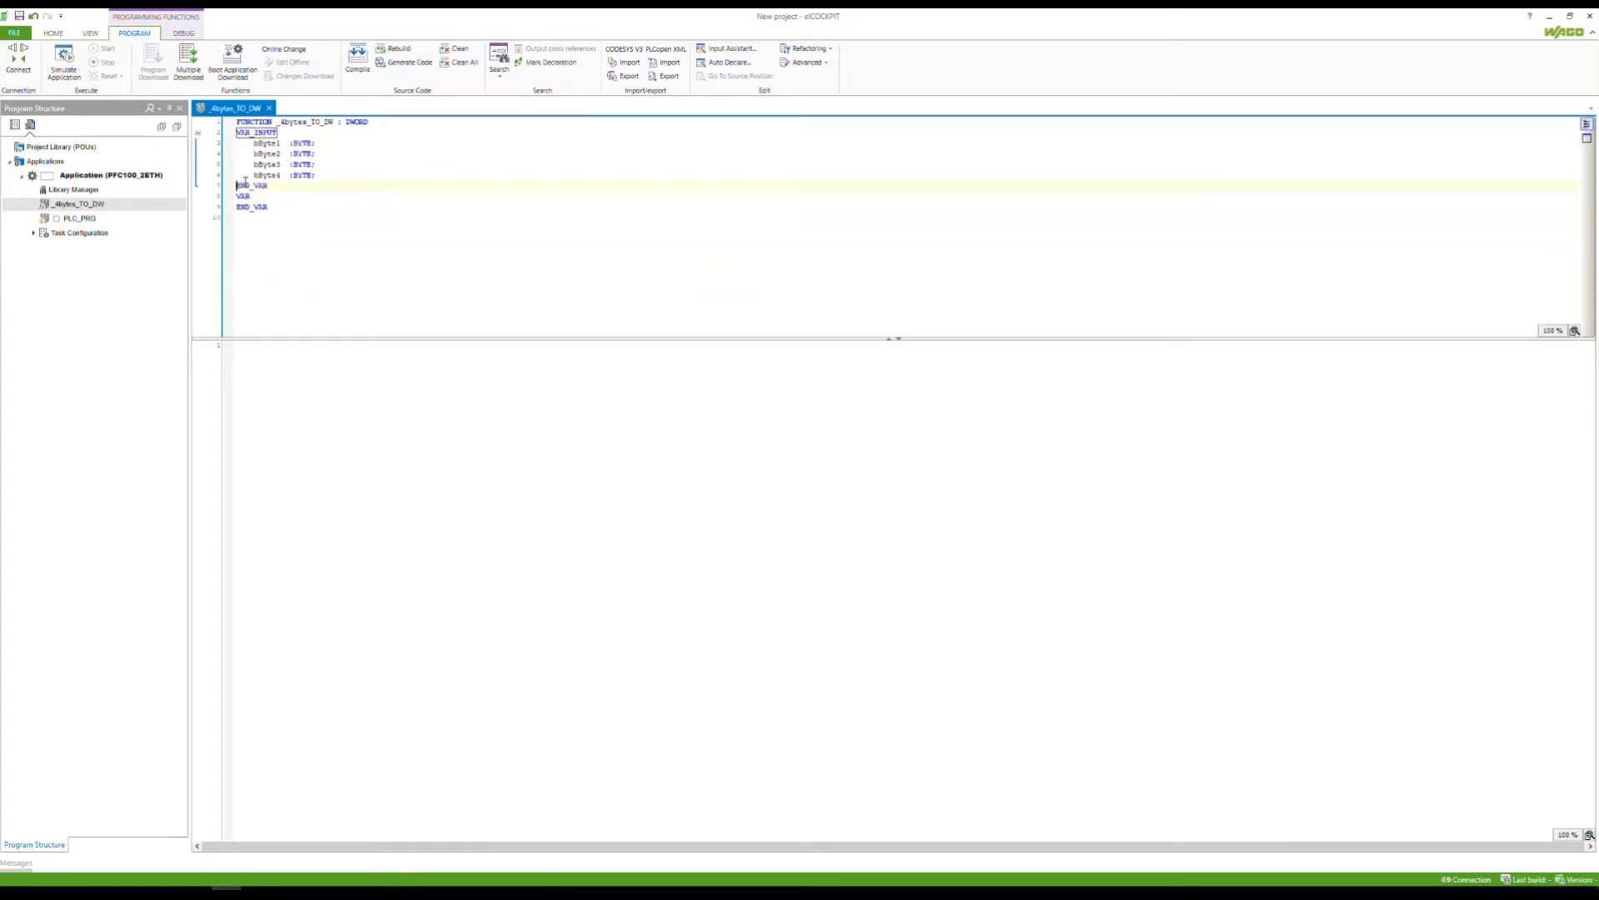
Declare the local variables bArray as ARRAY[1..4] OF BYTE and ptrDW as POINTER TO DWORD in the VAR block
click(290, 185)
key(Return)
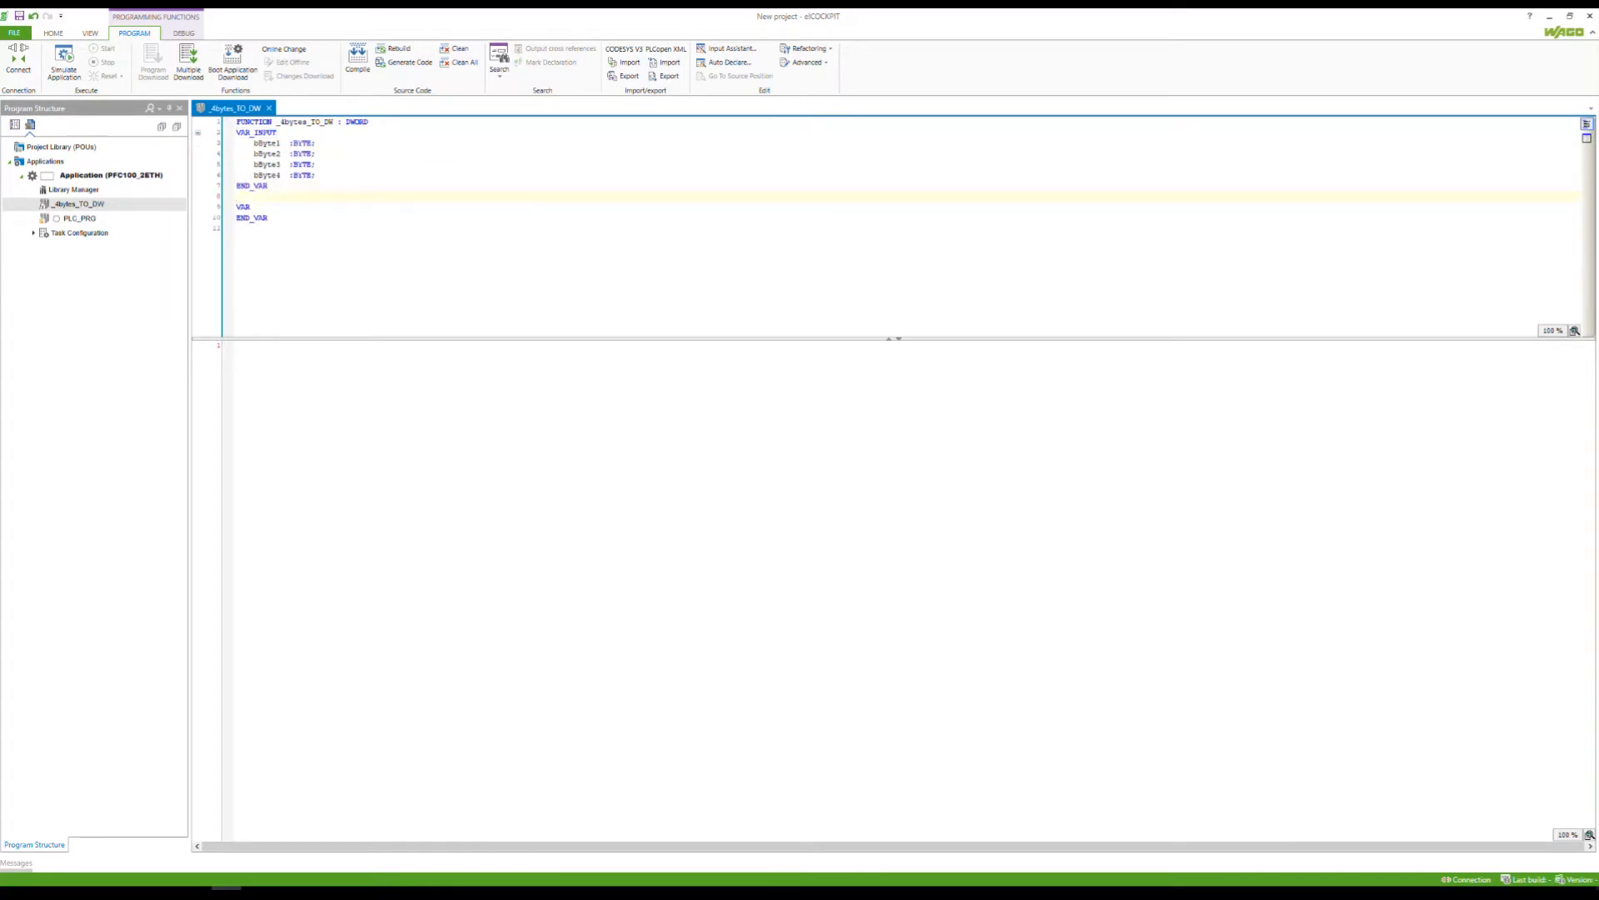
click(255, 208)
key(Return)
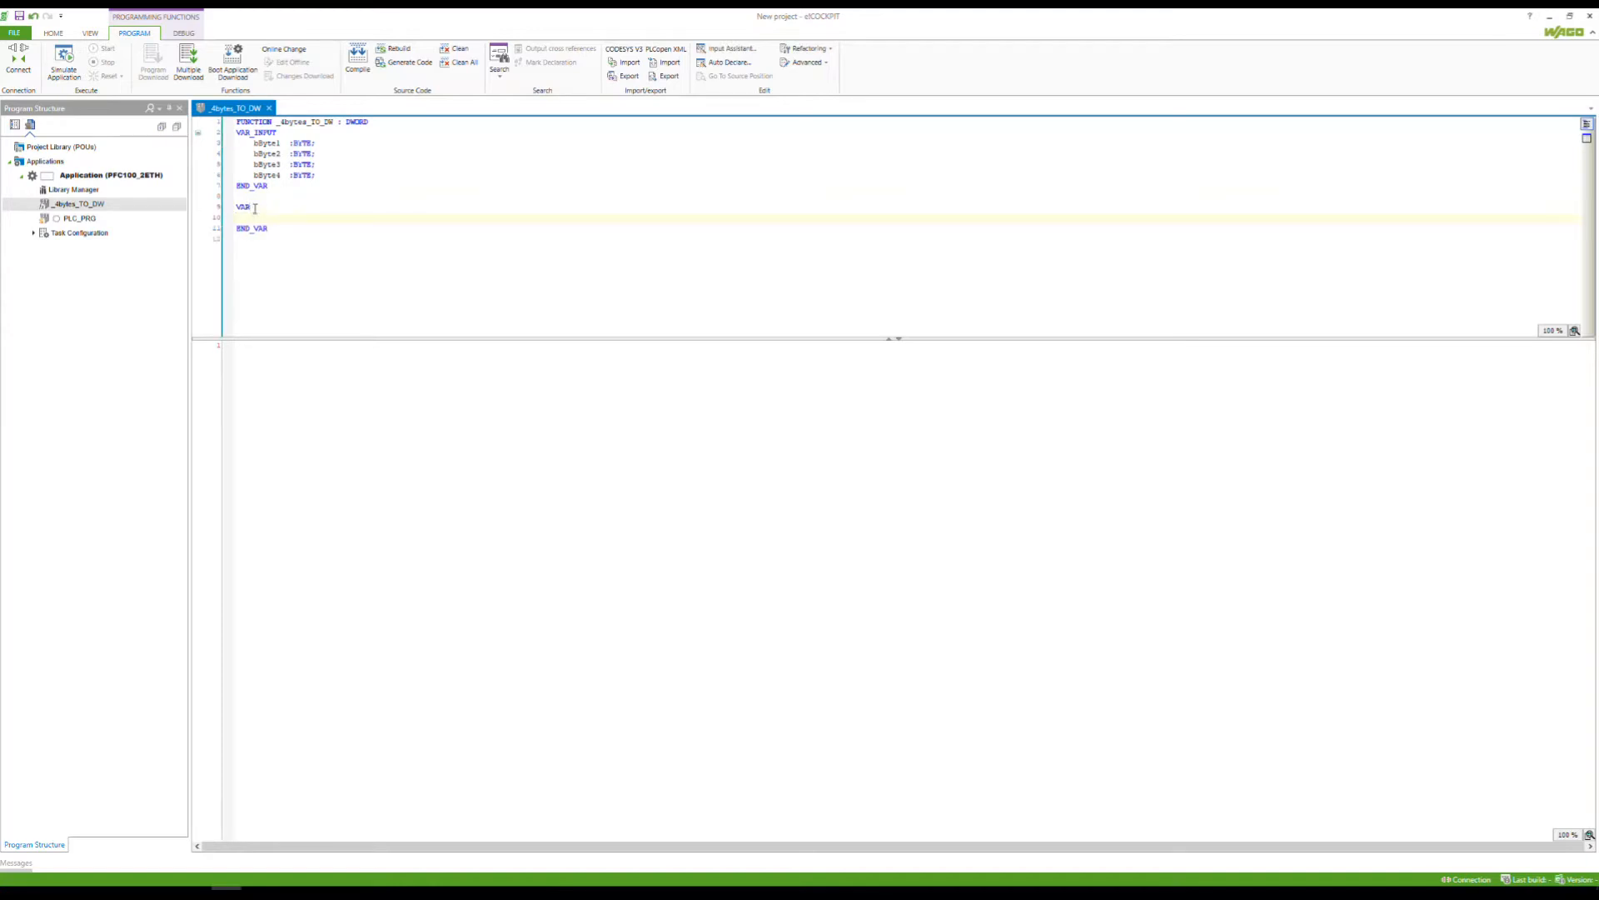
text(bArray  :ARRAY[1..4] OF BYTE; ptrDW   :POINTER TO DWORD;)
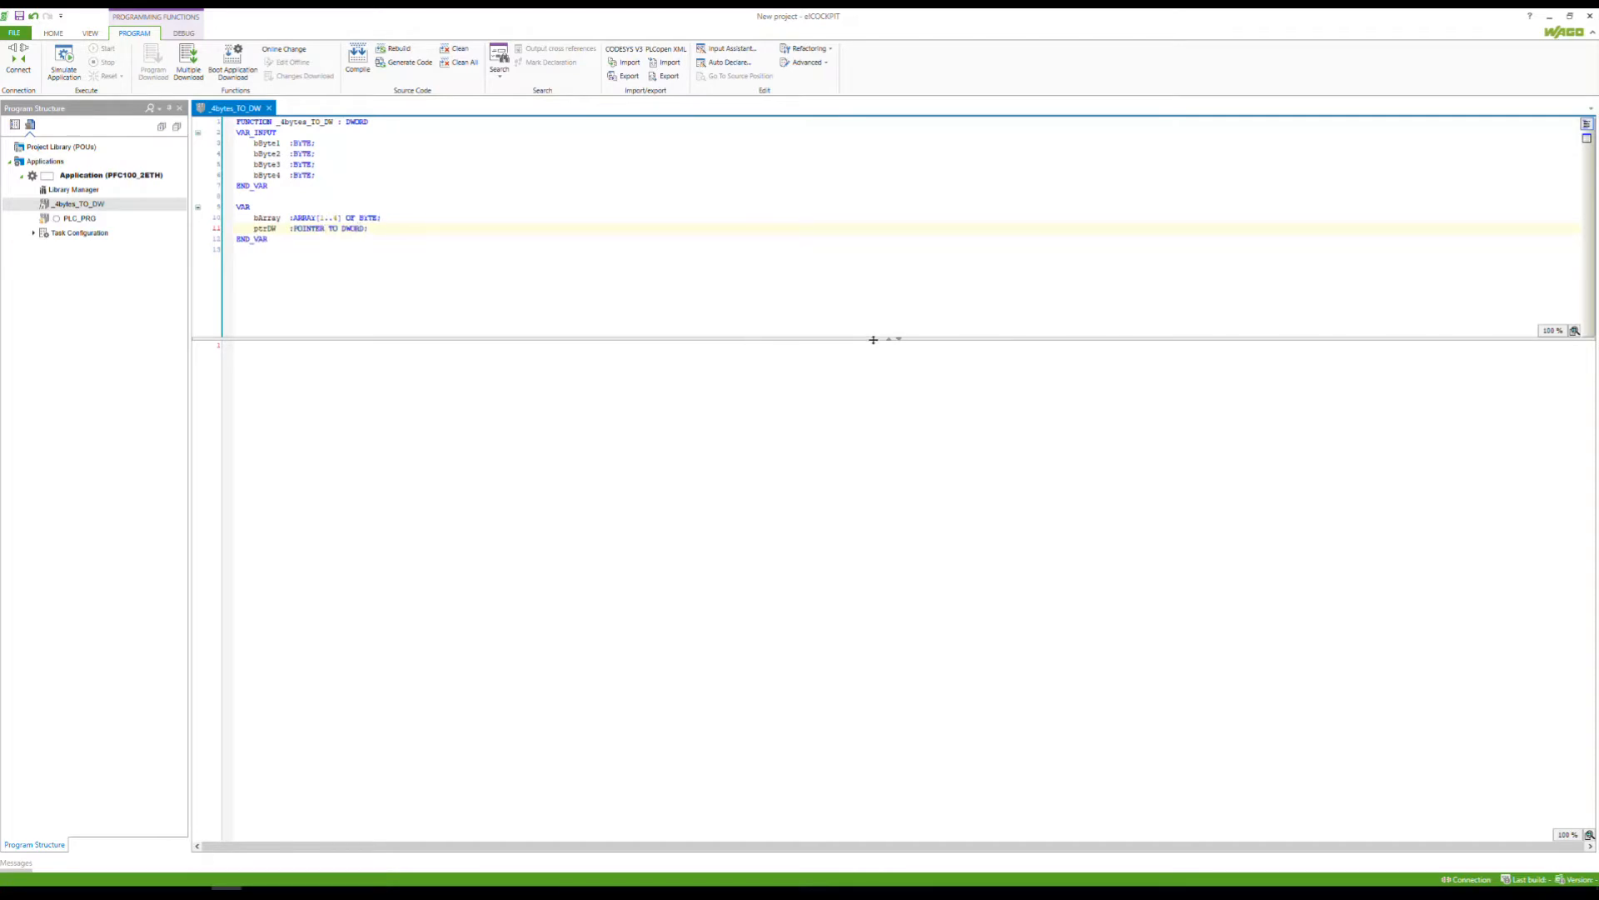
Add the function code copying the four bytes into bArray and dereferencing ptrDW into _4Bytes2DW, auto-declaring _4Bytes2DW as a DWORD
drag(870, 340, 869, 263)
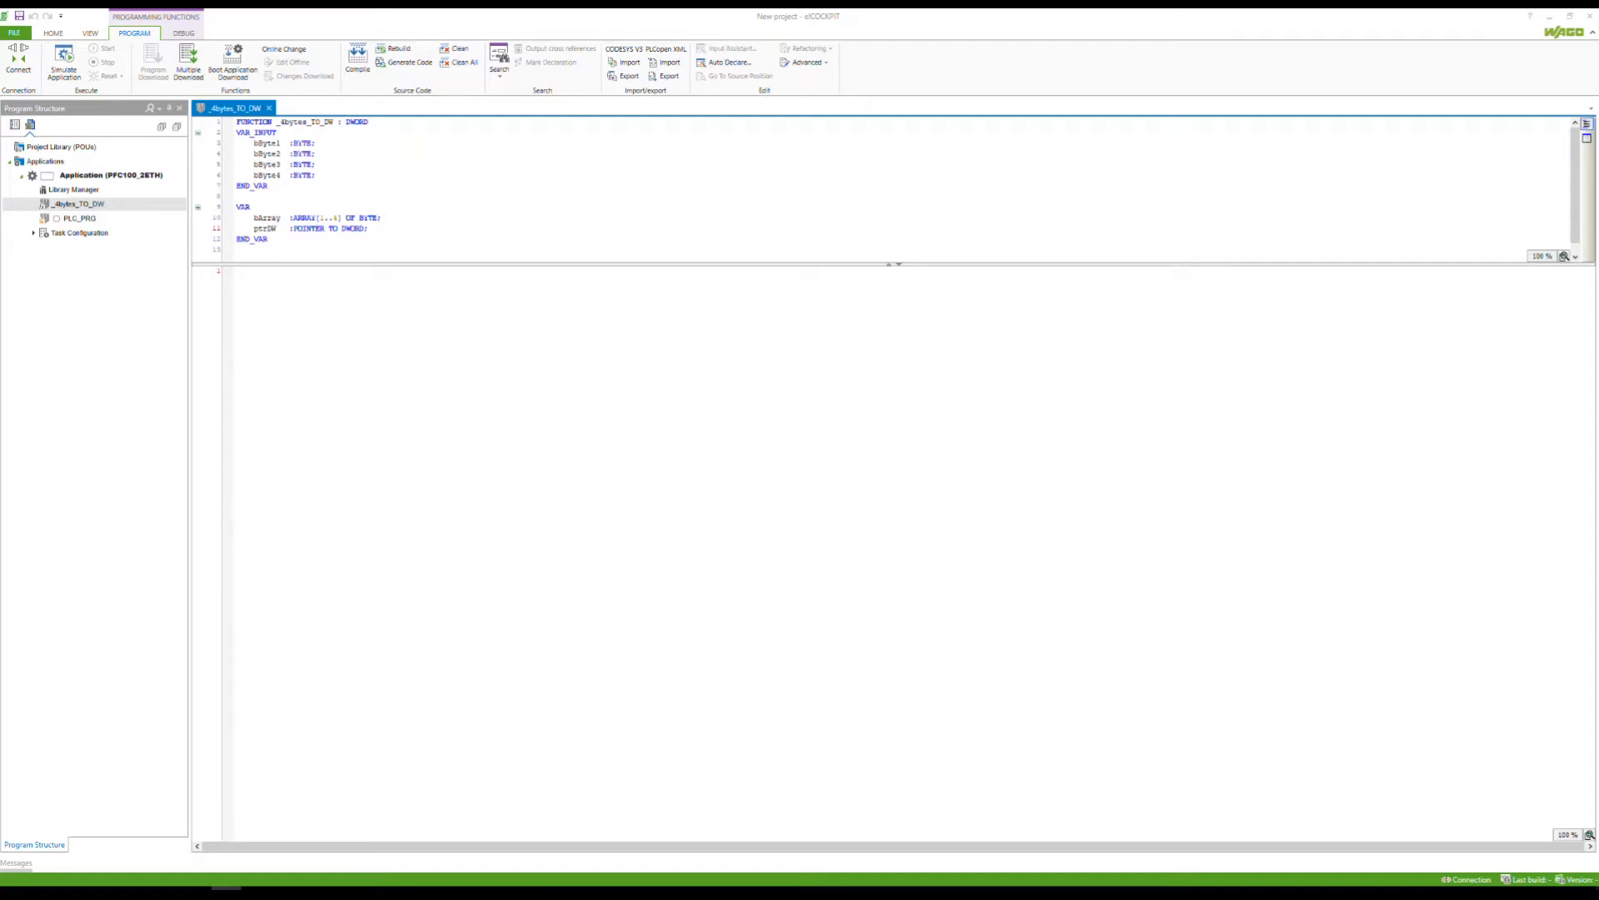
click(286, 282)
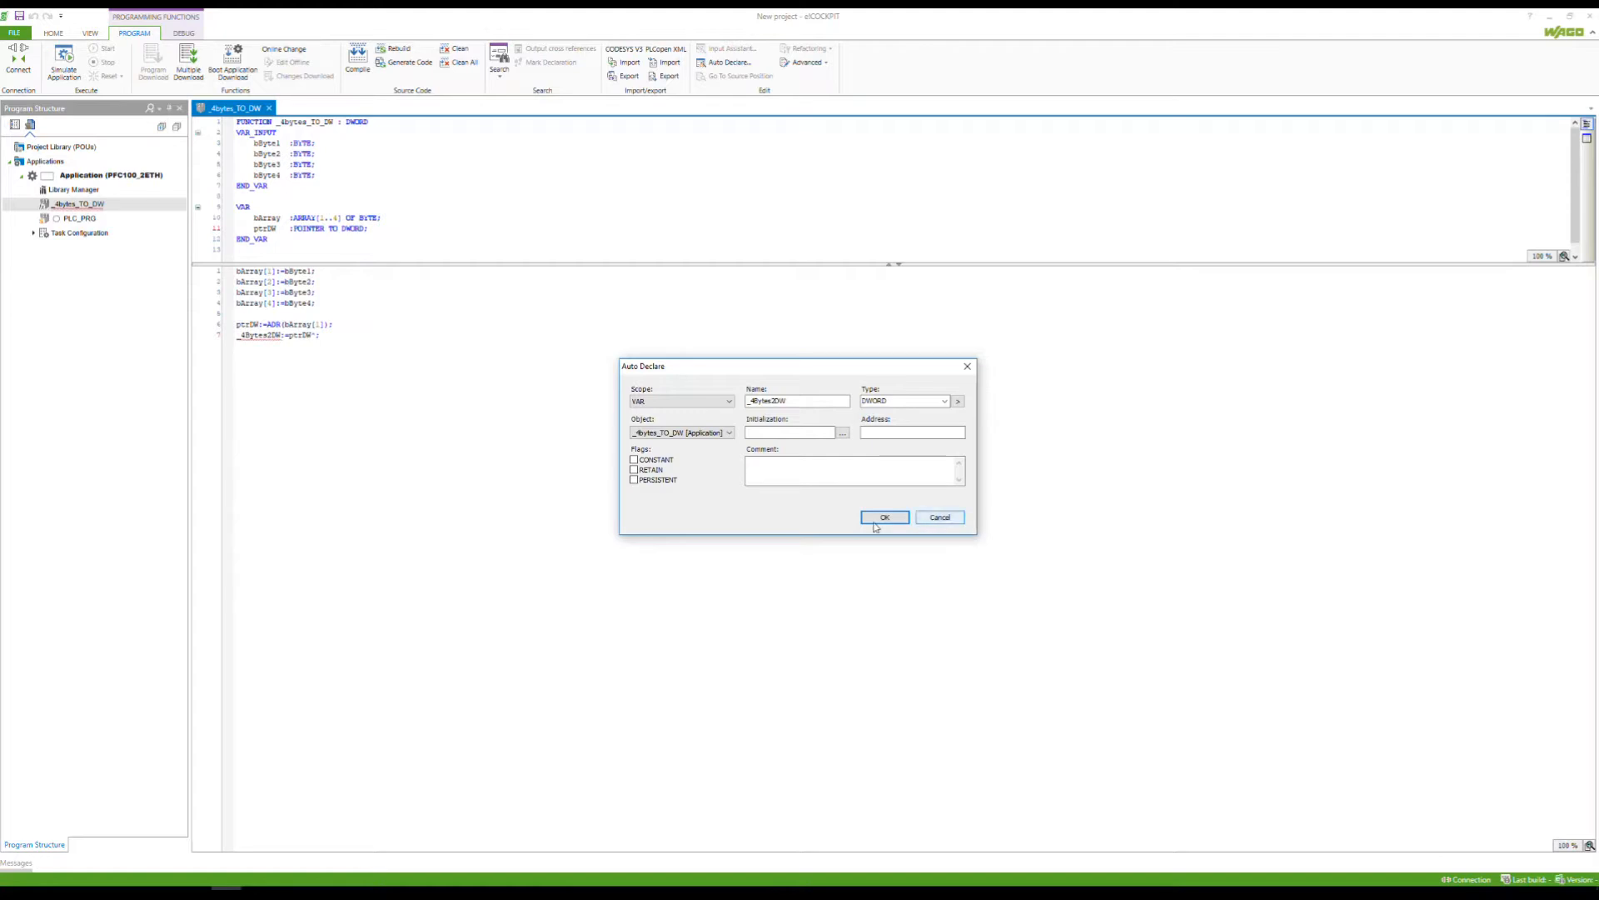
click(886, 517)
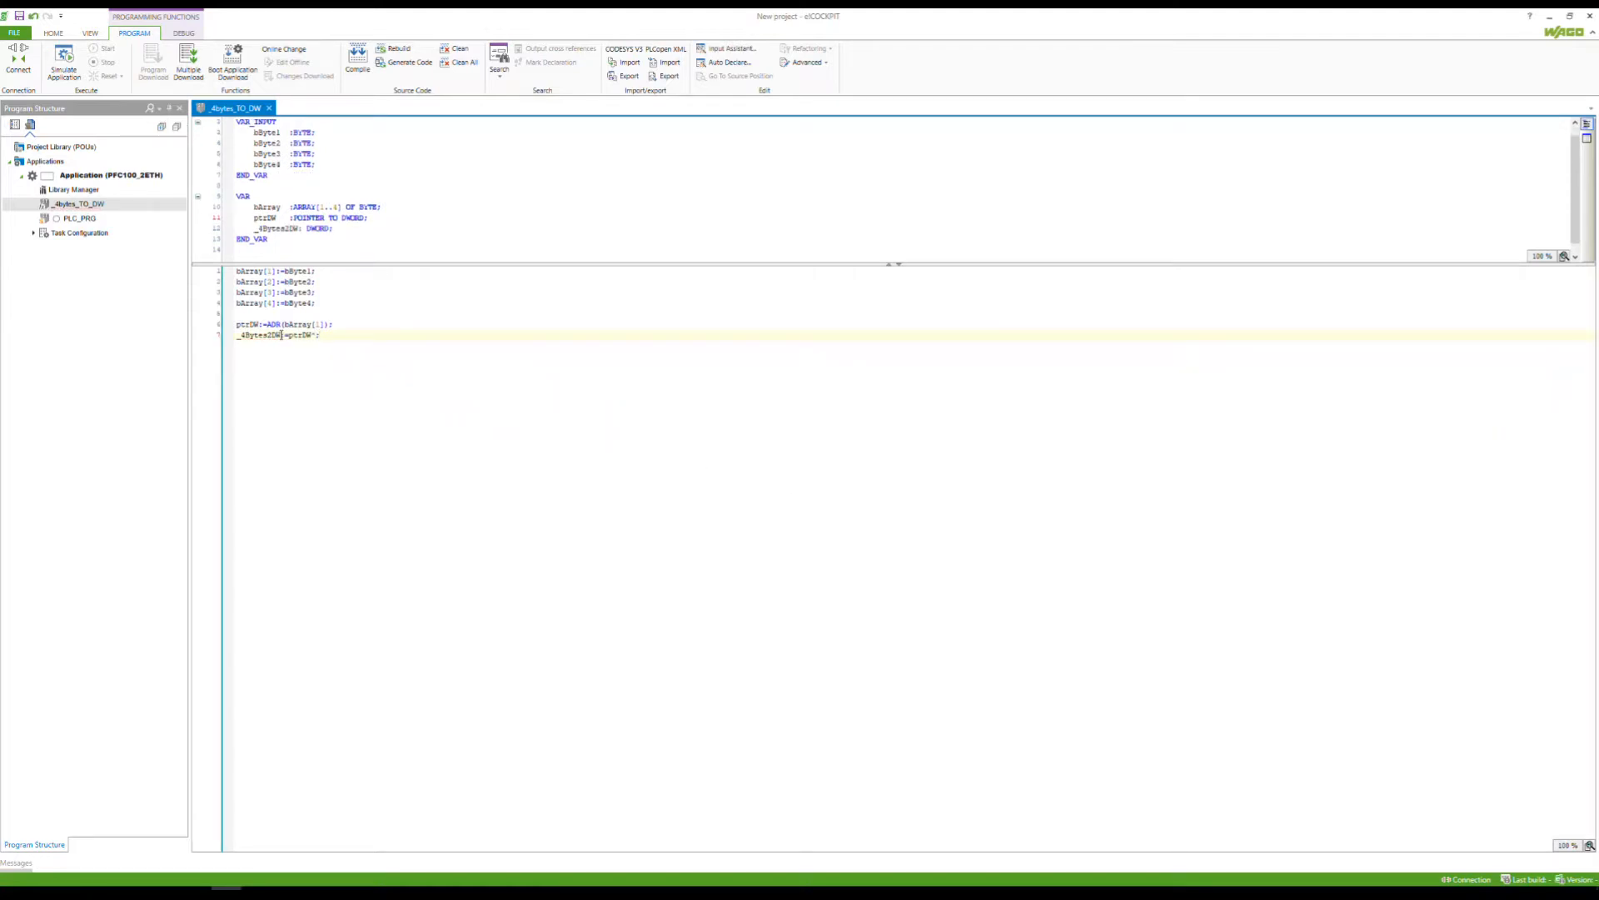
Delete the _4Bytes2DW declaration and its empty line from the function's VAR block
mouse_move(248, 277)
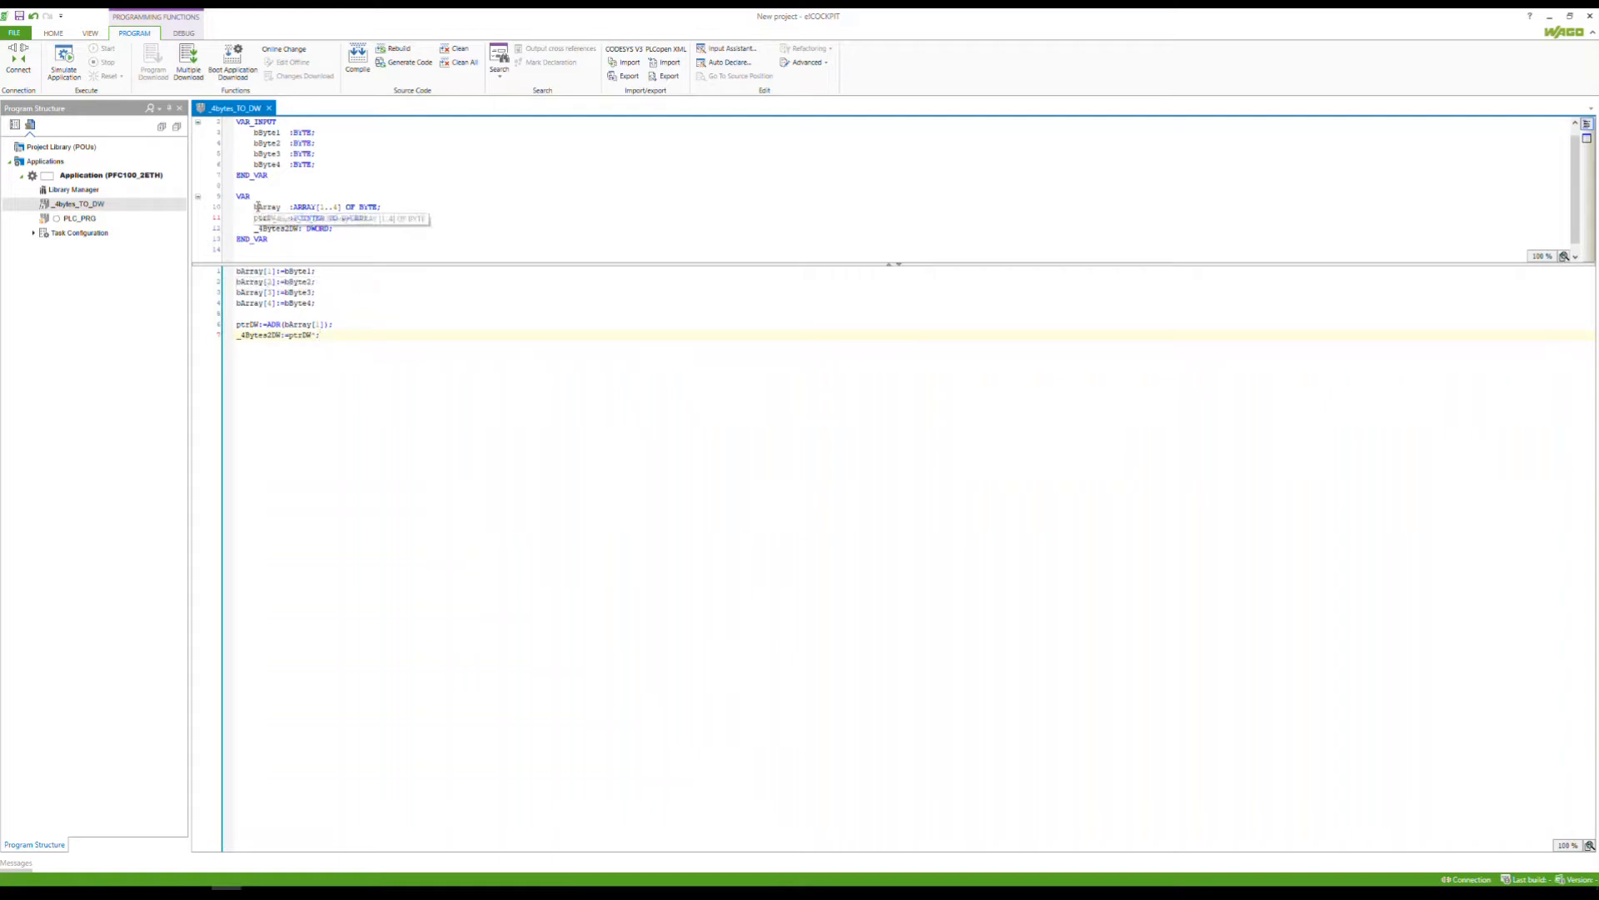
mouse_move(256, 204)
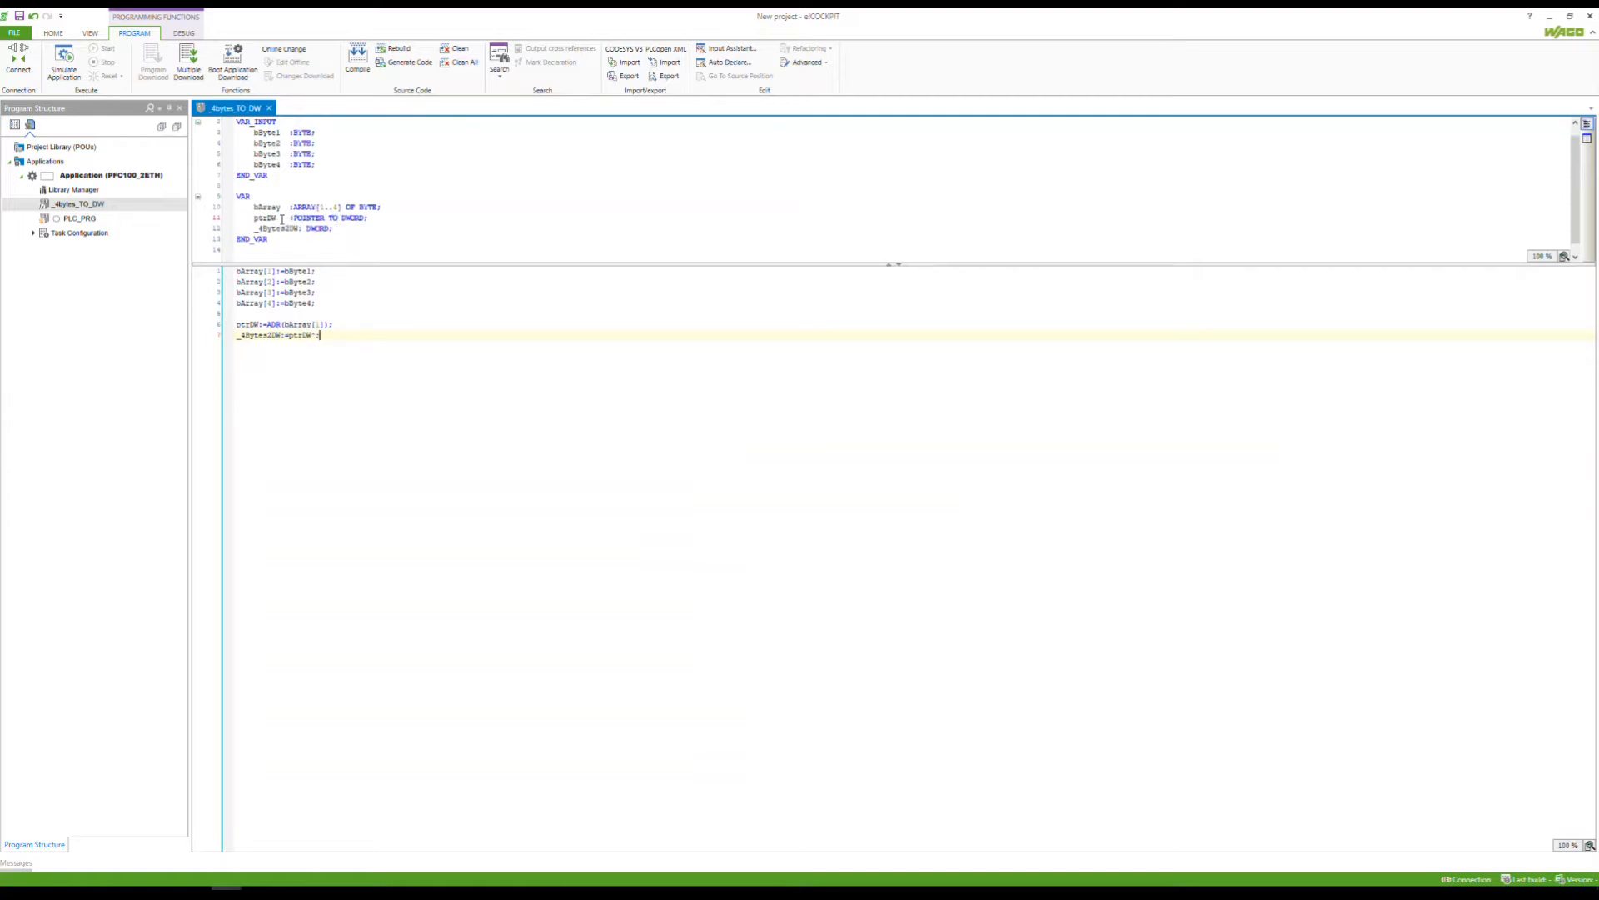
mouse_move(265, 218)
scroll(322, 189, up, 1)
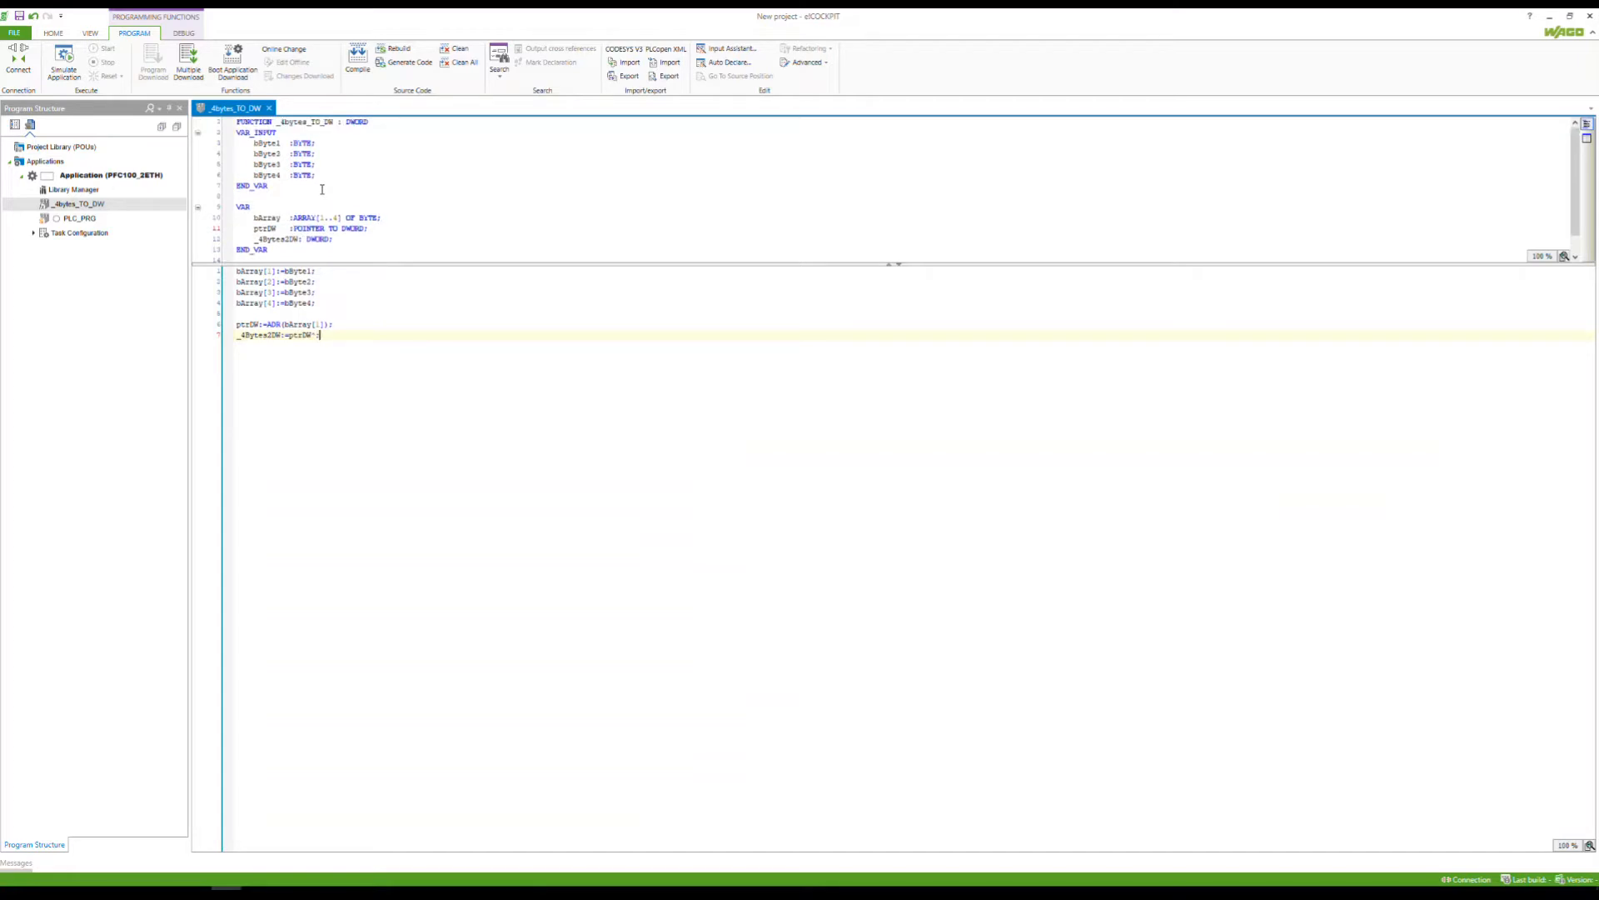
drag(334, 240, 253, 248)
key(Delete)
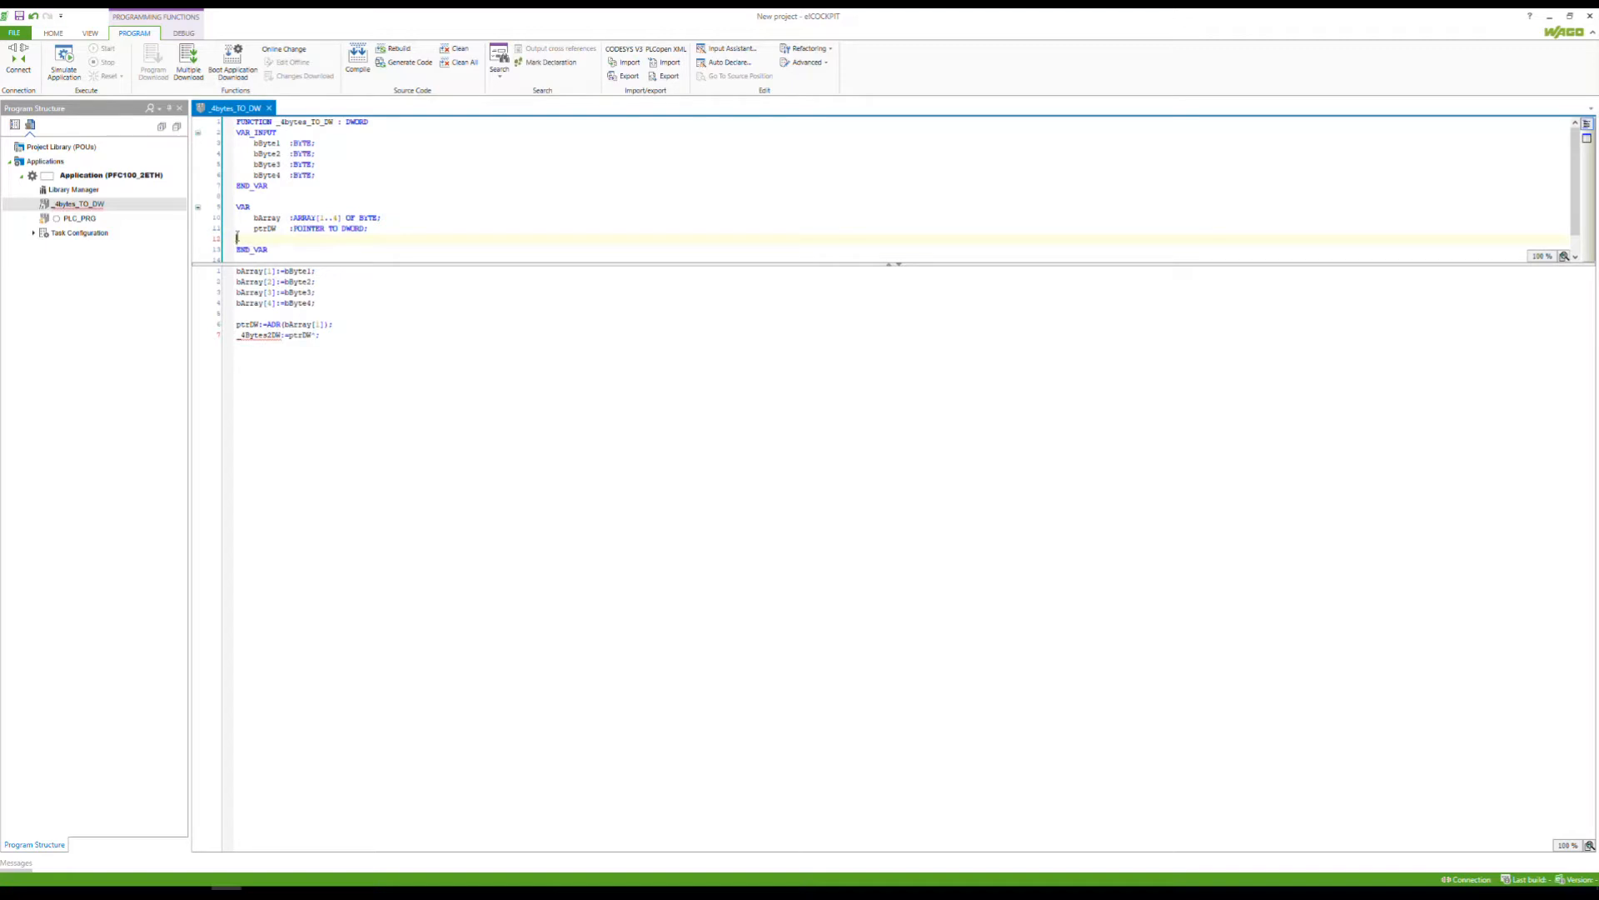
key(BackSpace)
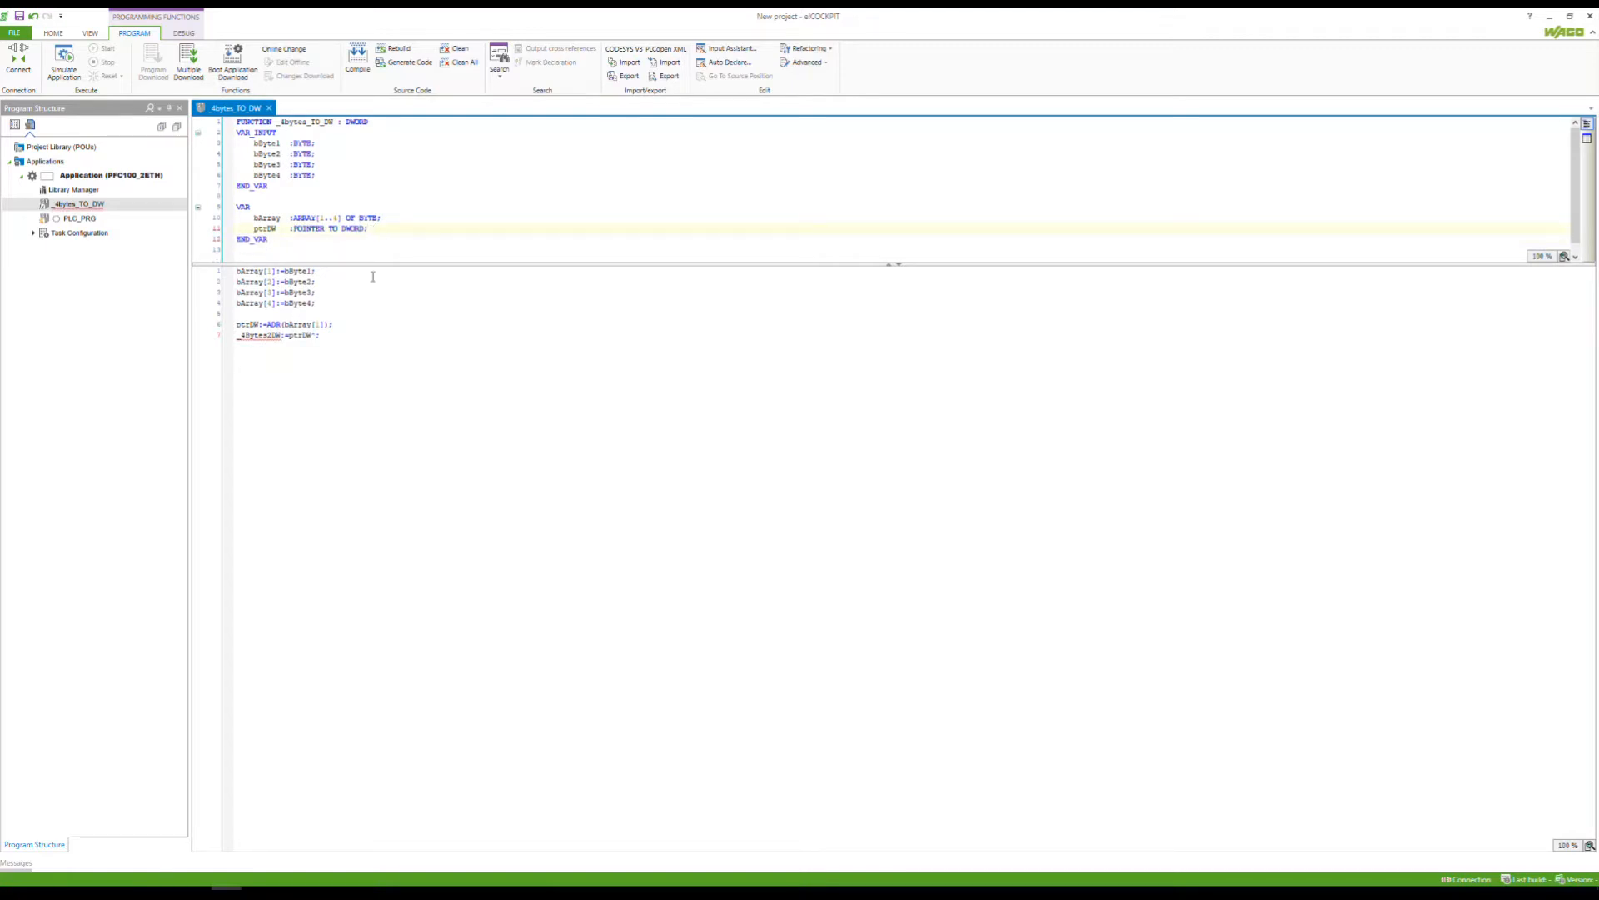
Replace _4Bytes2DW in the last code line with the function name _4bytes_TO_DW, copied from the function header
click(367, 336)
click(250, 334)
click(277, 122)
drag(278, 122, 333, 122)
key(ctrl+c)
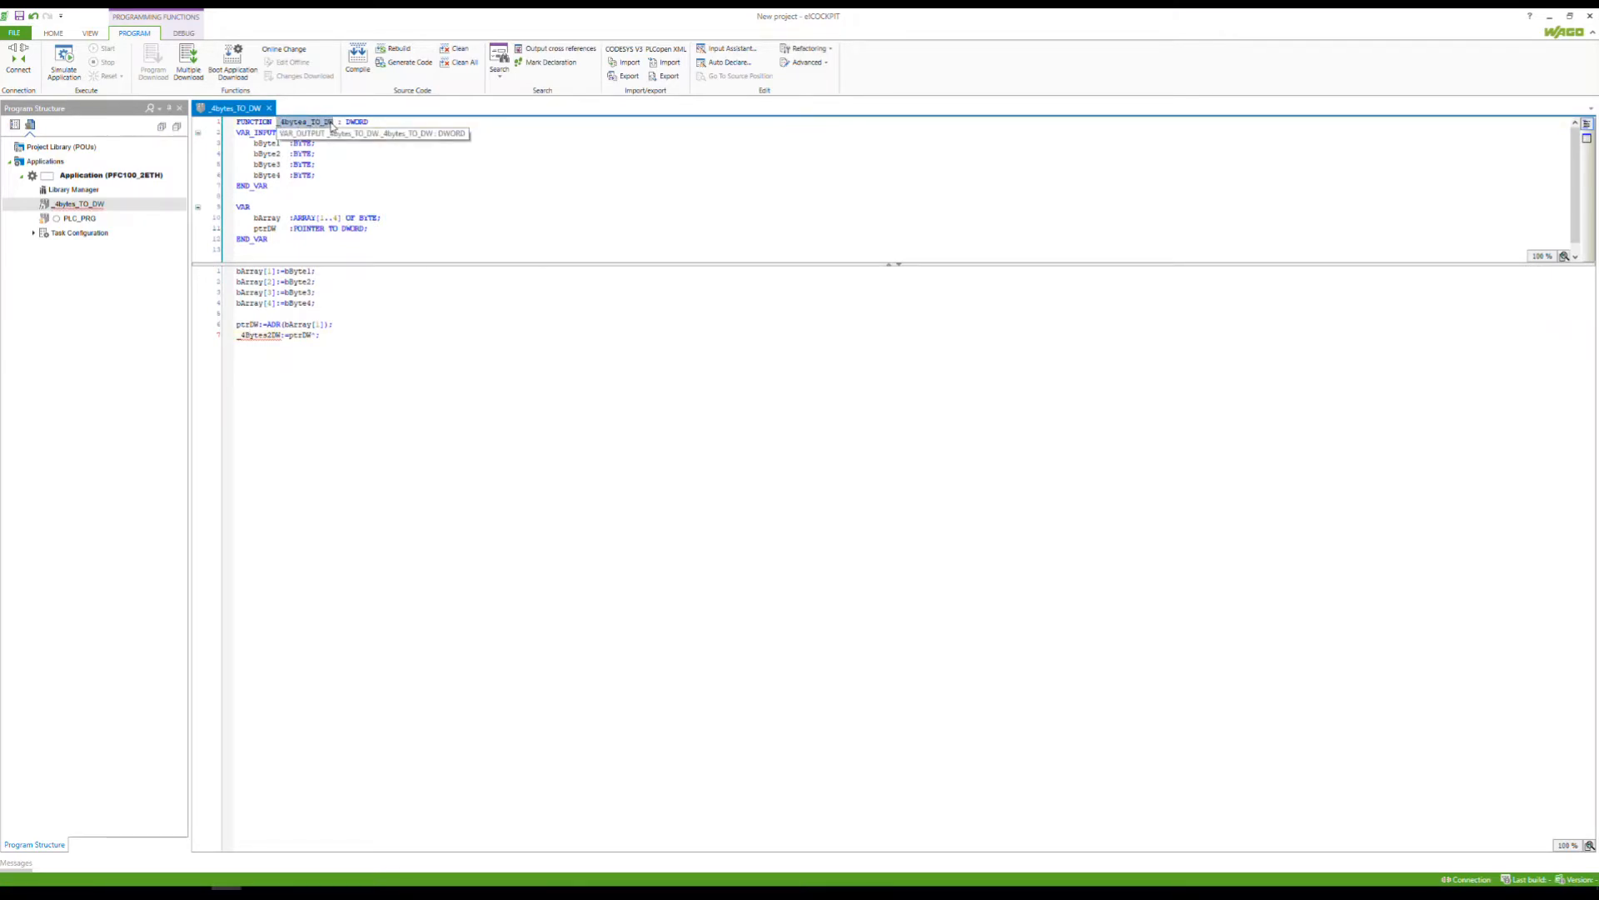
drag(281, 335, 226, 340)
key(ctrl+v)
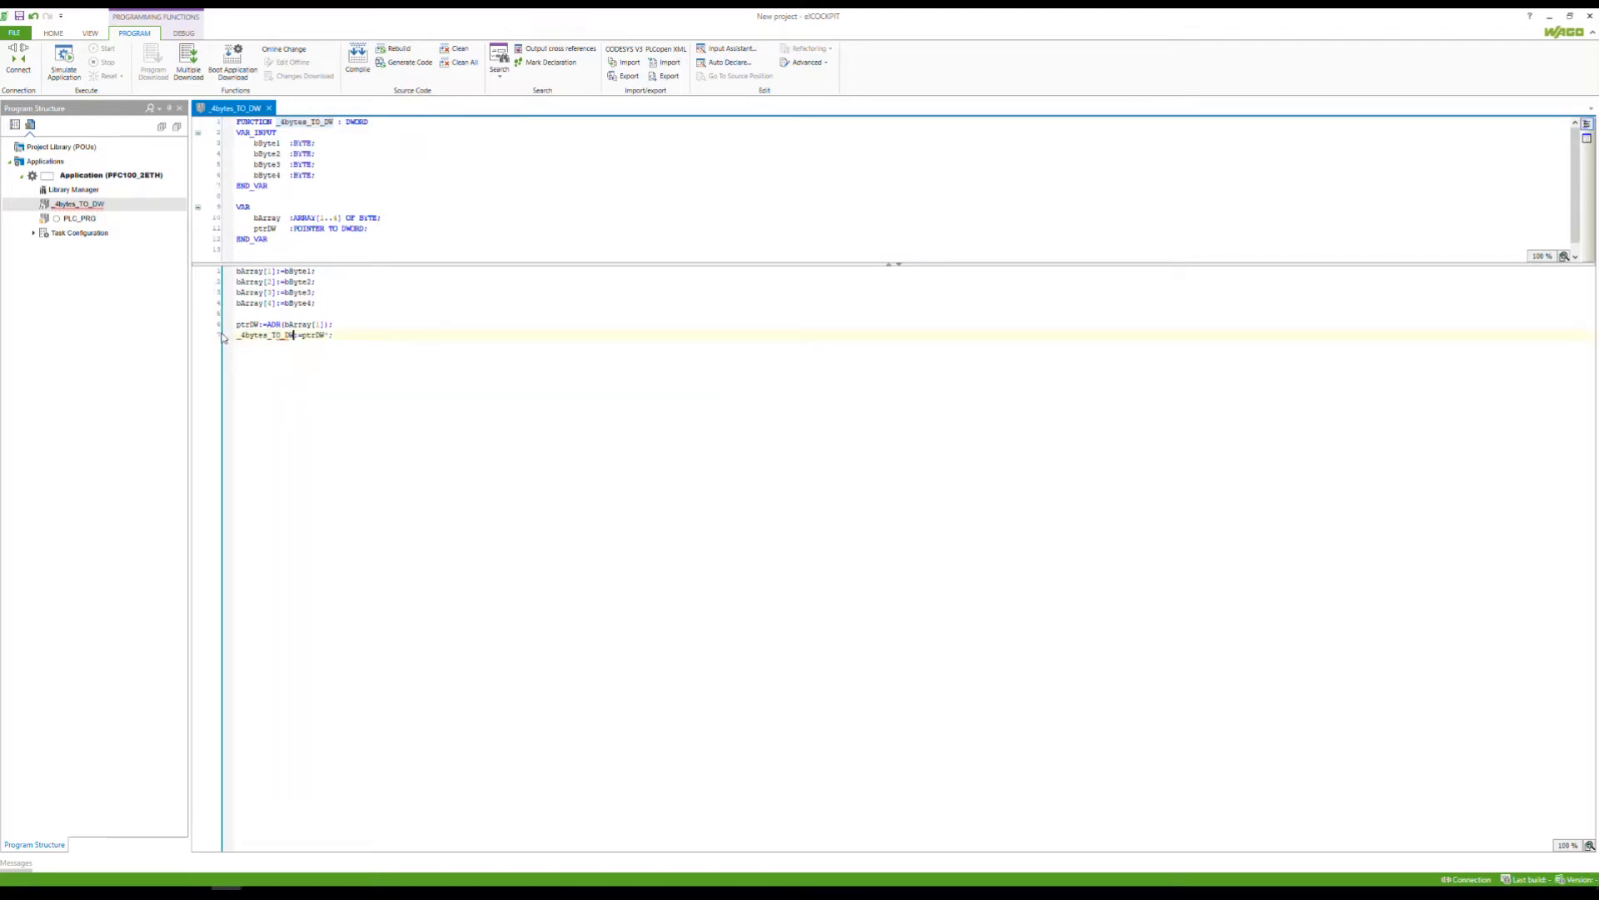
key(End)
click(266, 336)
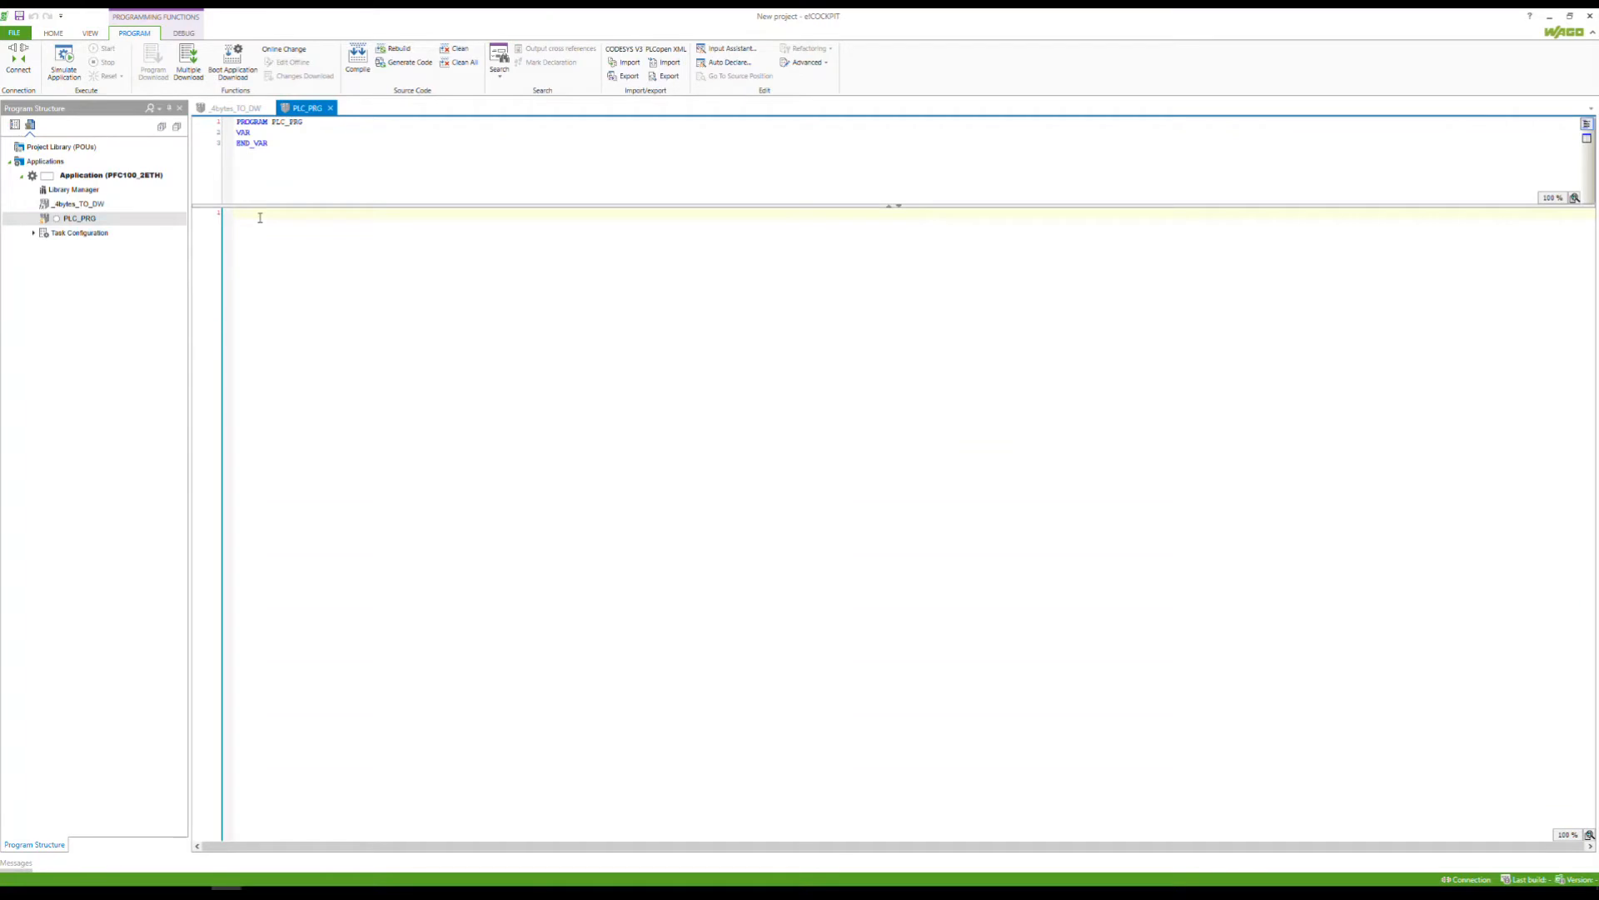
Insert a call to the application's _4bytes_TO_DW function with its arguments in PLC_PRG and end it with a semicolon
key(F2)
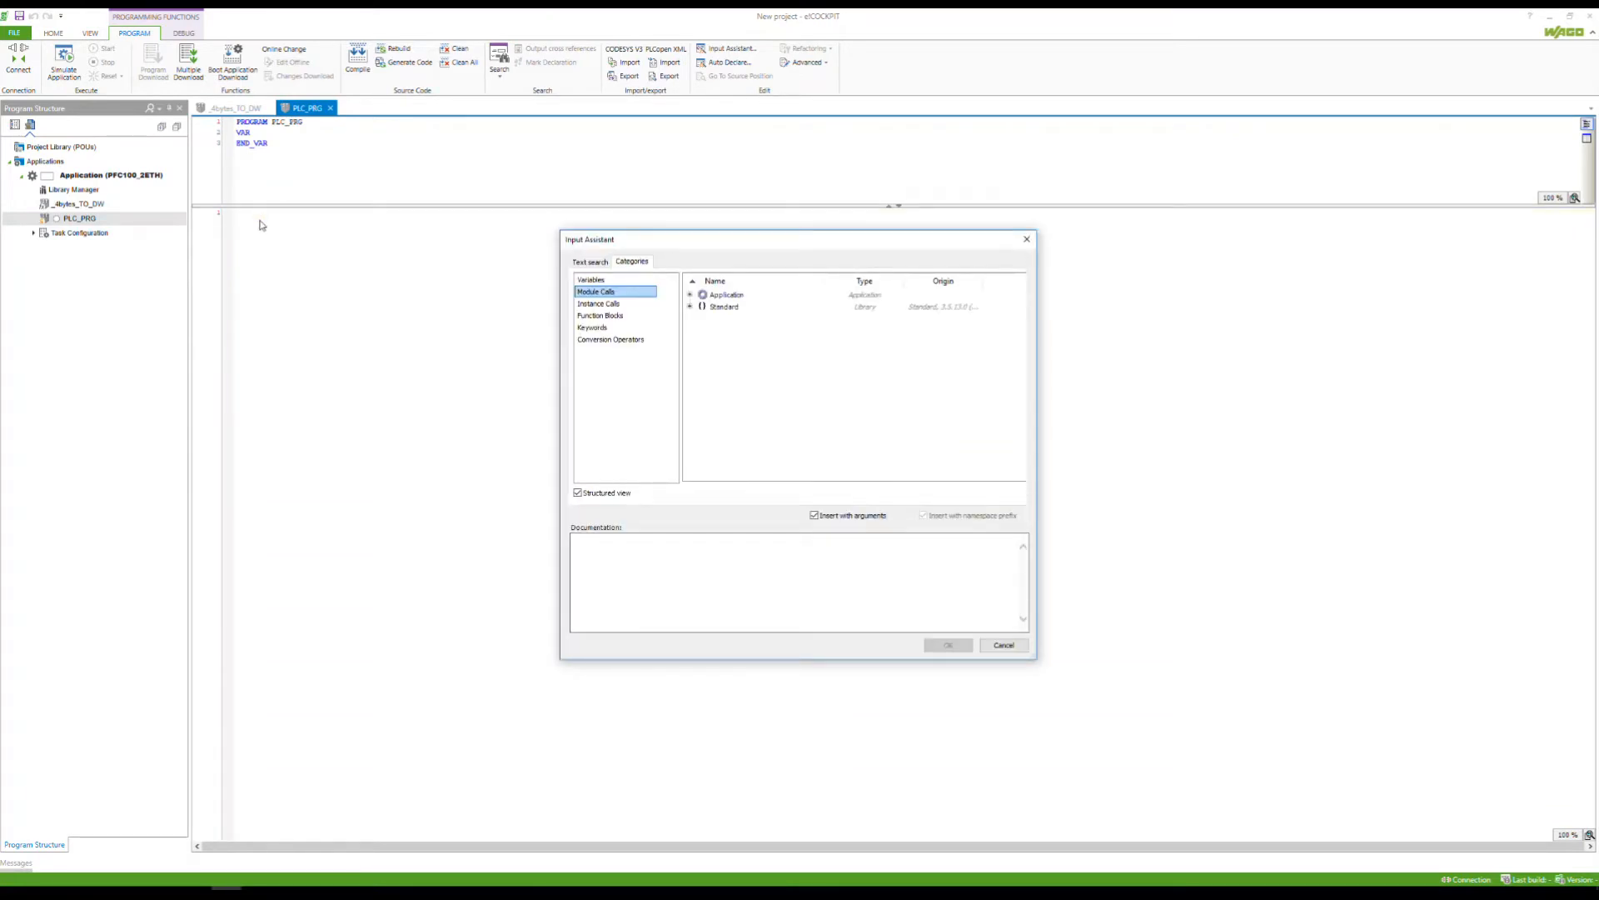
click(690, 295)
click(736, 308)
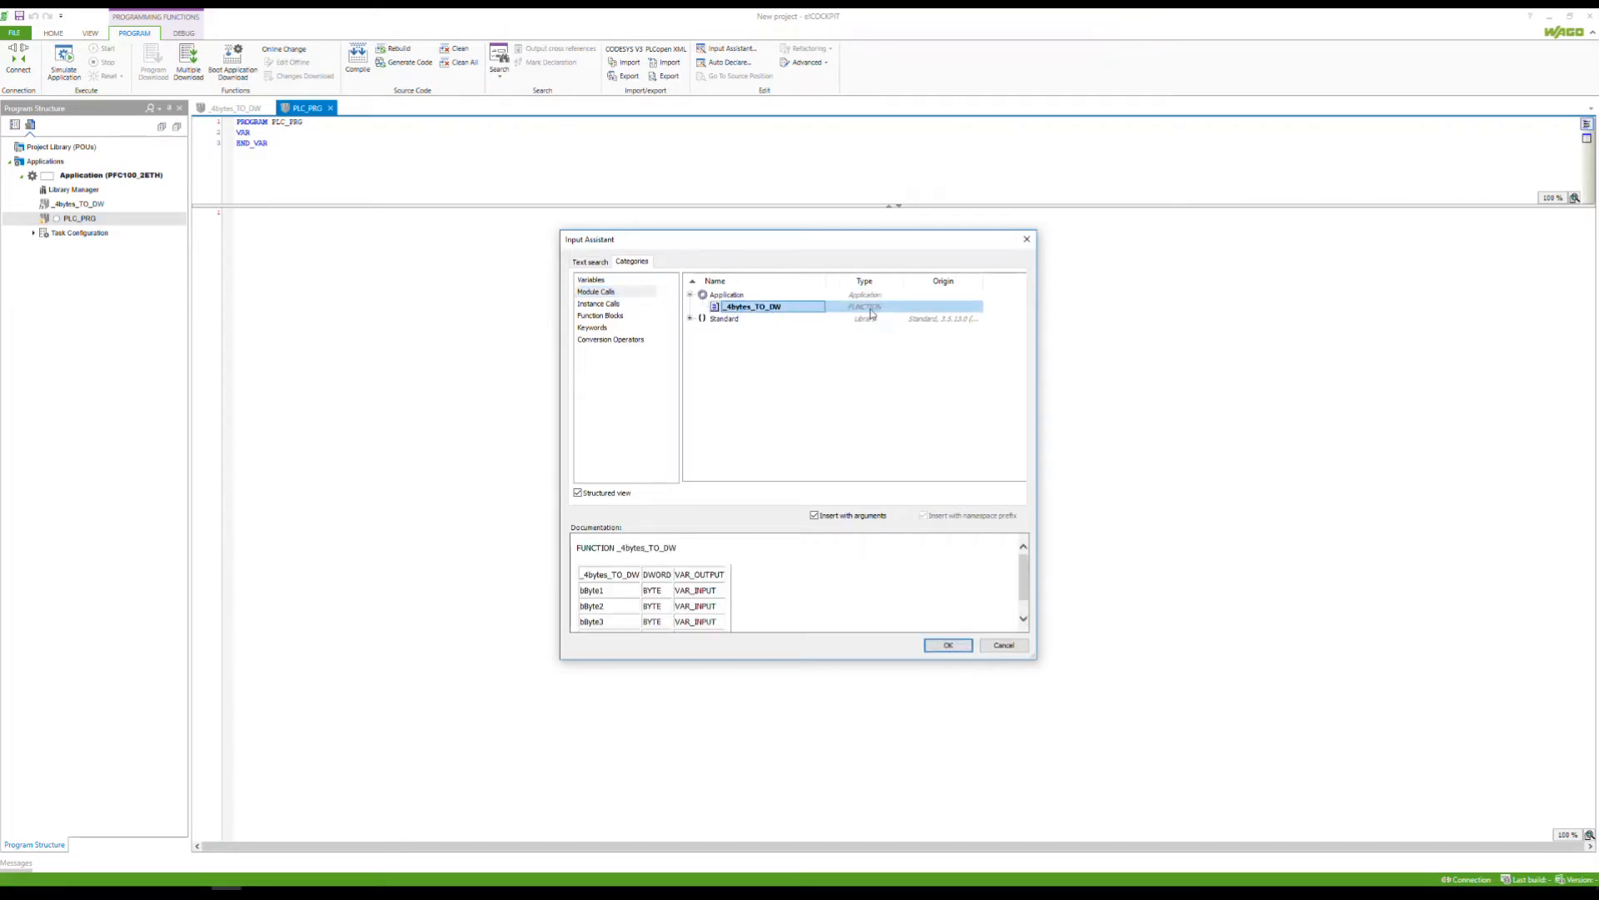
click(943, 646)
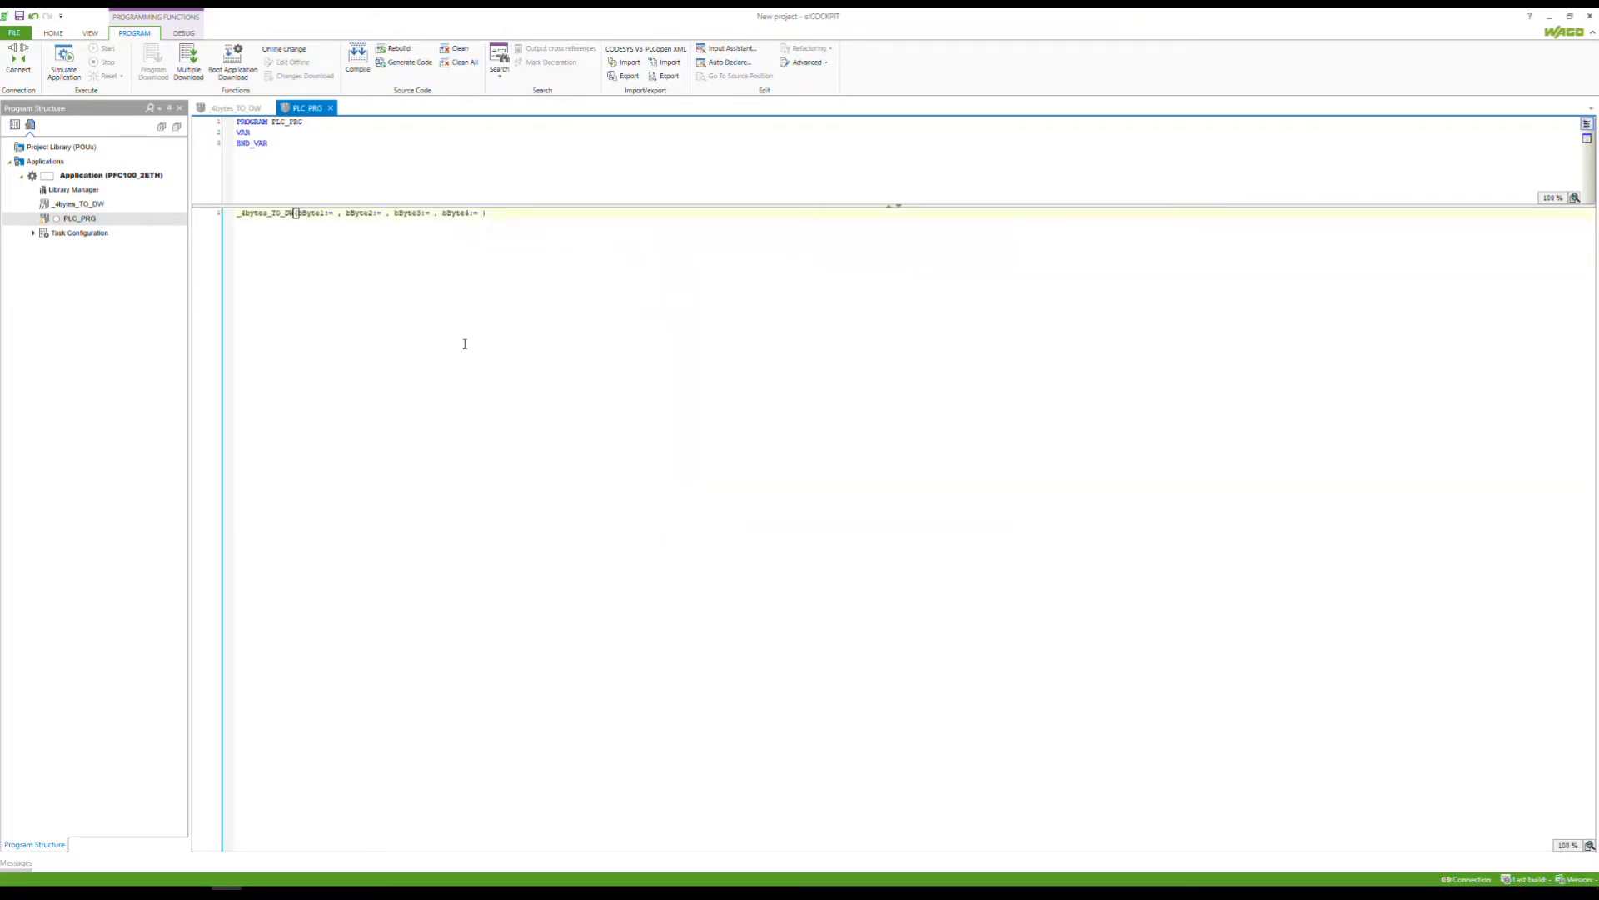
click(333, 213)
click(520, 219)
text(;)
Assign the function call's result to dwEncoder_Value in PLC_PRG and auto-declare that variable as a DWORD
click(237, 214)
text(dw)
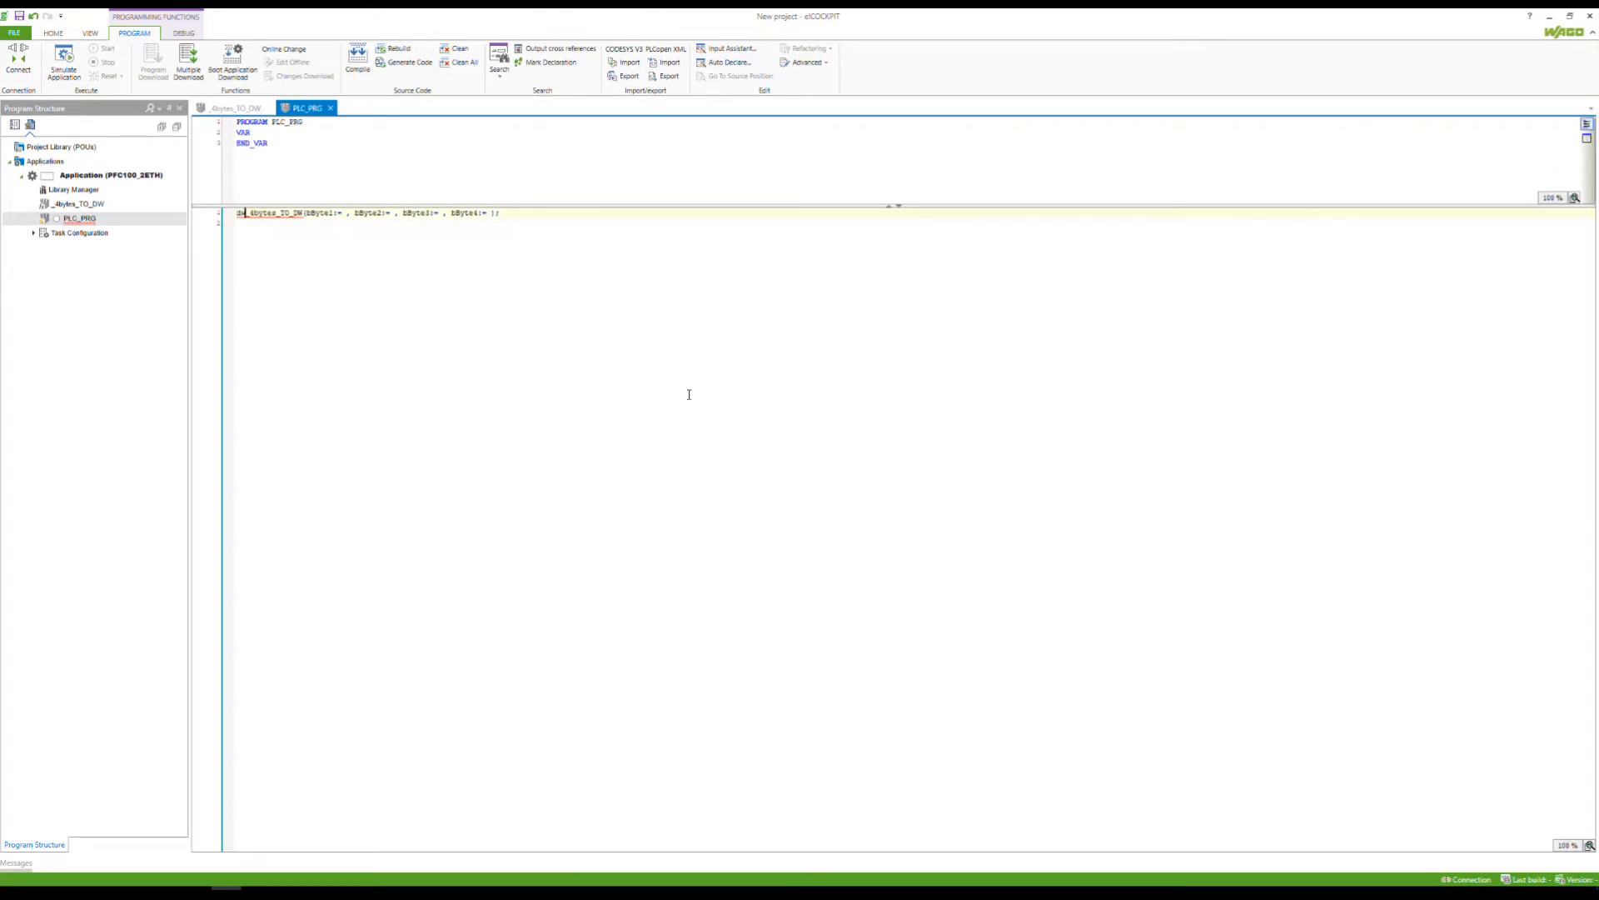
text(Encoder)
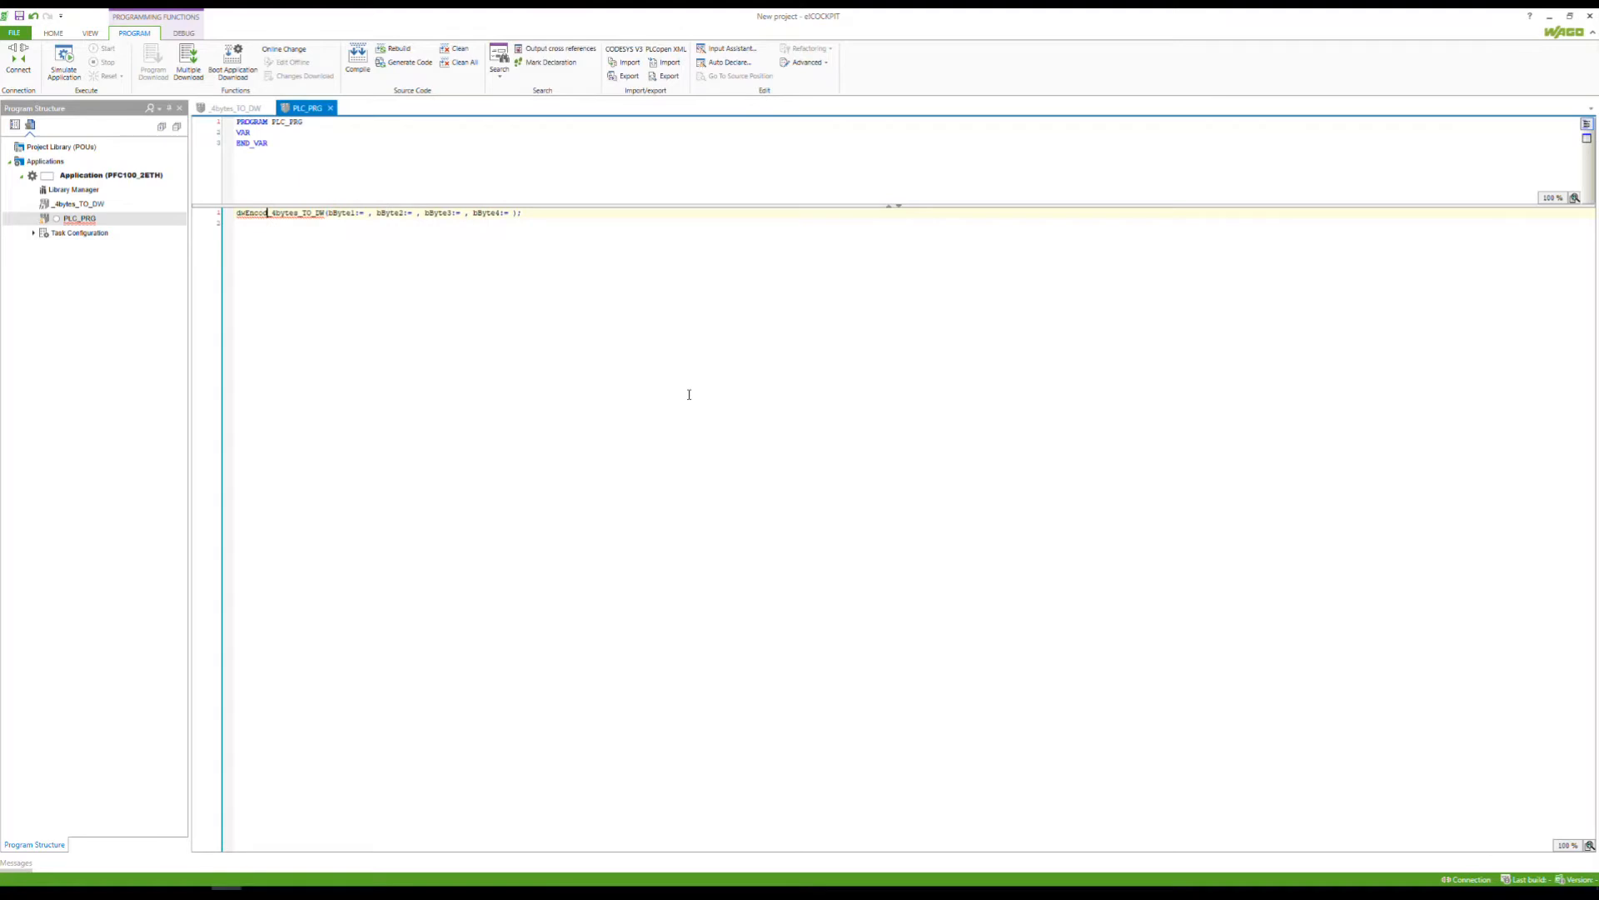
text(_Value:)
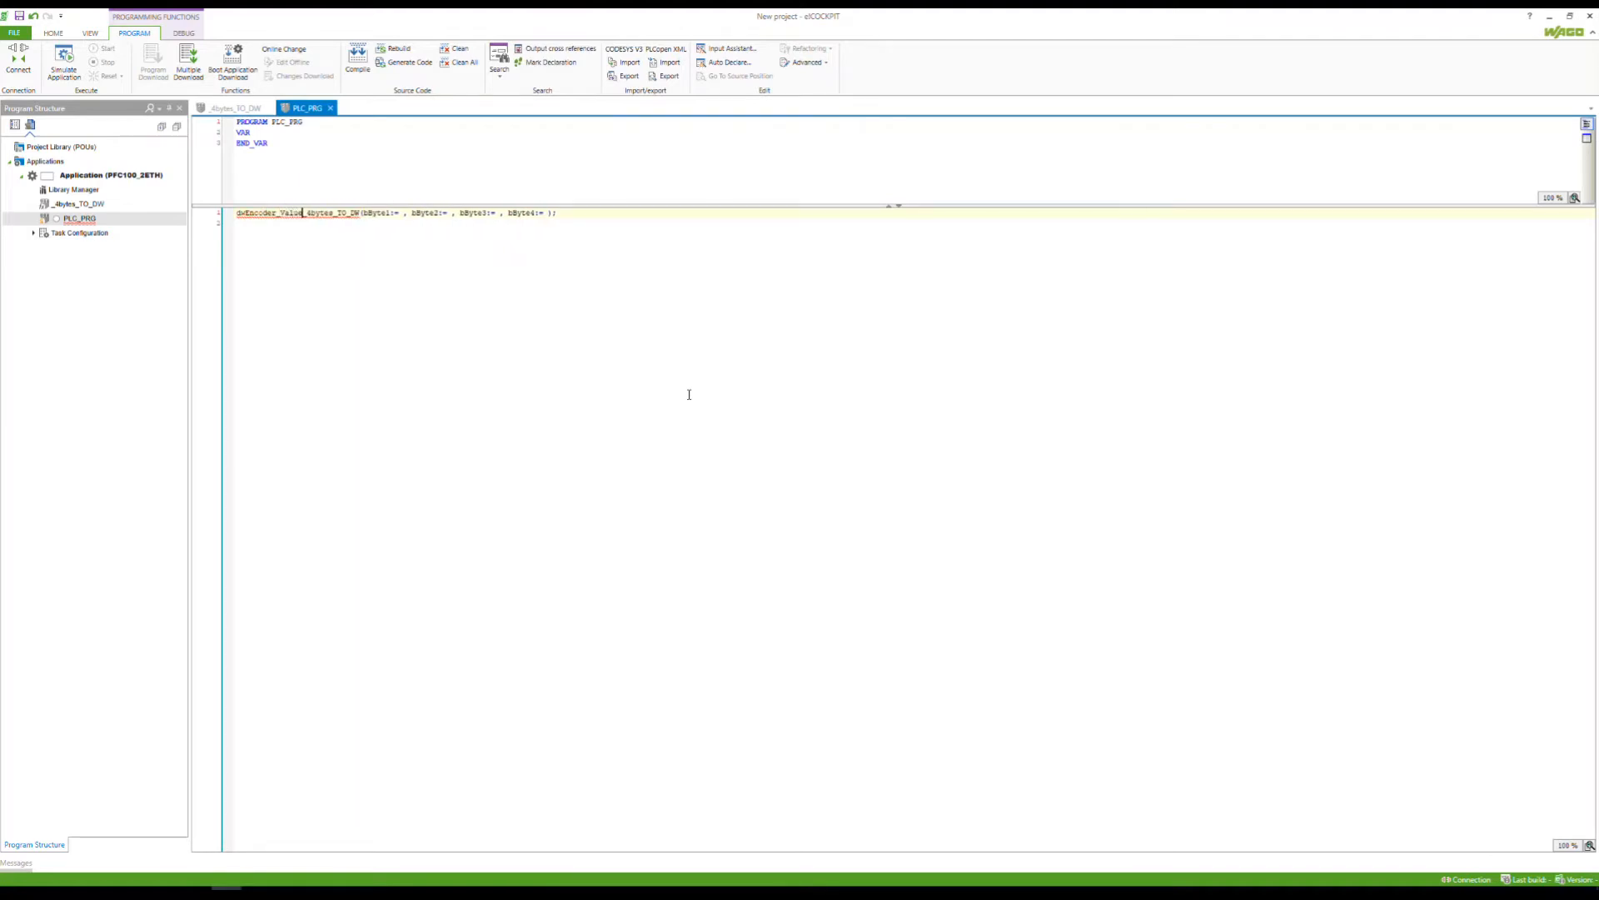
text(=)
key(shift+F2)
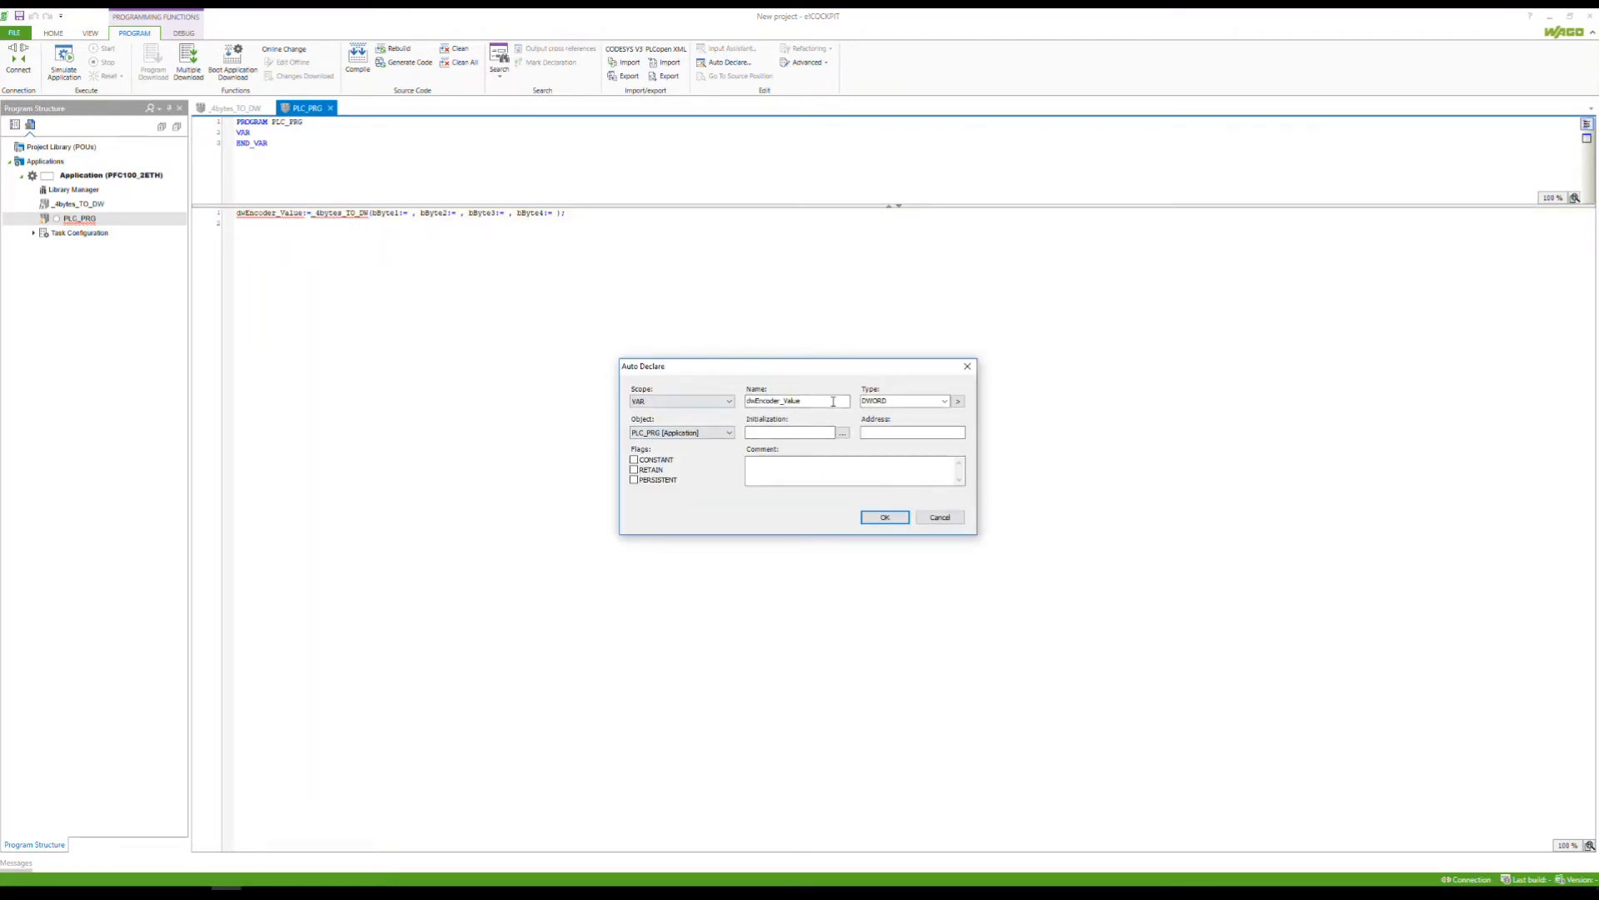
click(886, 518)
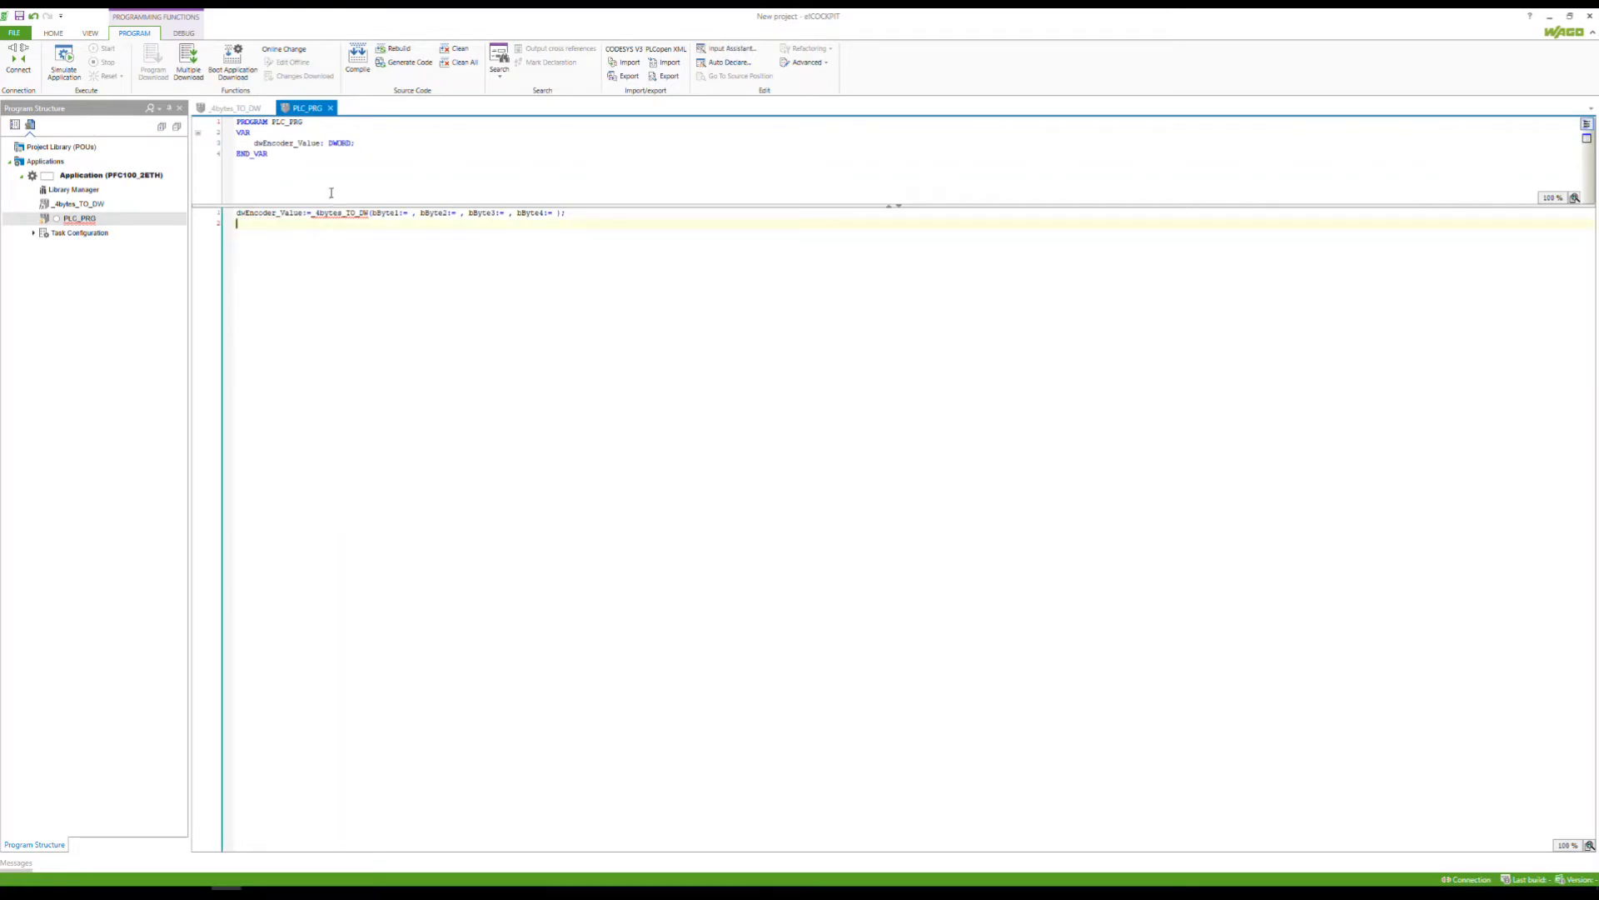
click(349, 213)
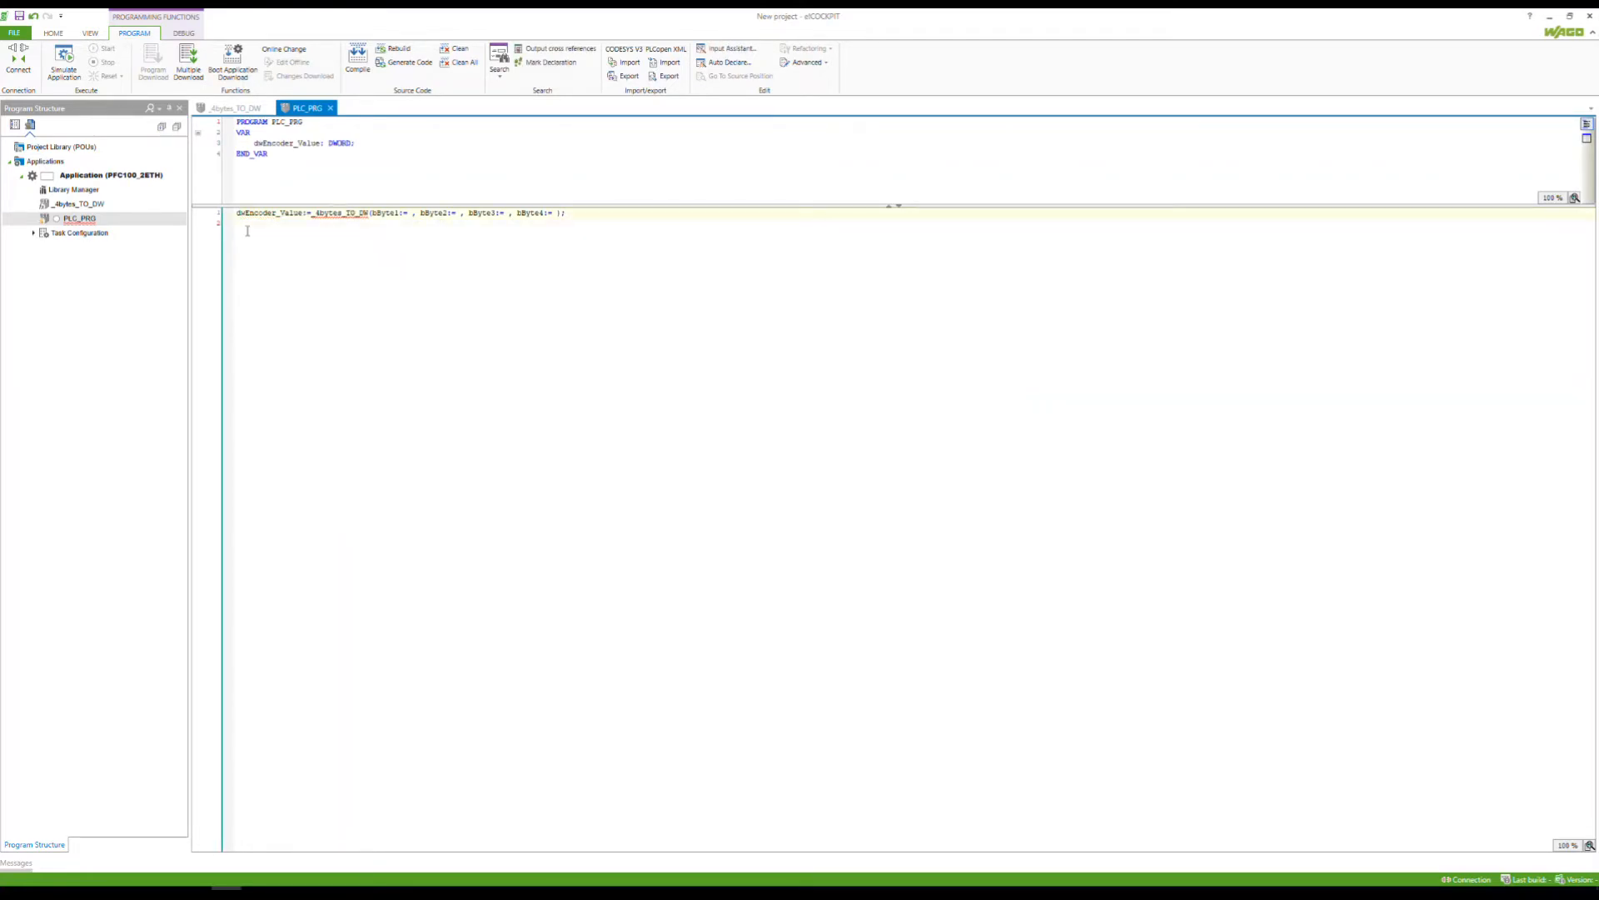
drag(237, 213, 560, 213)
drag(305, 213, 228, 219)
click(357, 414)
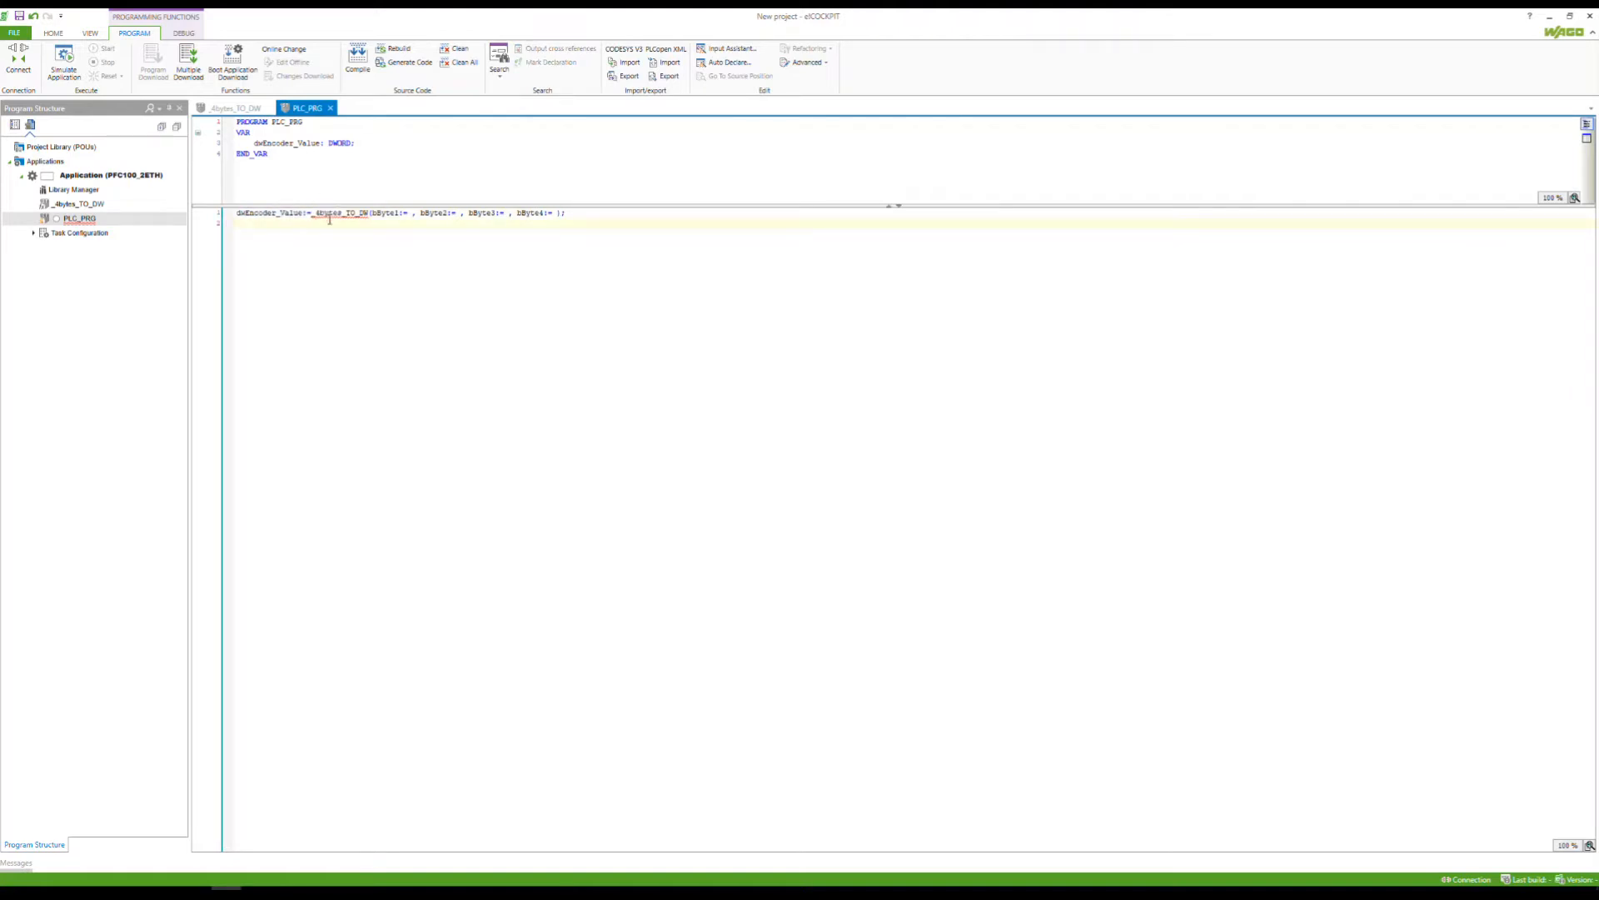
Assign bEncoder_04 from IoConfig_Globals_Mapping to the call's bByte1 input using the Input Assistant
mouse_move(329, 218)
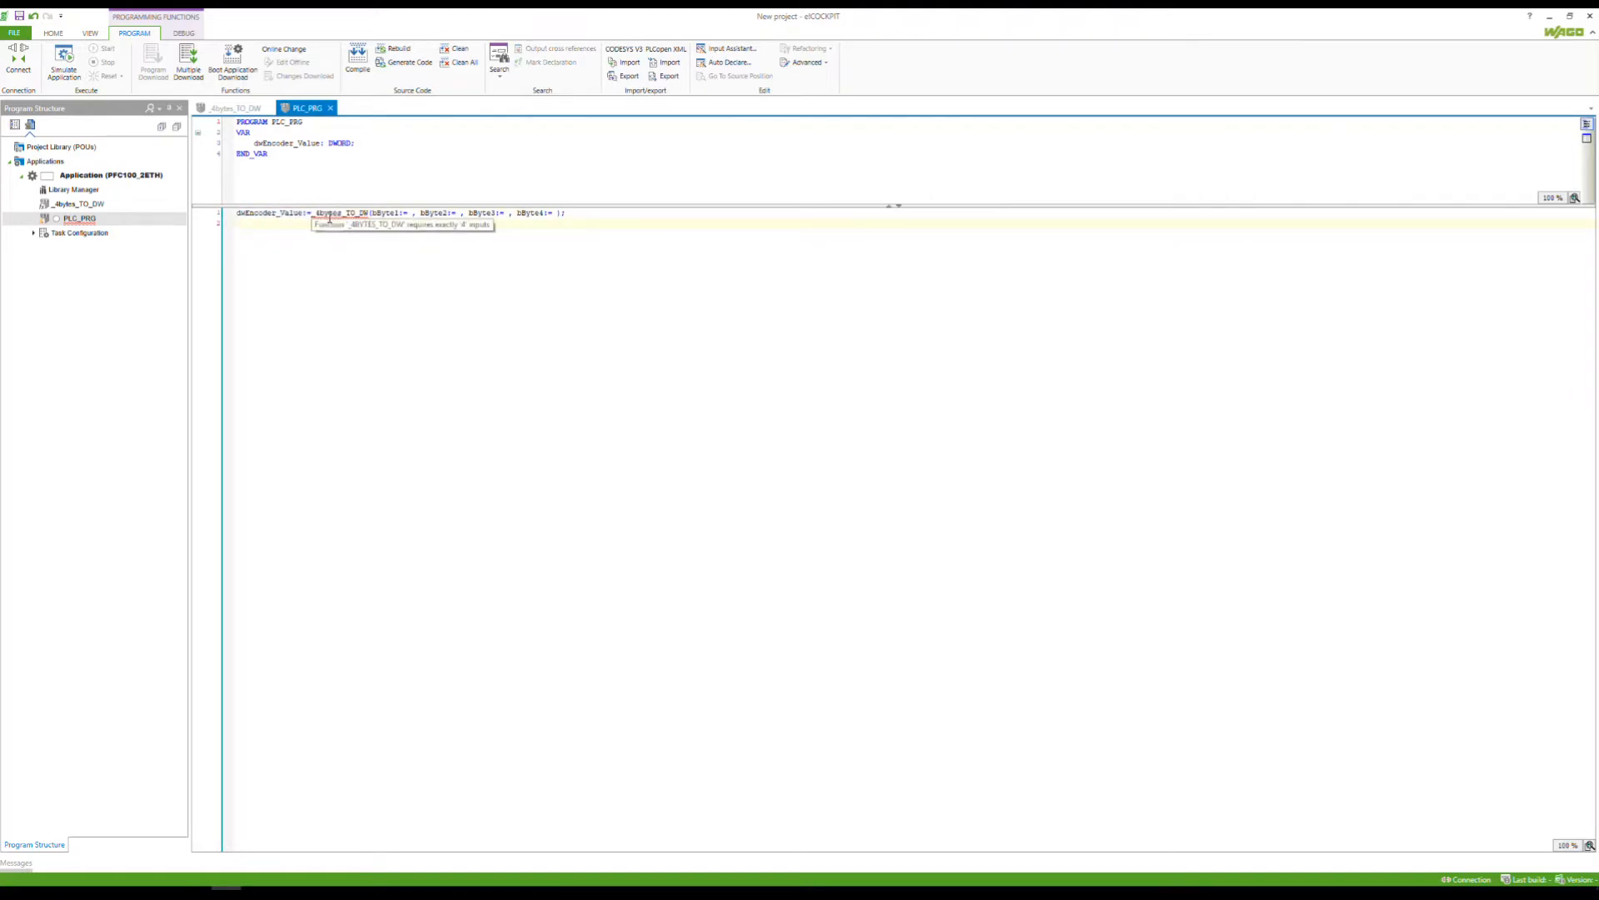
click(409, 213)
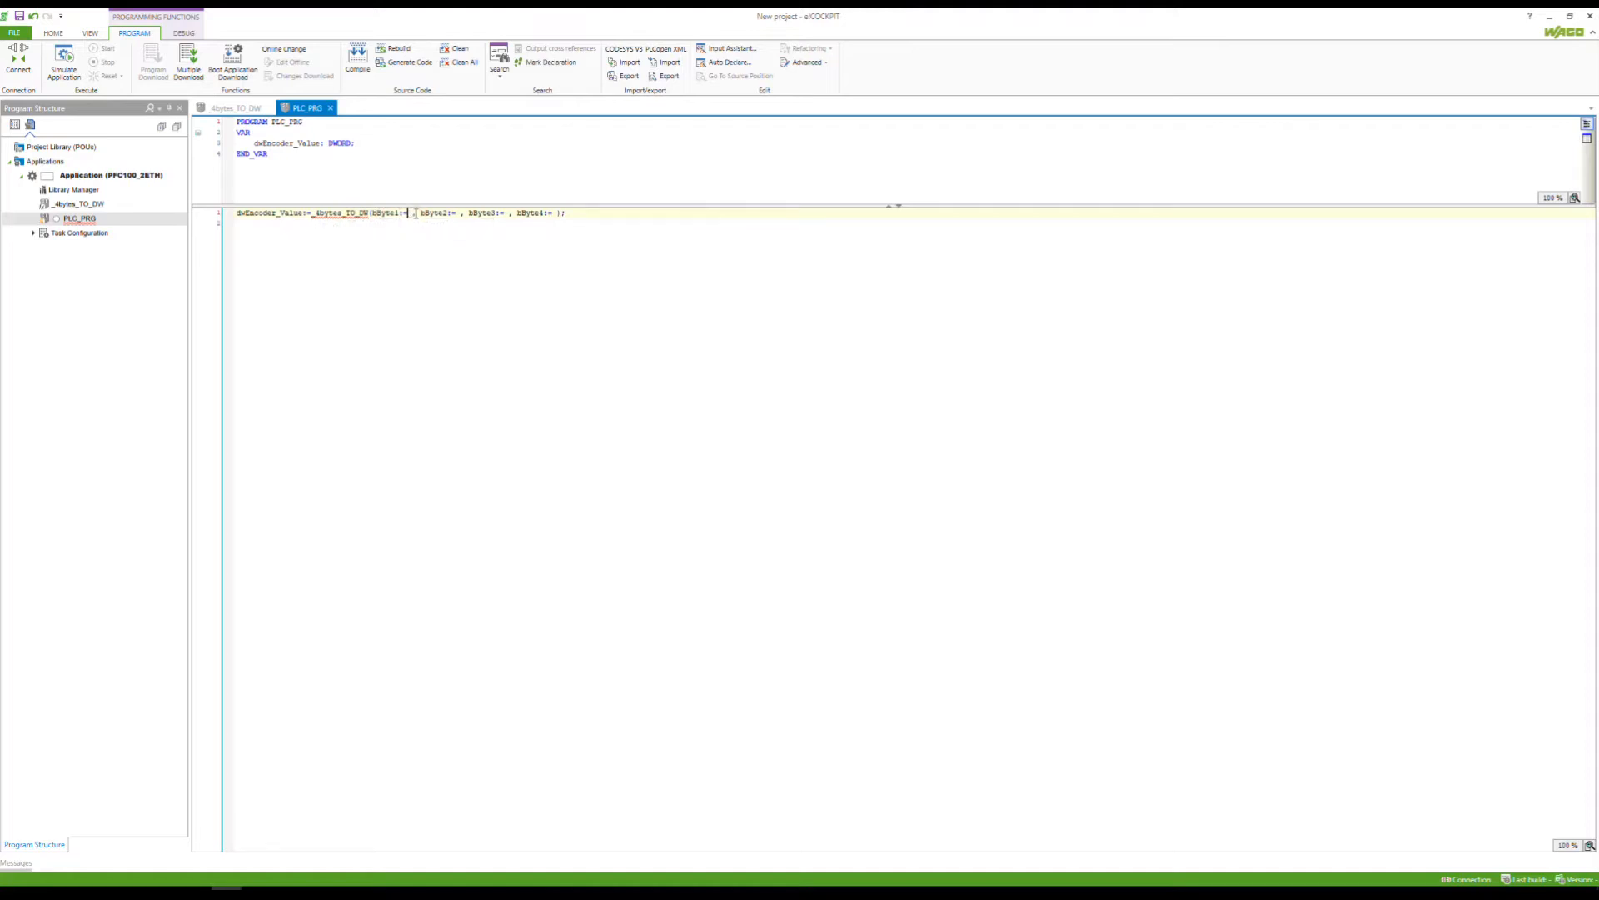
key(F2)
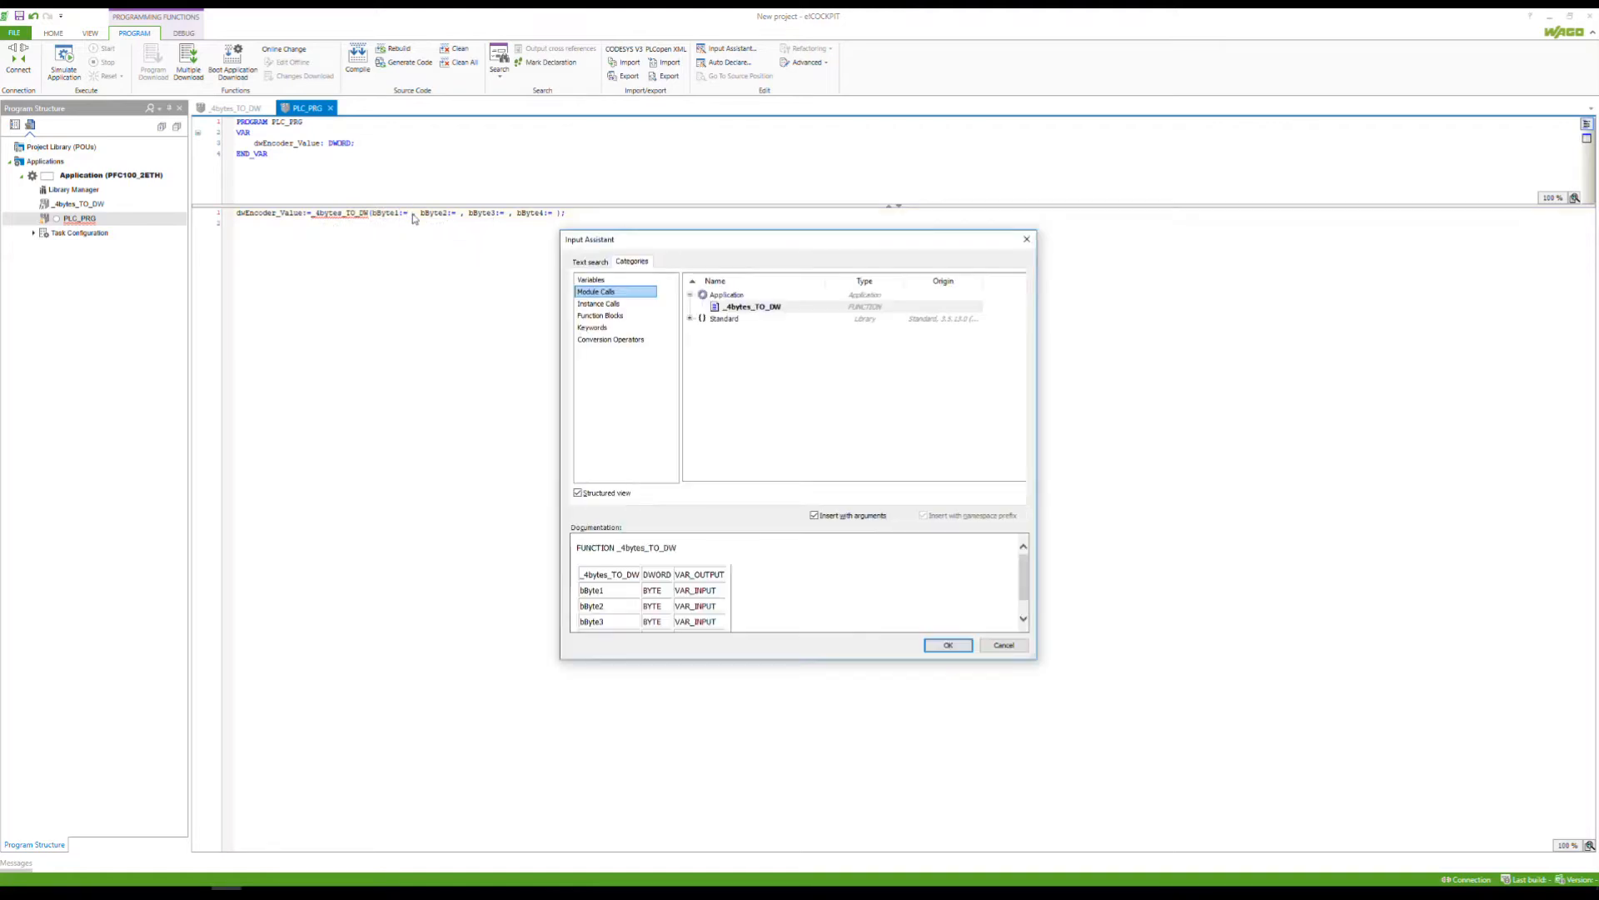
click(599, 281)
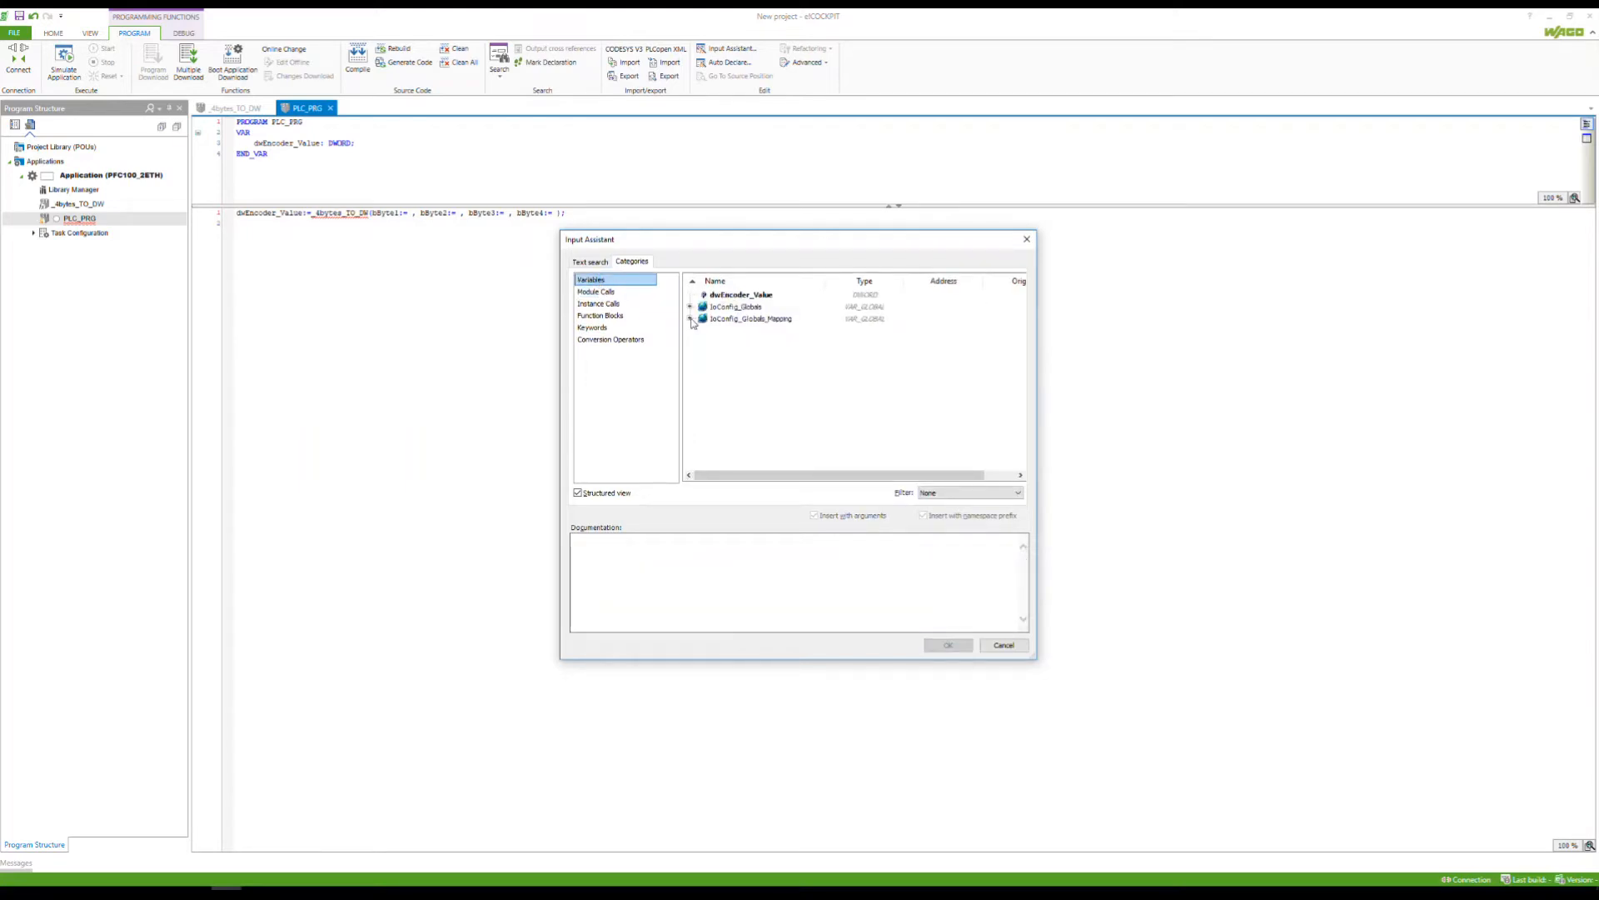
click(690, 319)
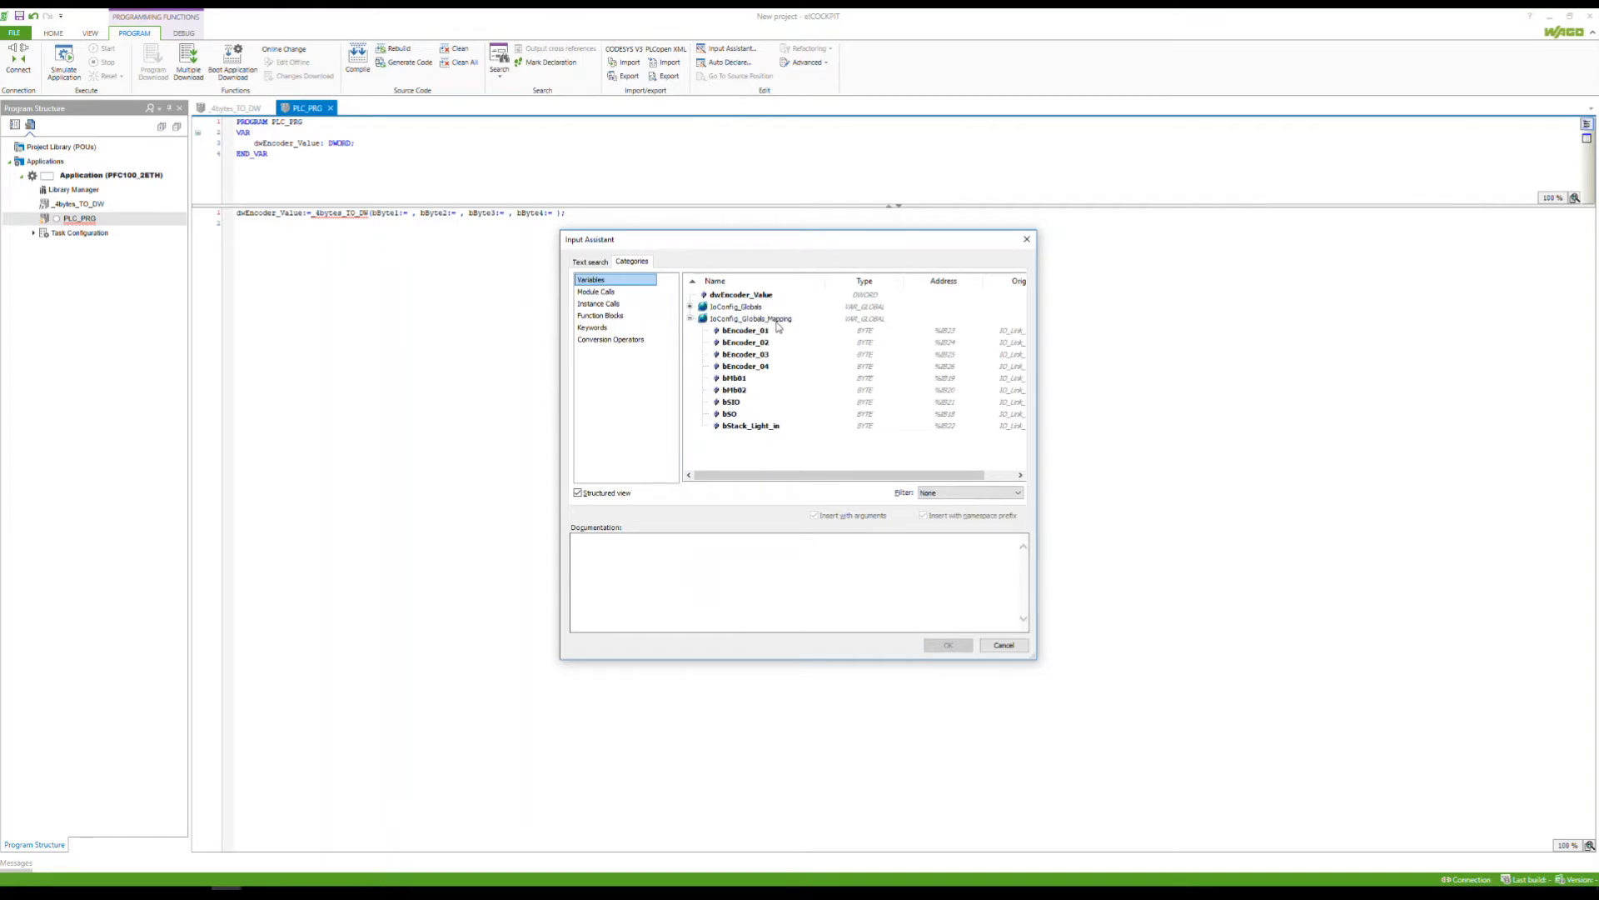
click(756, 367)
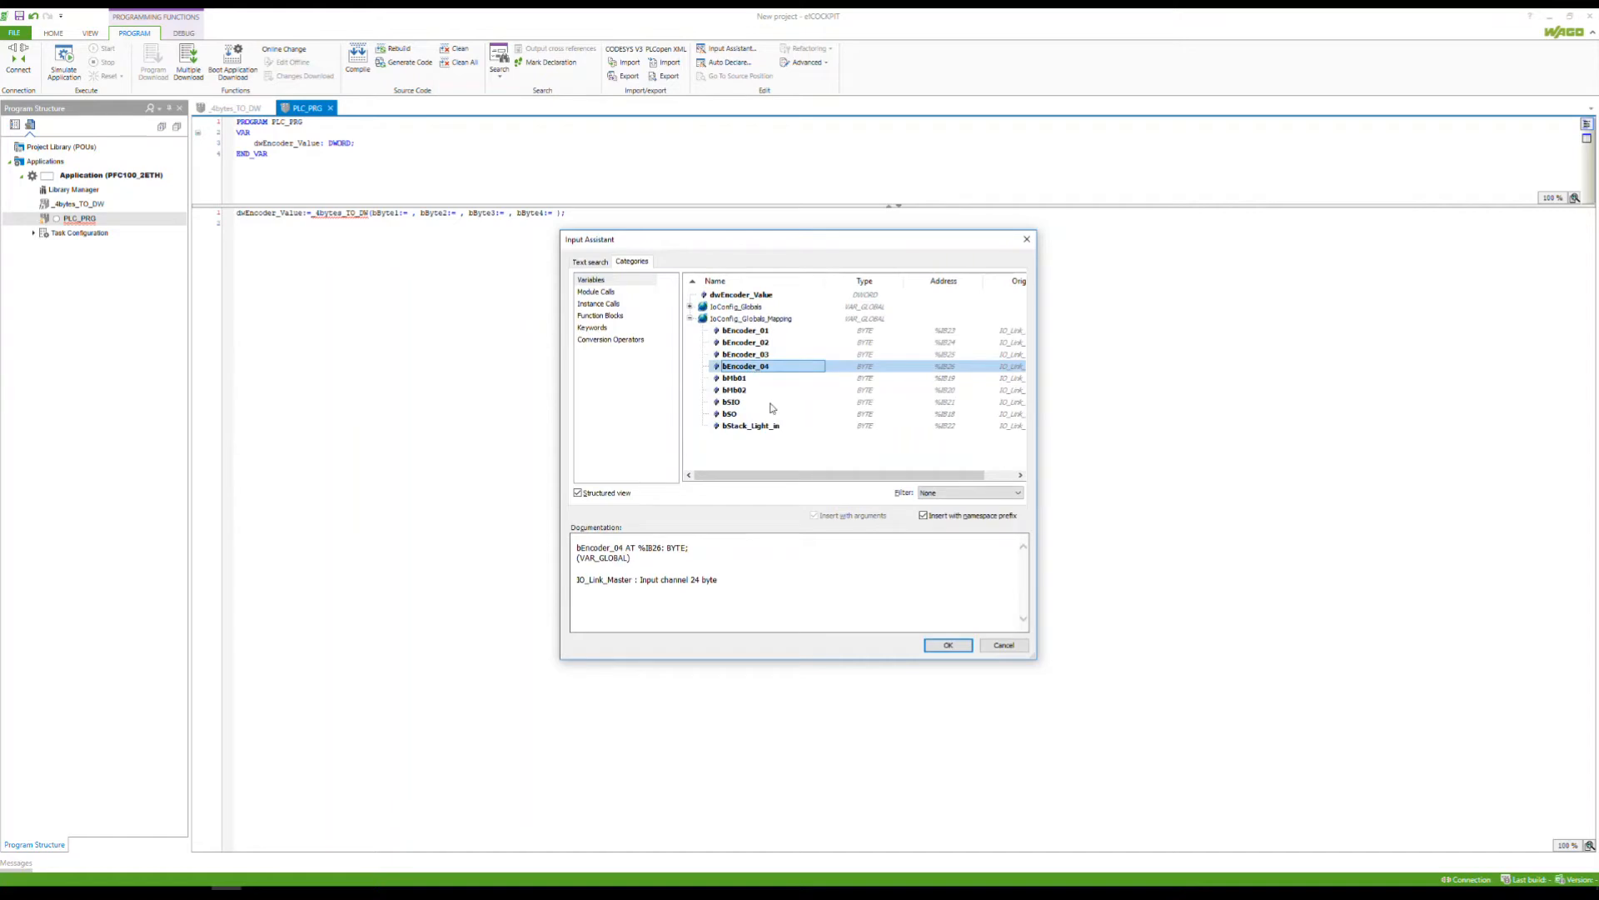
click(952, 647)
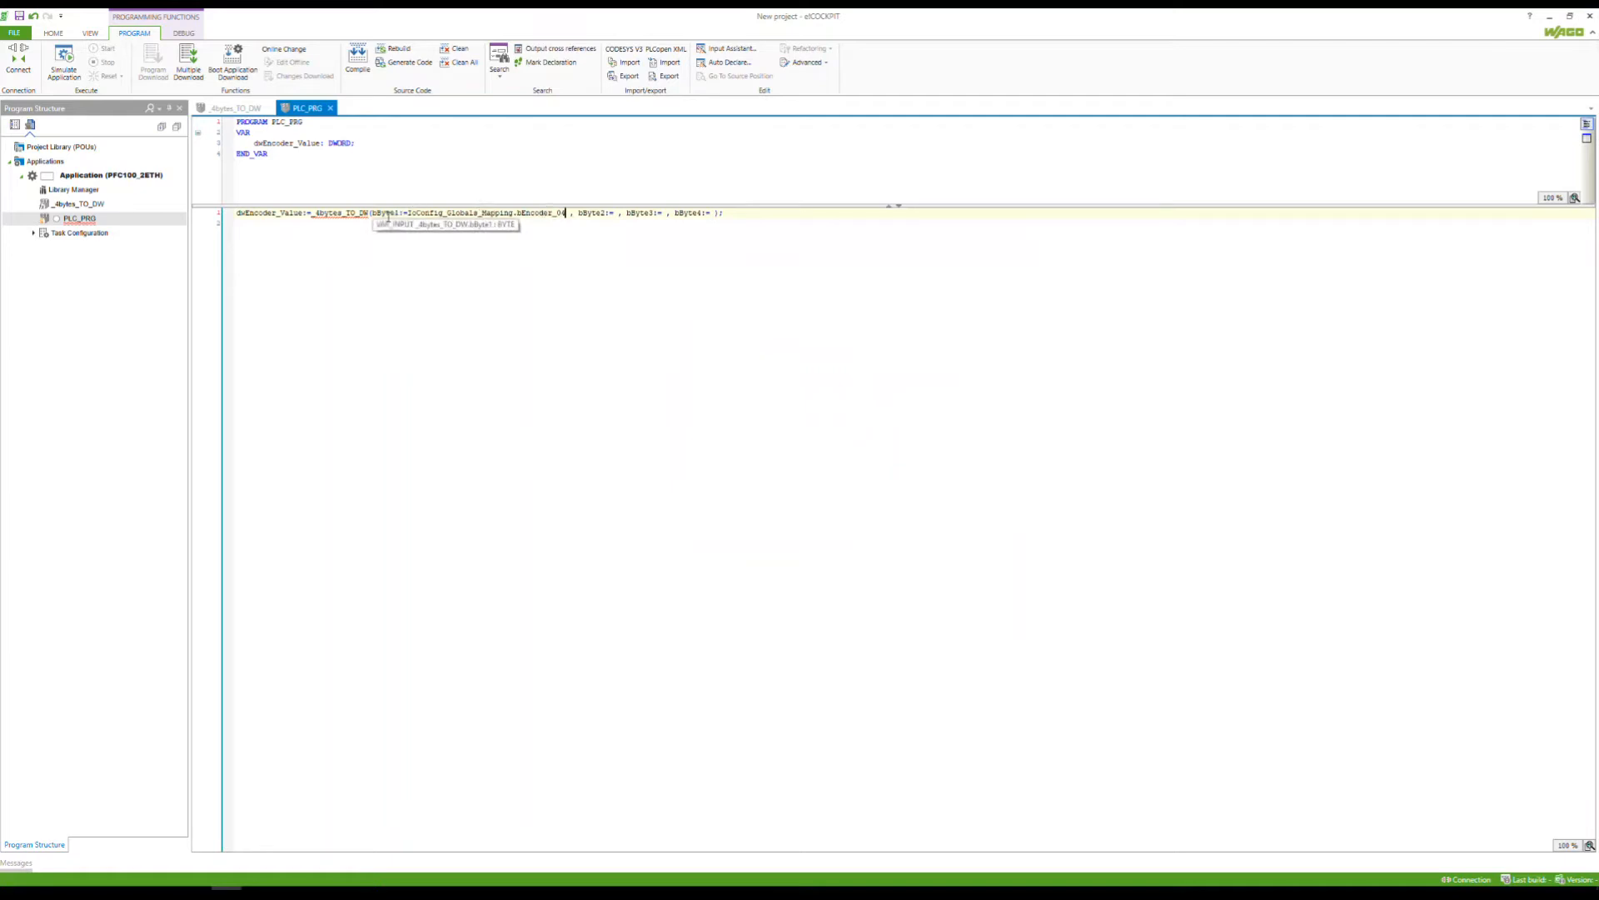
Assign bEncoder_03 from IoConfig_Globals_Mapping to the call's bByte2 input
click(615, 213)
key(F2)
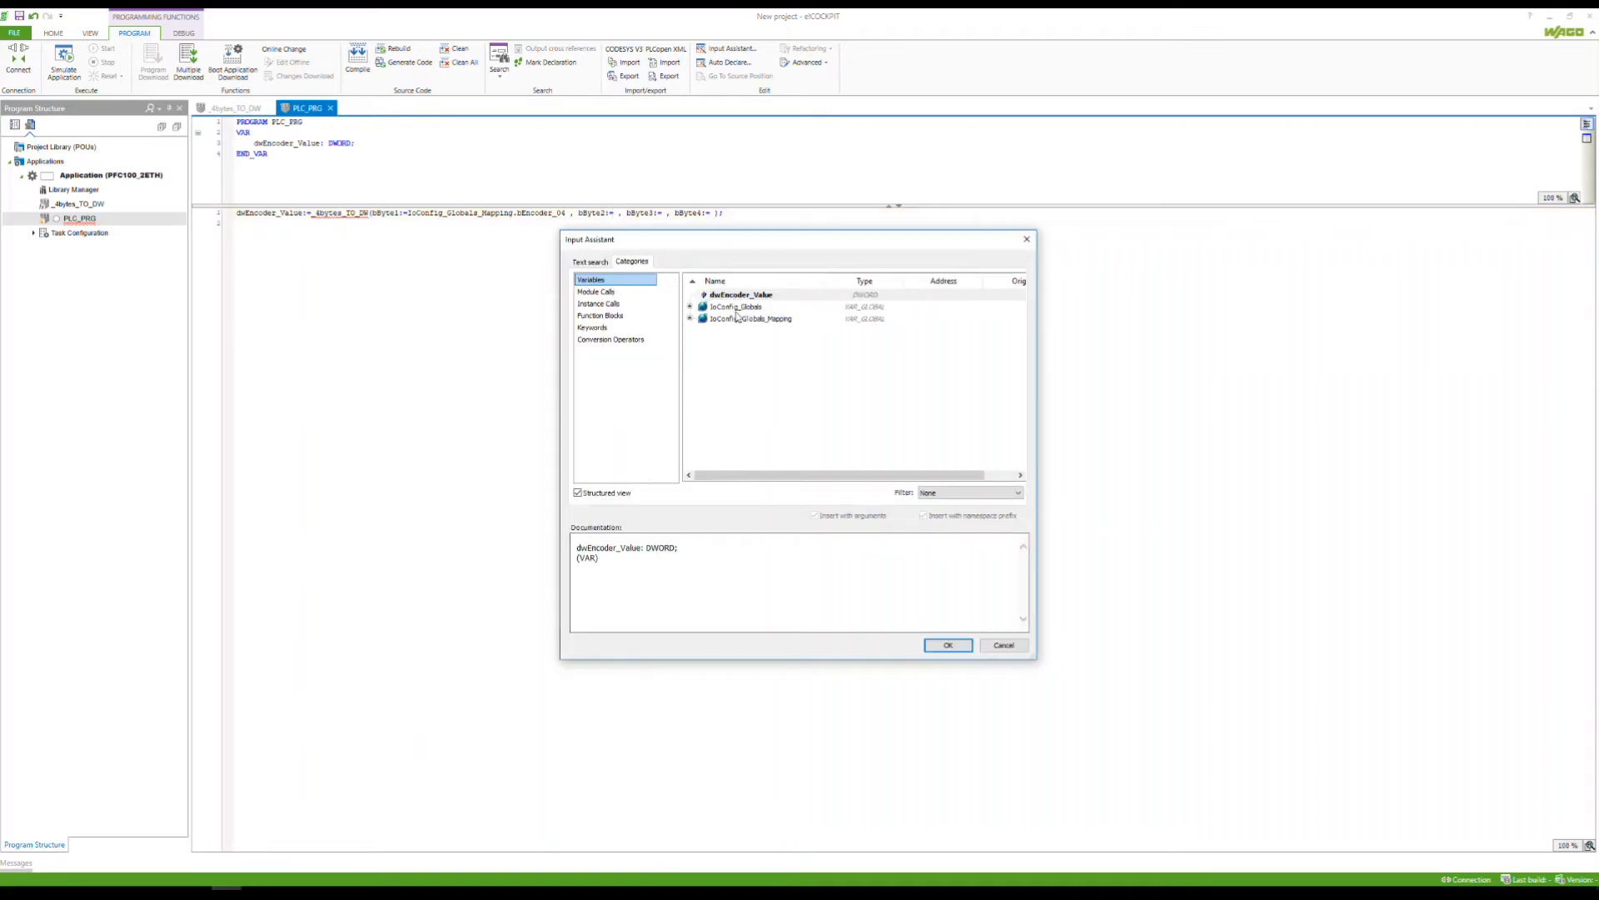
click(690, 318)
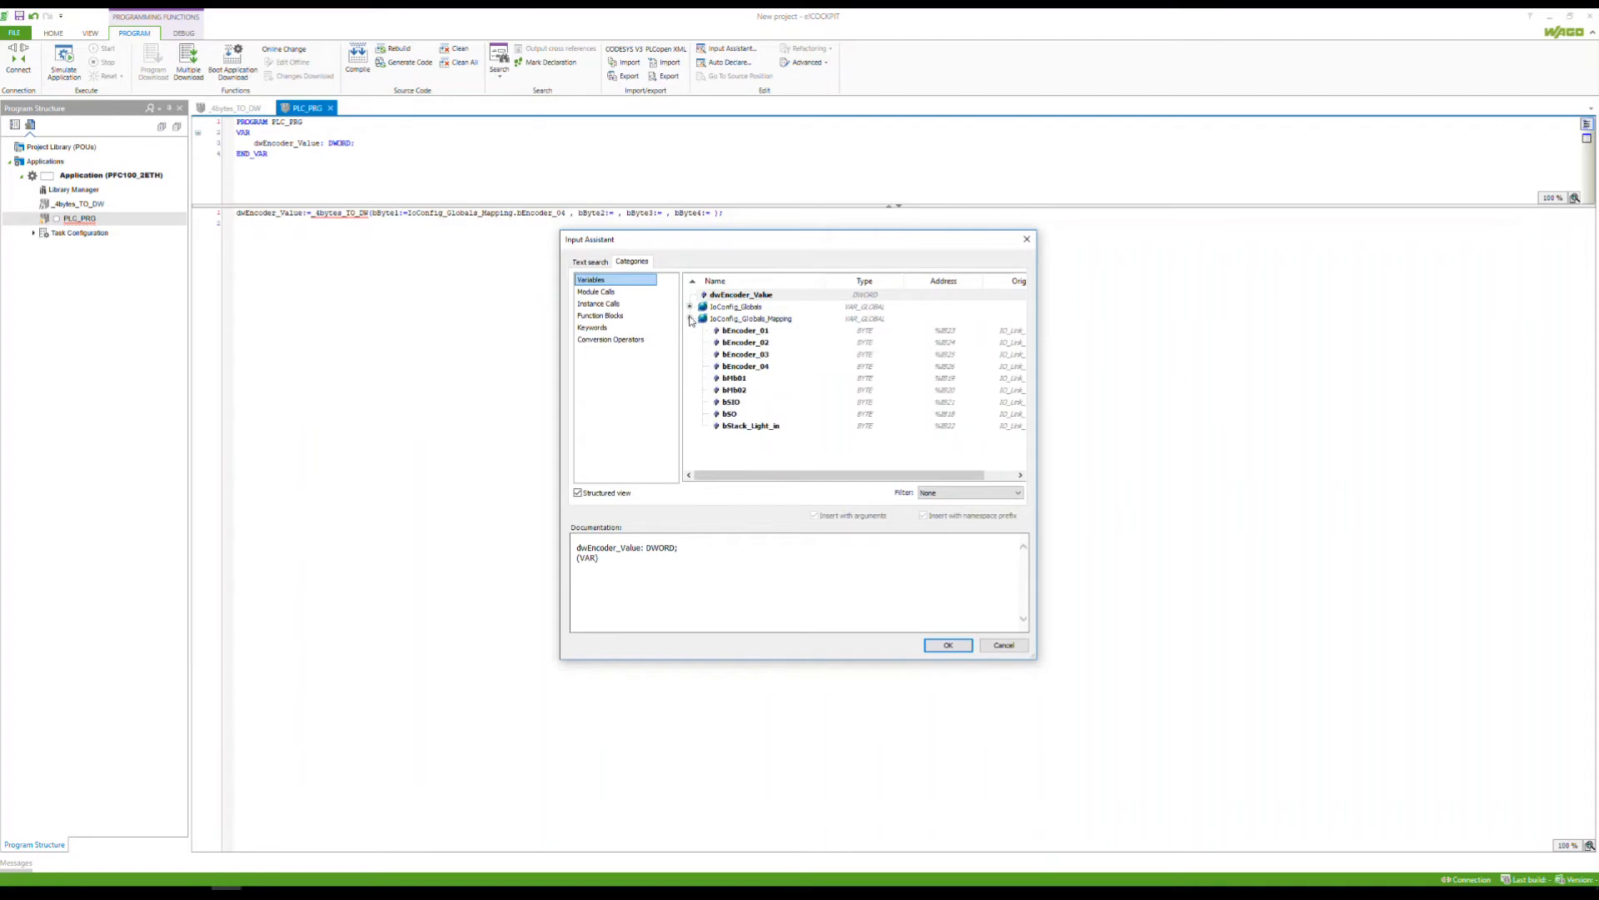
click(761, 355)
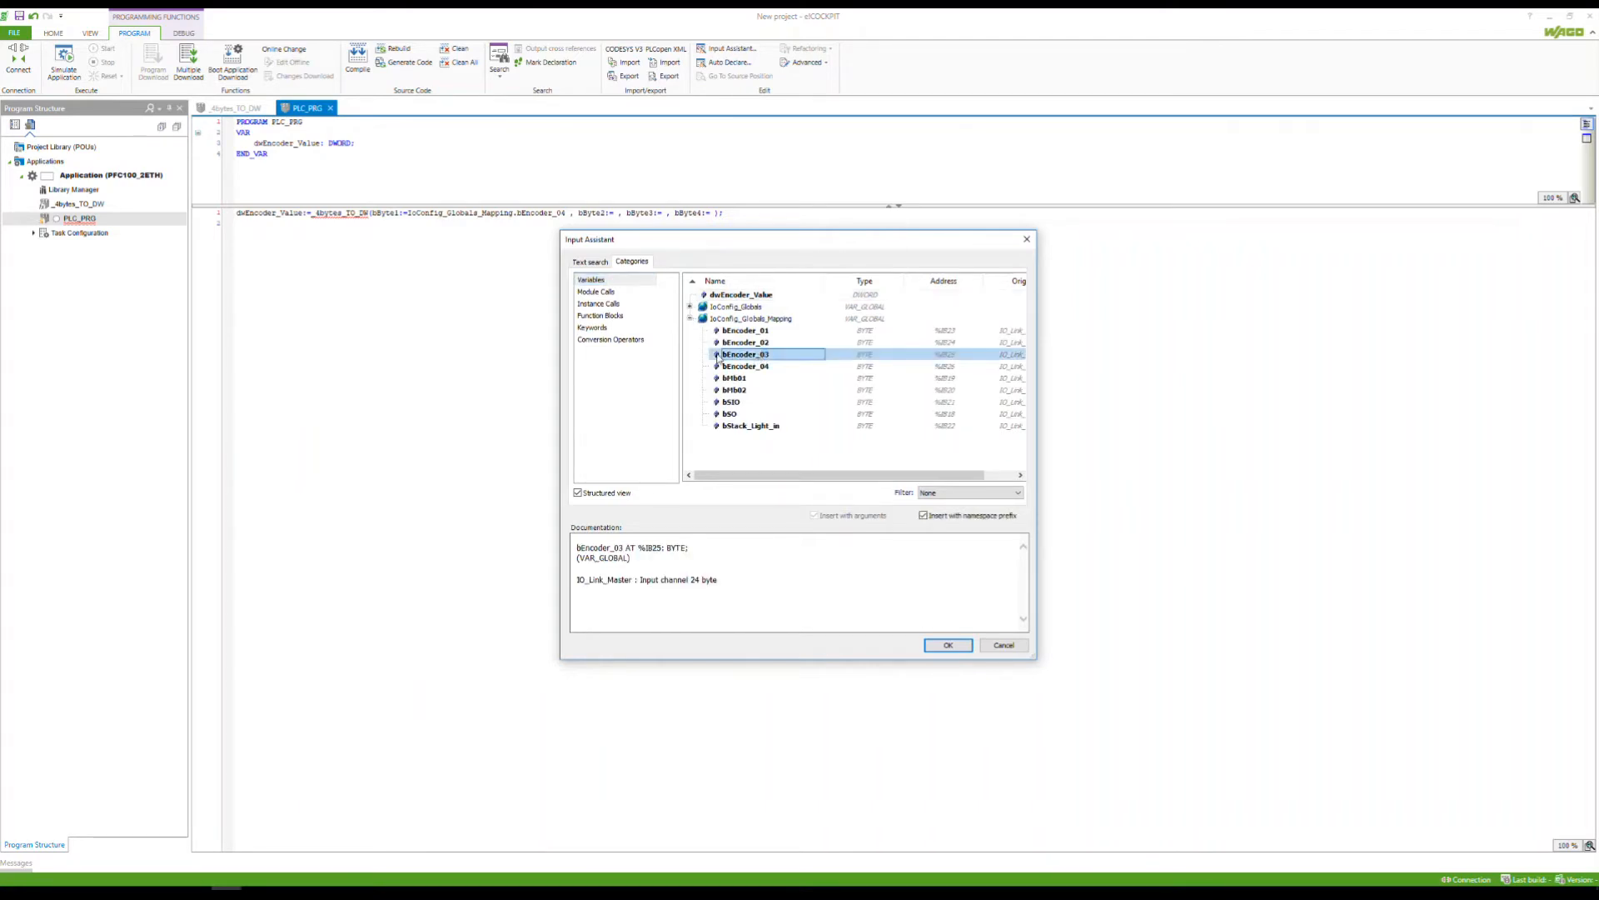
click(943, 644)
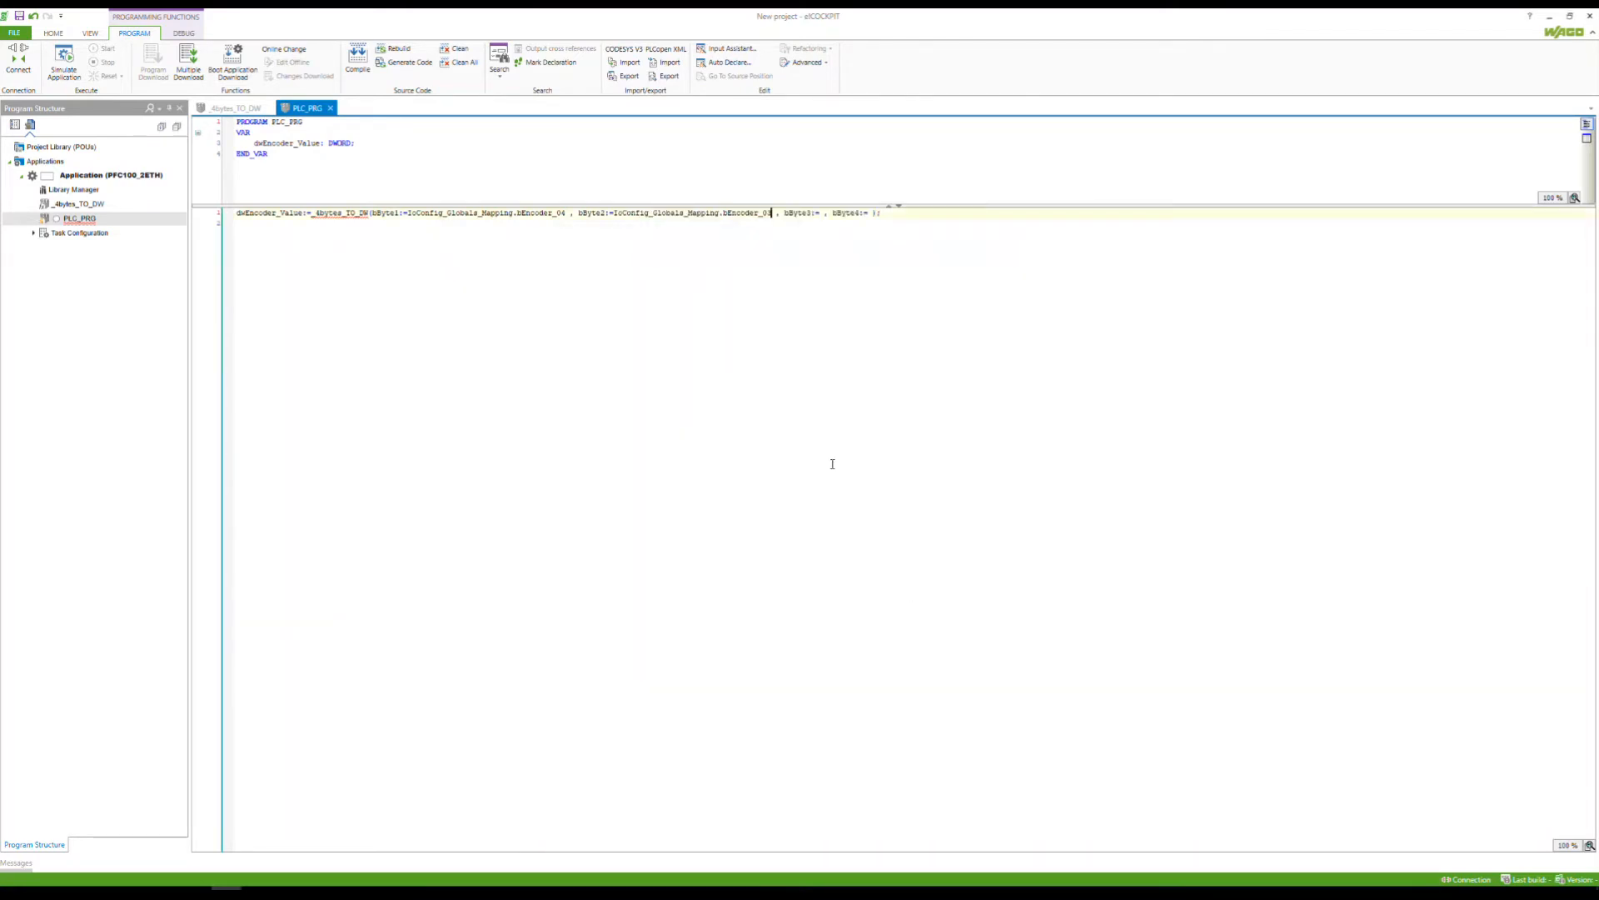
Assign bEncoder_02 from IoConfig_Globals_Mapping to the call's bByte3 input
click(818, 213)
key(F2)
click(690, 319)
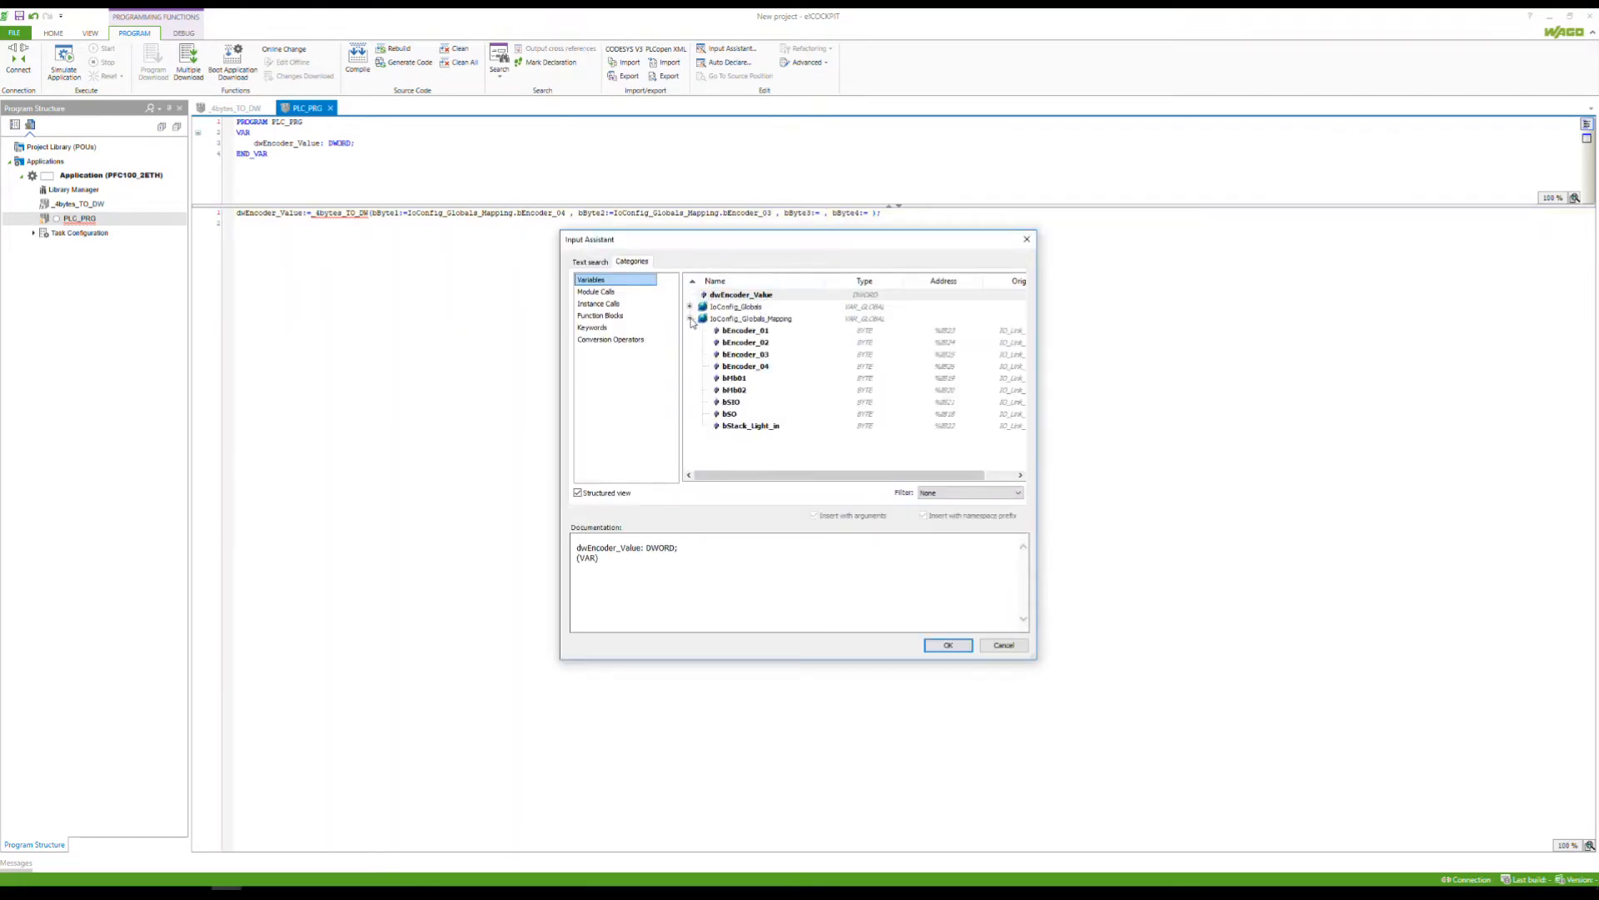
click(758, 343)
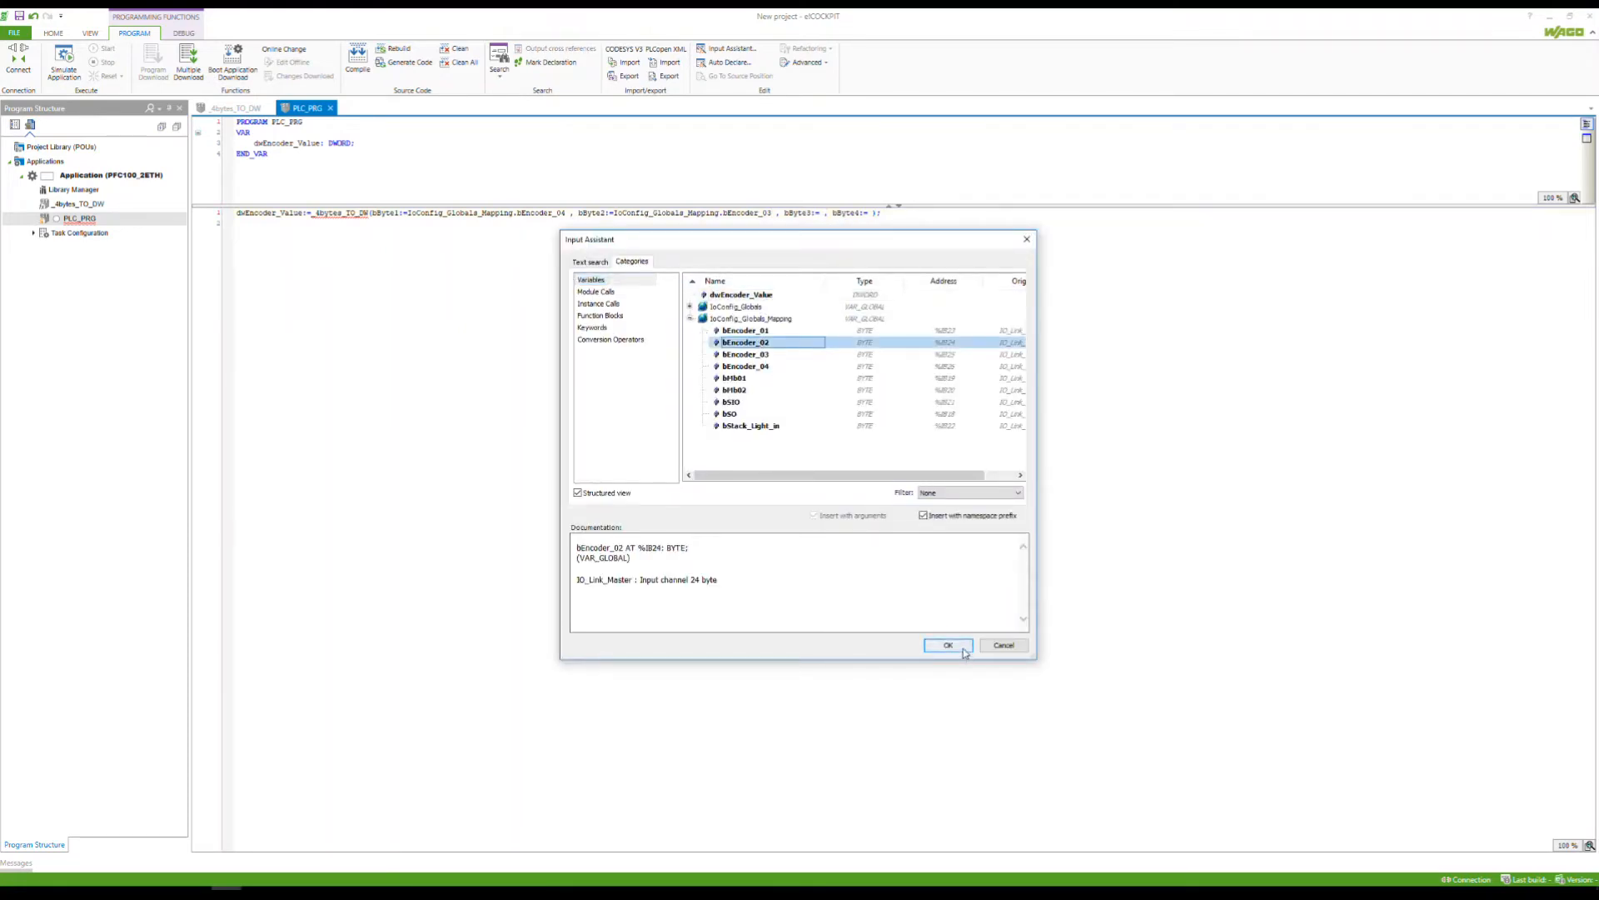
click(950, 645)
Assign bEncoder_01 from IoConfig_Globals_Mapping to the call's bByte4 input
click(1030, 213)
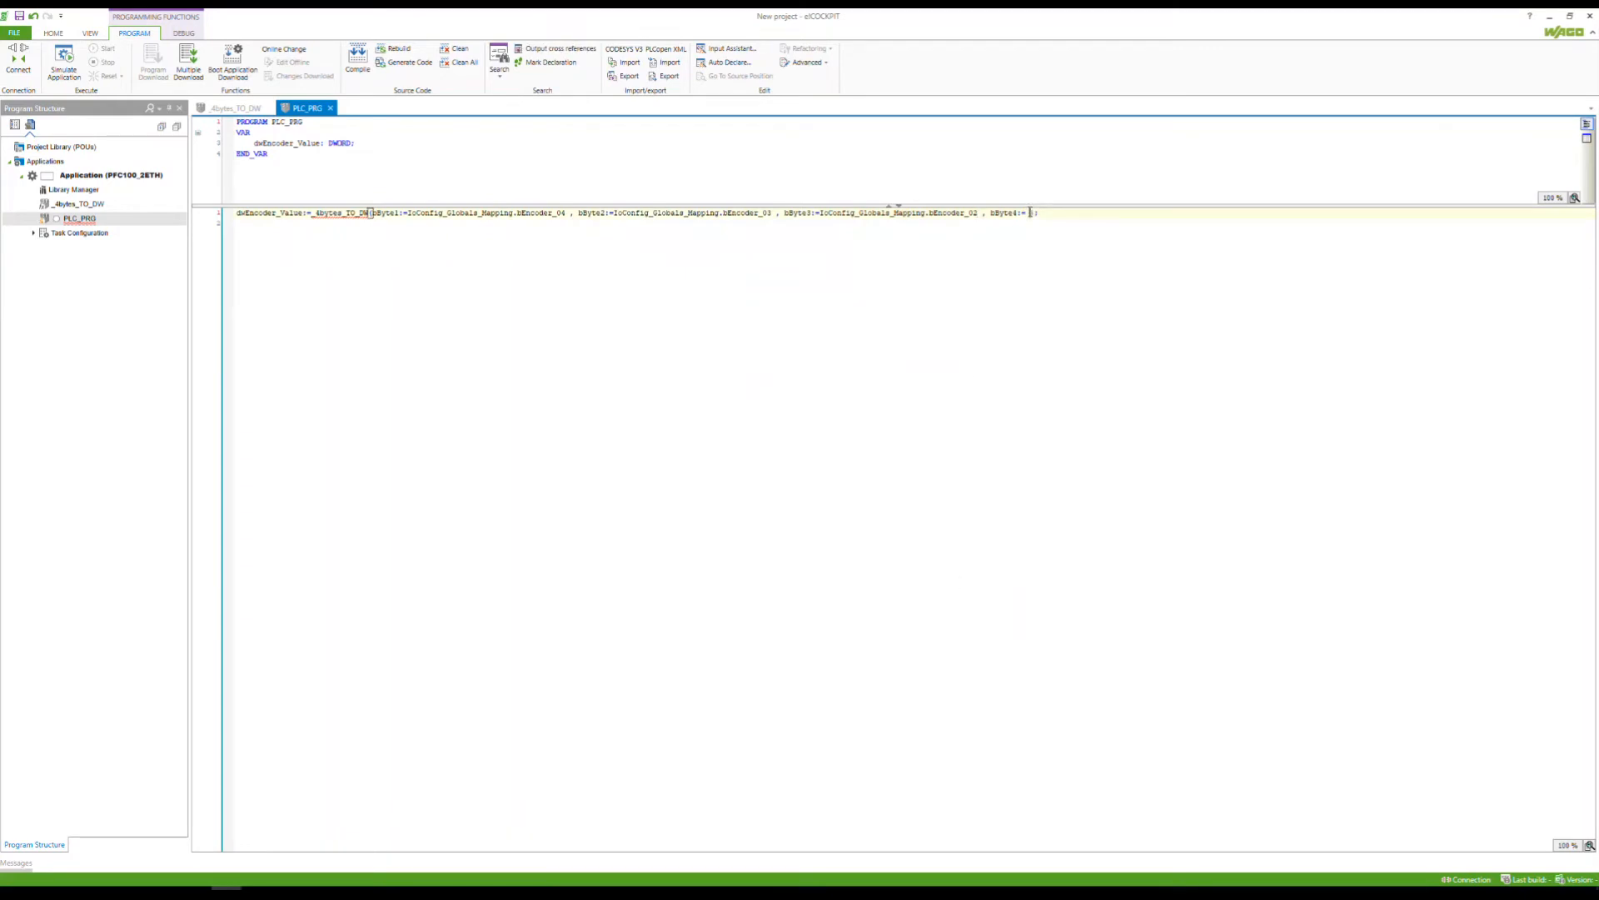
key(F2)
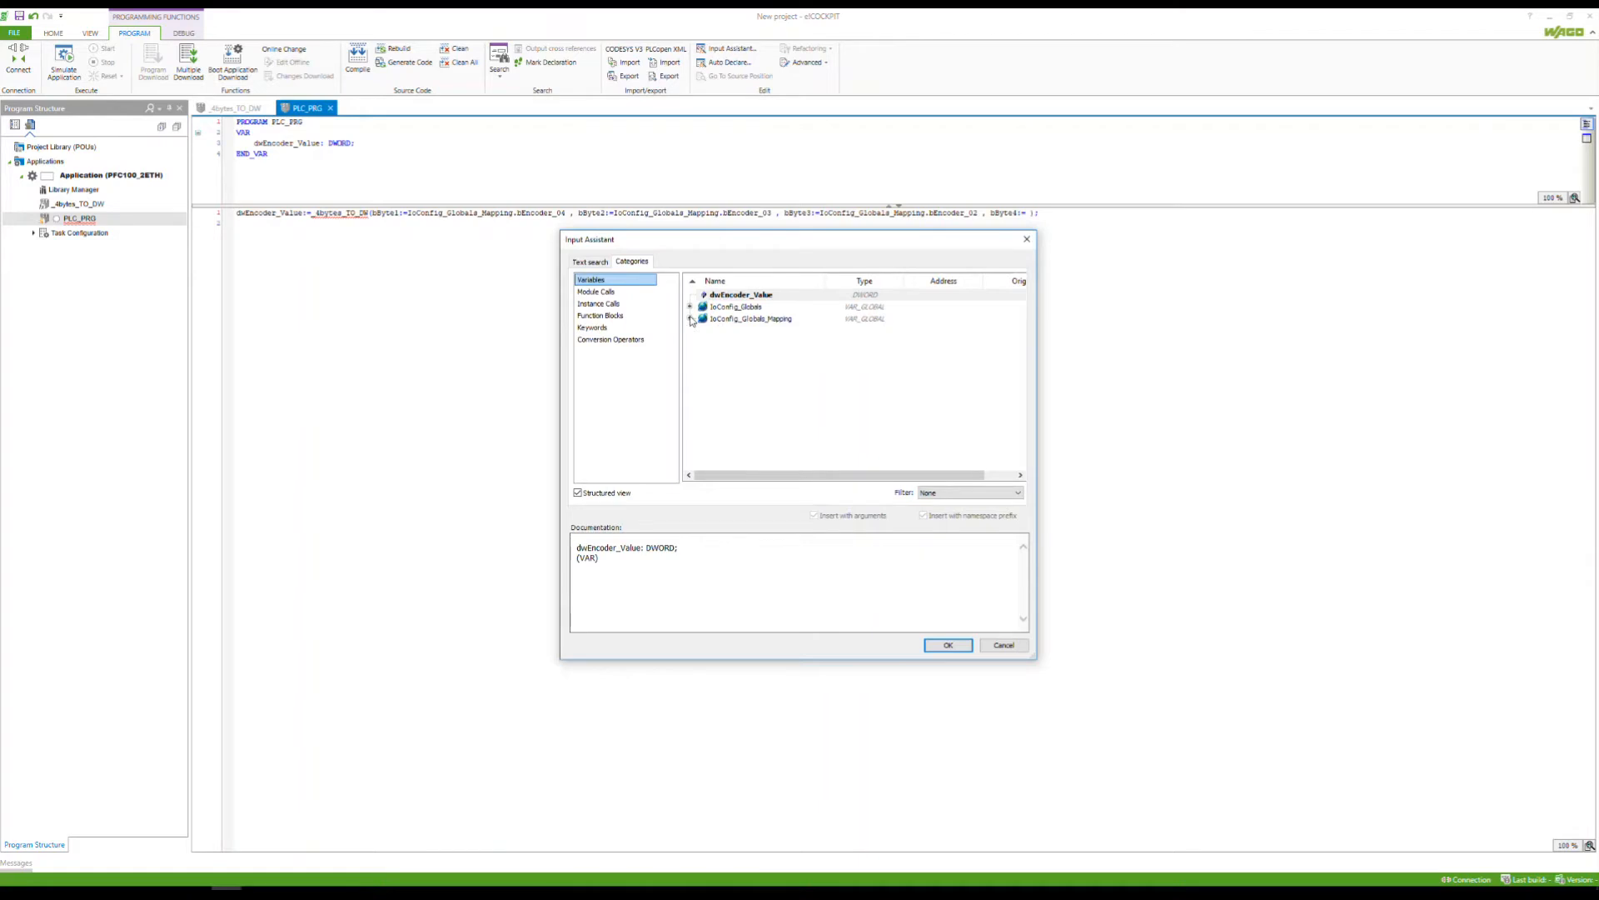
click(690, 319)
click(733, 332)
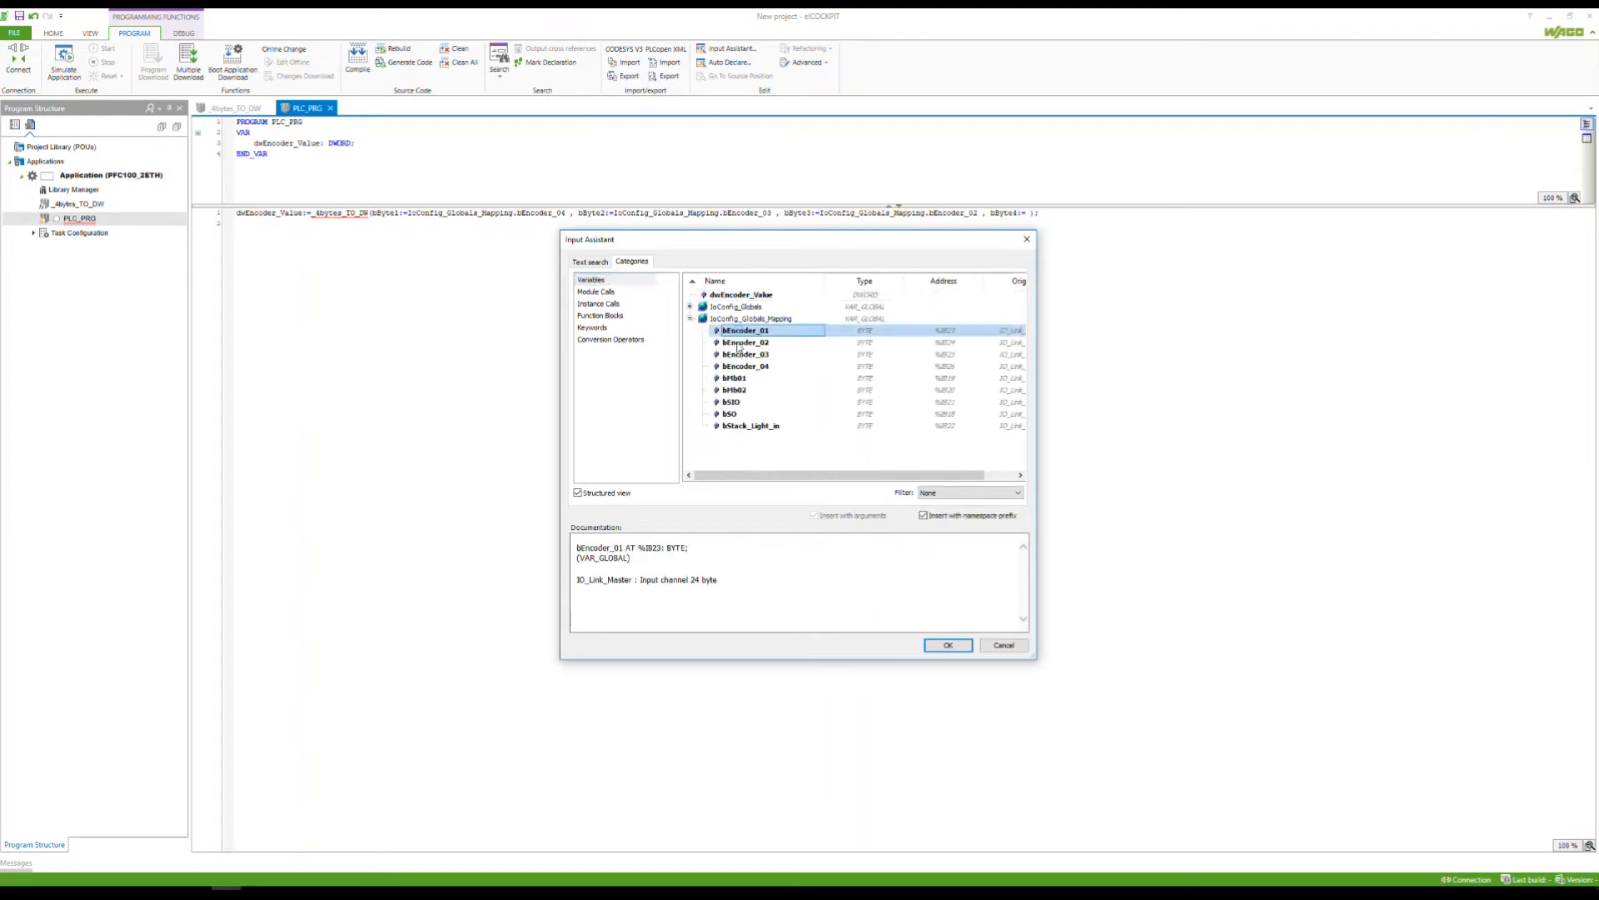
click(946, 647)
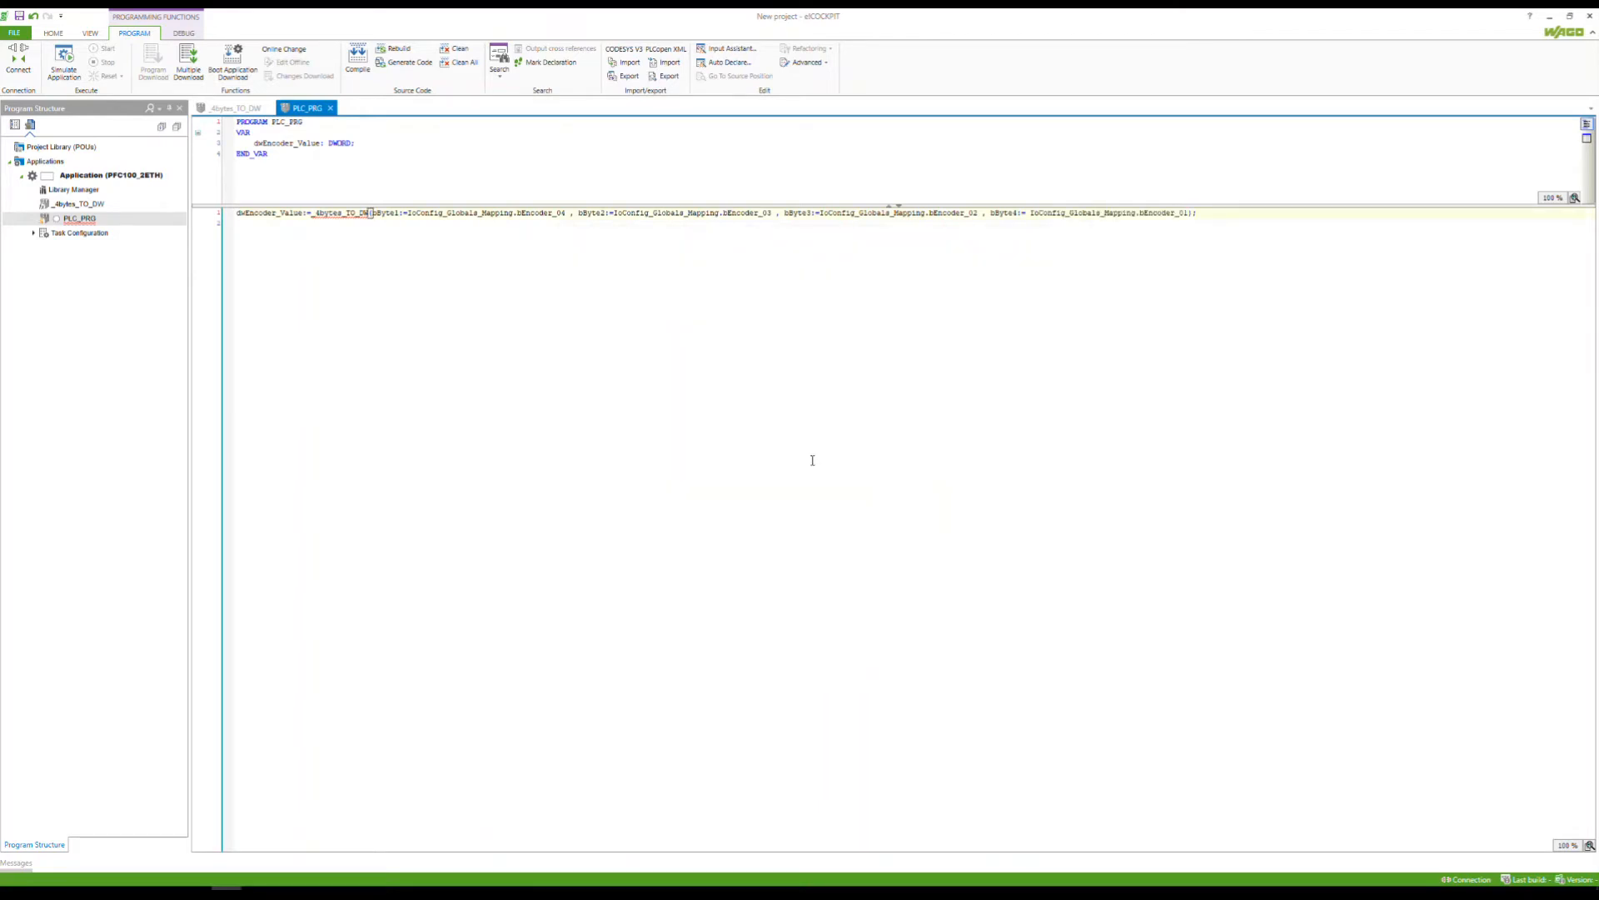
click(527, 446)
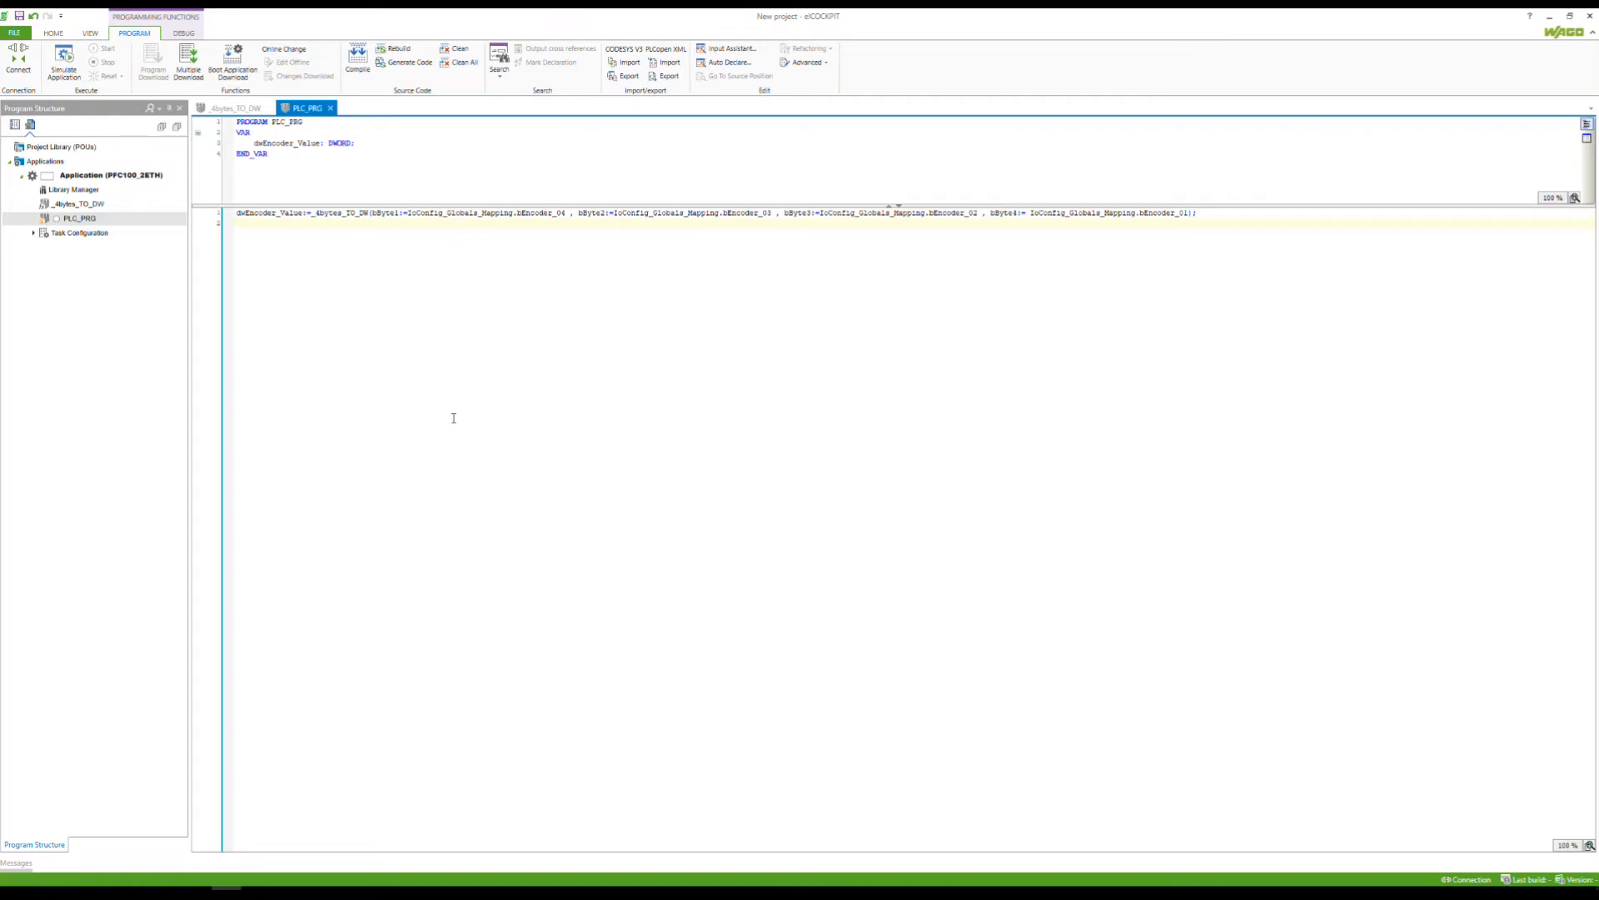
Compile the application and display the build messages
key(F11)
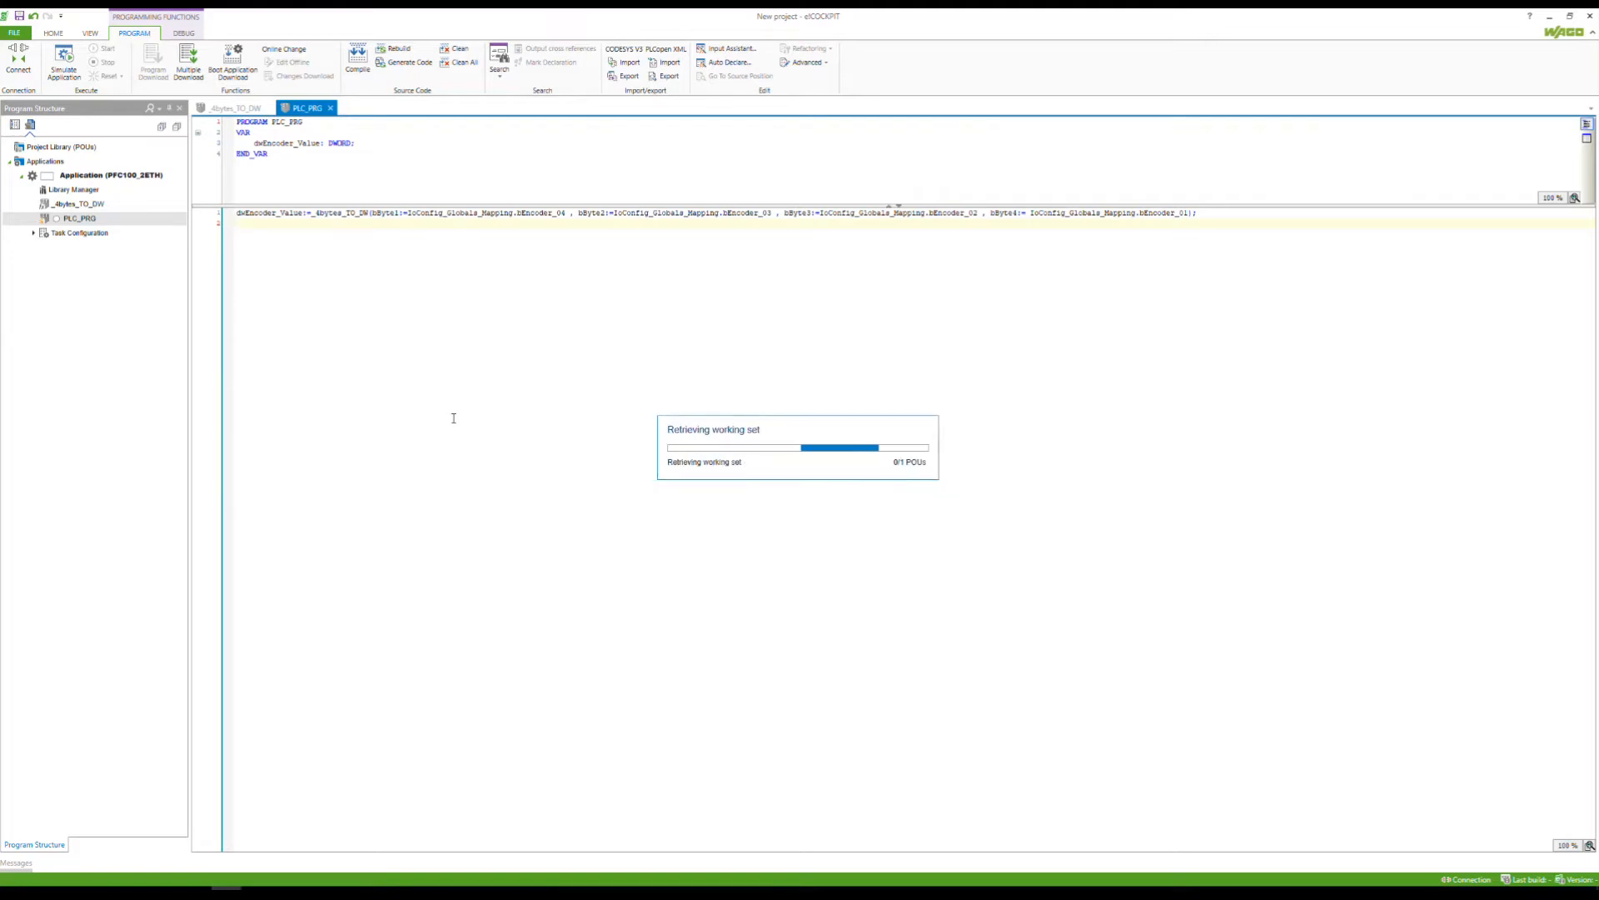
click(88, 35)
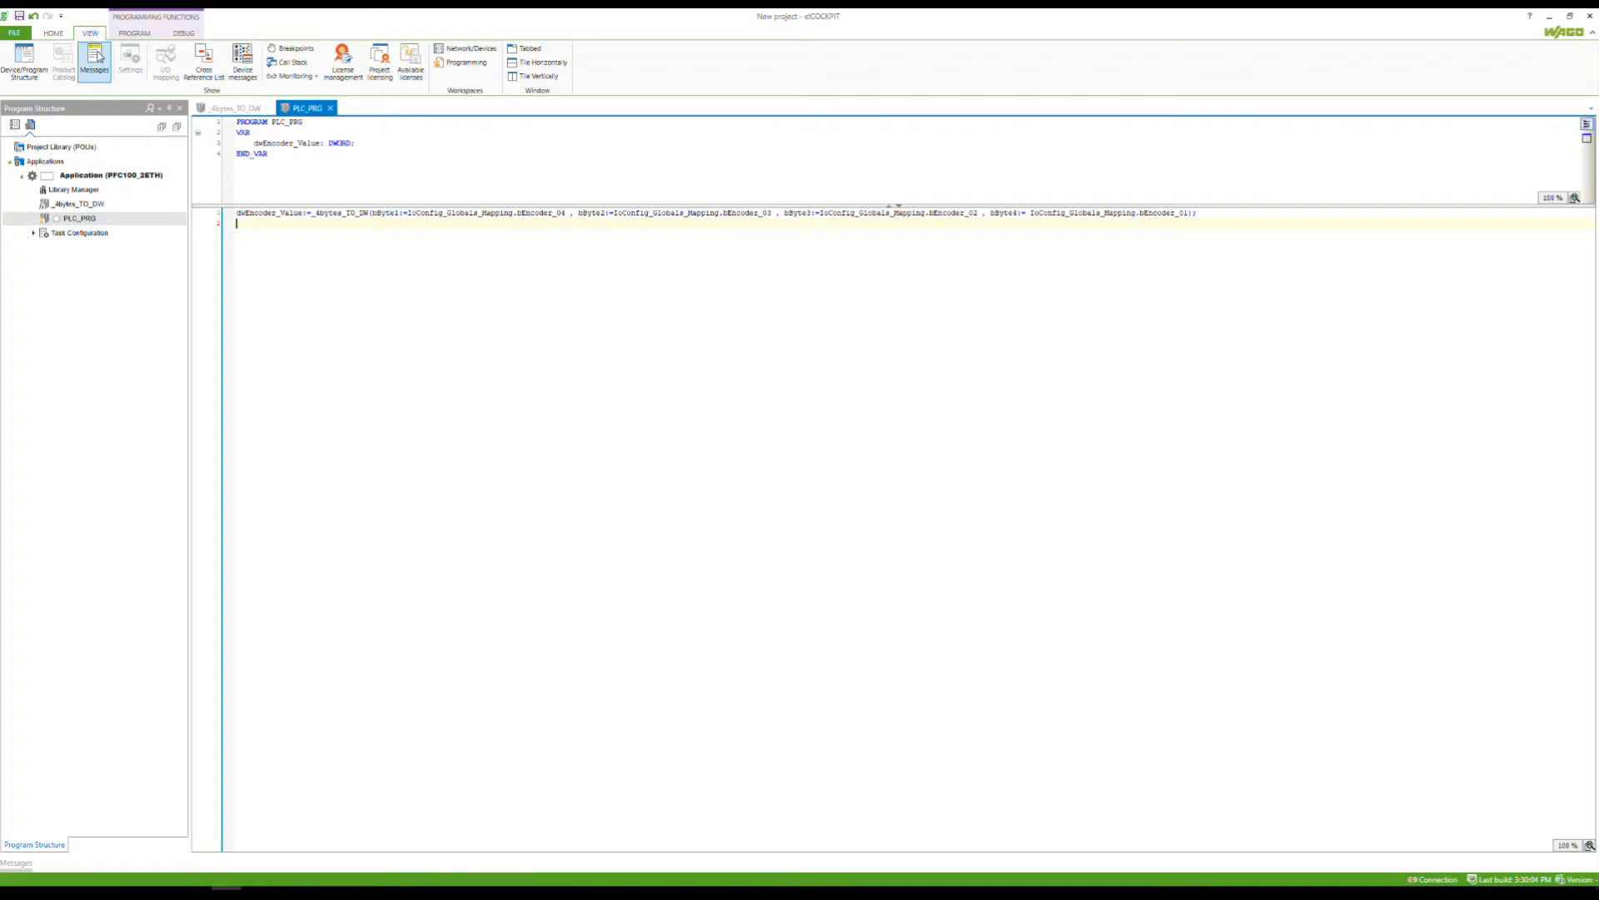
click(98, 57)
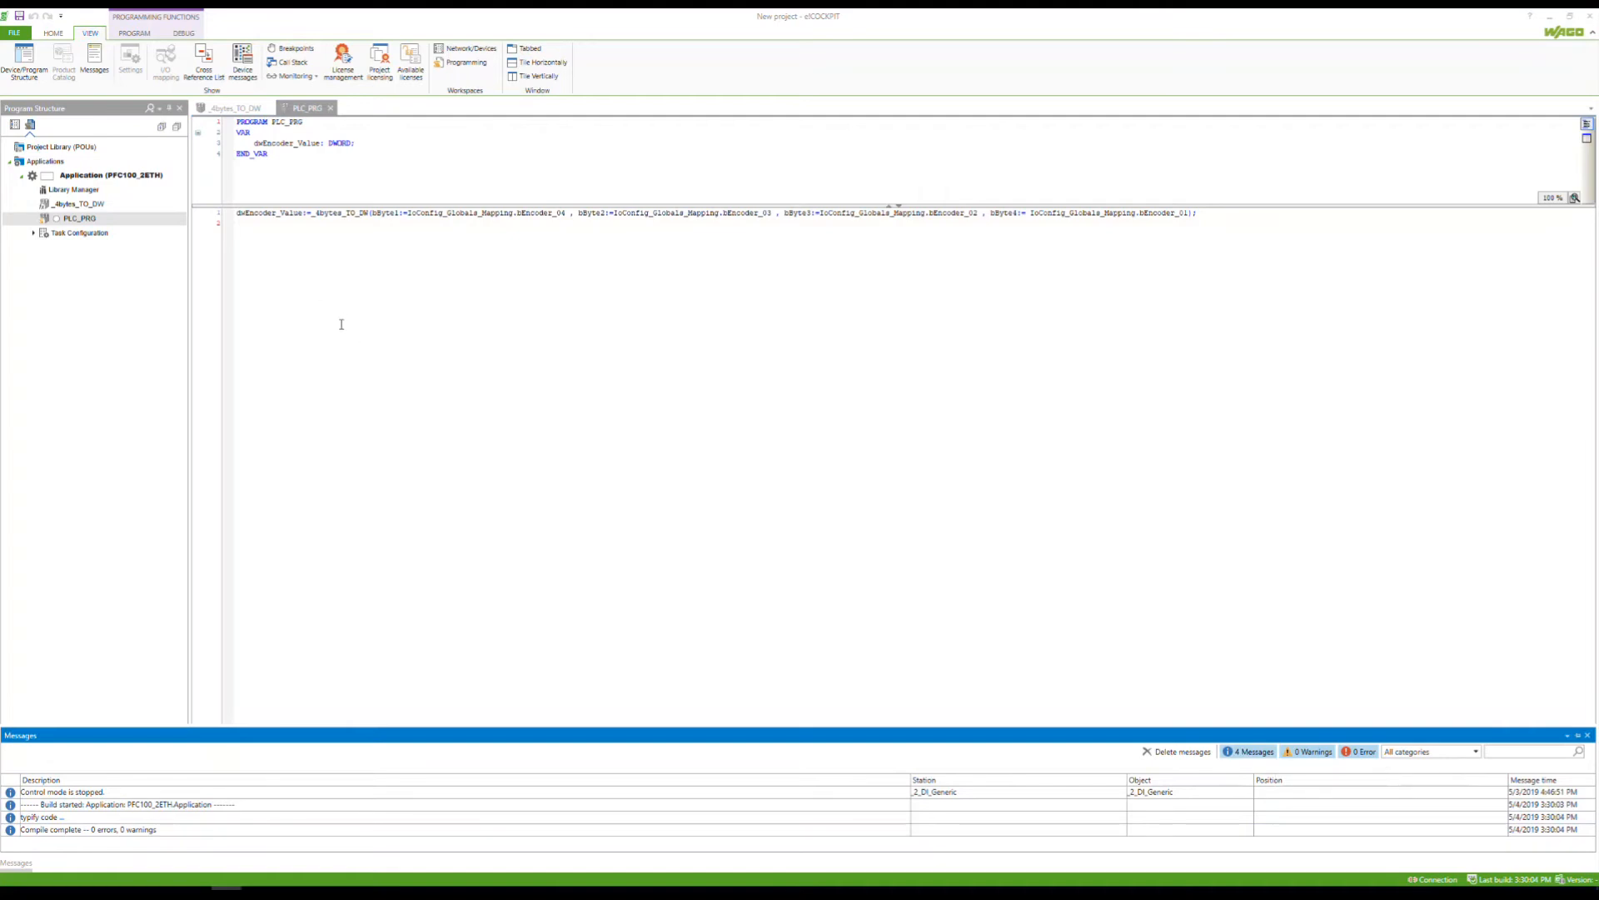
Connect the PFC100_2ETH application to the PLC and download the latest code, replacing the existing application
click(79, 182)
right_click(79, 181)
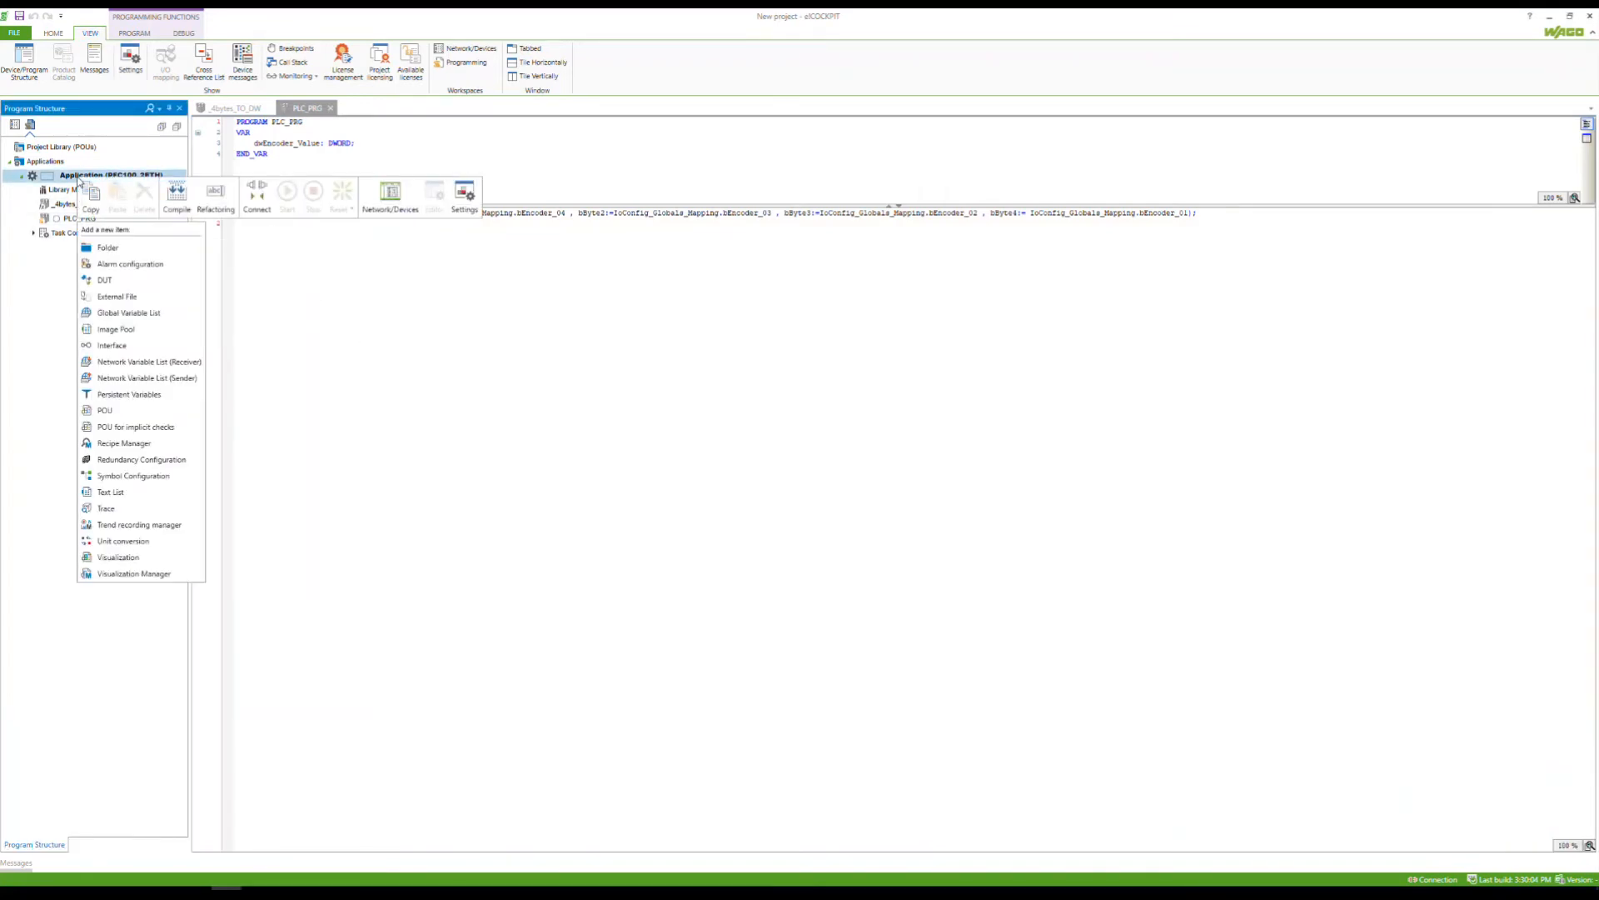
click(257, 200)
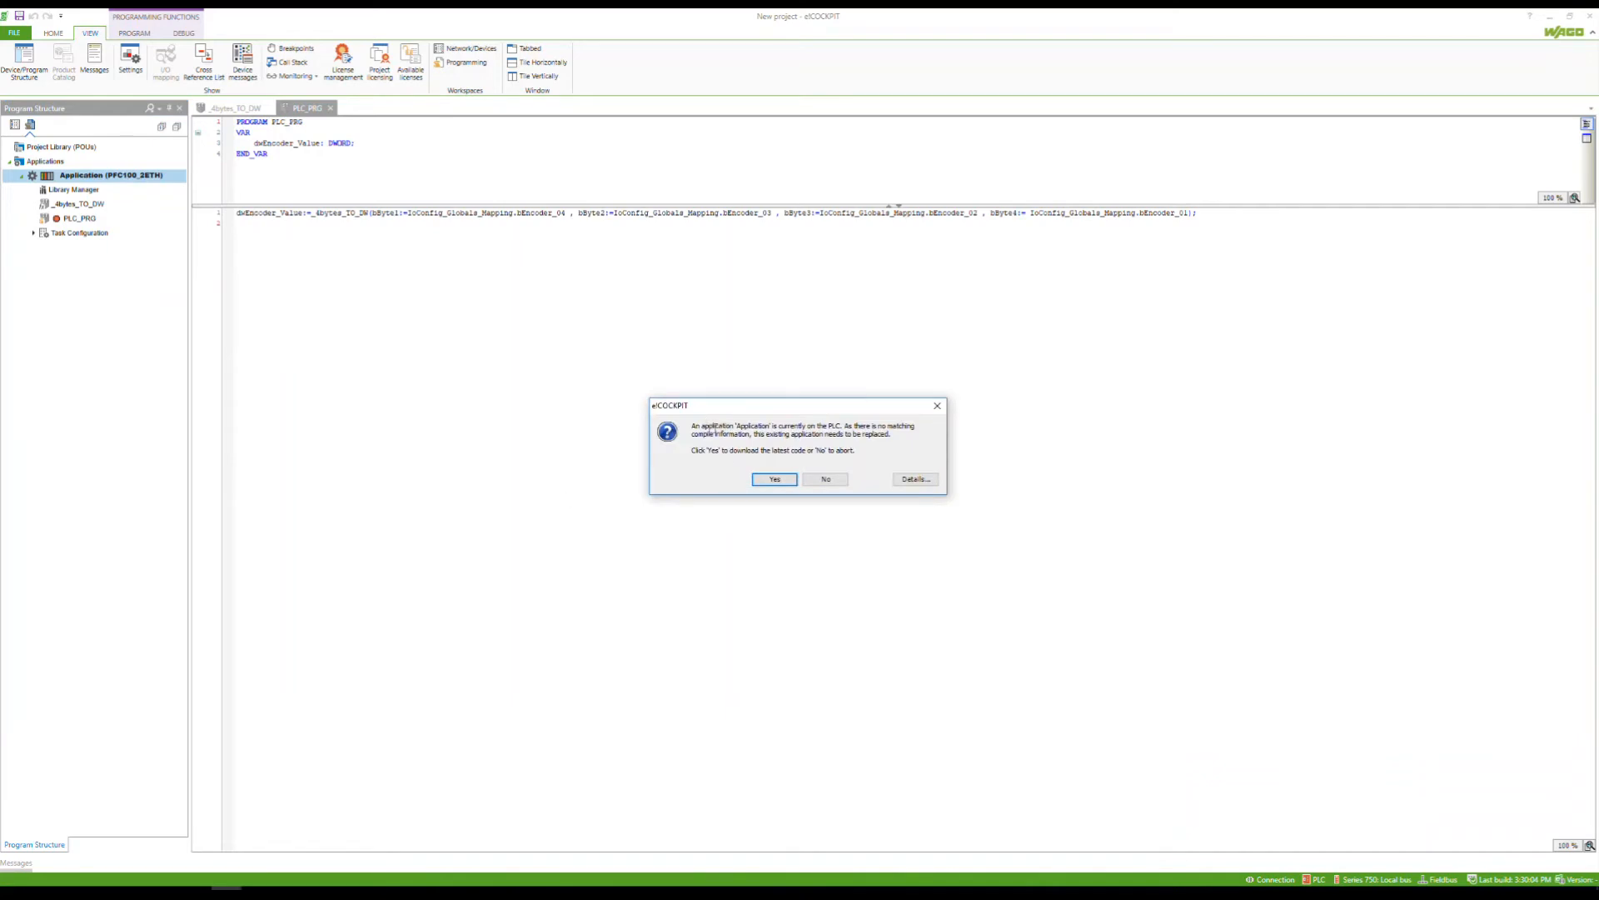
click(776, 480)
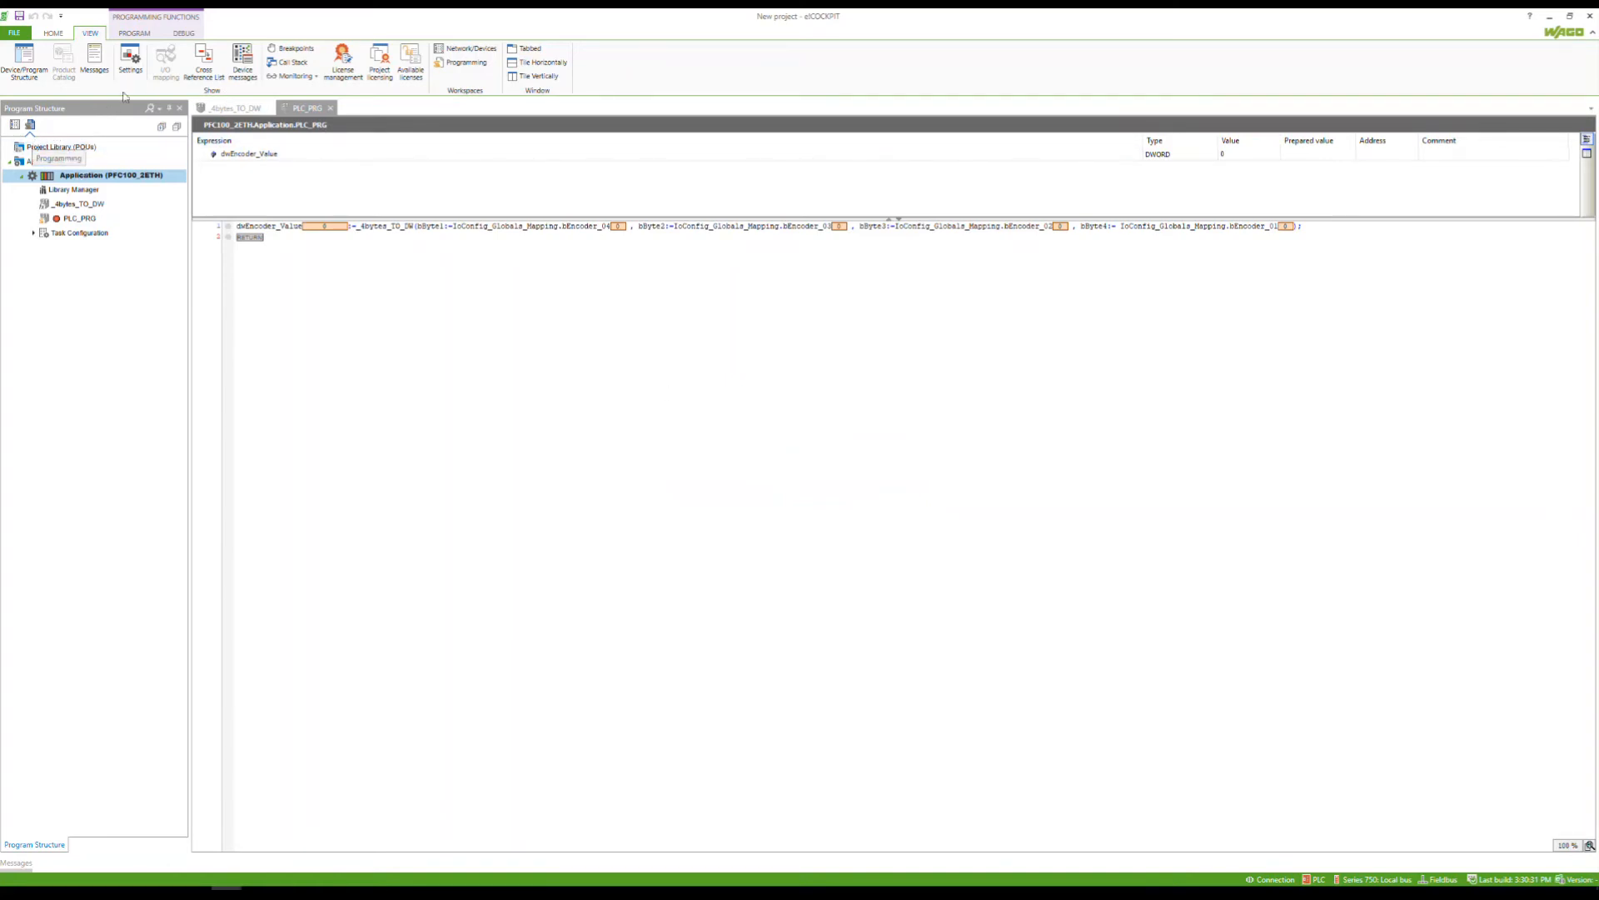
Start the application on the PLC and dismiss the target's notification
click(144, 35)
click(107, 49)
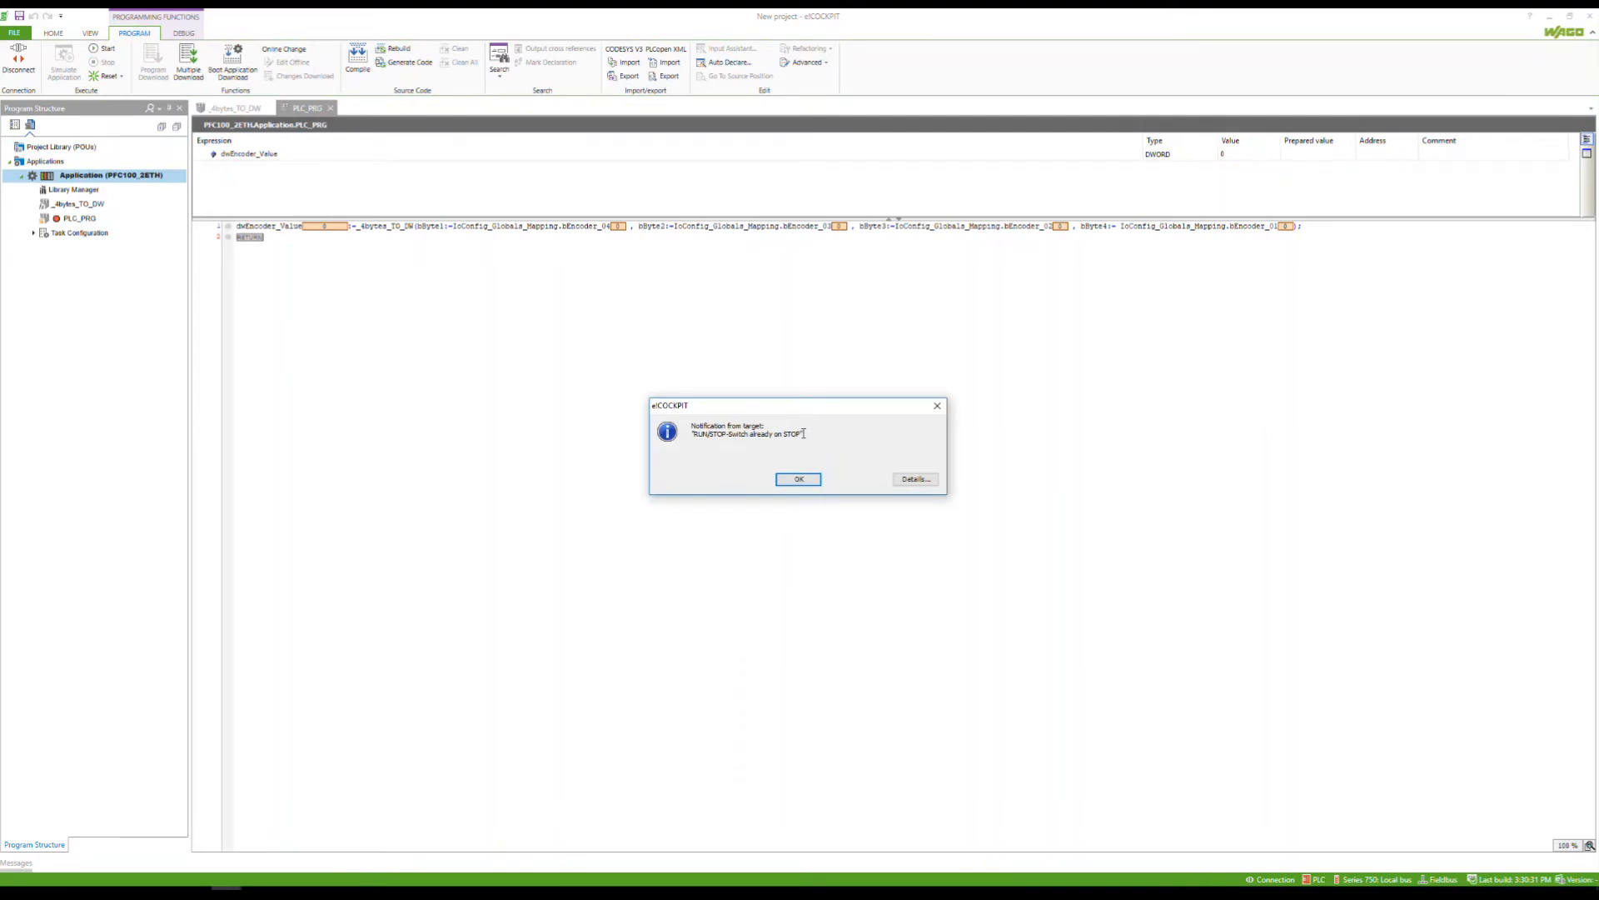
click(806, 479)
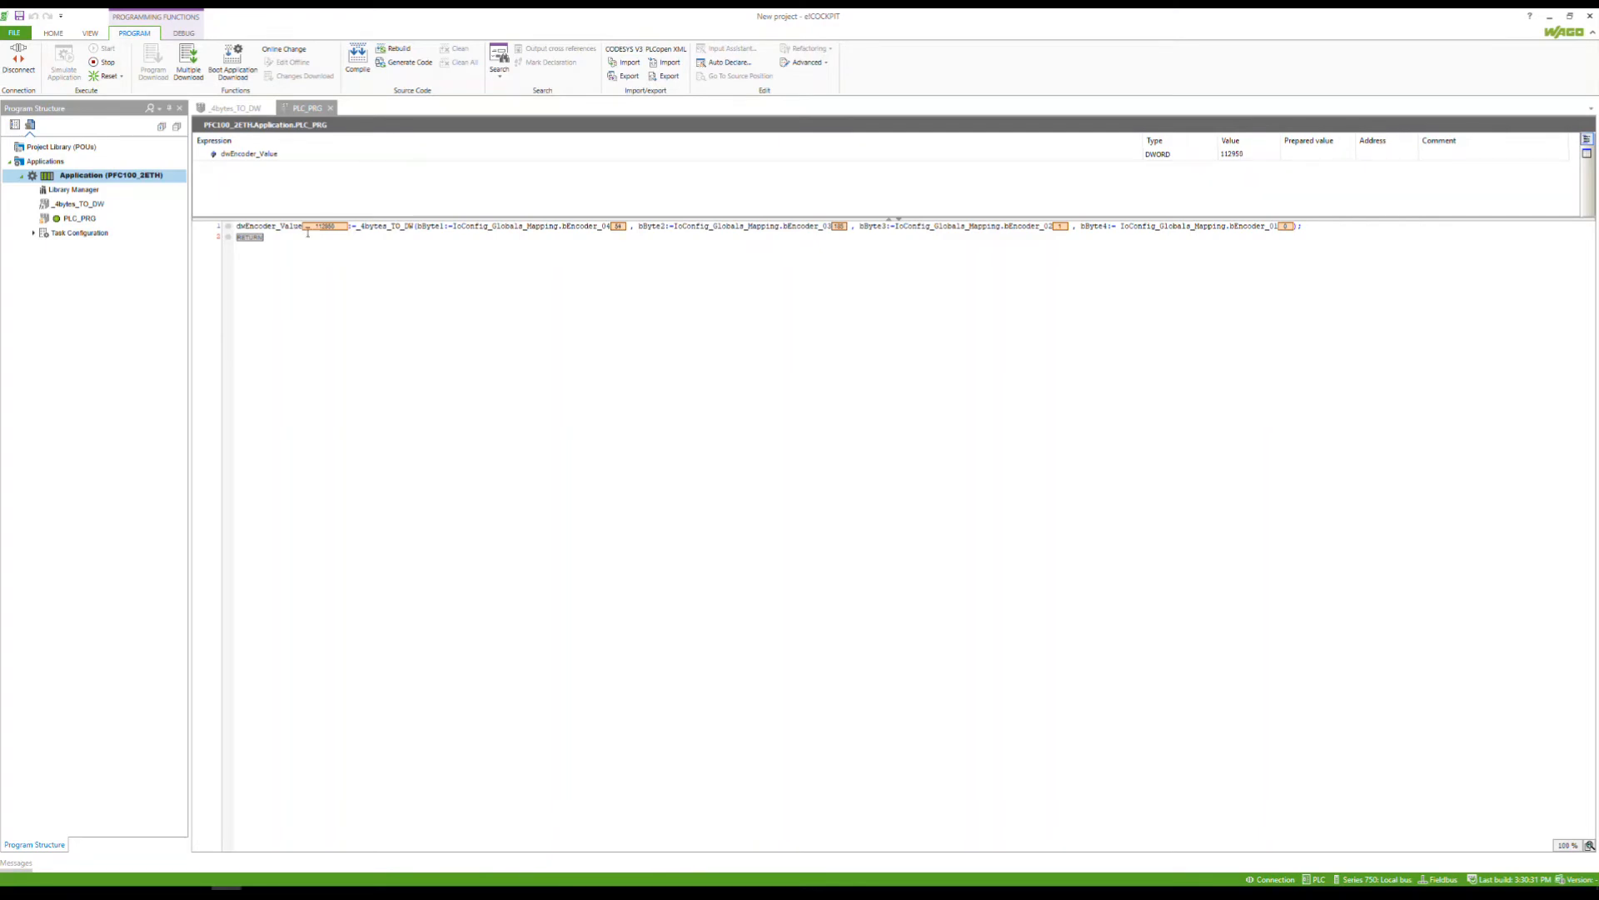
Disconnect from the PLC, add a visualization named Visualization to the PFC100_2ETH application without symbol libraries, and open it
click(29, 68)
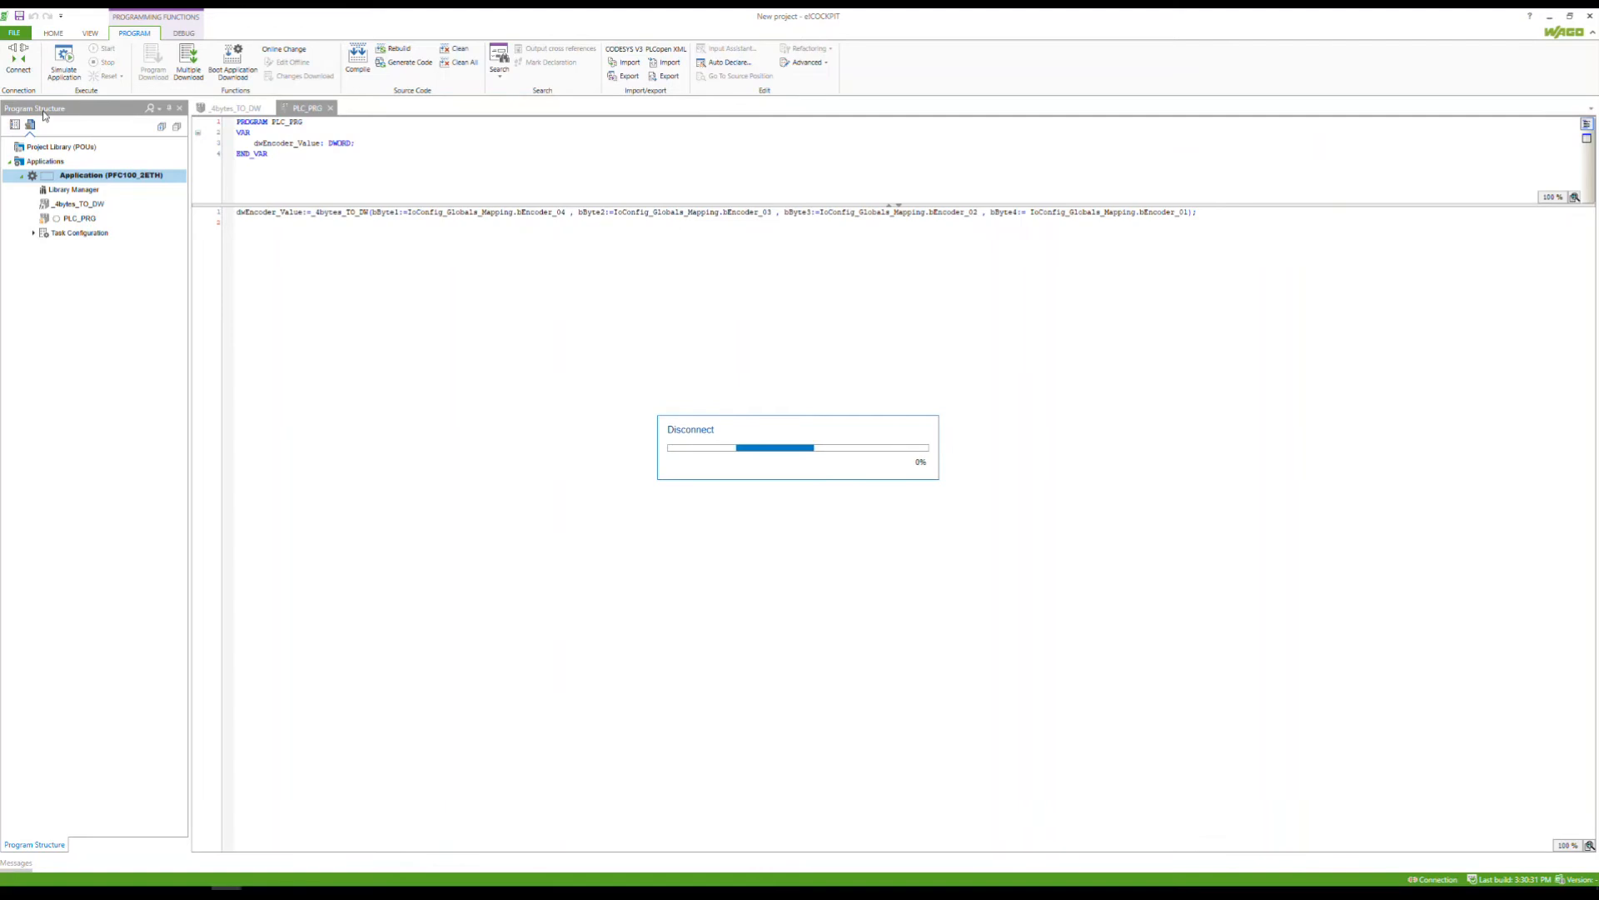
right_click(68, 177)
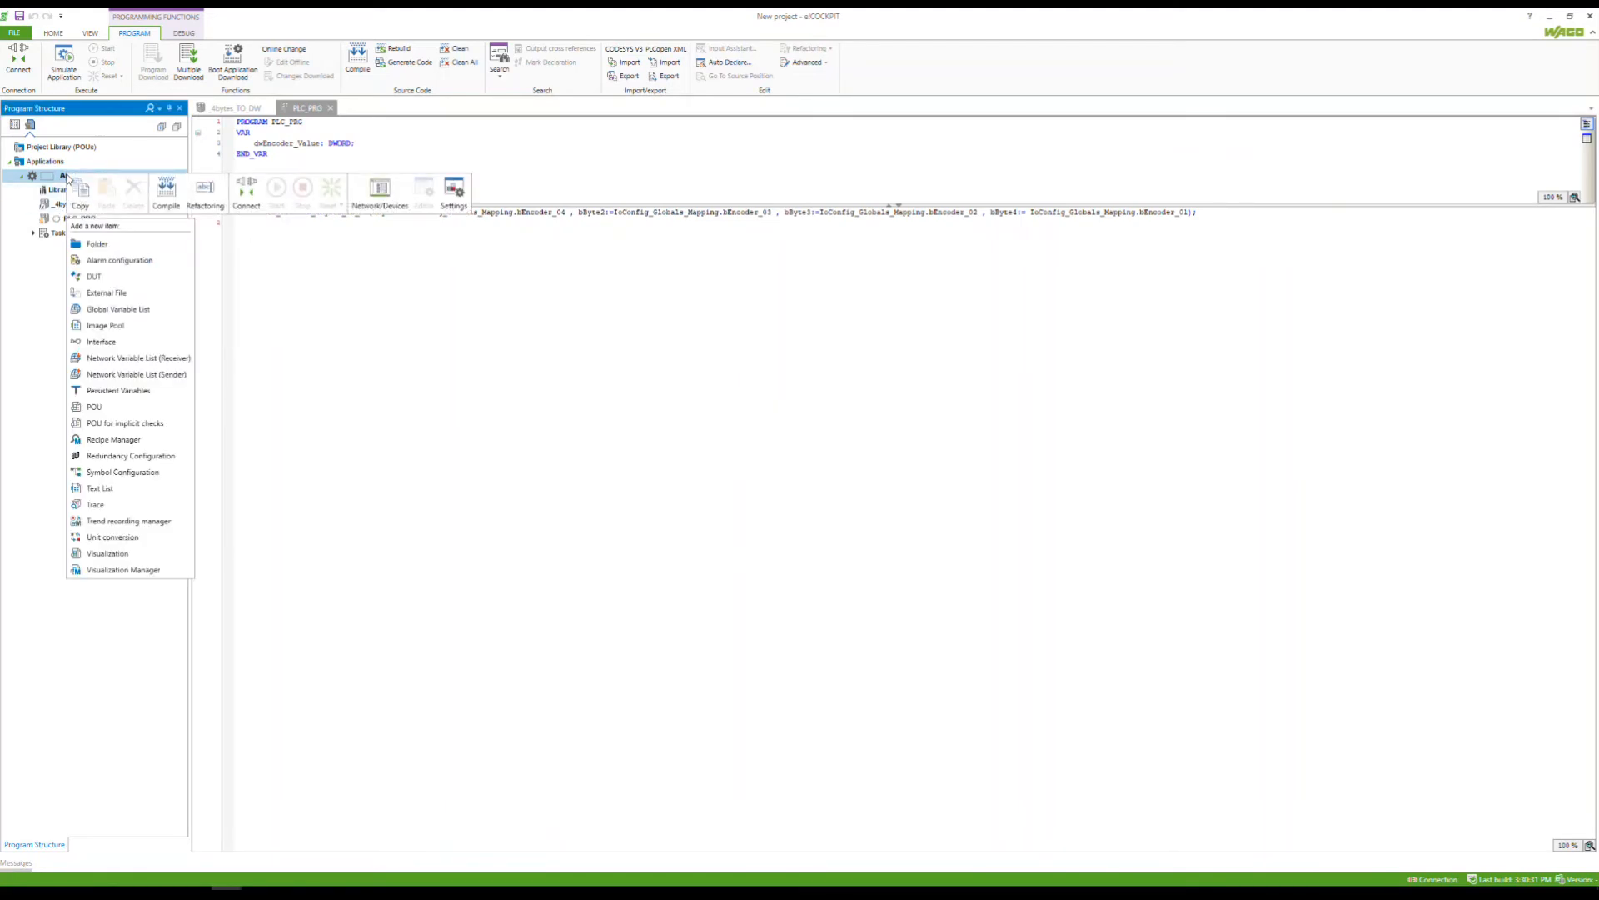
click(97, 556)
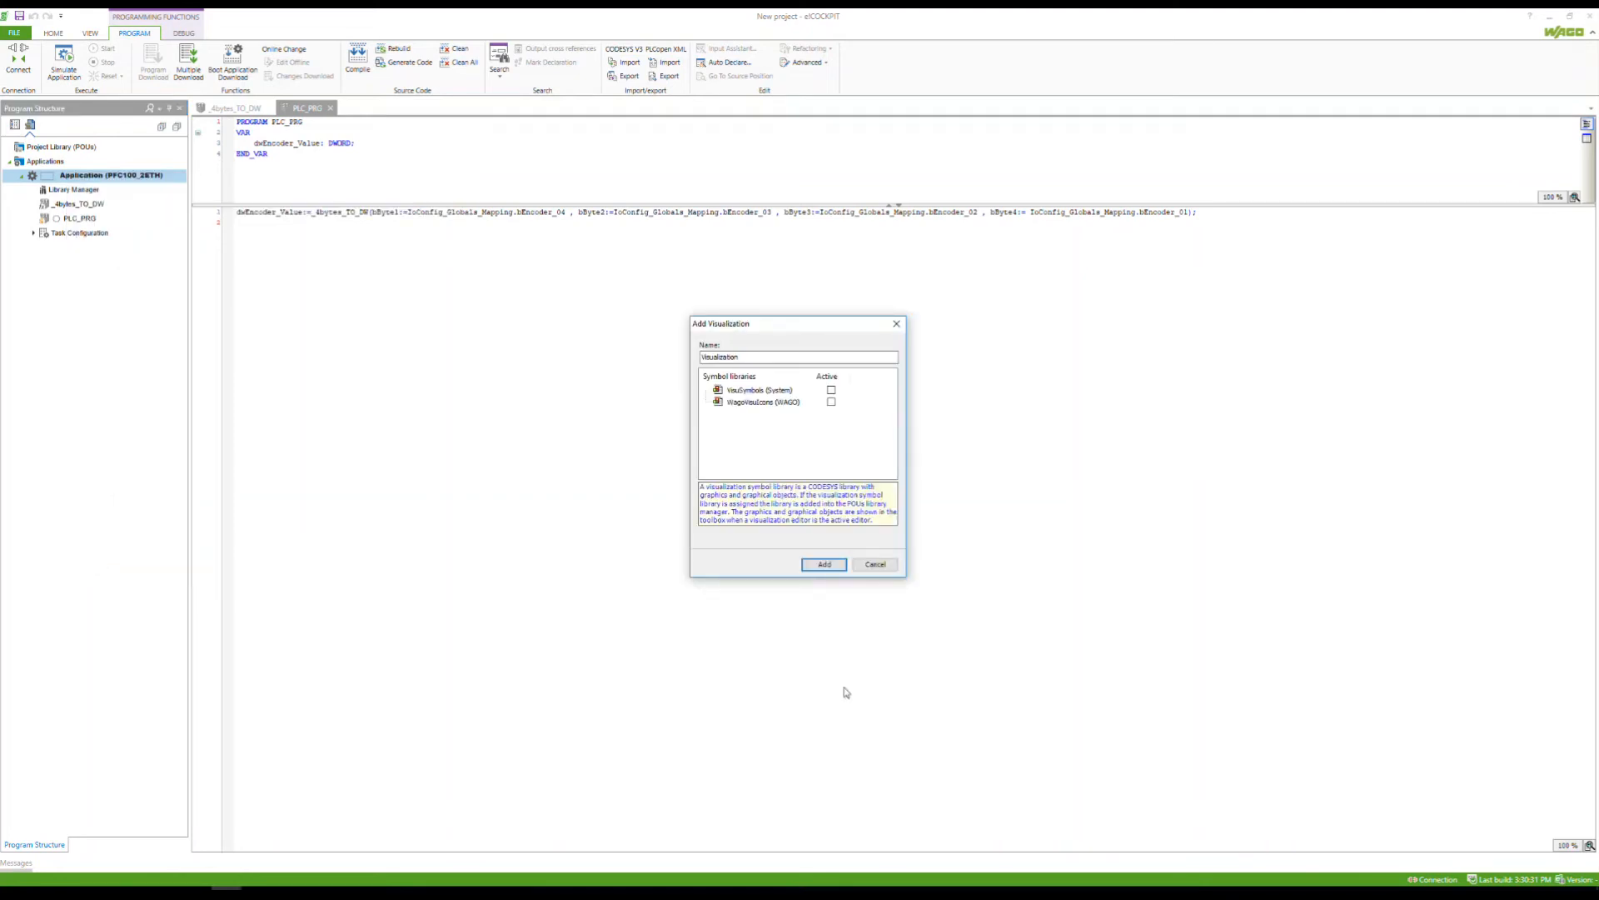
click(825, 565)
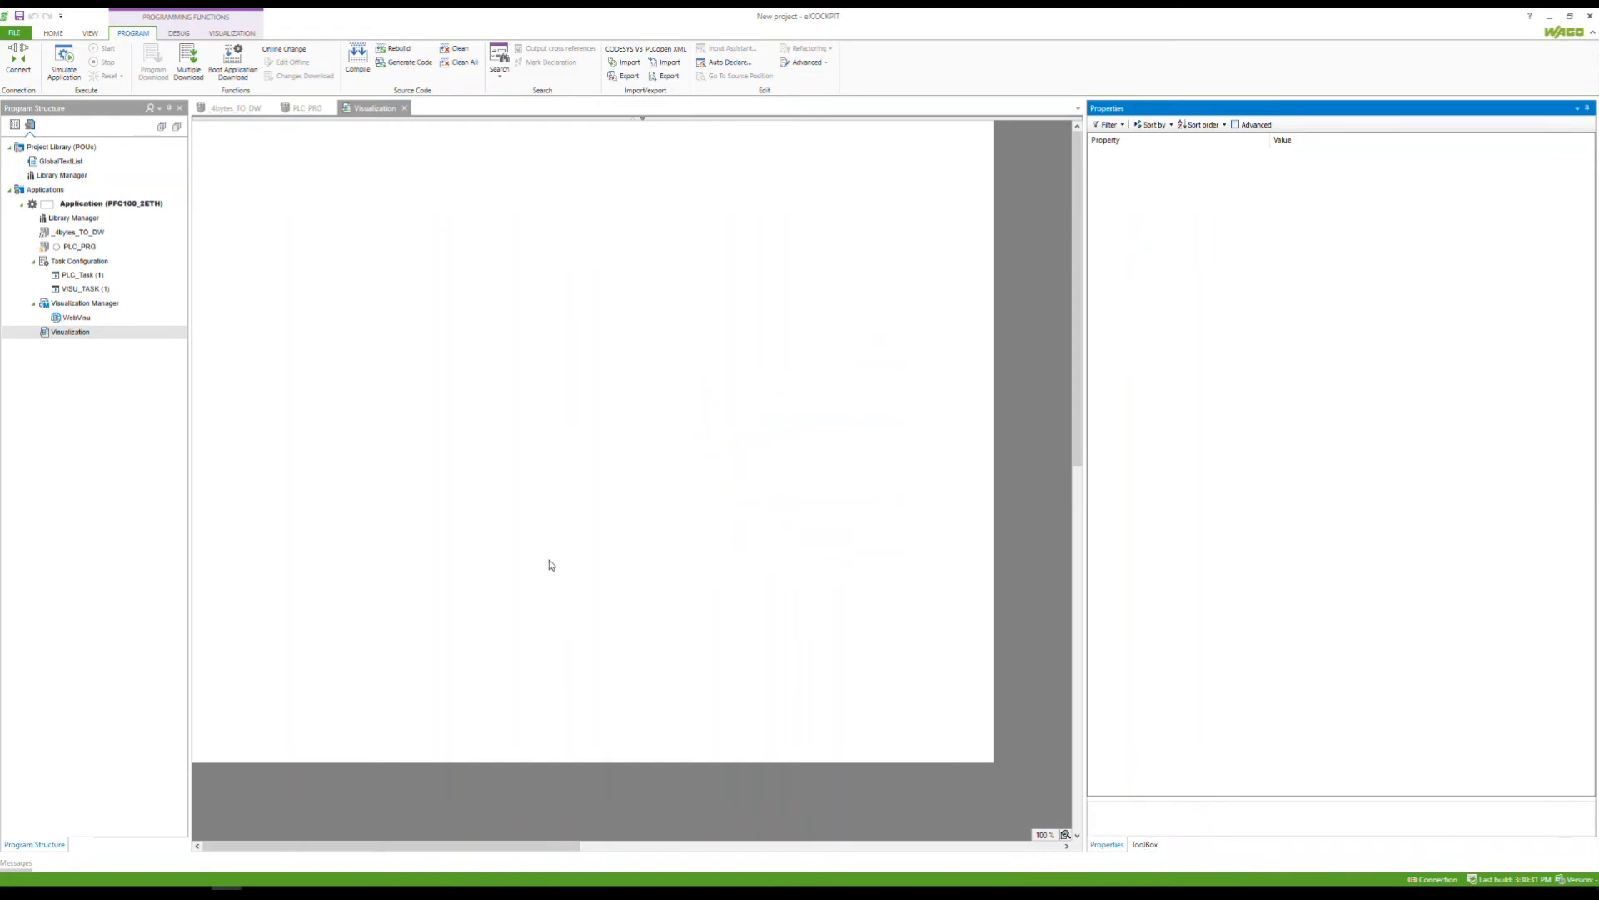
double_click(77, 335)
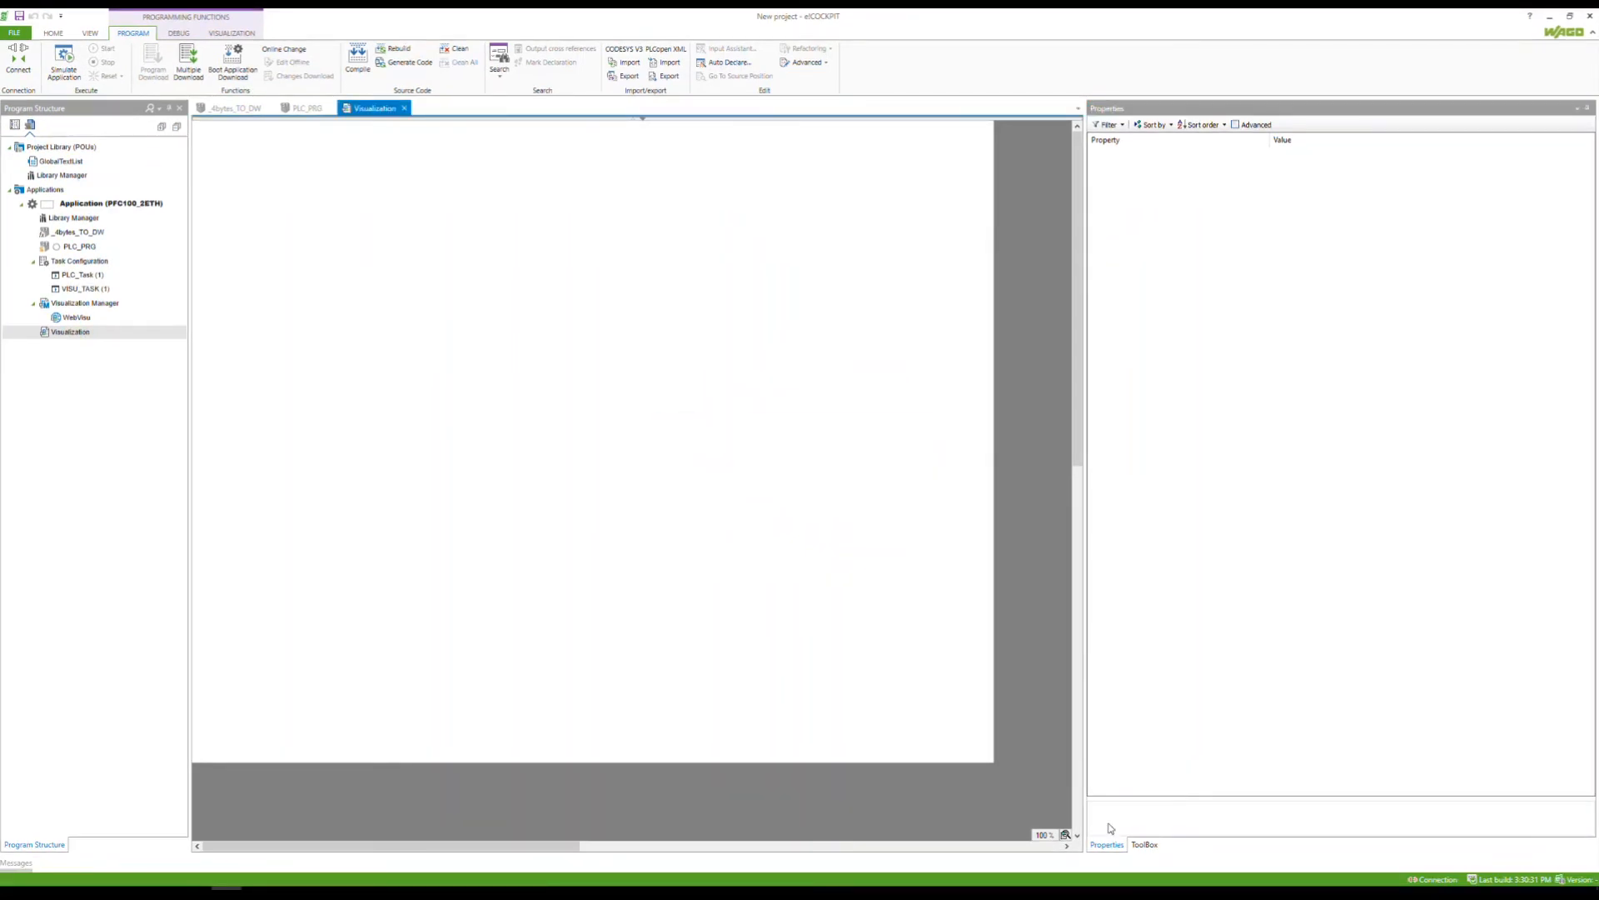
Place a Label element, about 150 by 30, in the upper-left corner of the visualization canvas
click(1146, 845)
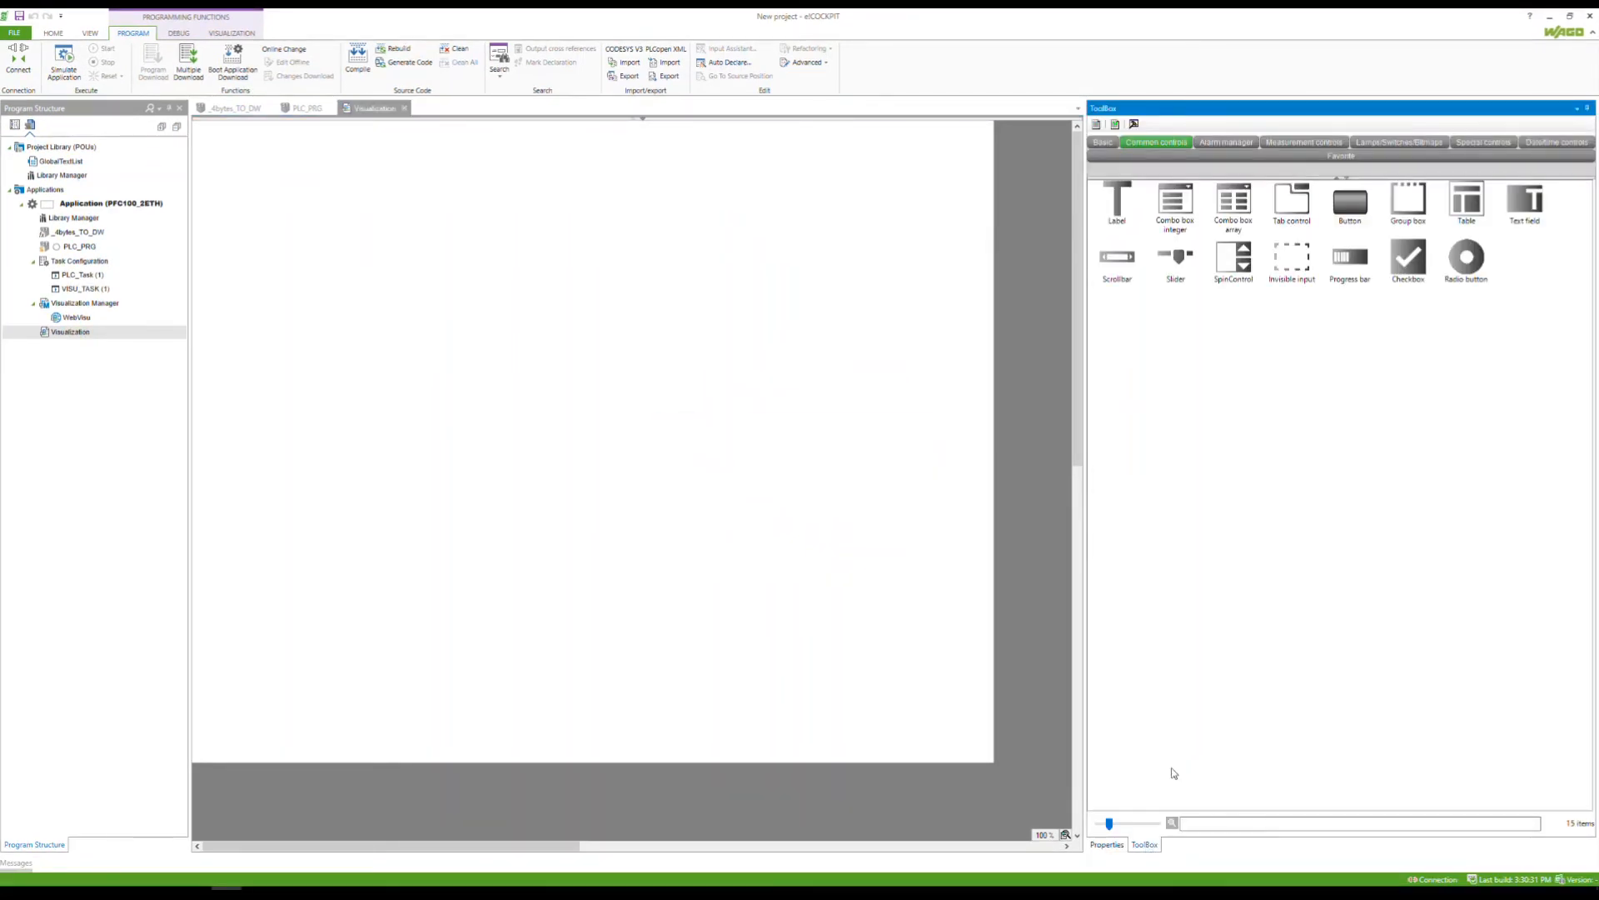
click(1124, 214)
drag(1124, 214, 236, 144)
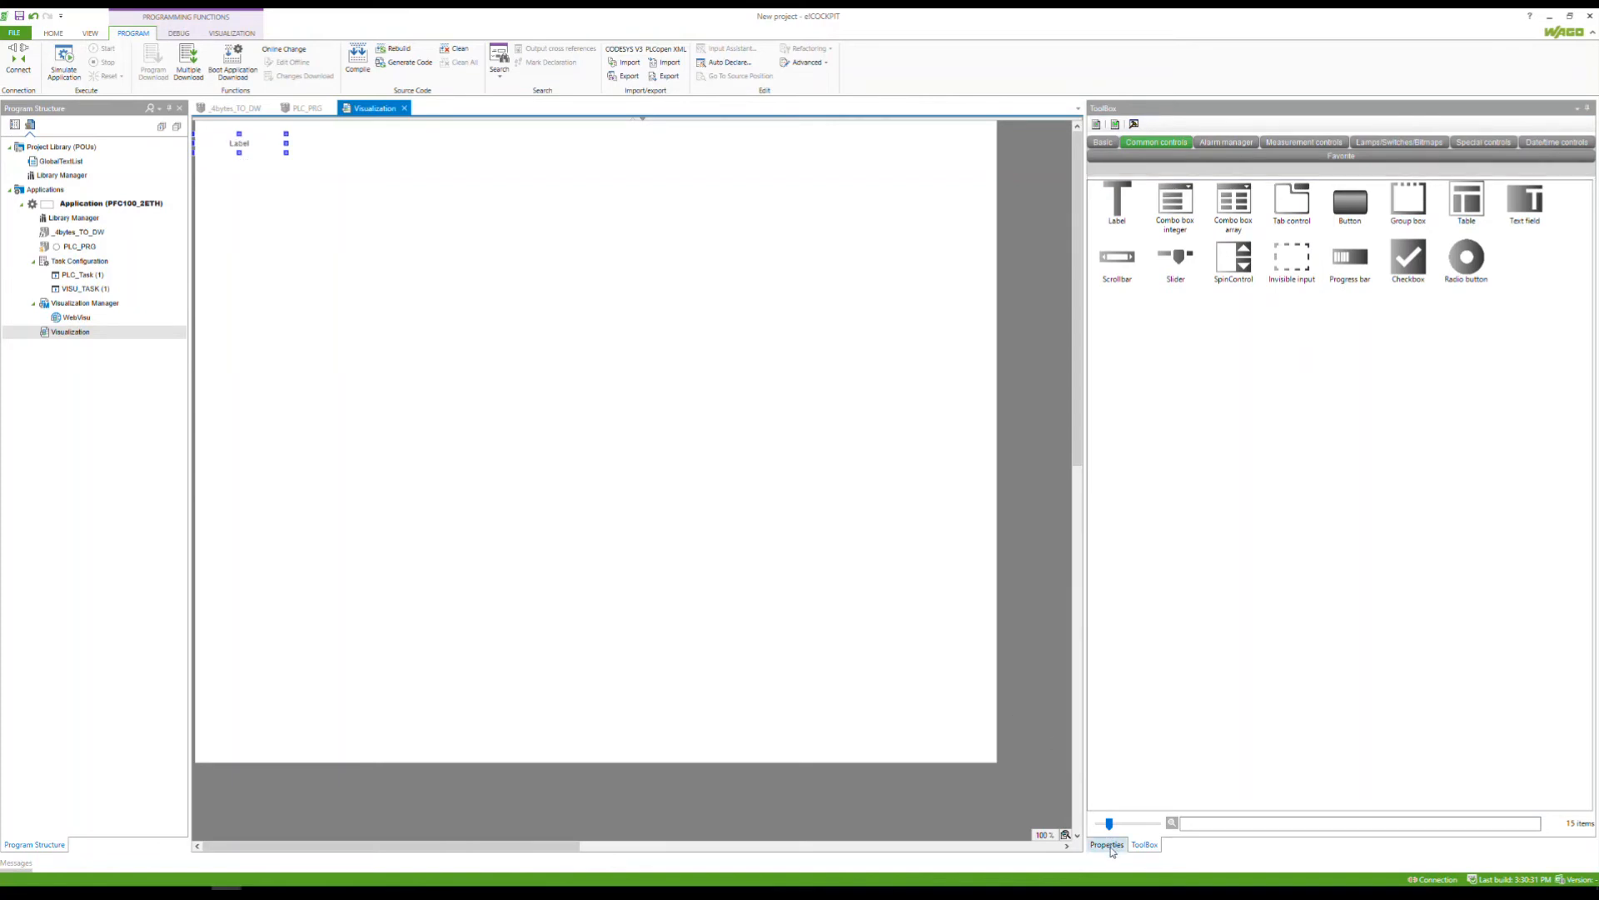
Set the label's text to "Encoder Counts" and deselect it
click(1110, 846)
click(1301, 191)
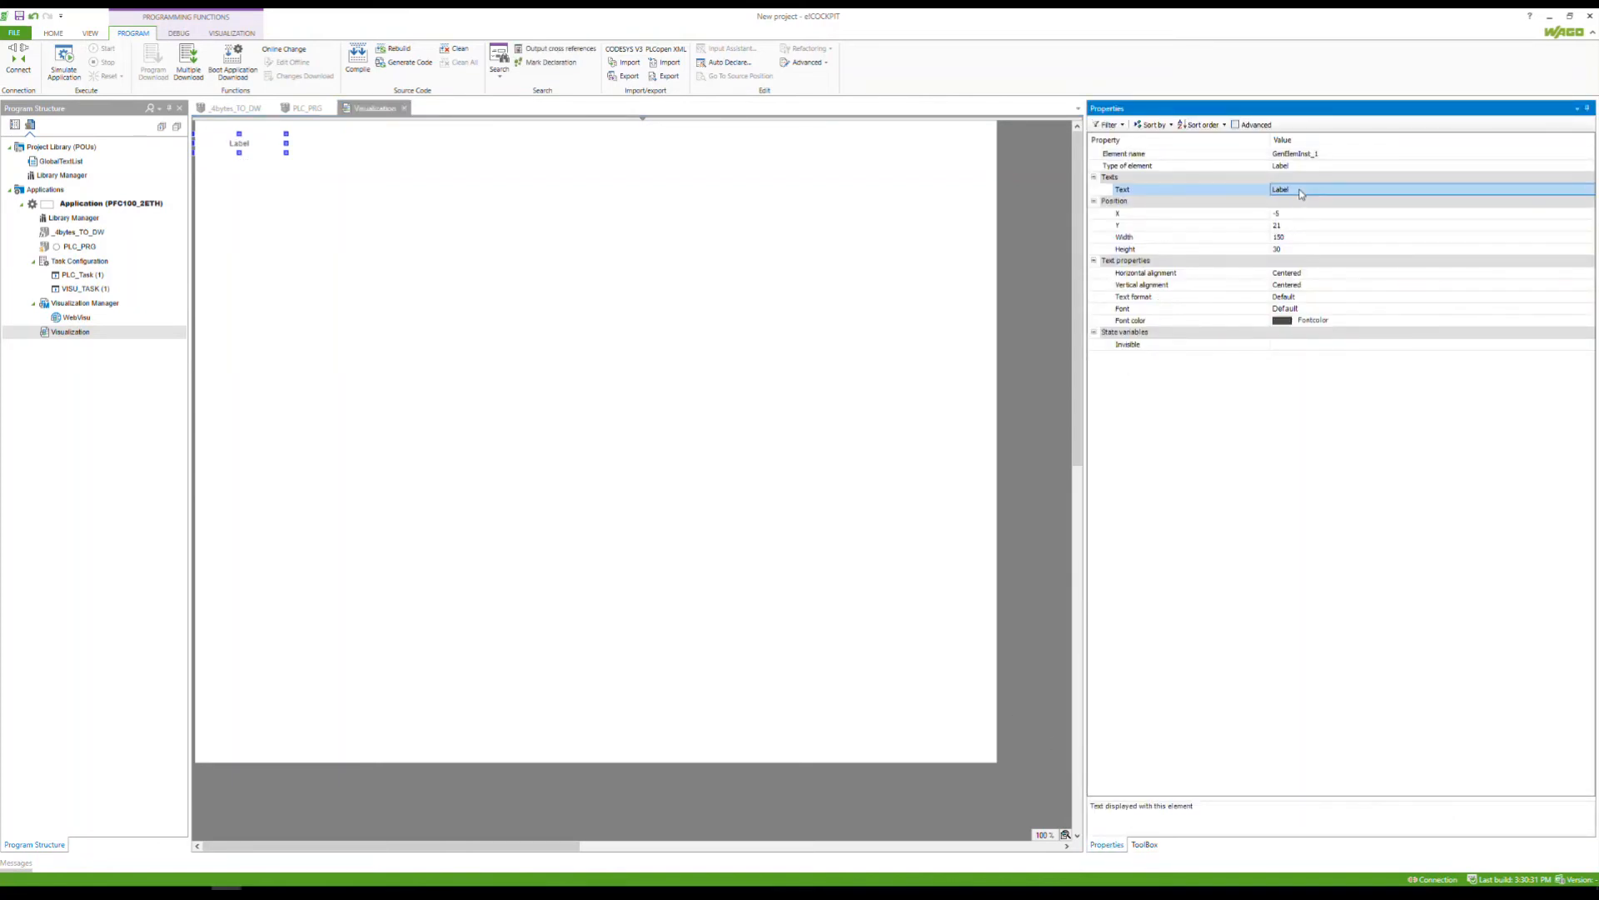
click(1301, 192)
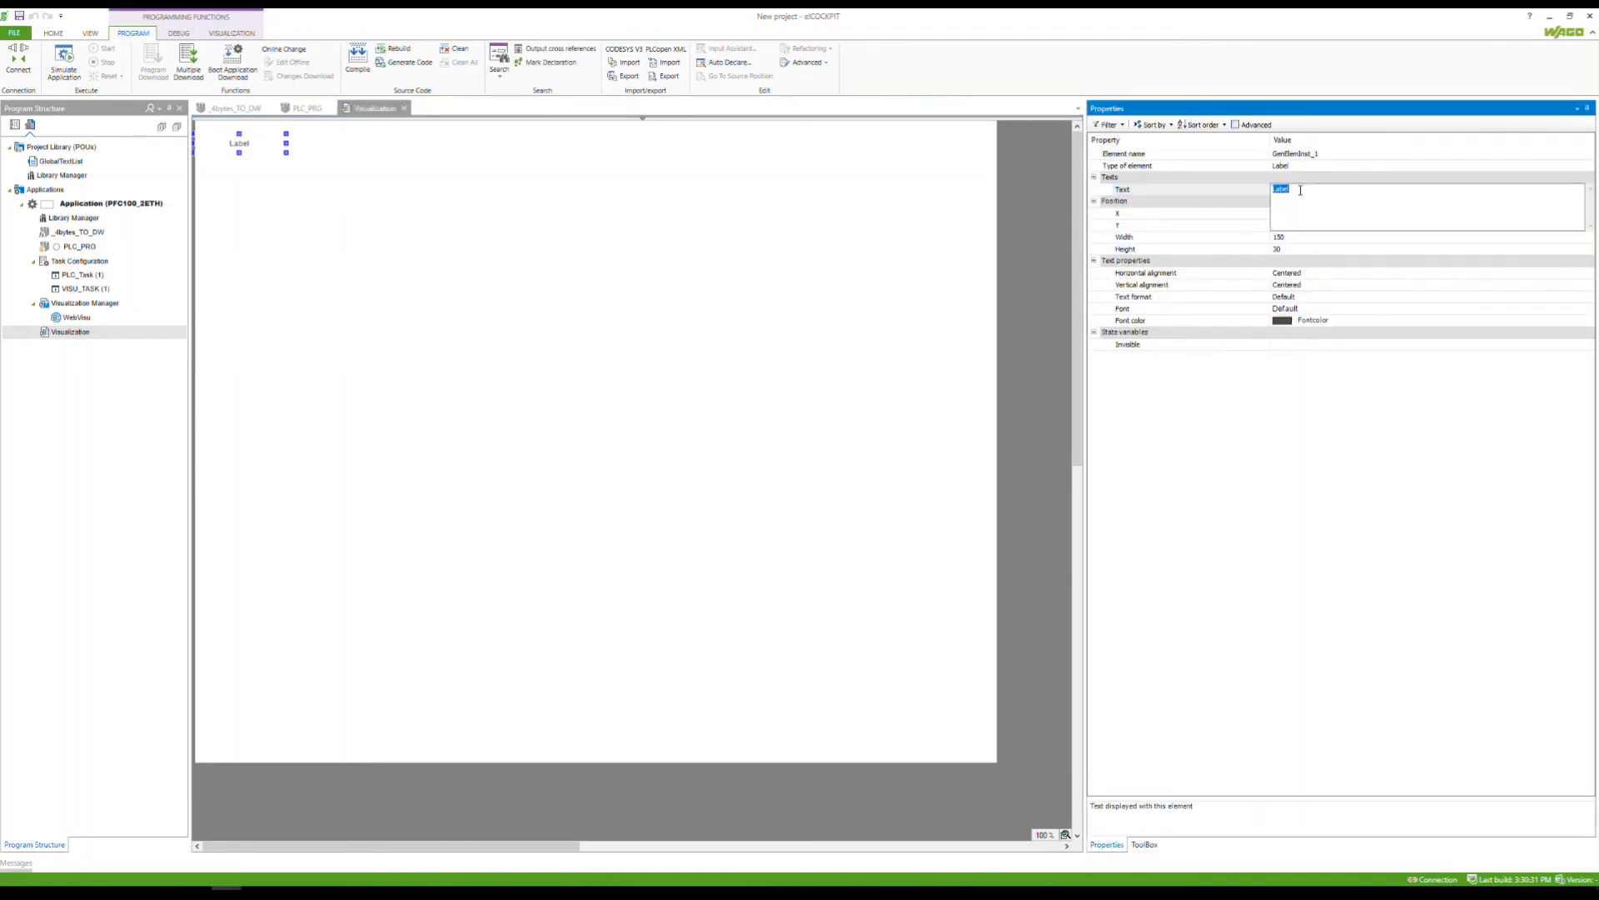
text(Encoder Counts)
key(Return)
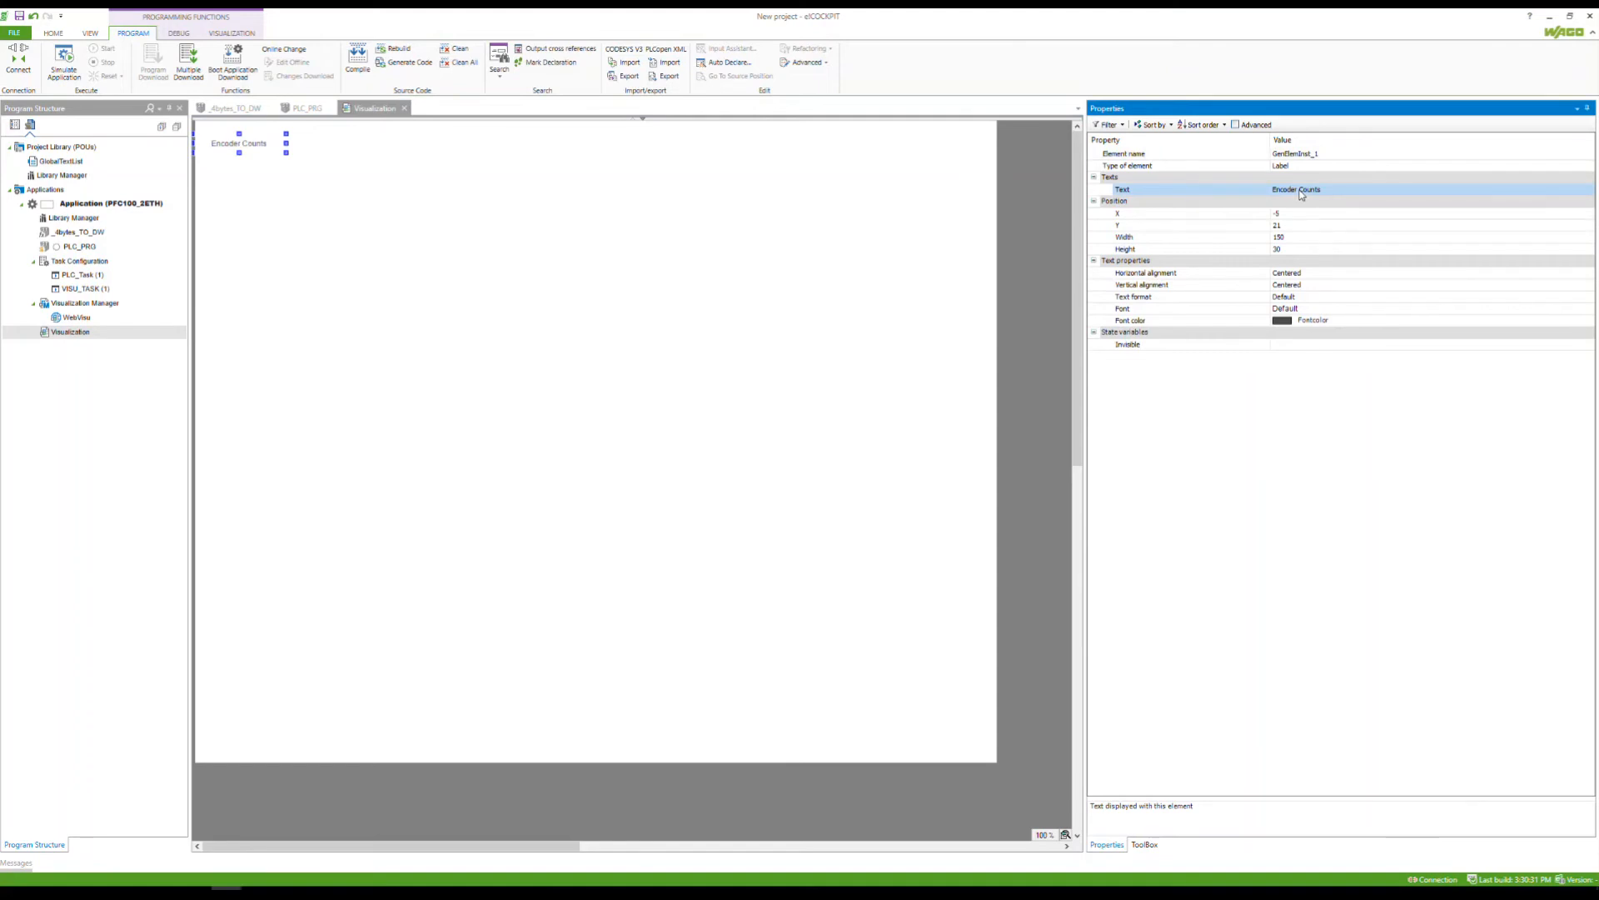
click(247, 196)
Examine the visualization elements offered in the toolbox categories, from measurement and special controls to basic shapes
click(1146, 845)
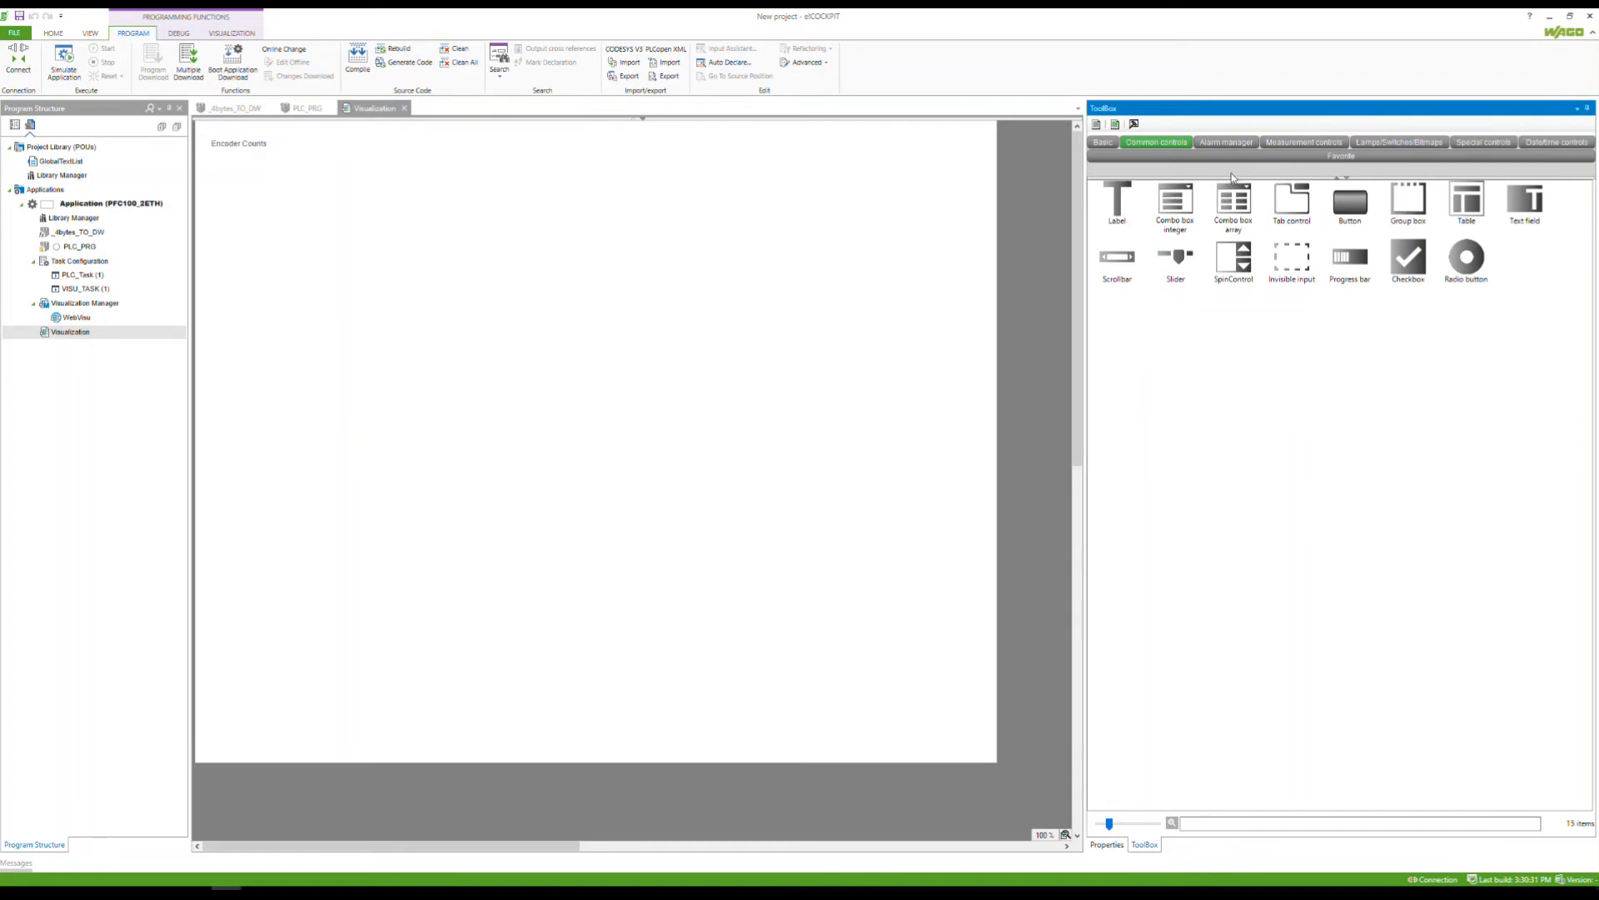
click(1331, 145)
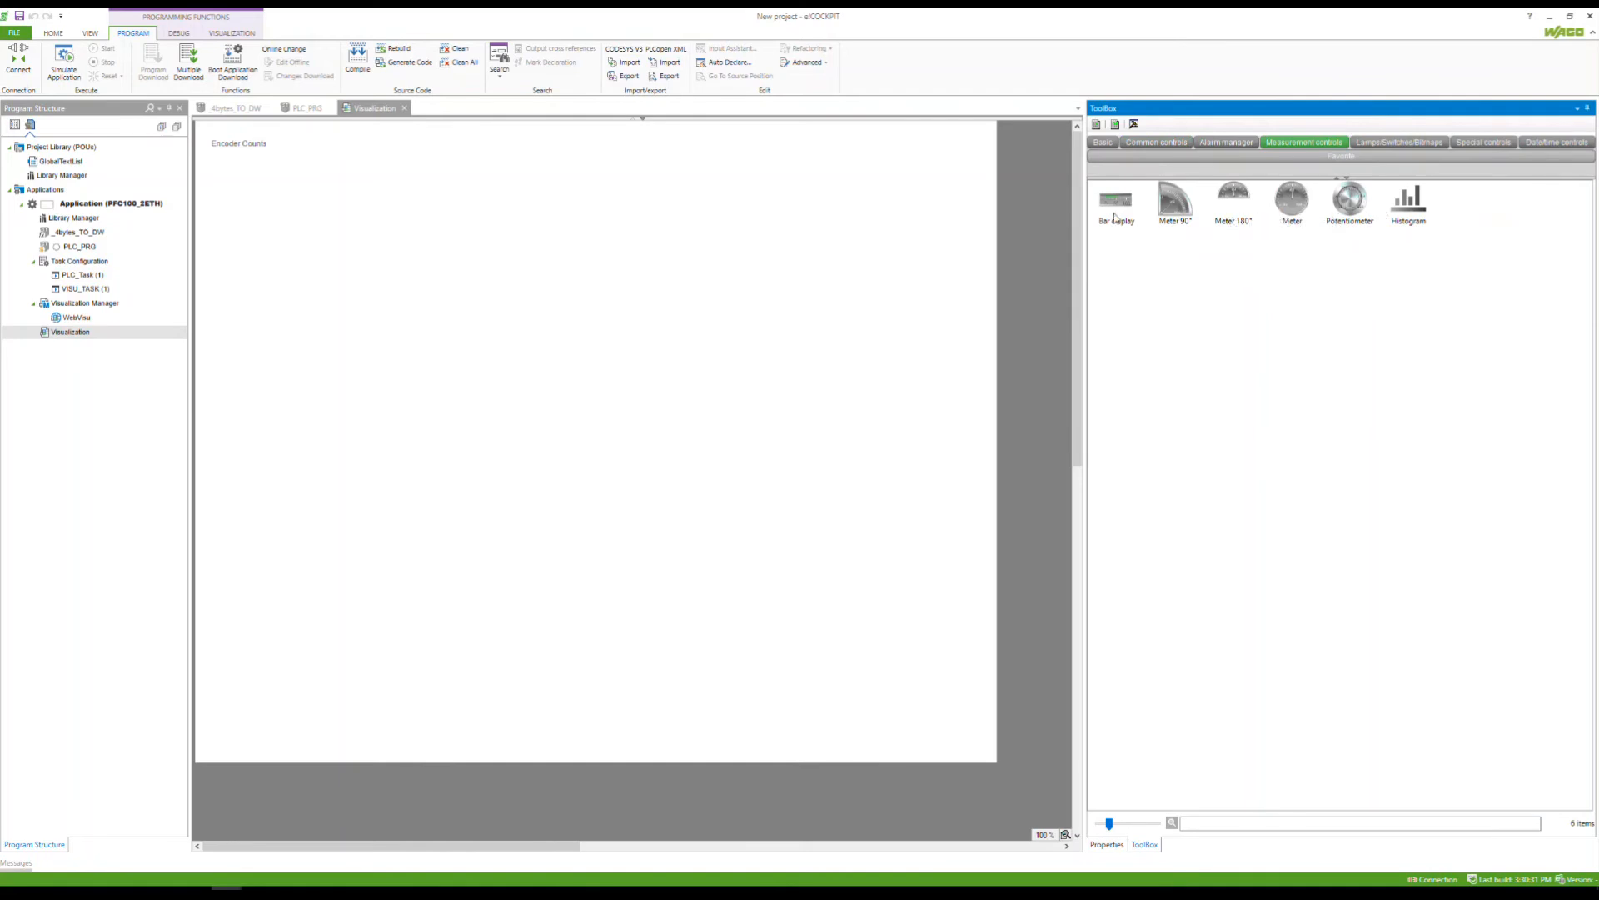
click(1395, 143)
click(1475, 143)
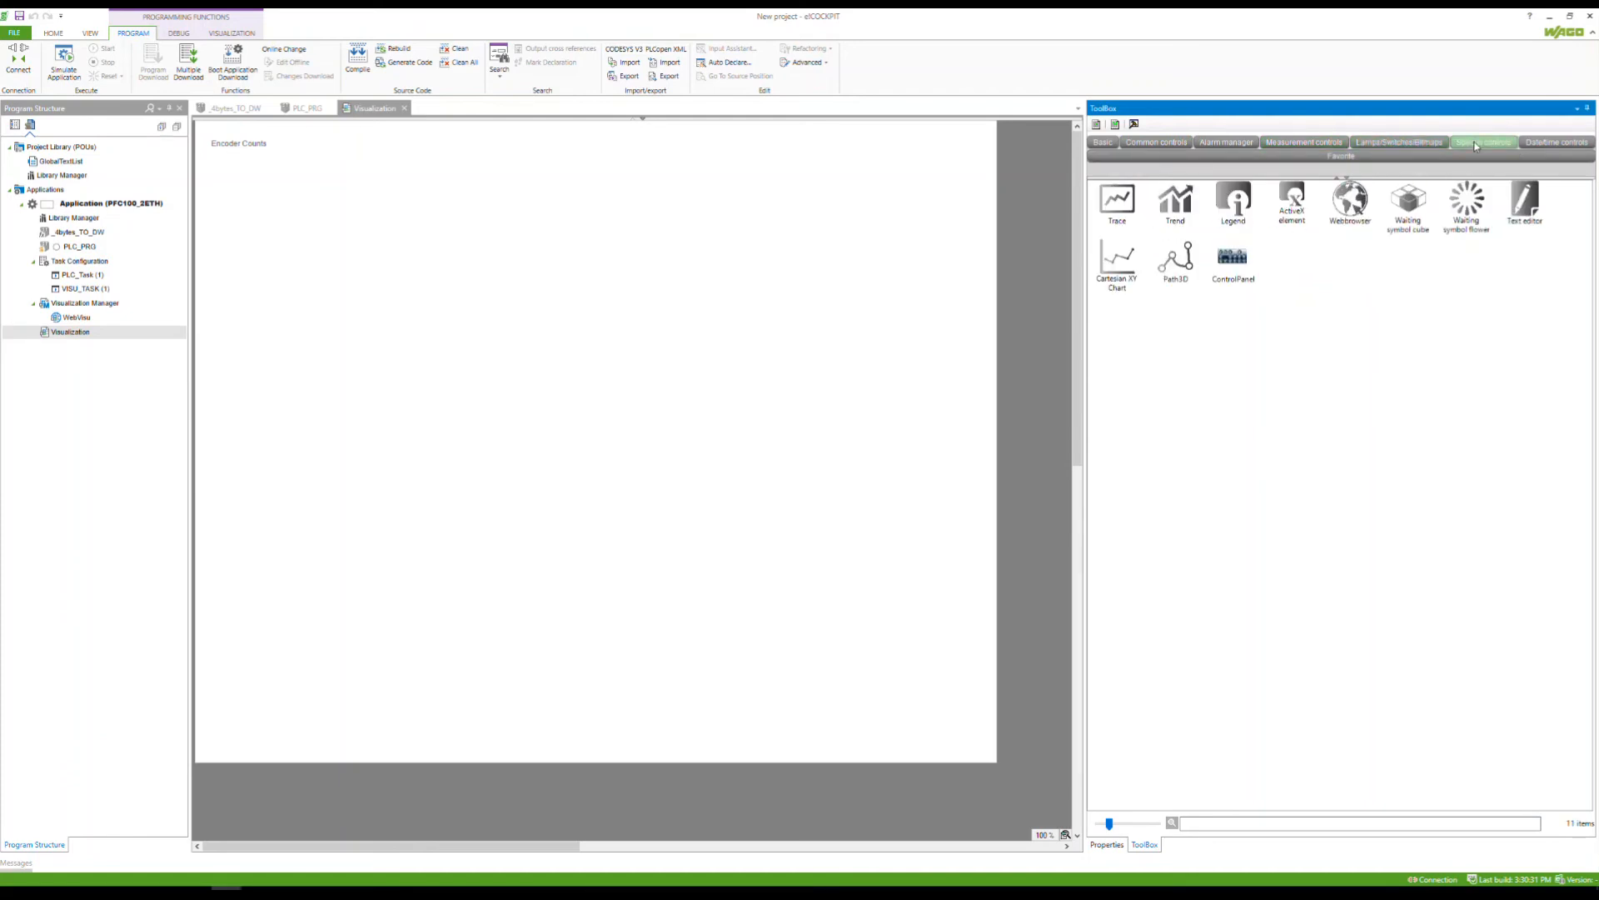
click(1557, 144)
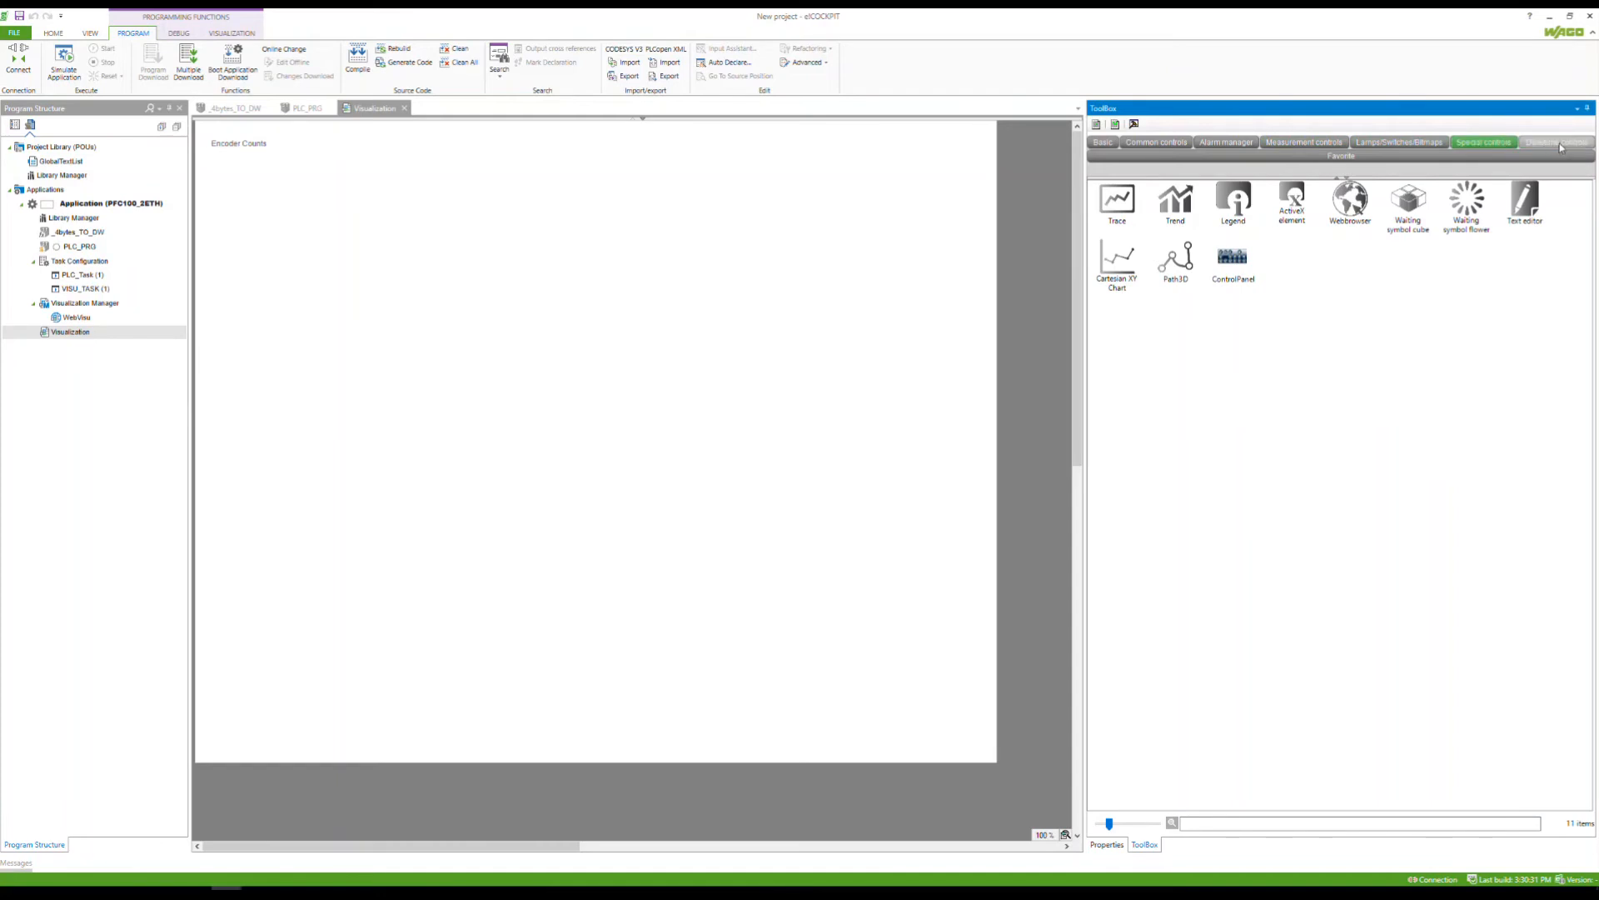
click(1484, 143)
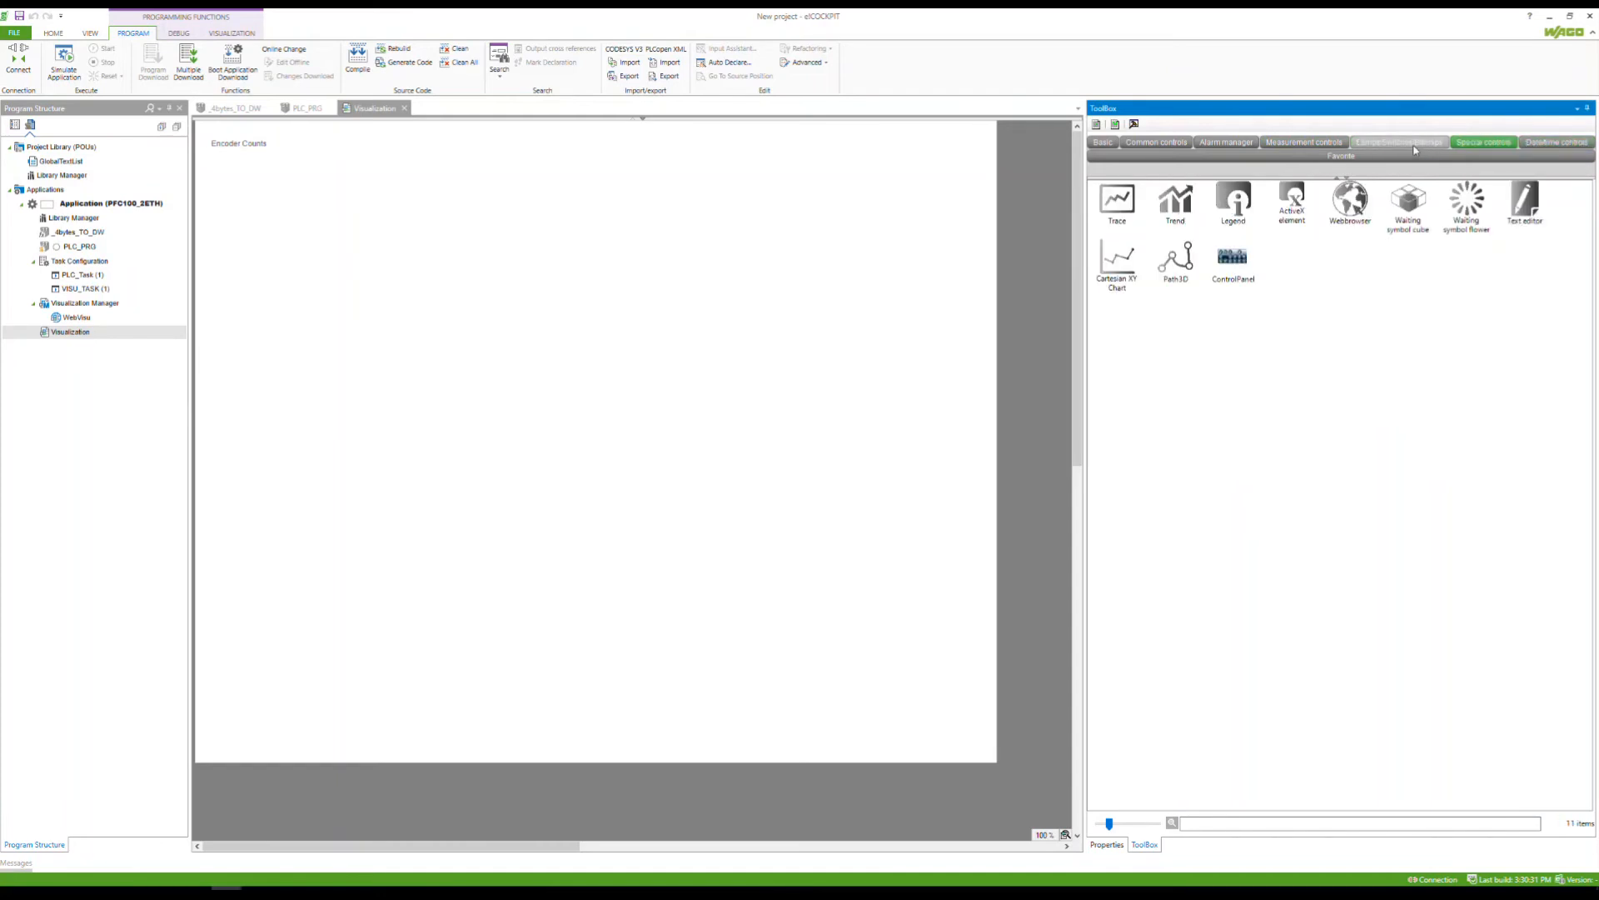
click(1399, 143)
click(1298, 147)
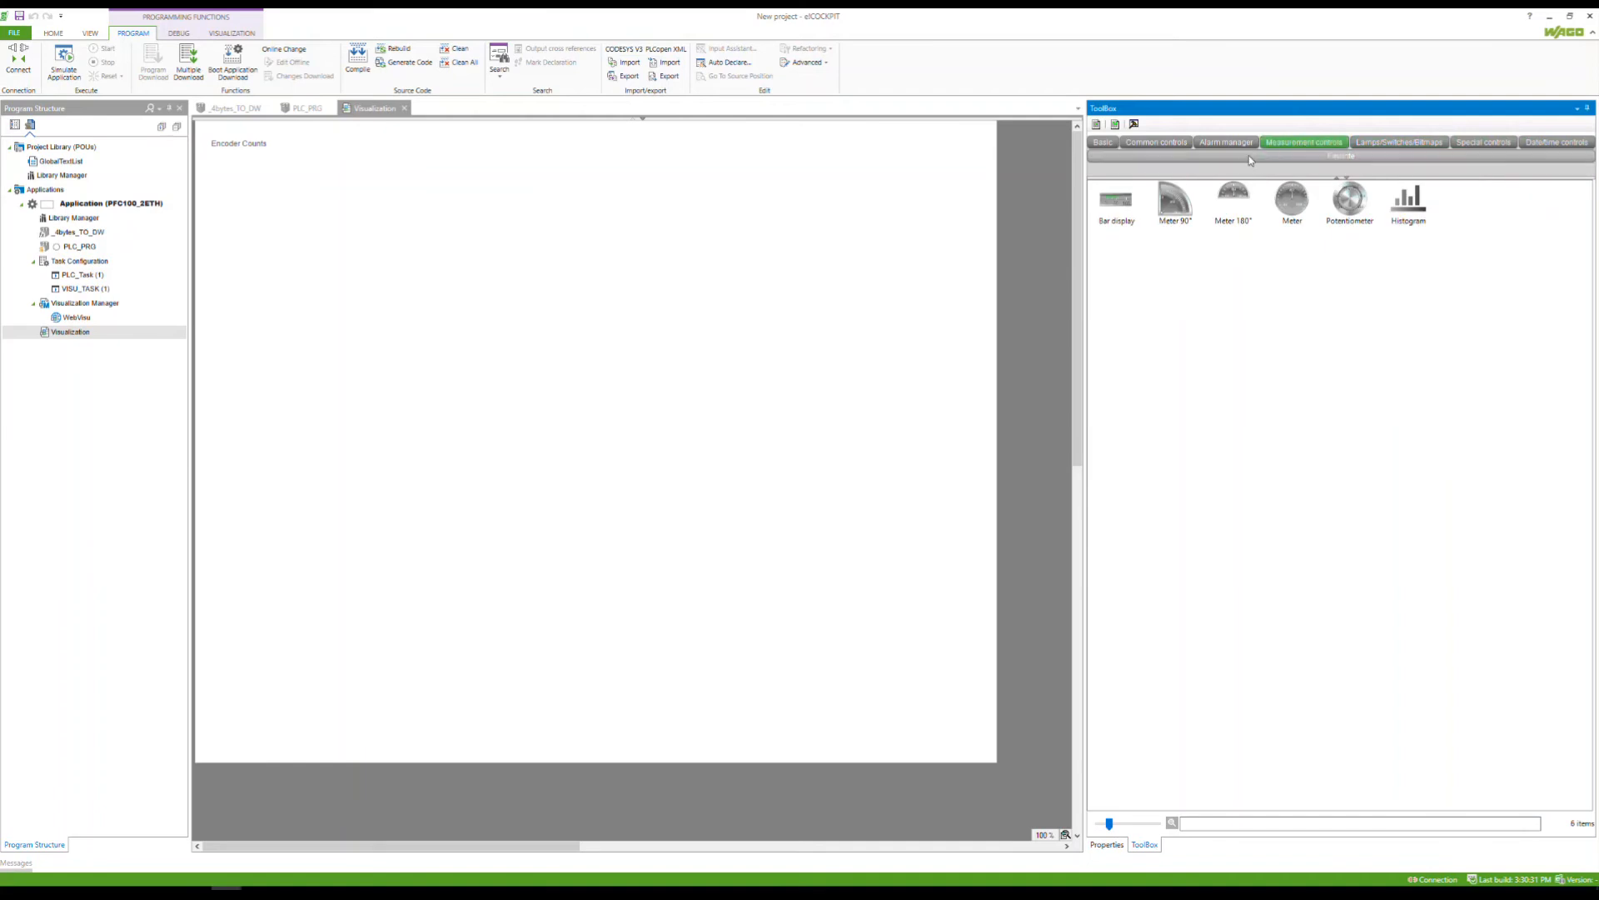
click(1222, 144)
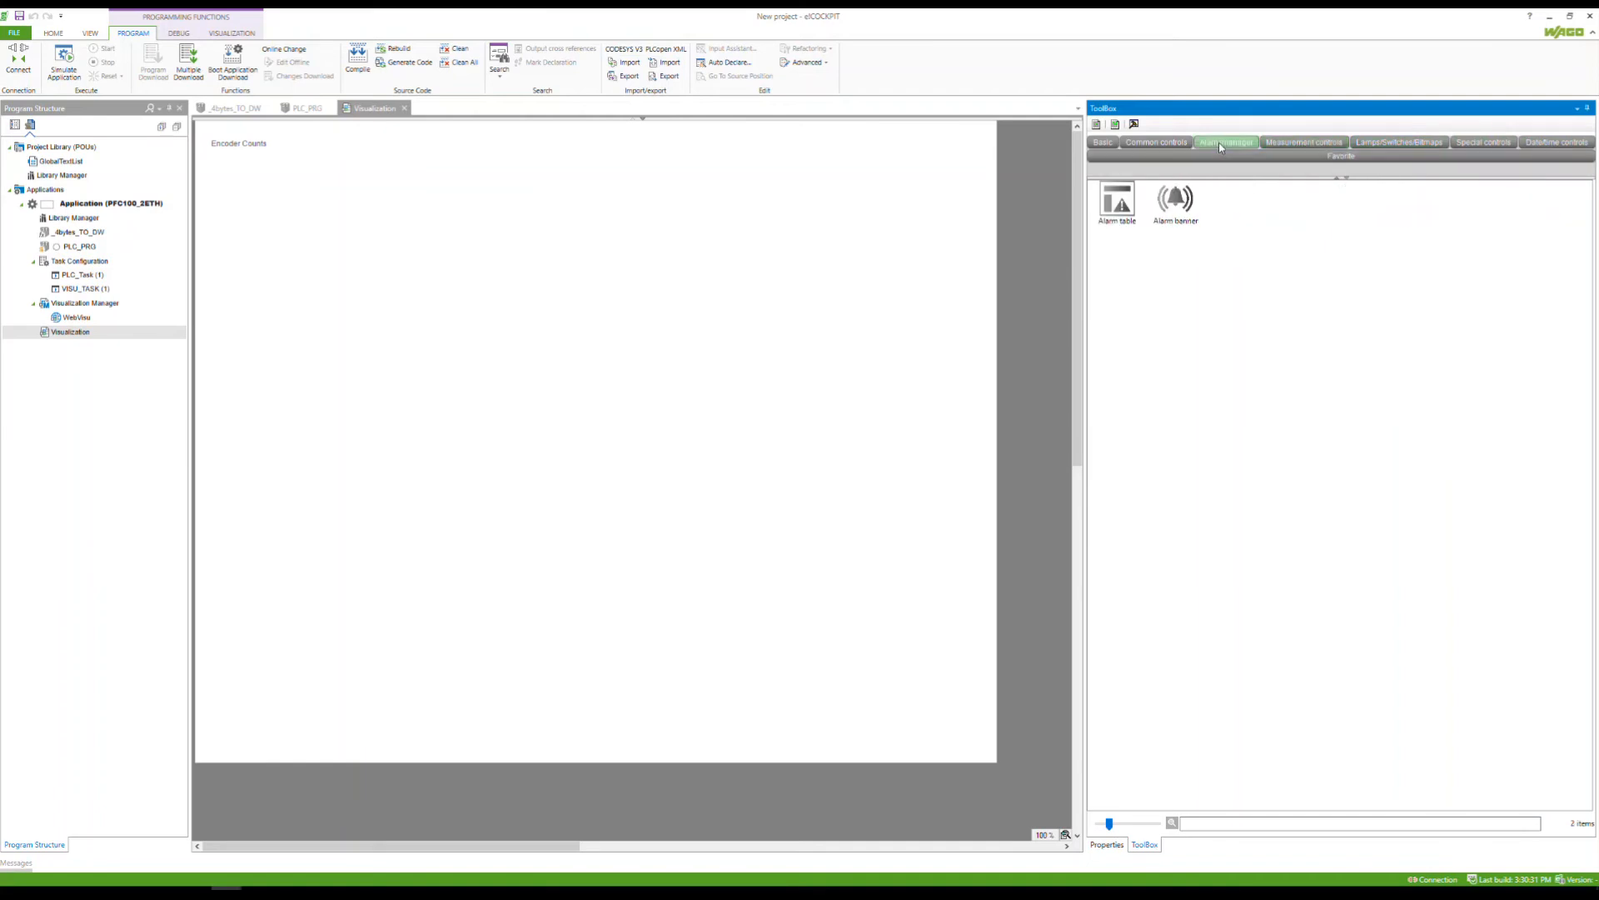
click(1164, 144)
click(1103, 143)
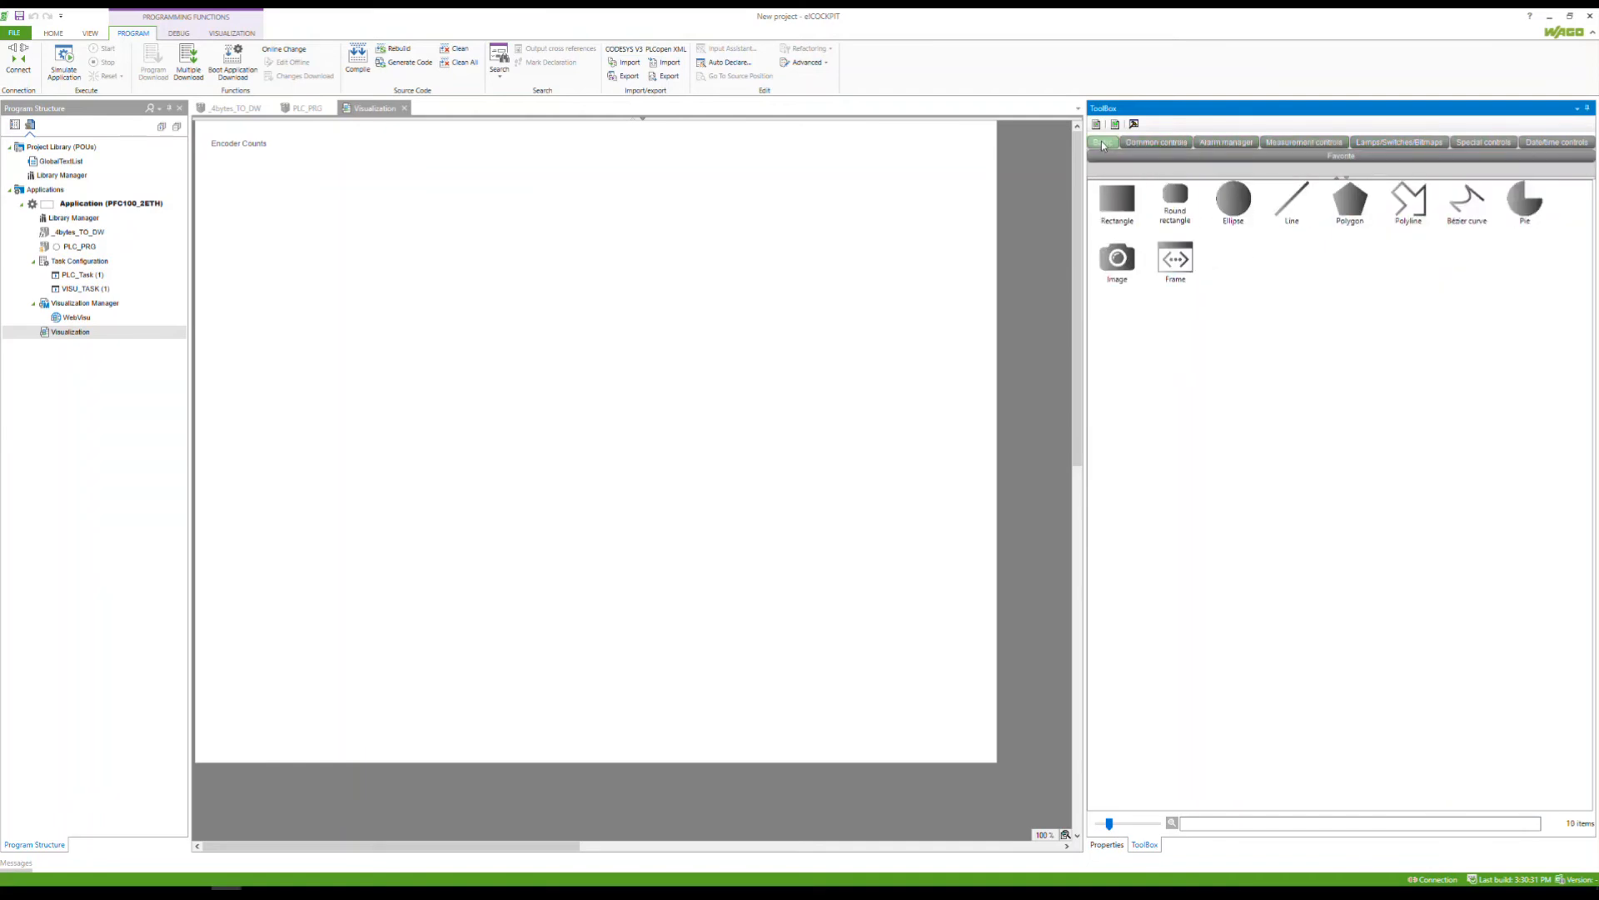
Draw a Text field from the common controls, about 147 wide and 108 high, below the Encoder Counts label
click(1162, 145)
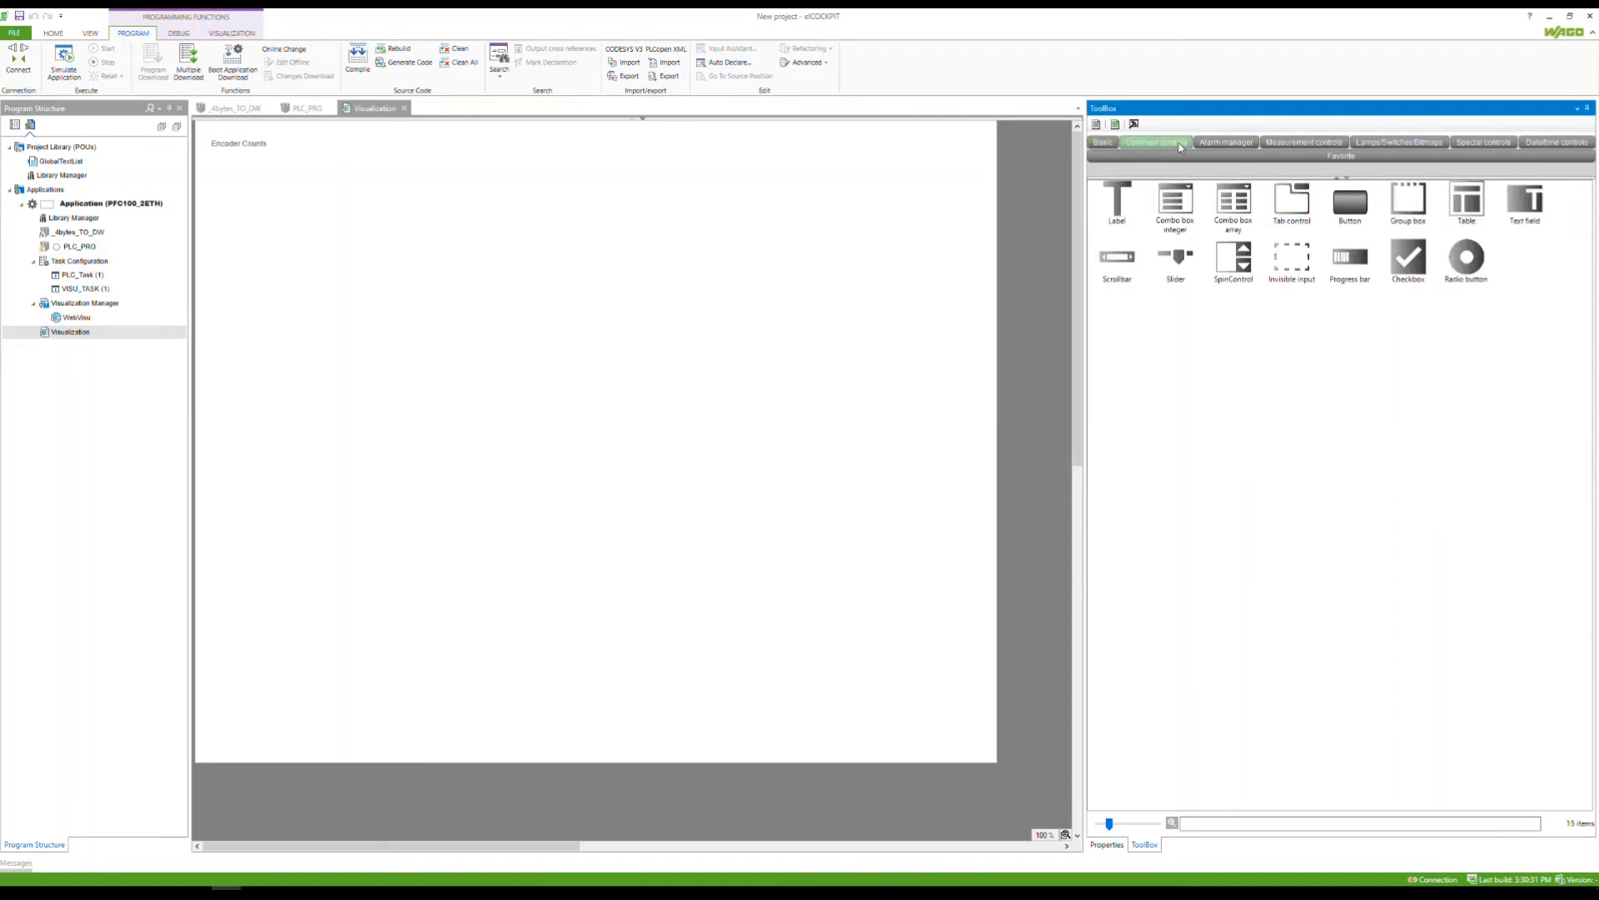
click(1529, 205)
drag(1529, 207, 299, 230)
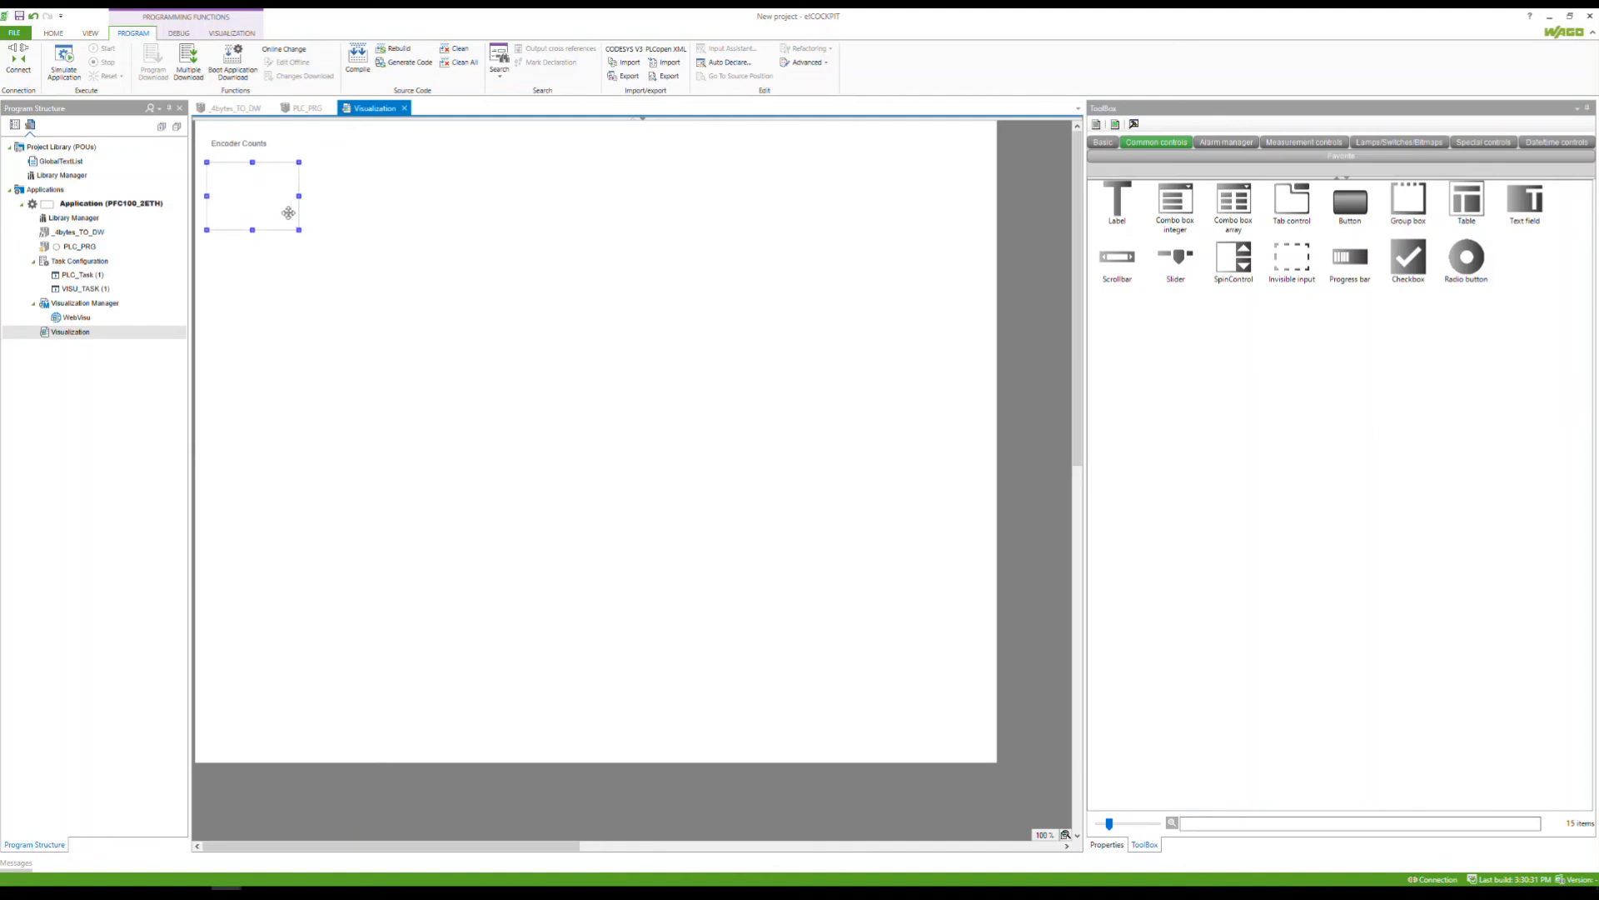
Set the text field's text to the placeholder "%s um"
click(1108, 845)
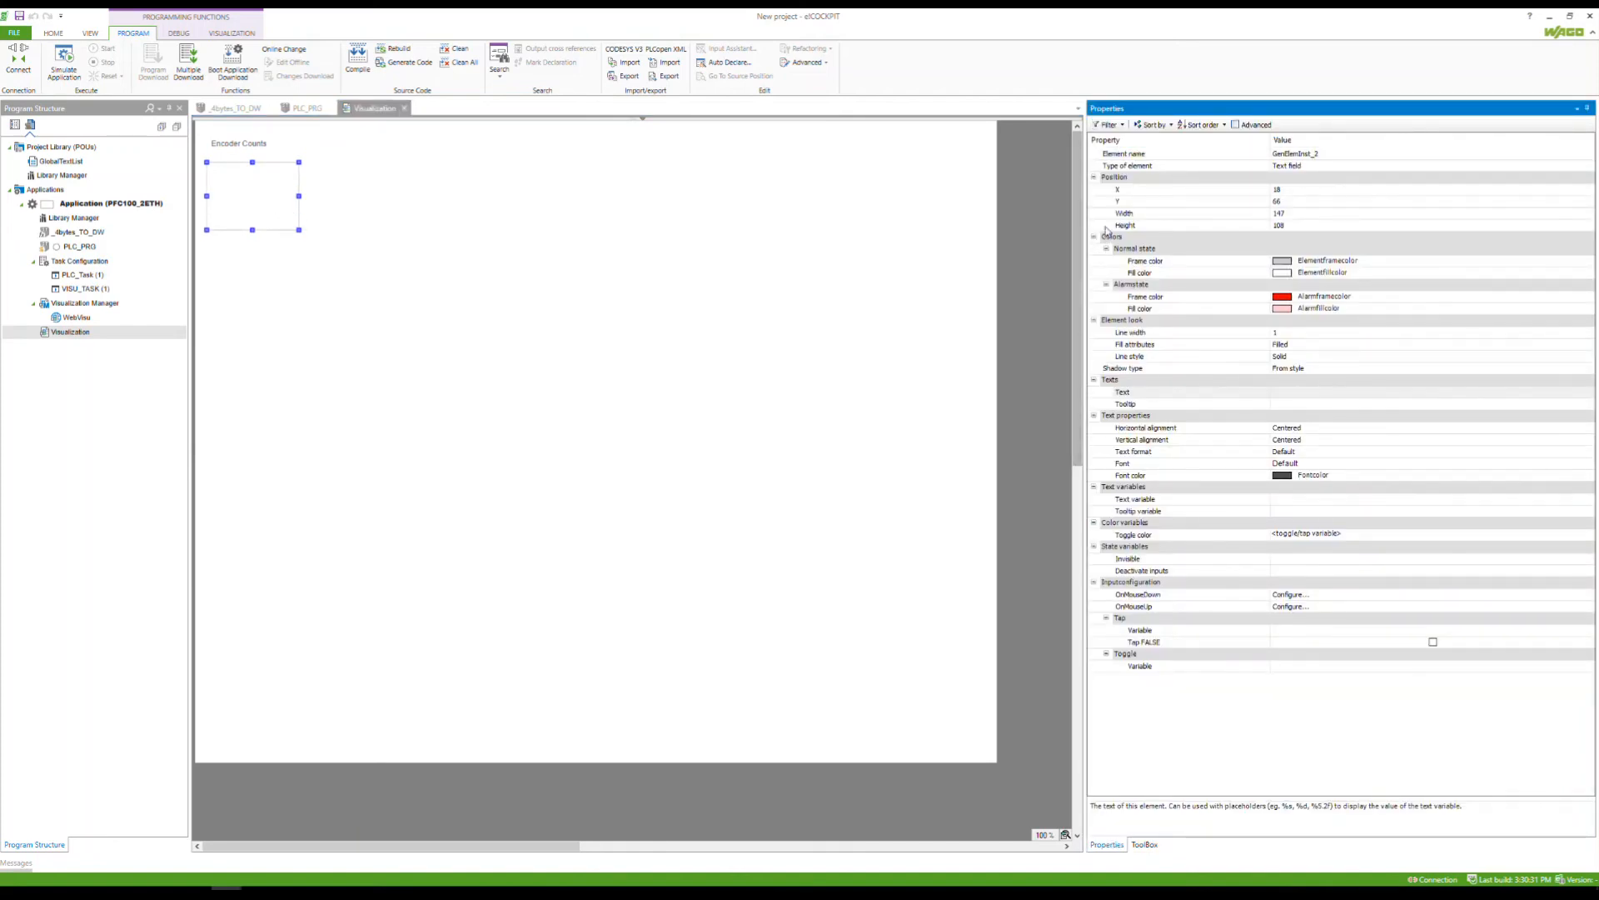
click(1095, 177)
click(1095, 189)
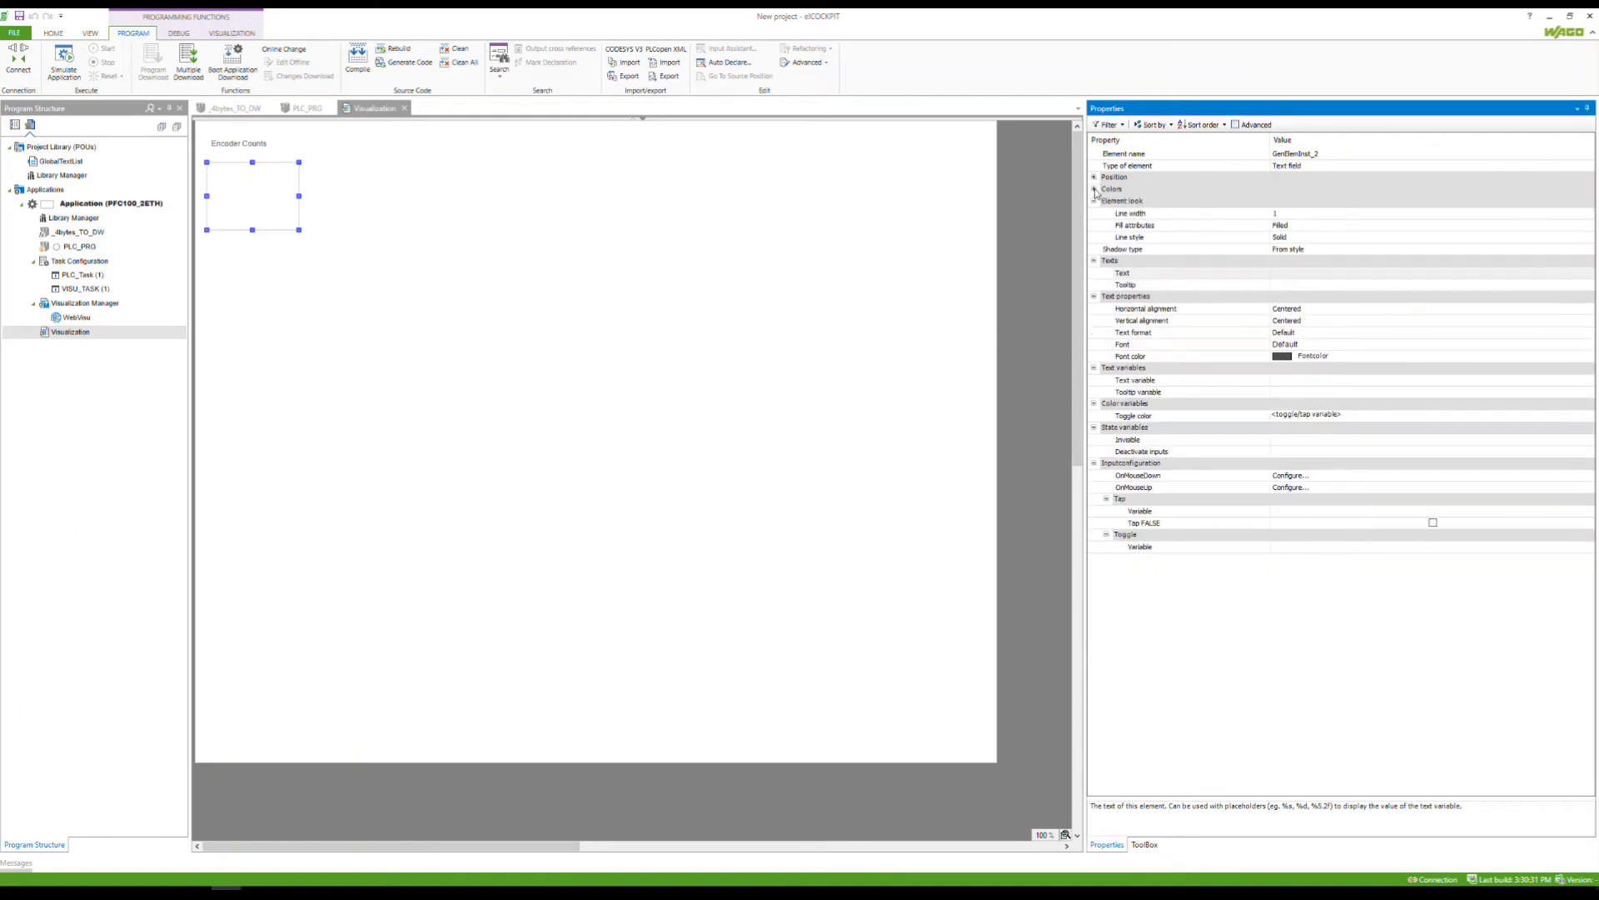
click(1094, 202)
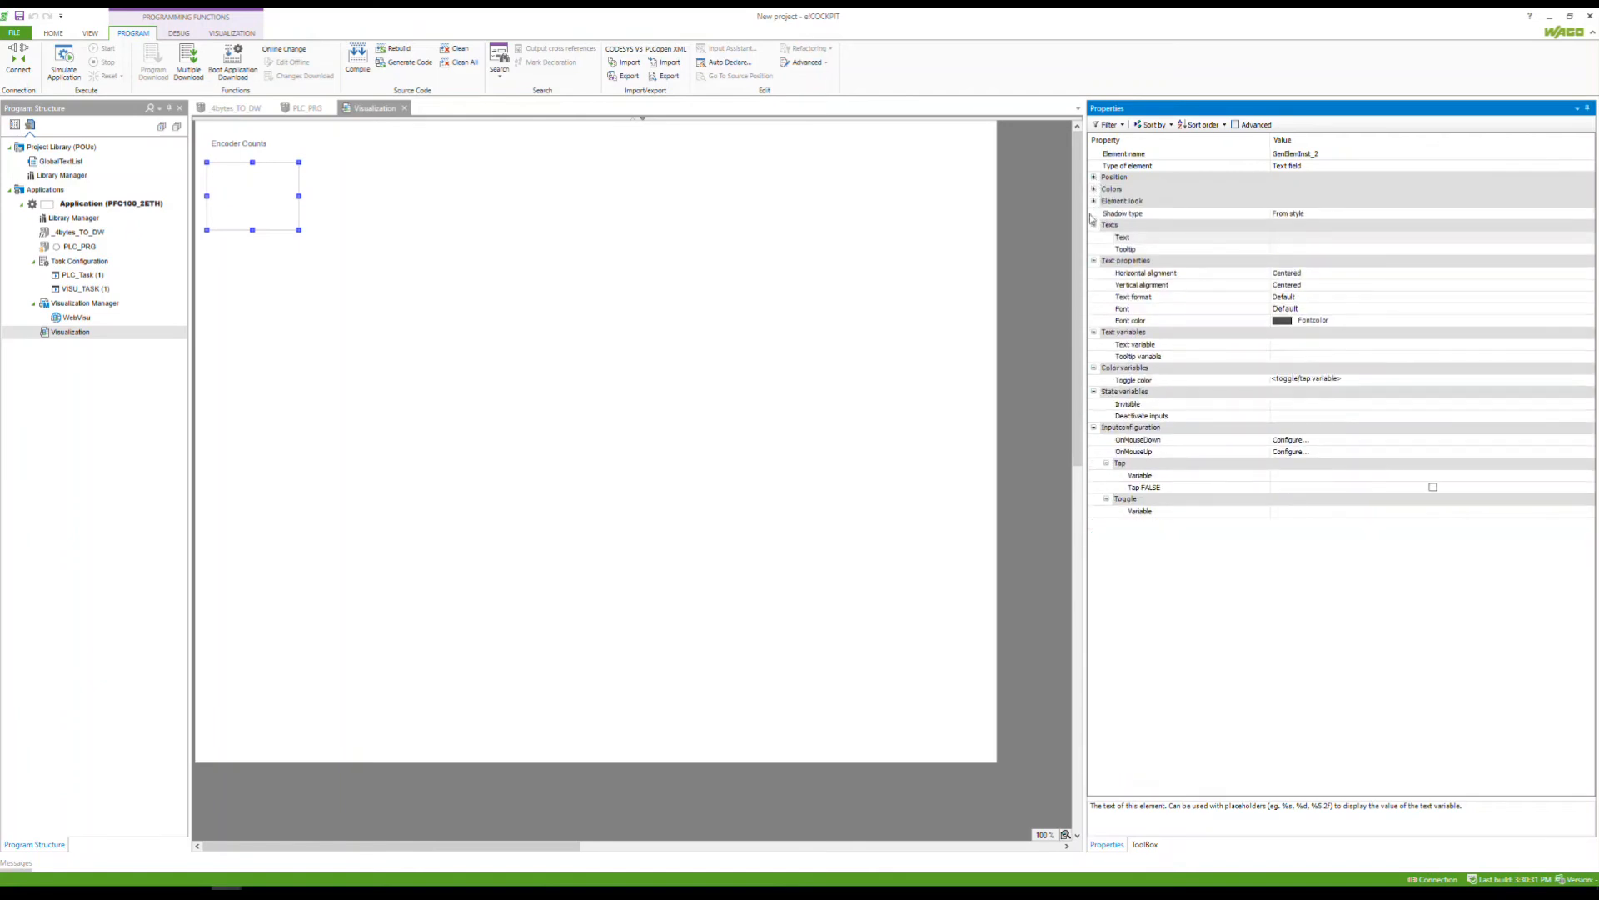
click(1276, 237)
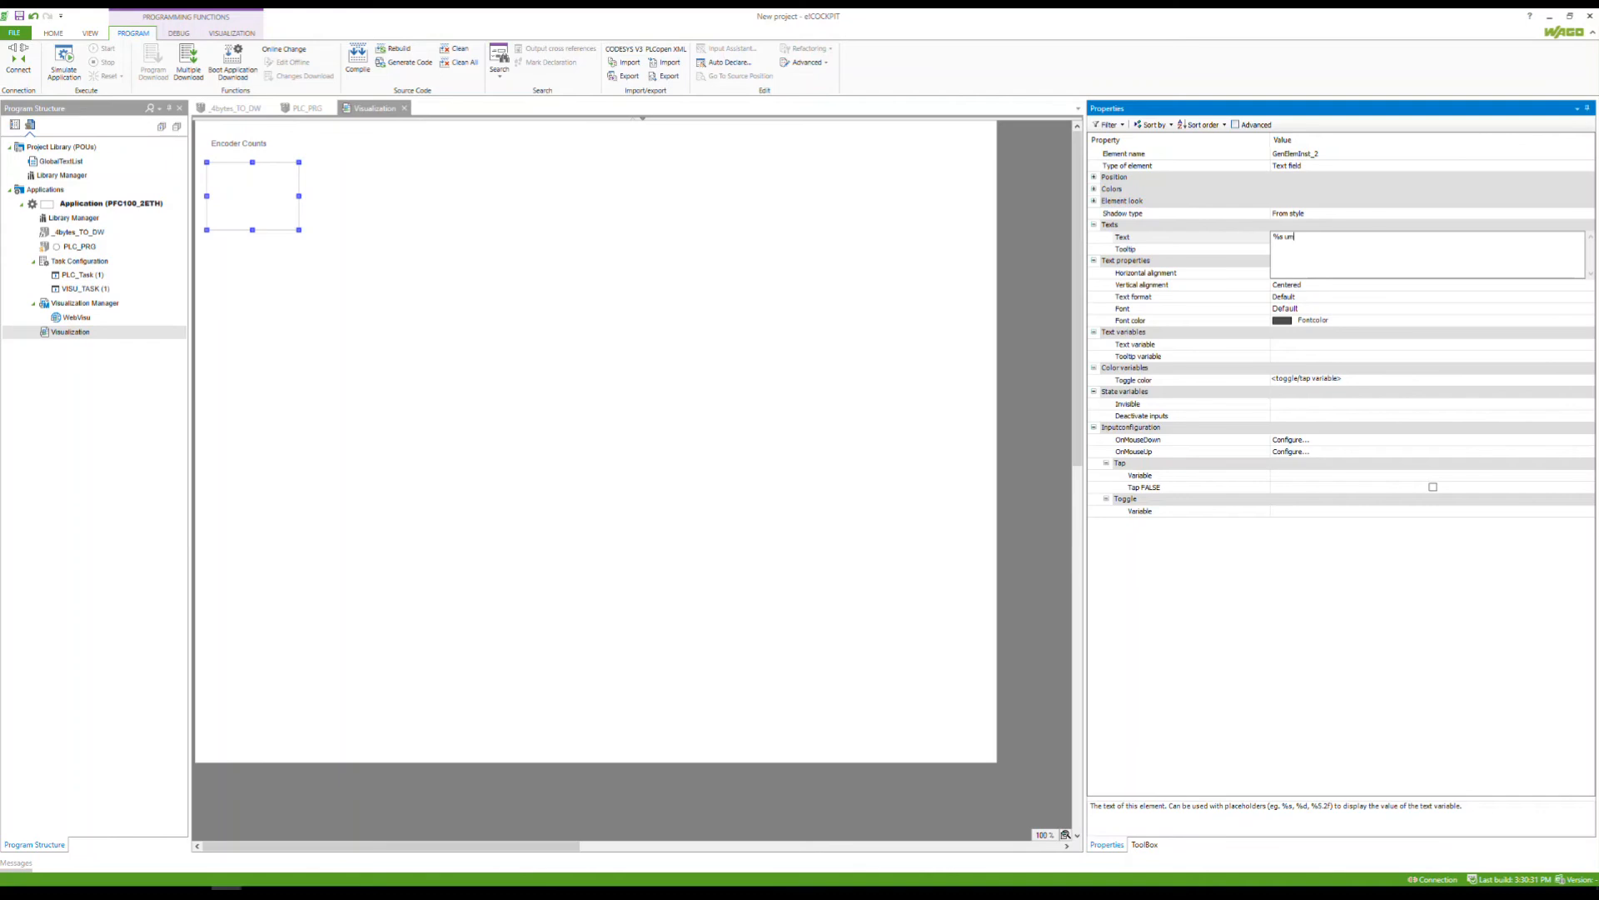
click(1316, 350)
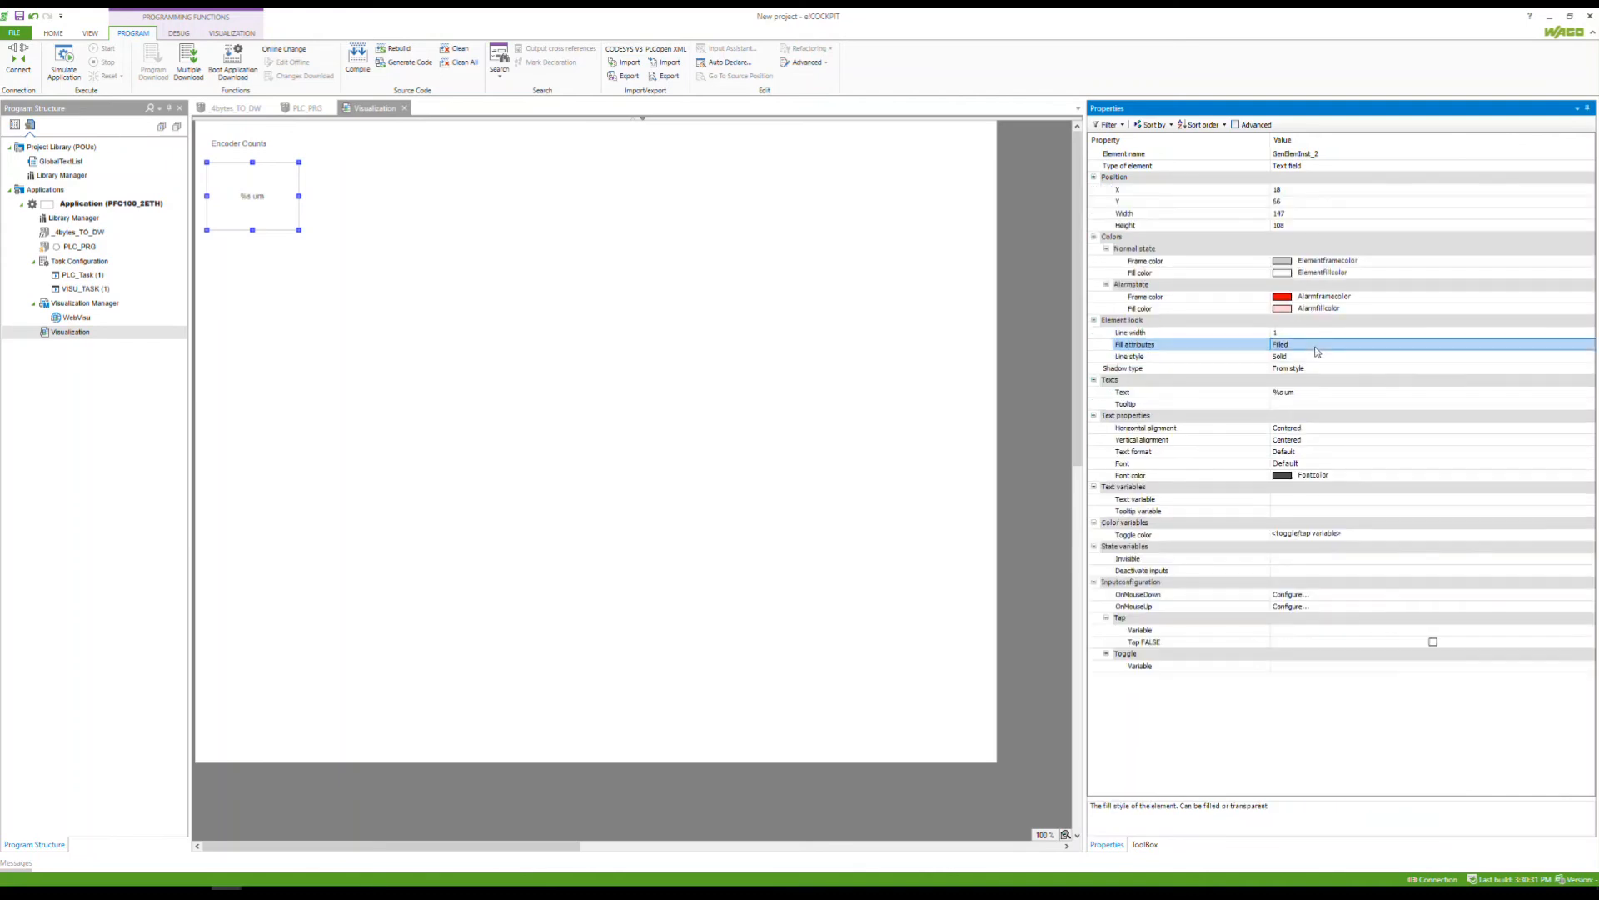
Assign dwEncoder_Value from PLC_PRG as the text field's text variable and deselect the element
click(1094, 237)
click(1094, 249)
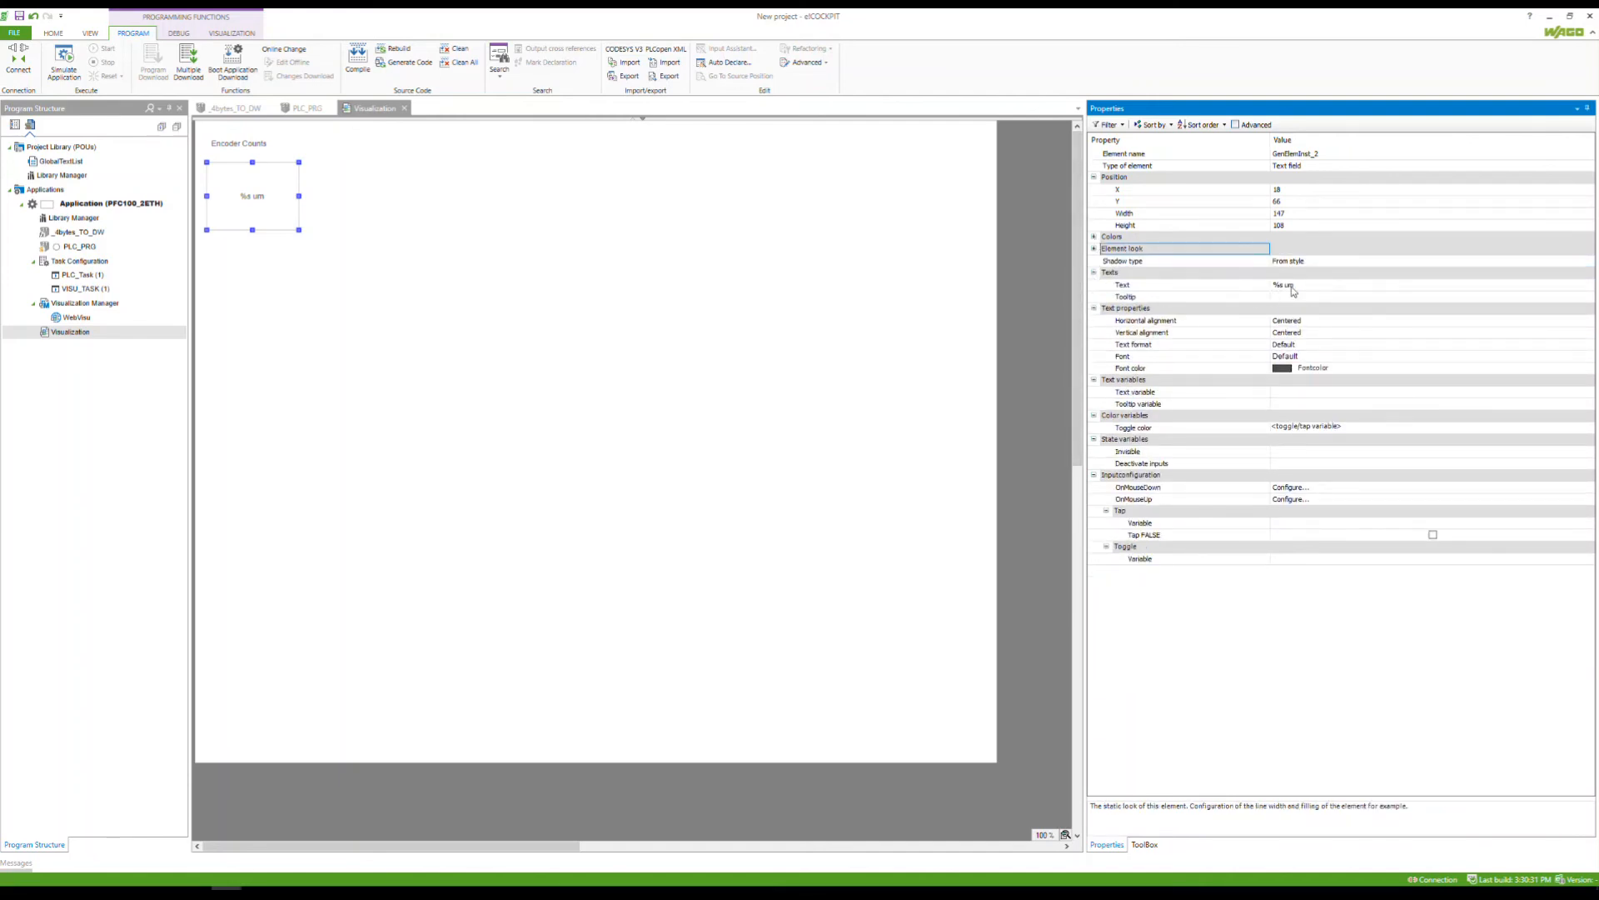
click(1095, 273)
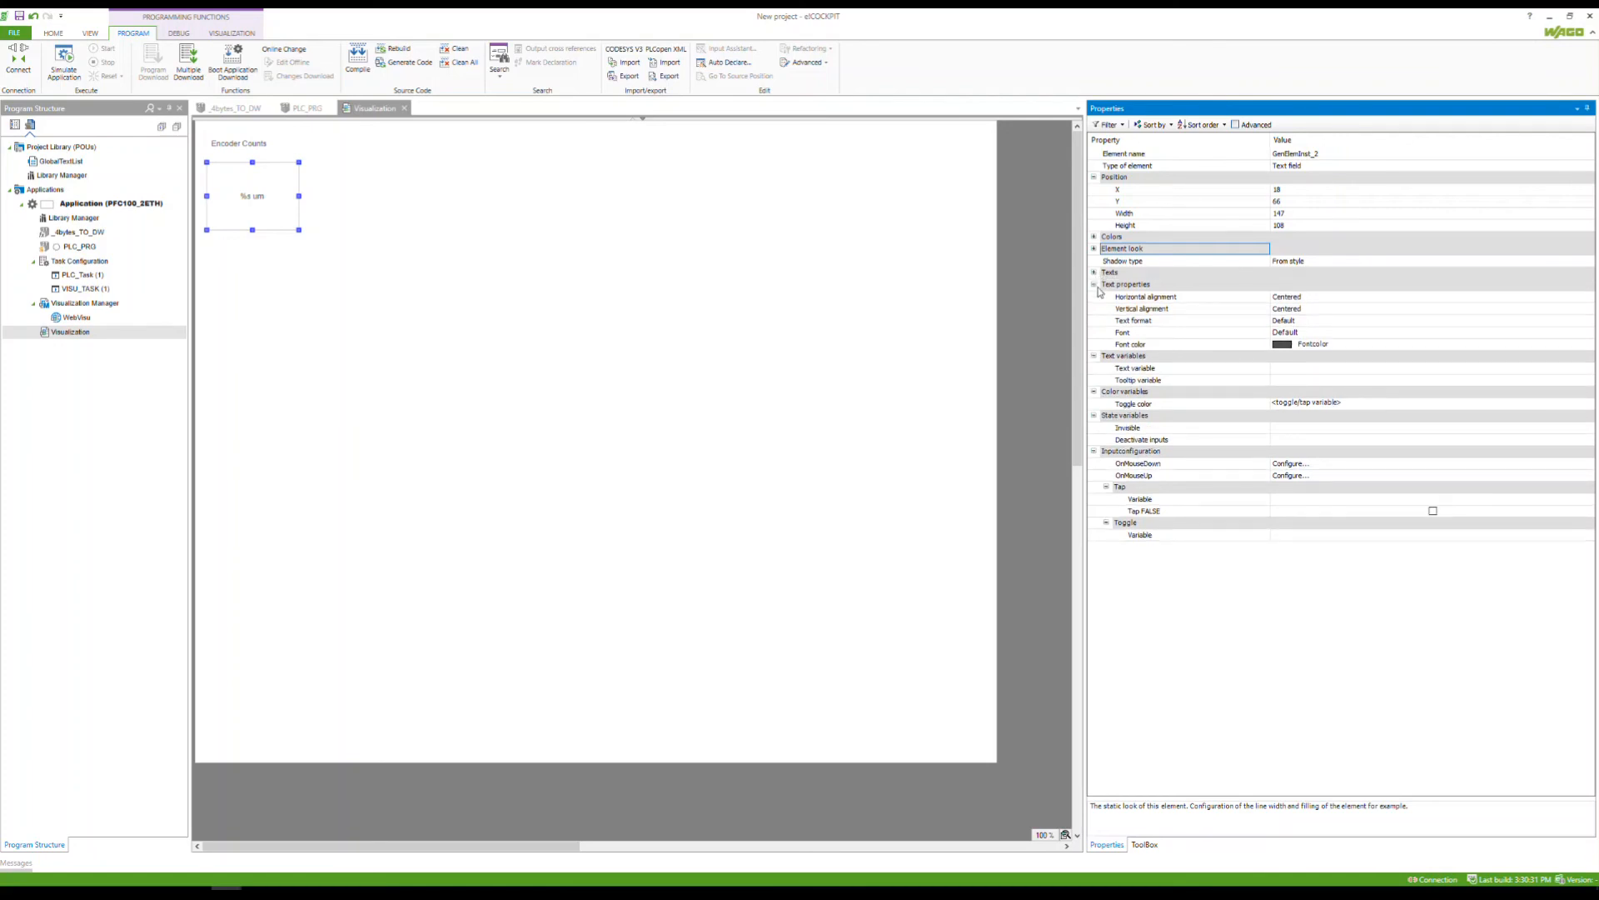
click(1095, 284)
click(1316, 312)
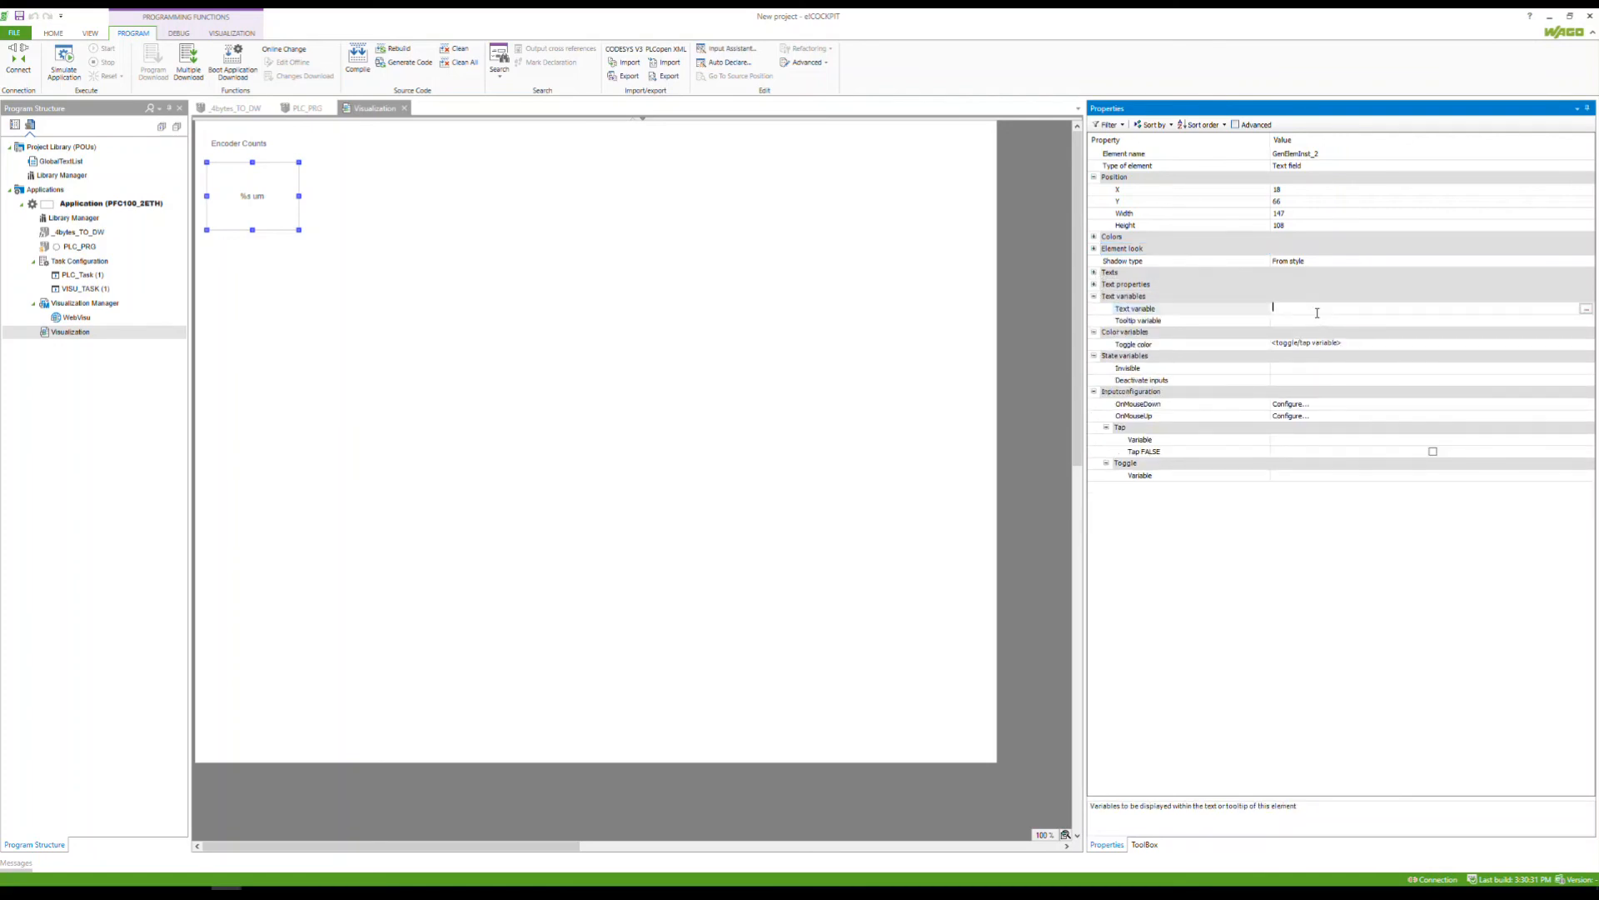
click(1586, 309)
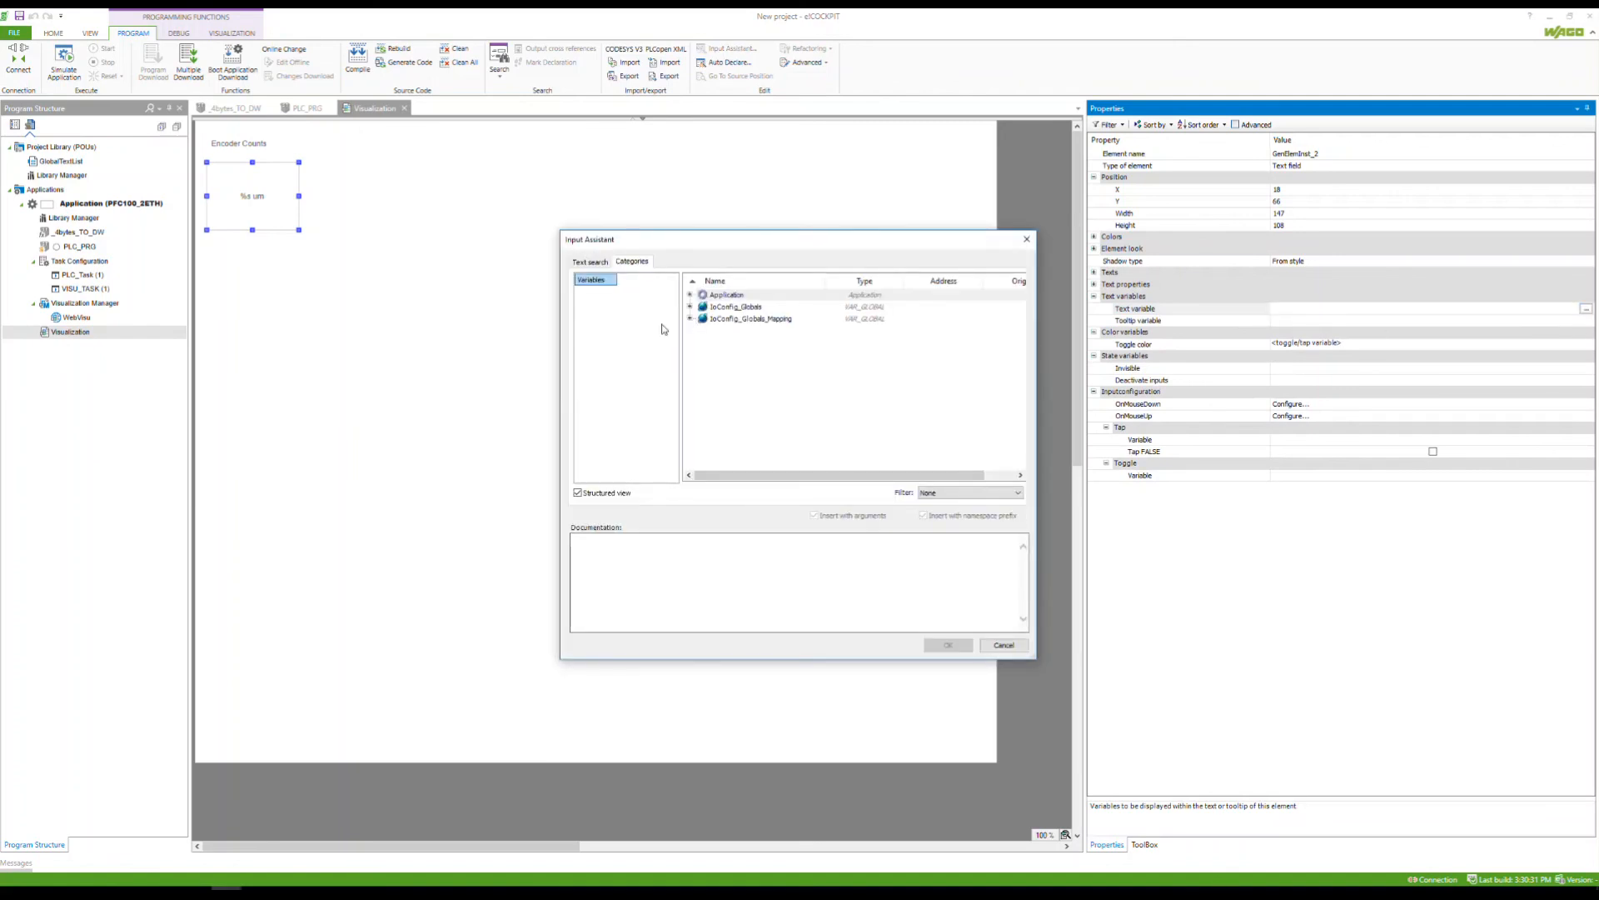
click(690, 295)
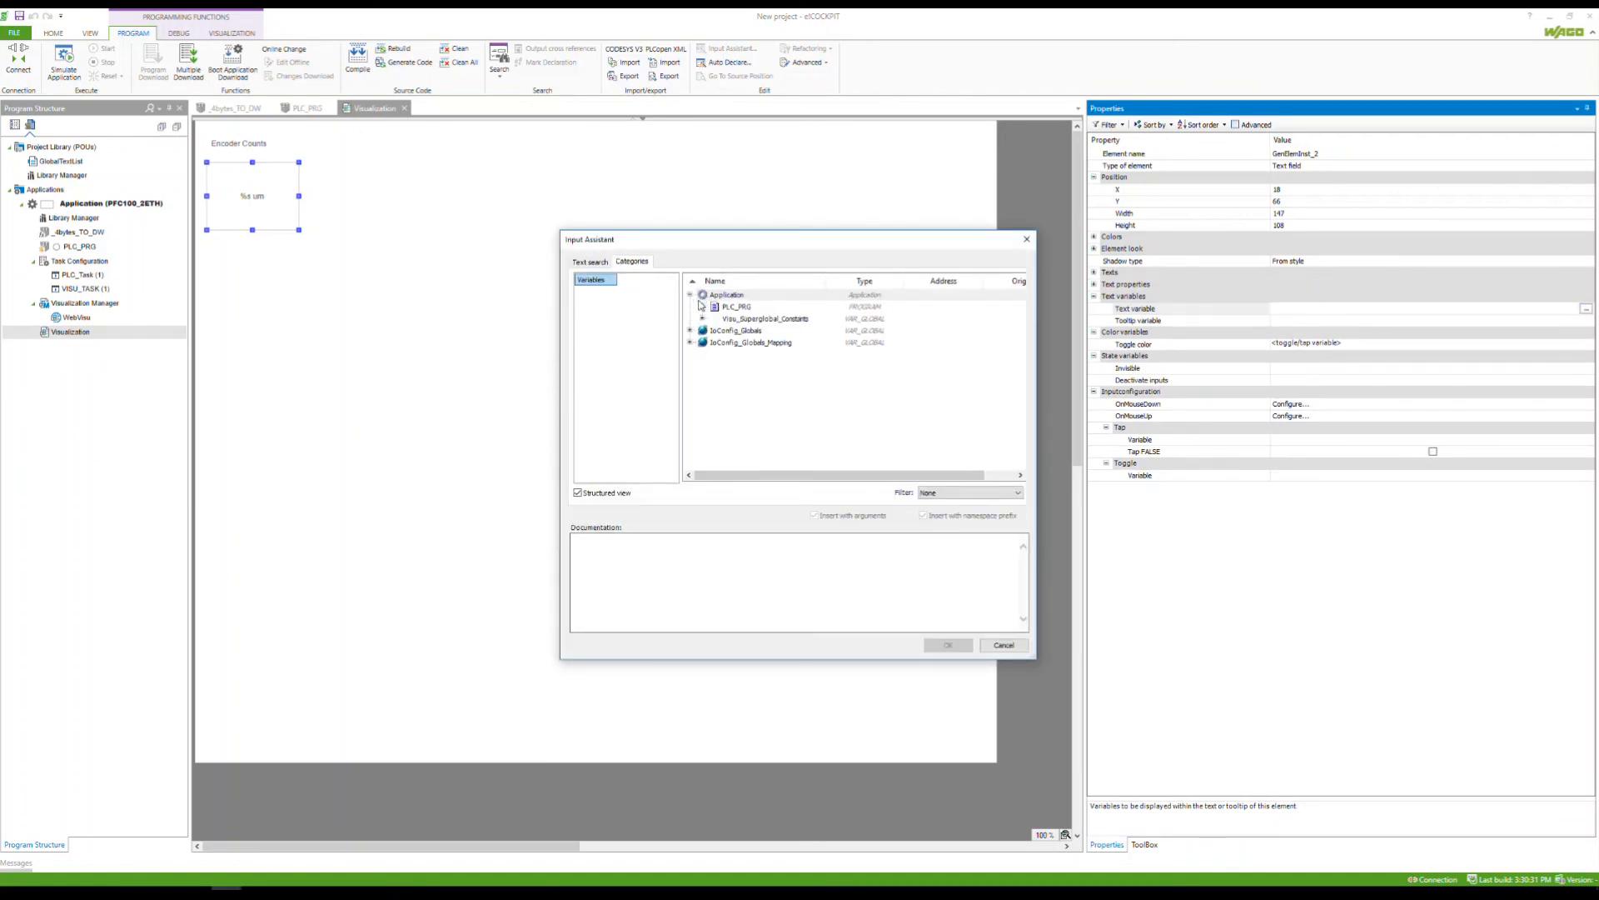
click(702, 307)
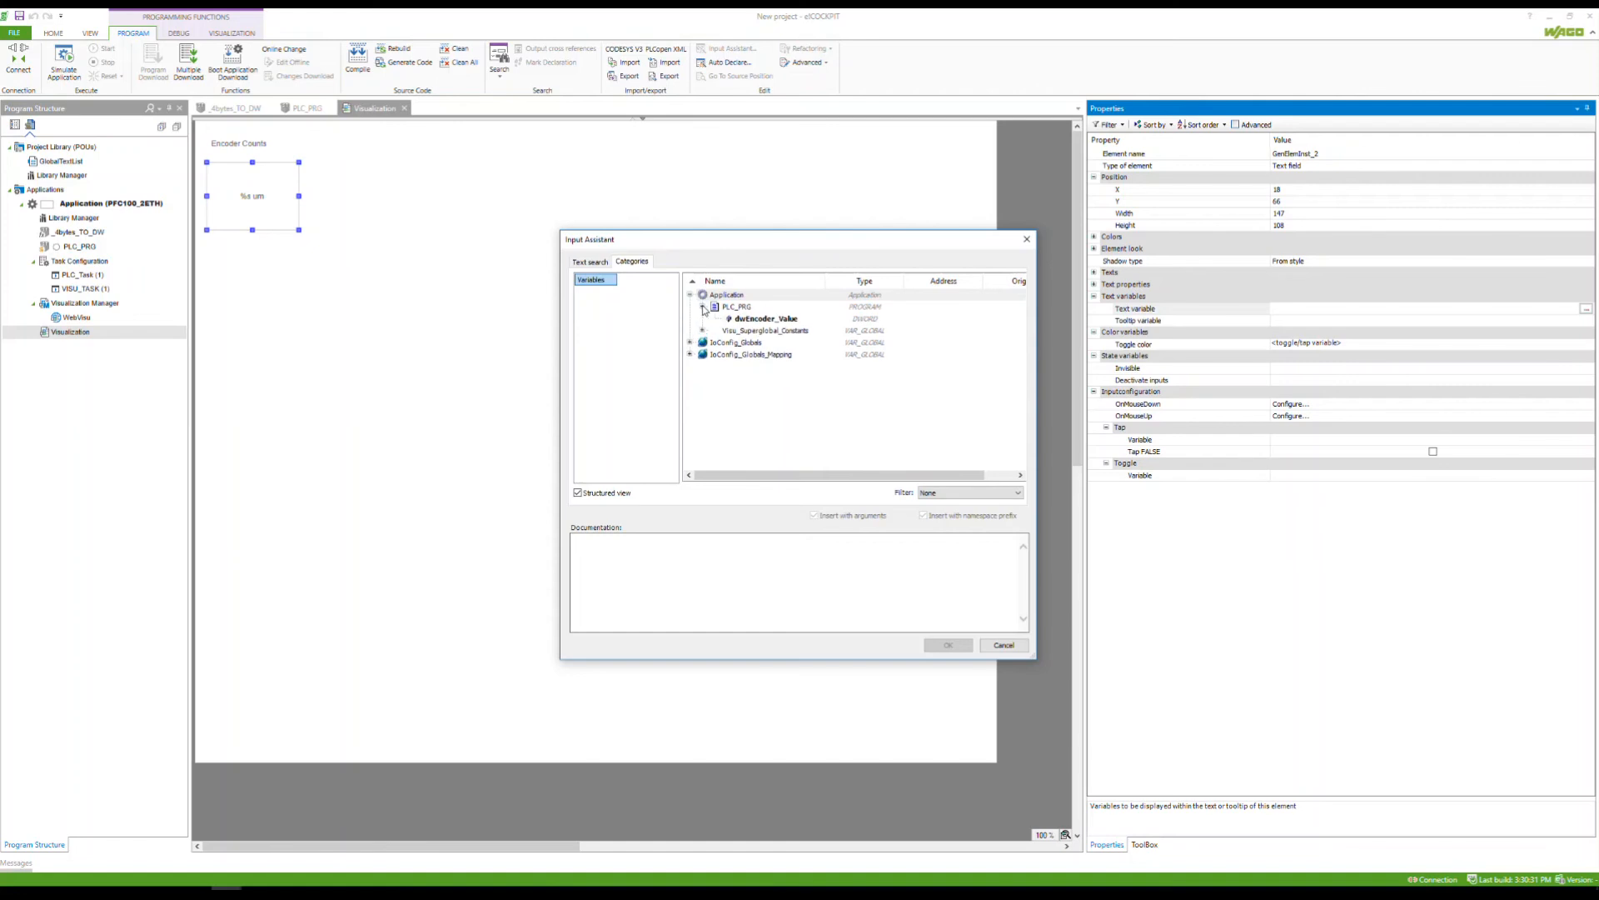
click(757, 321)
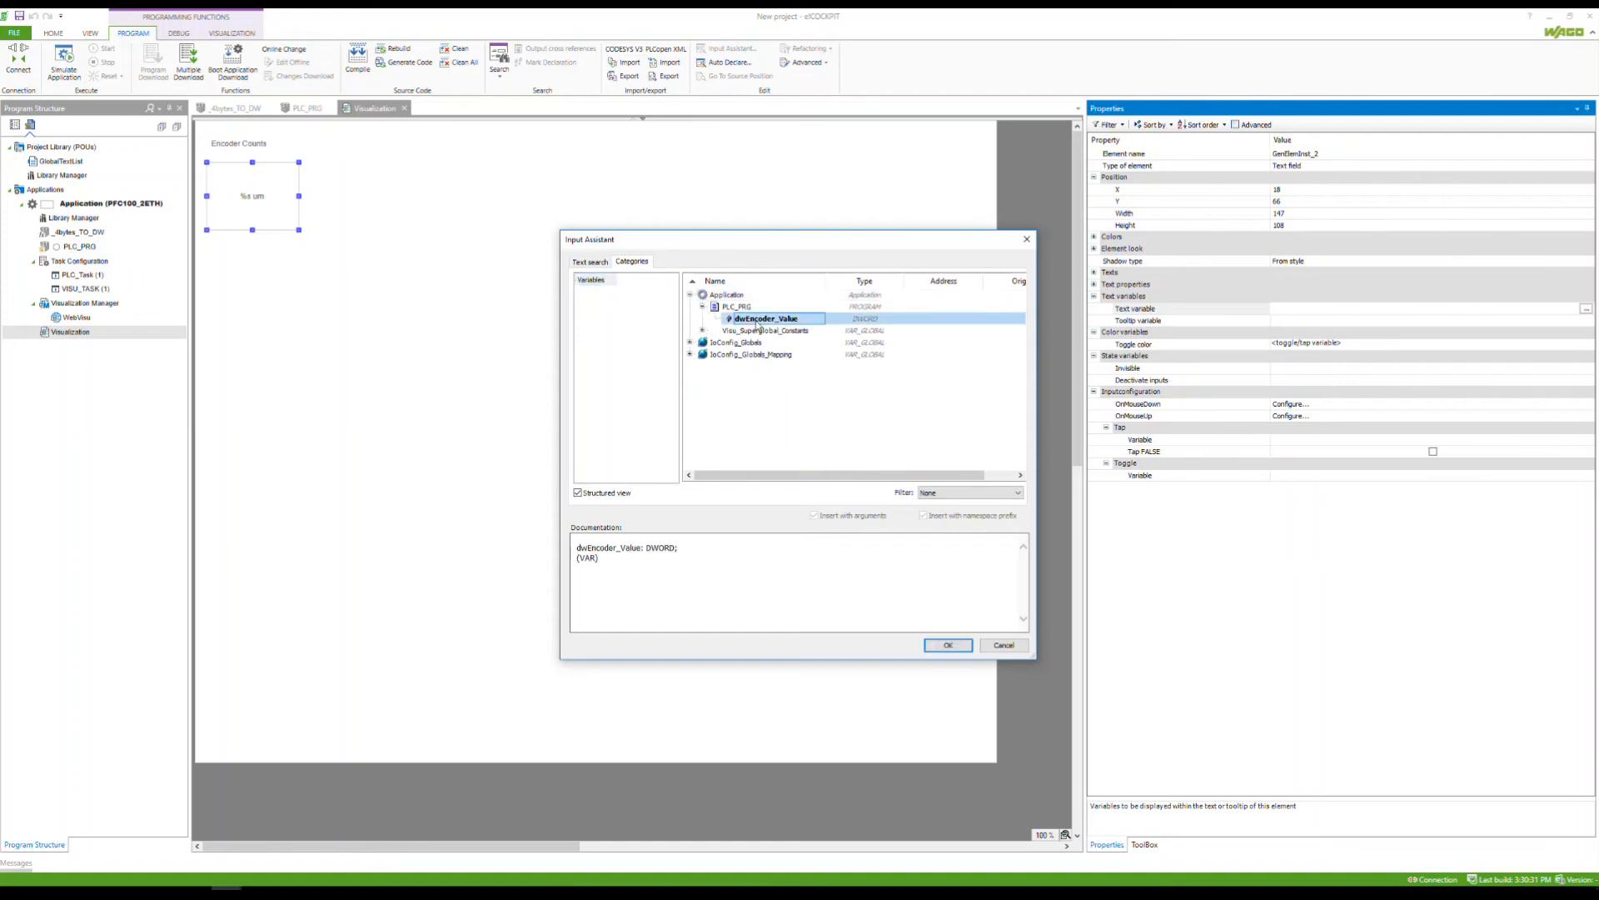
double_click(757, 322)
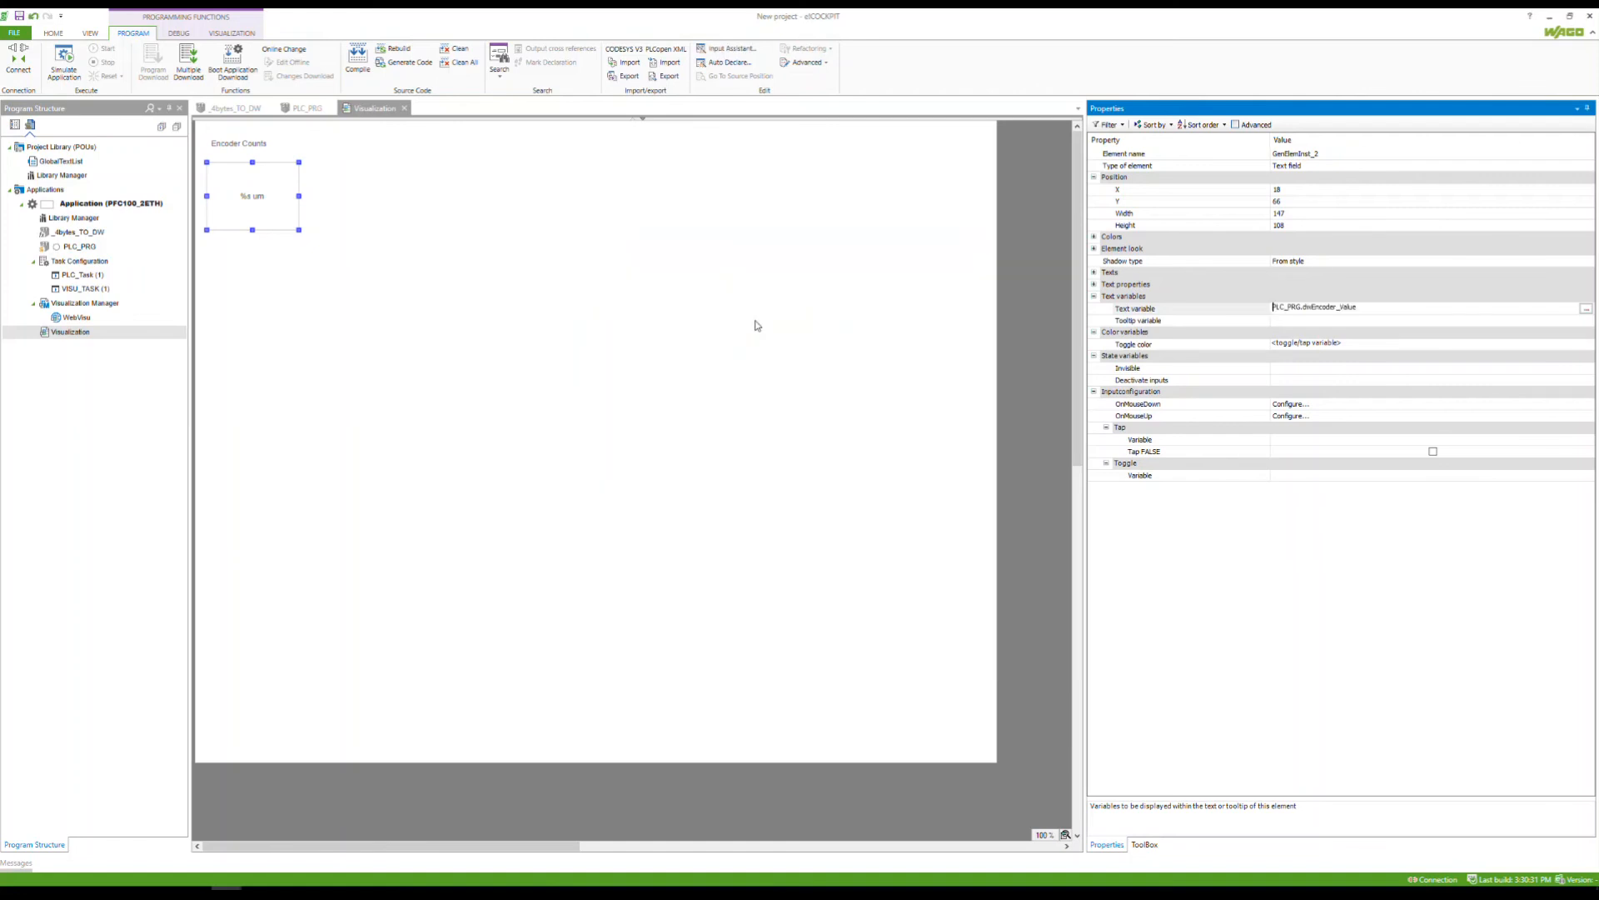
click(733, 393)
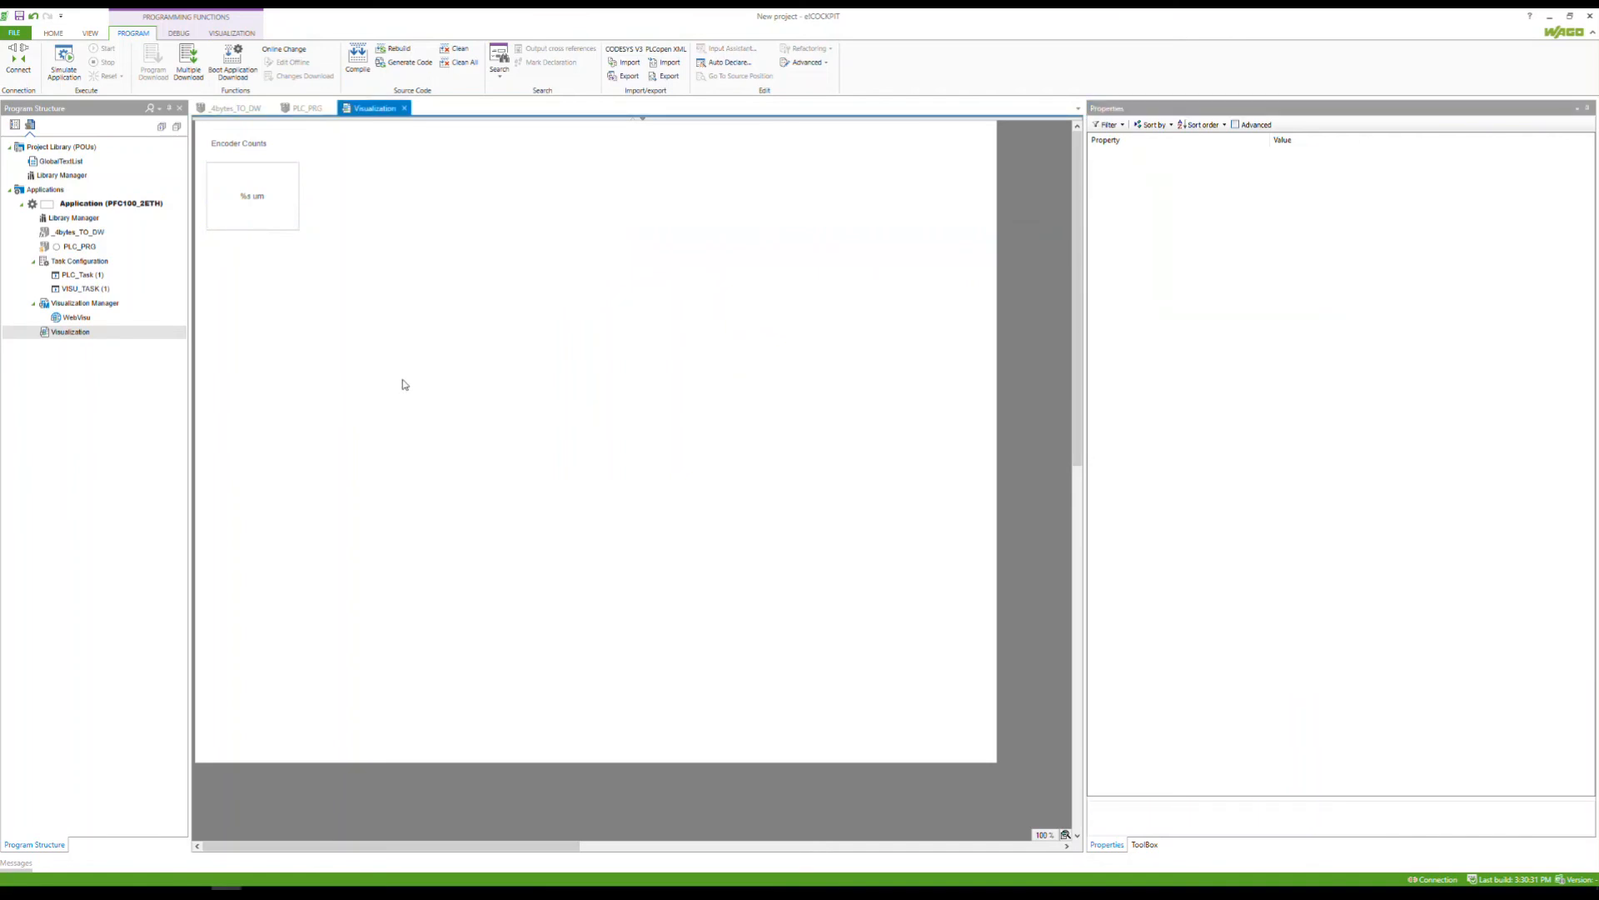
Connect the PFC100_2ETH application to the PLC and accept downloading the latest code changes
click(101, 206)
right_click(101, 207)
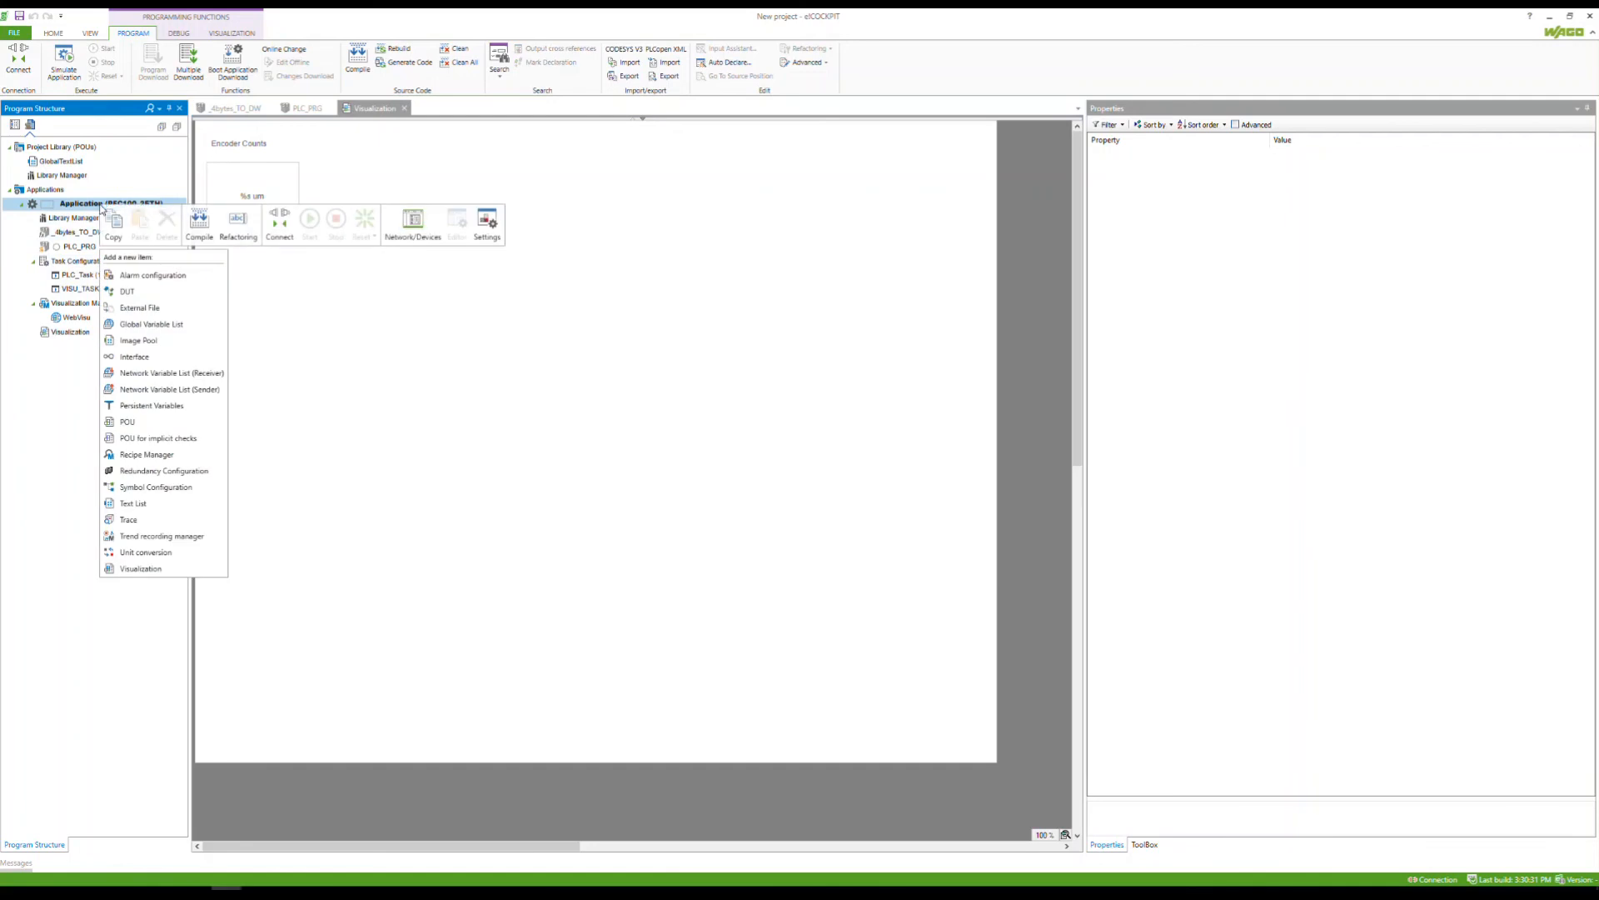
click(280, 225)
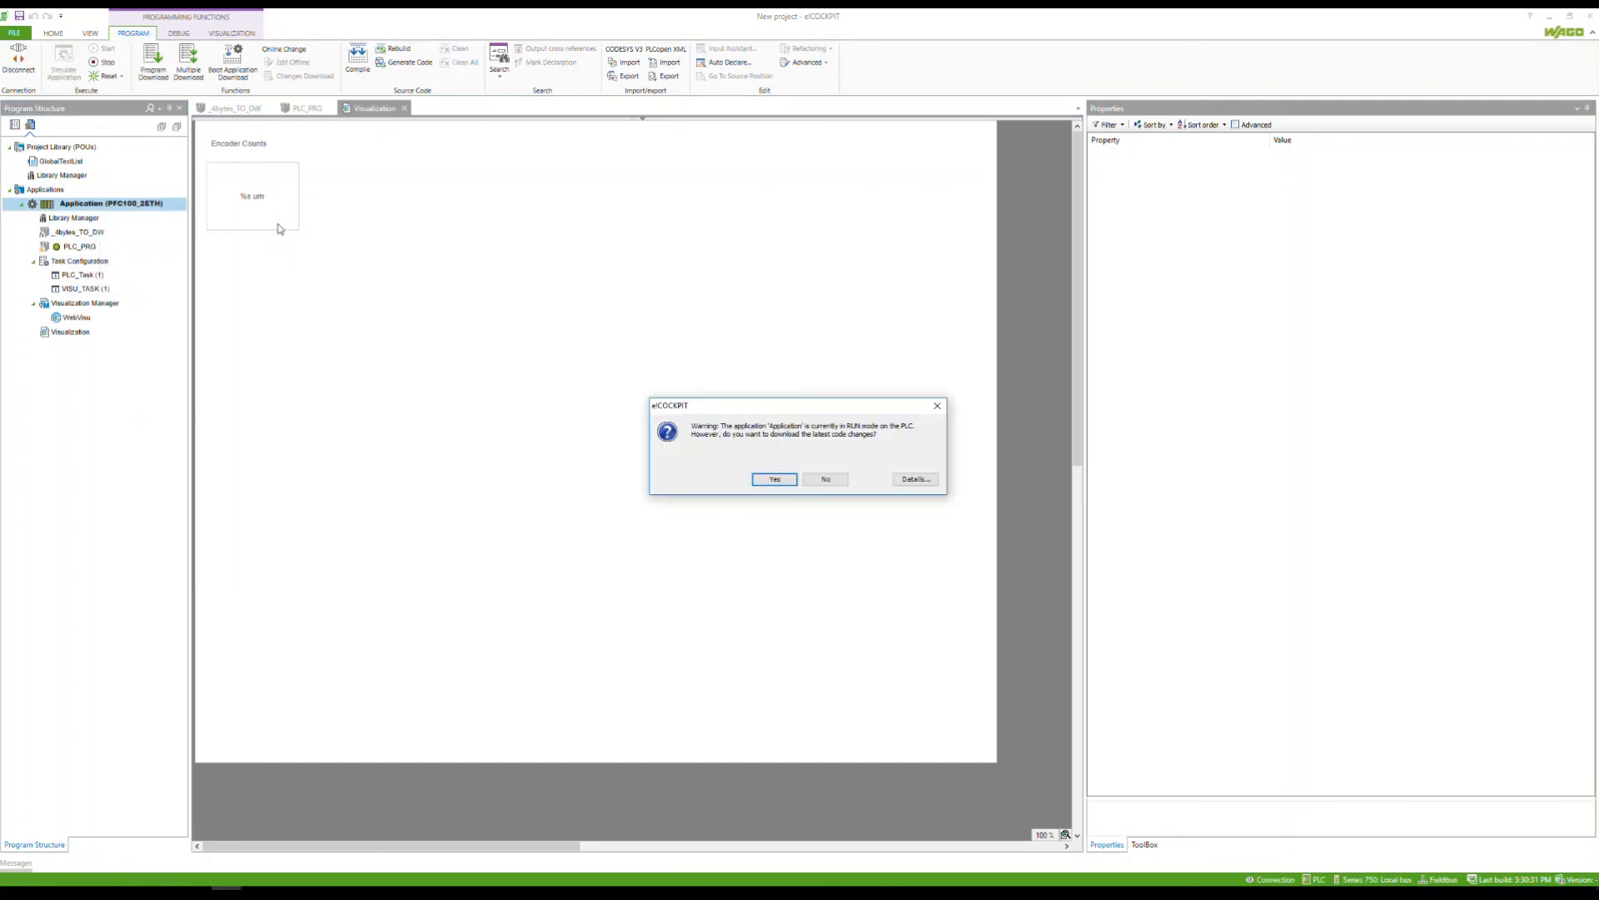
click(774, 479)
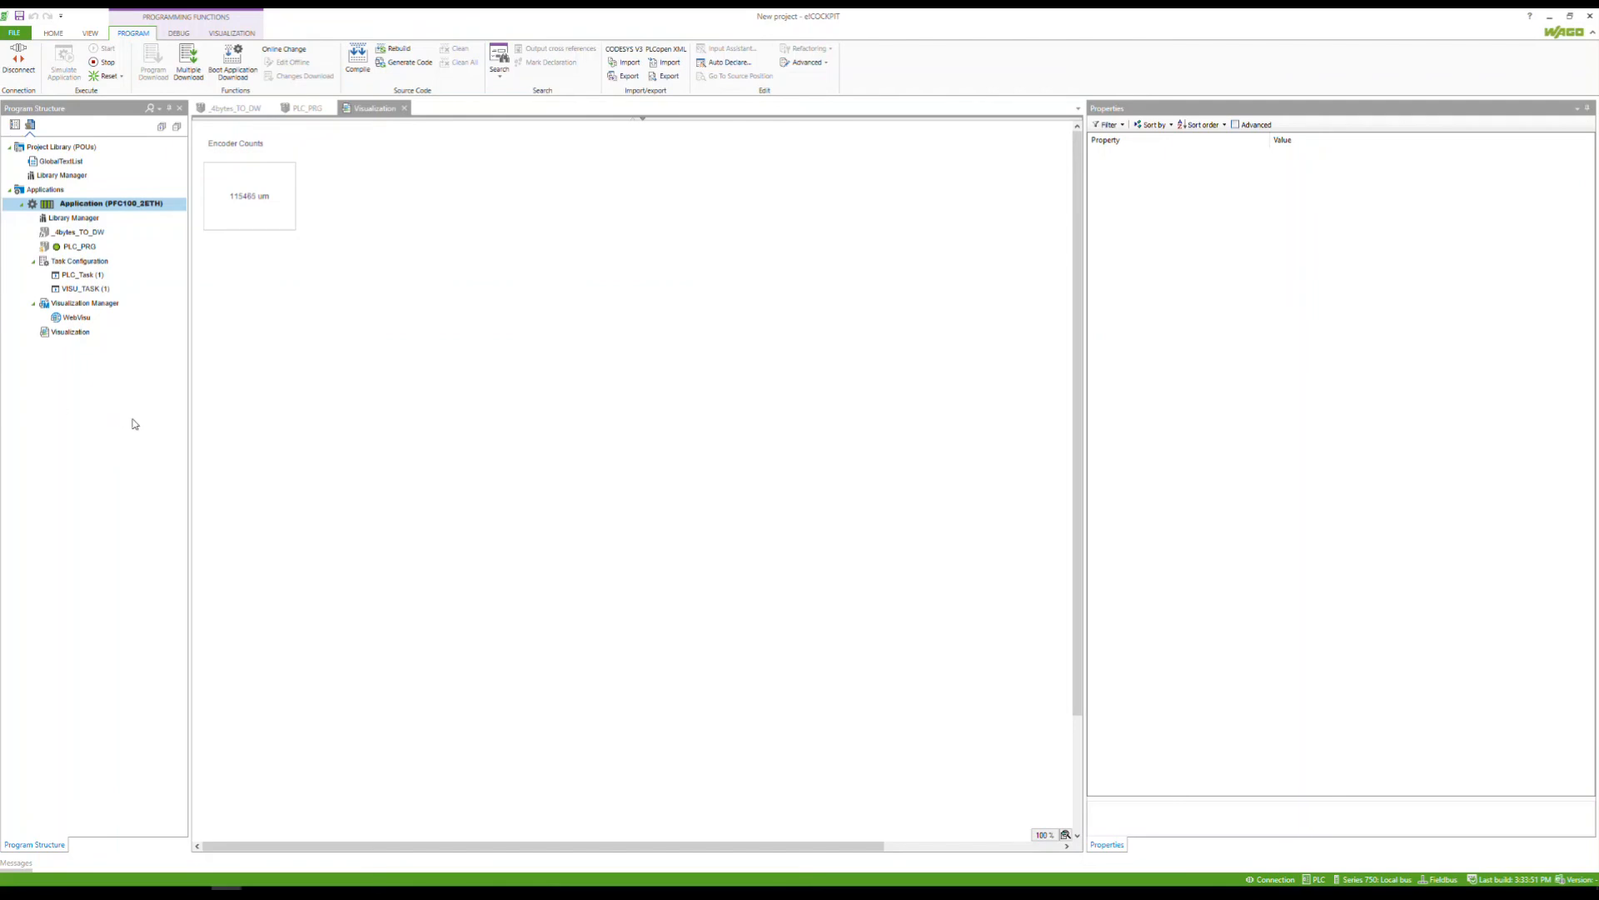
Tile PLC_PRG and the visualization side by side, closing the _4bytes_TO_DW editor and narrowing the Properties pane to enlarge both views
double_click(83, 246)
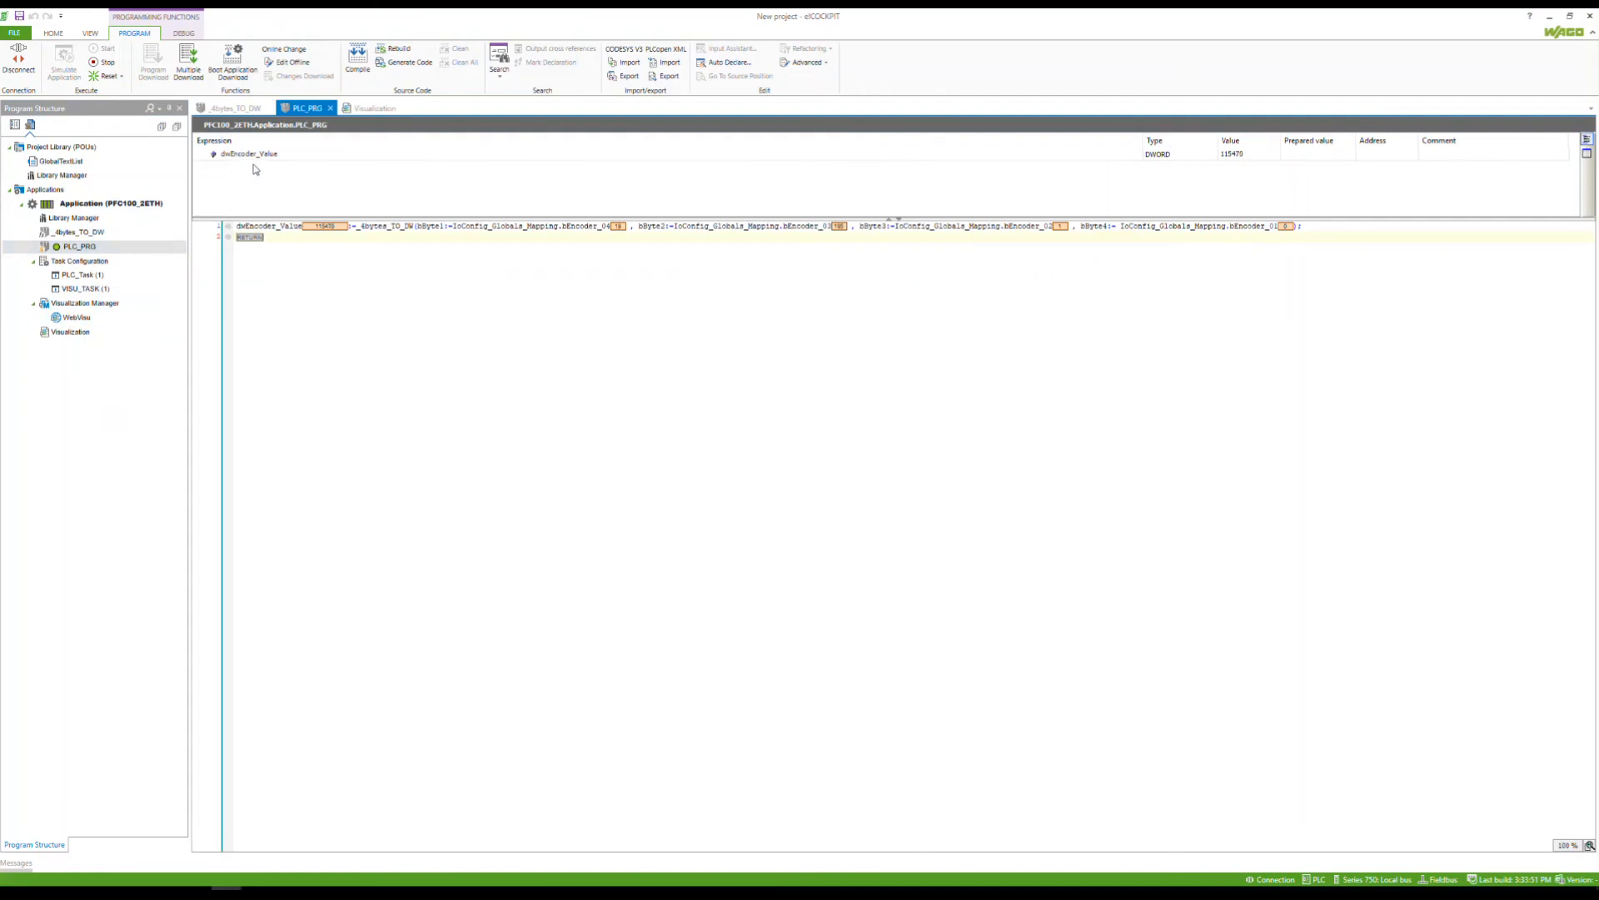
click(92, 34)
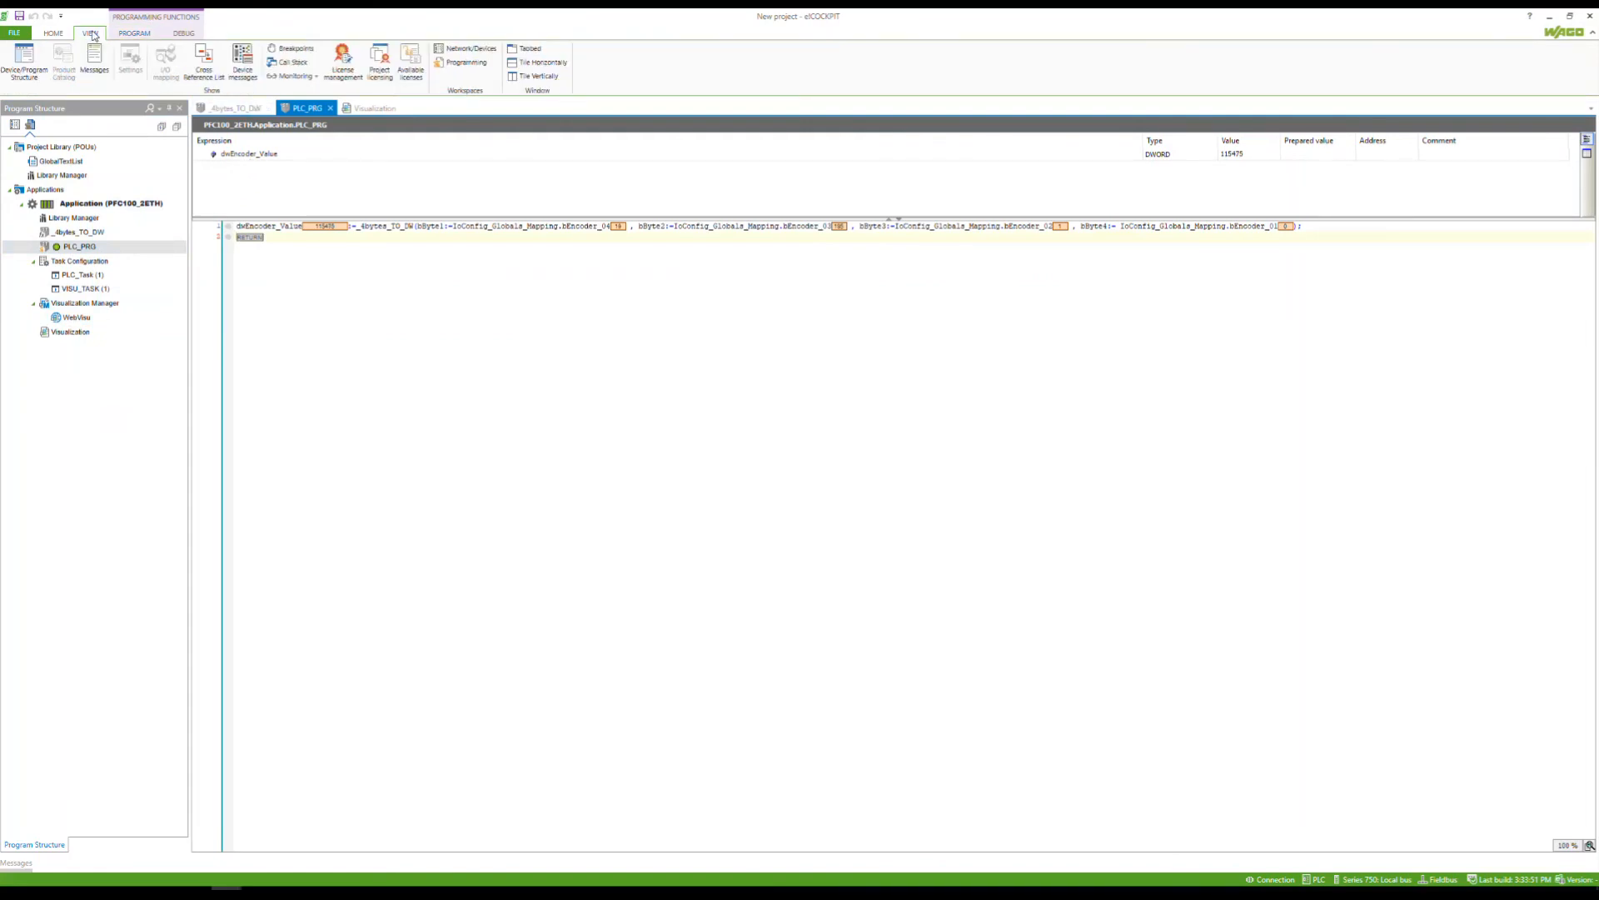
click(528, 76)
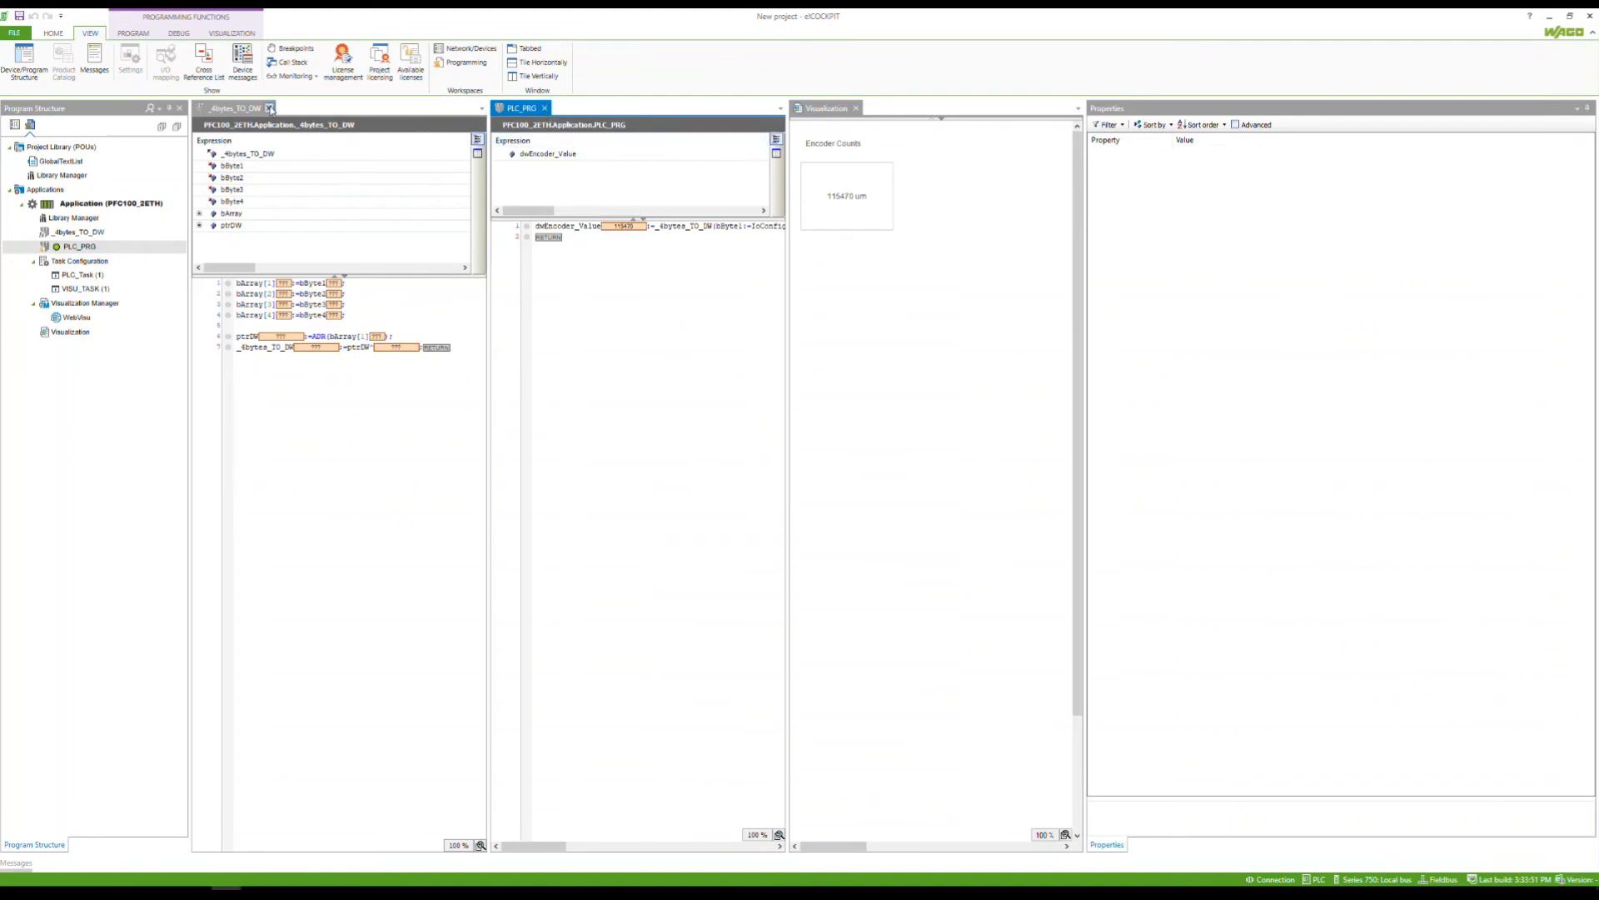
click(270, 109)
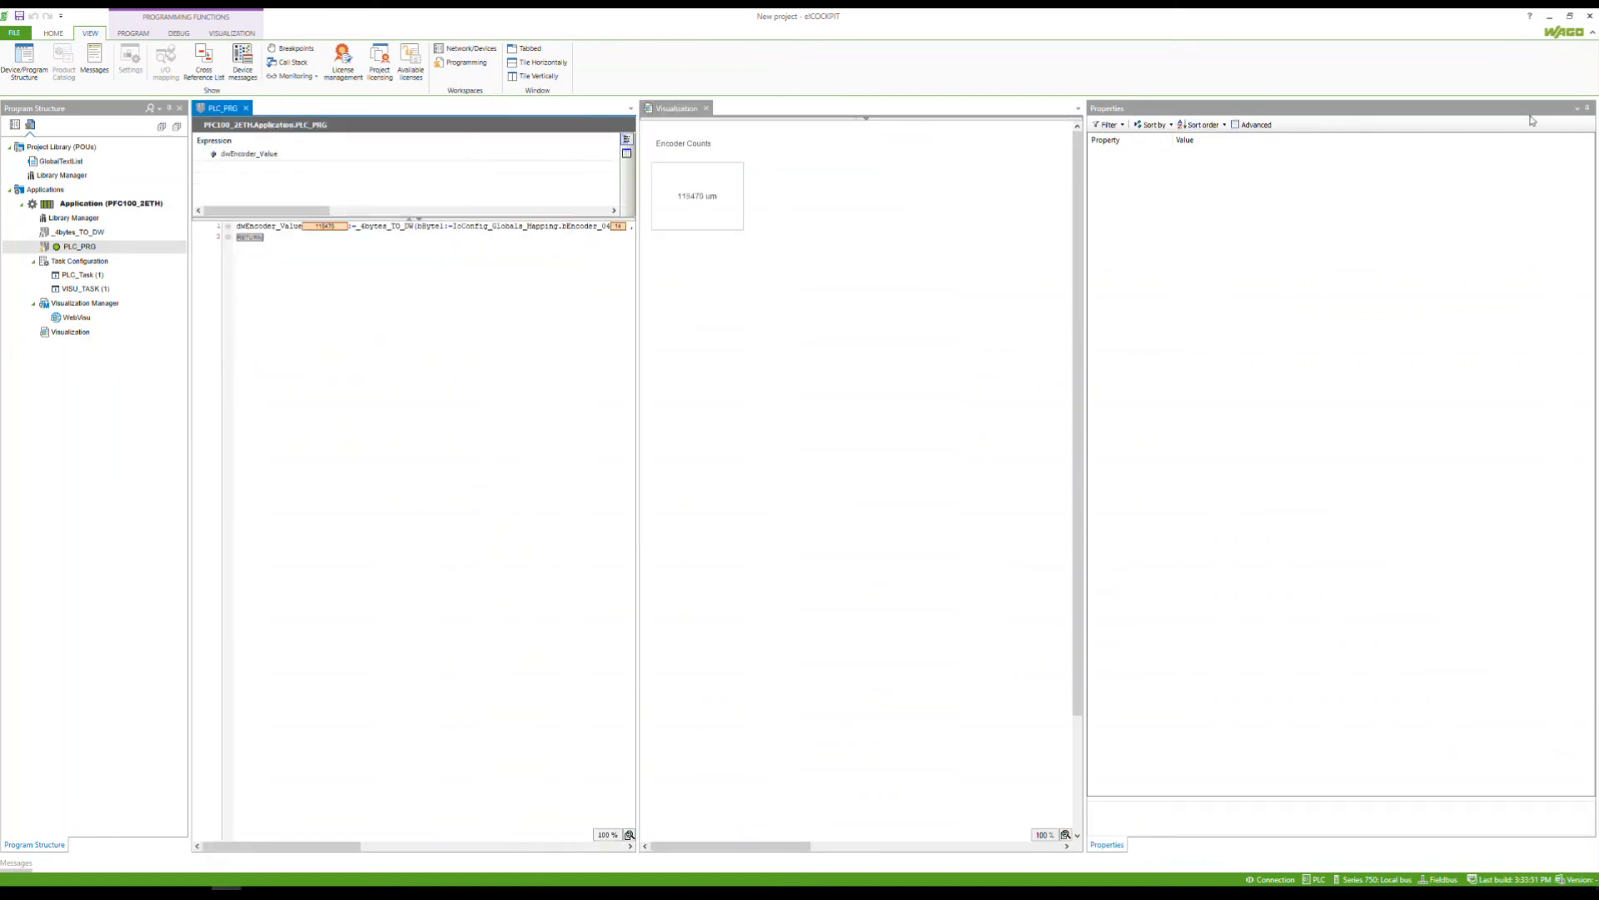
drag(1085, 142, 1454, 155)
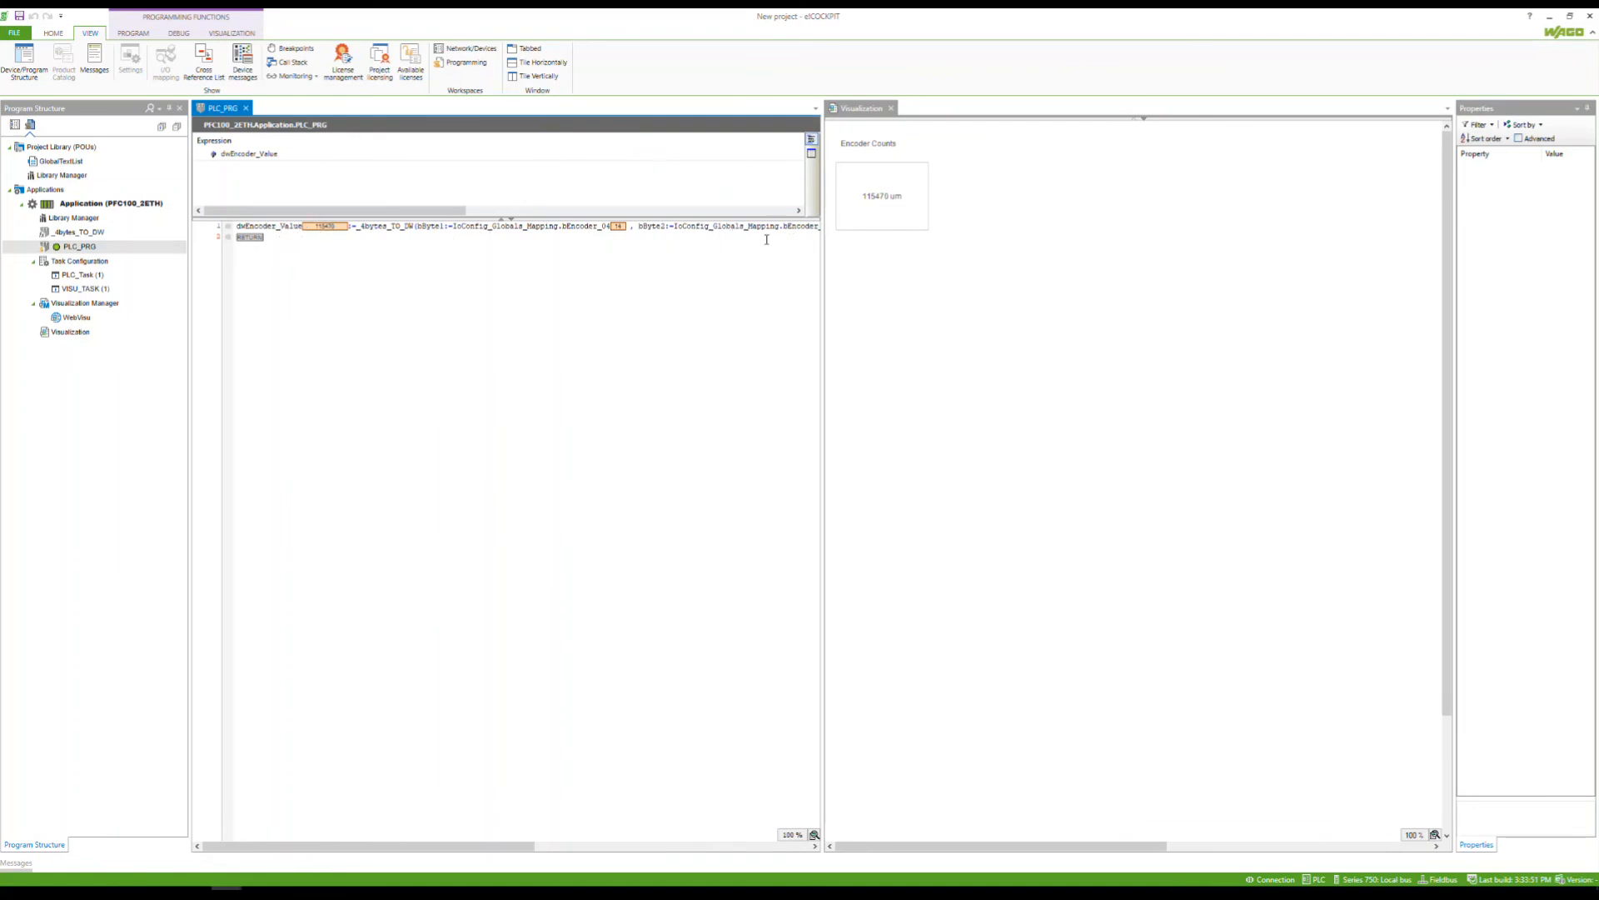
drag(511, 840, 315, 807)
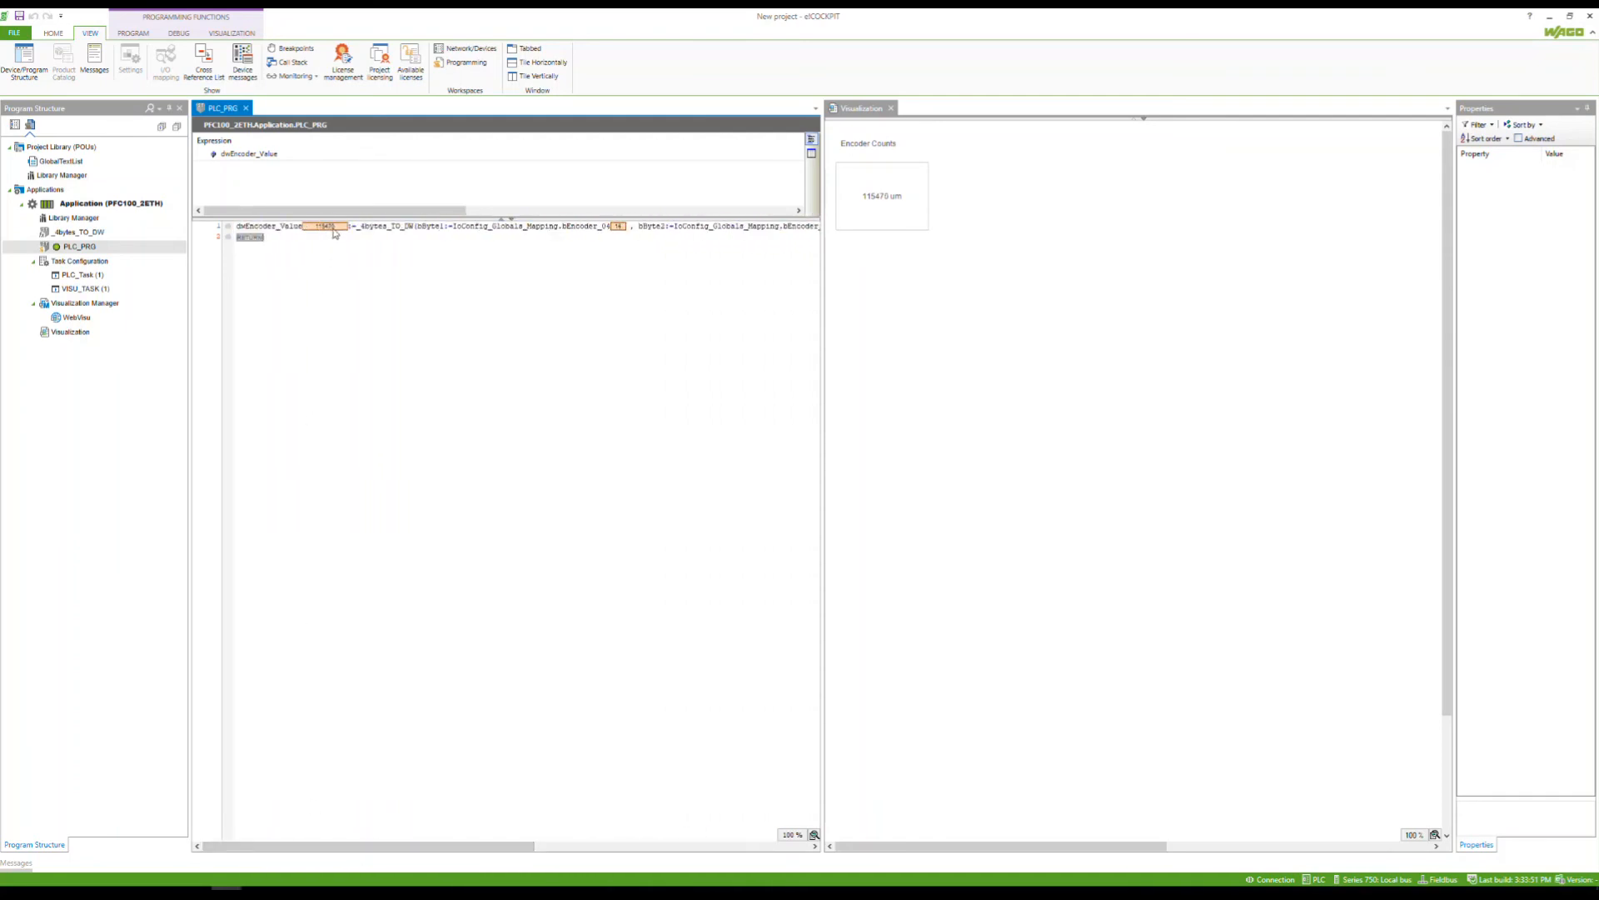